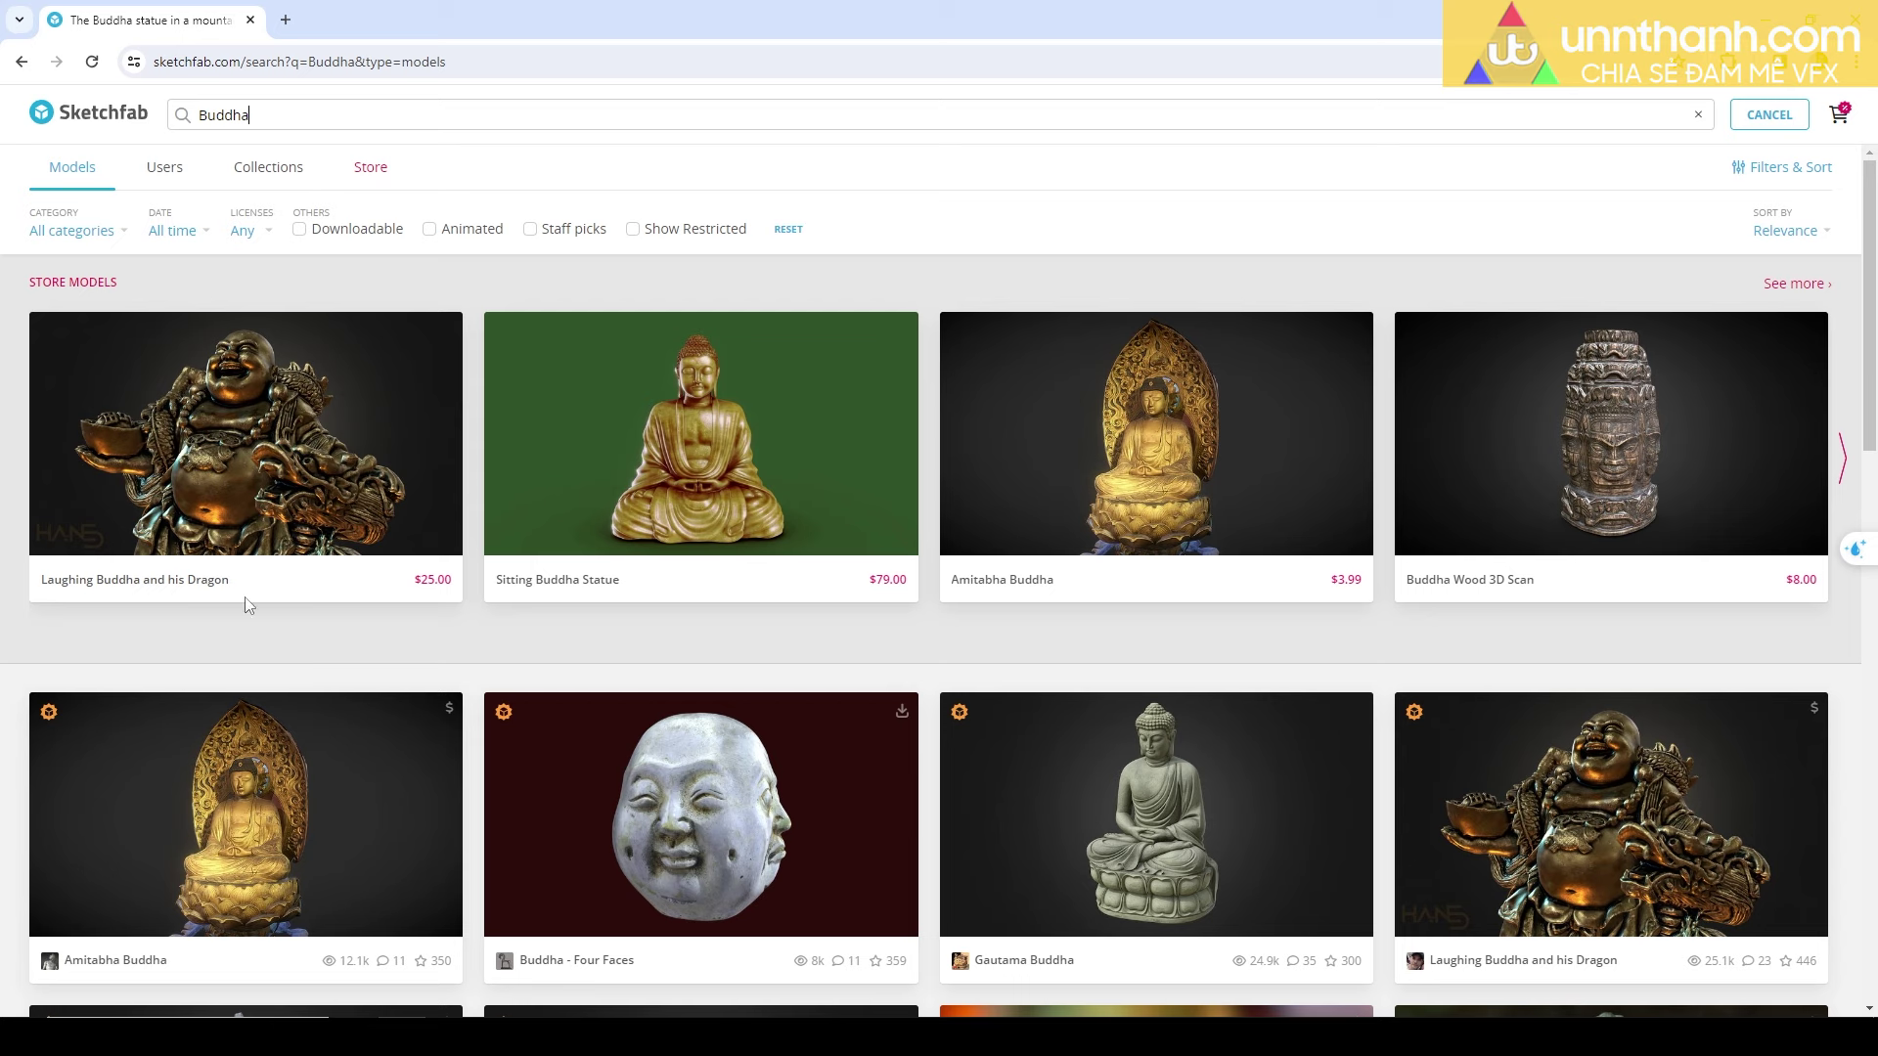
# Filter the Buddha results to downloadable models and open 'The Buddha statue in a mountain'.
pyautogui.click(300, 231)
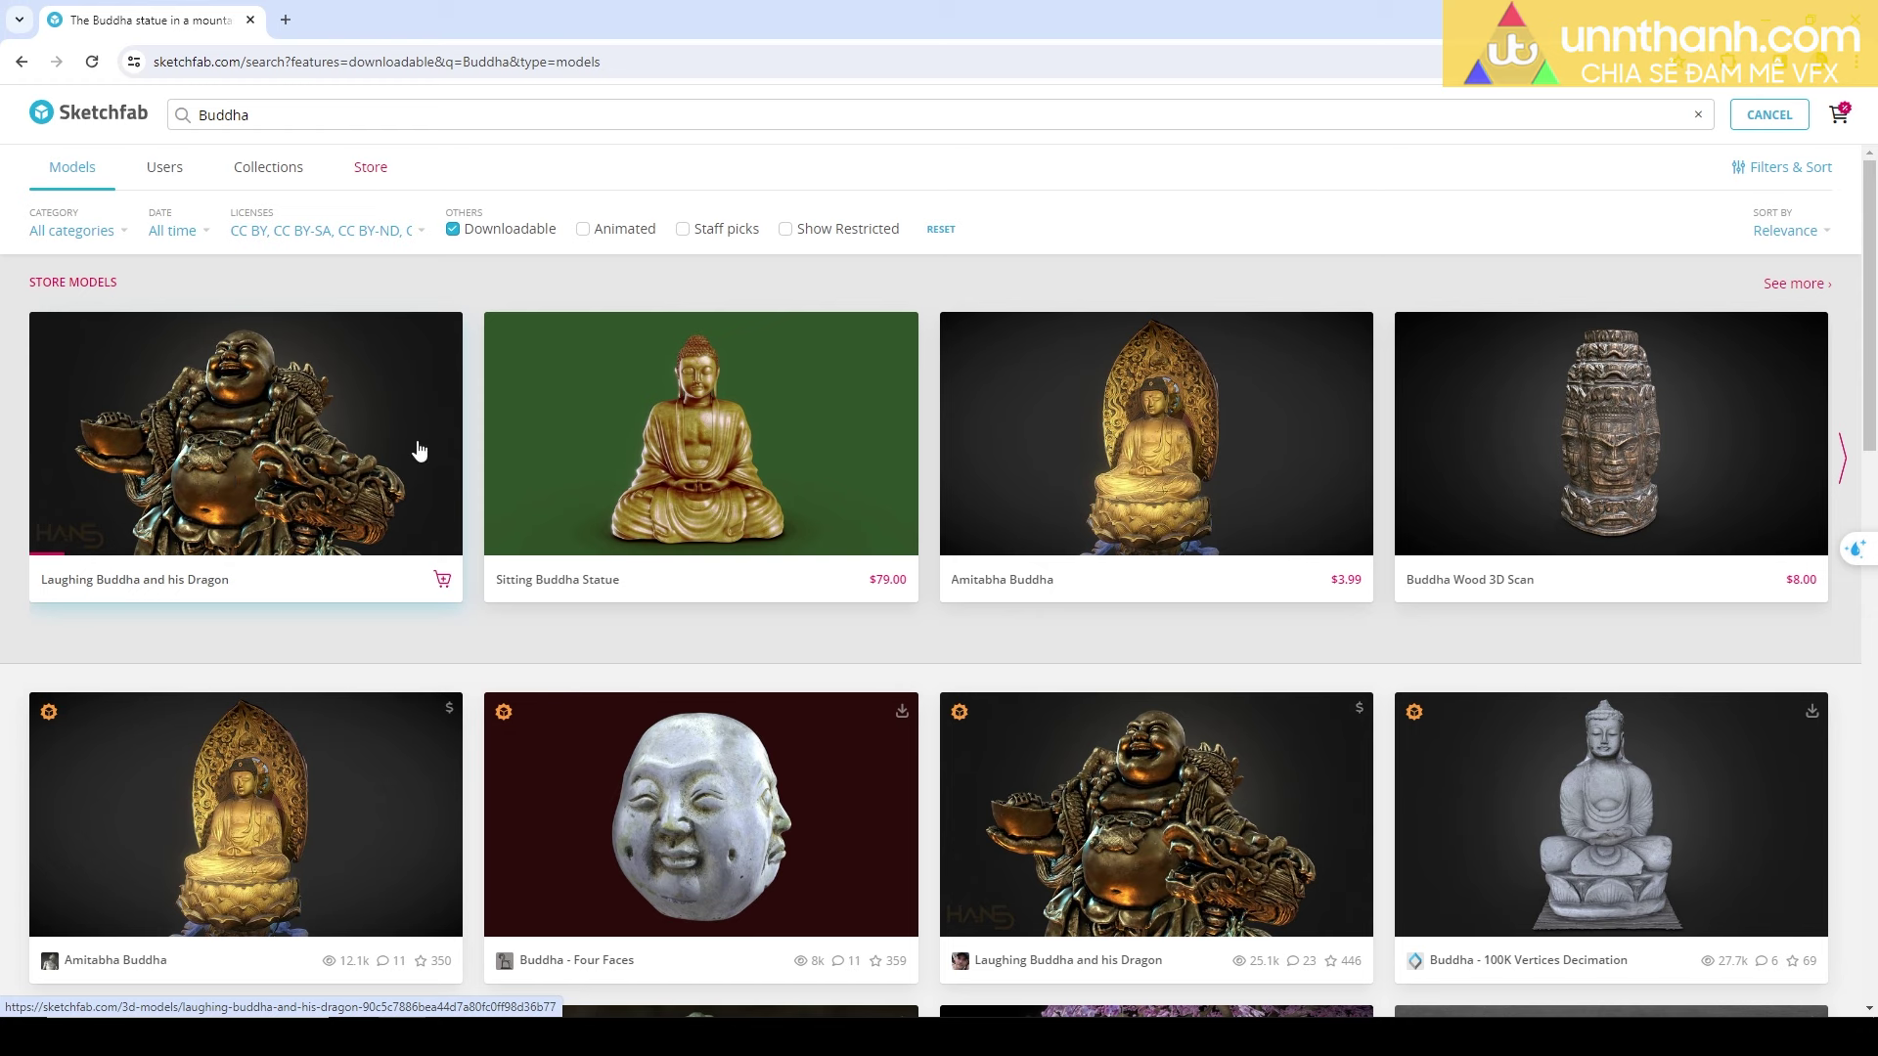
pyautogui.scroll(-1, 921, 642)
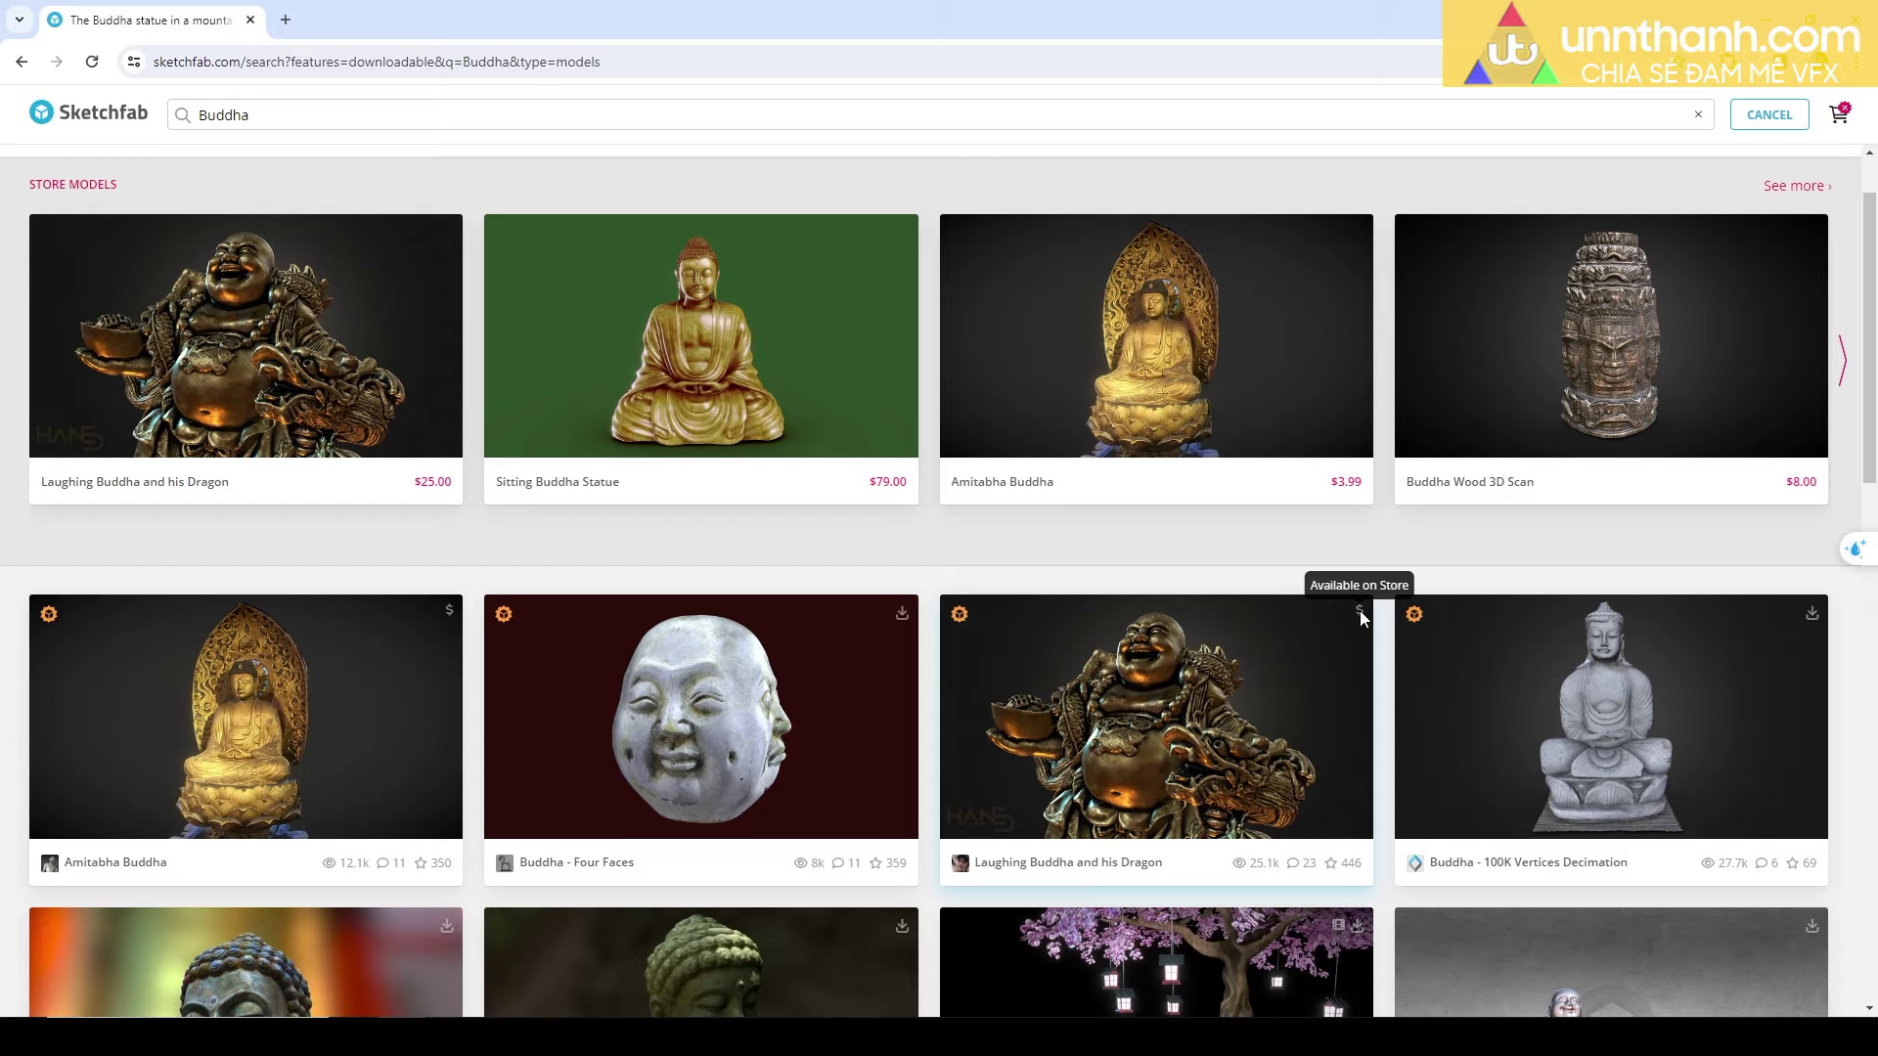
pyautogui.scroll(-3, 1135, 587)
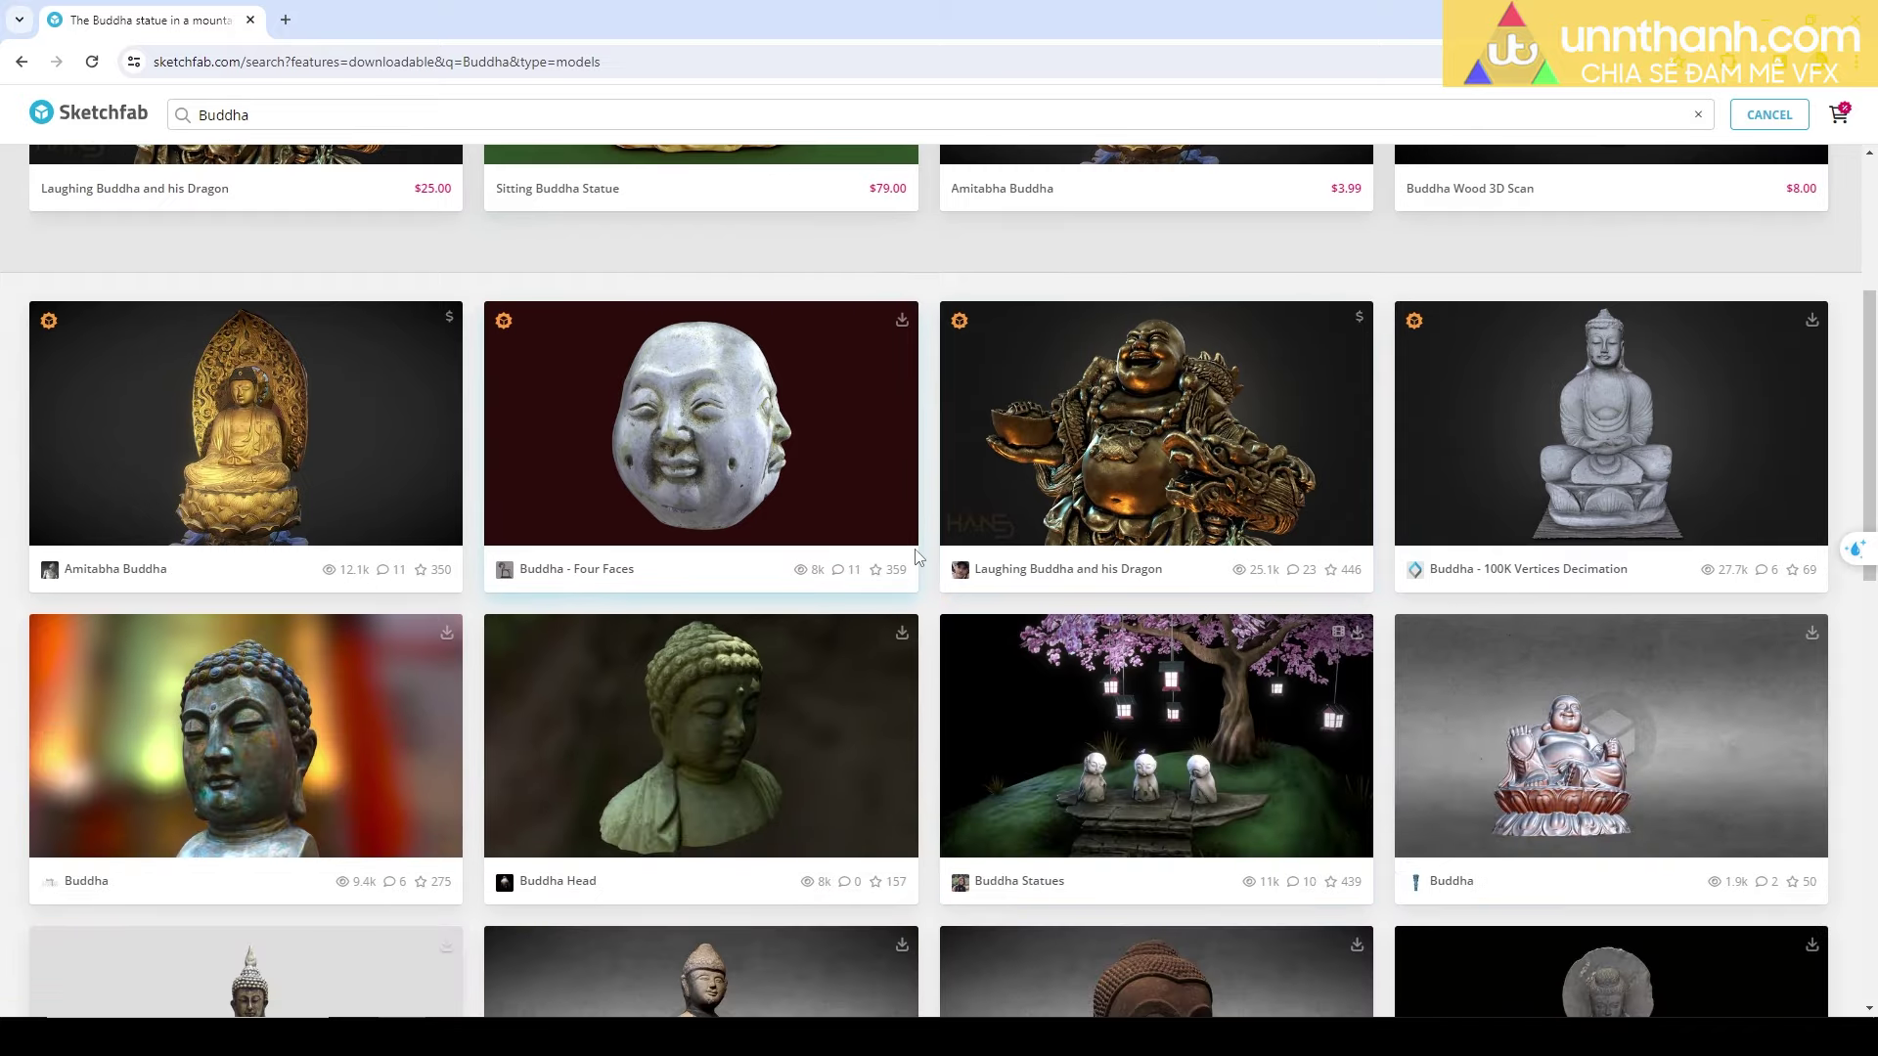
pyautogui.scroll(4, 913, 431)
pyautogui.scroll(-8, 888, 431)
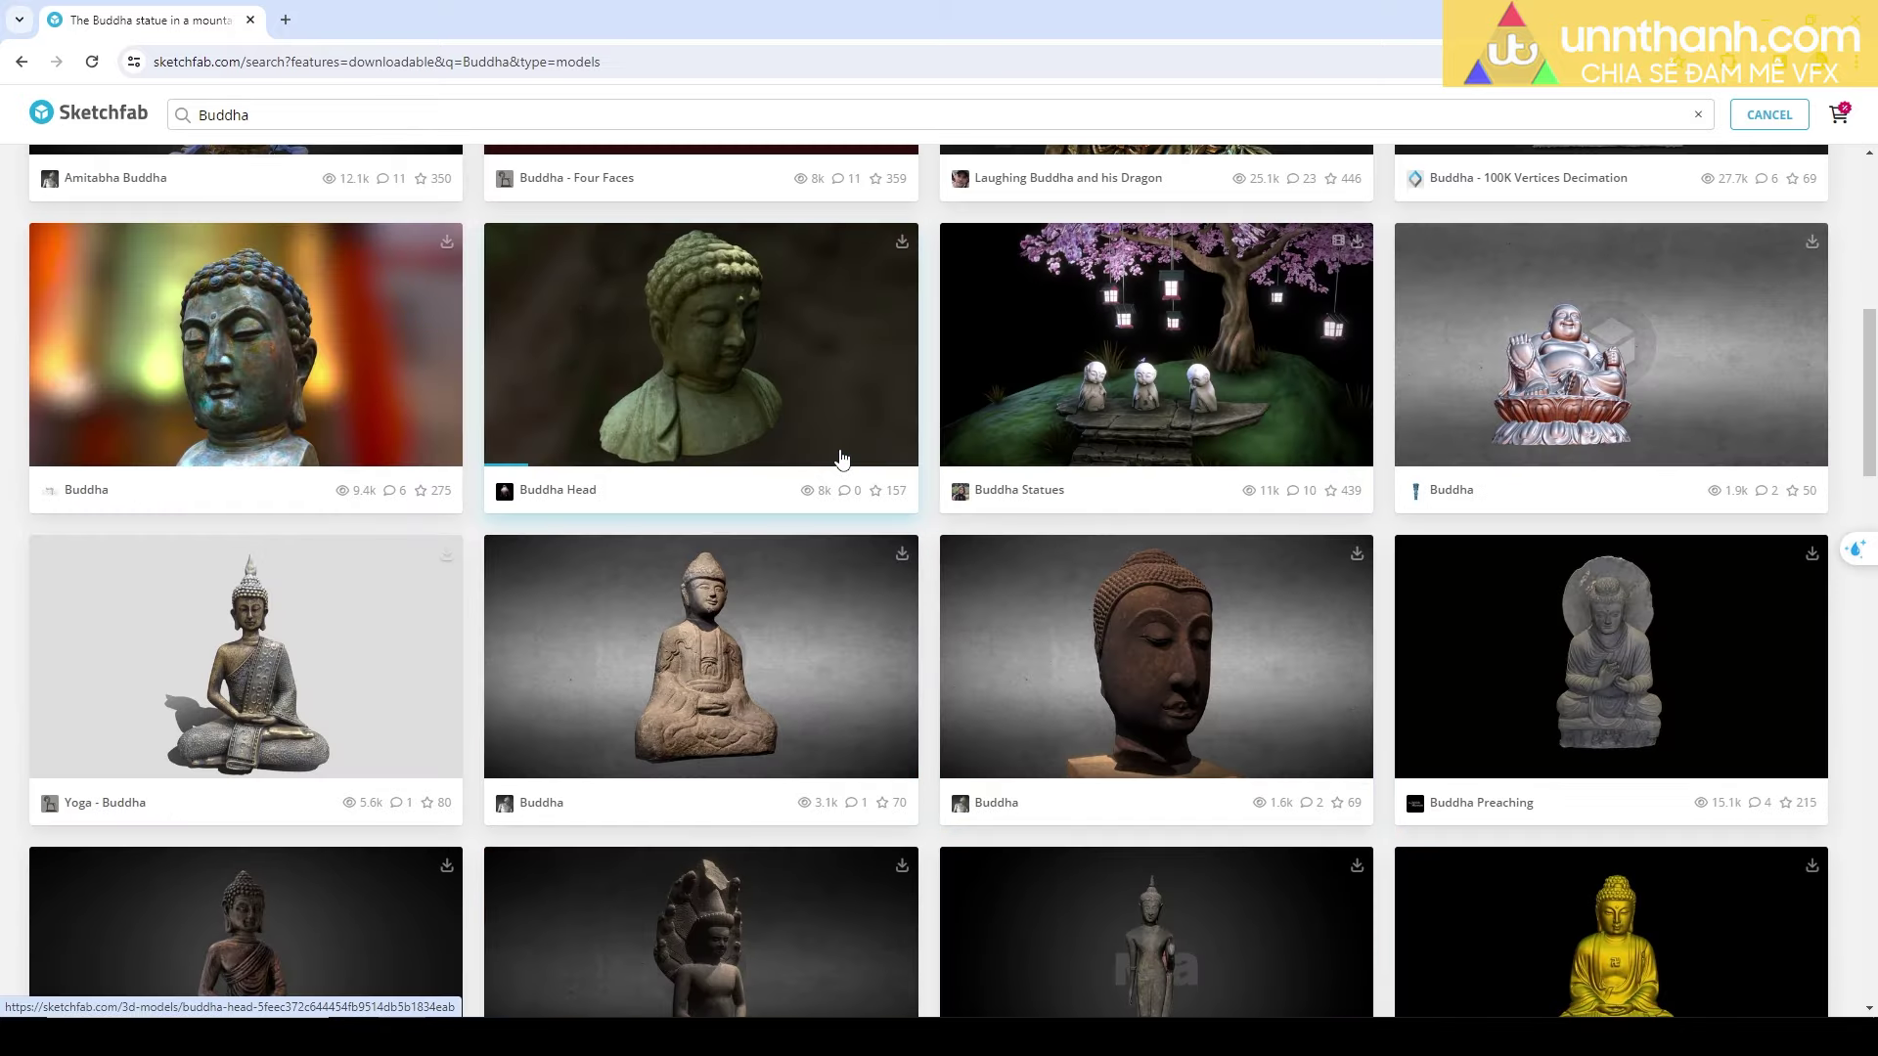
pyautogui.scroll(-3, 841, 457)
pyautogui.scroll(-3, 841, 458)
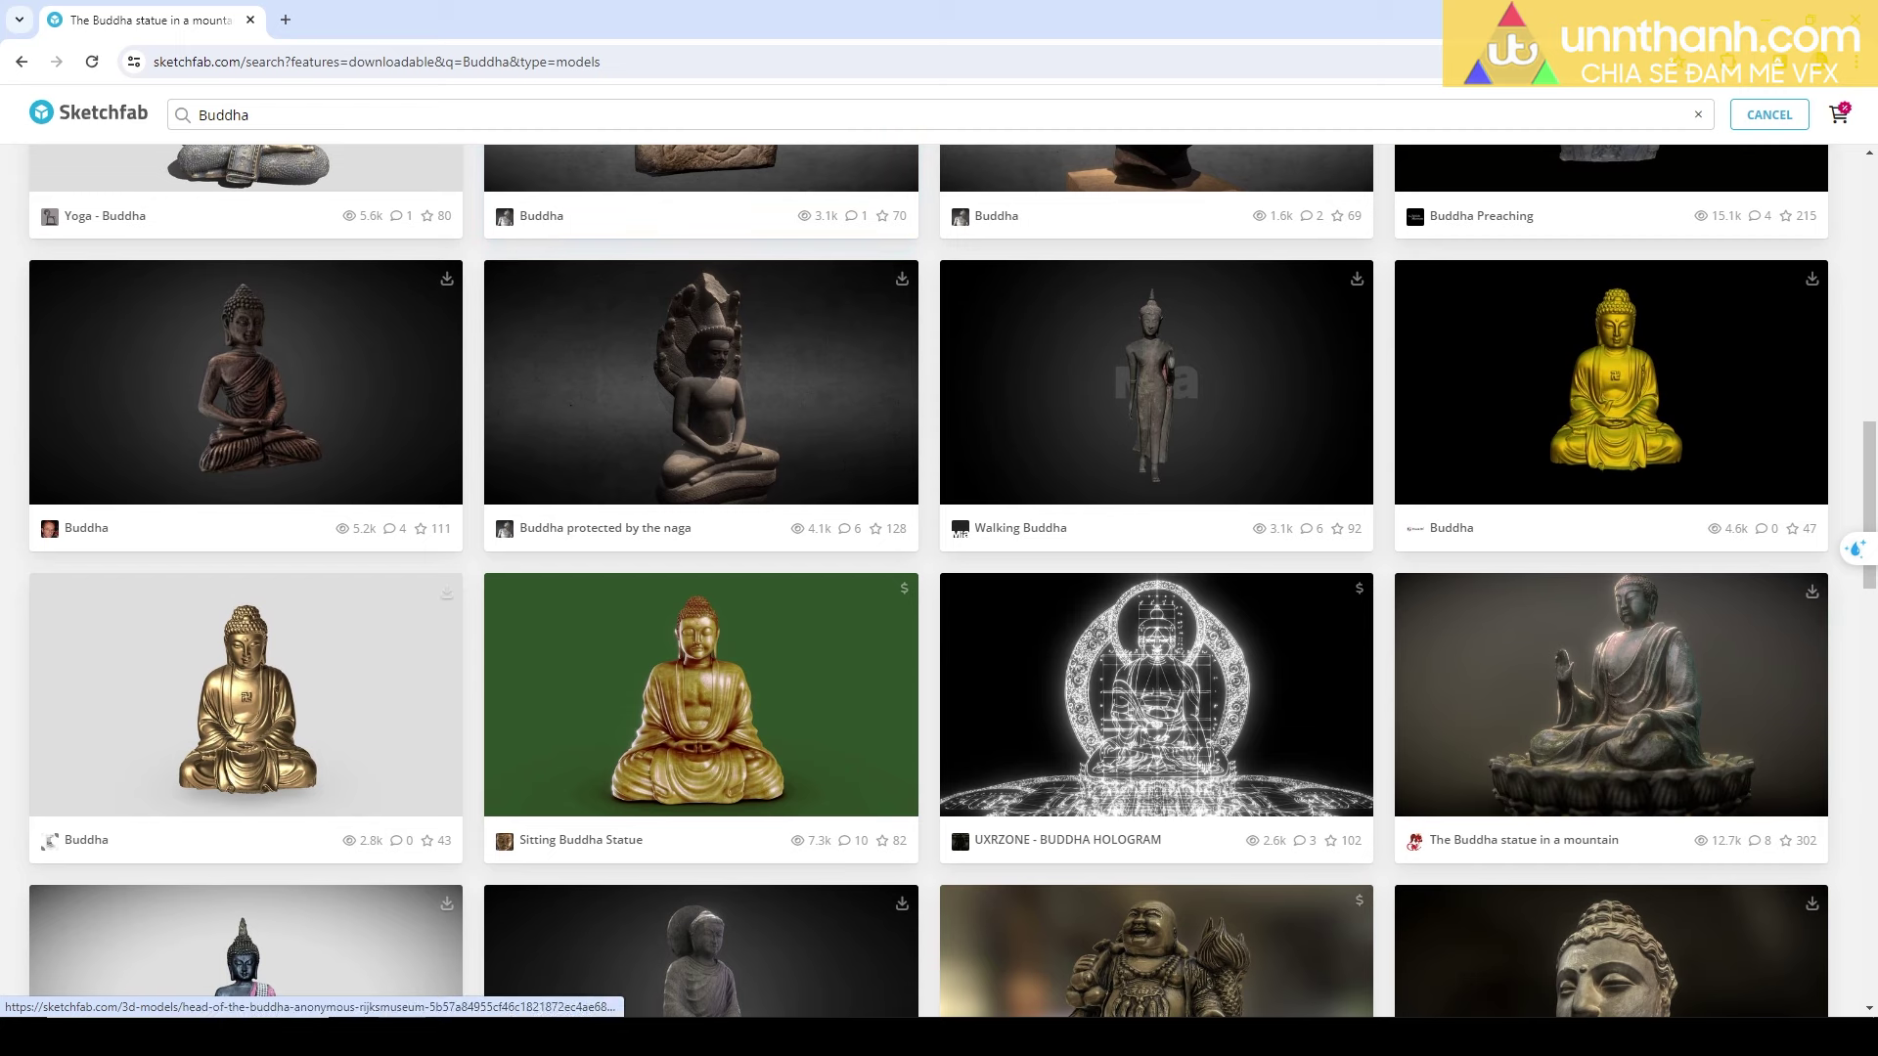
pyautogui.click(1557, 672)
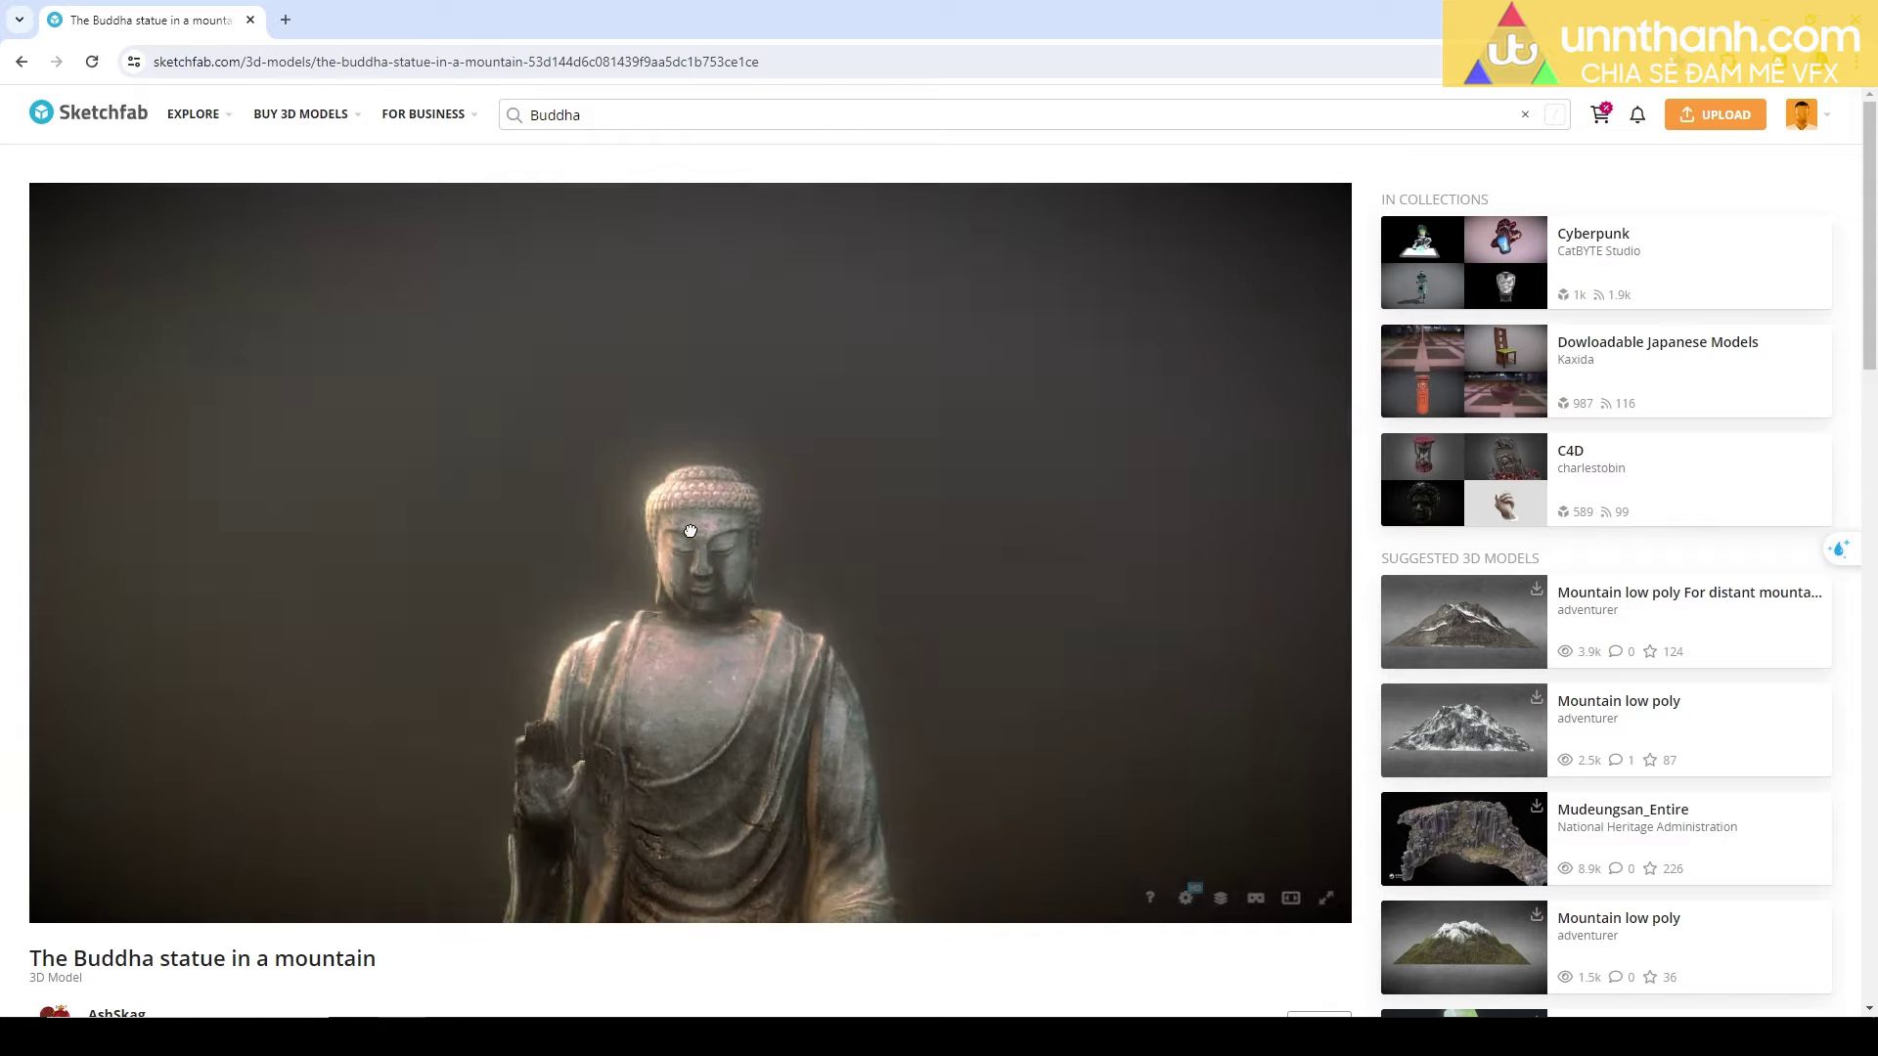
# Open the Download 3D Model options and highlight the glb format's size and texture details.
pyautogui.scroll(-2, 99, 897)
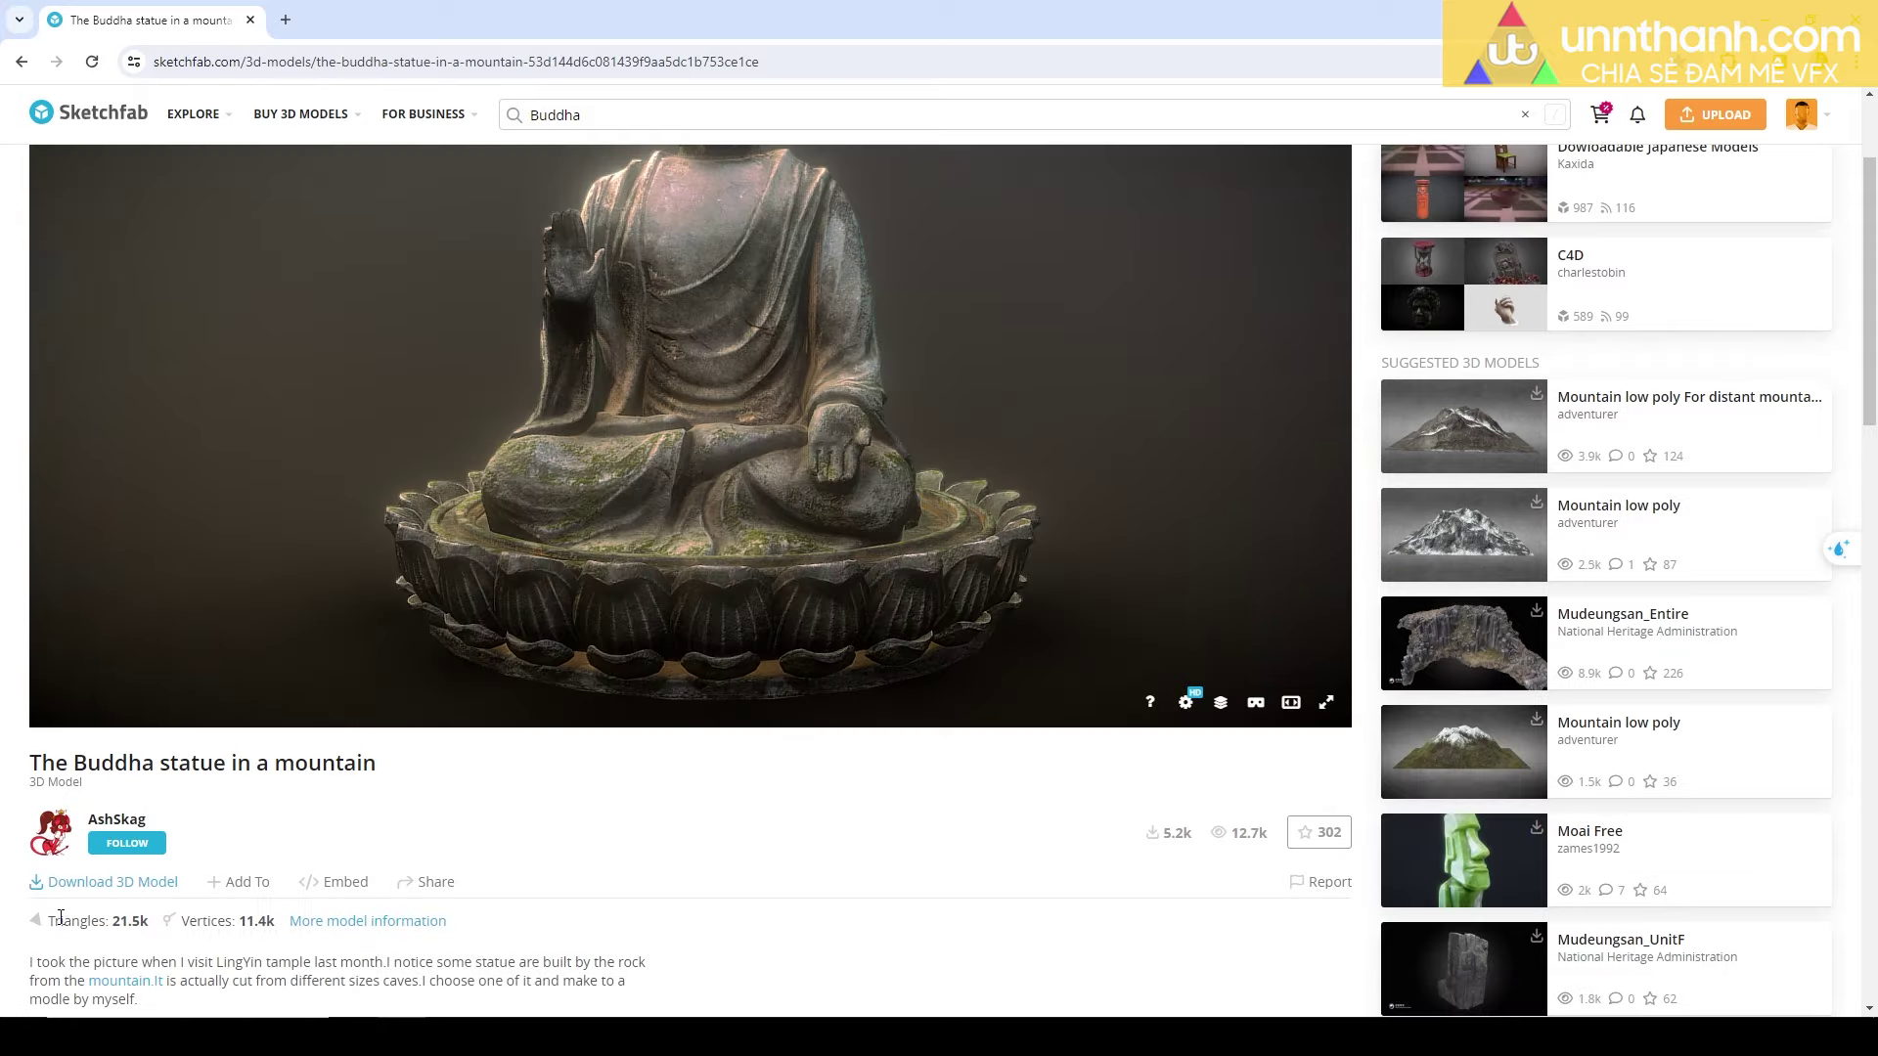
pyautogui.click(99, 884)
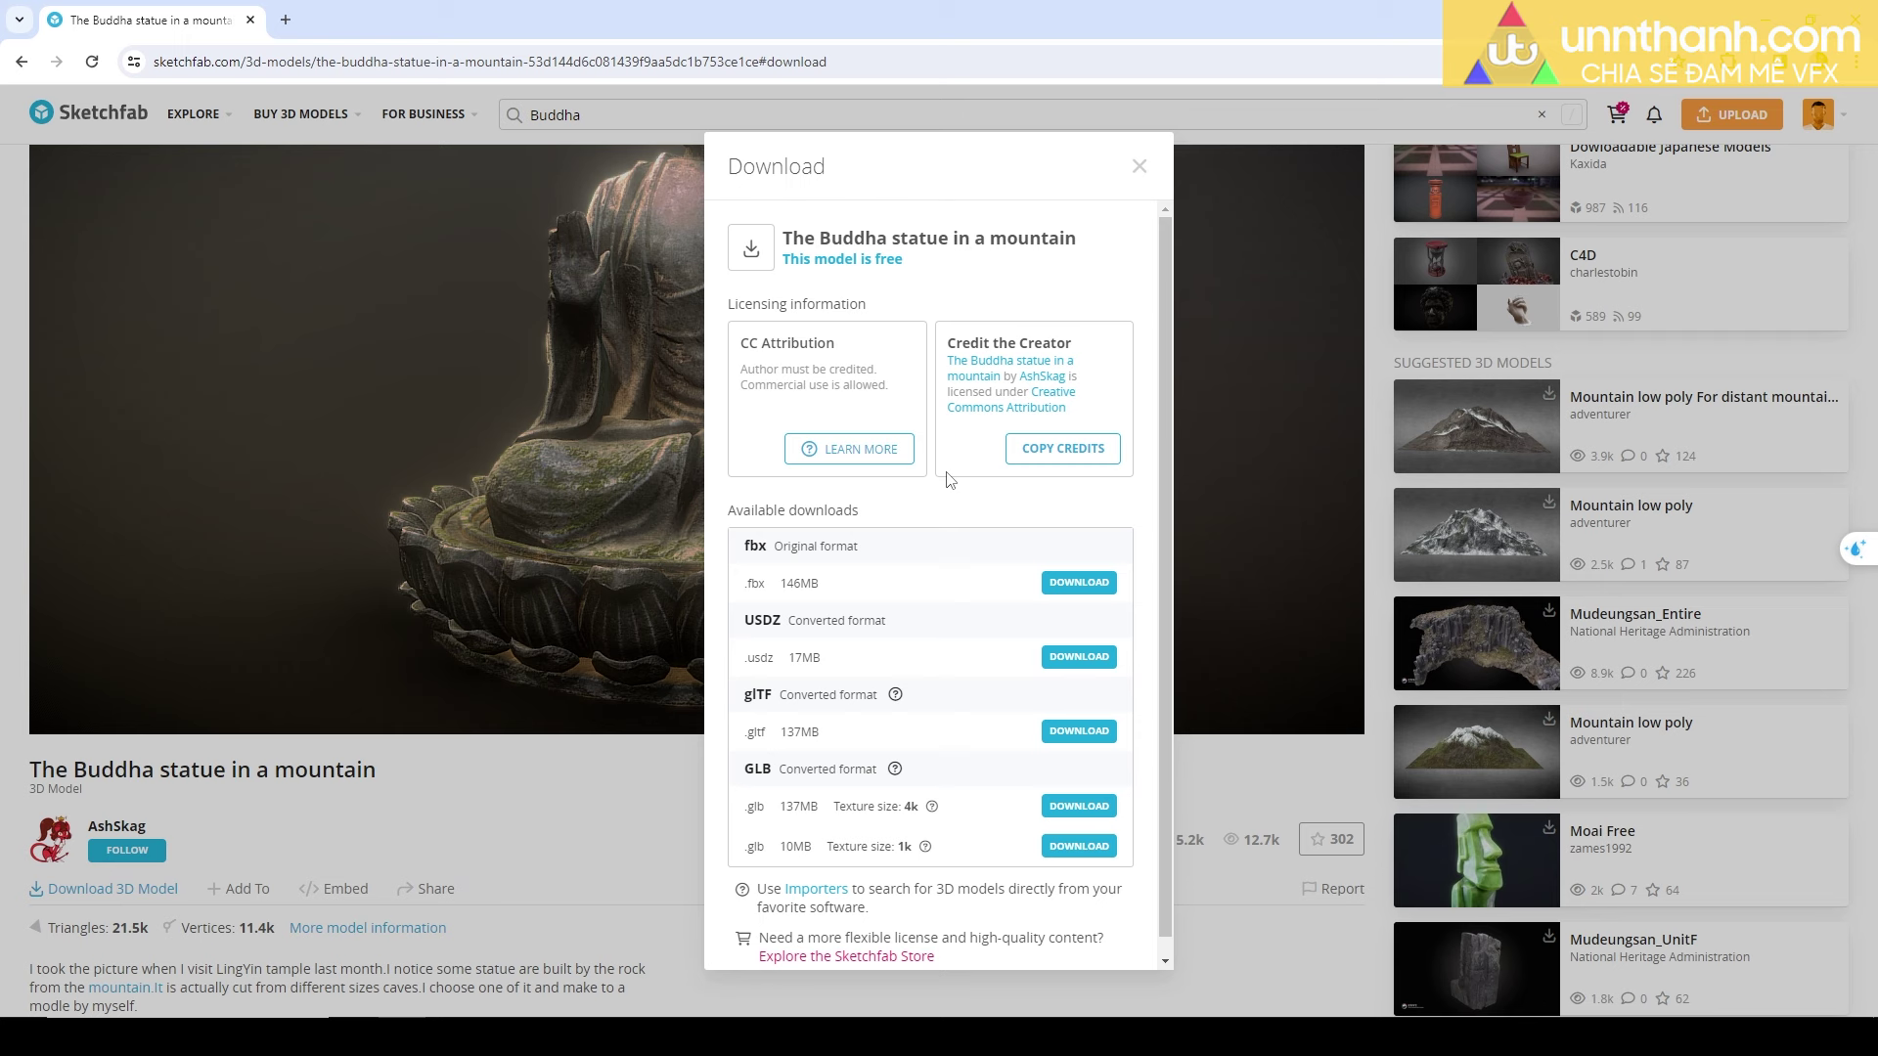
pyautogui.scroll(-1, 959, 646)
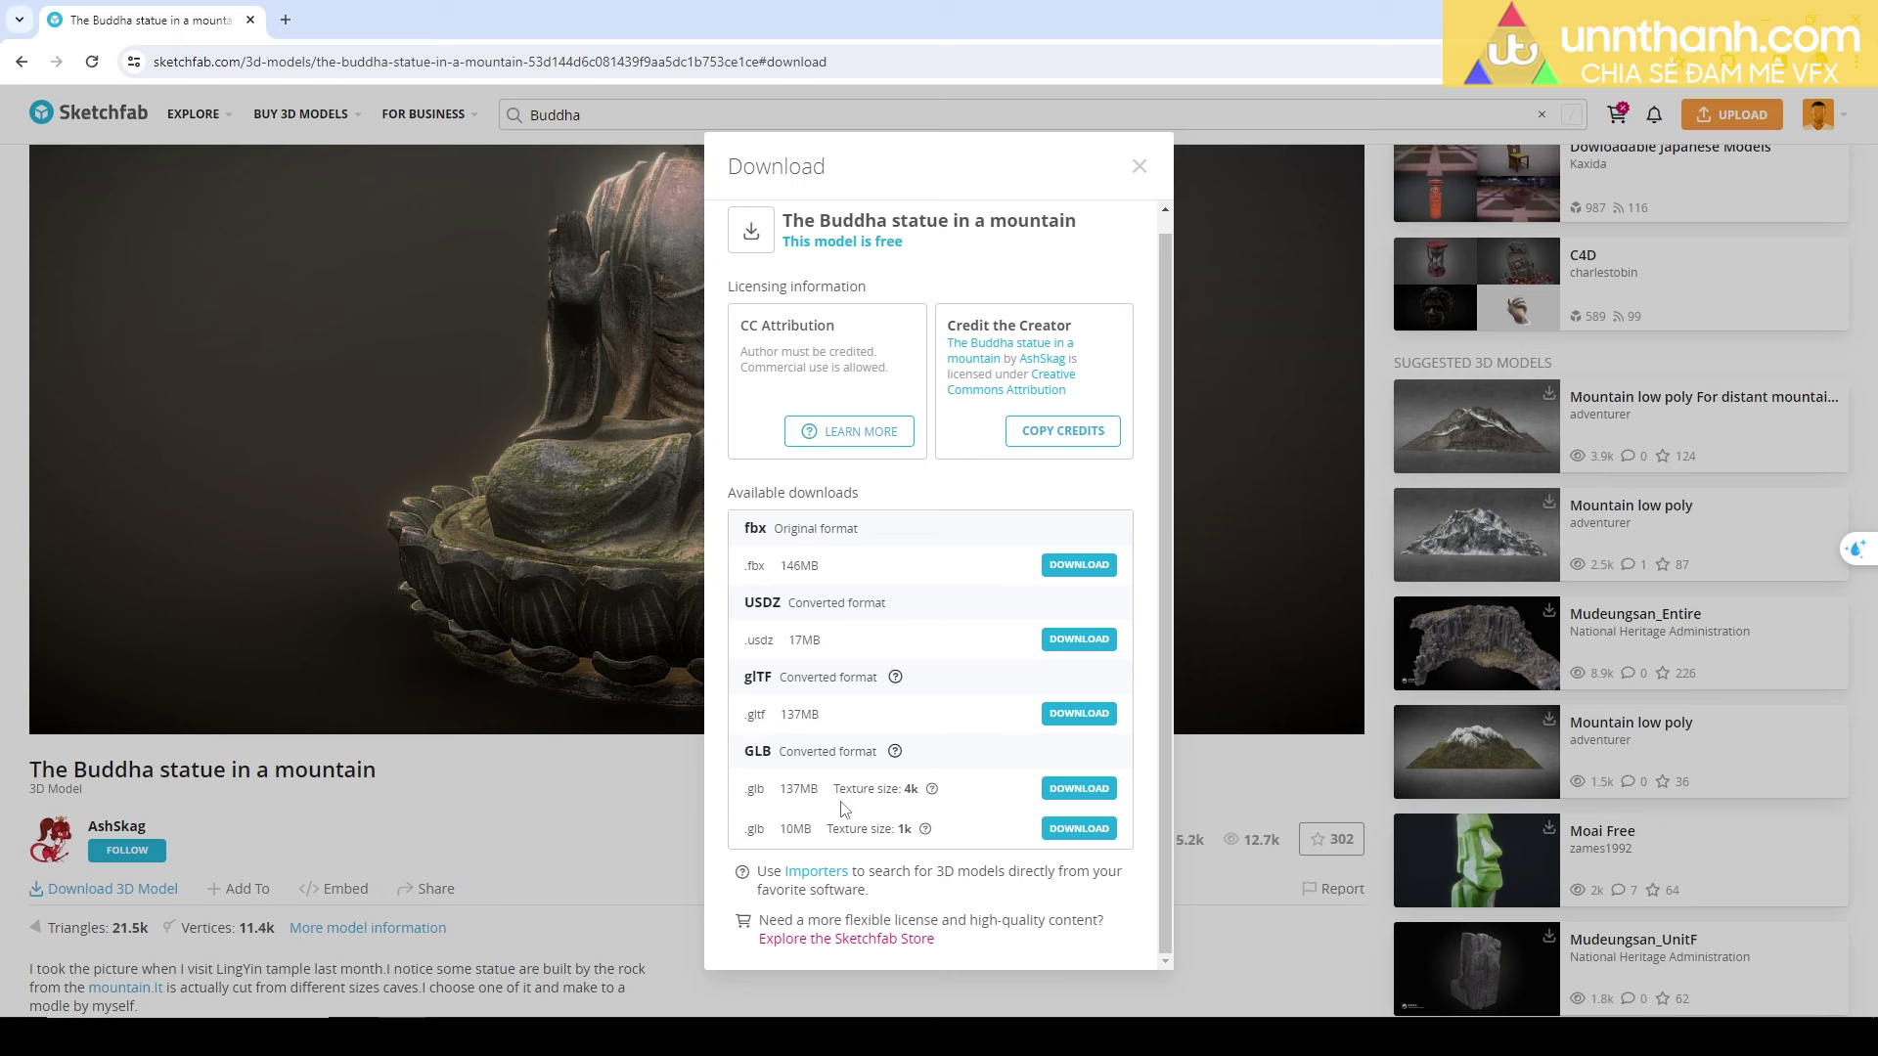
pyautogui.moveTo(920, 787)
pyautogui.mouseDown()
pyautogui.moveTo(777, 788)
pyautogui.moveTo(912, 829)
pyautogui.mouseUp()
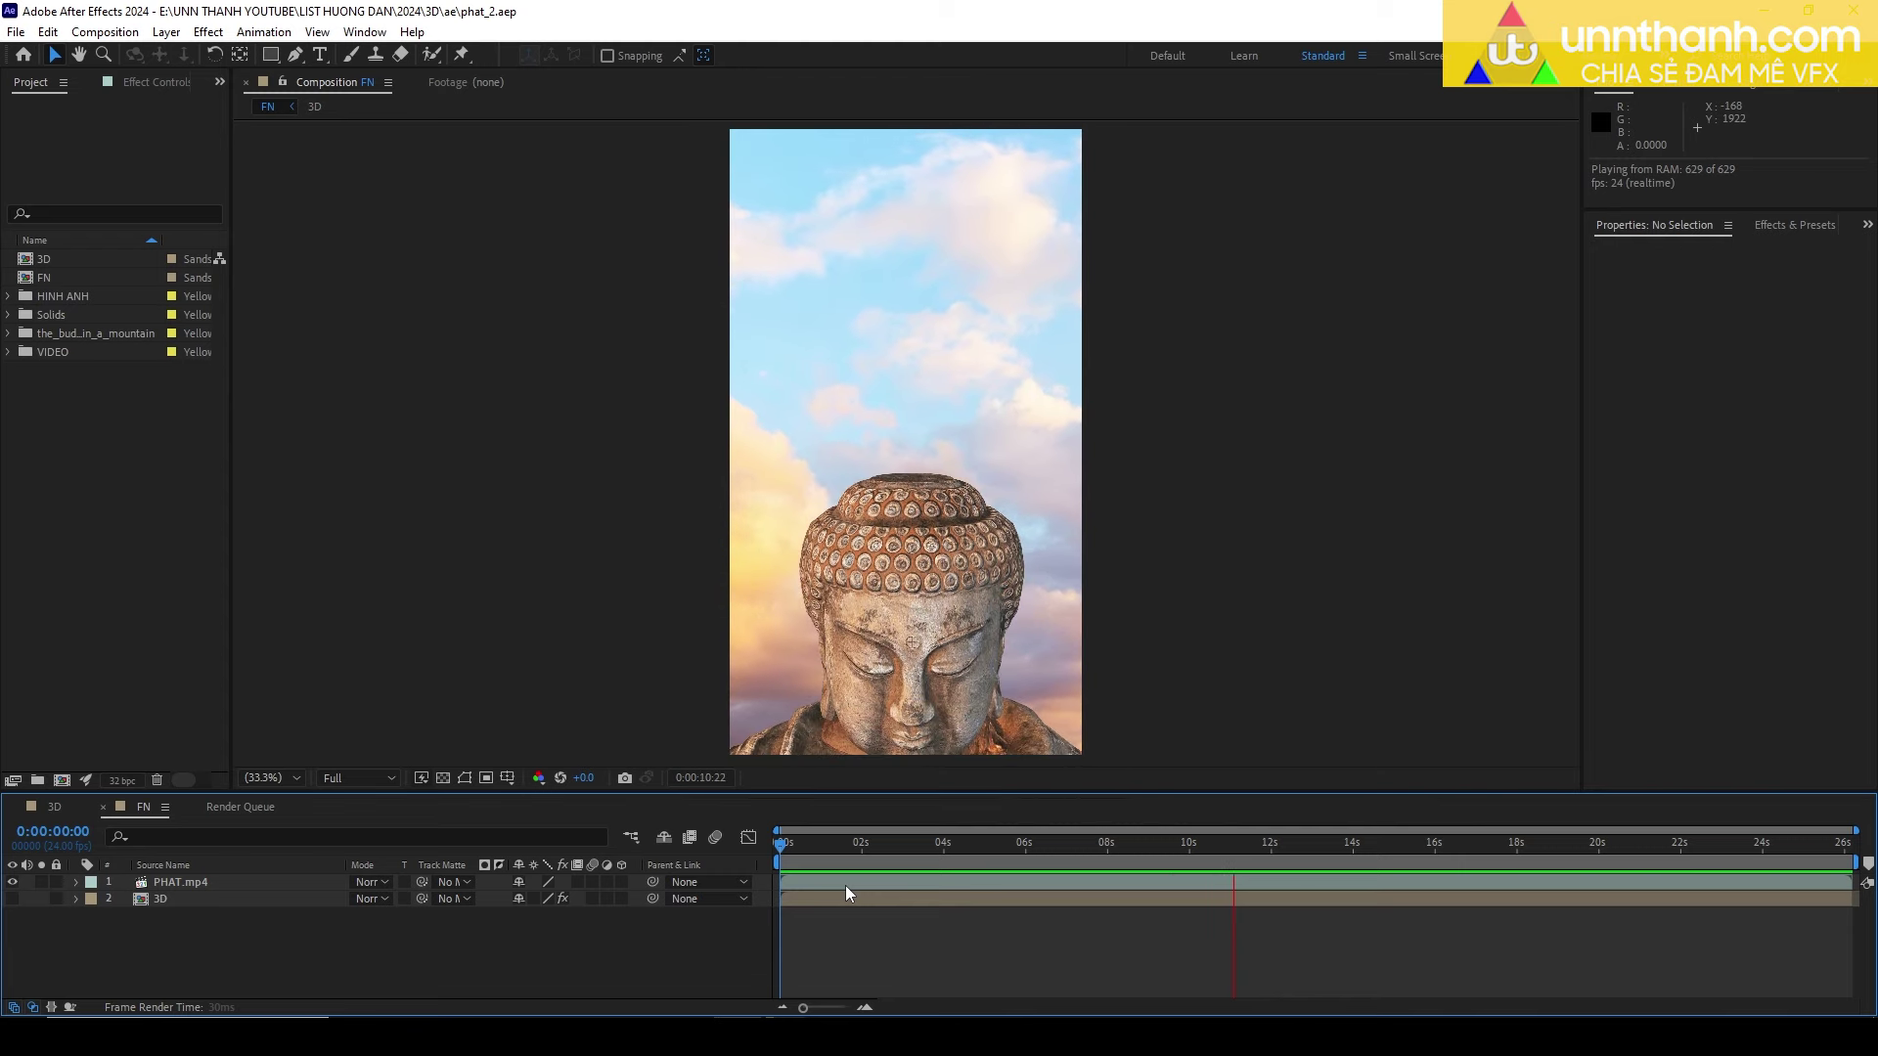
# Scrub the Buddha .glb footage from the 3D folder, then start a new composition from FN.
pyautogui.click(65, 443)
pyautogui.click(8, 259)
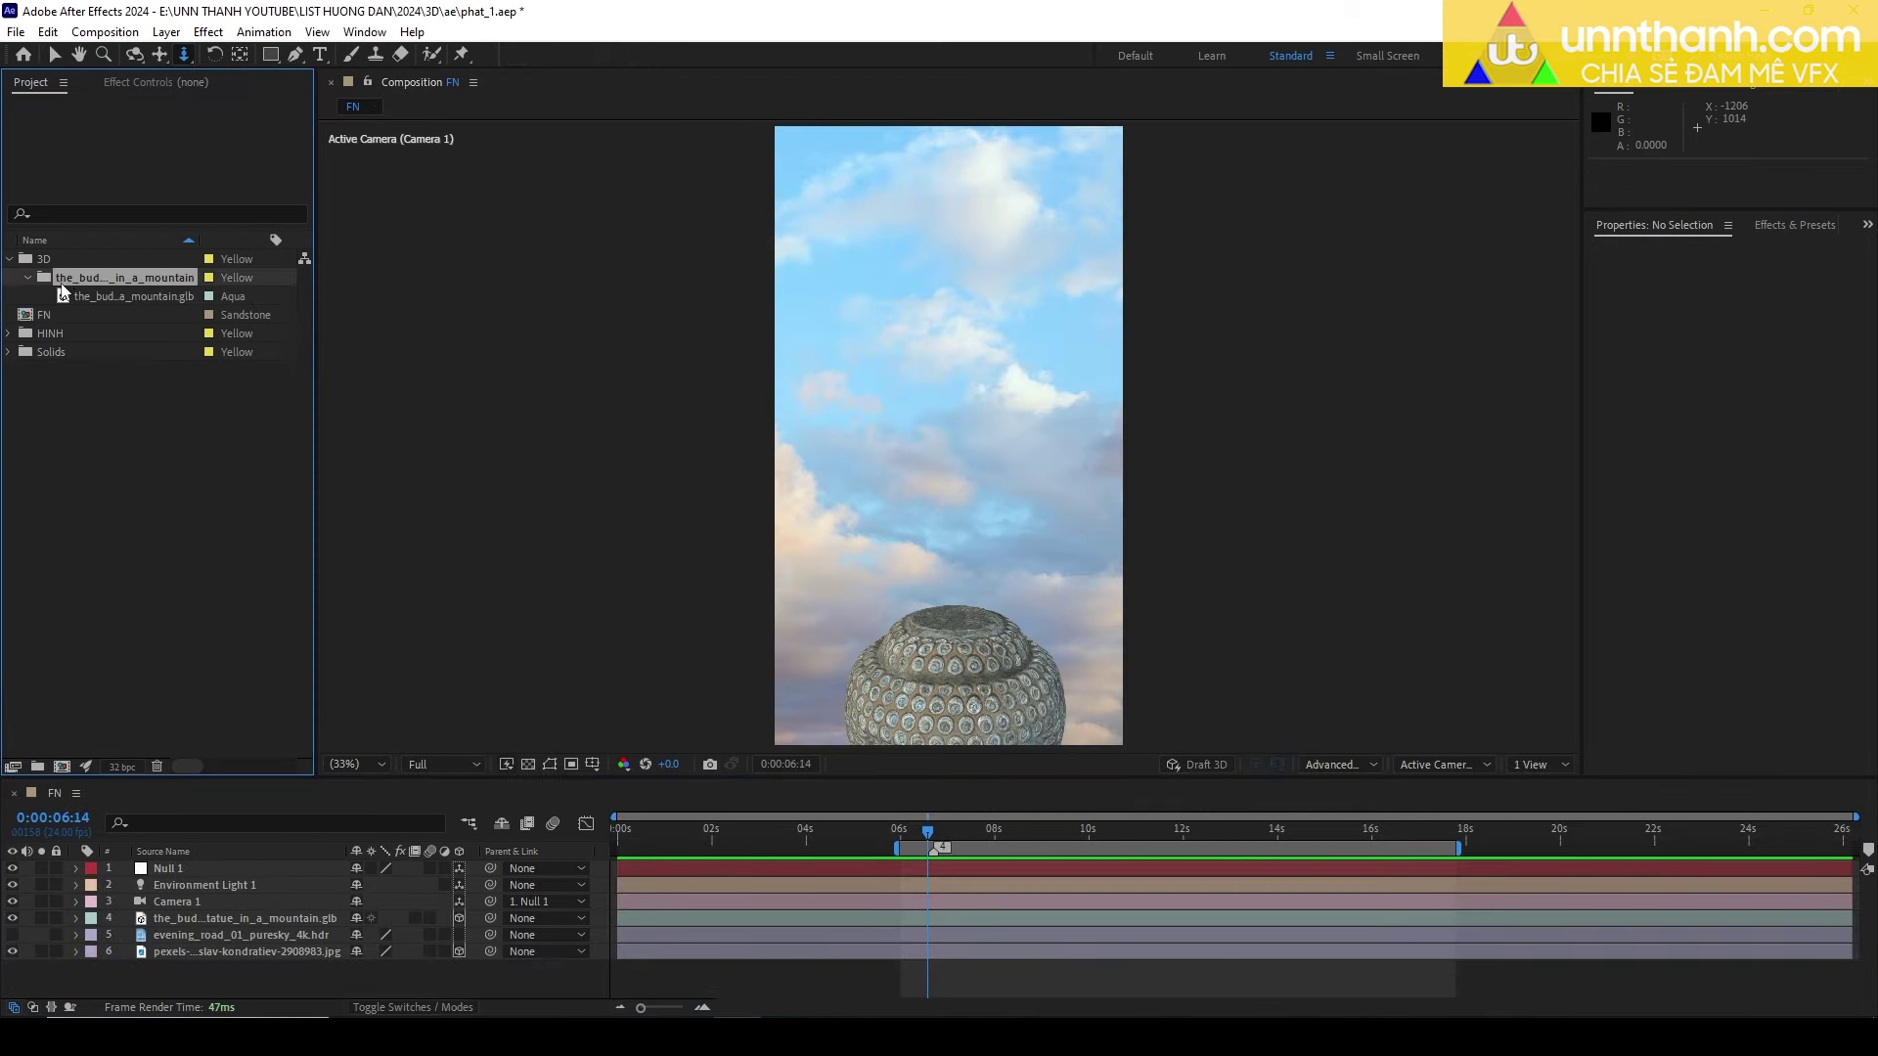
pyautogui.click(88, 297)
pyautogui.doubleClick(98, 296)
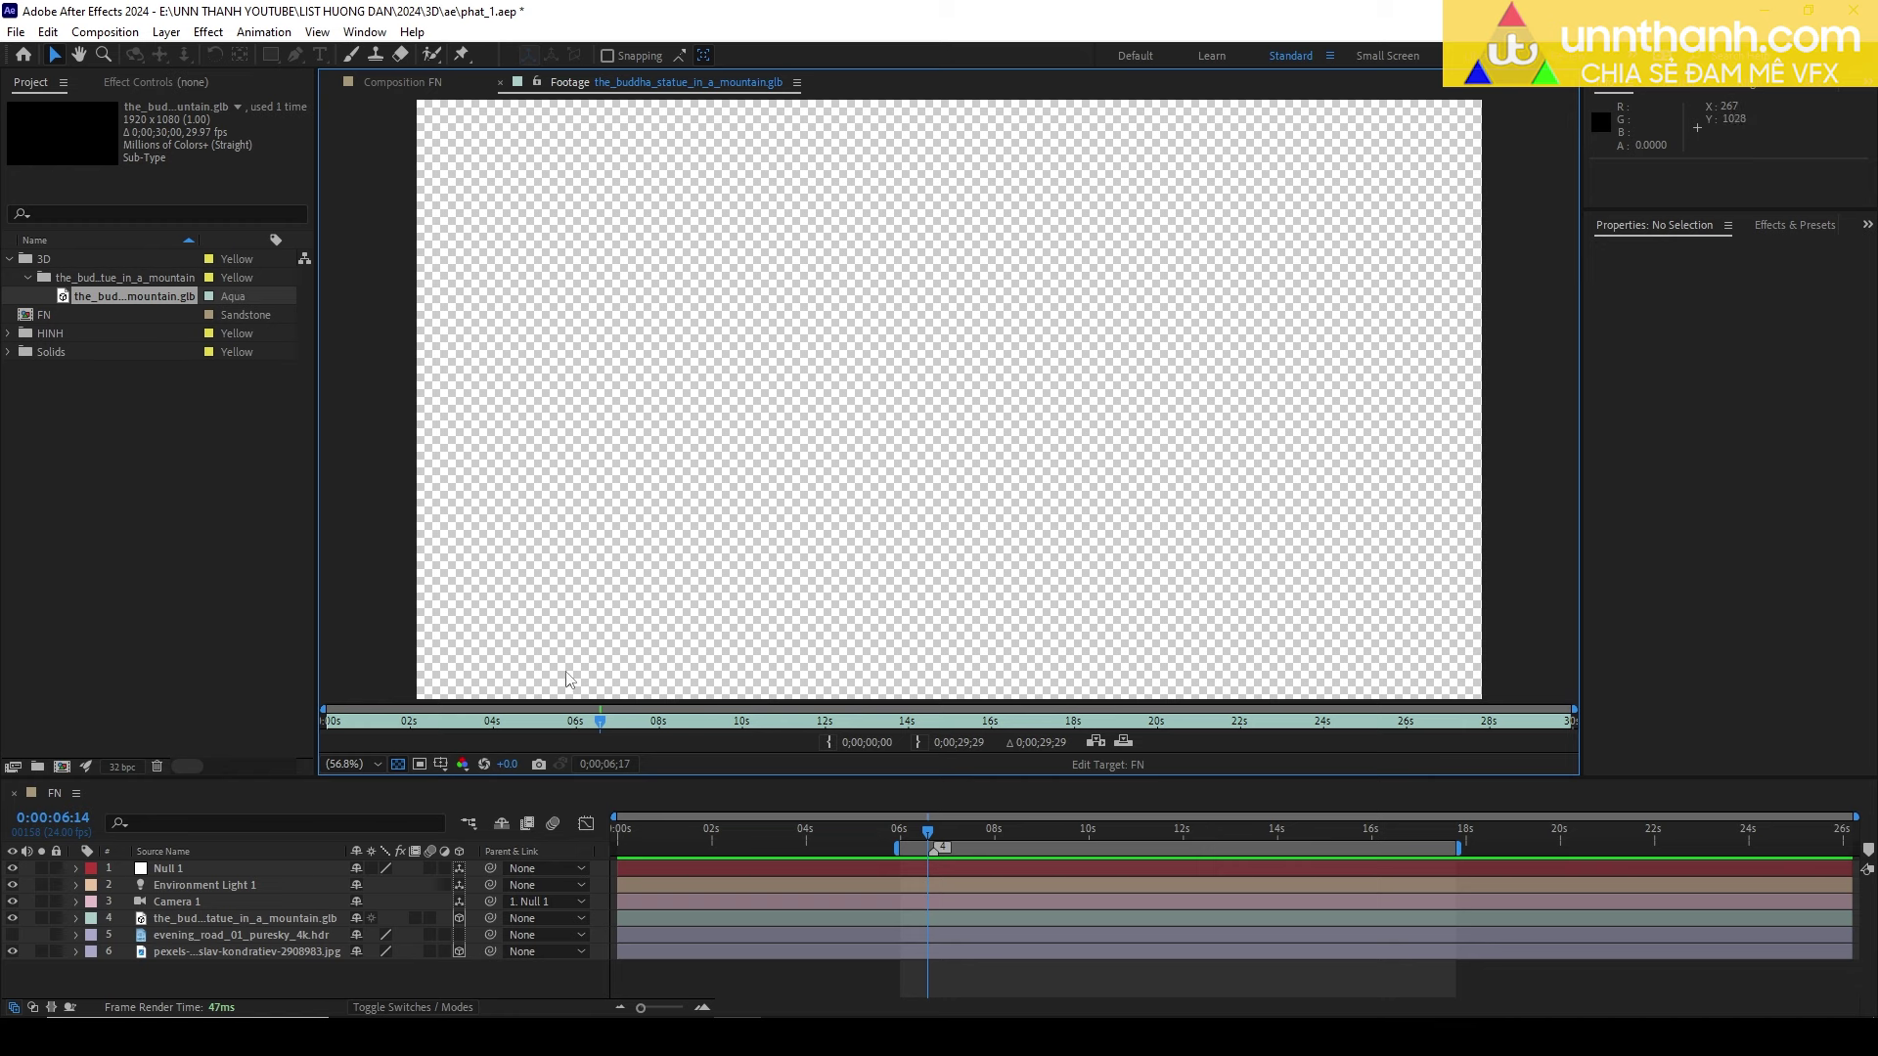
pyautogui.moveTo(352, 729); pyautogui.dragTo(1053, 725)
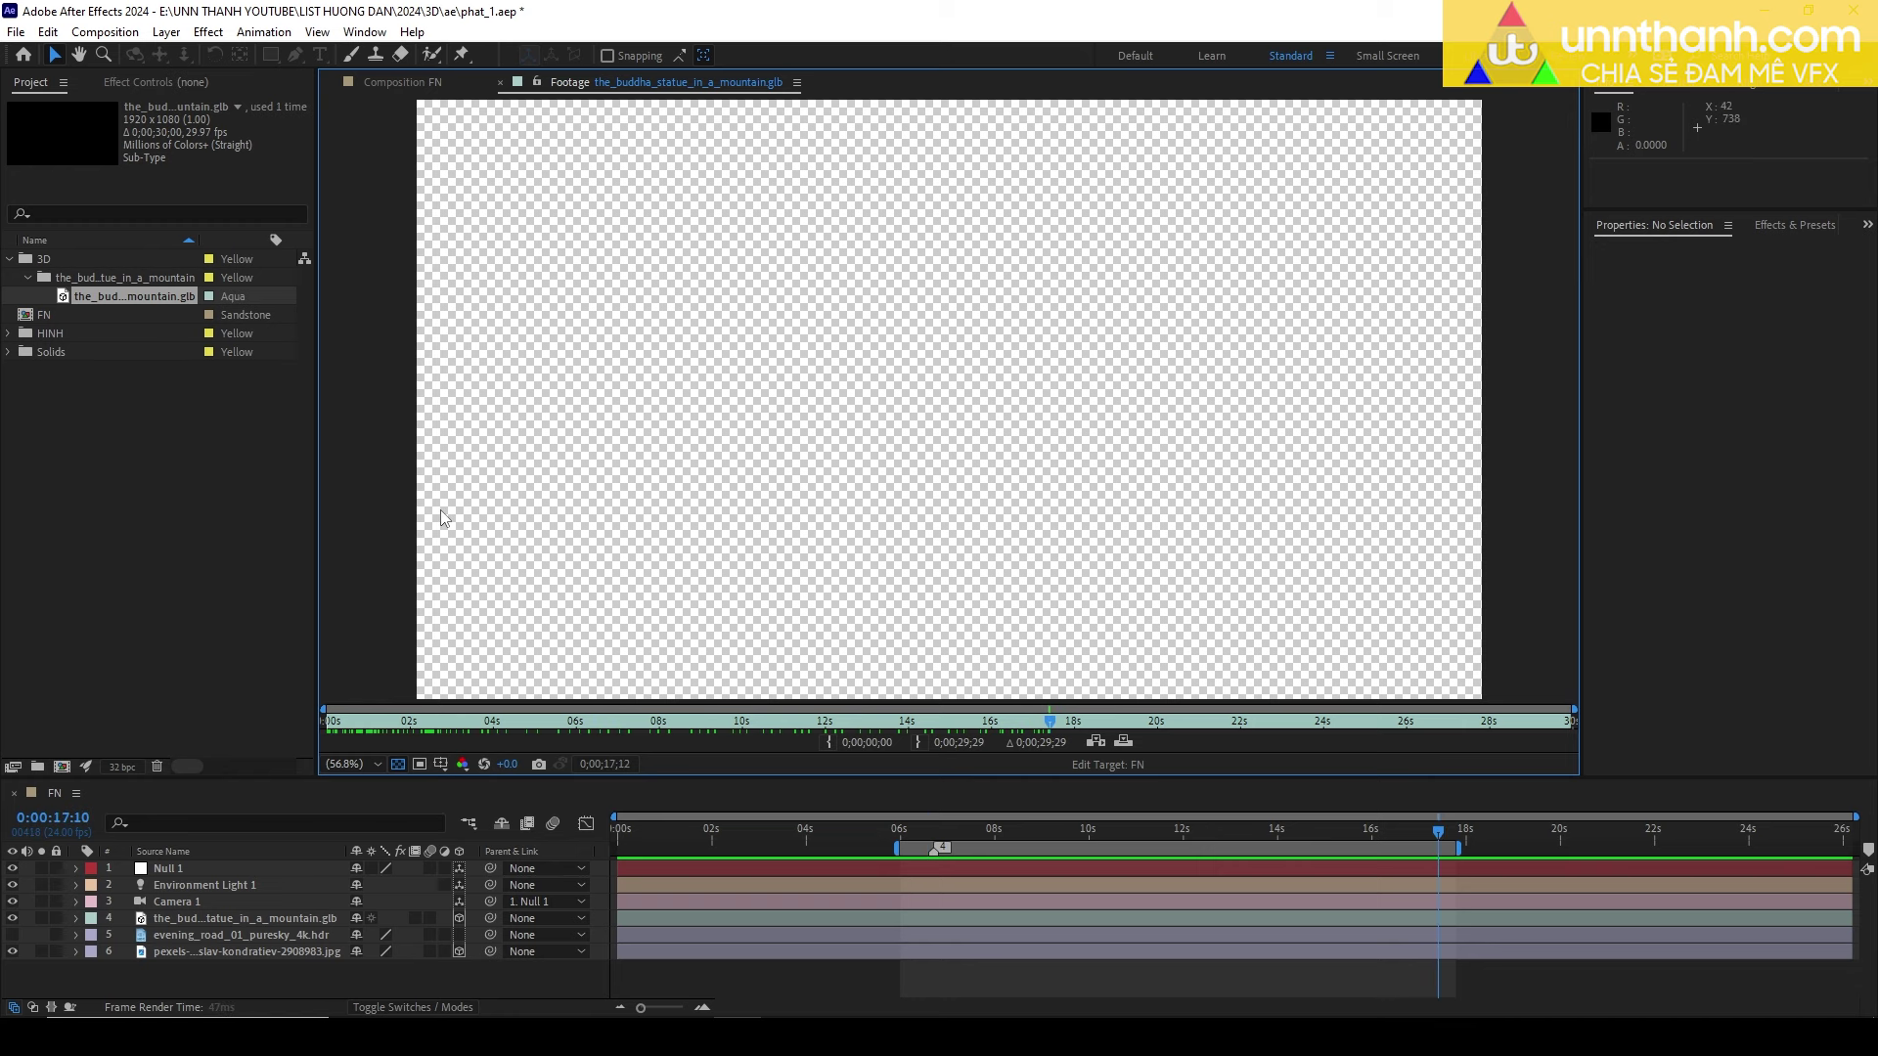
pyautogui.click(406, 82)
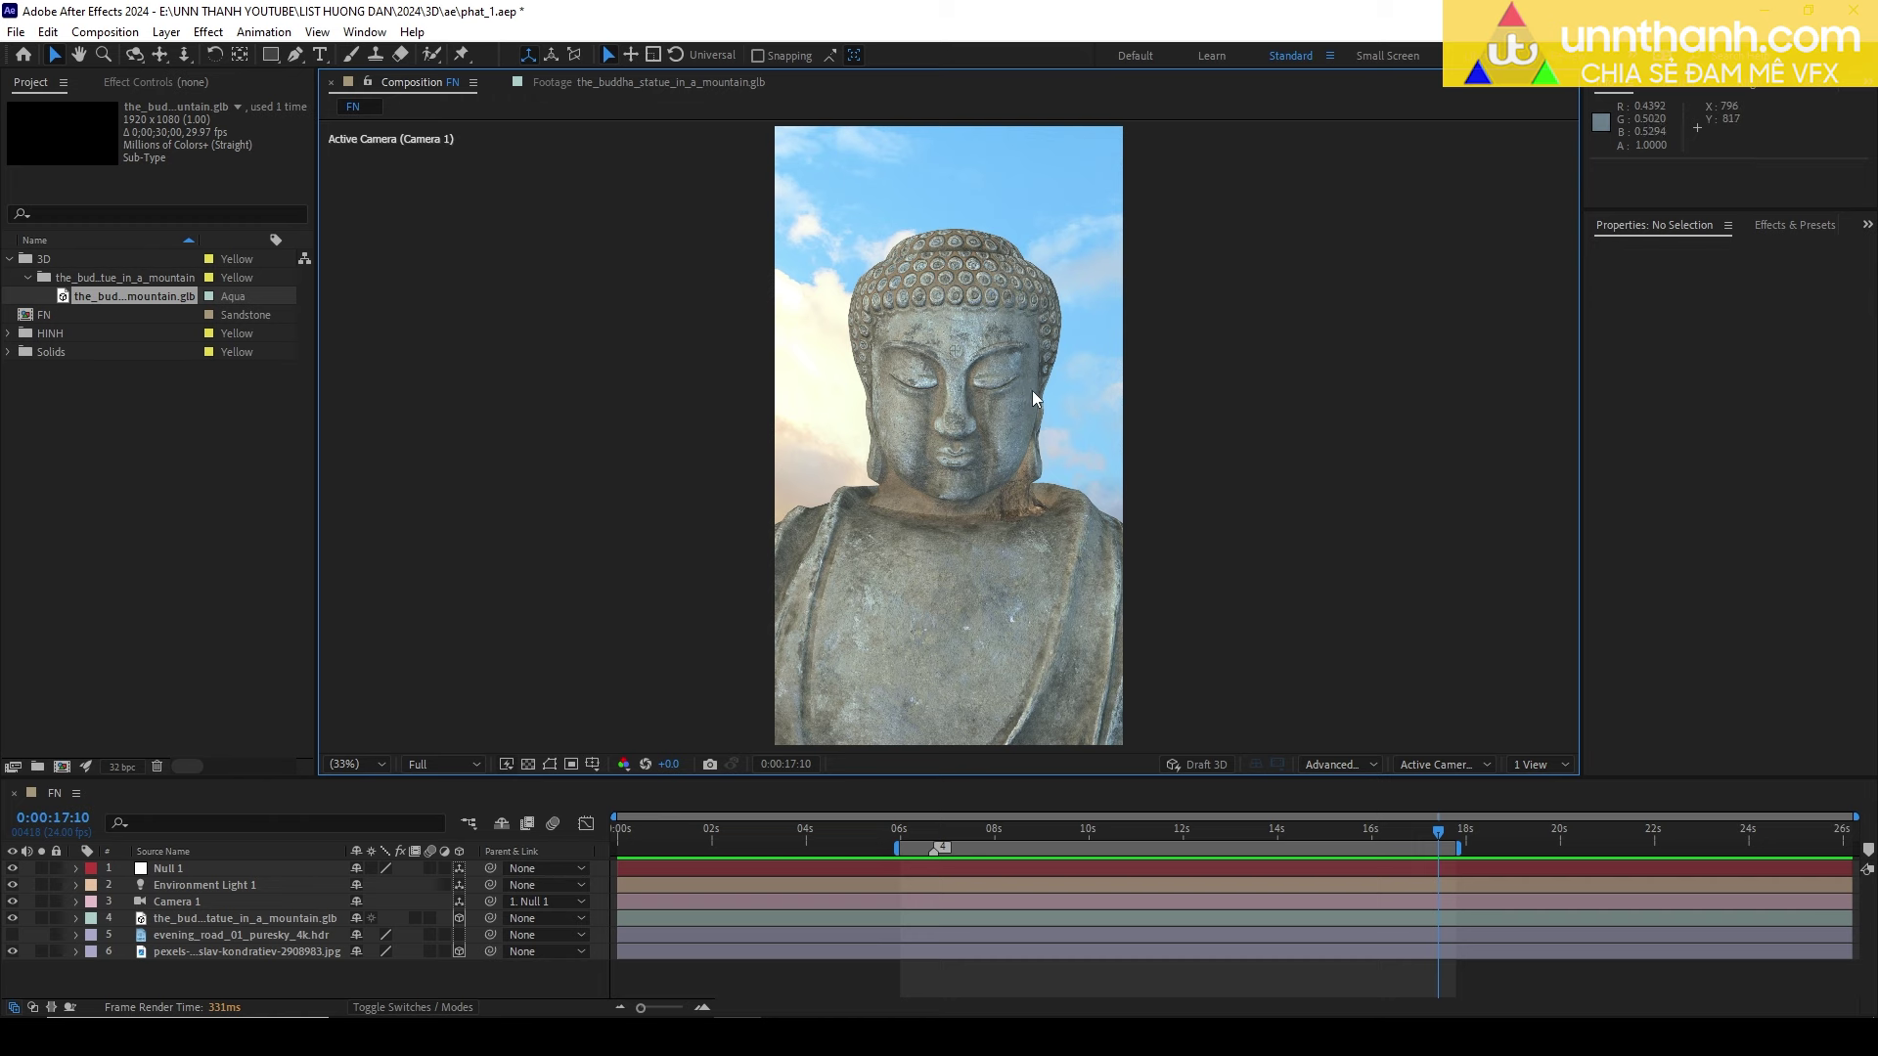
pyautogui.hotkey('ctrl', 'n')
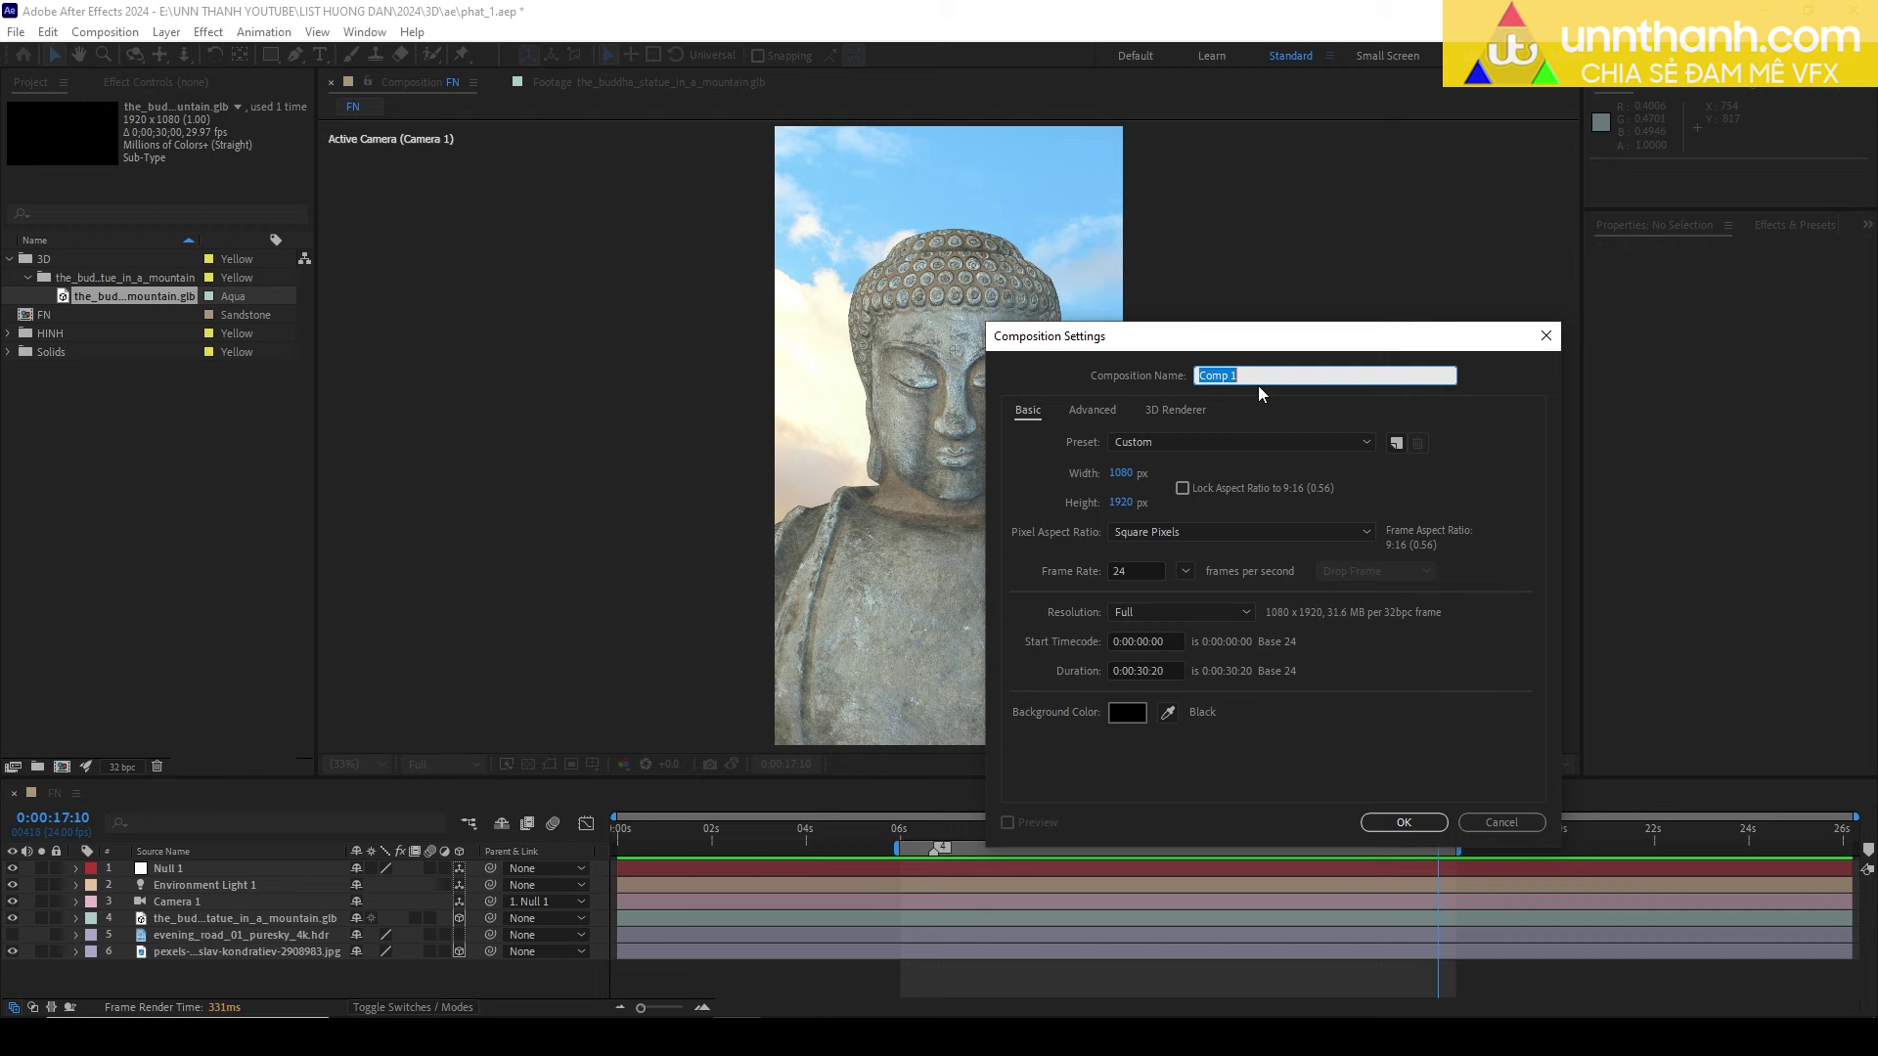
# Name the new composition TH and move it to the project root.
pyautogui.write('TH')
pyautogui.press('Return')
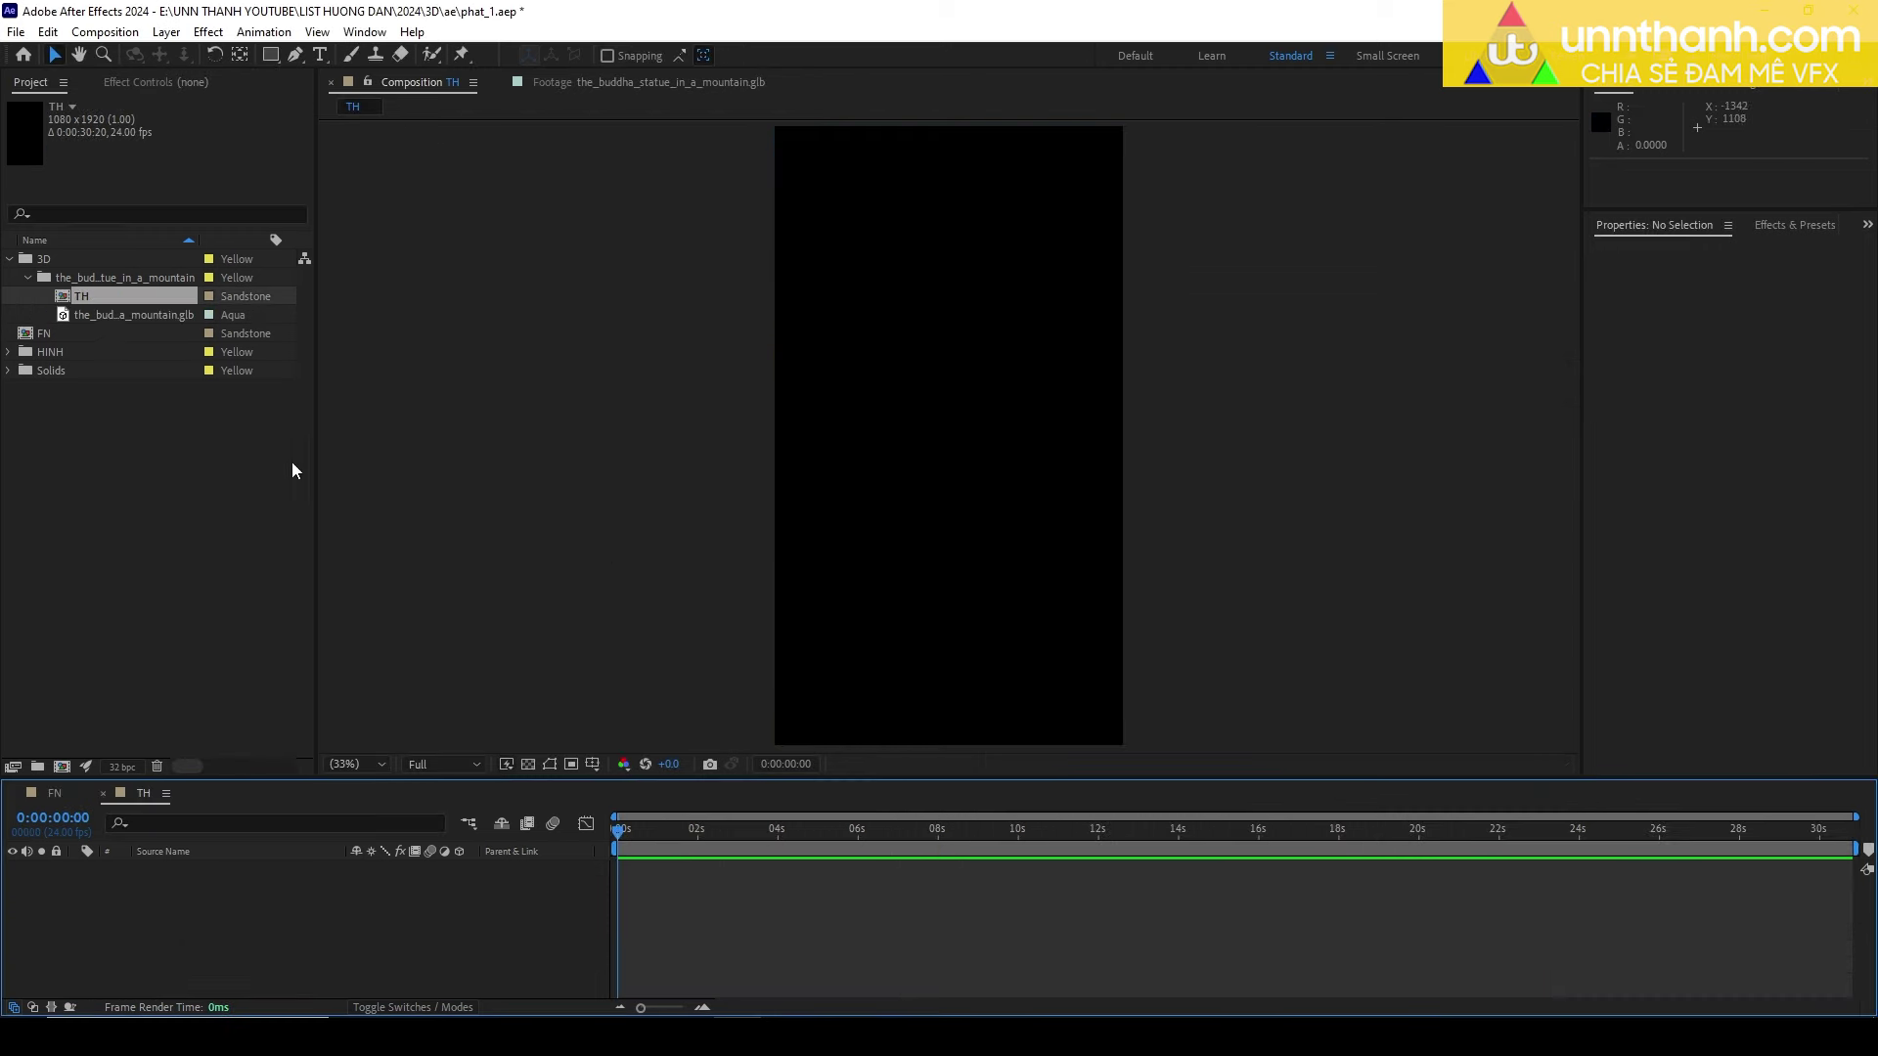
pyautogui.click(291, 462)
pyautogui.moveTo(82, 296); pyautogui.dragTo(108, 565)
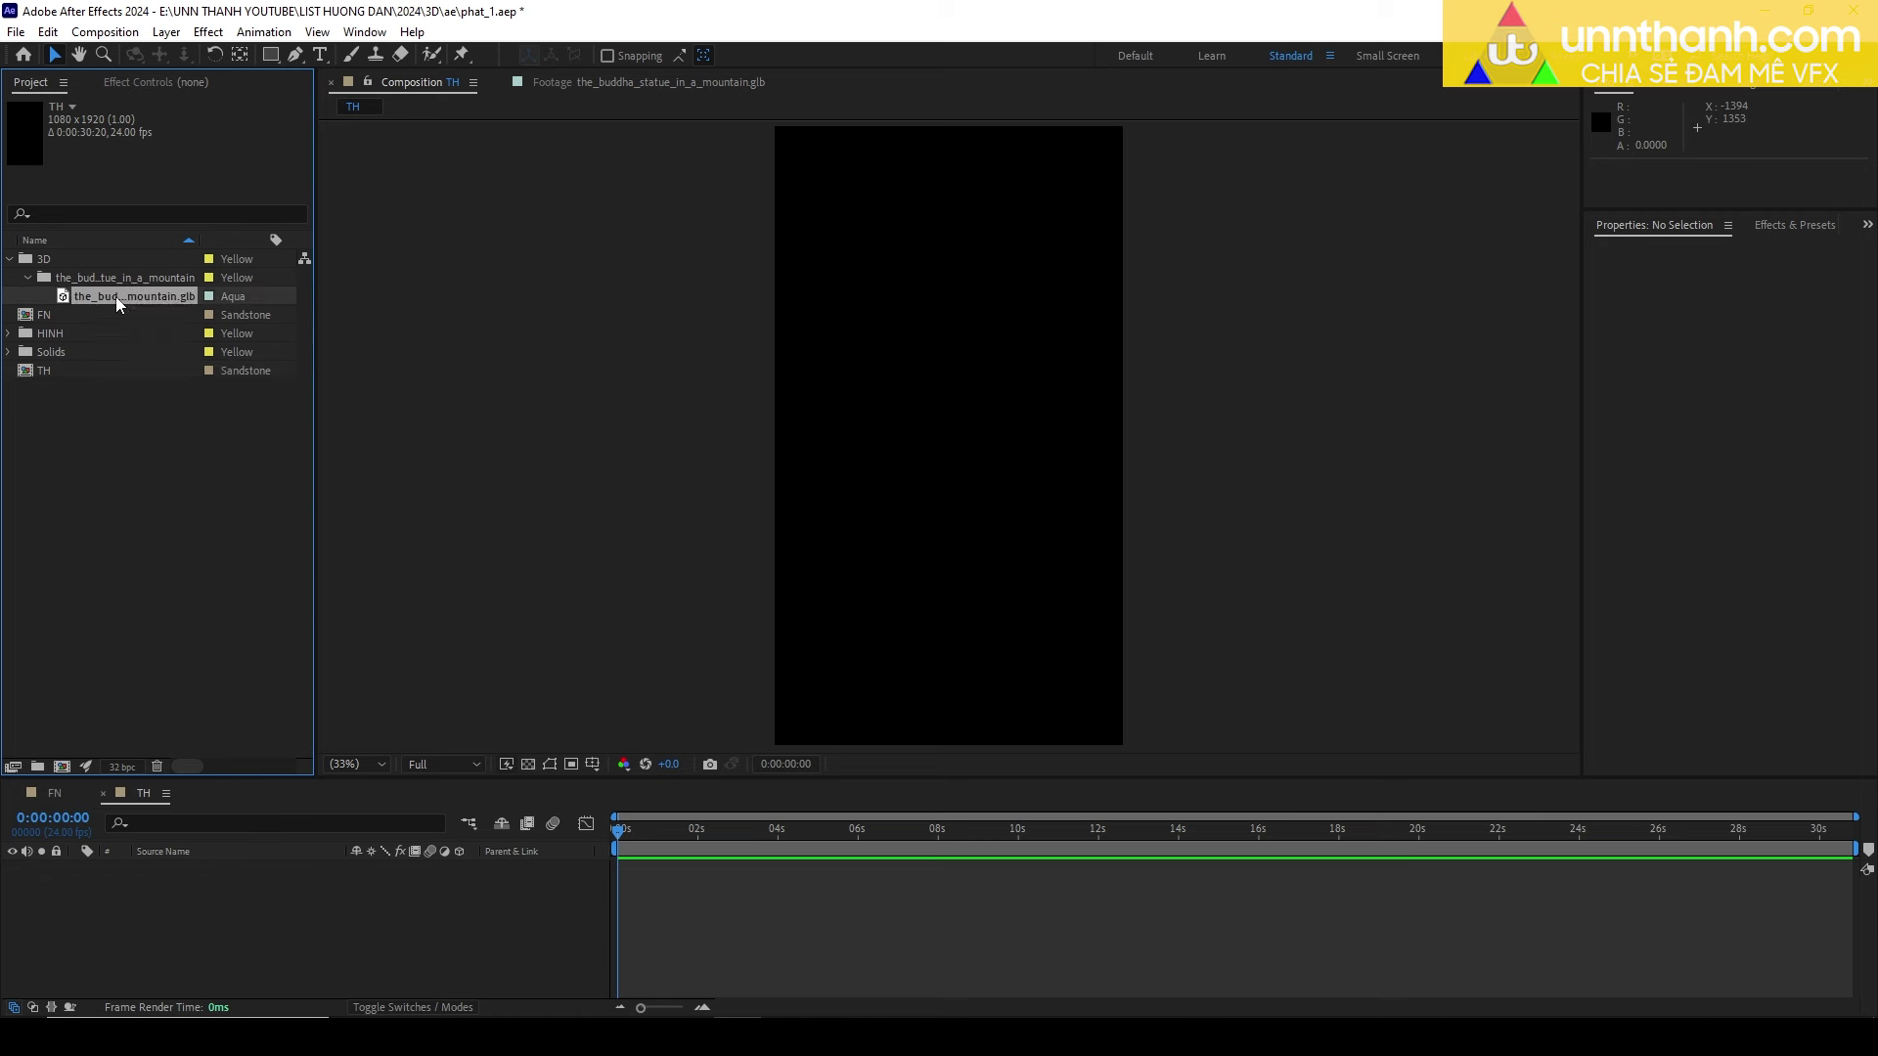
# Add the Buddha .glb model to TH, test scaling it, and undo back to 100%.
pyautogui.moveTo(115, 296); pyautogui.dragTo(922, 524)
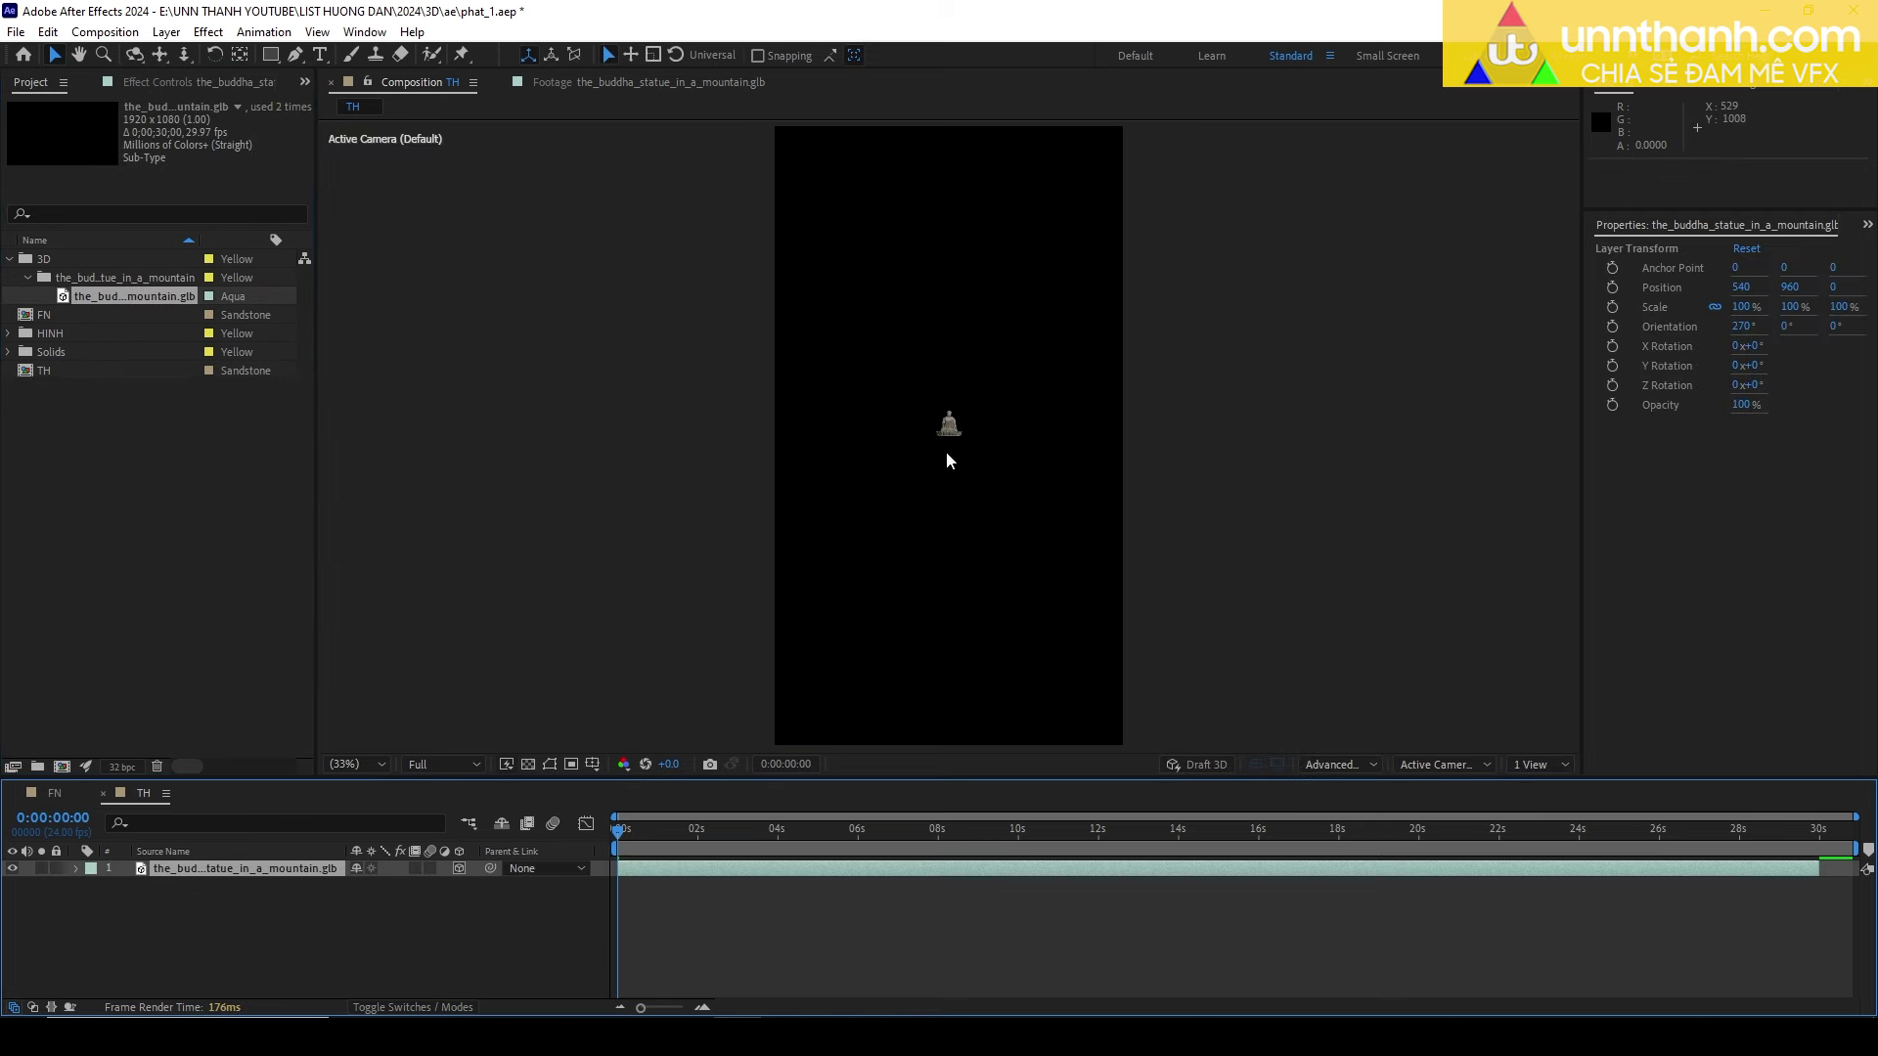
pyautogui.scroll(1, 946, 450)
pyautogui.scroll(-2, 947, 450)
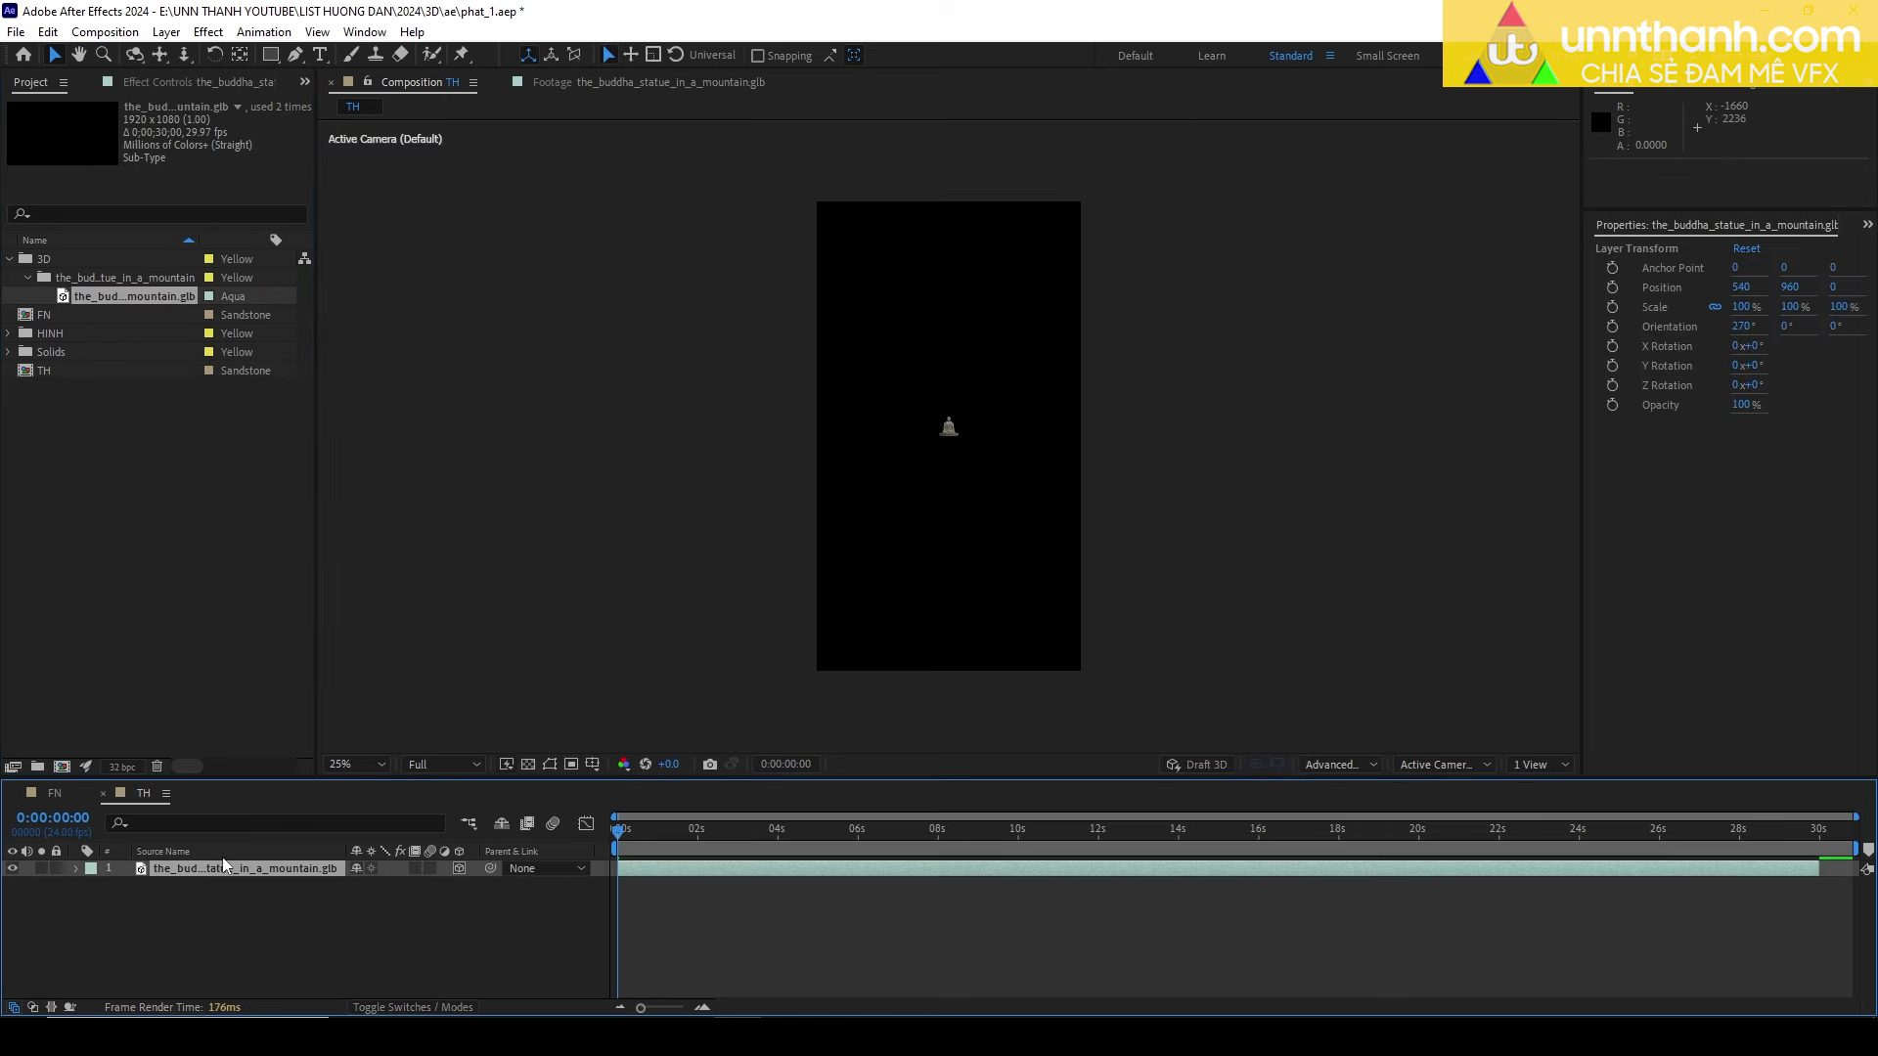
pyautogui.press('s')
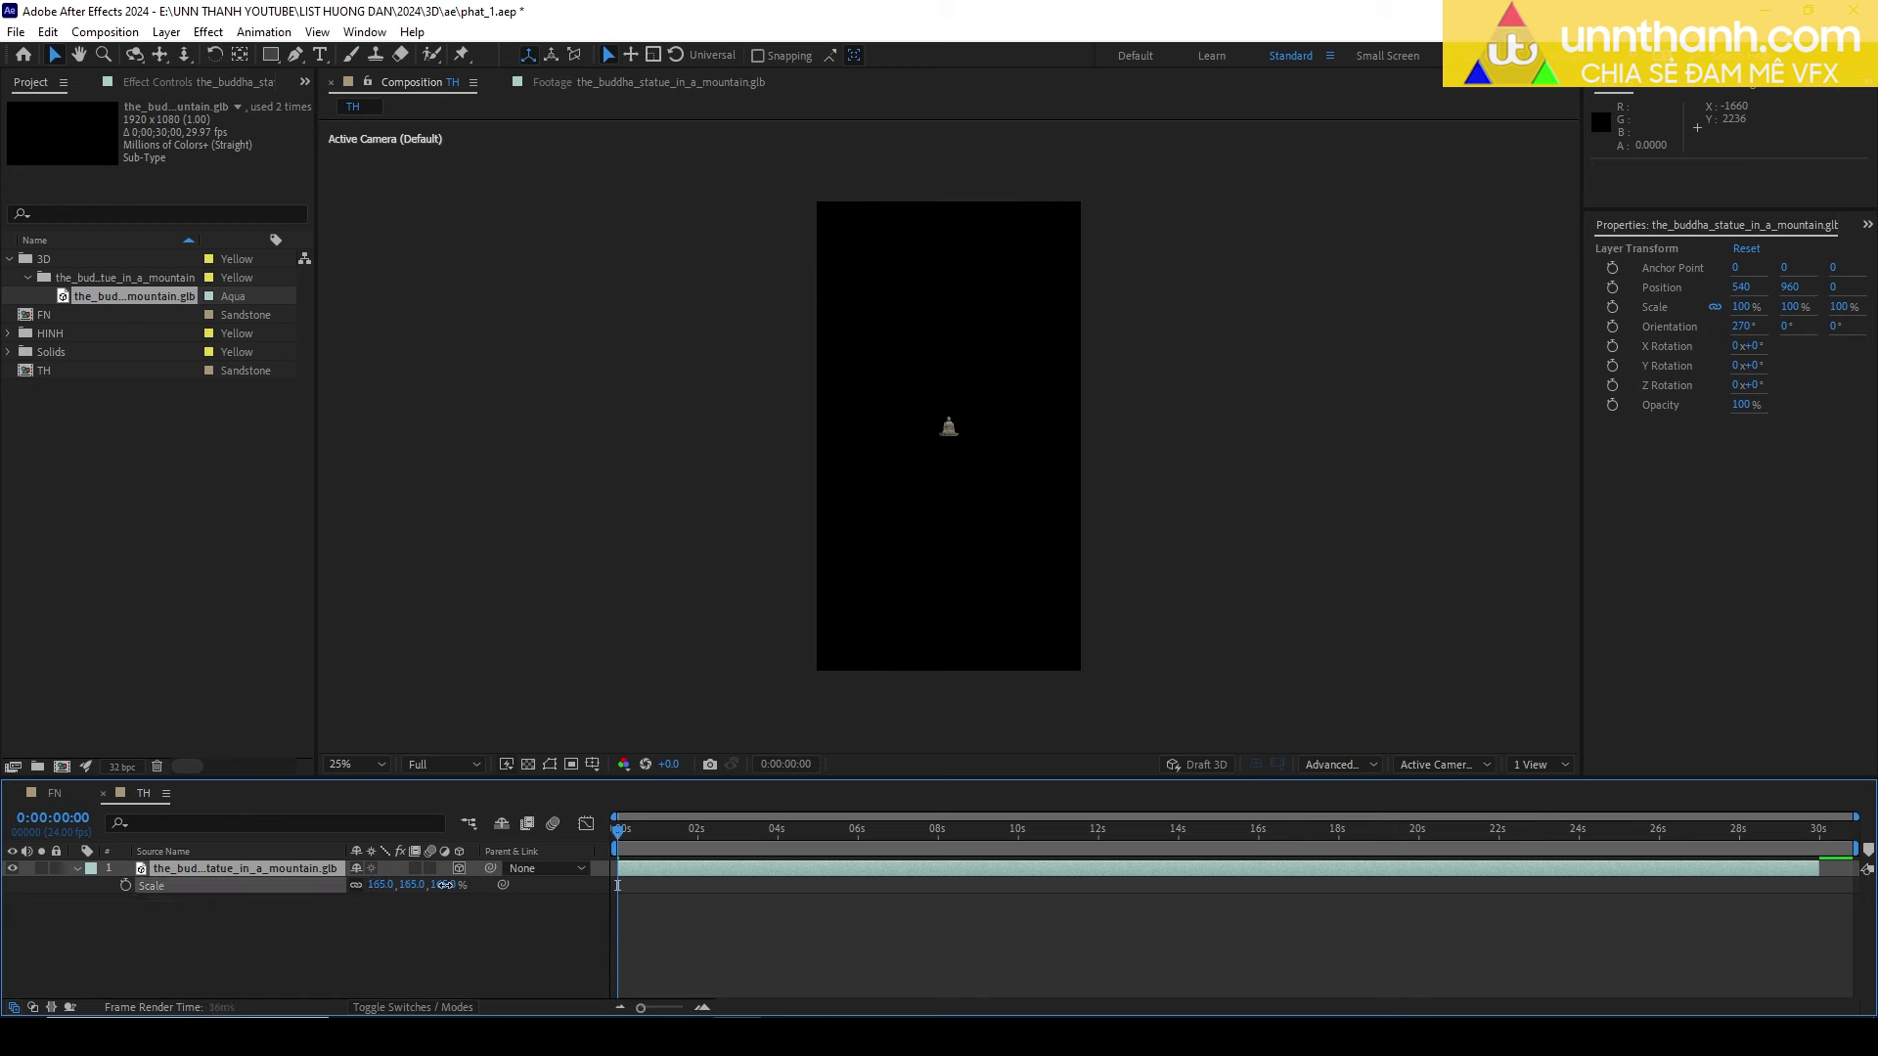
pyautogui.moveTo(379, 885); pyautogui.dragTo(836, 886)
pyautogui.hotkey('ctrl', 'z')
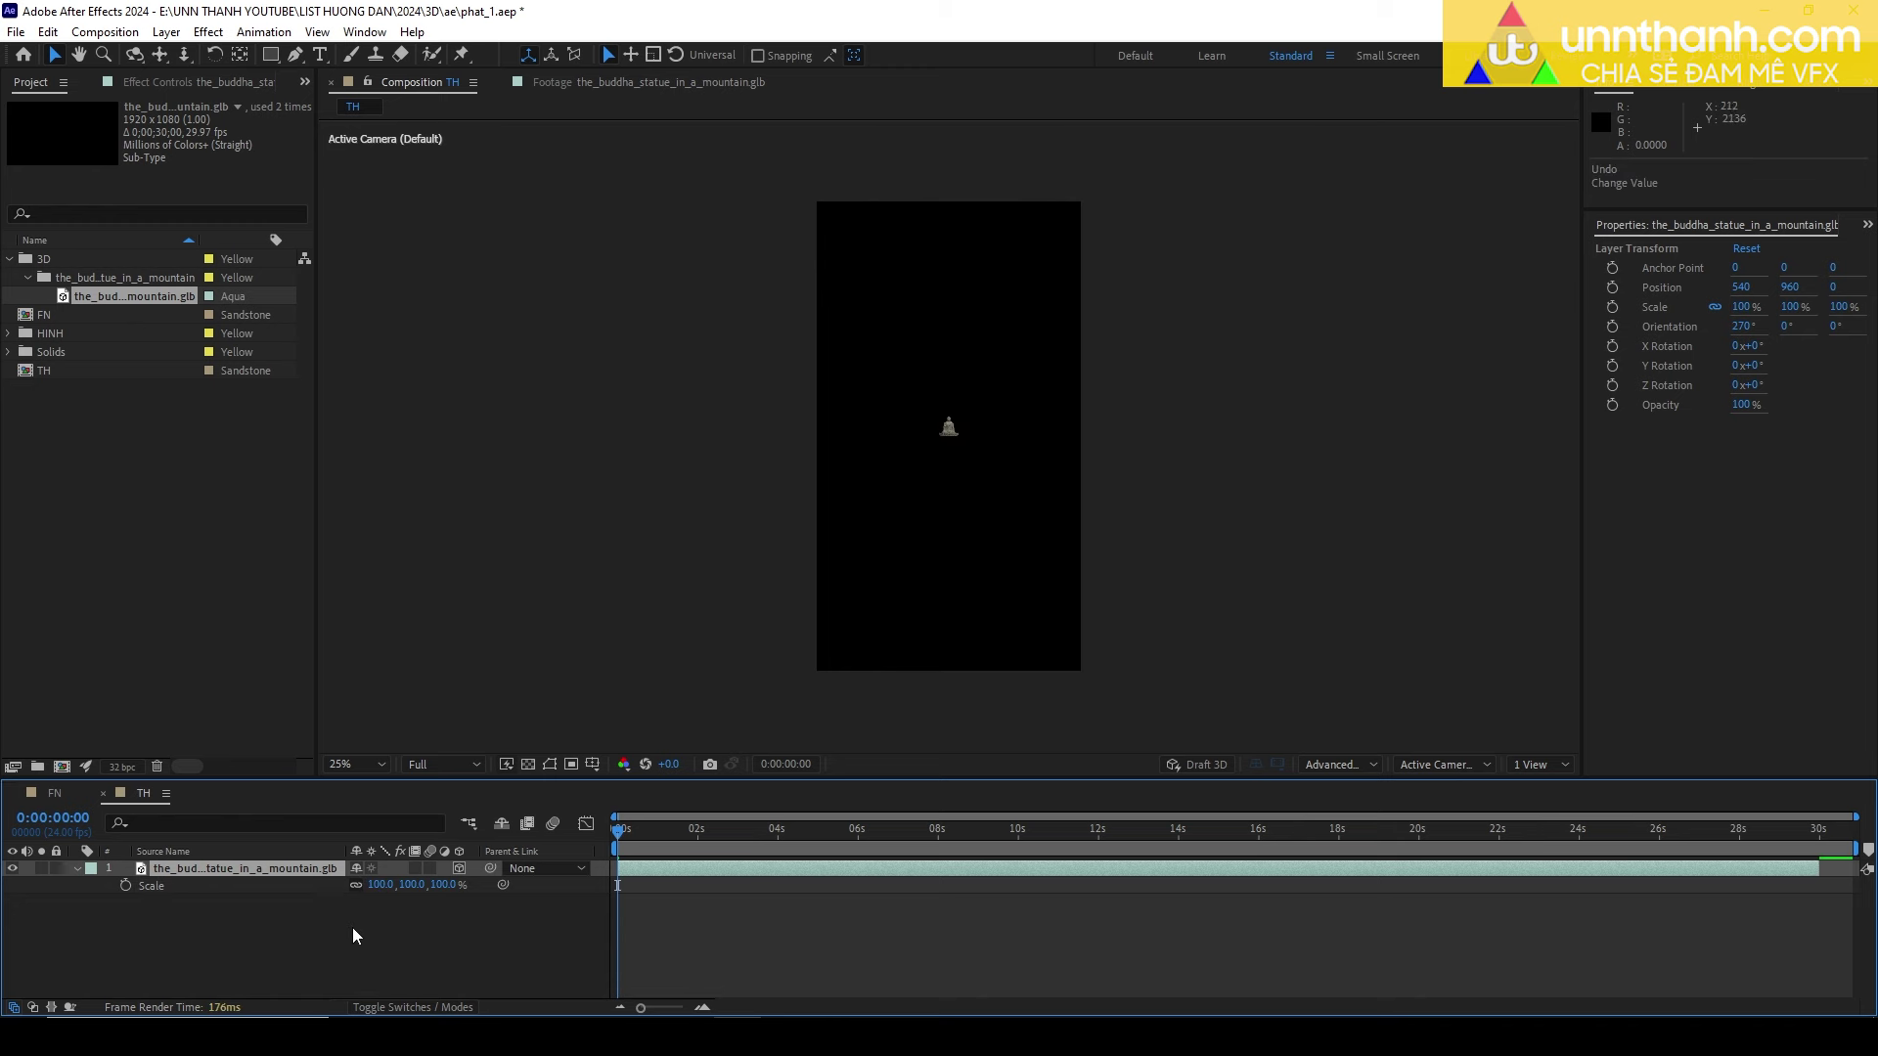
# Add Camera 1 to TH using the 50mm lens preset.
pyautogui.rightClick(269, 927)
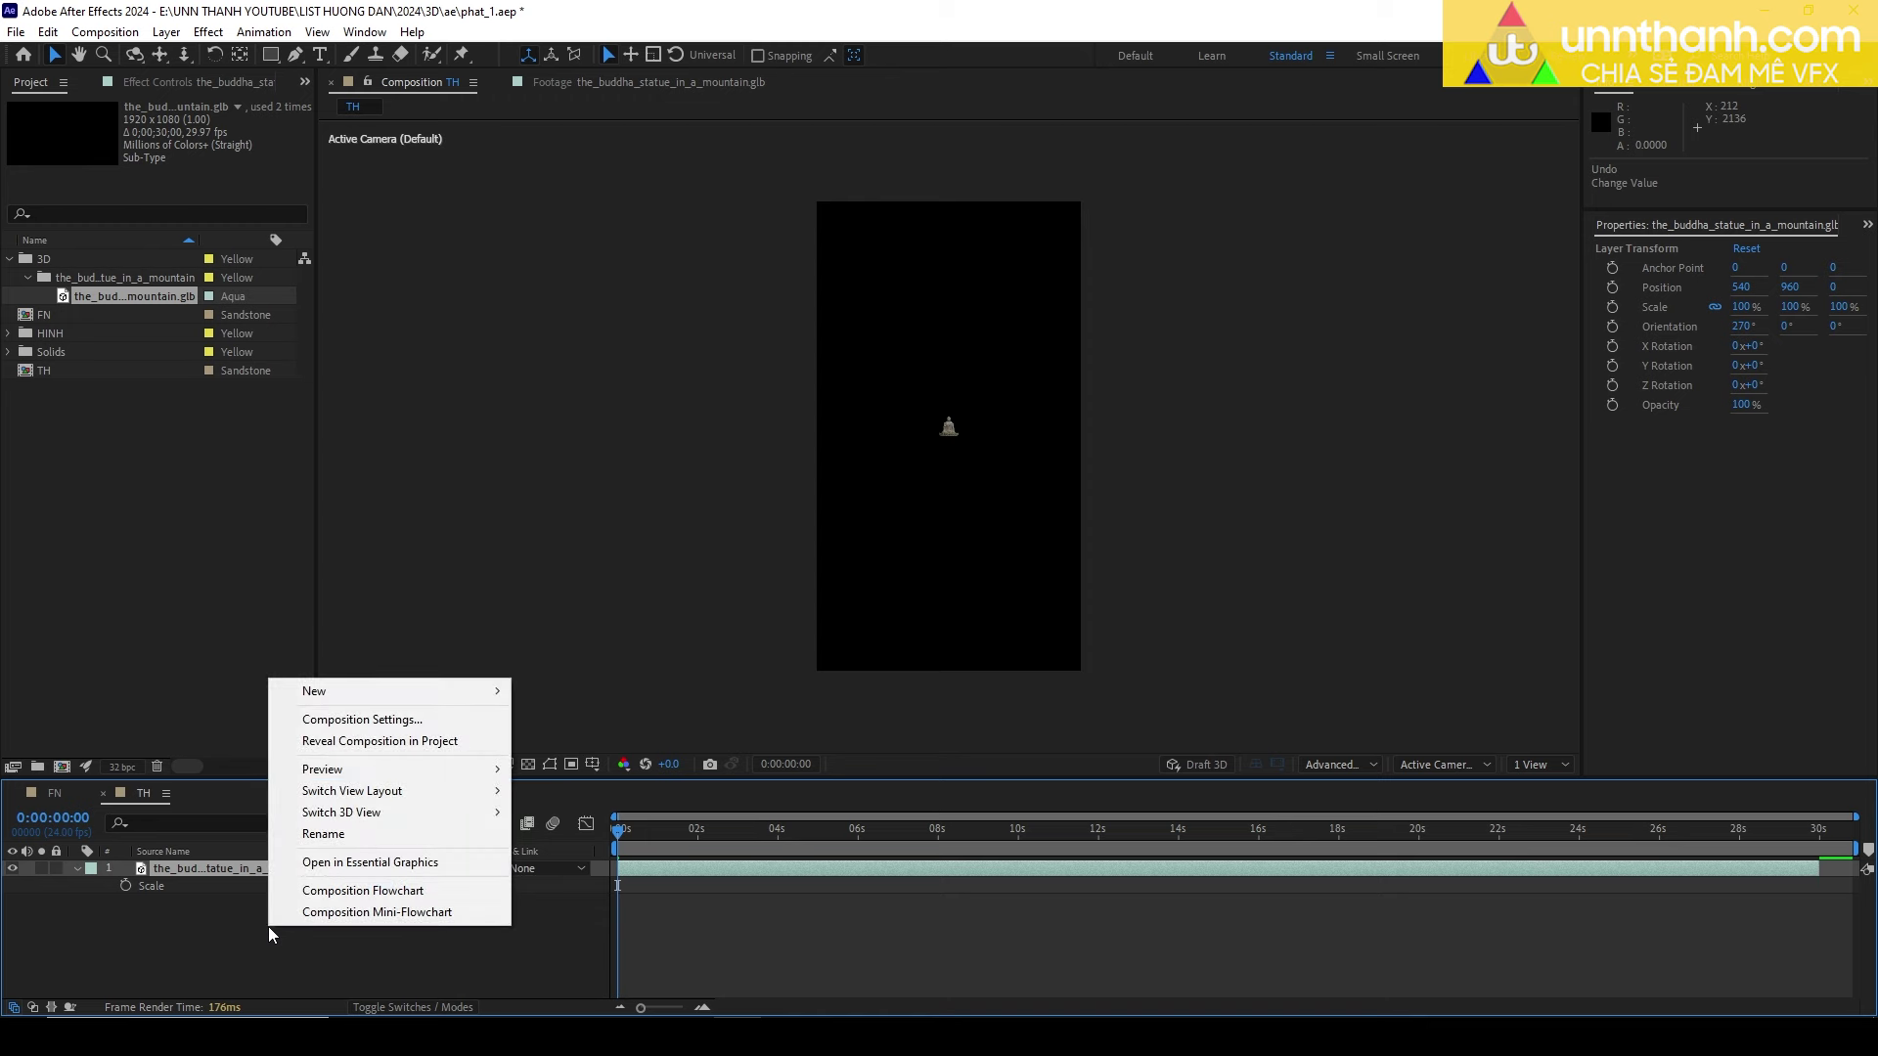
pyautogui.moveTo(332, 693)
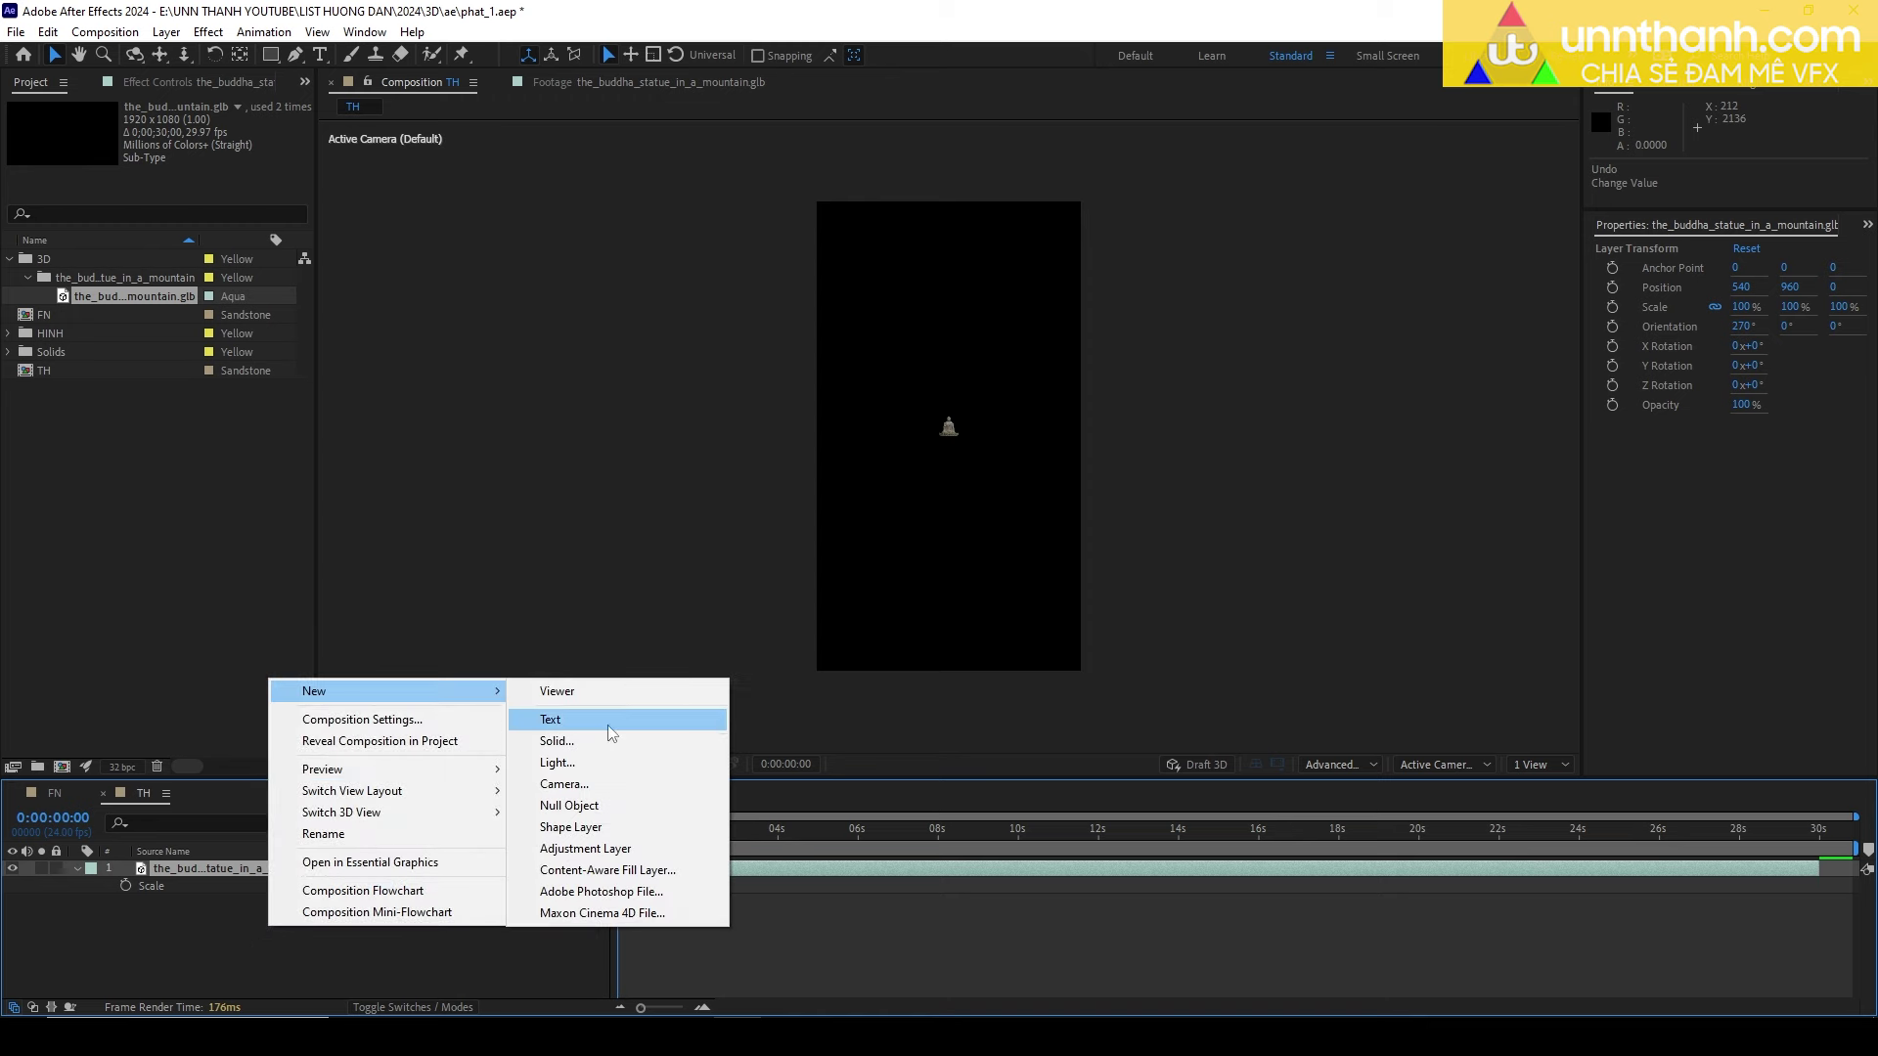
pyautogui.click(573, 785)
pyautogui.click(542, 448)
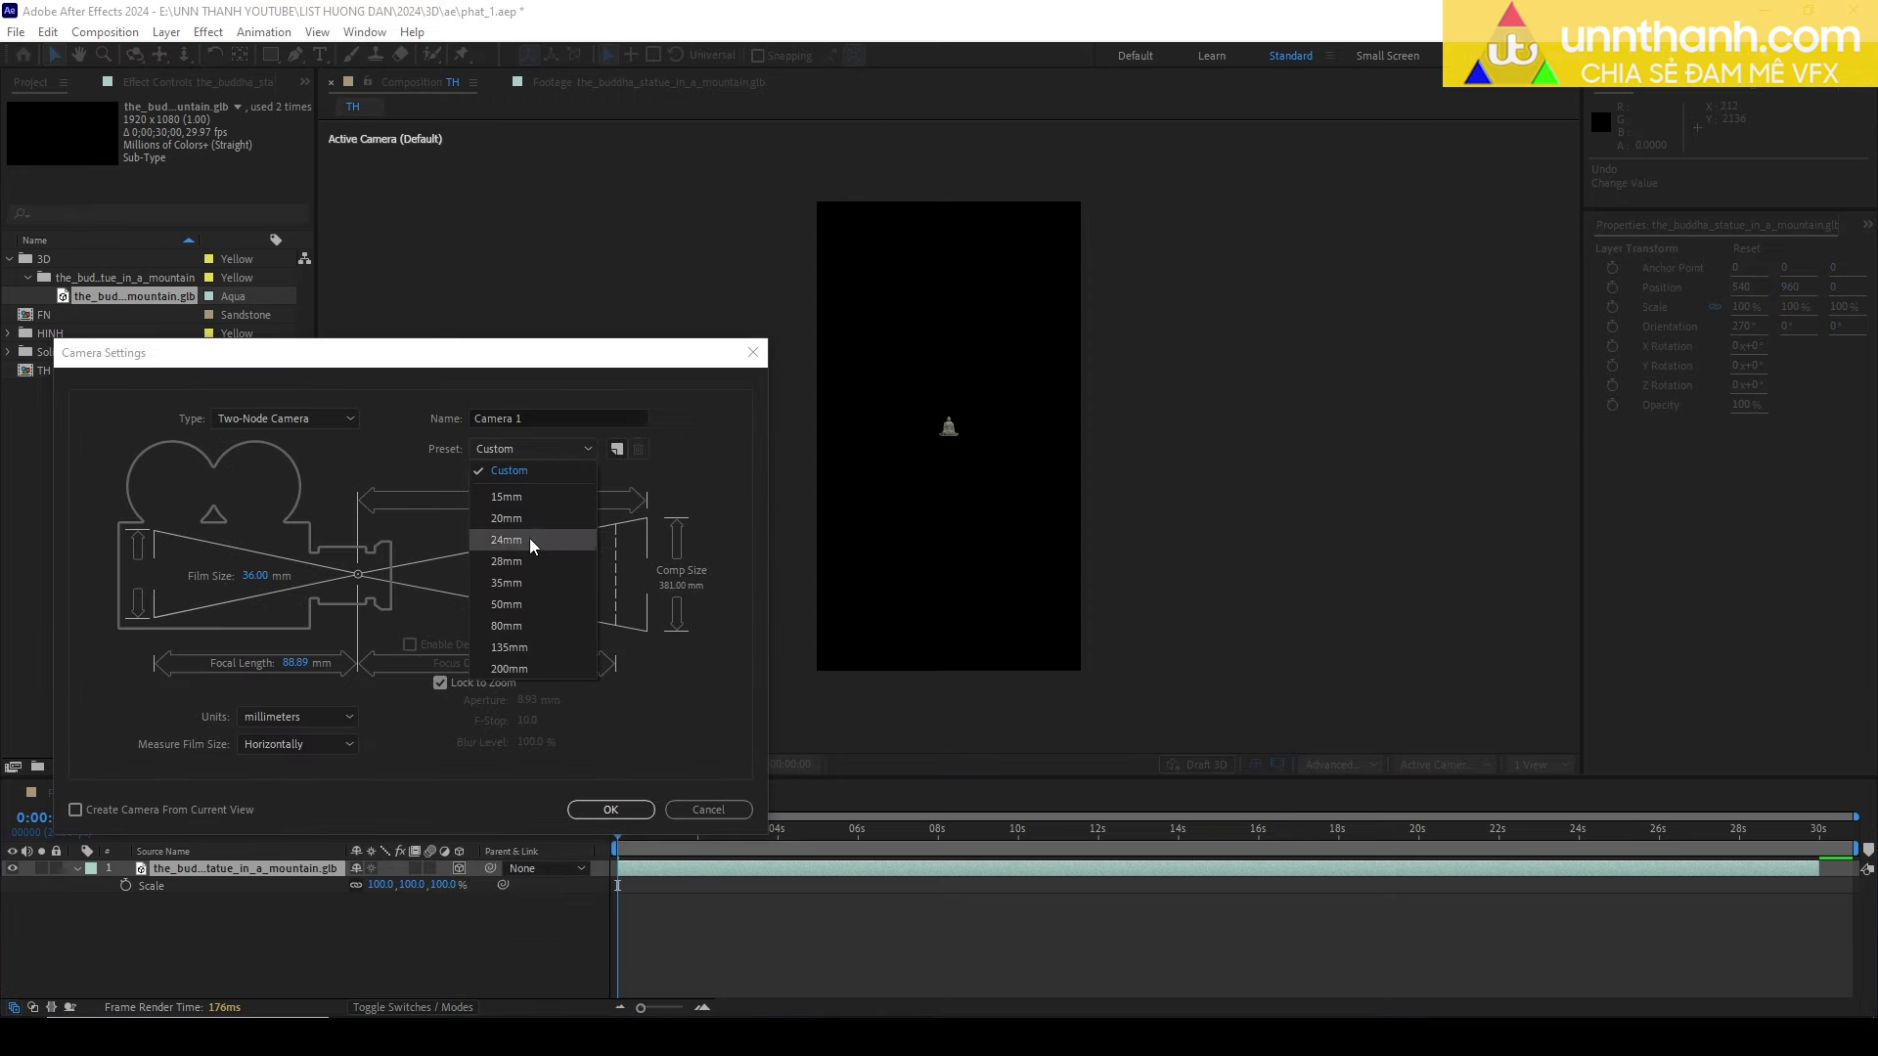
pyautogui.click(523, 604)
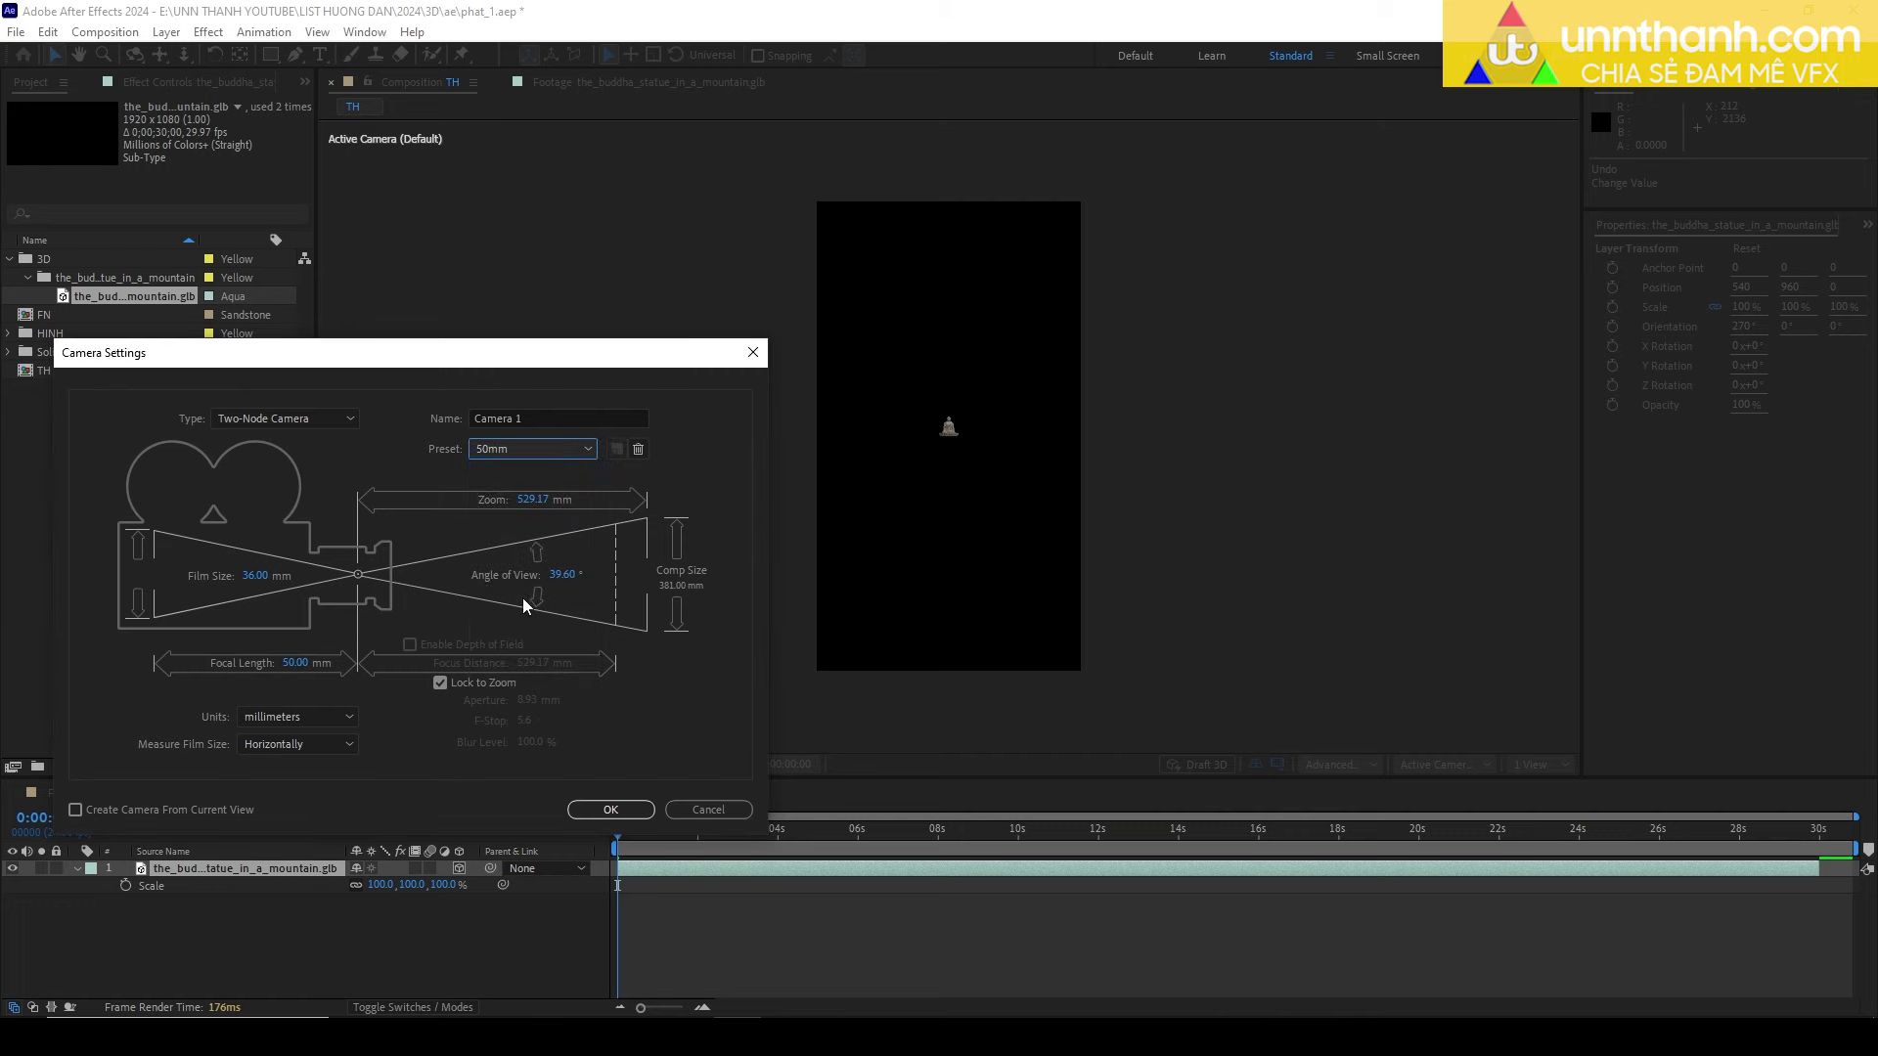
pyautogui.click(610, 810)
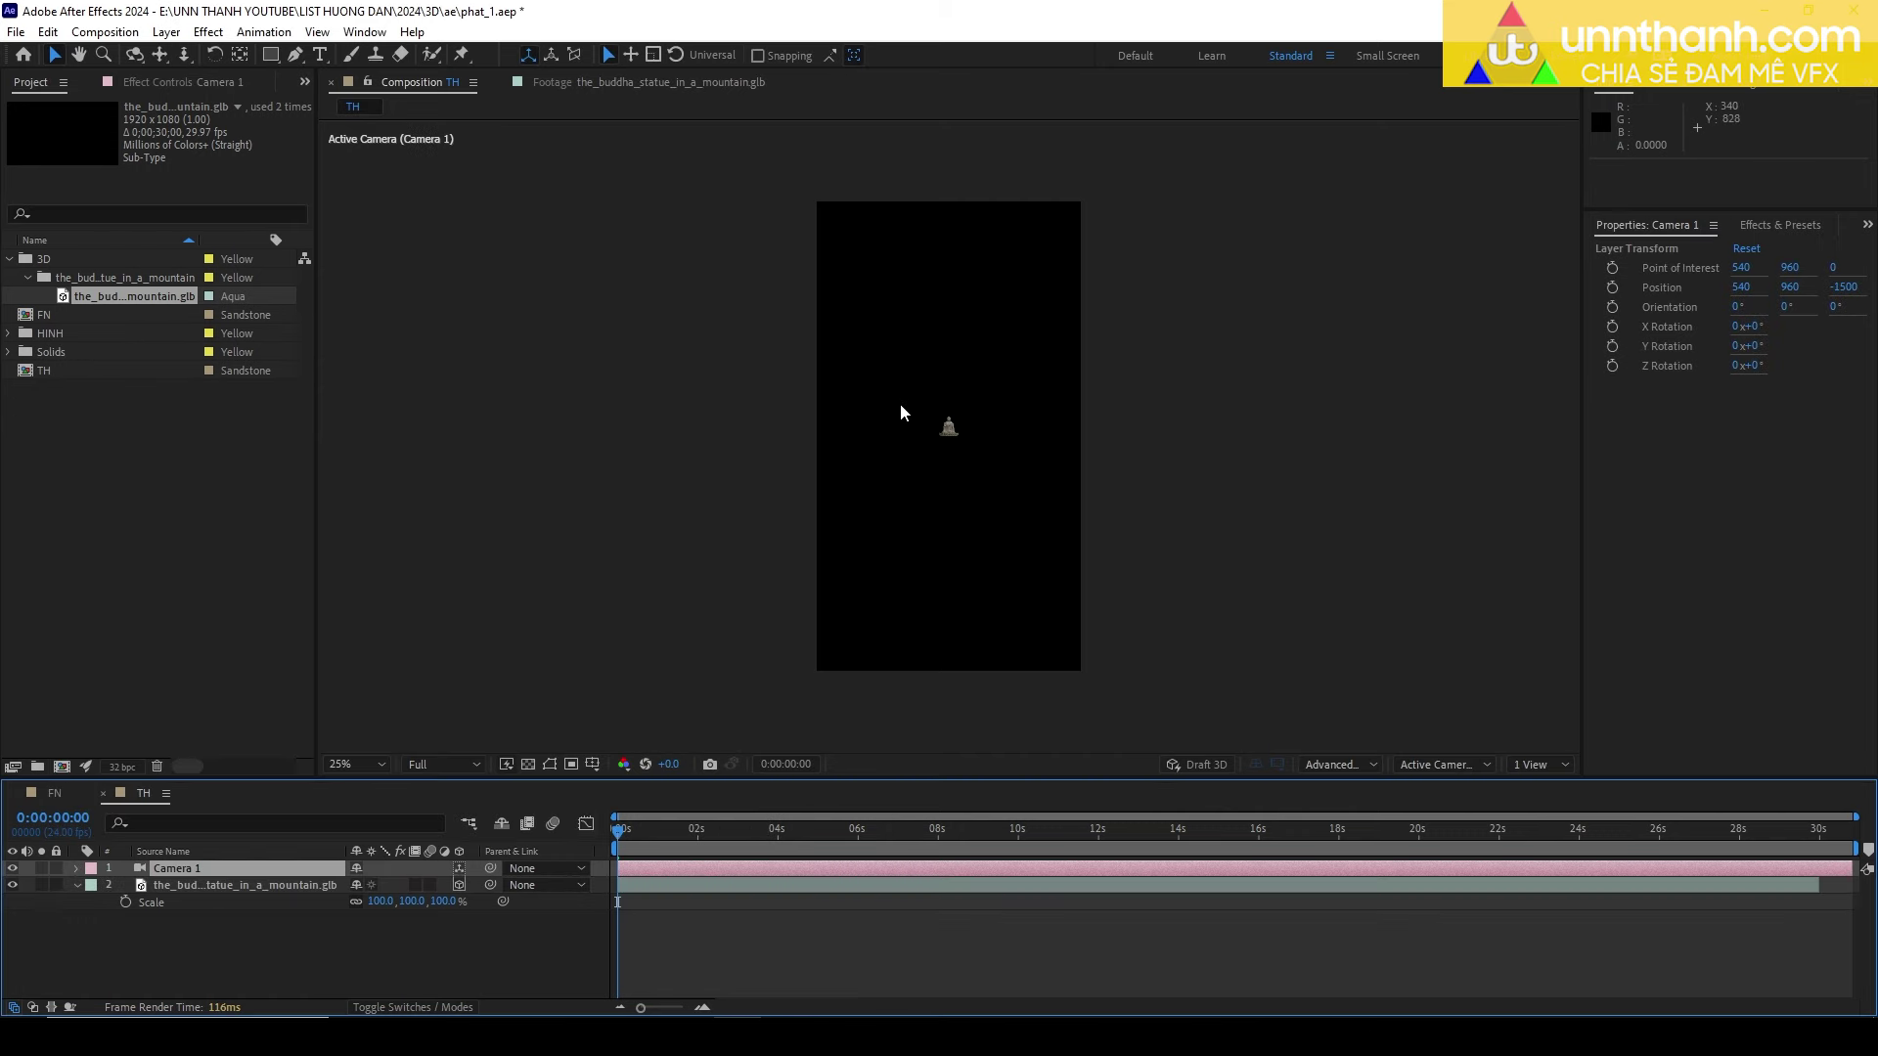
# Dolly and orbit Camera 1 to frame the statue larger, then collapse its properties.
pyautogui.press('c')
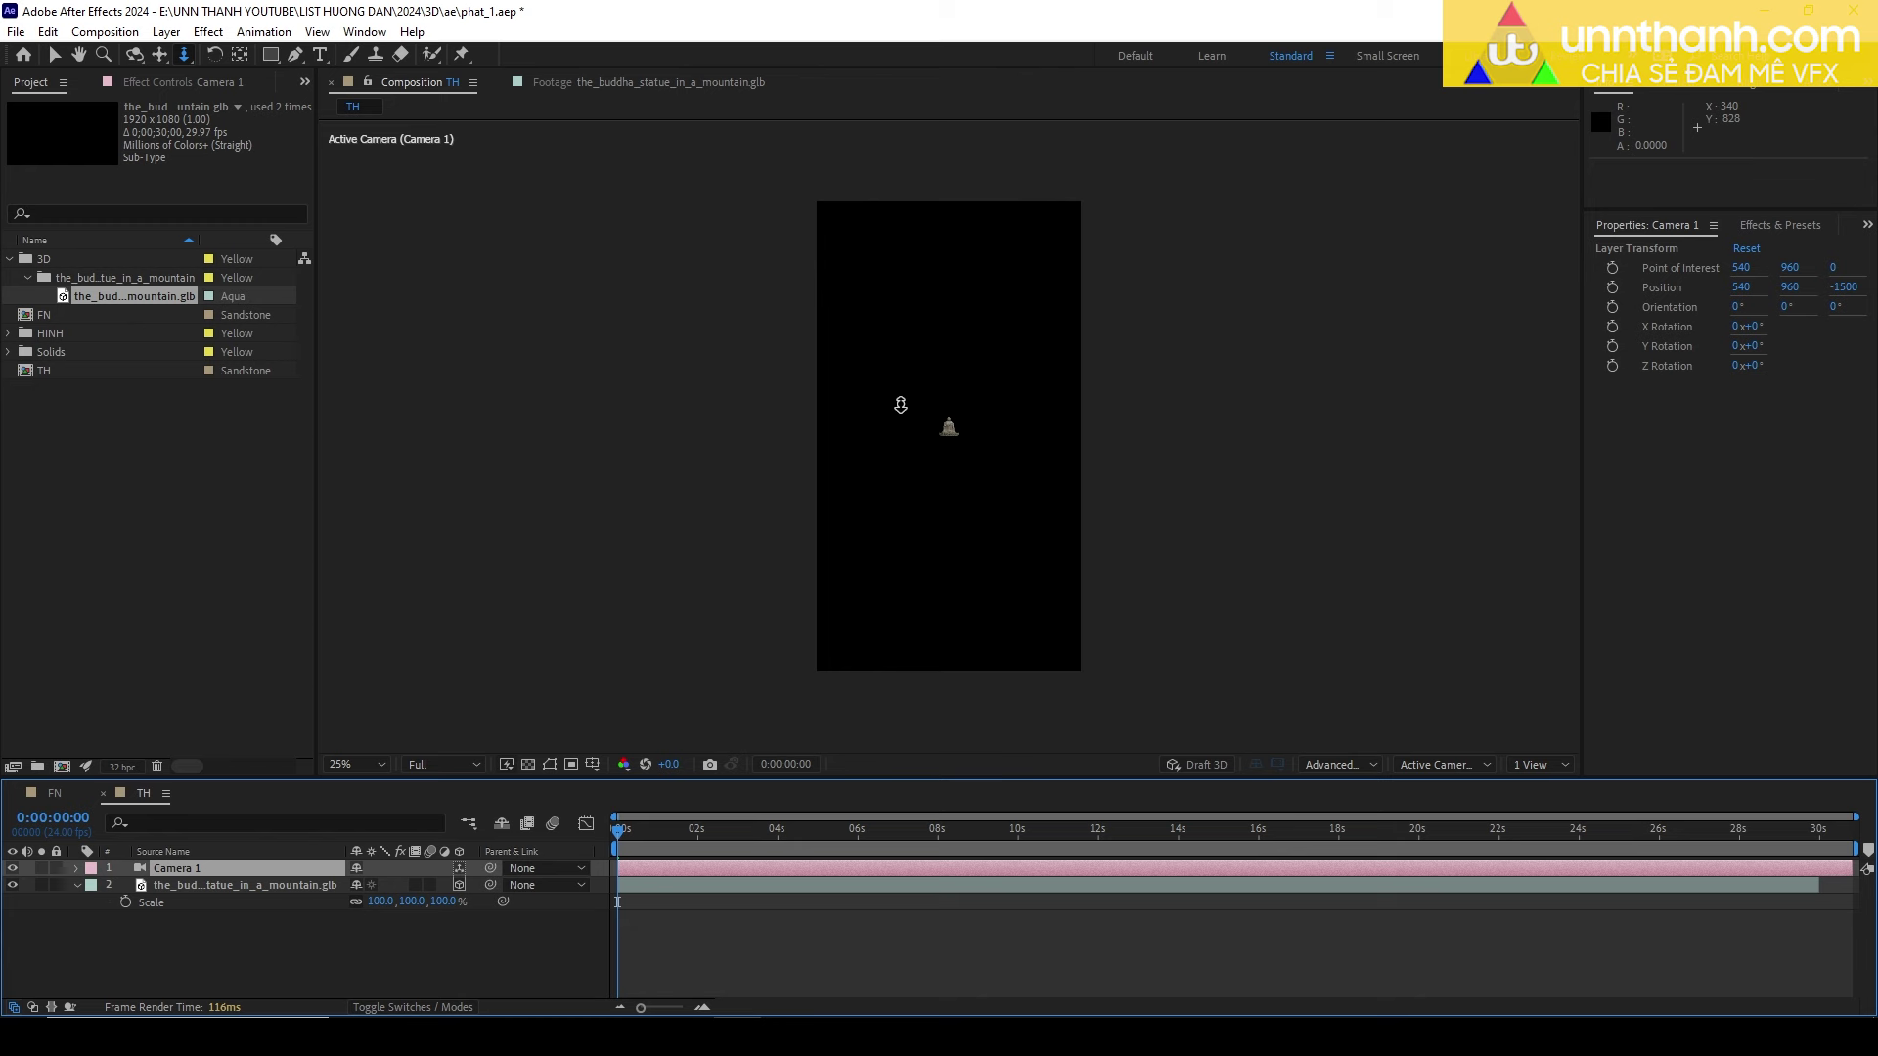
pyautogui.moveTo(951, 428); pyautogui.dragTo(1003, 345)
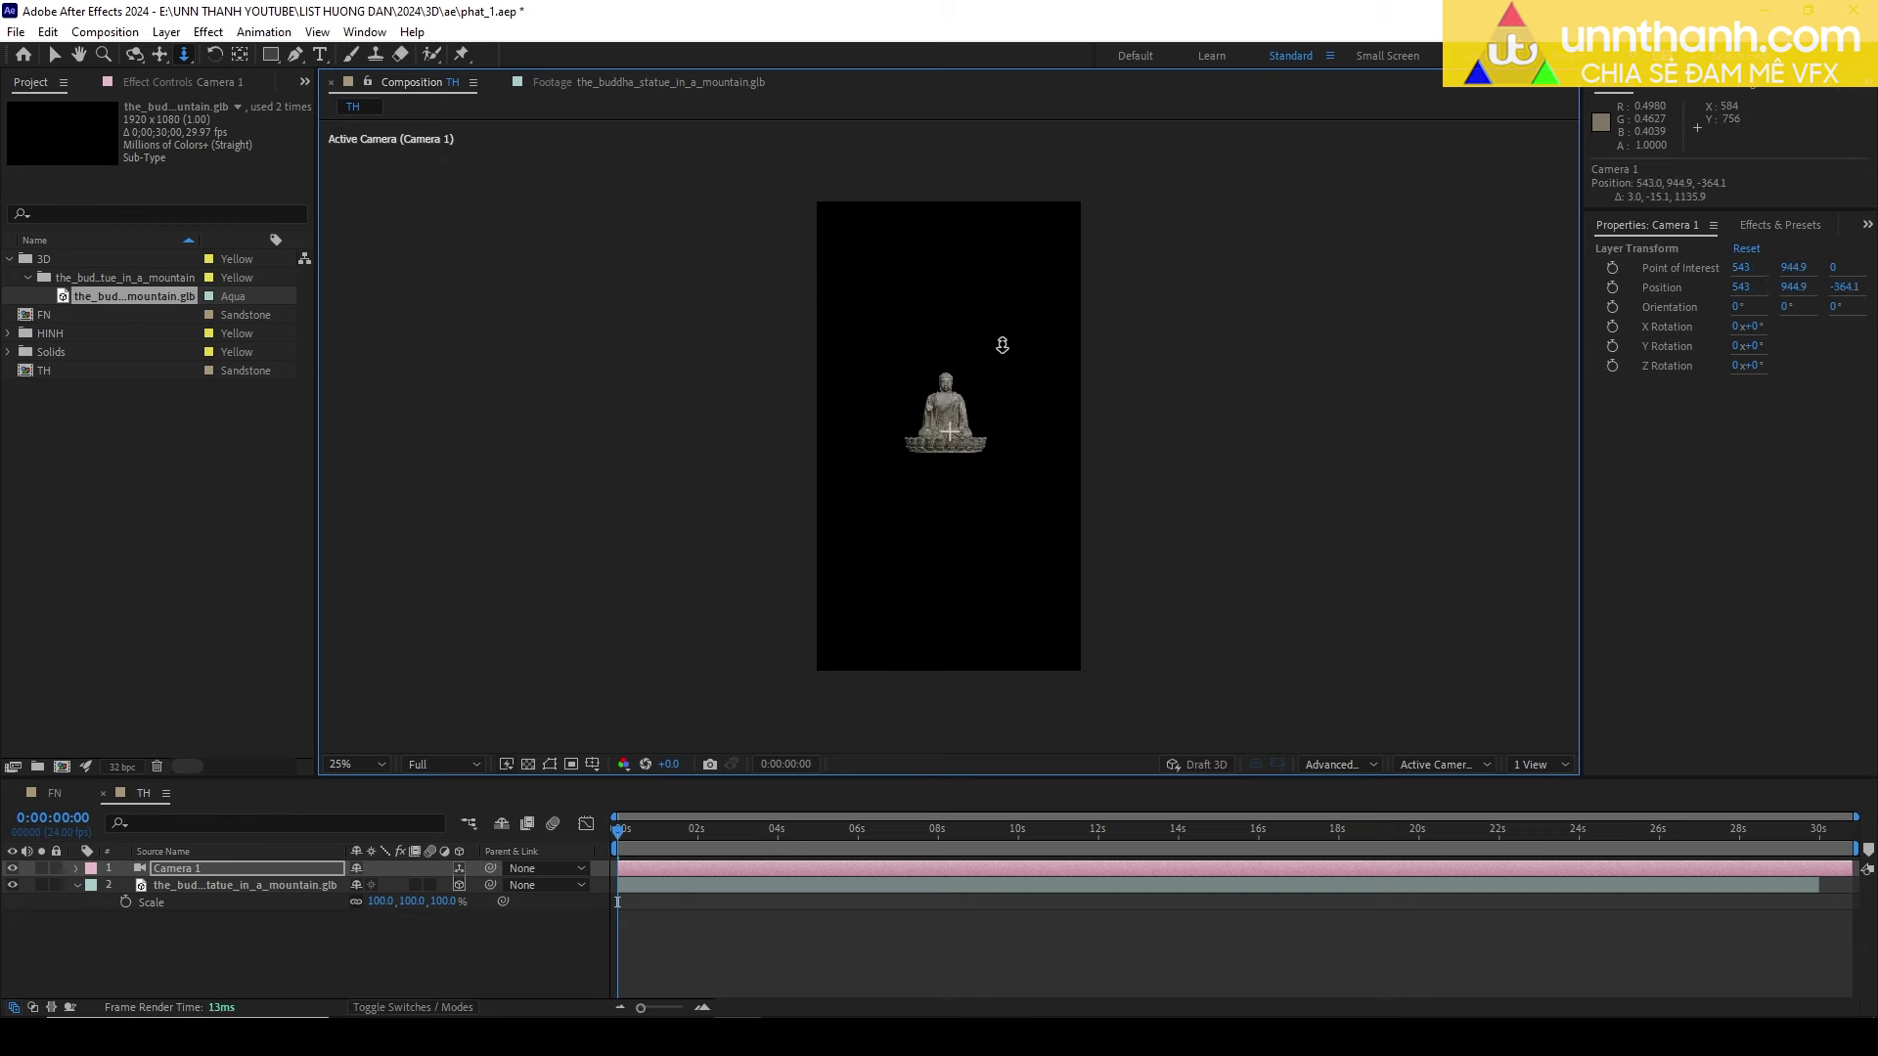
pyautogui.press('c')
pyautogui.moveTo(939, 413)
pyautogui.mouseDown()
pyautogui.moveTo(978, 448)
pyautogui.moveTo(938, 430)
pyautogui.moveTo(973, 523)
pyautogui.moveTo(954, 439)
pyautogui.moveTo(995, 341)
pyautogui.moveTo(921, 431)
pyautogui.moveTo(896, 430)
pyautogui.mouseUp()
pyautogui.press('c')
pyautogui.press('c')
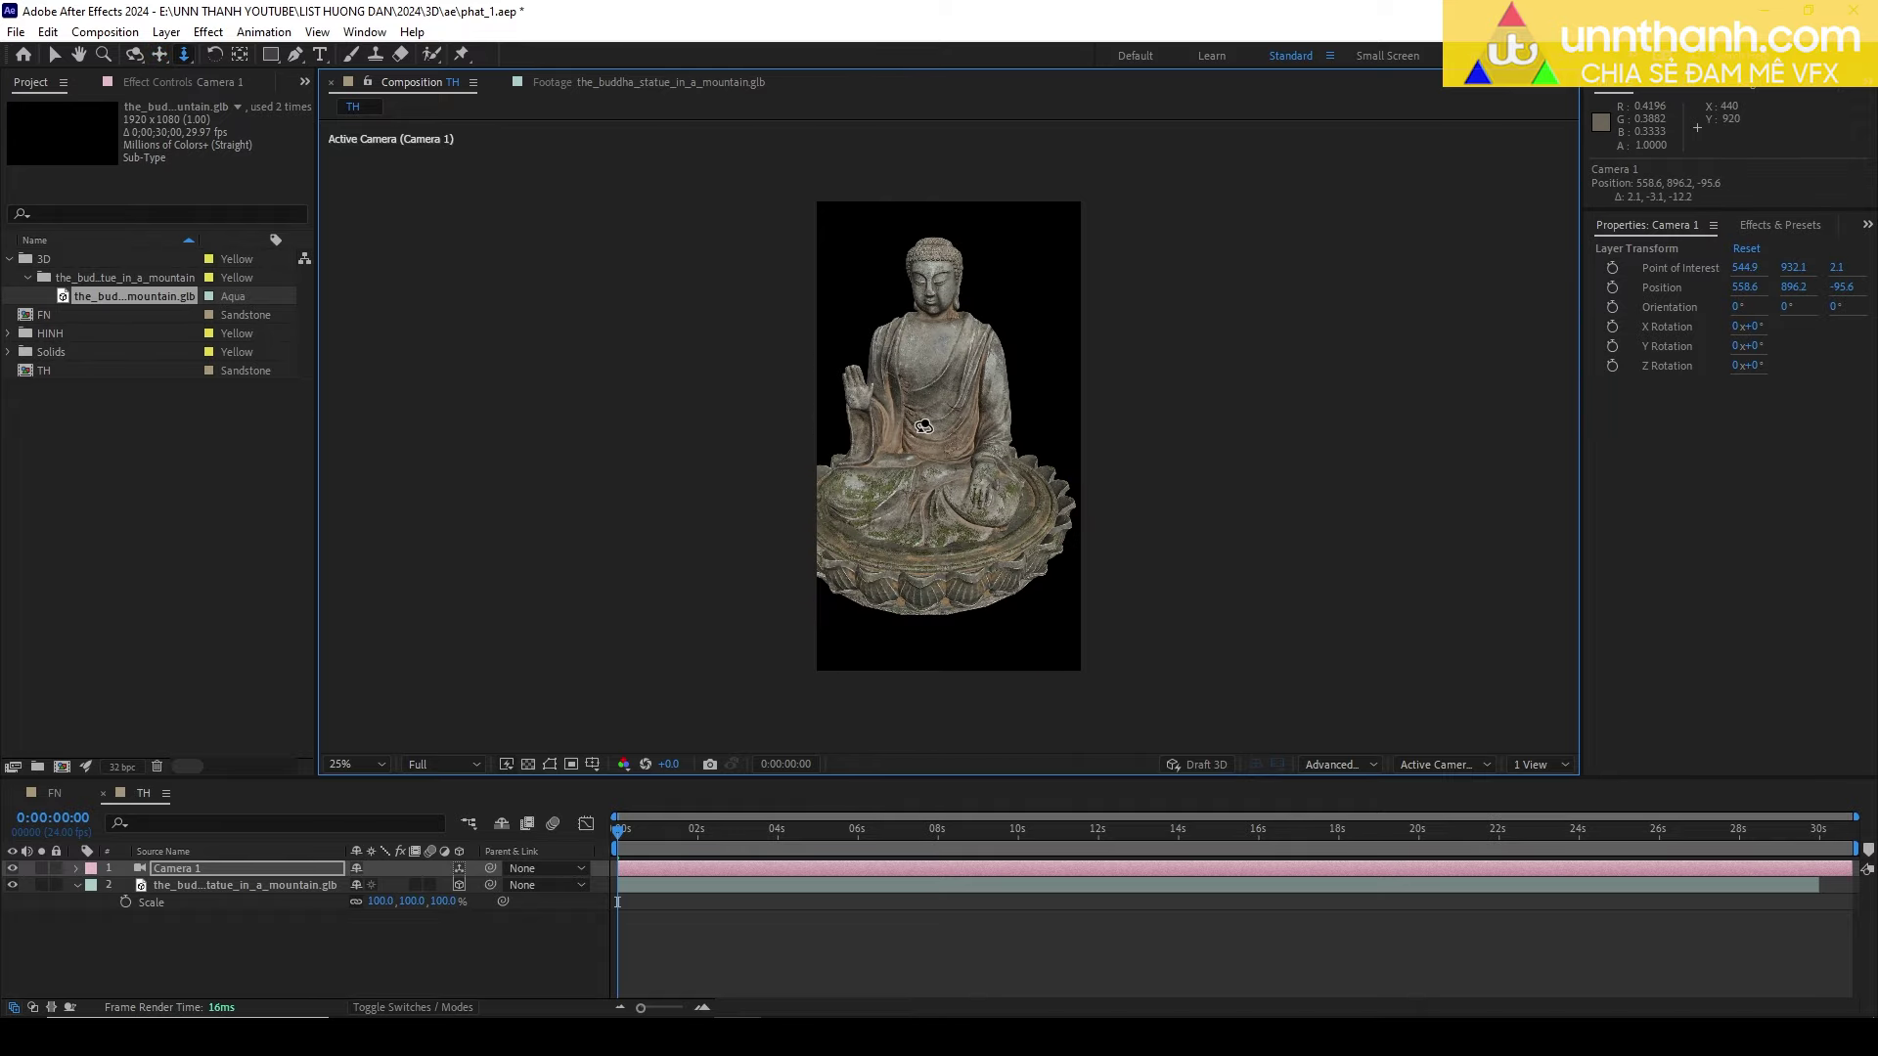
pyautogui.press('c')
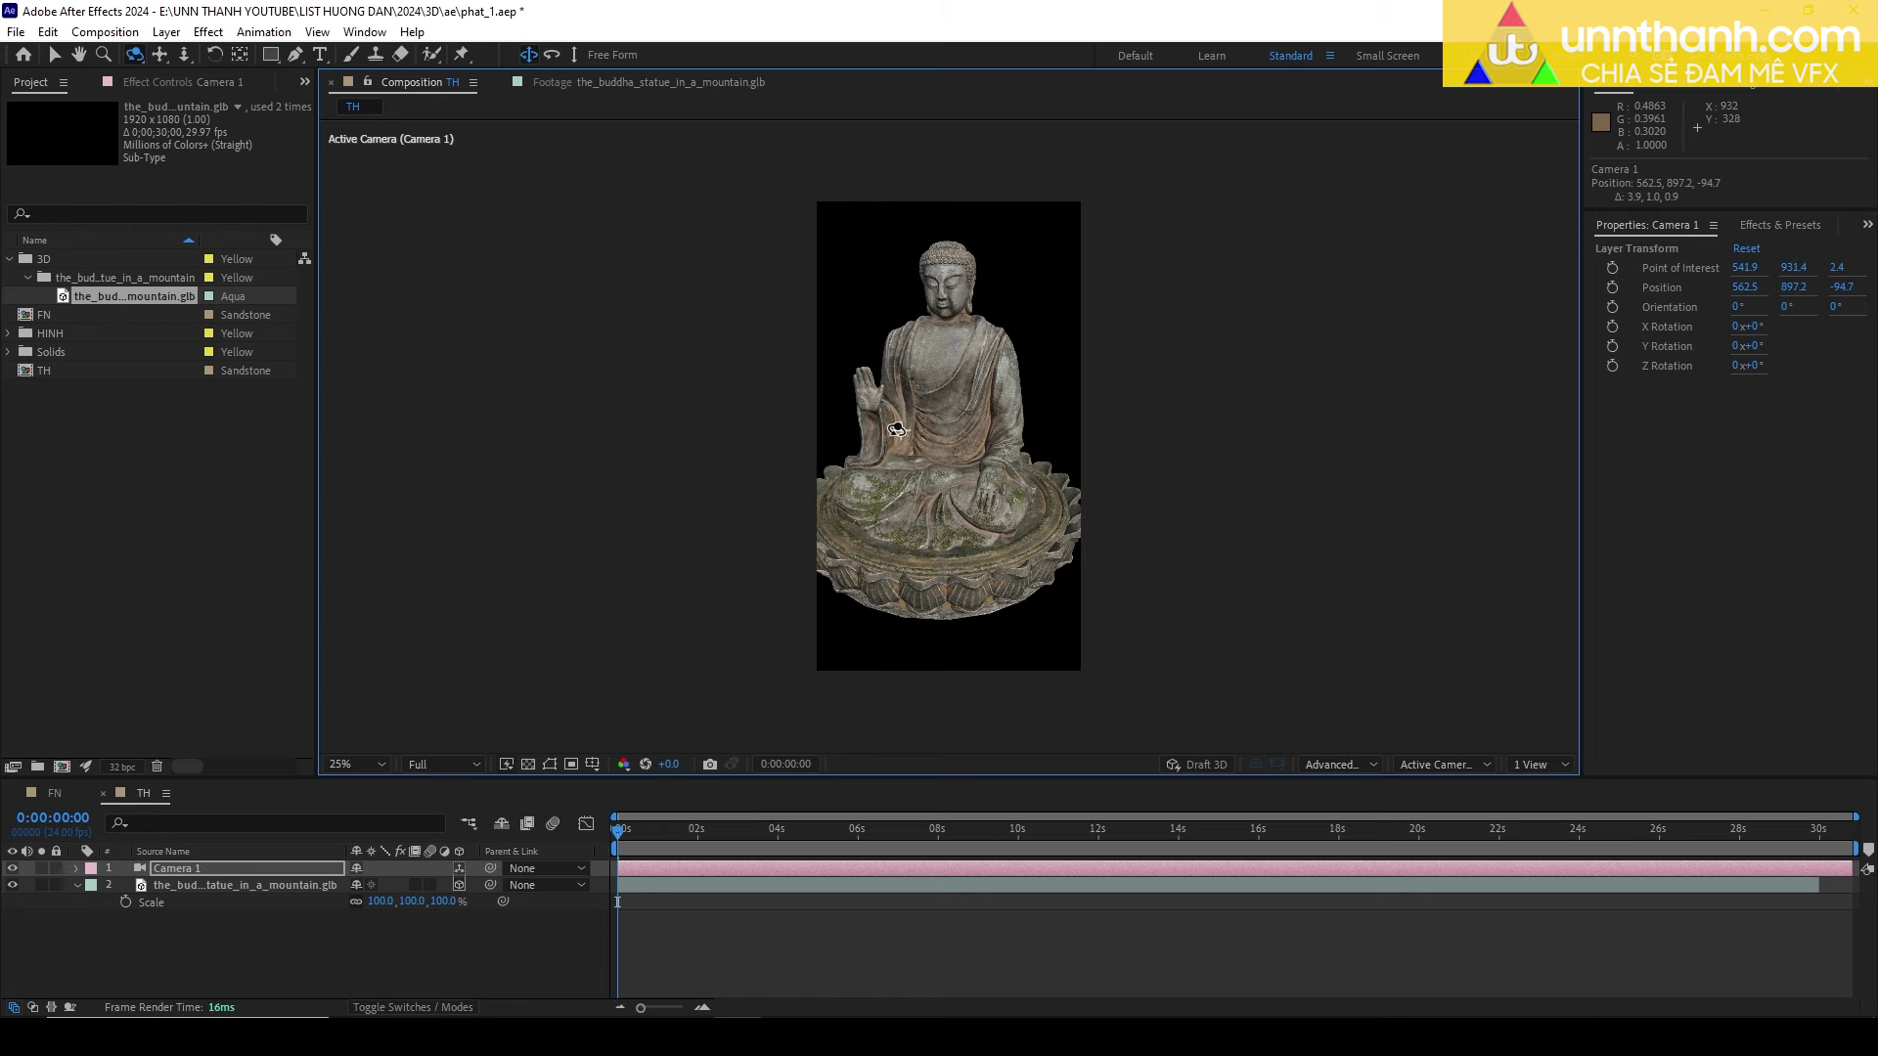
pyautogui.click(1746, 248)
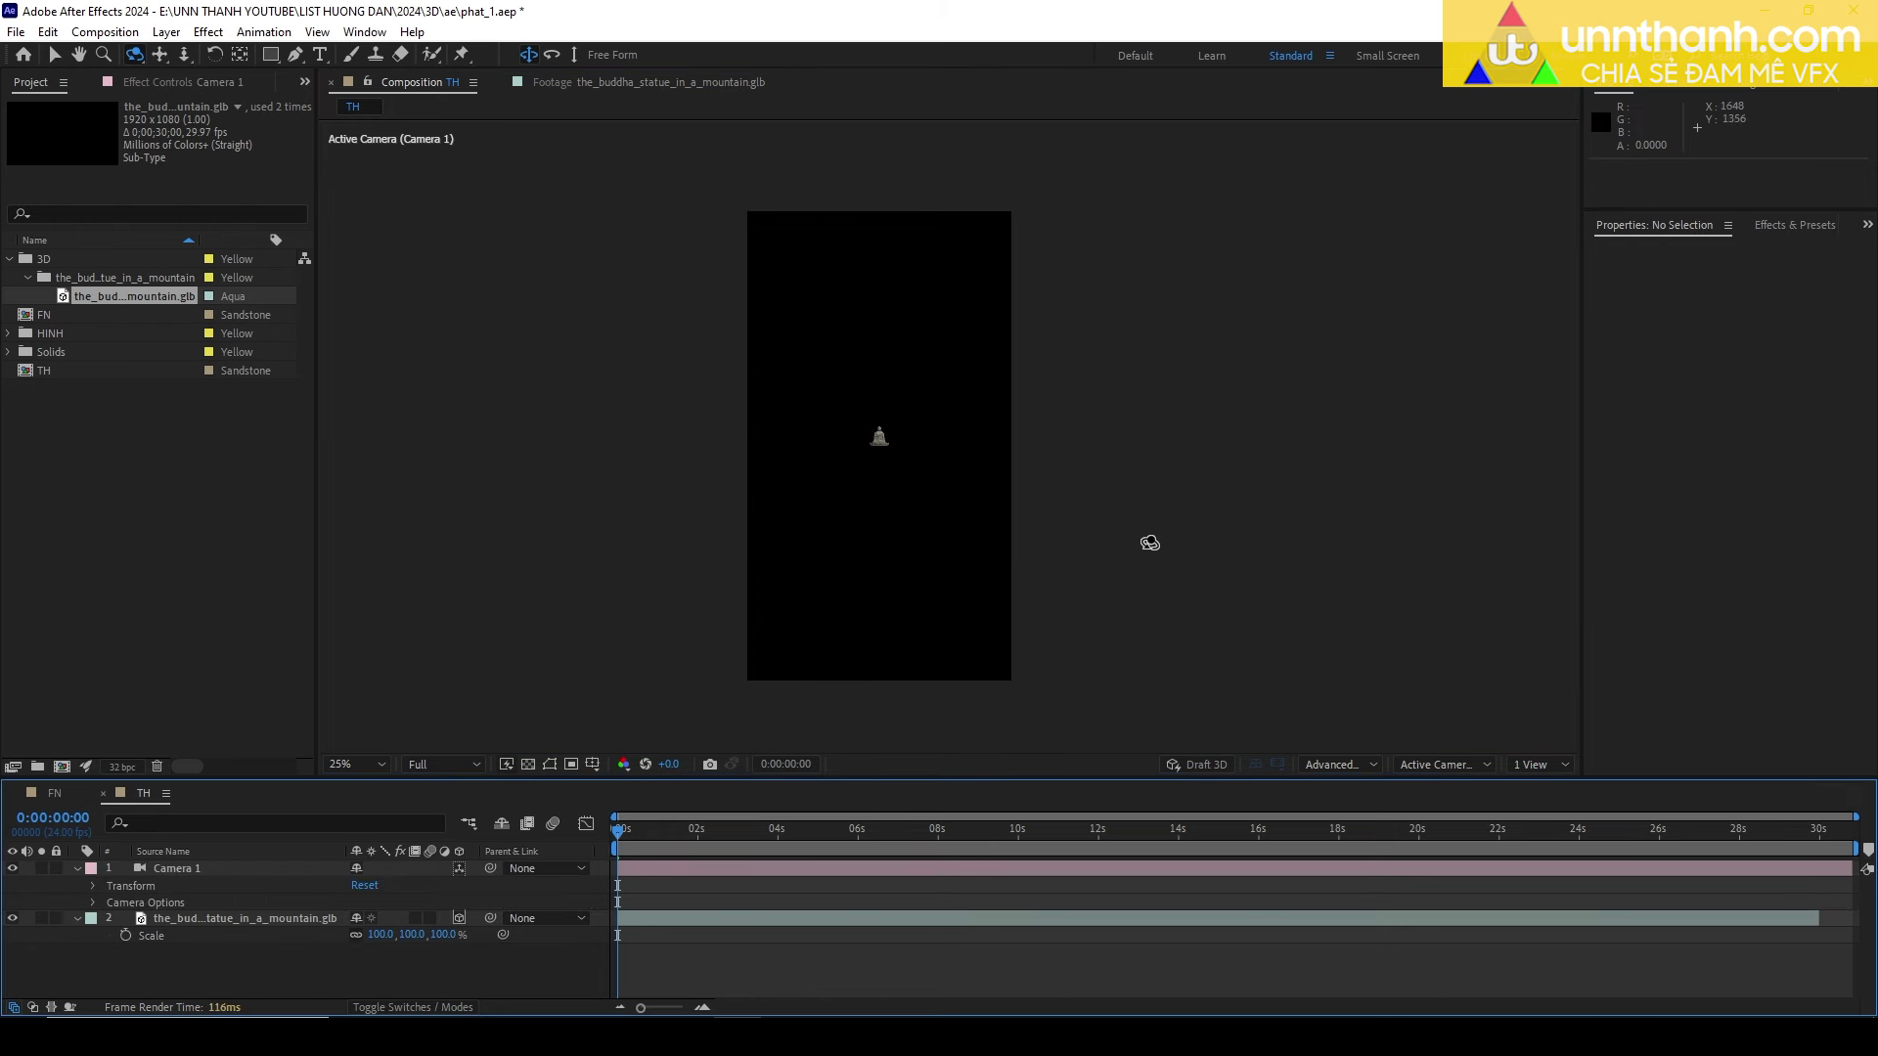
pyautogui.press('c')
pyautogui.press('c')
pyautogui.moveTo(876, 440)
pyautogui.mouseDown()
pyautogui.moveTo(903, 398)
pyautogui.moveTo(955, 378)
pyautogui.mouseUp()
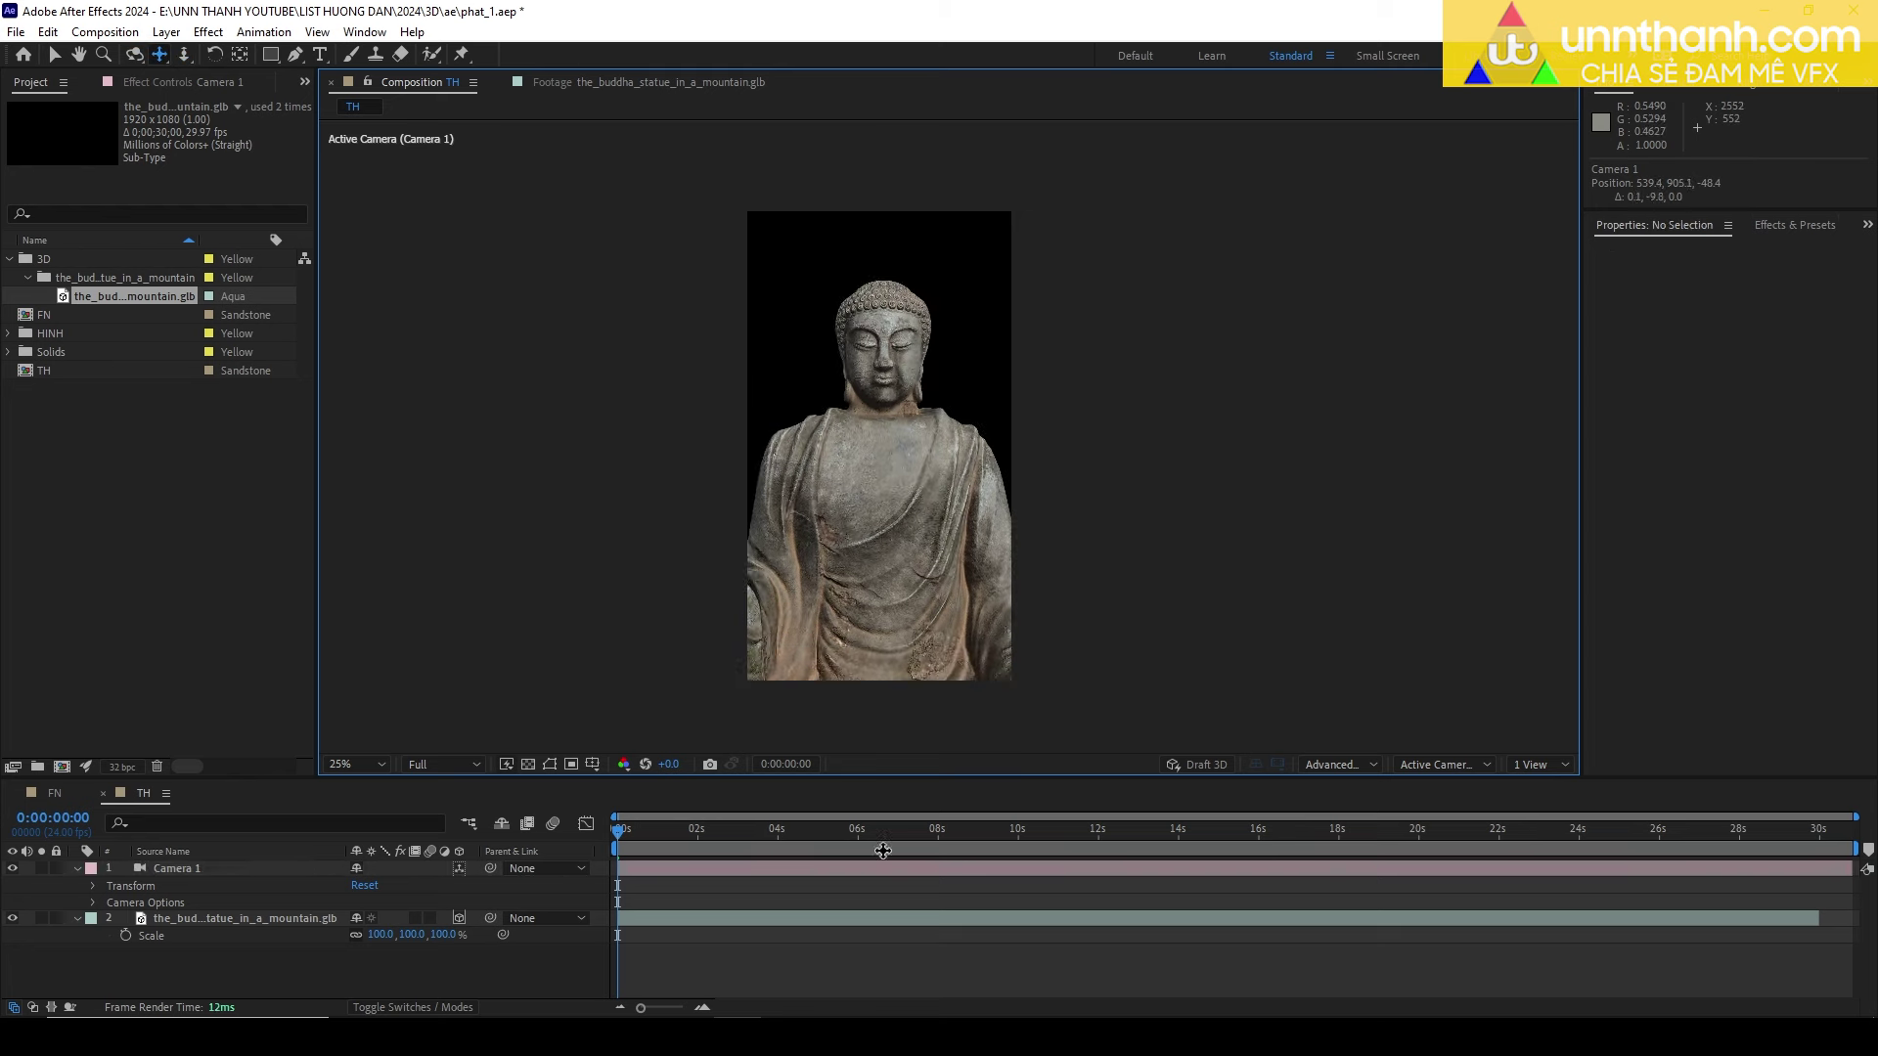
pyautogui.press('.')
pyautogui.click(78, 869)
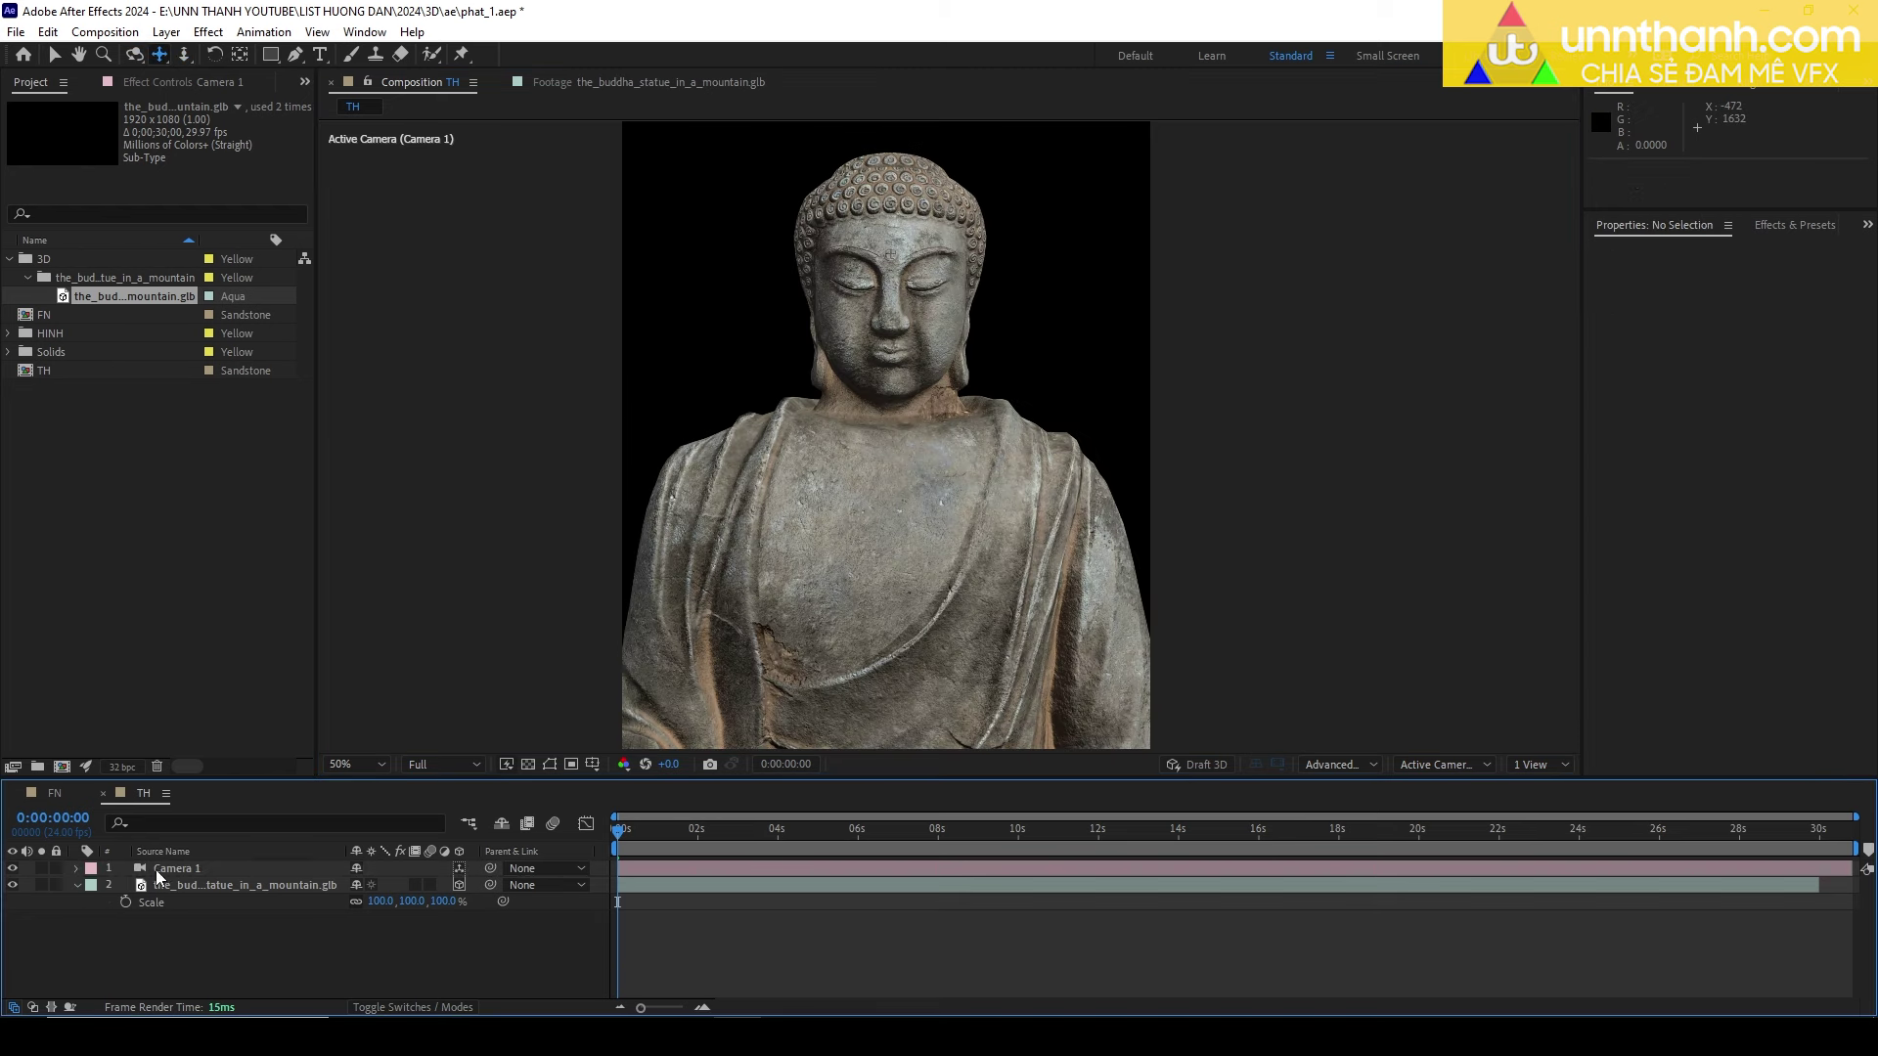
# Create Environment Light 1 via Layer > New > Light, keeping the Environment light type.
pyautogui.click(167, 32)
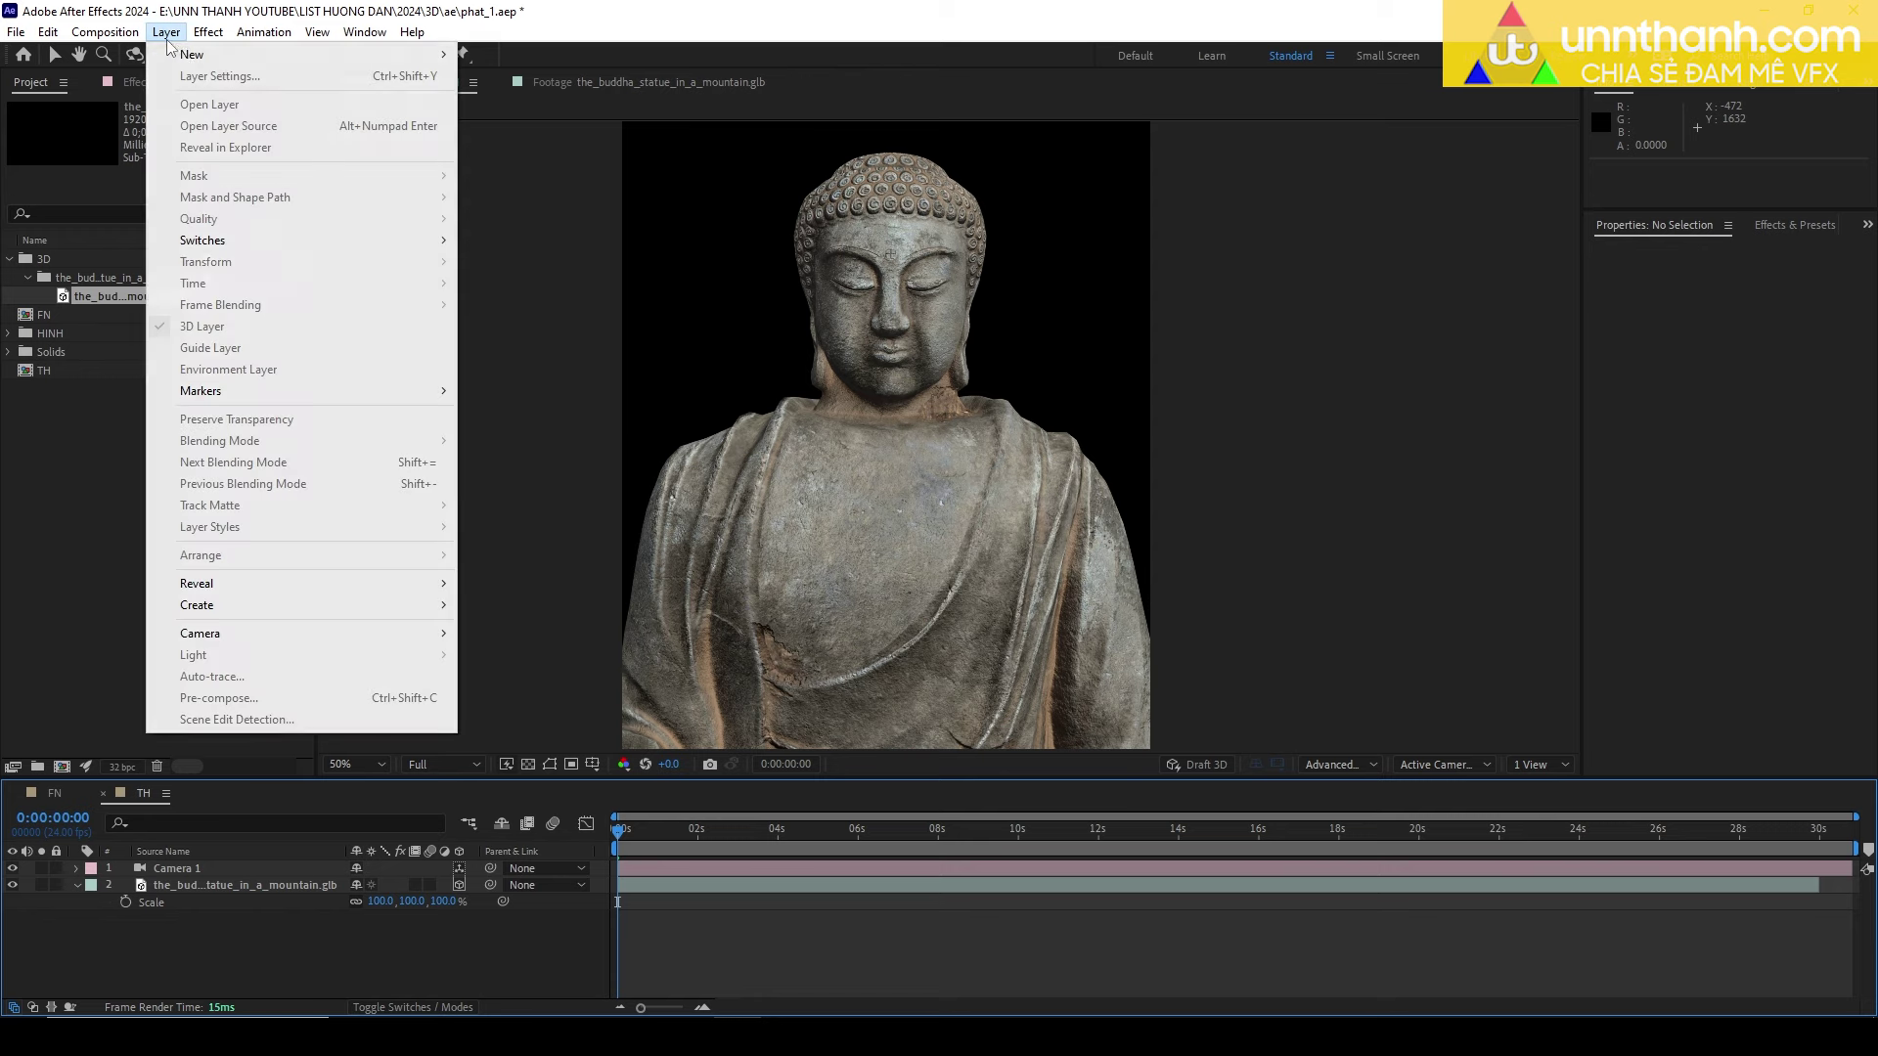
pyautogui.moveTo(443, 51)
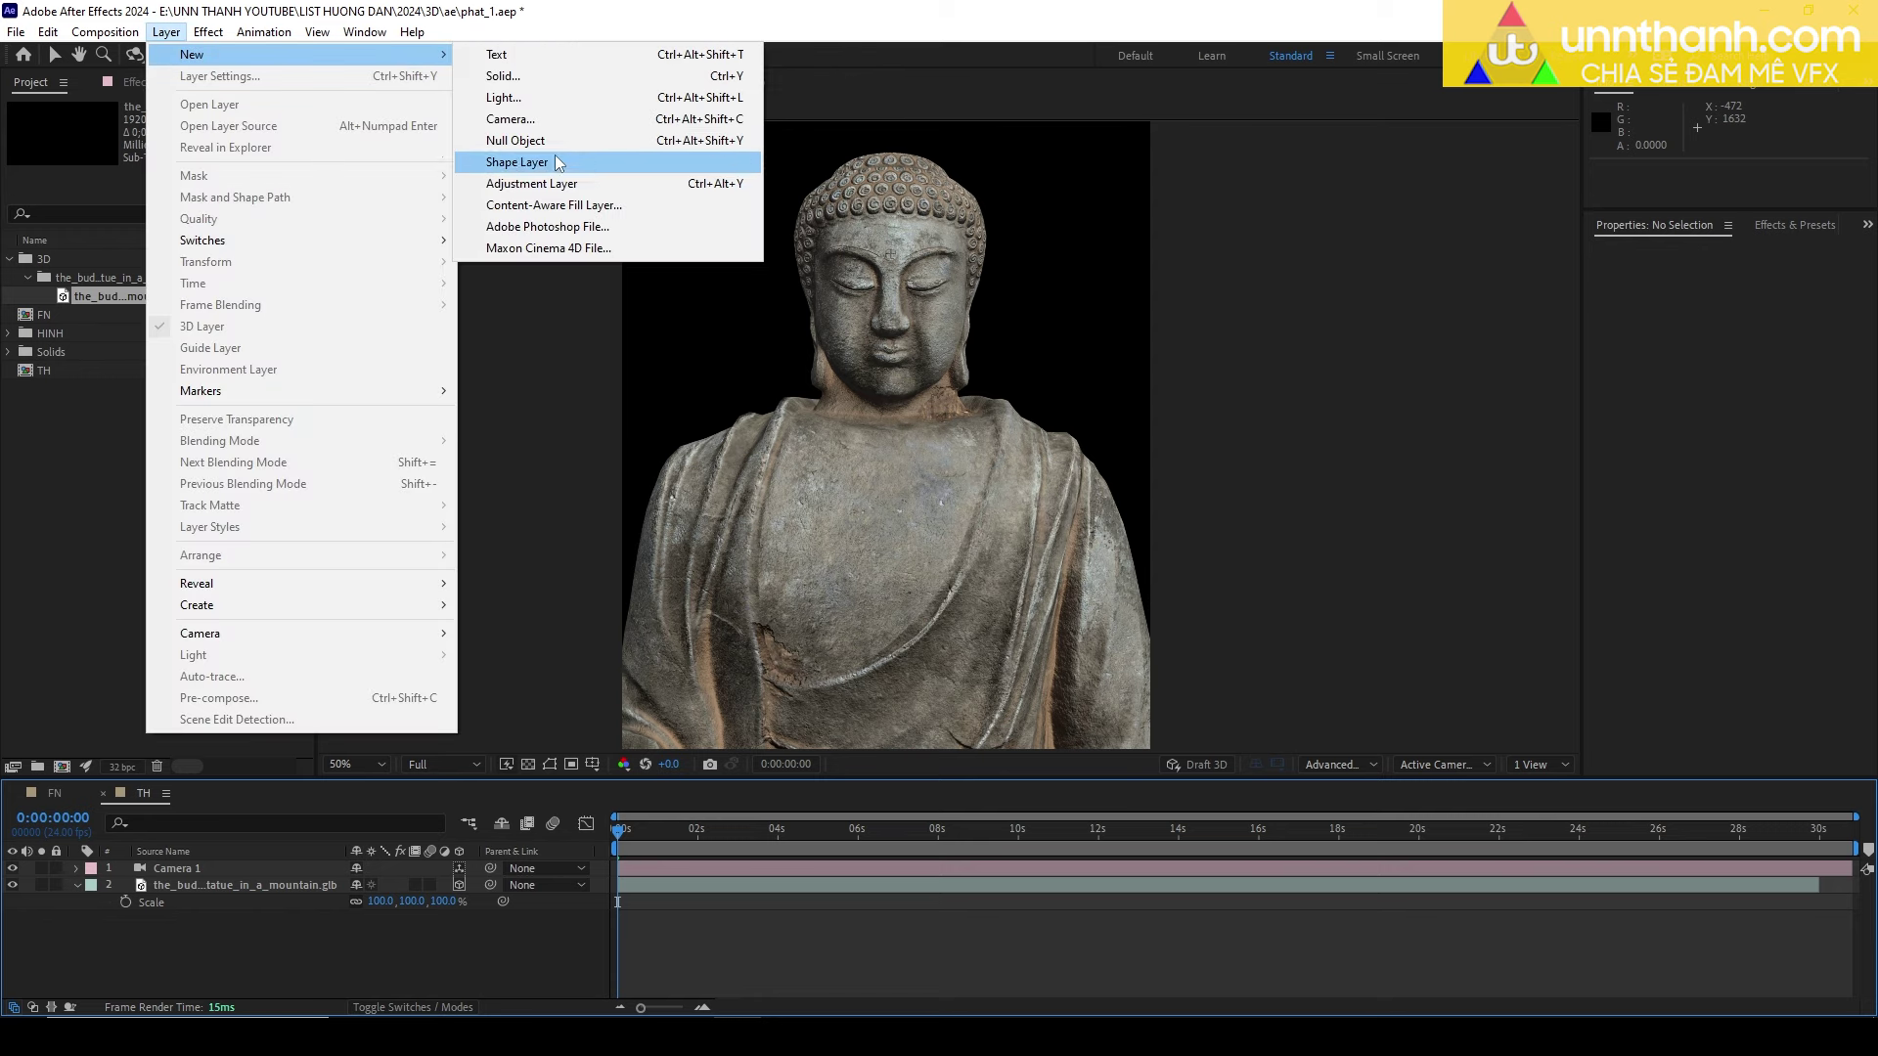
pyautogui.click(547, 97)
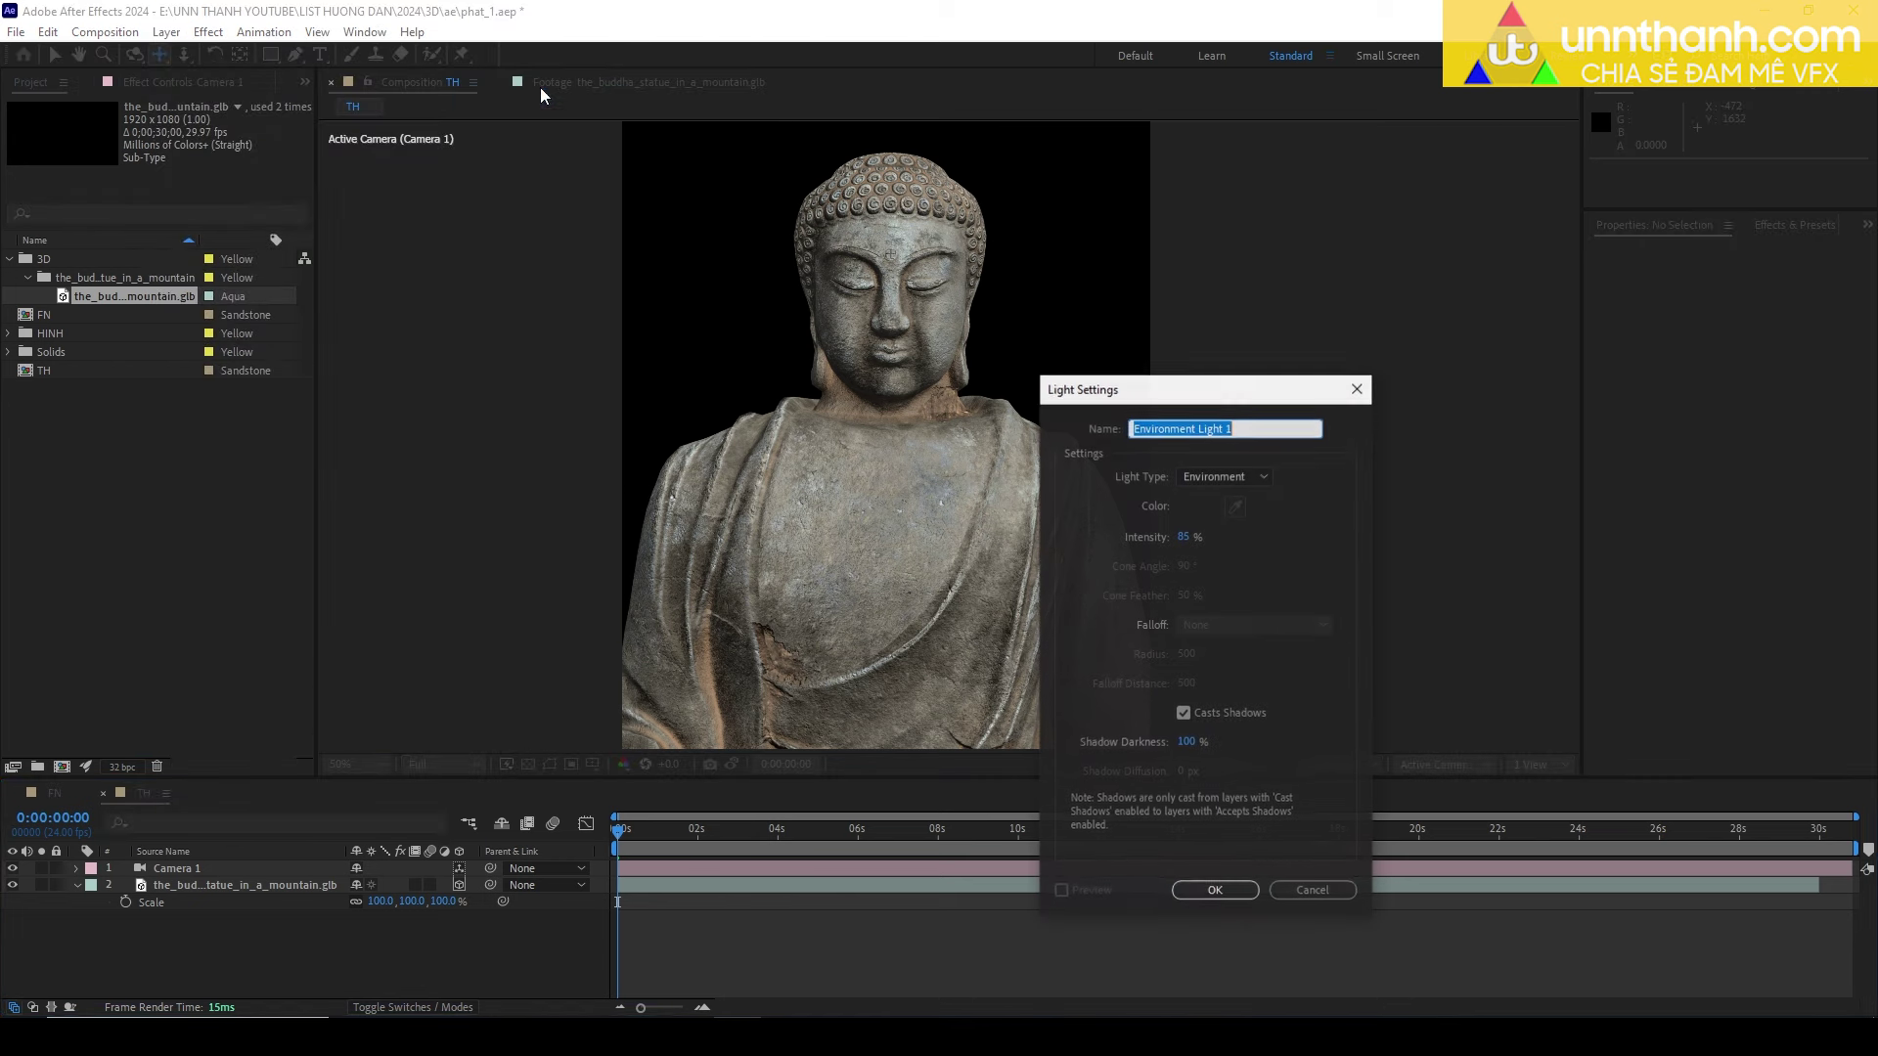
pyautogui.click(1261, 477)
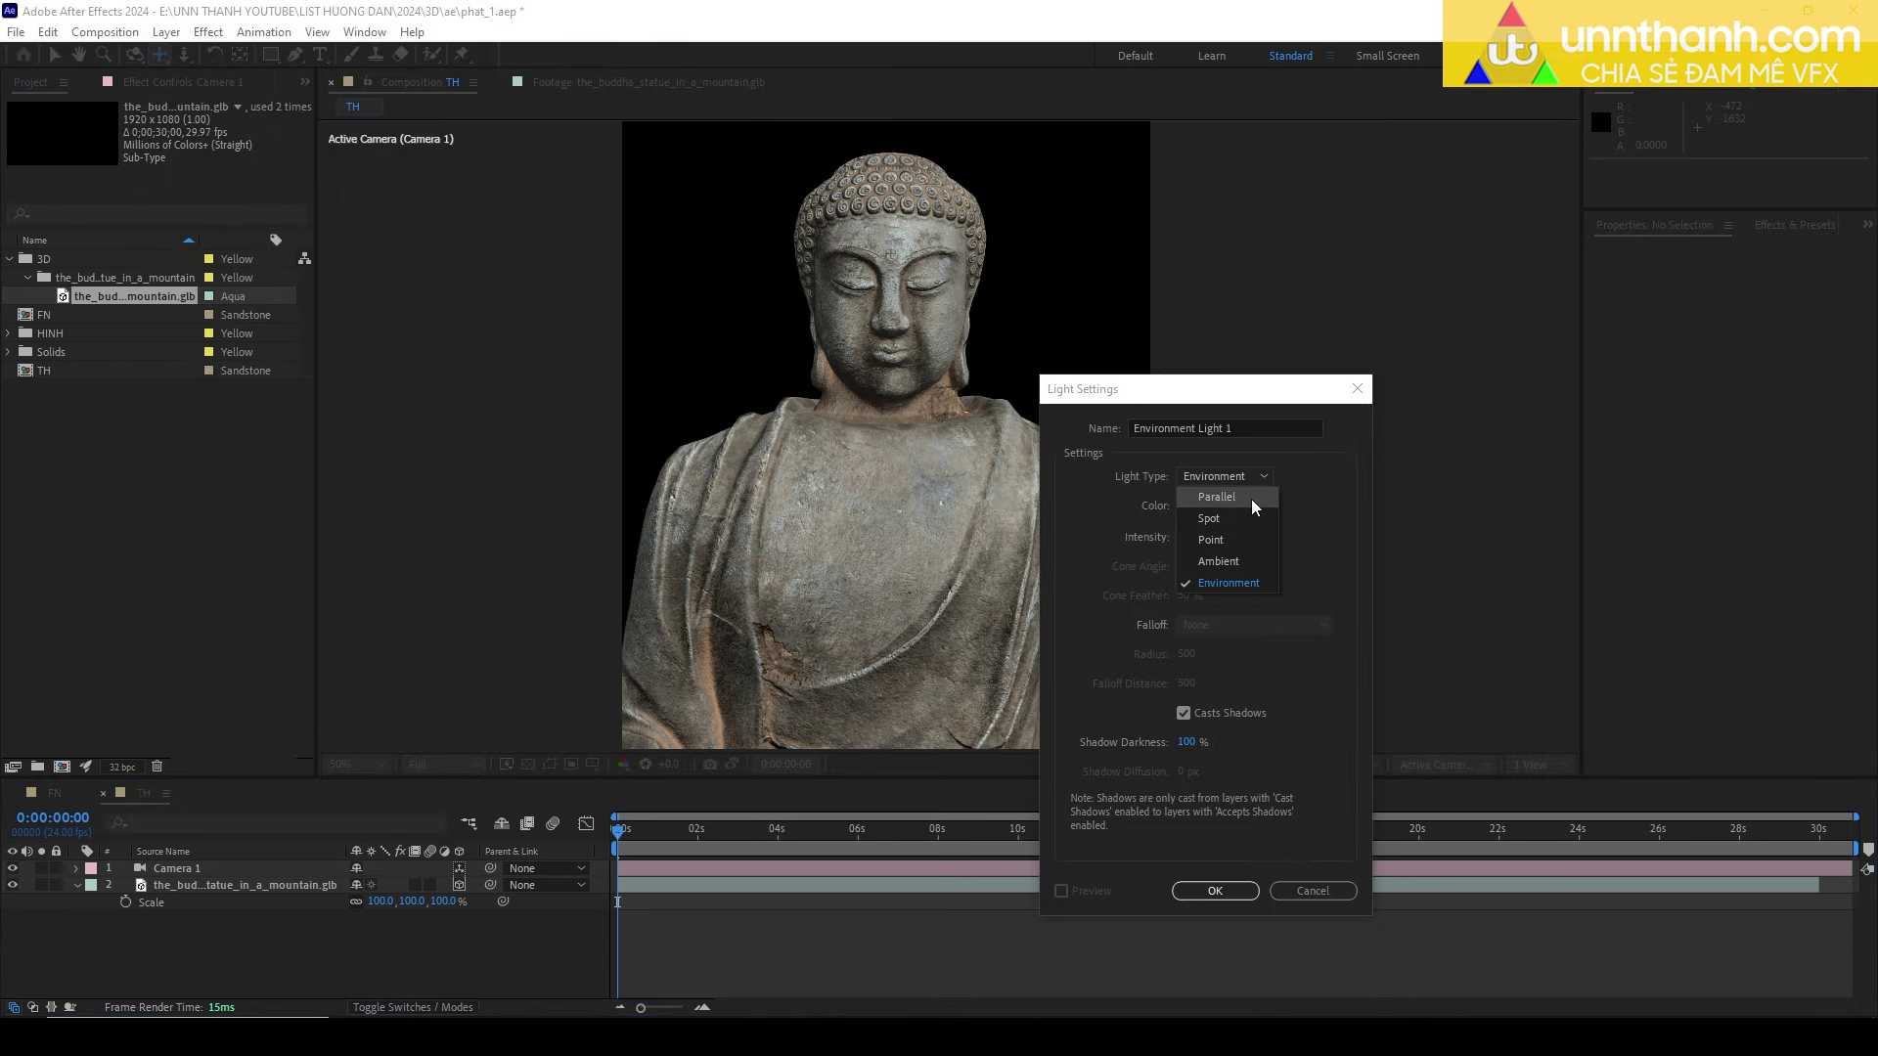
pyautogui.press('Escape')
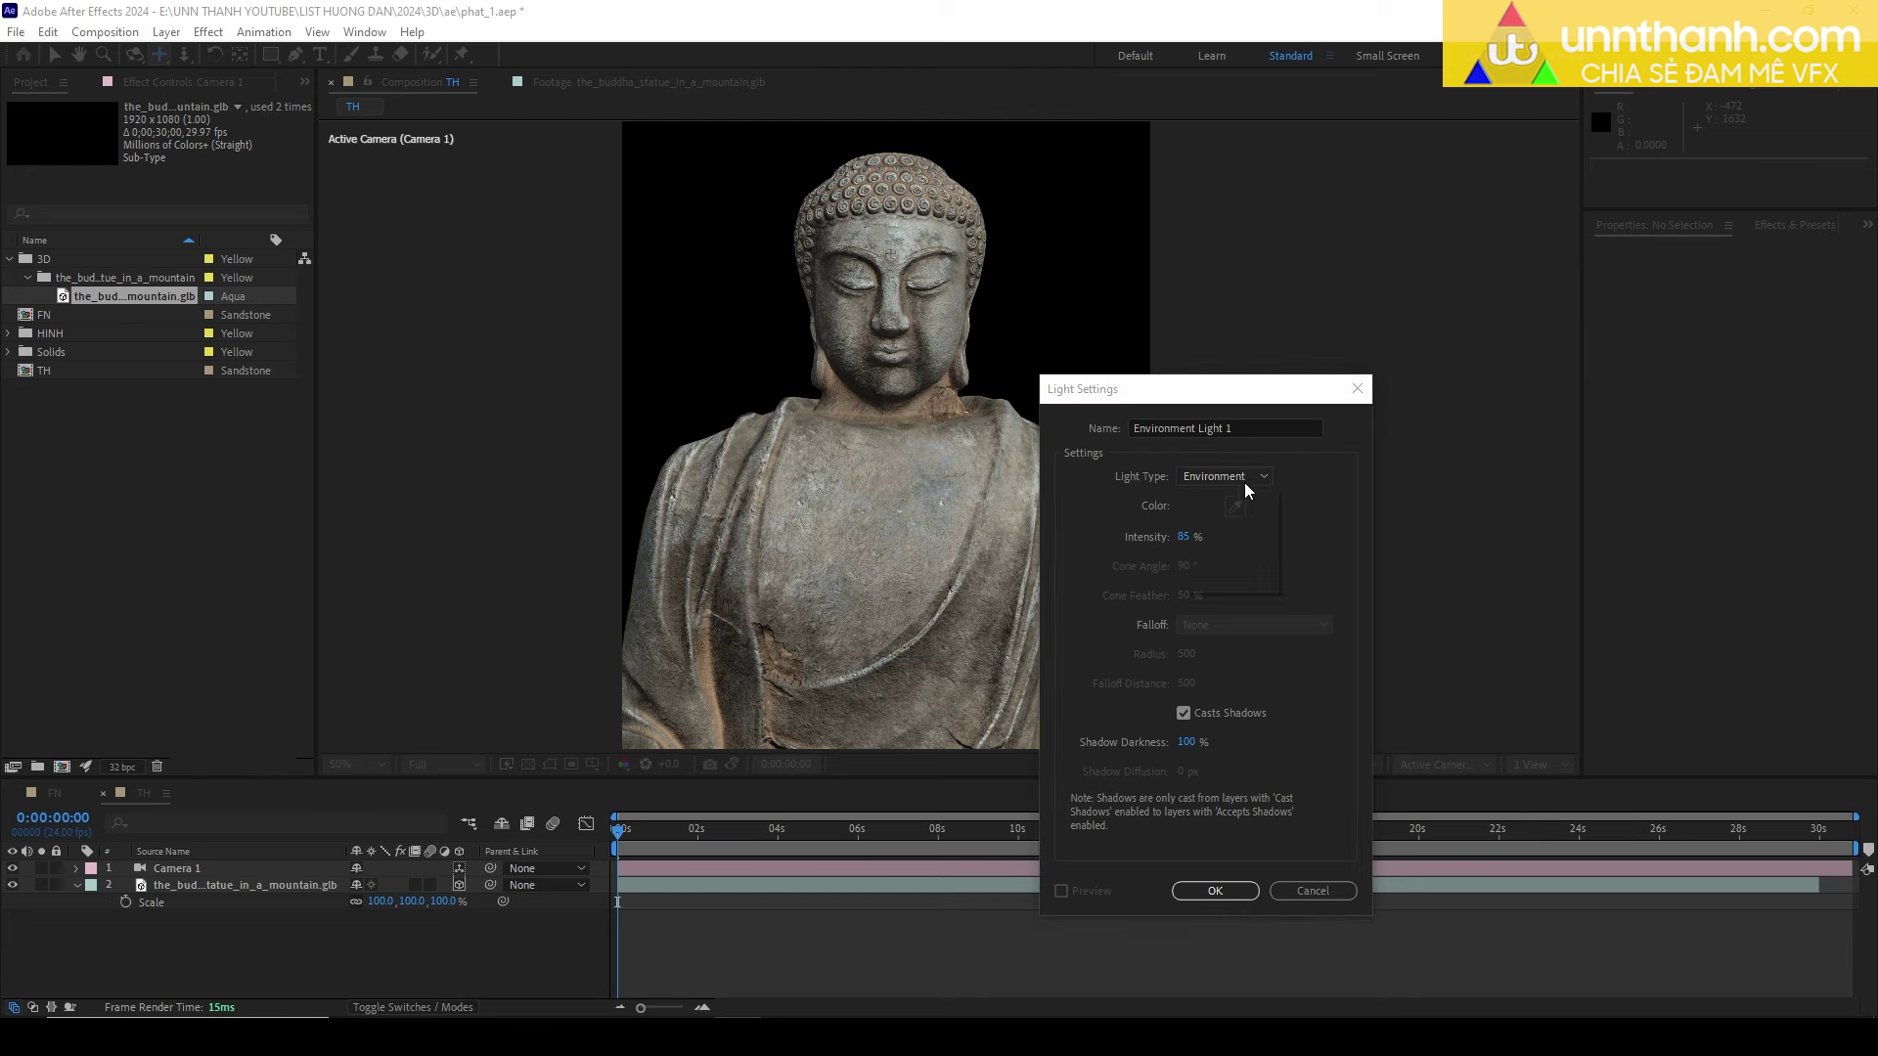
pyautogui.click(1244, 484)
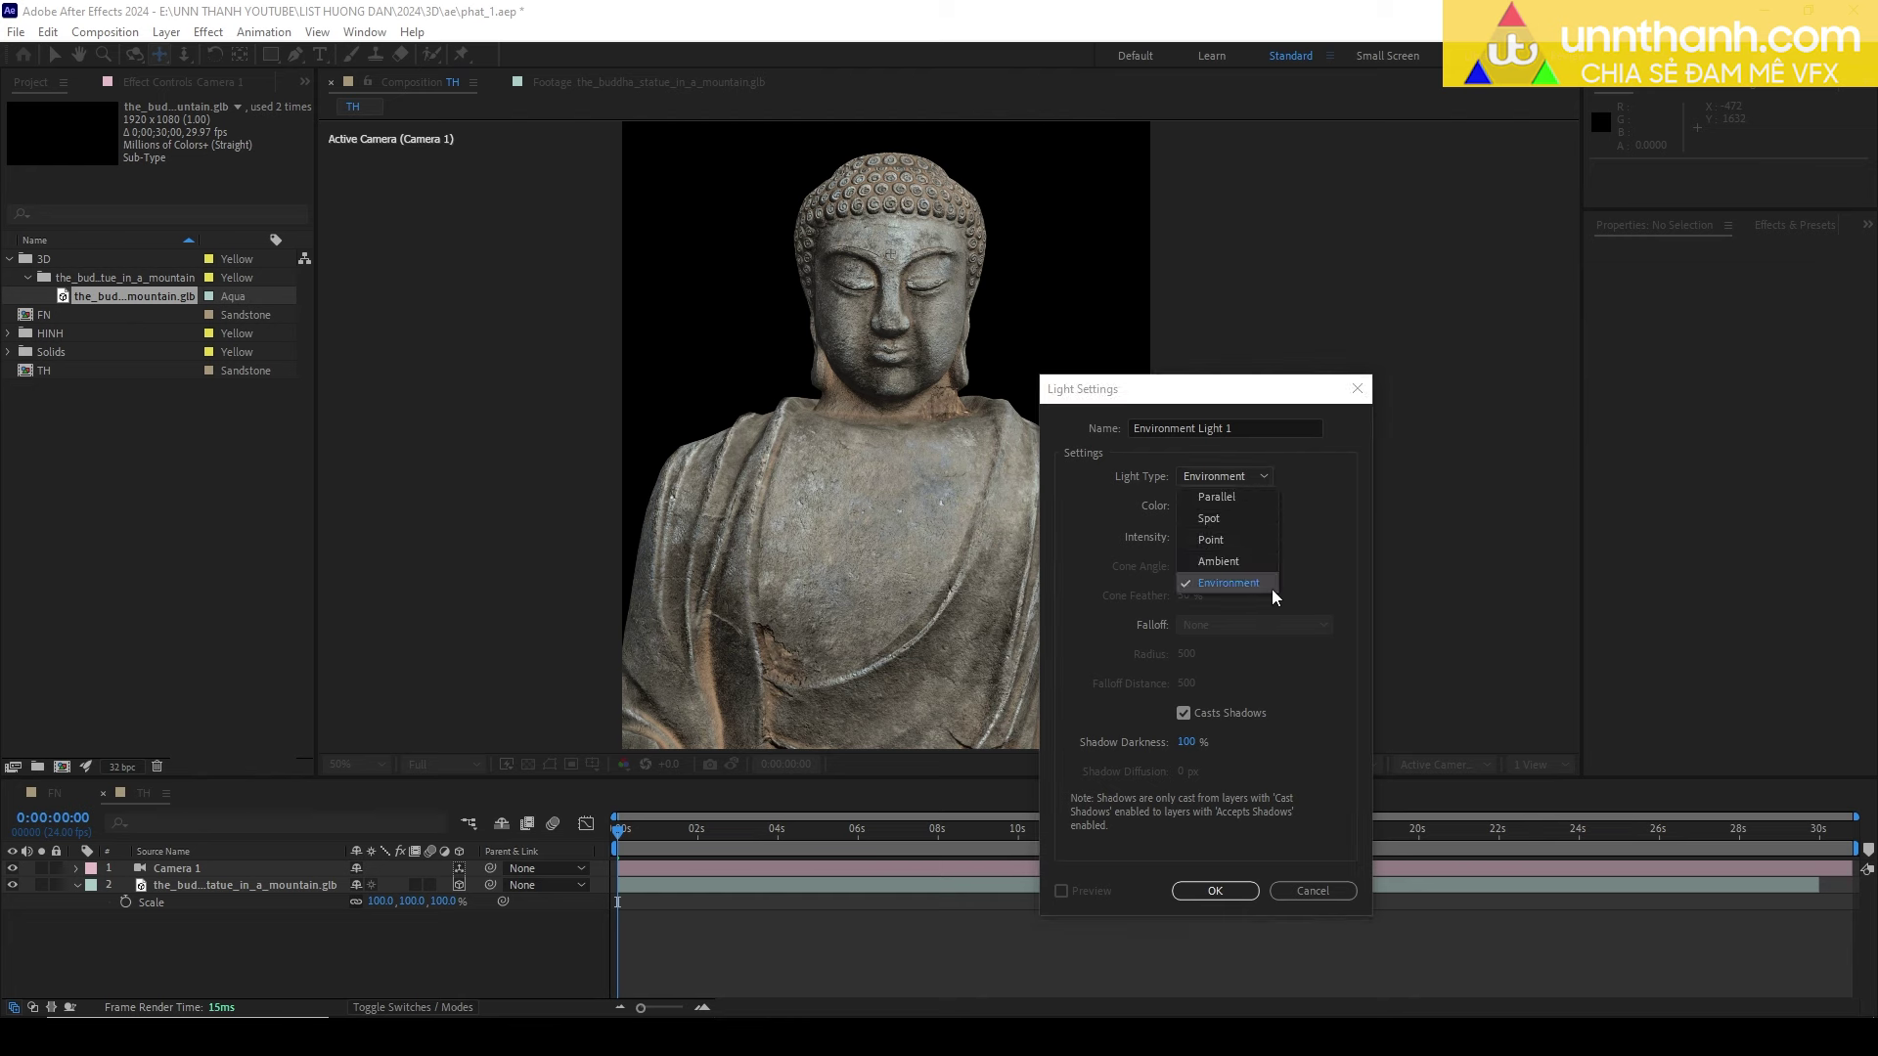
pyautogui.click(1272, 589)
pyautogui.click(1215, 891)
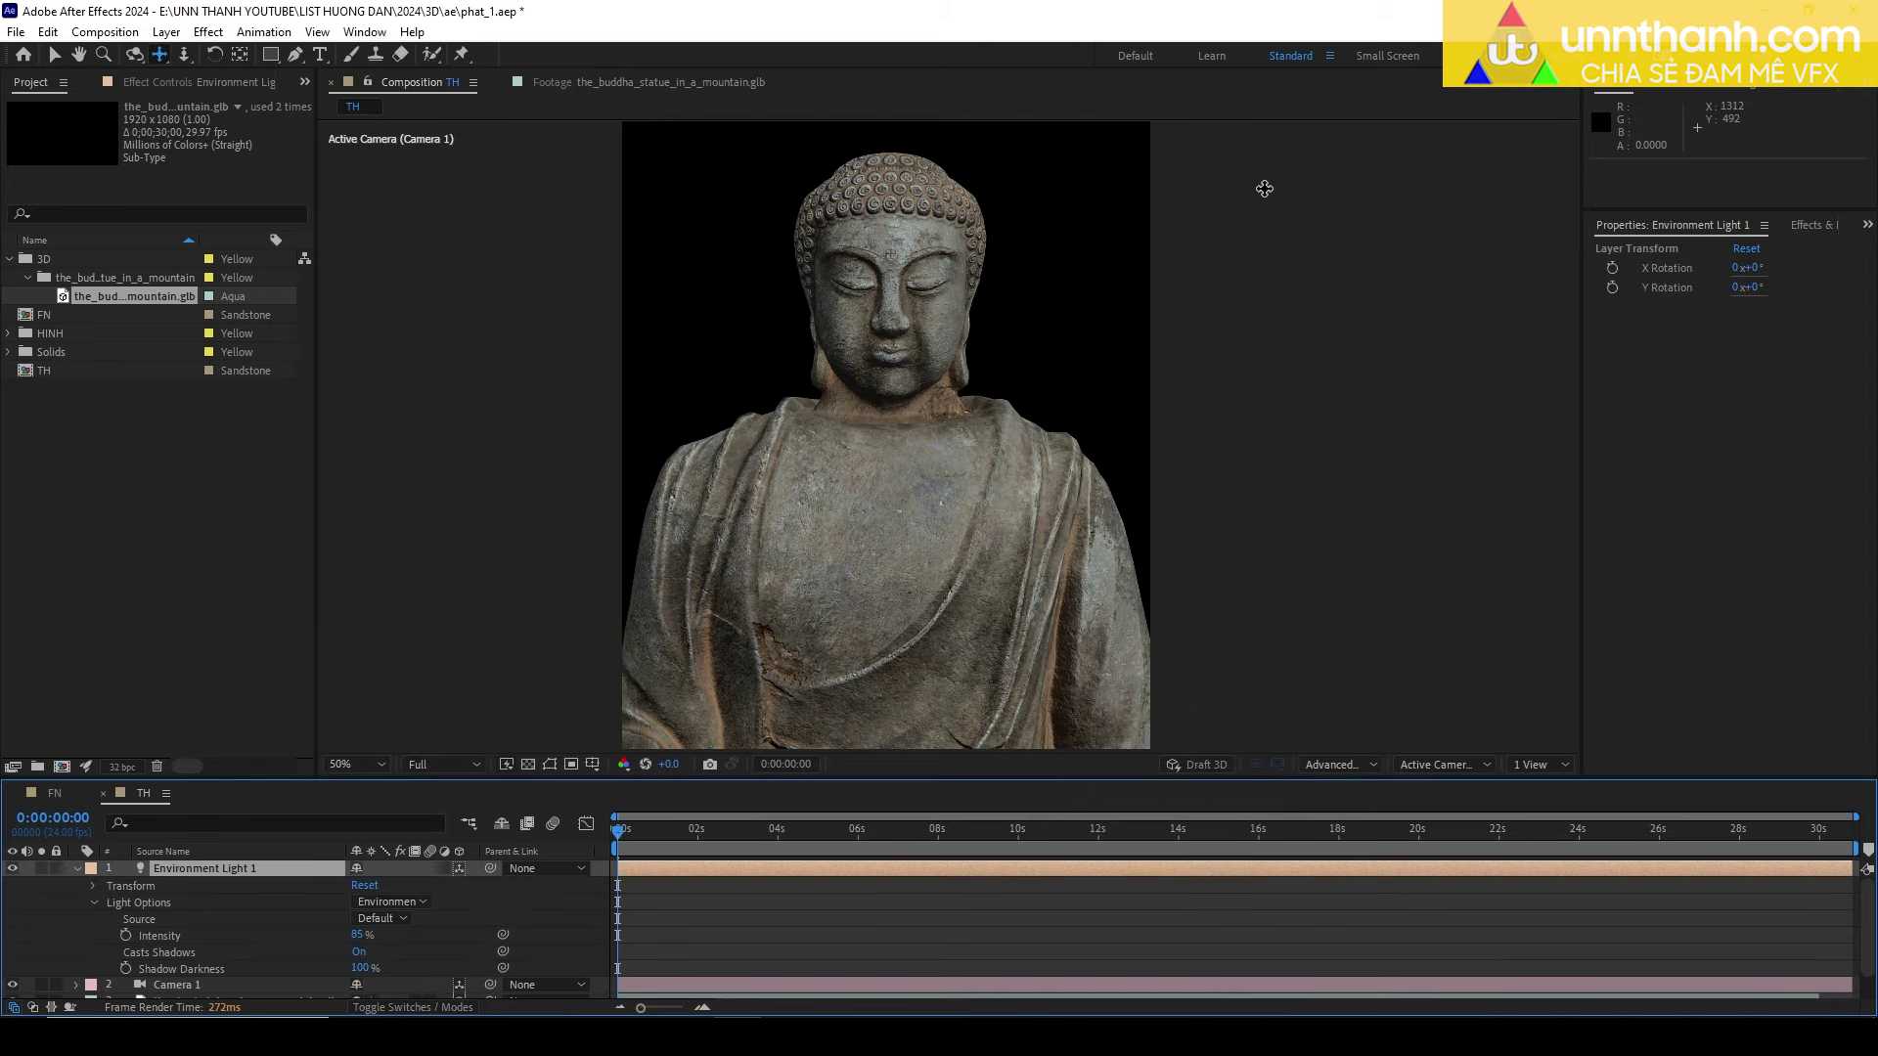
pyautogui.click(77, 869)
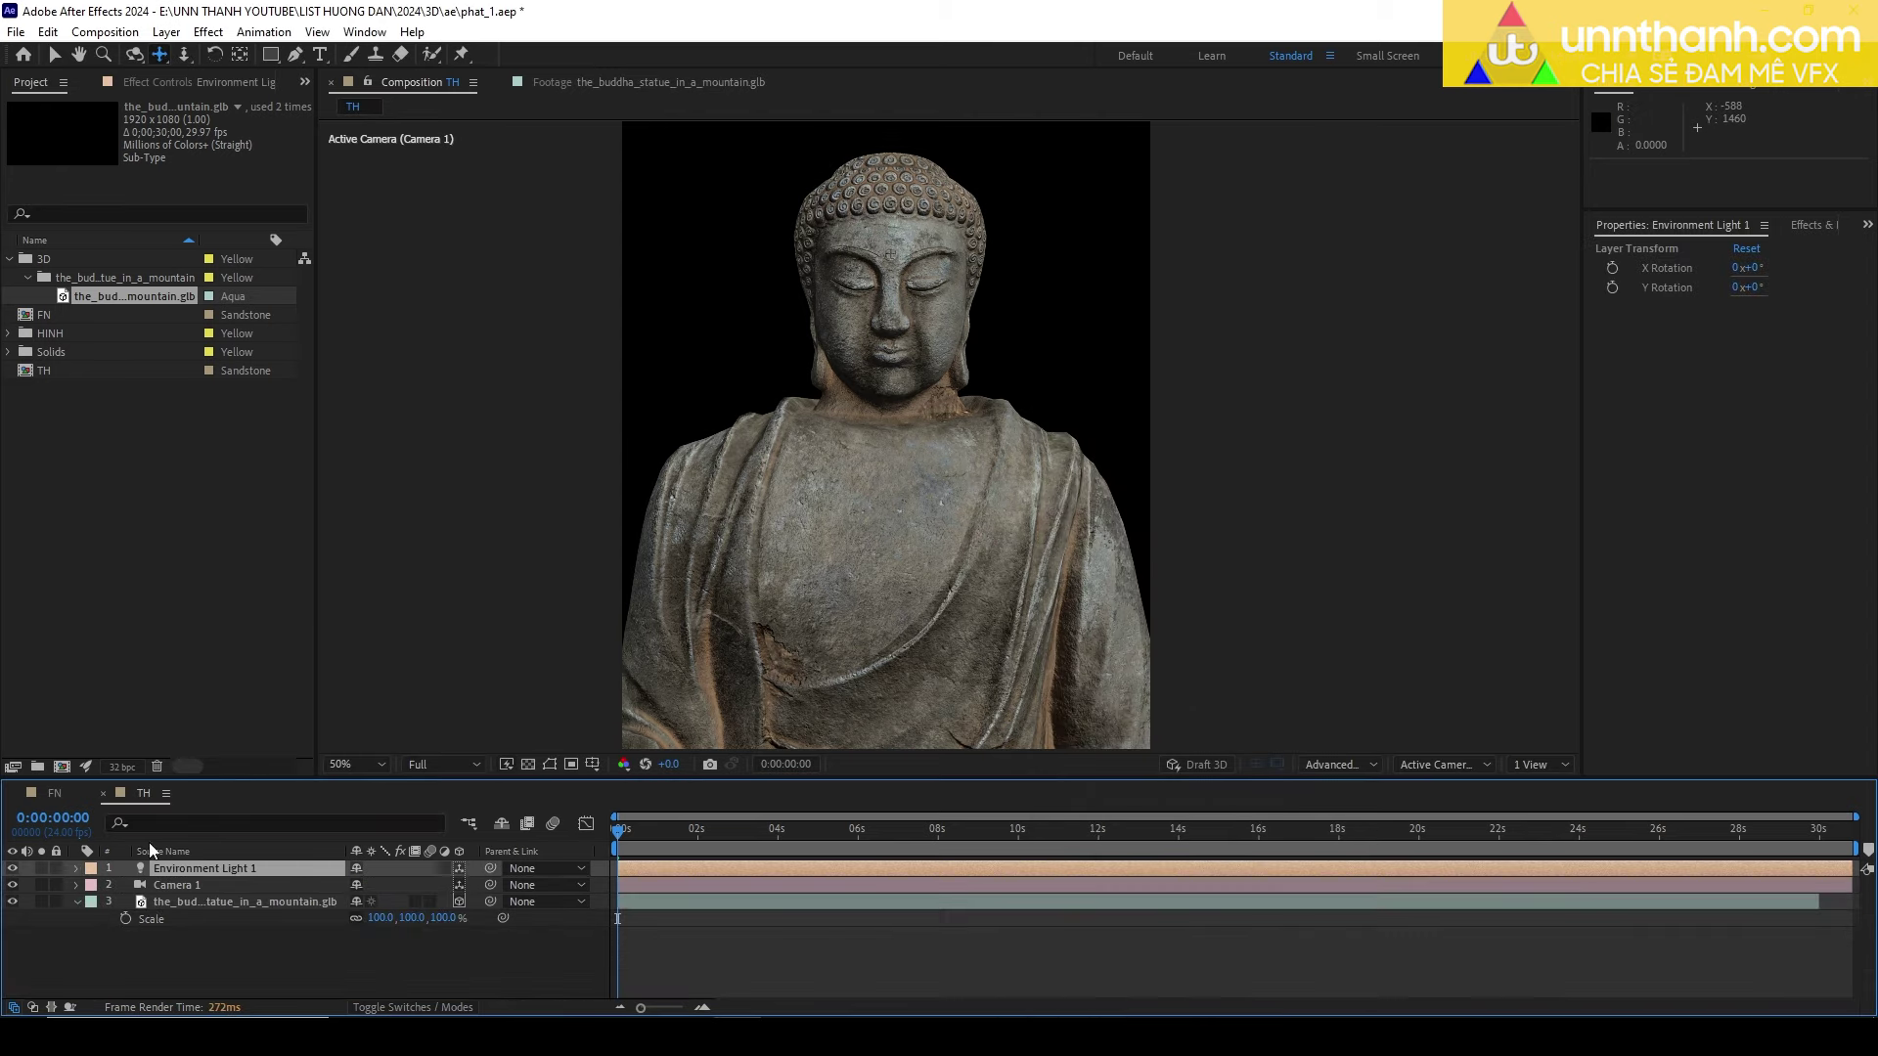
pyautogui.hotkey('alt', 'Tab')
# Drag evening_road_01_puresky_4k.hdr from the HINH folder into the timeline behind the statue.
pyautogui.click(8, 333)
pyautogui.click(84, 354)
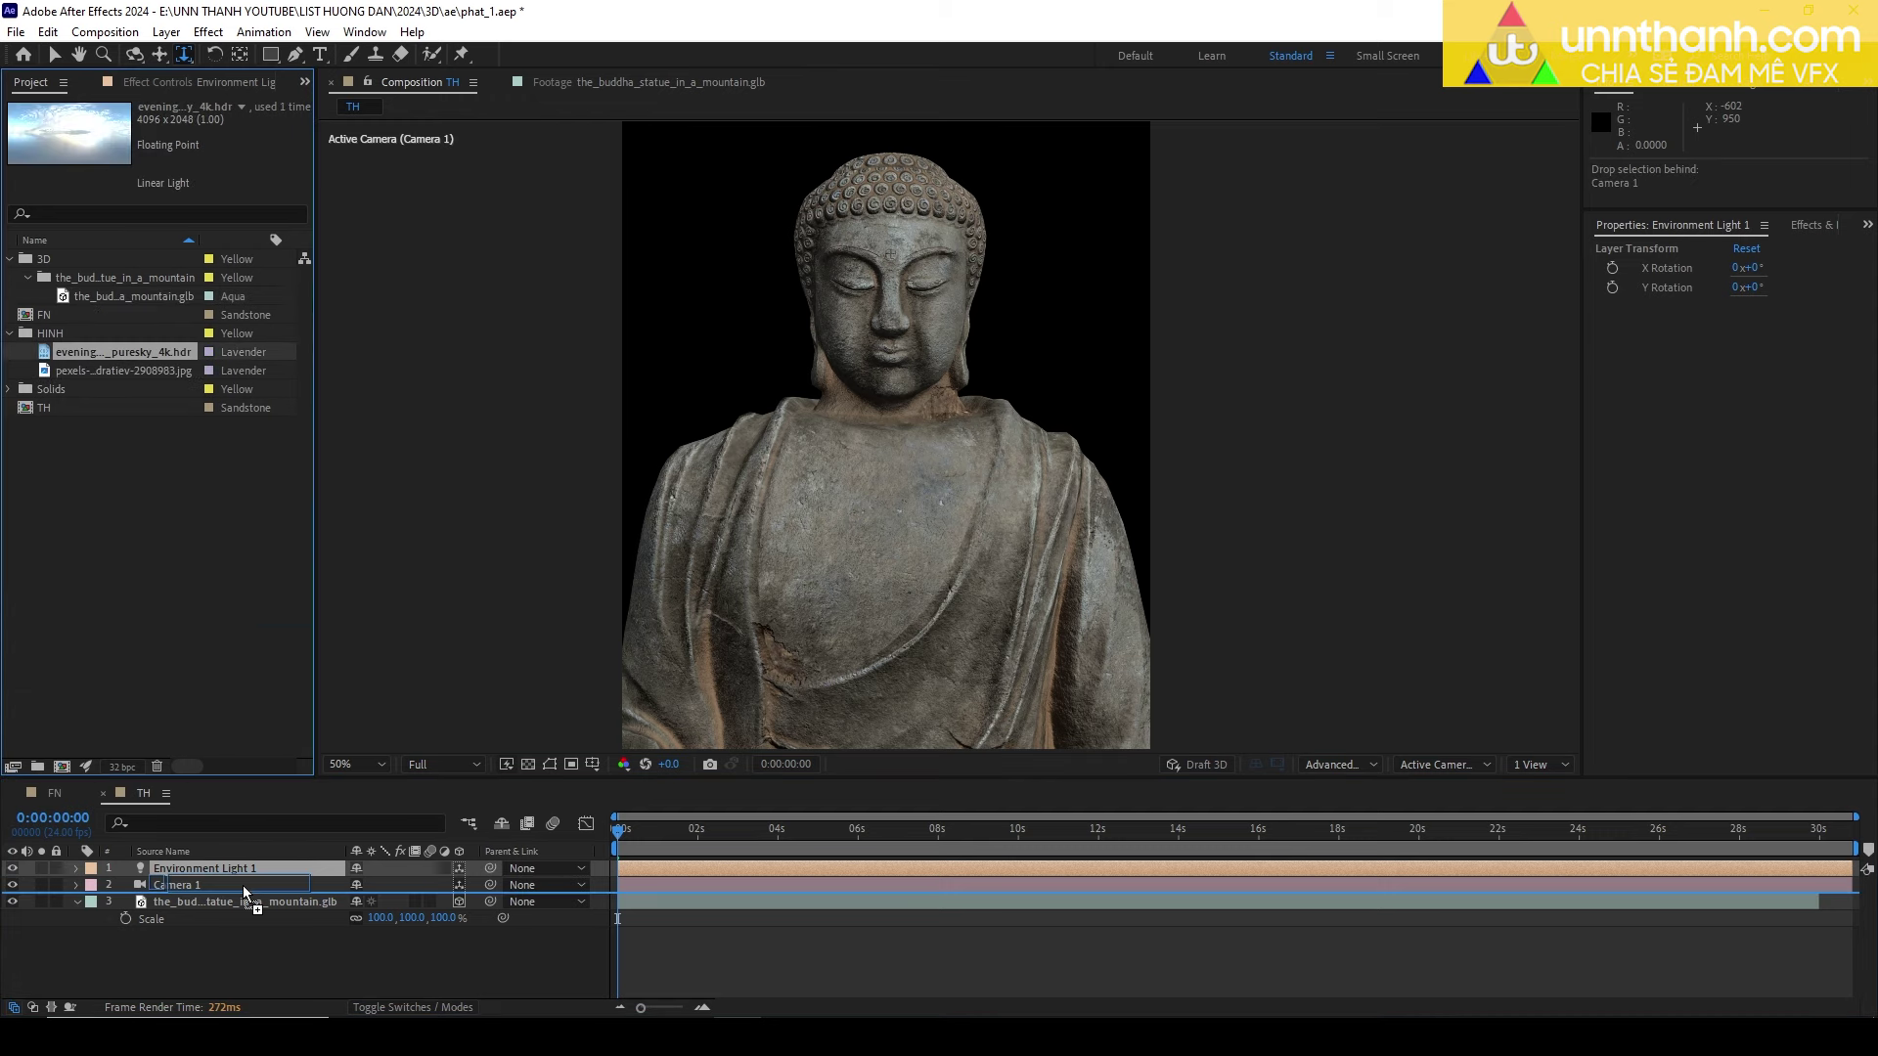
pyautogui.moveTo(131, 354); pyautogui.dragTo(245, 931)
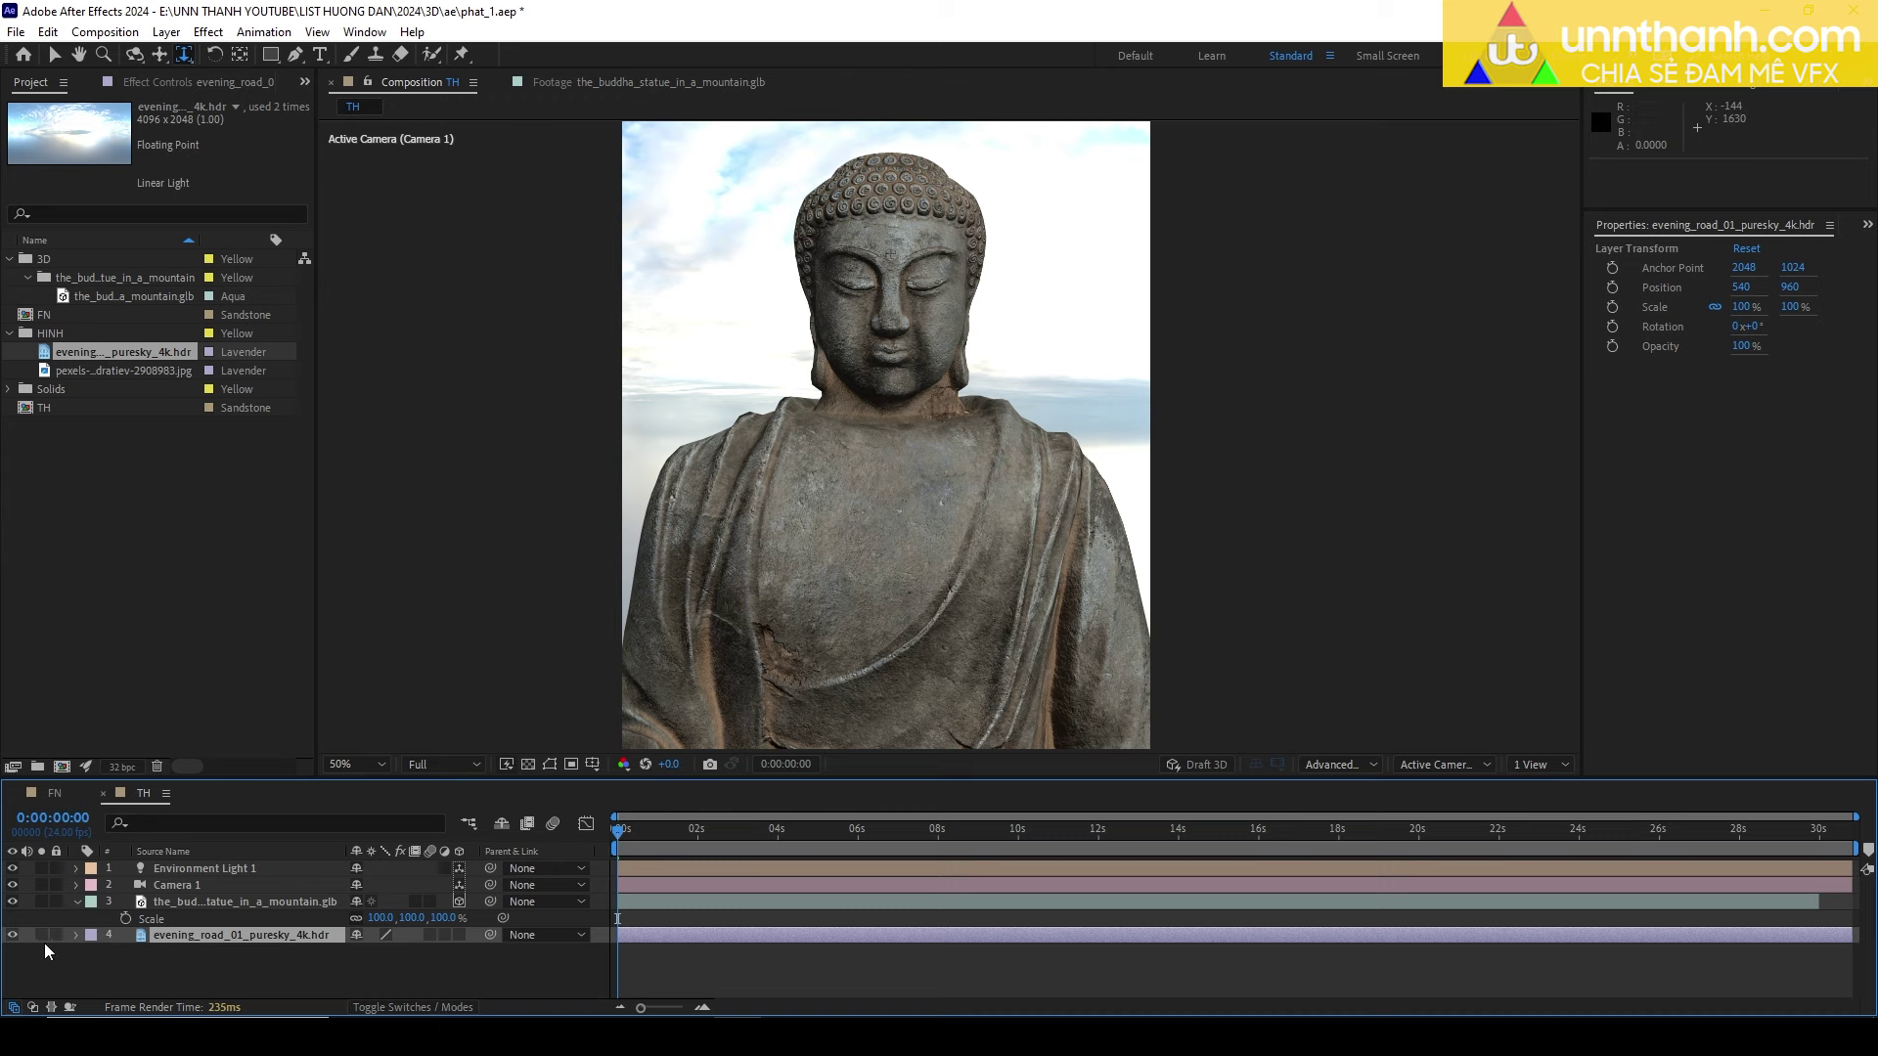
# Hide the sky layer and set Environment Light 1's source to the evening sky HDR.
pyautogui.scroll(2, 817, 494)
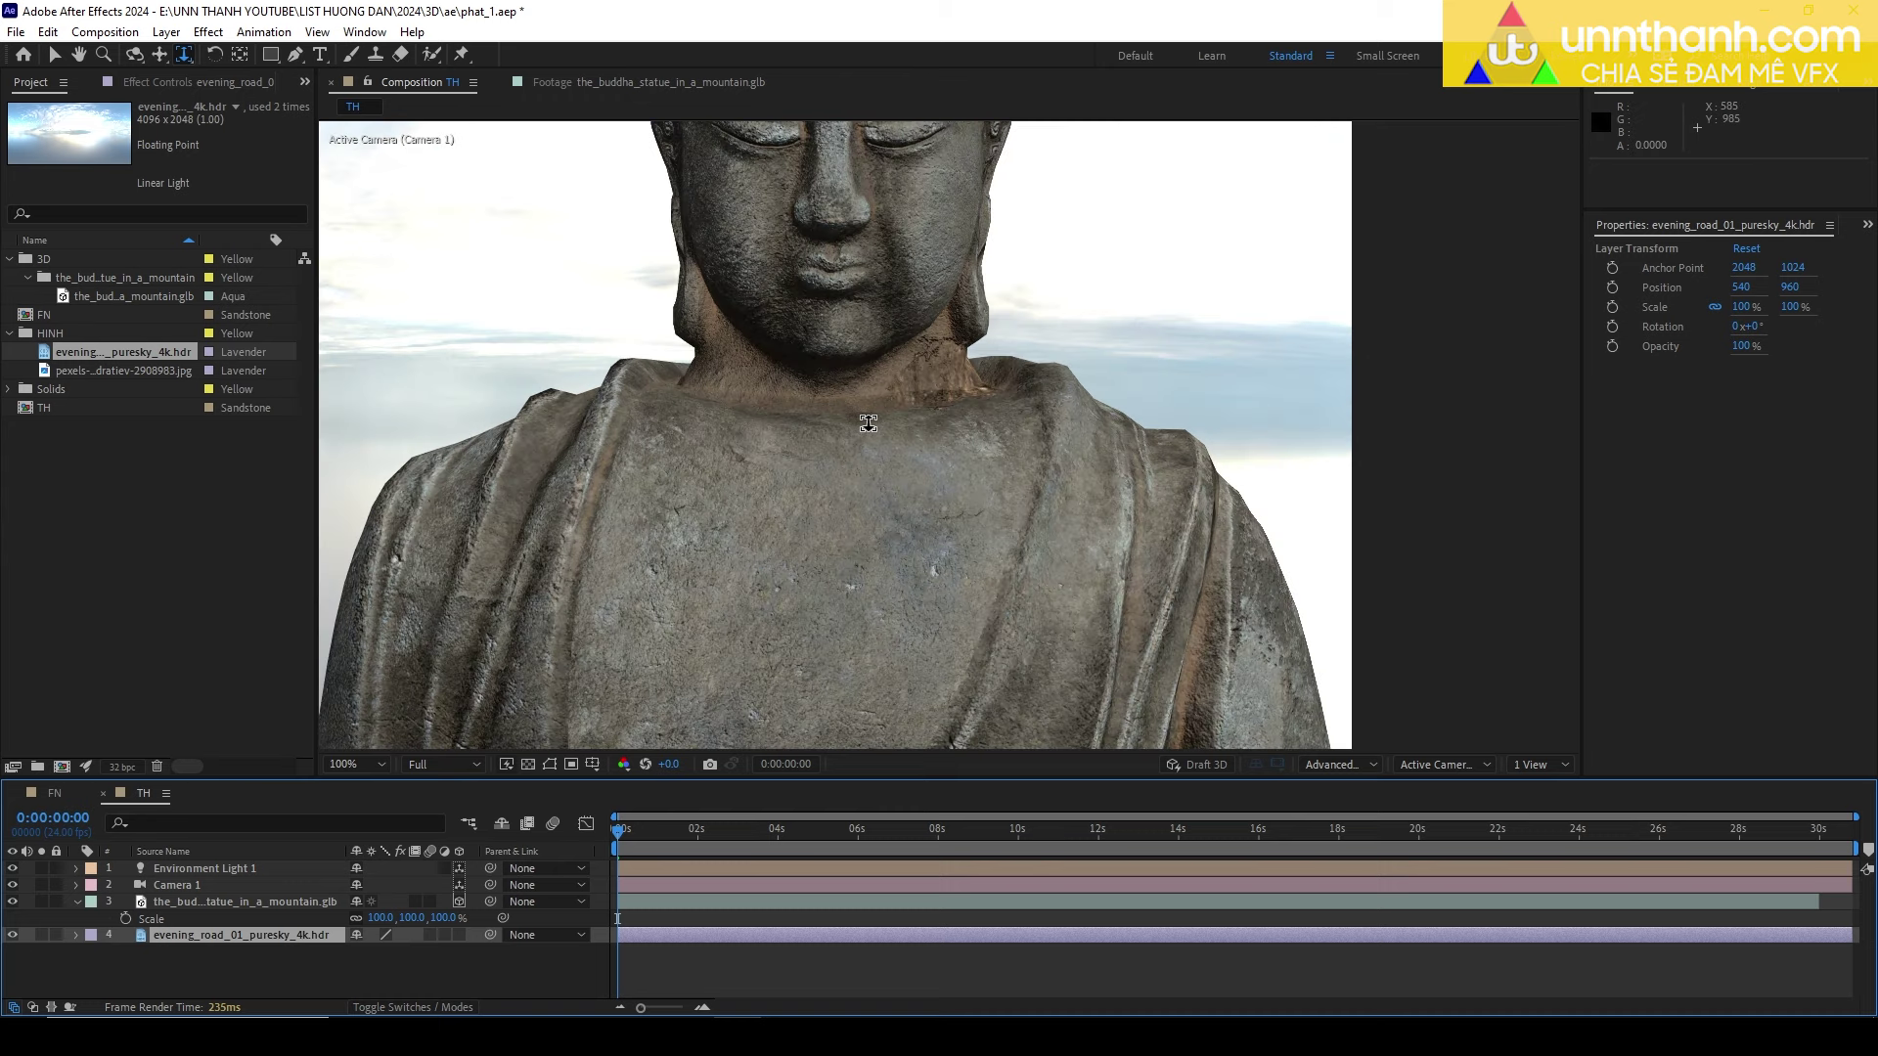
pyautogui.scroll(-2, 867, 419)
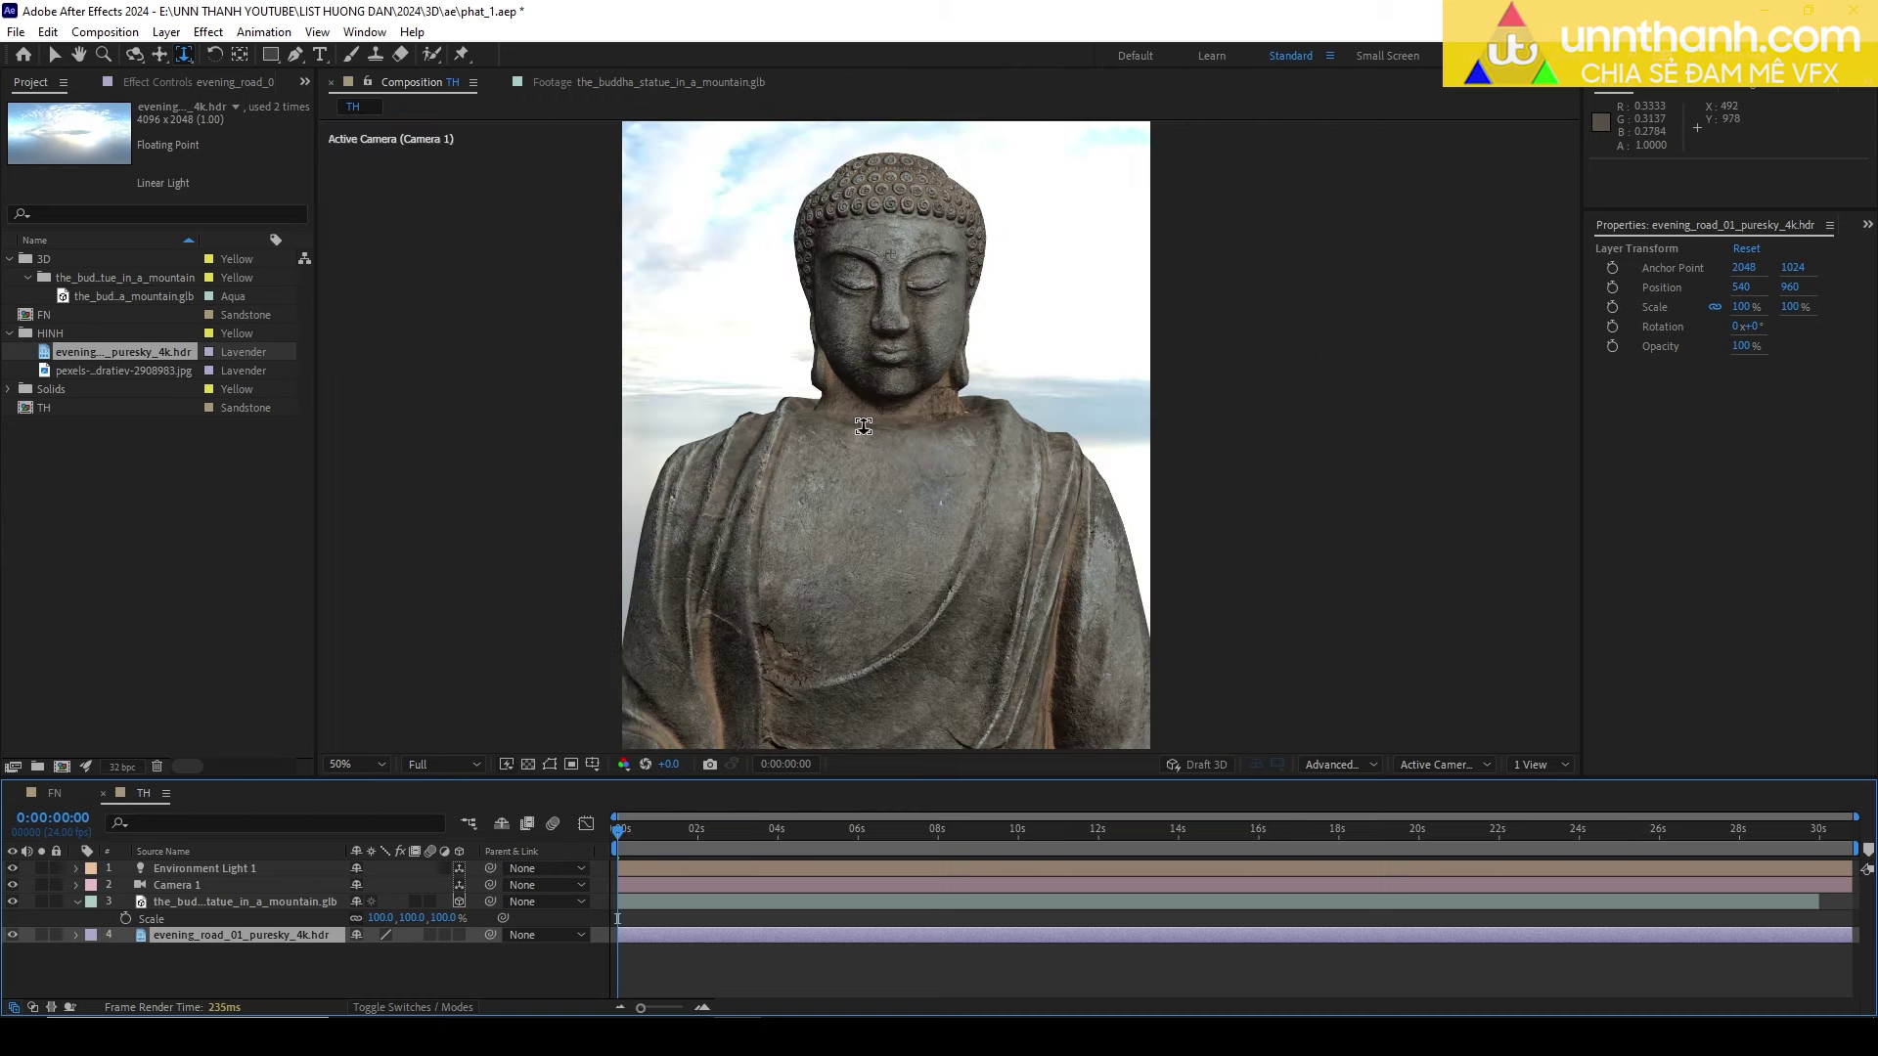
pyautogui.click(11, 936)
pyautogui.click(192, 869)
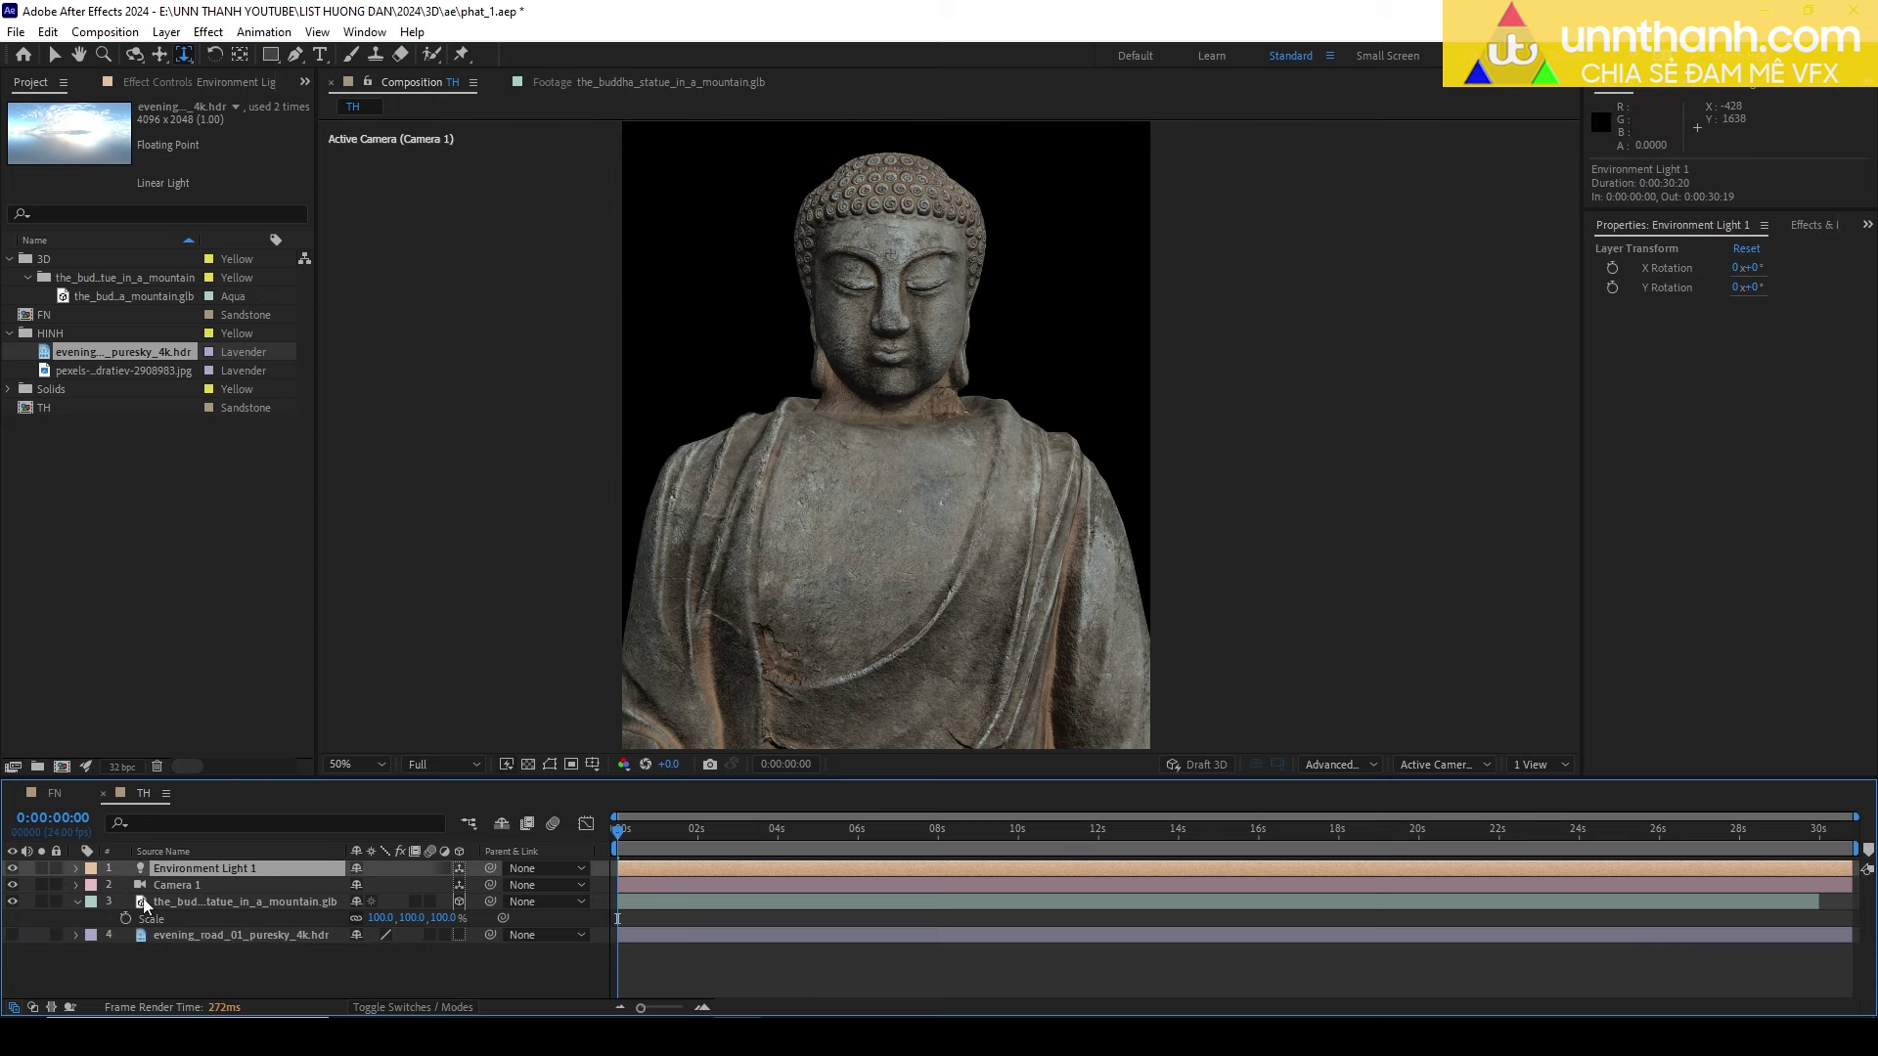
pyautogui.click(78, 869)
pyautogui.moveTo(300, 783); pyautogui.dragTo(300, 661)
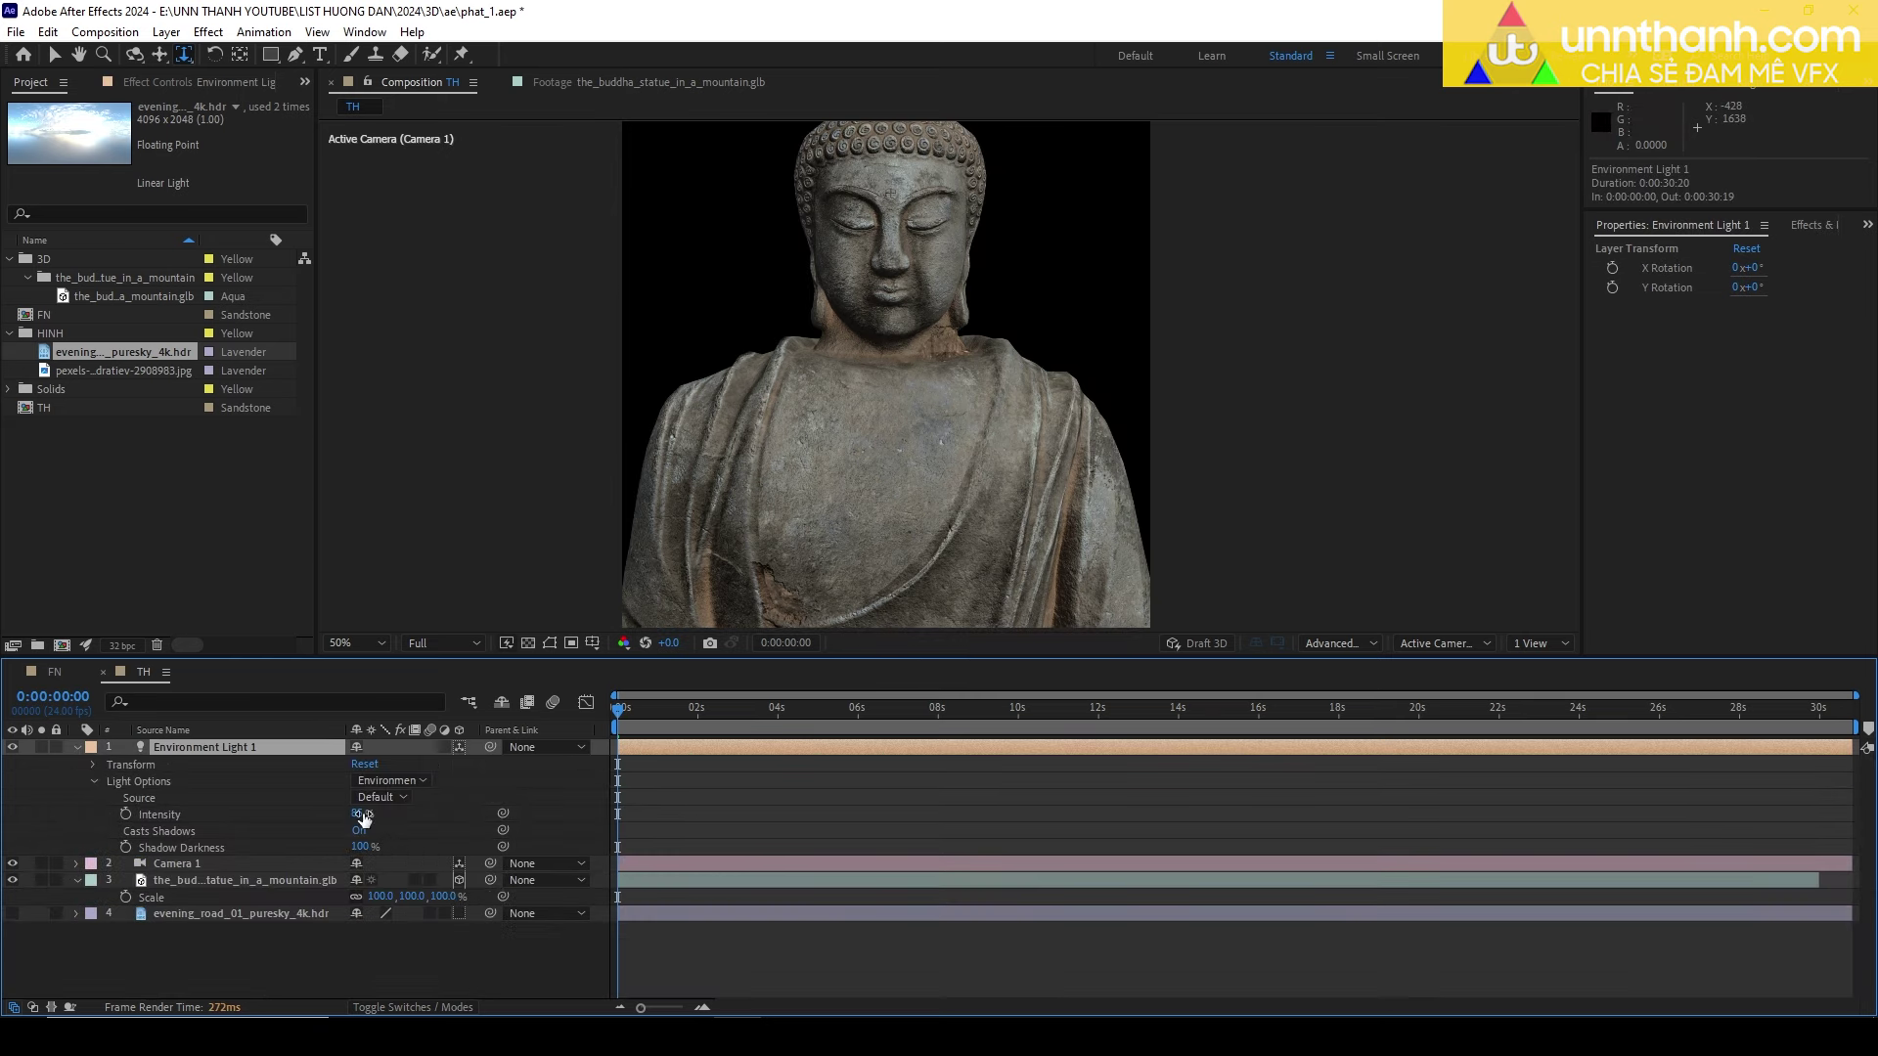
pyautogui.click(380, 797)
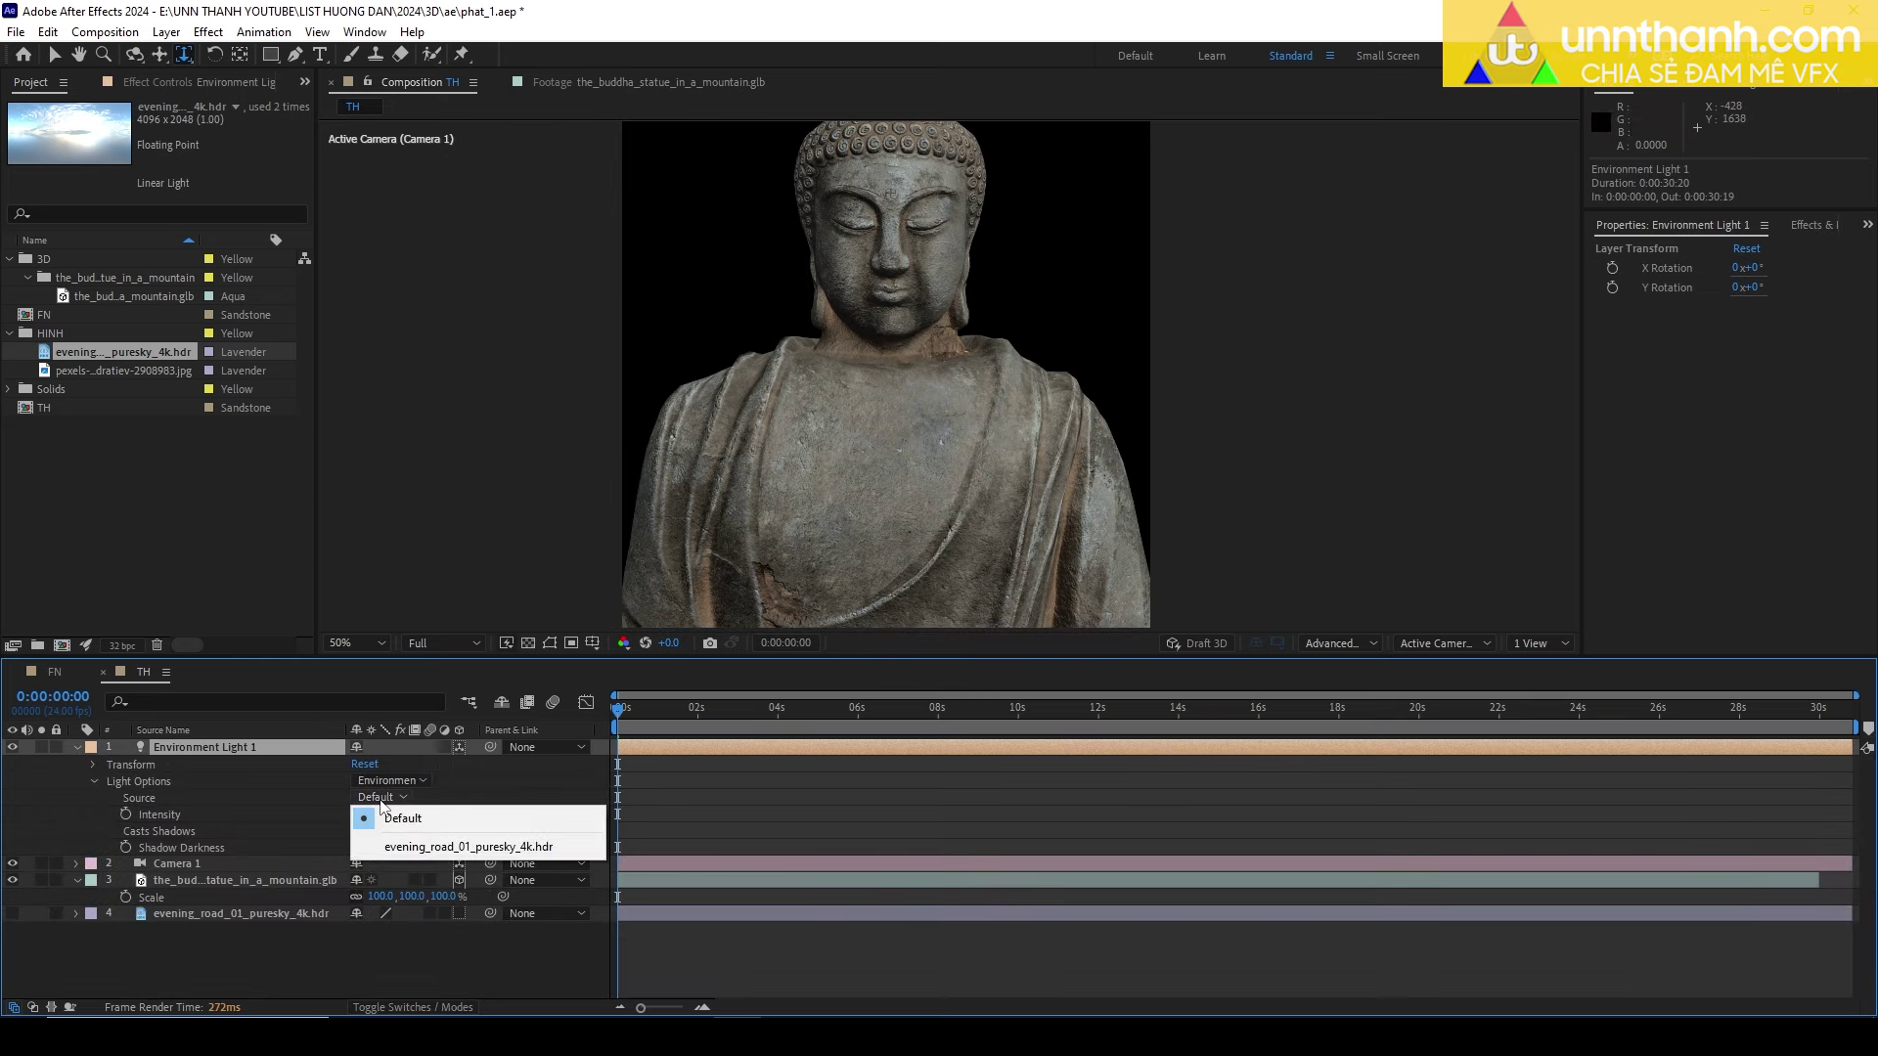
pyautogui.click(428, 851)
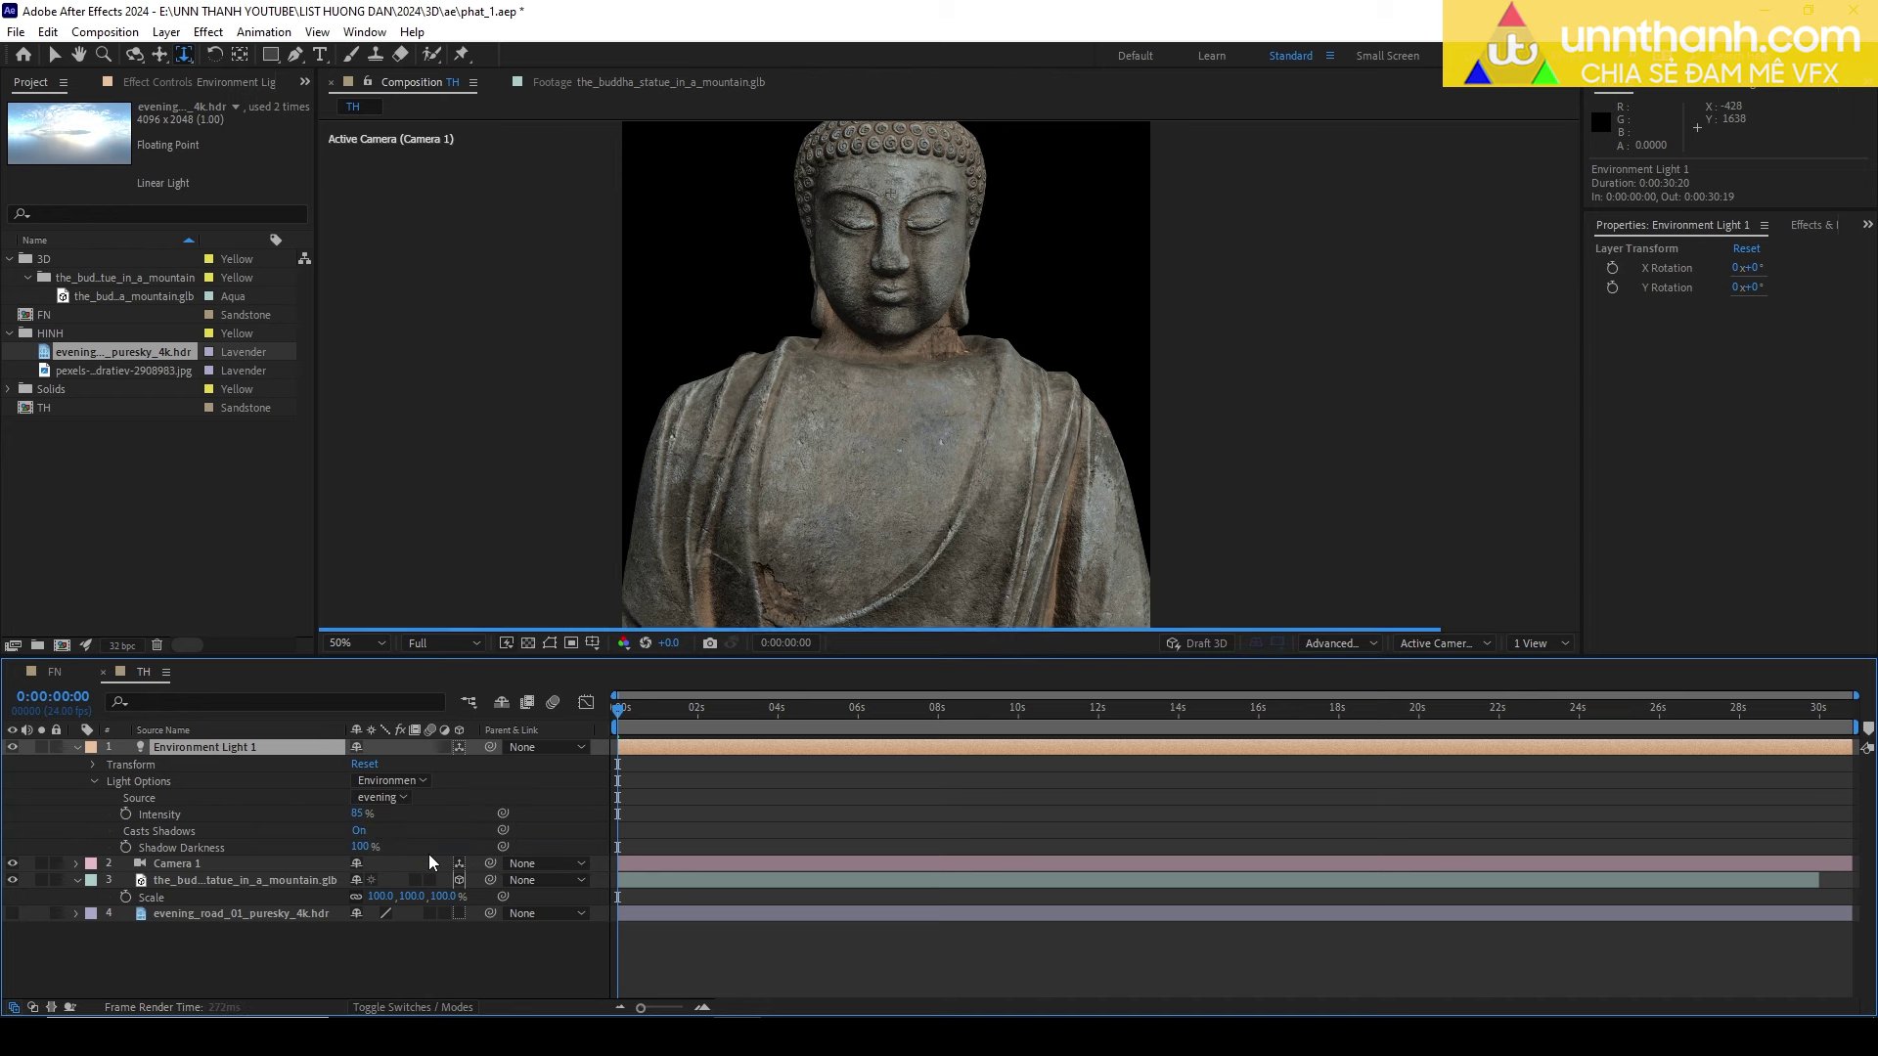
# Scrub the environment light's X Rotation to tilt the lighting.
pyautogui.scroll(2, 925, 361)
pyautogui.press('`')
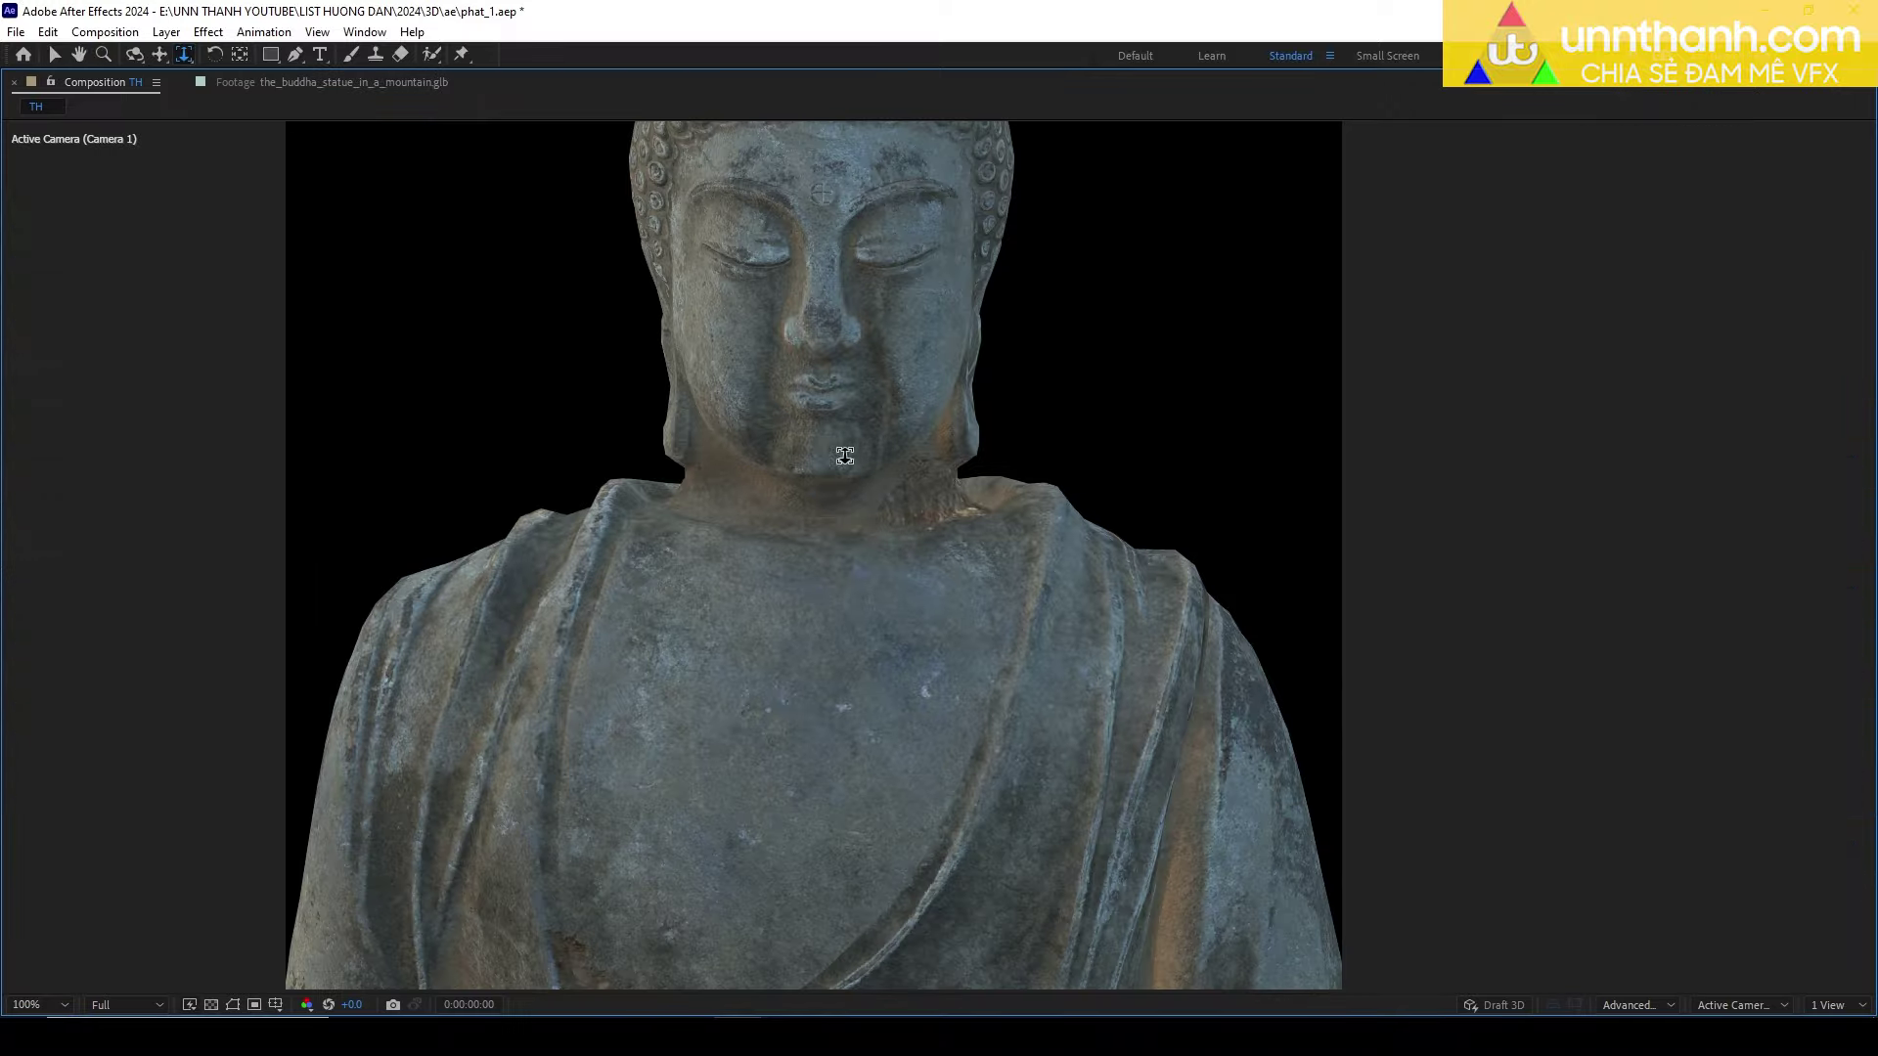
pyautogui.press('`')
pyautogui.scroll(-2, 968, 438)
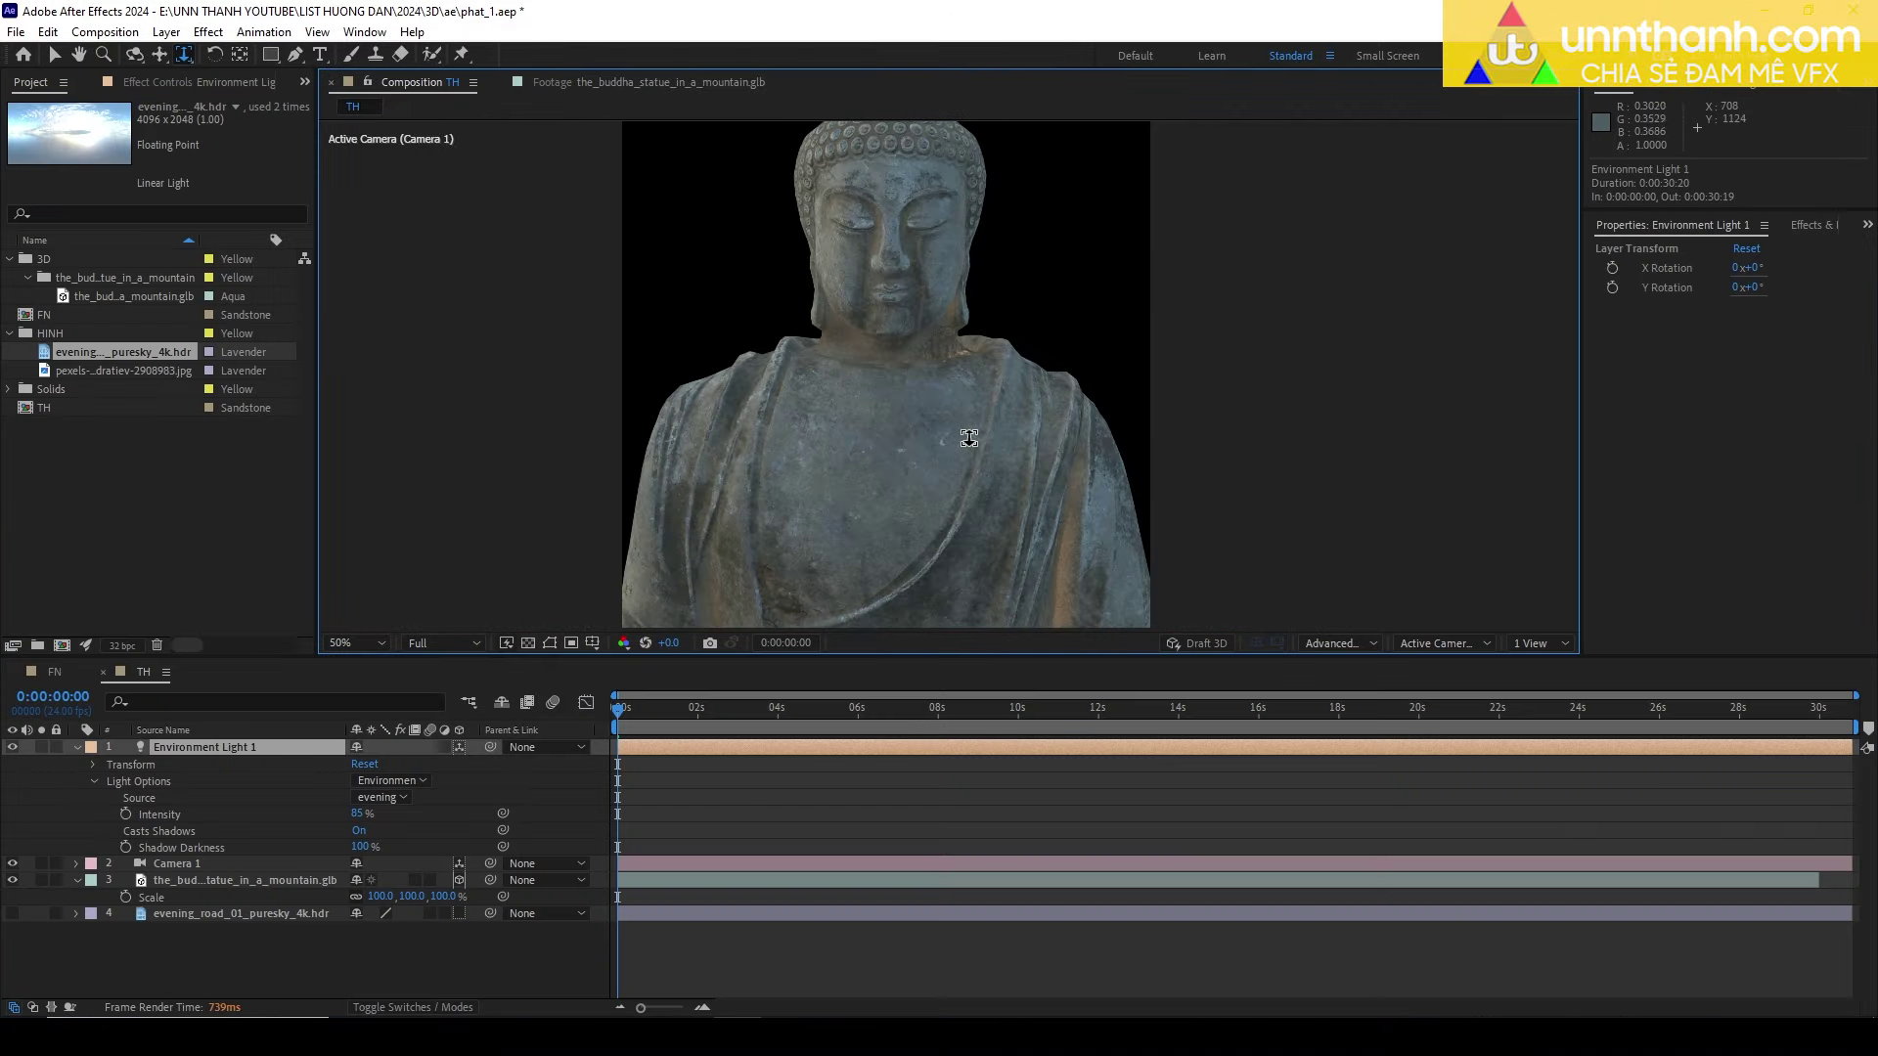
pyautogui.press('v')
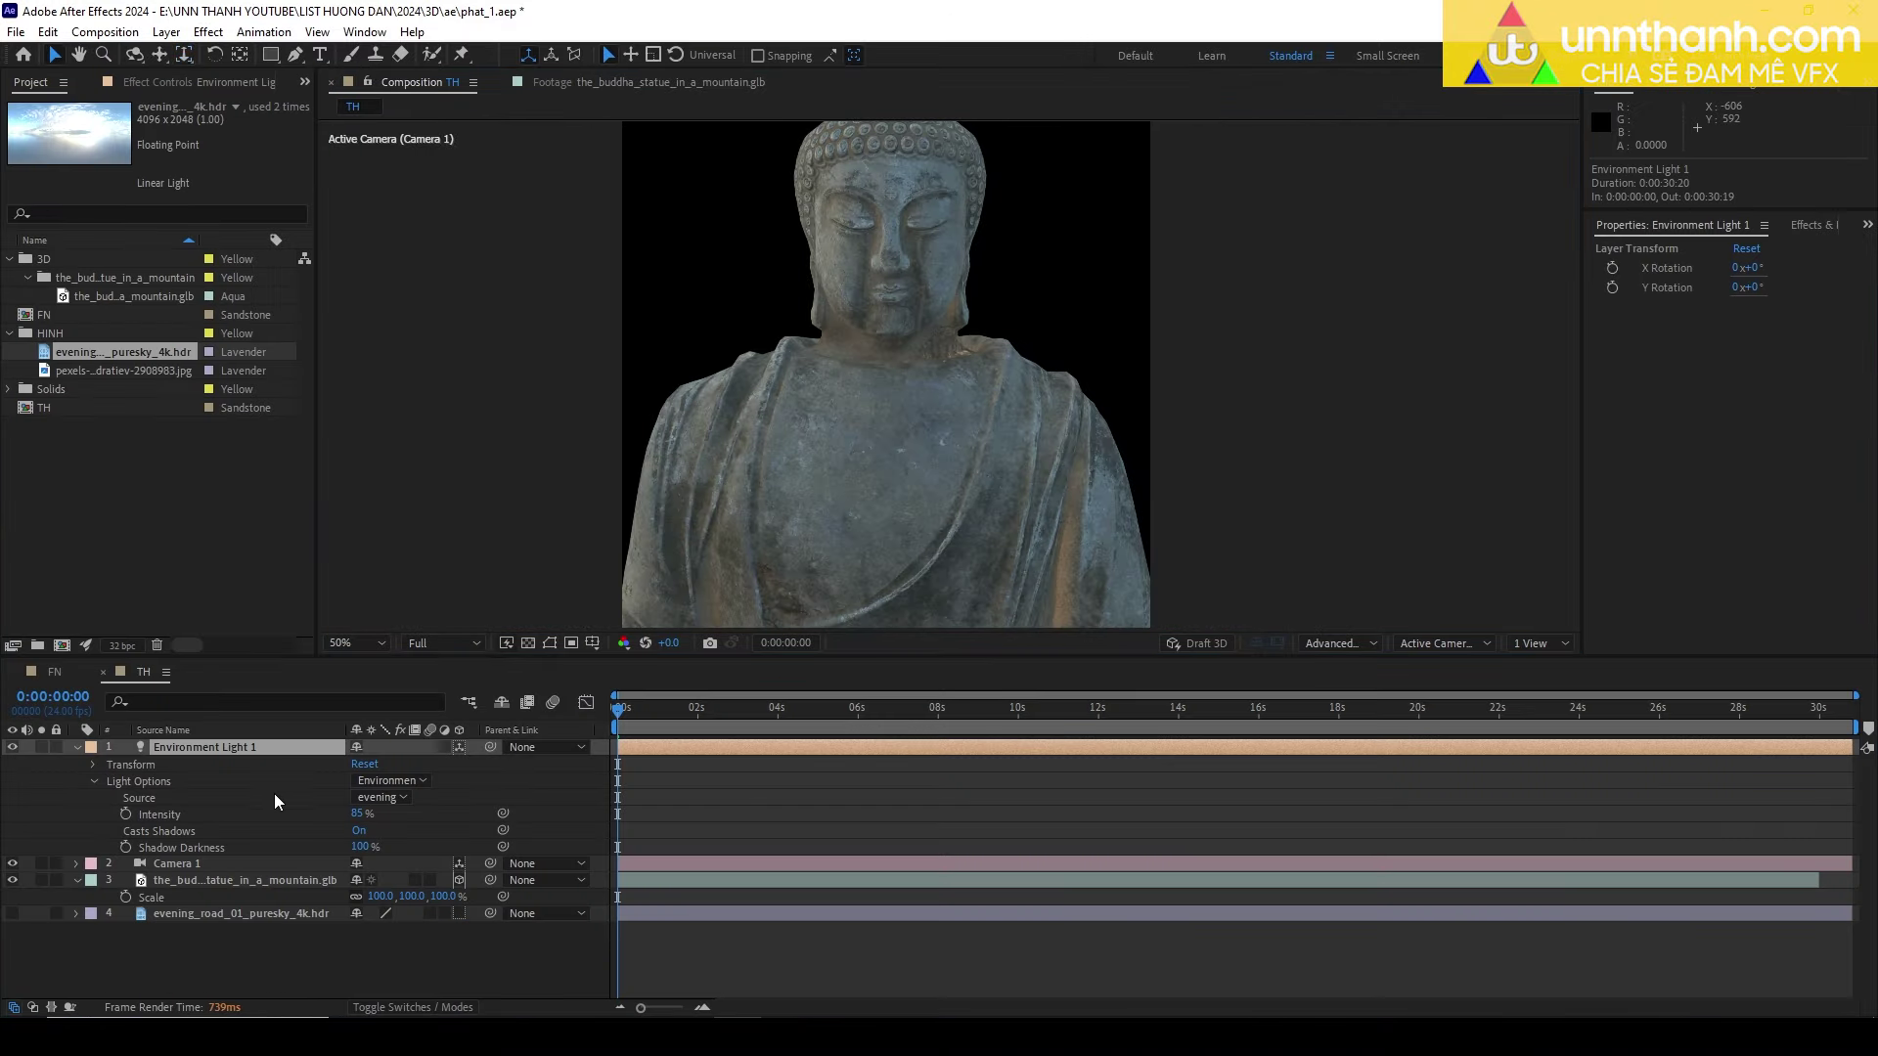
pyautogui.click(94, 781)
pyautogui.click(92, 765)
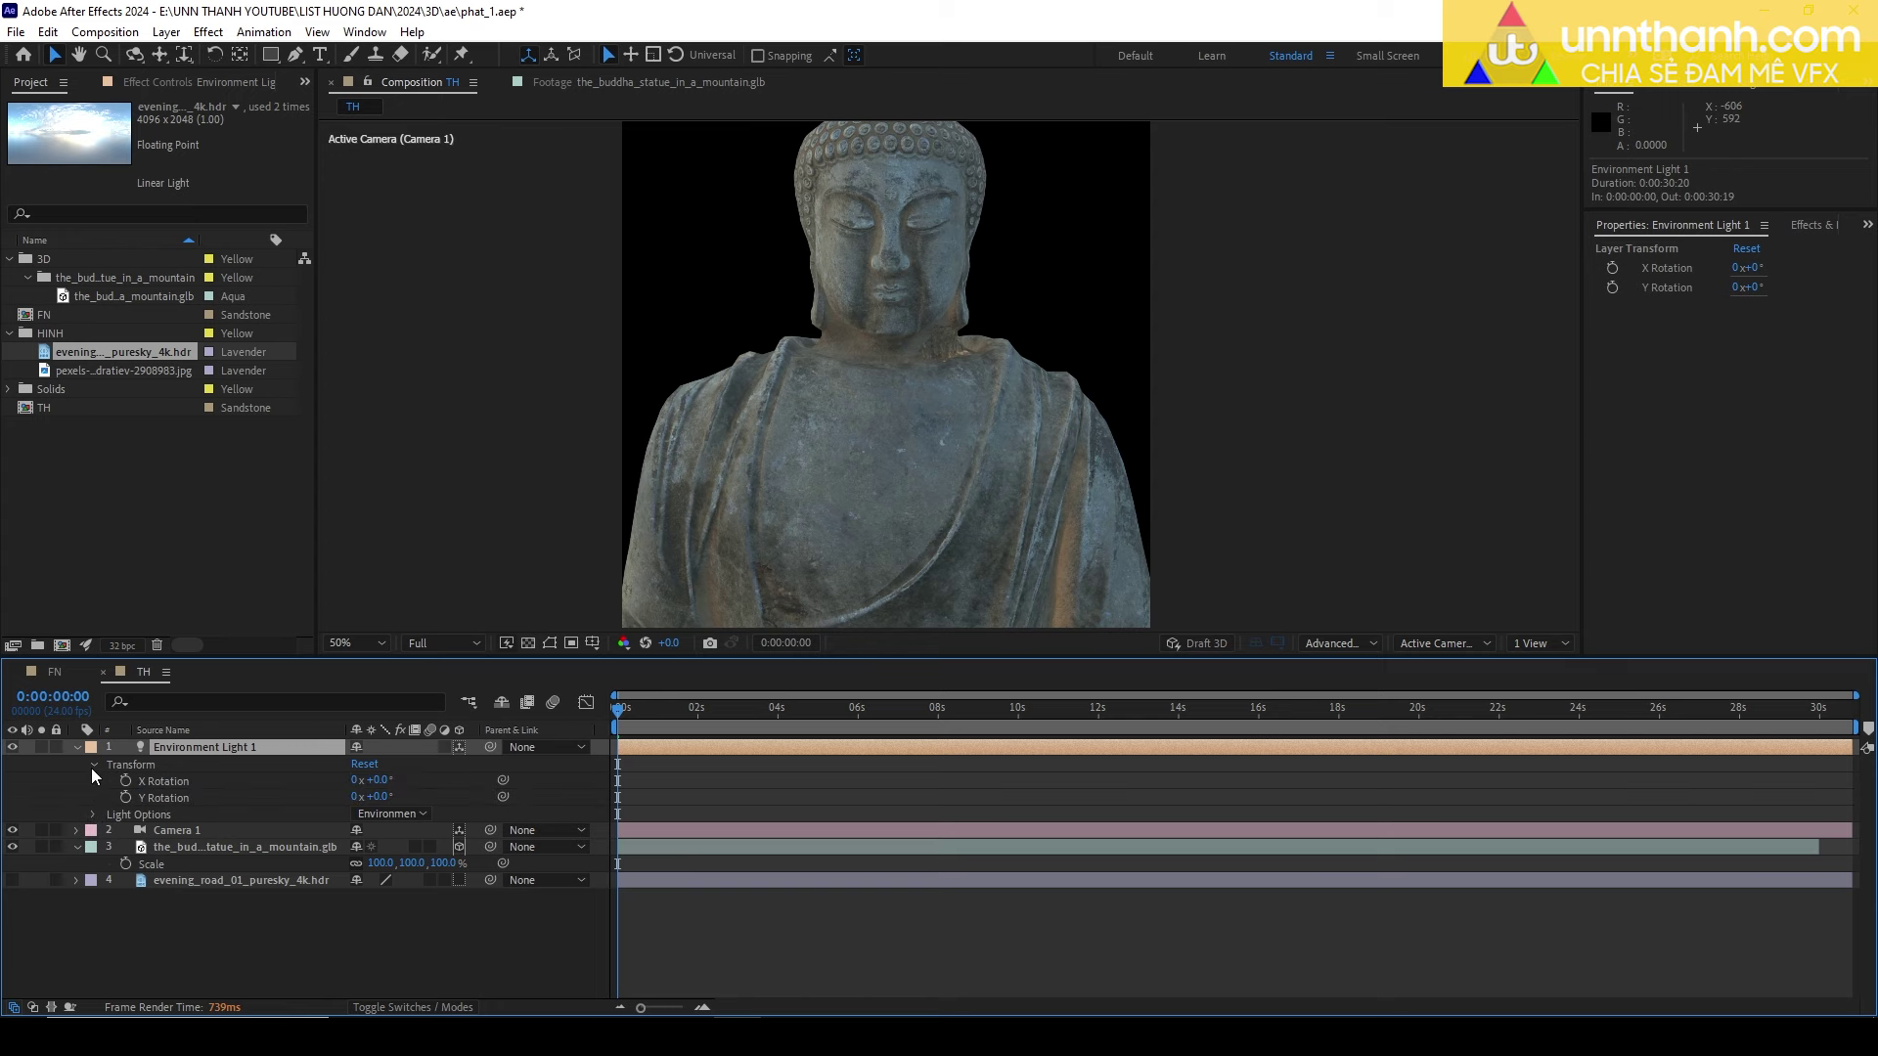
pyautogui.moveTo(384, 780); pyautogui.dragTo(506, 780)
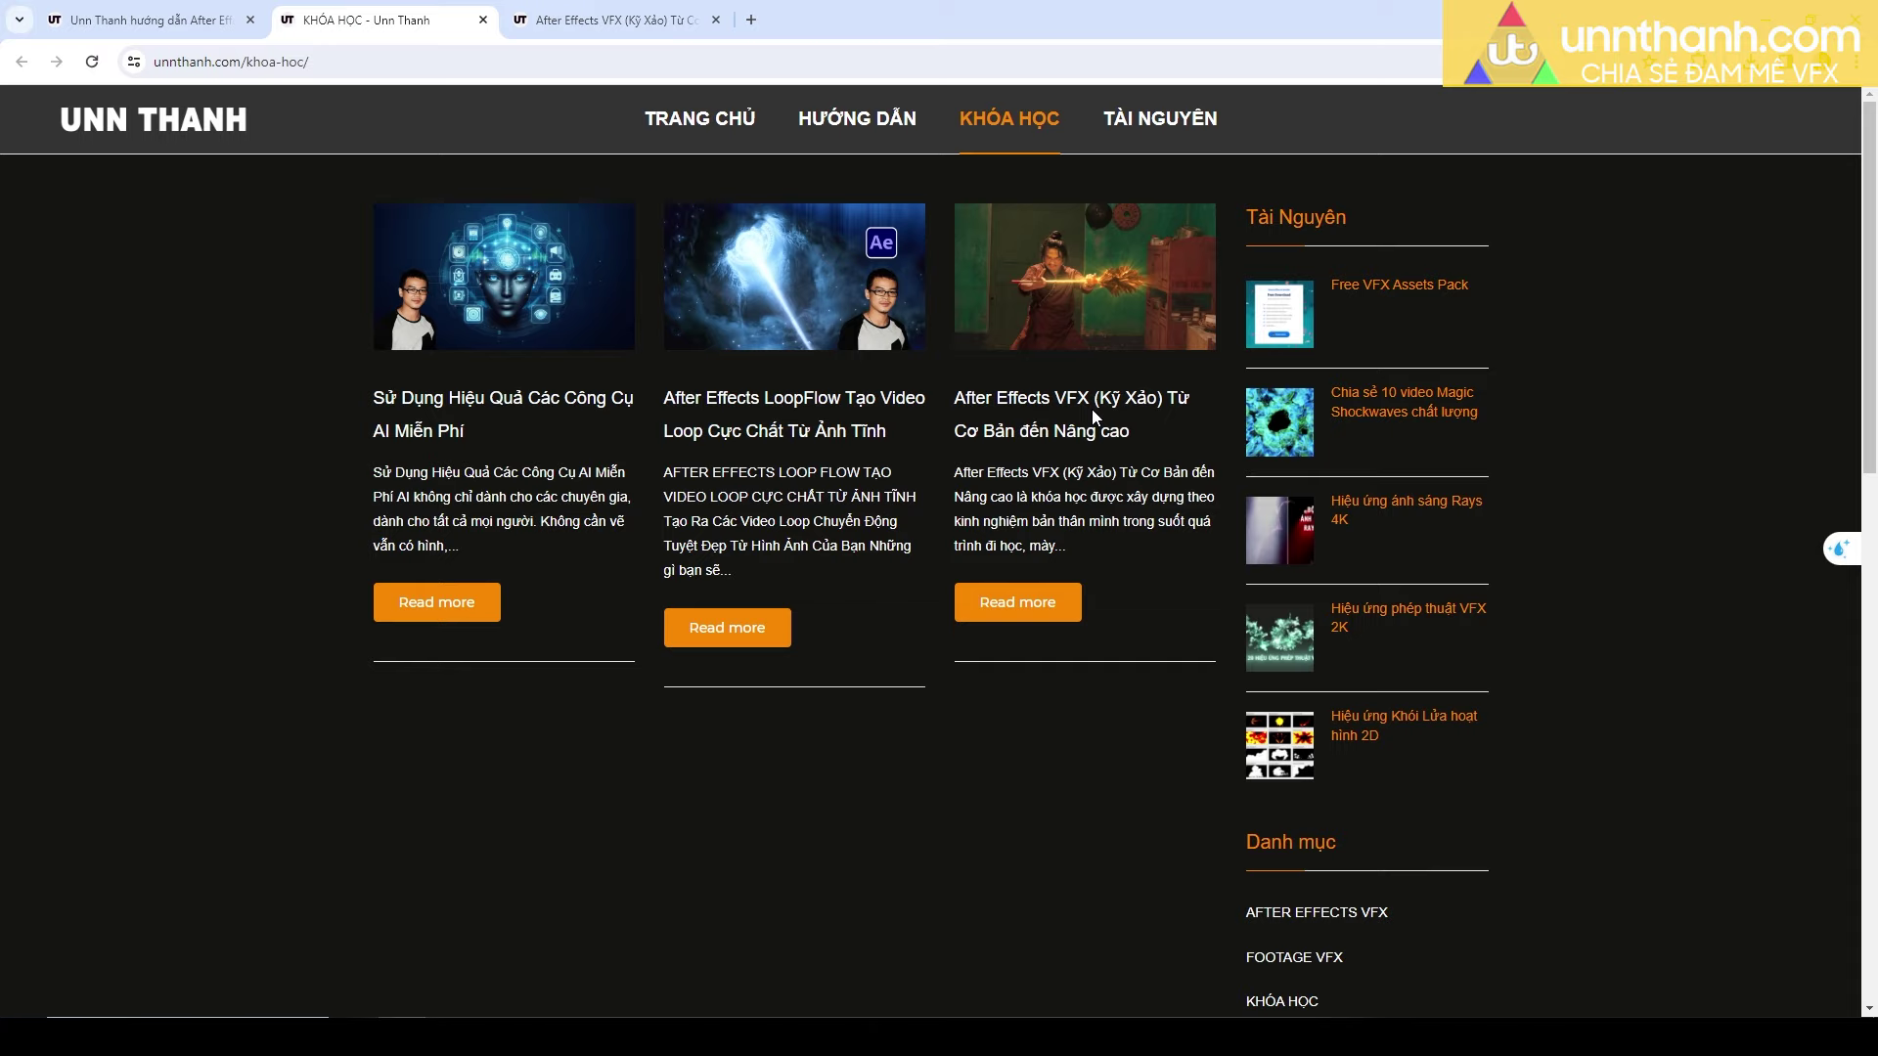
# Scroll through the three course listings on unnthanh.com's courses page.
pyautogui.scroll(-20, 756, 303)
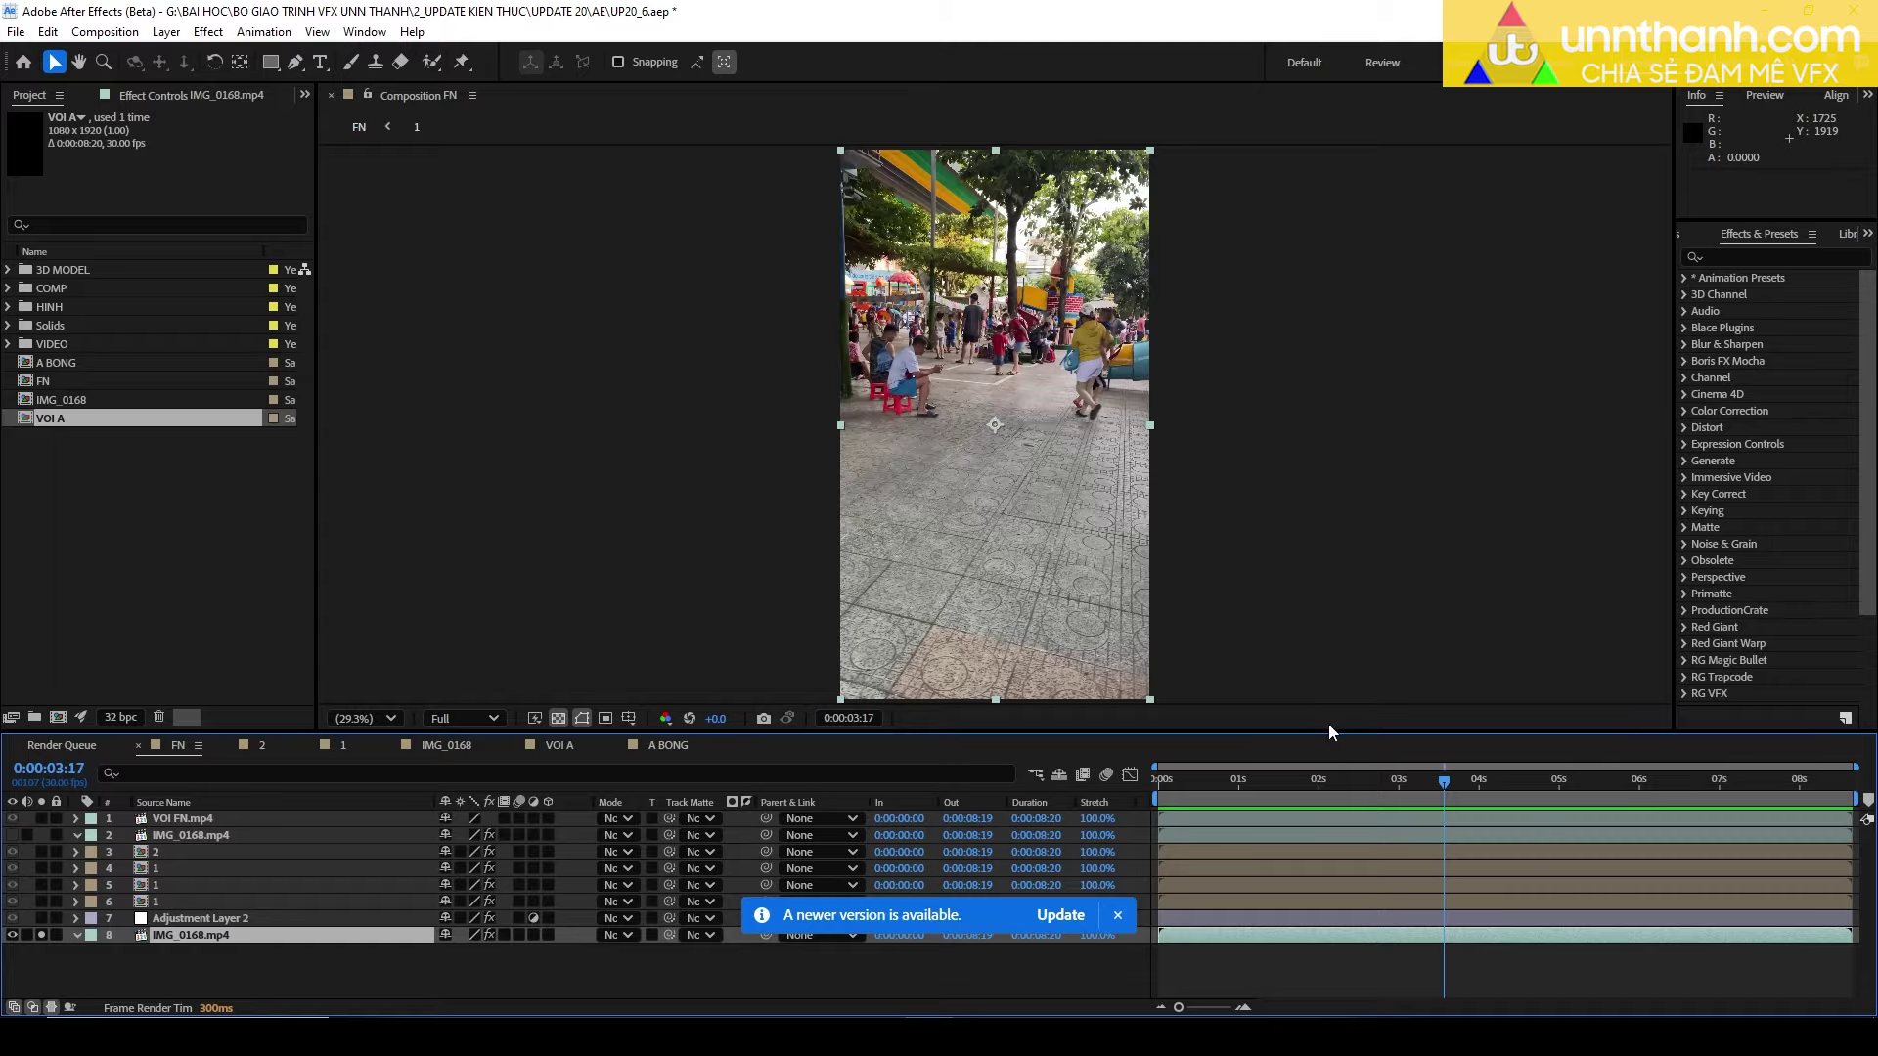
# Turn off layer 8's solo switch and scrub the timeline to preview the elephant shot.
pyautogui.moveTo(1330, 789)
pyautogui.mouseDown()
pyautogui.moveTo(1242, 794)
pyautogui.moveTo(1486, 786)
pyautogui.mouseUp()
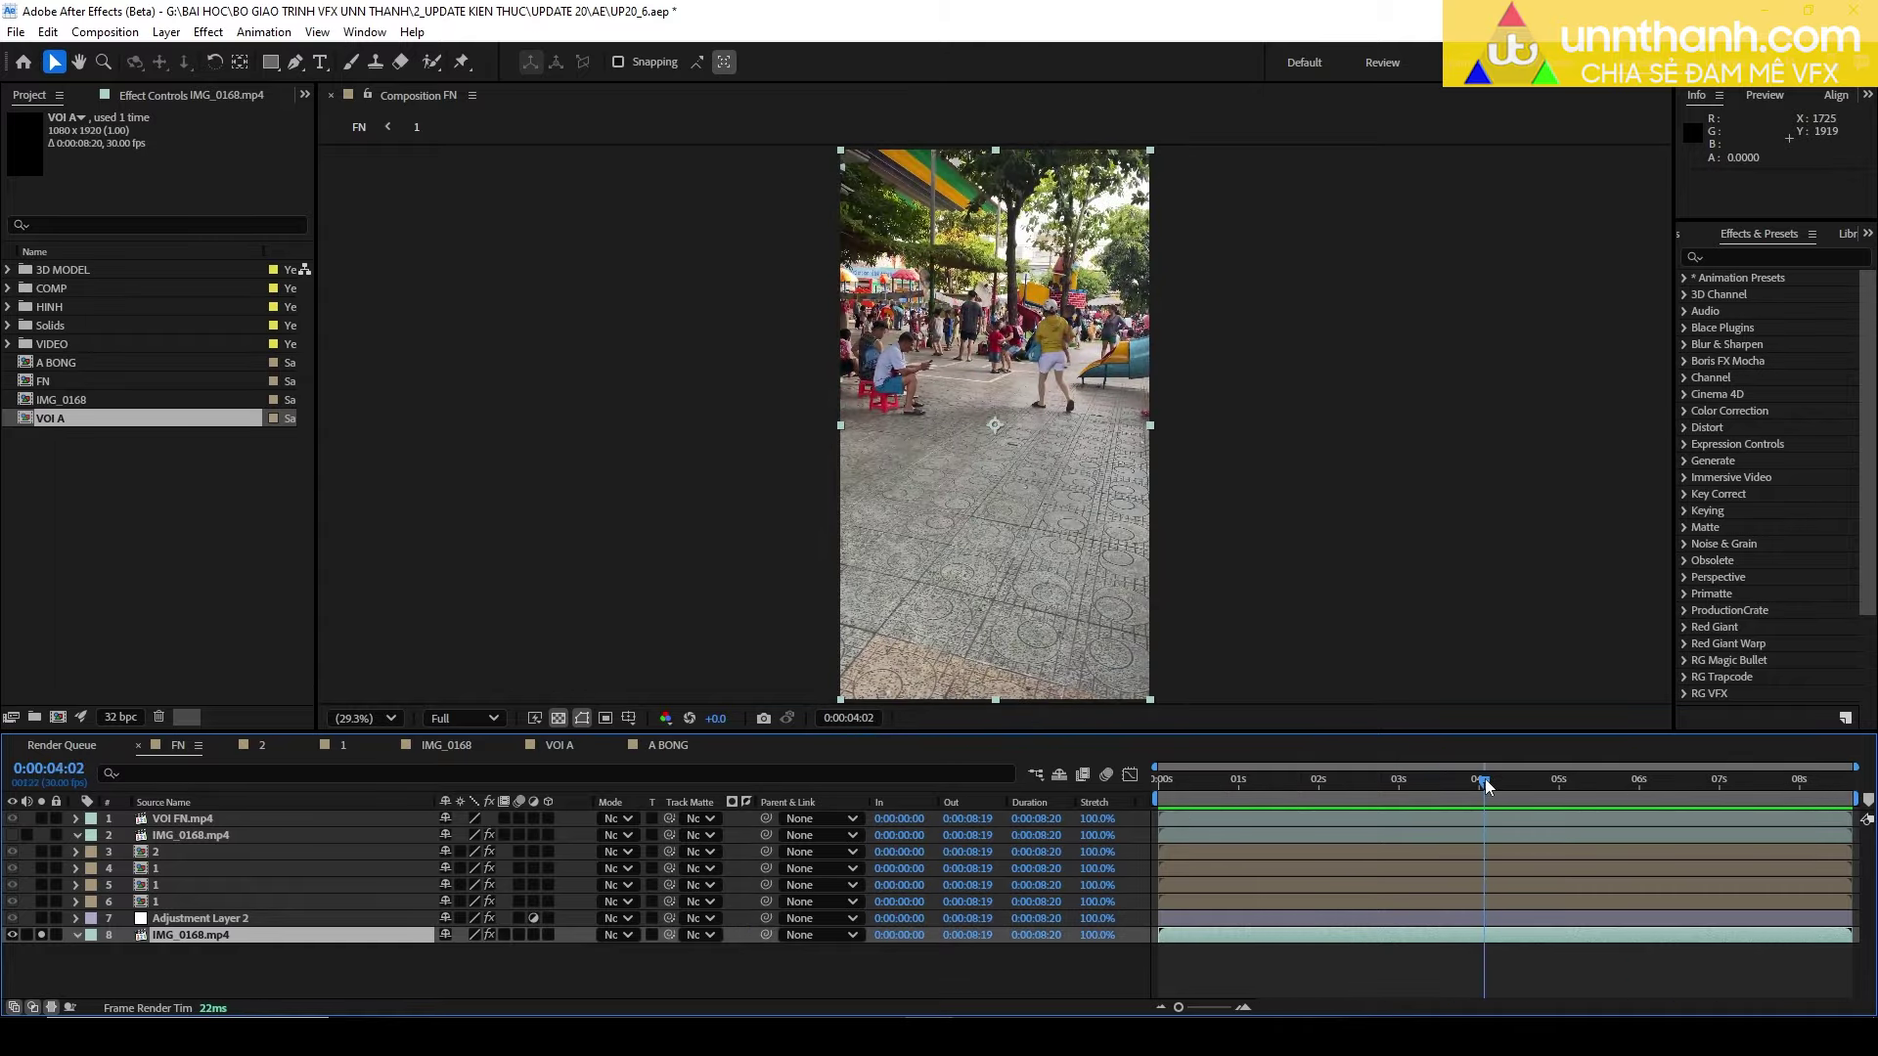
pyautogui.click(41, 935)
pyautogui.moveTo(1219, 776); pyautogui.dragTo(1450, 785)
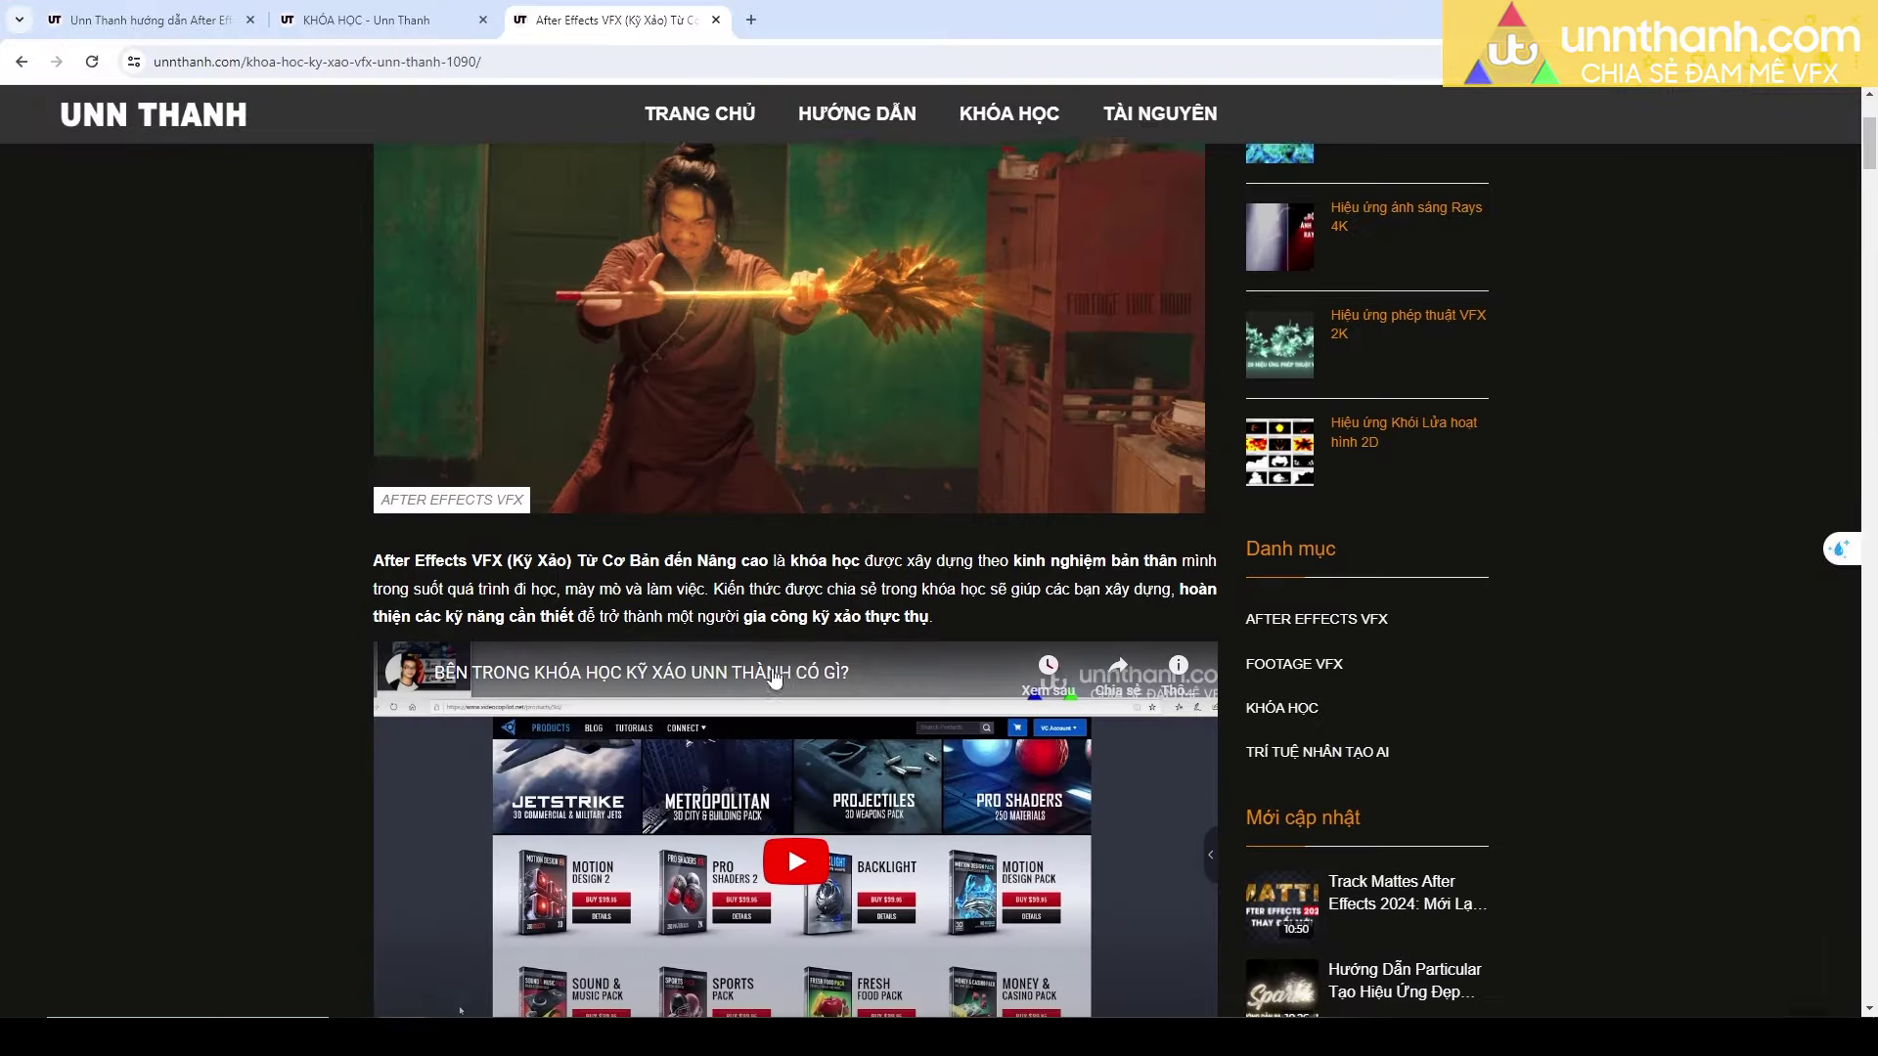
pyautogui.scroll(3, 774, 677)
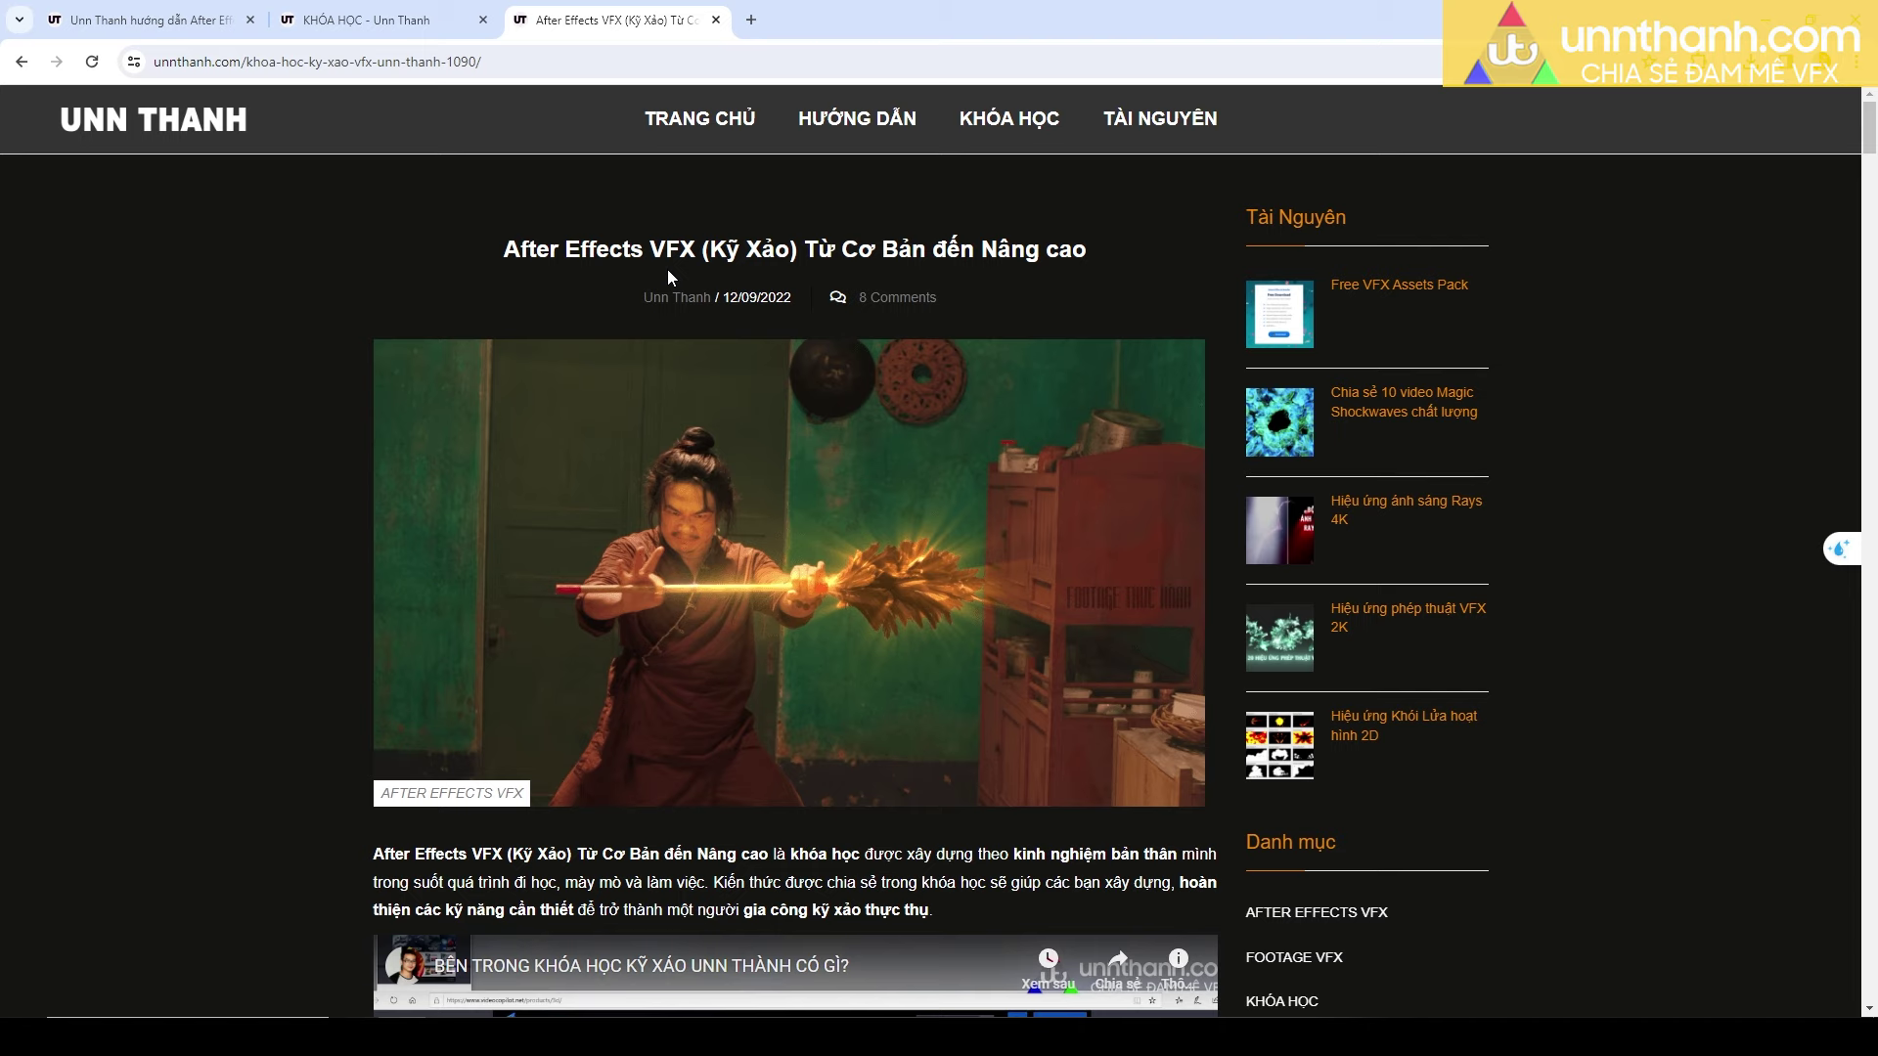
# Scroll the course post past the header image down to the 'Bạn sẽ học gì' topic list.
pyautogui.scroll(-7, 675, 313)
pyautogui.scroll(-6, 698, 433)
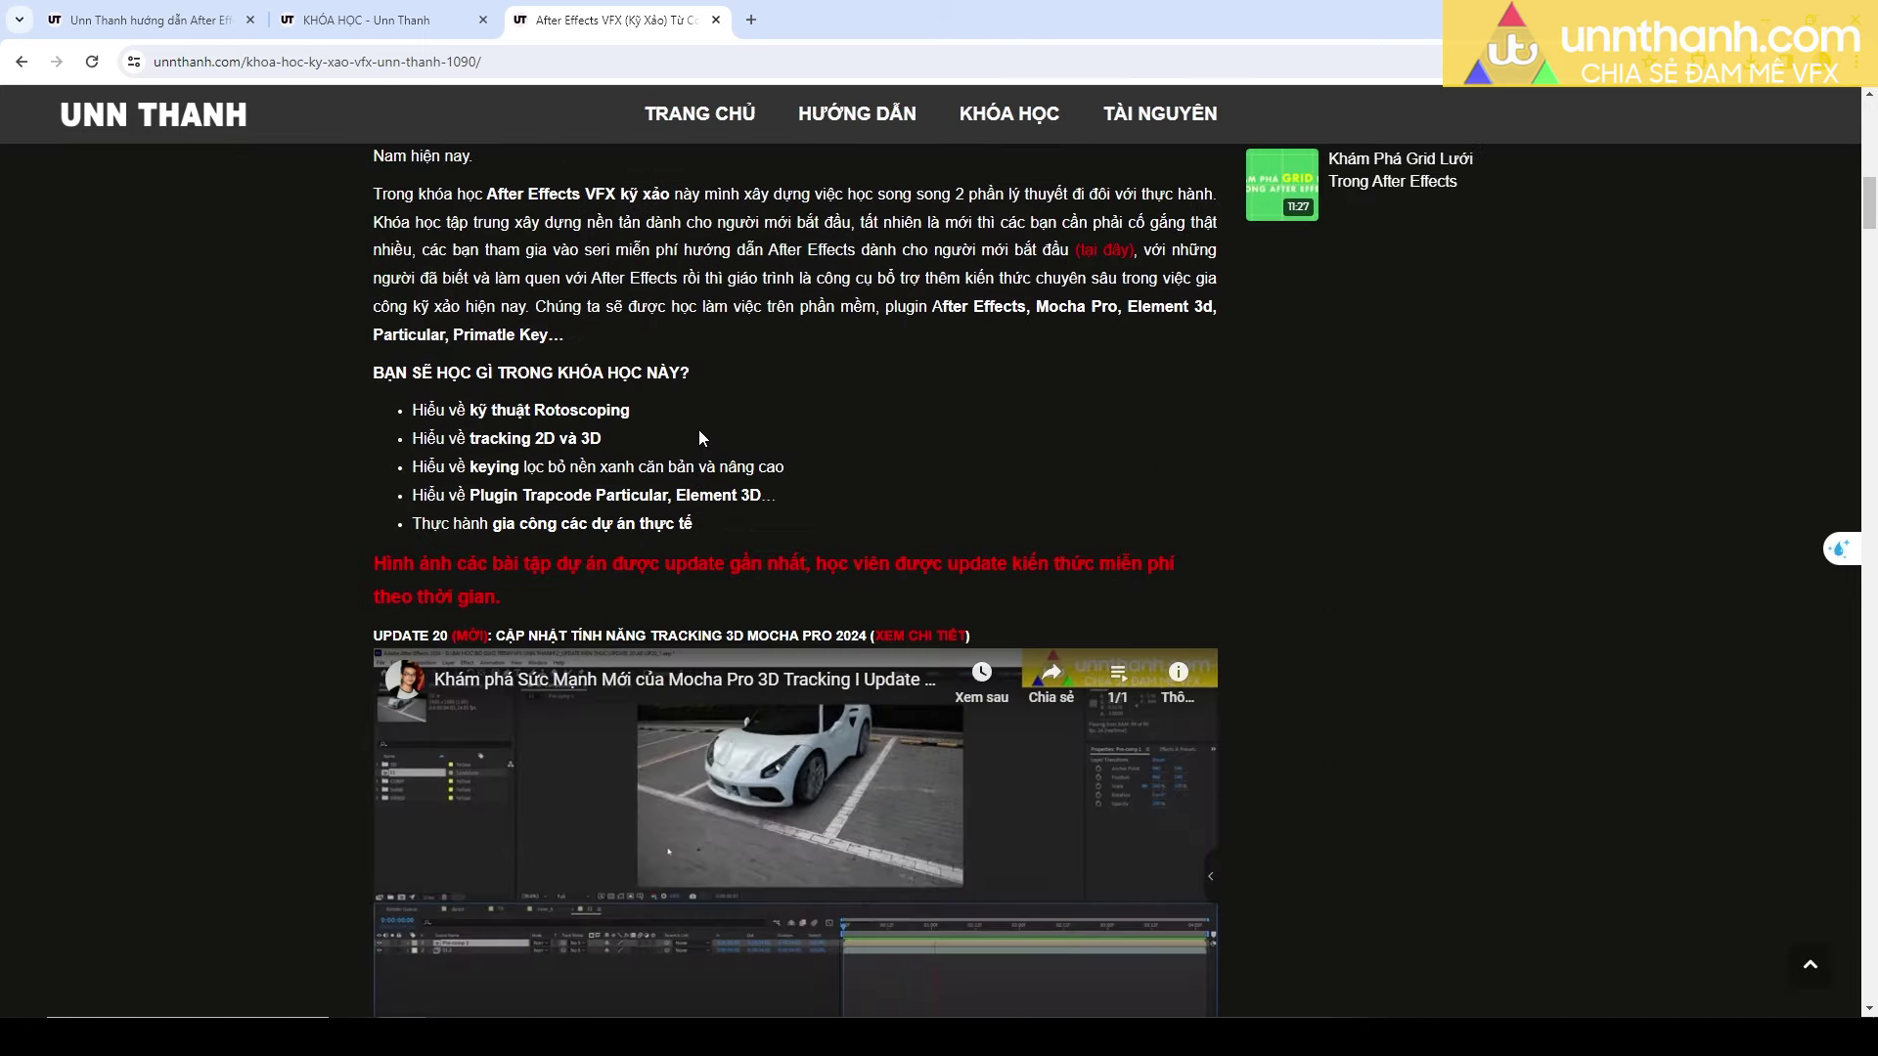
pyautogui.scroll(-3, 699, 438)
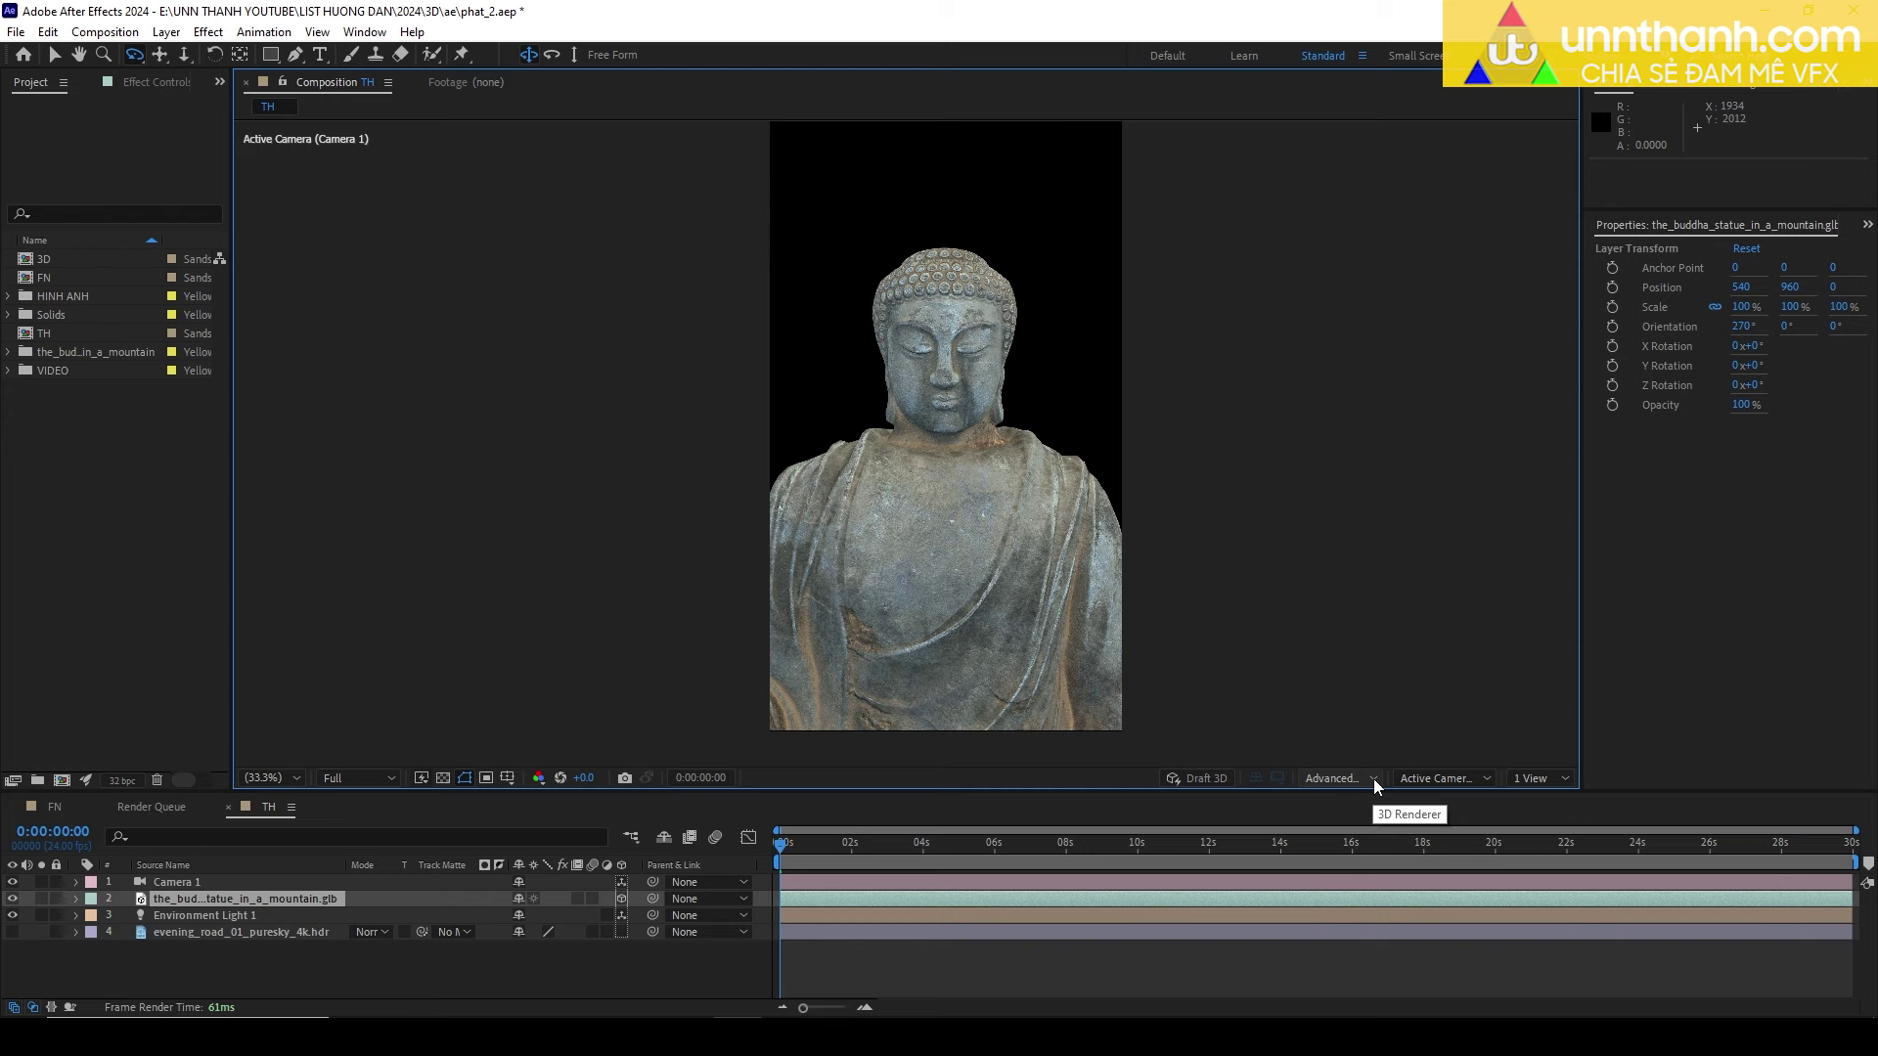
# Bring up TH's Advanced 3D renderer options and move the dialog aside to see the statue.
pyautogui.click(1373, 778)
pyautogui.click(1355, 869)
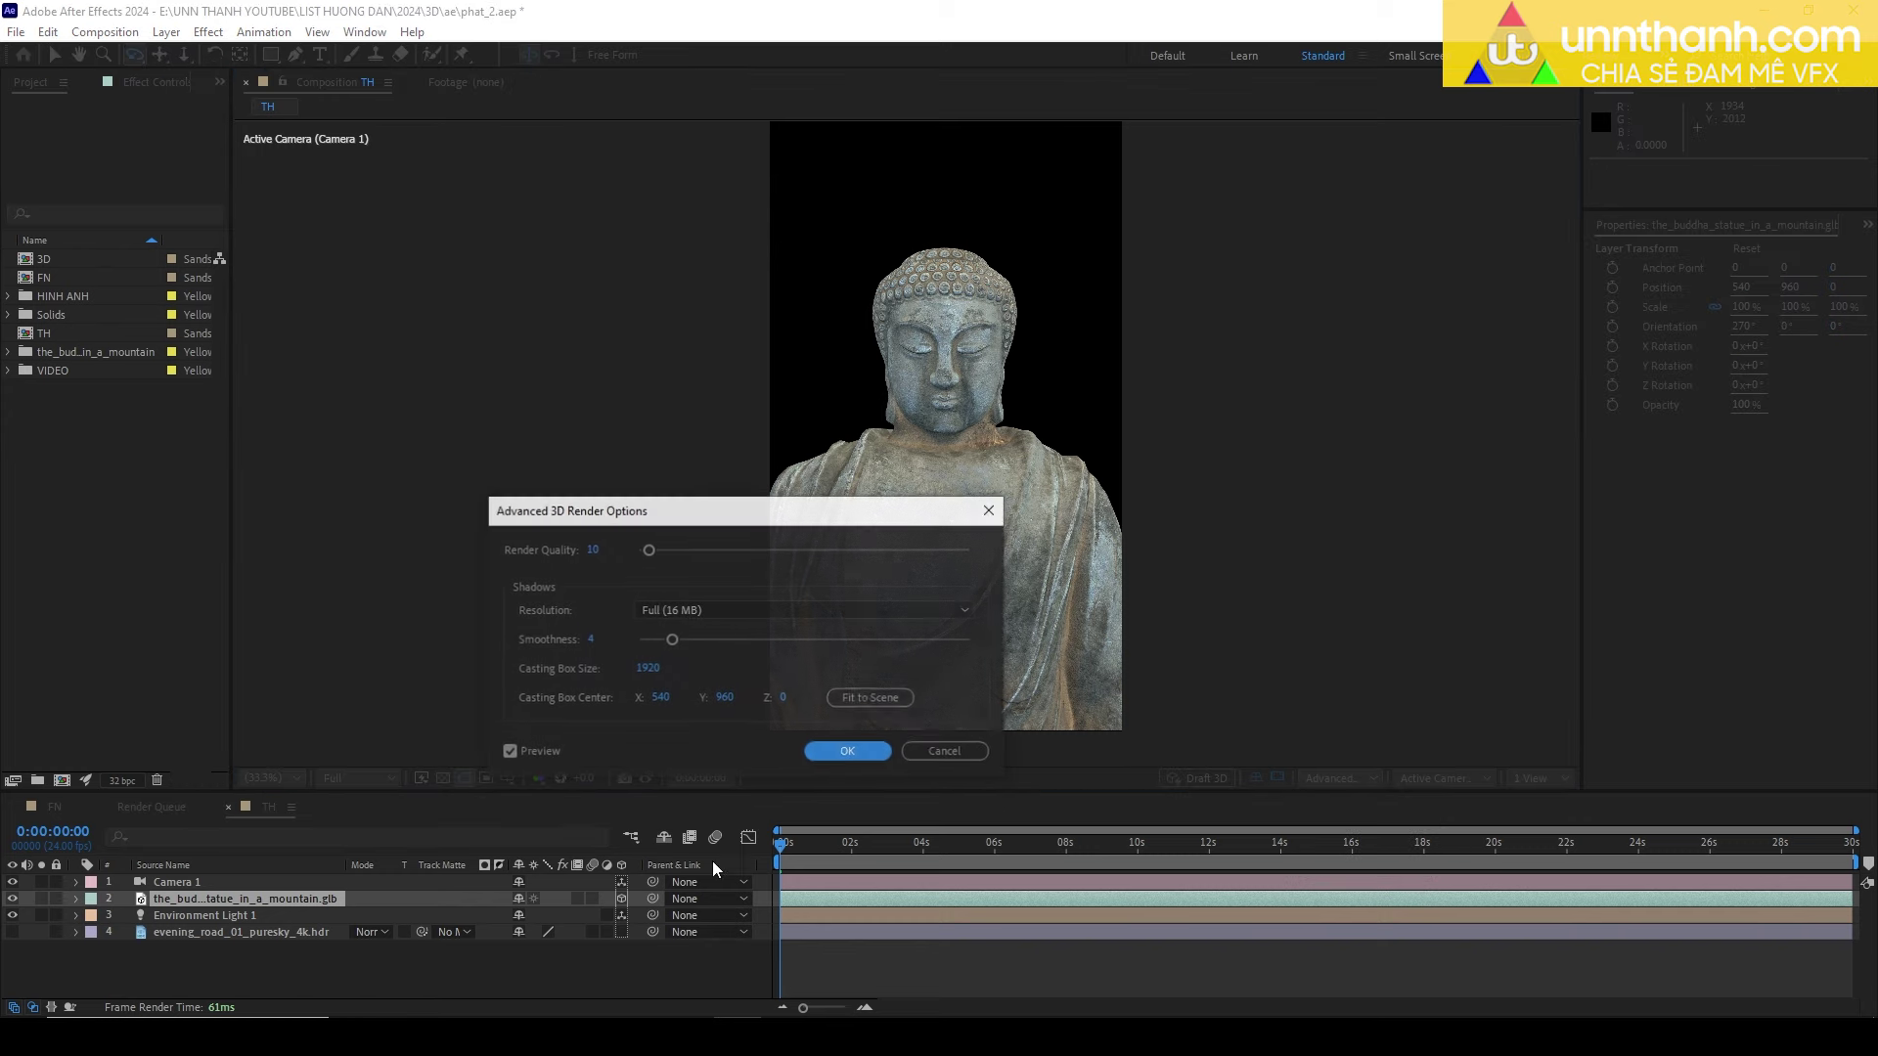
pyautogui.moveTo(594, 511); pyautogui.dragTo(1239, 415)
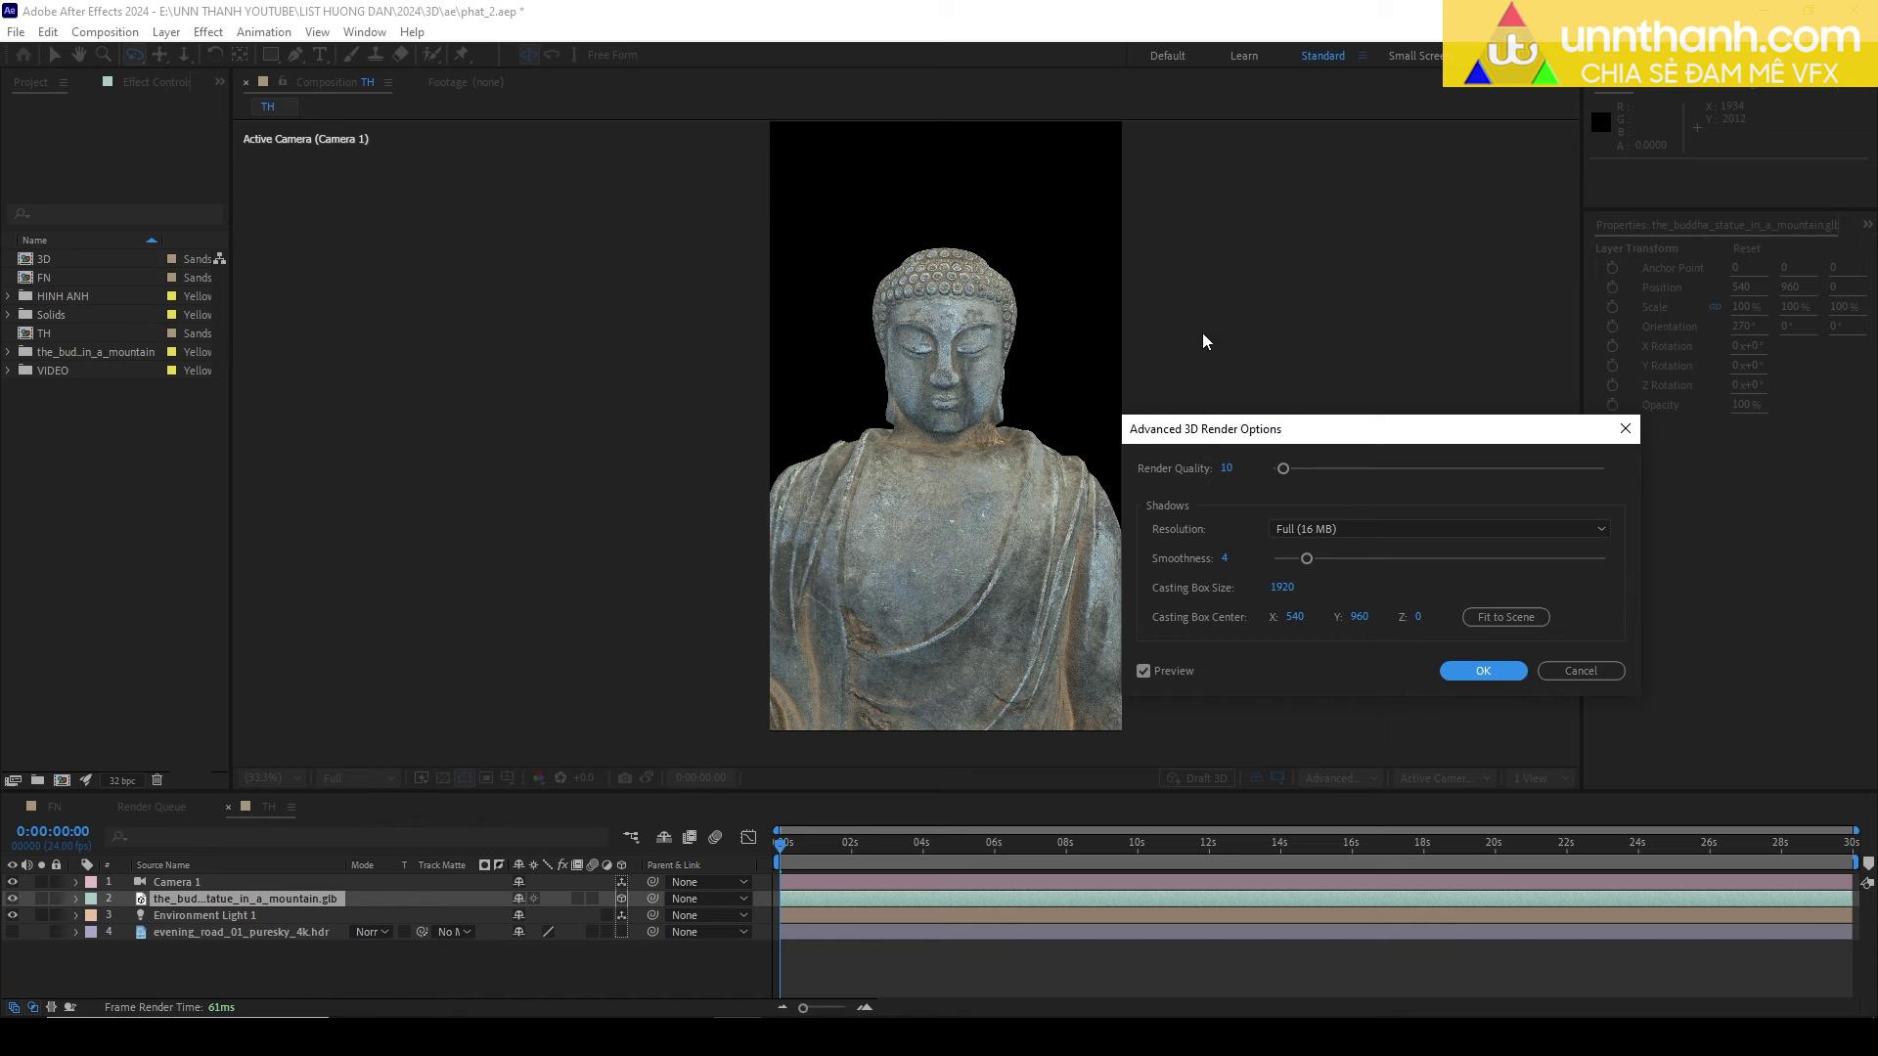
# Set Render Quality to 10 and Shadows Resolution to Half (2 MB).
pyautogui.click(1229, 470)
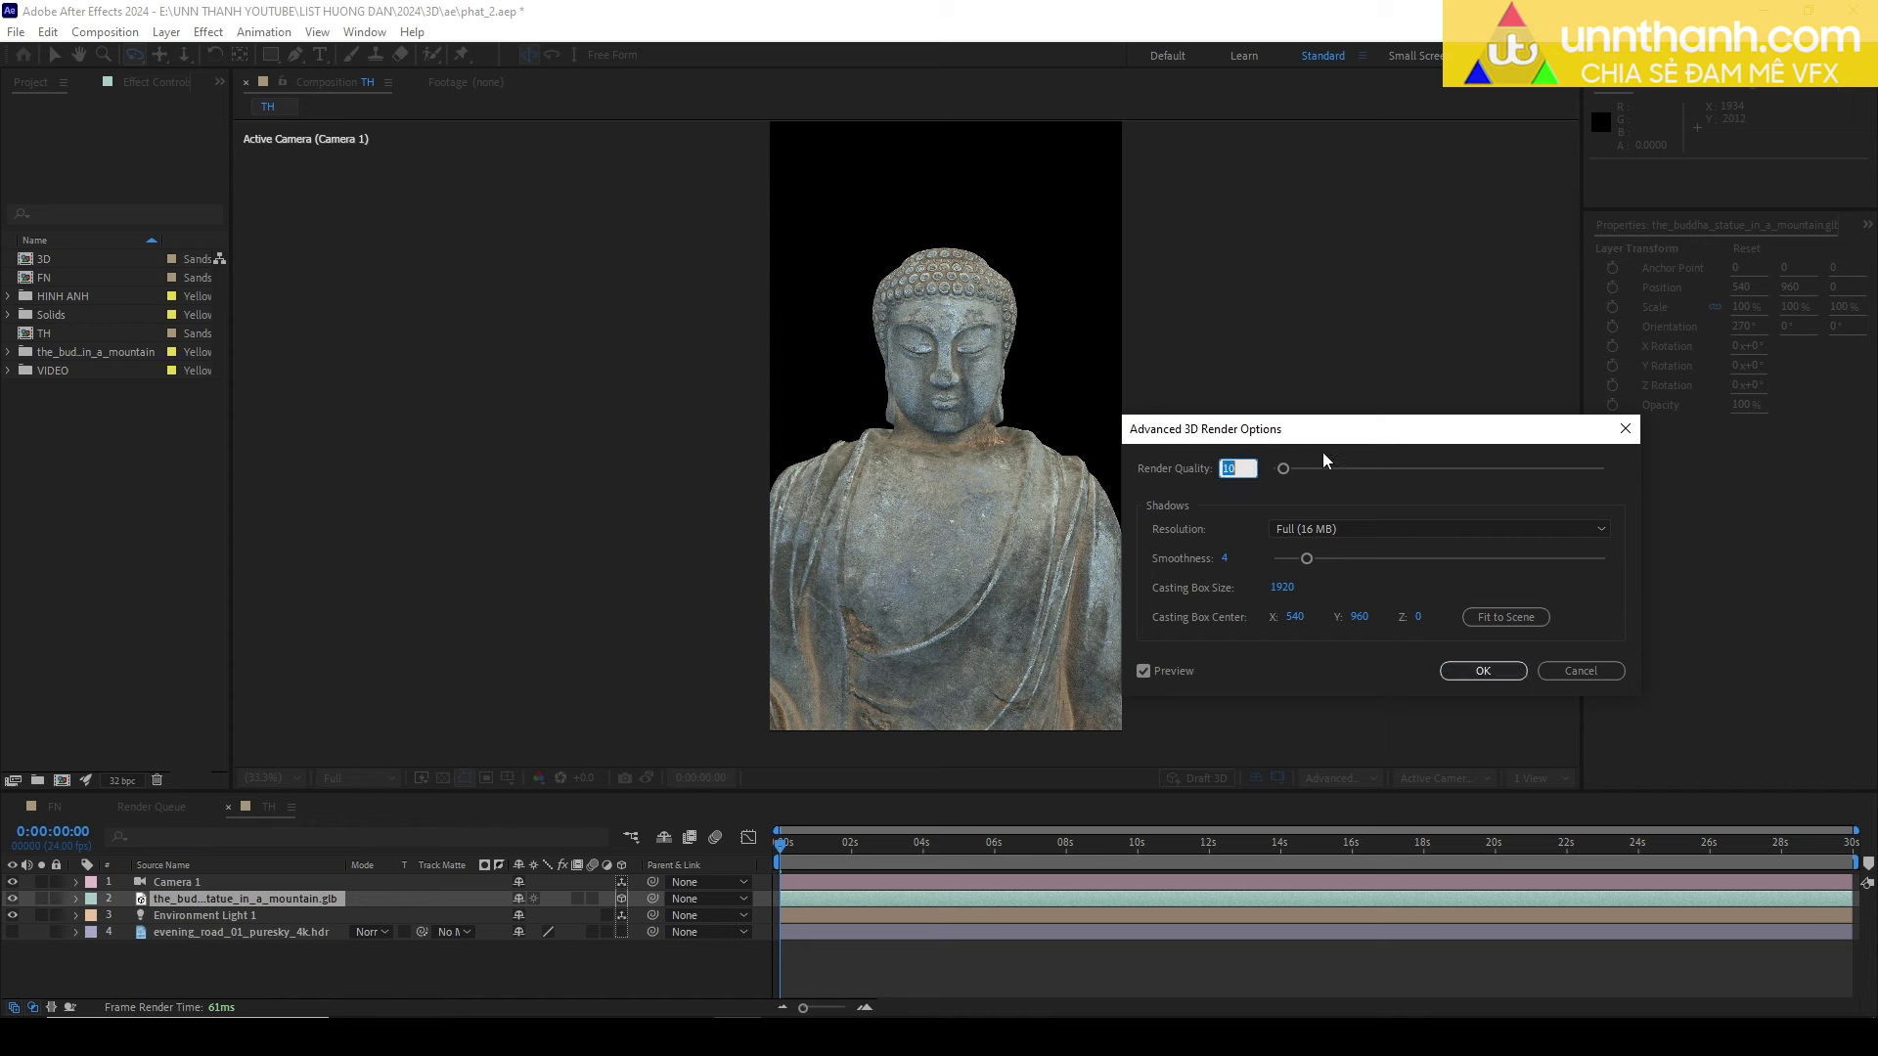
pyautogui.write('100')
pyautogui.click(1328, 529)
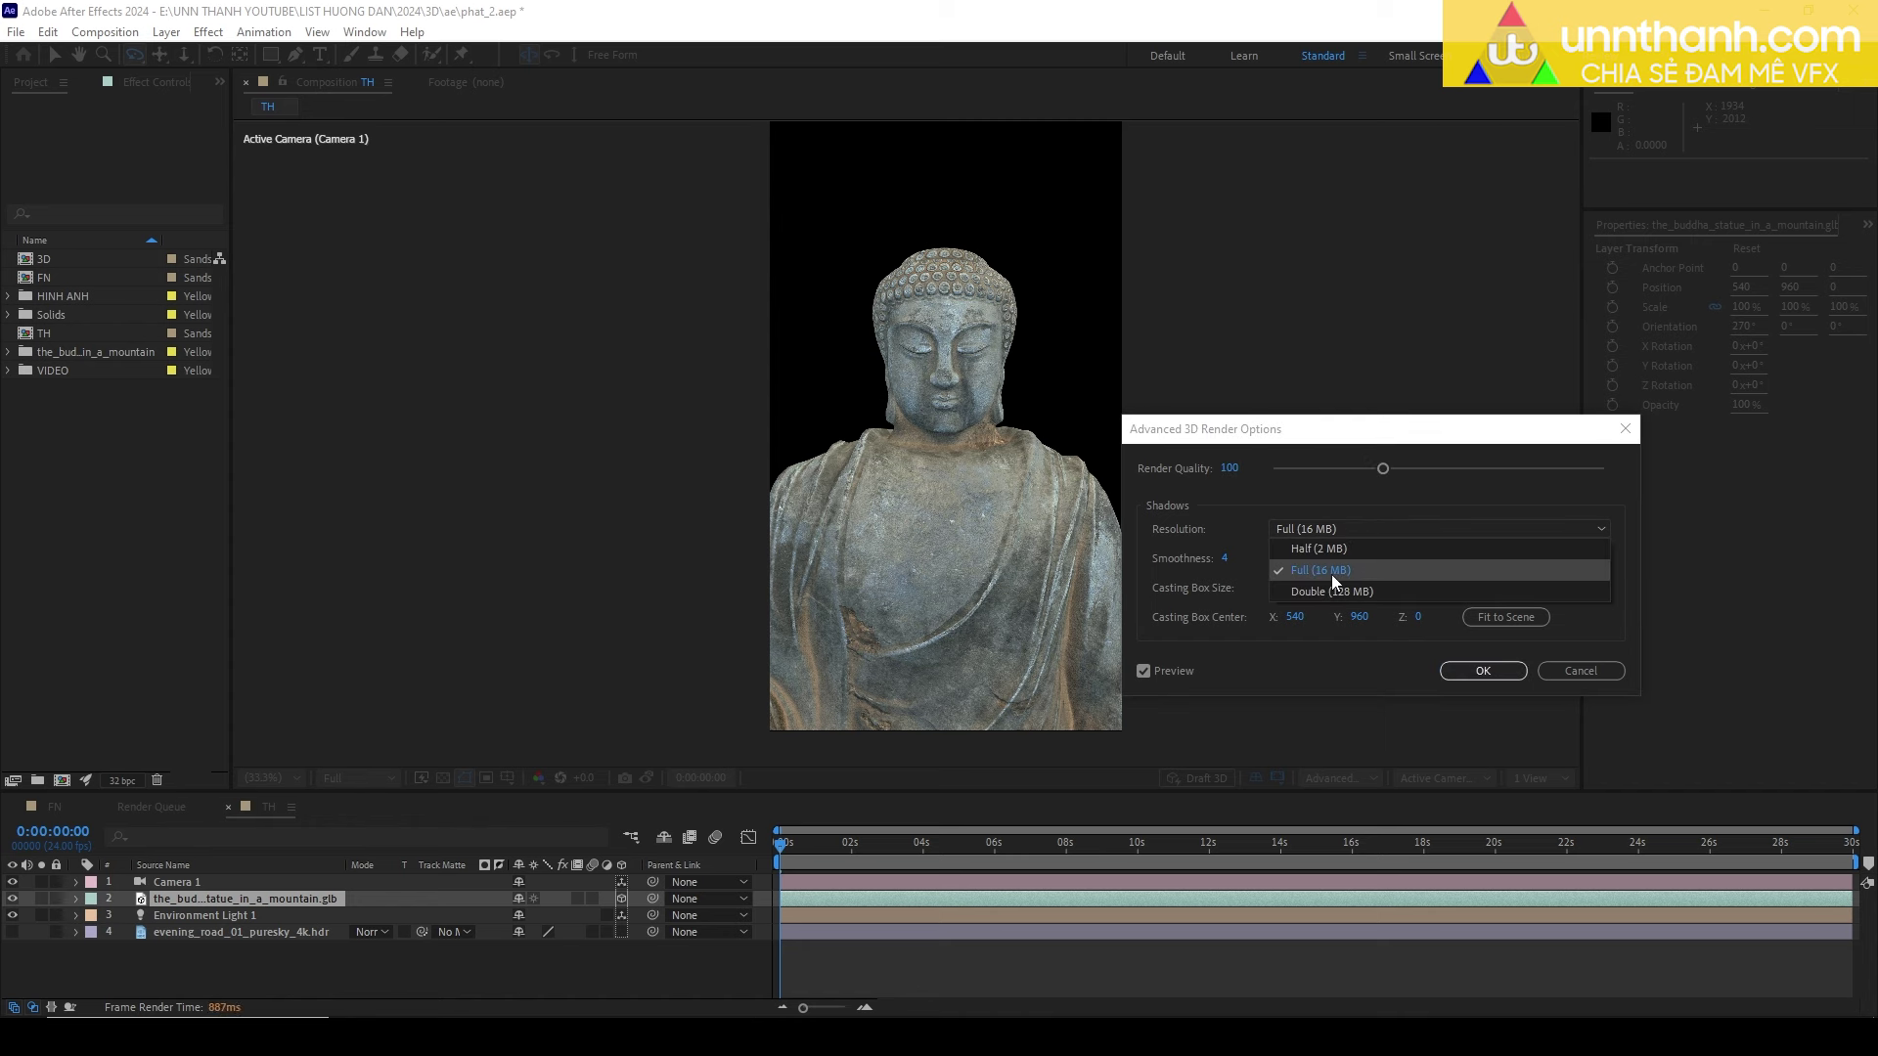
pyautogui.click(1332, 576)
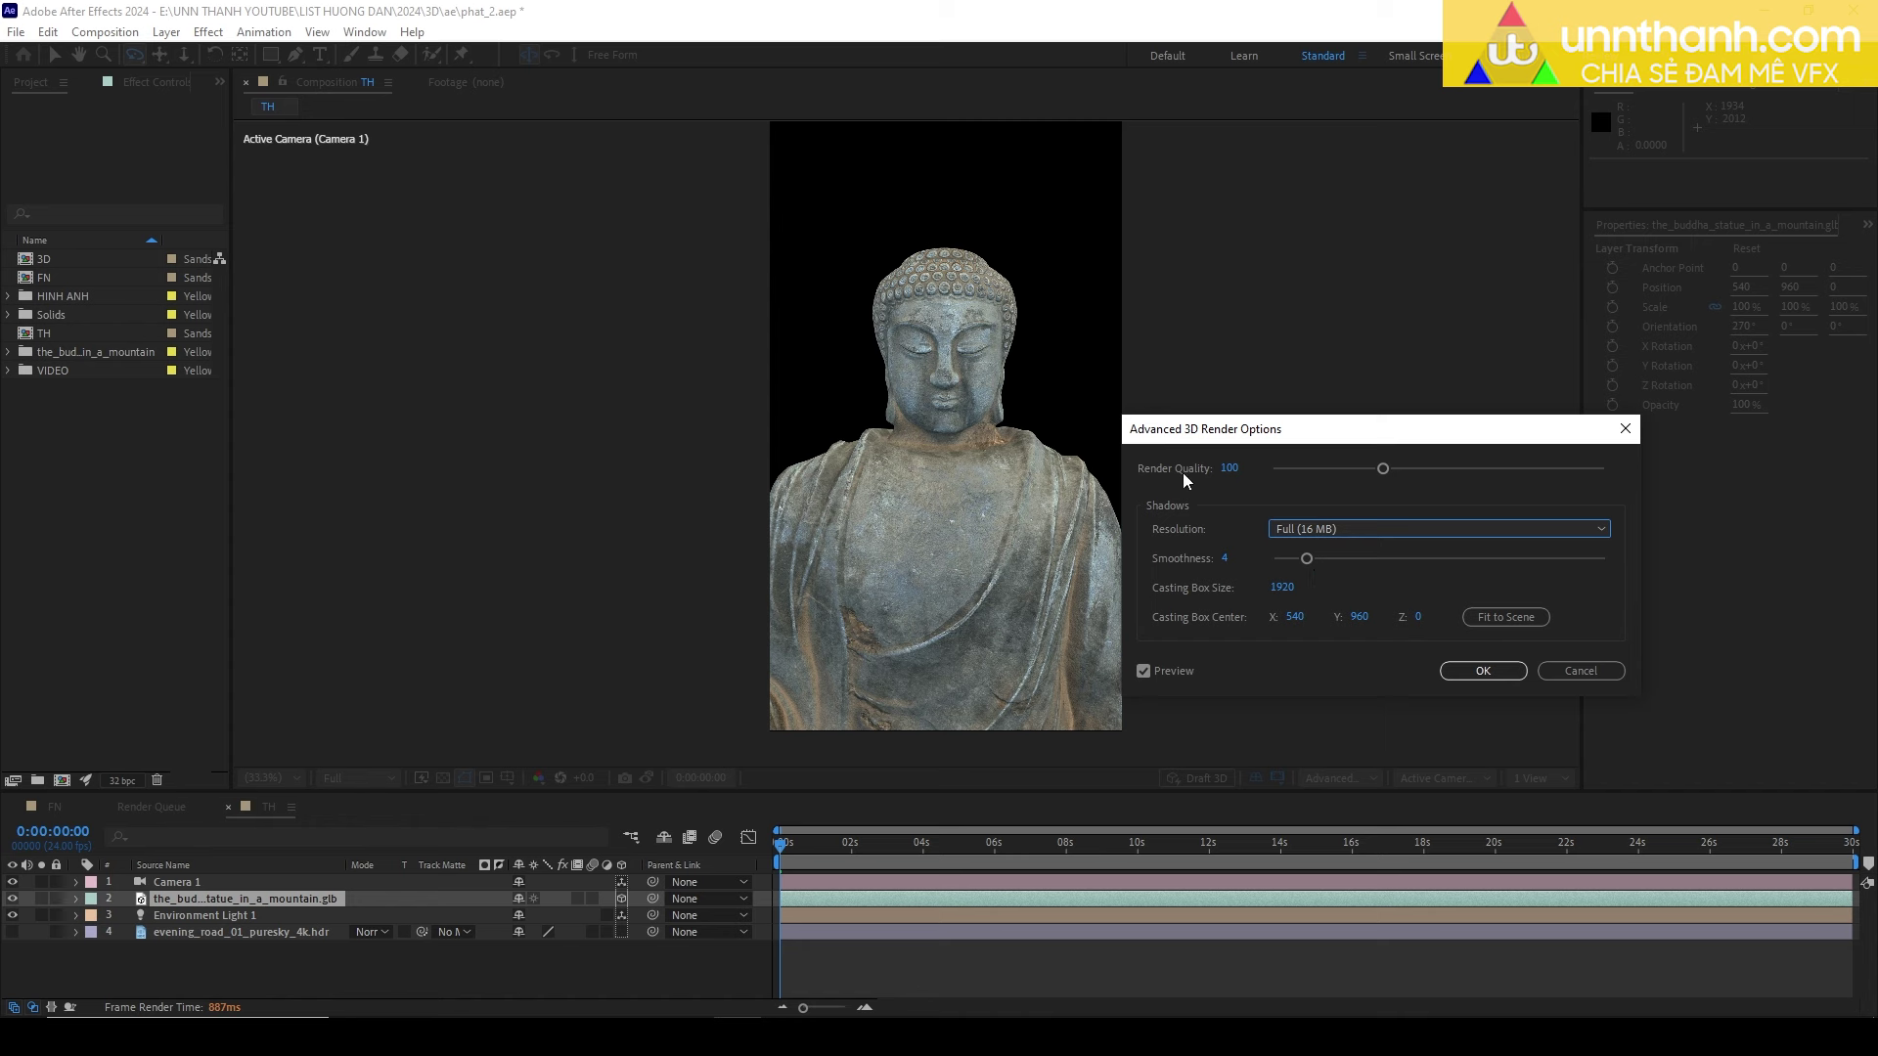
pyautogui.click(1225, 468)
pyautogui.write('1')
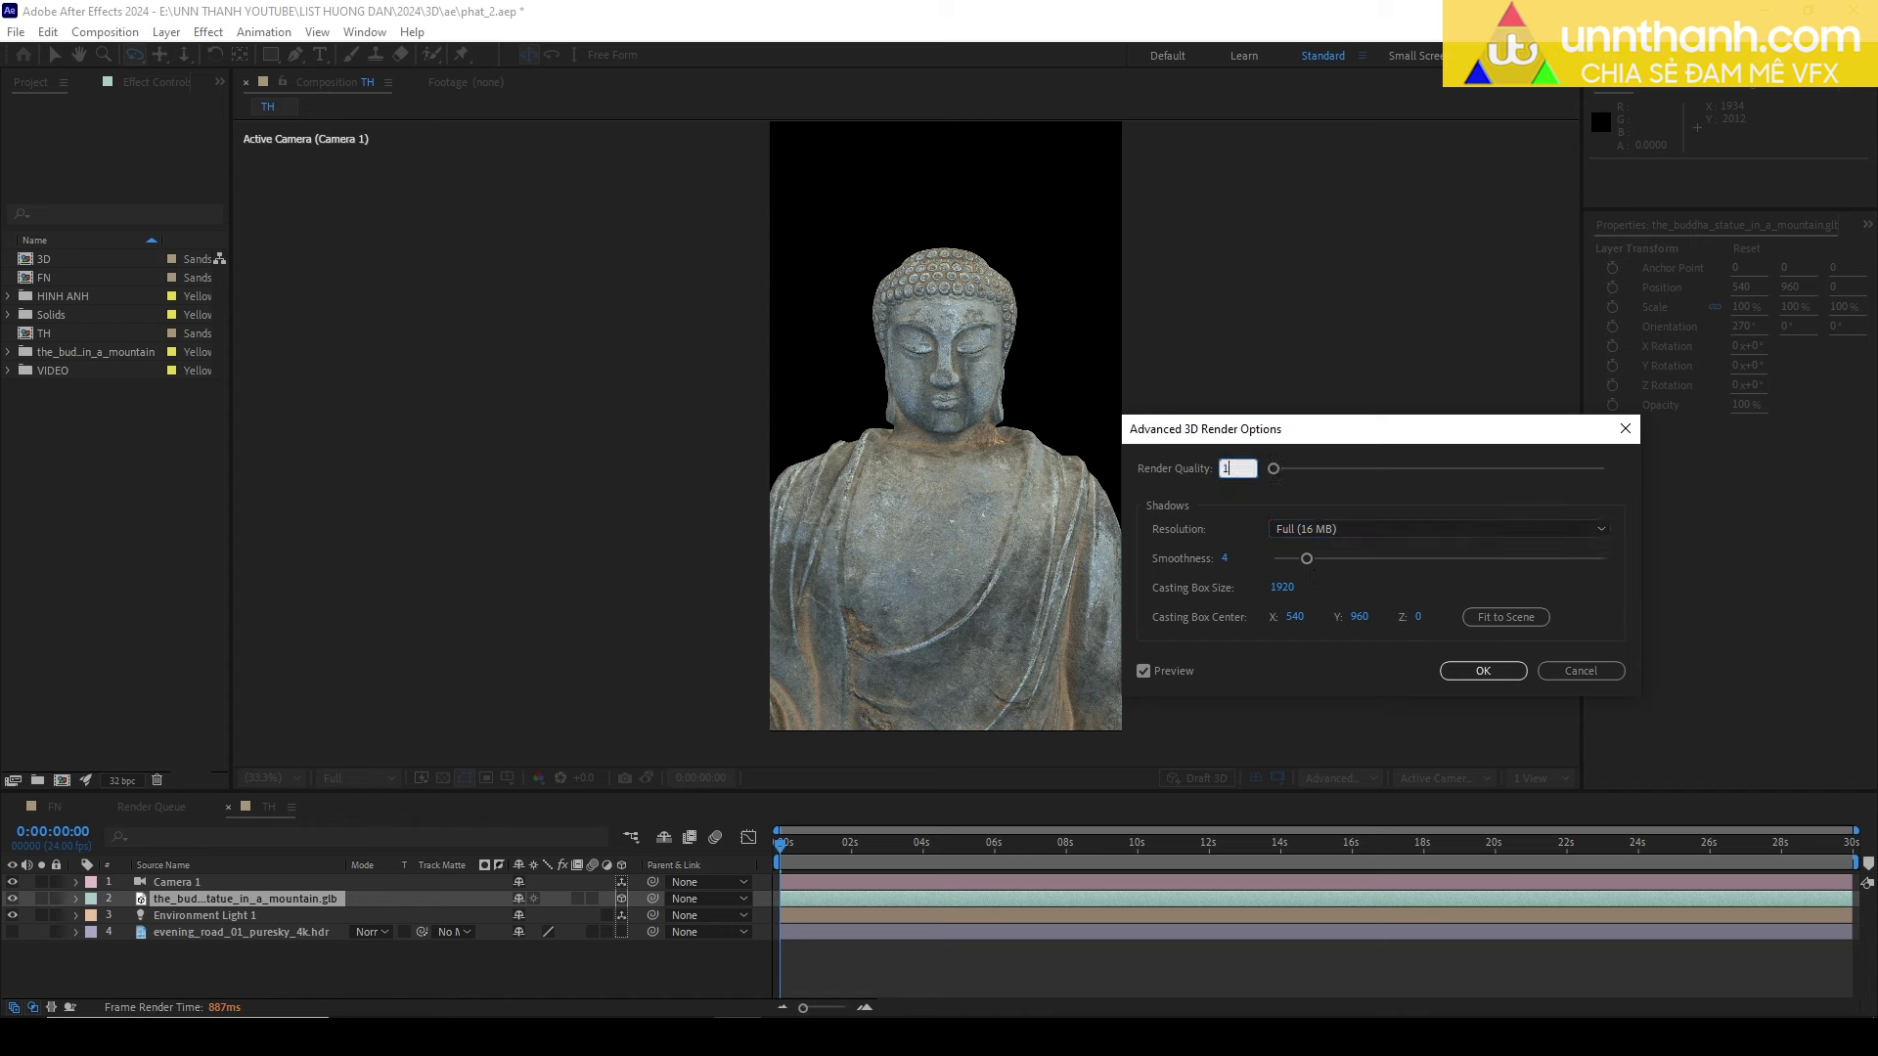
pyautogui.click(1217, 496)
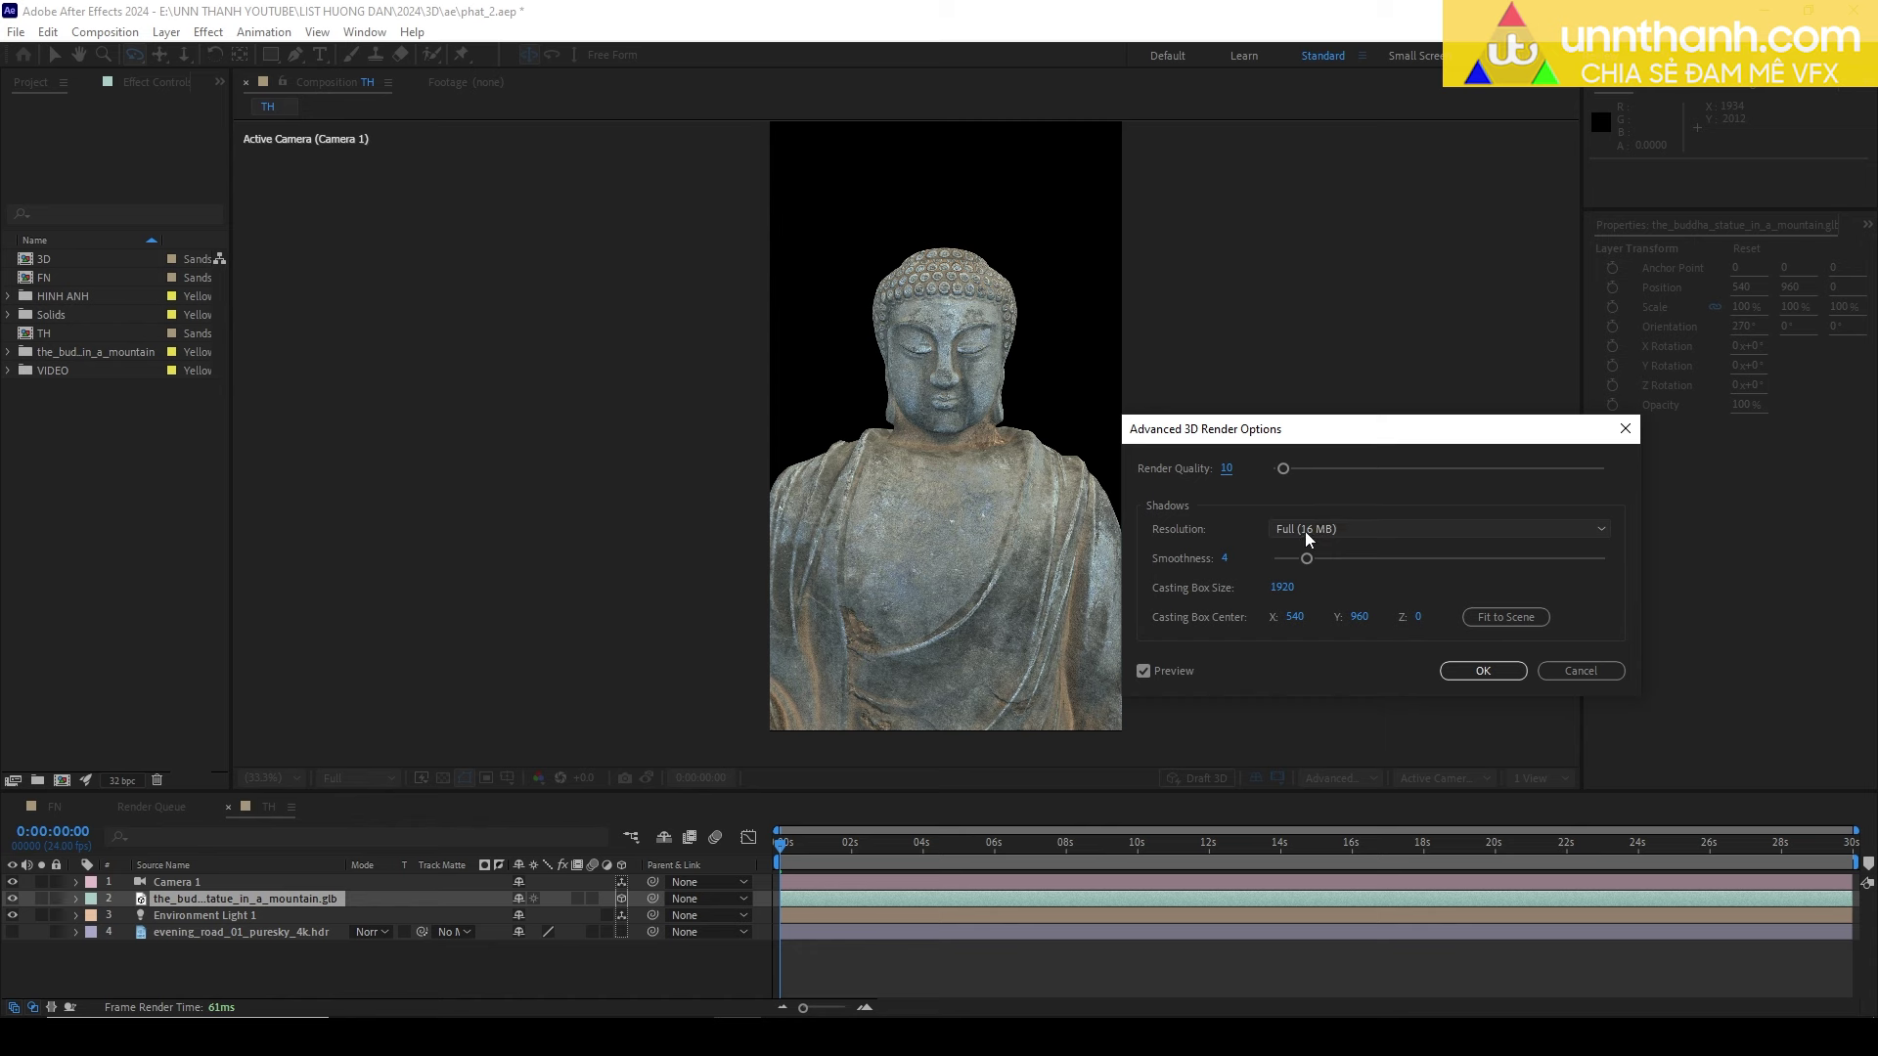
pyautogui.click(1323, 531)
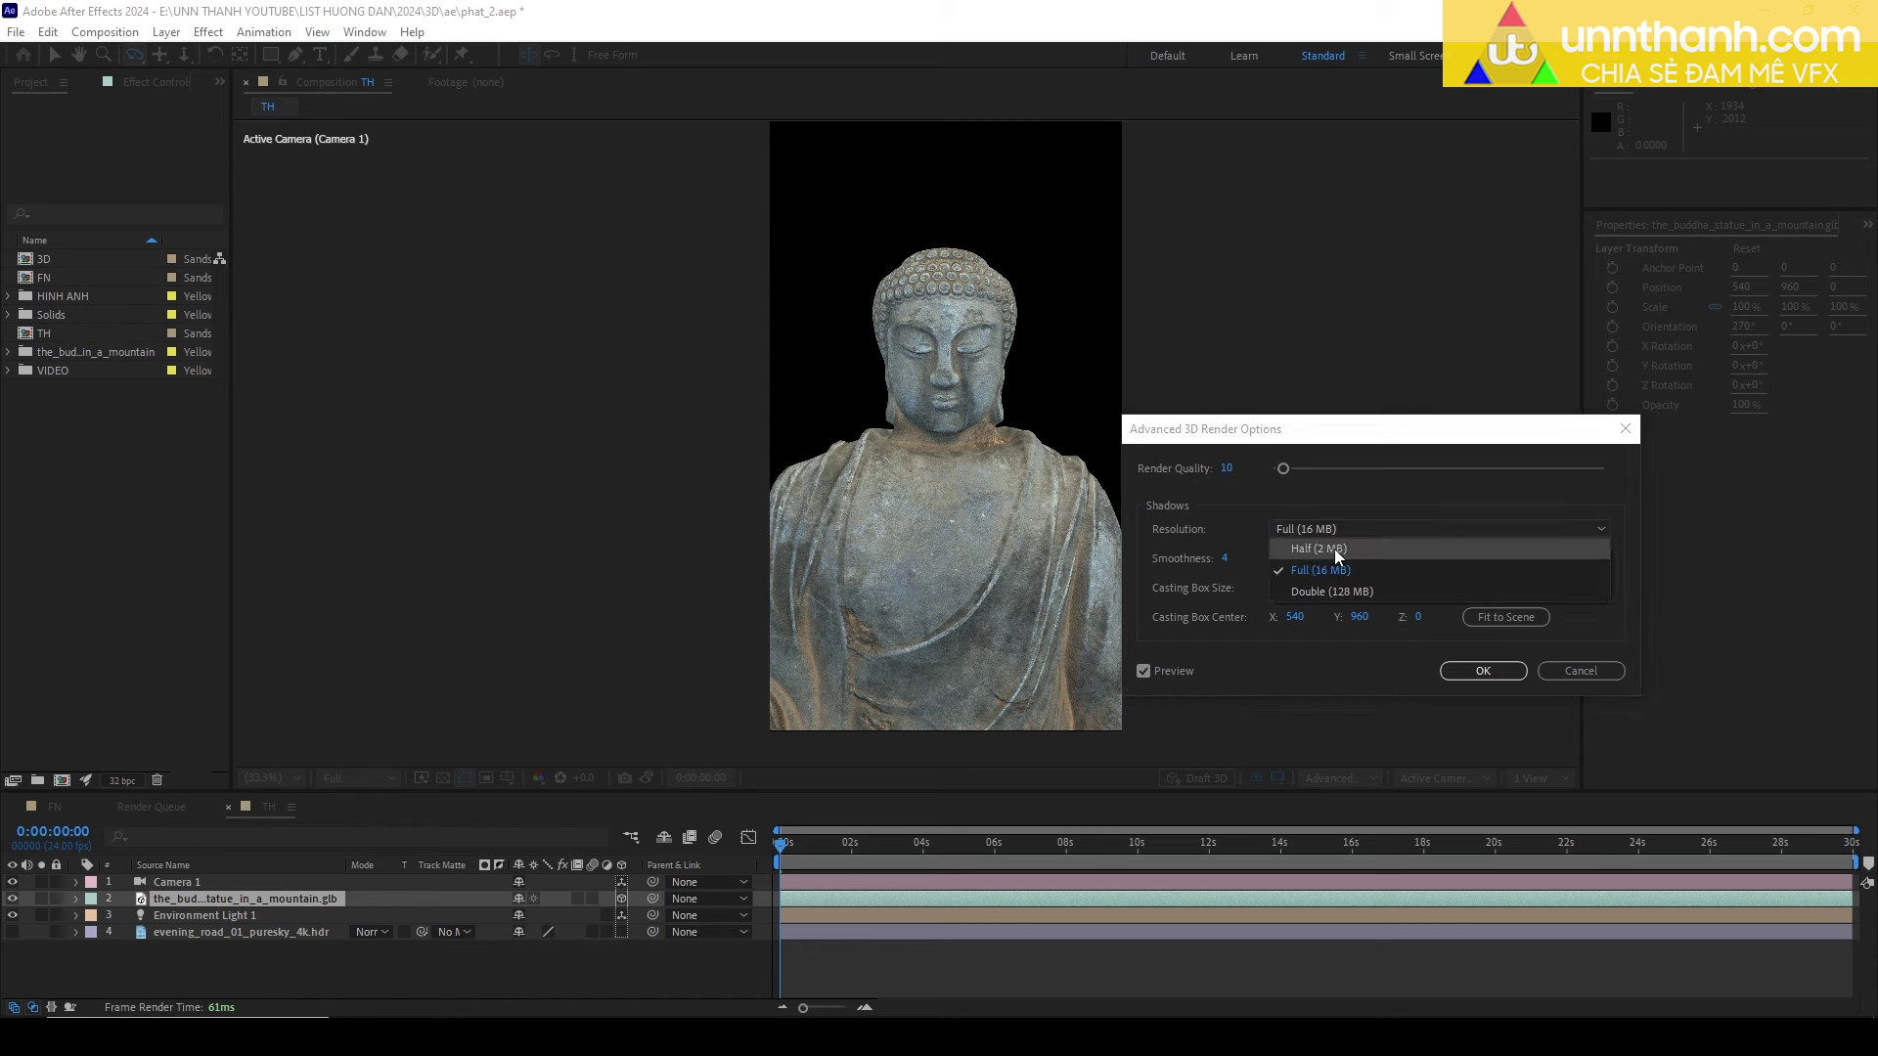
pyautogui.click(1334, 549)
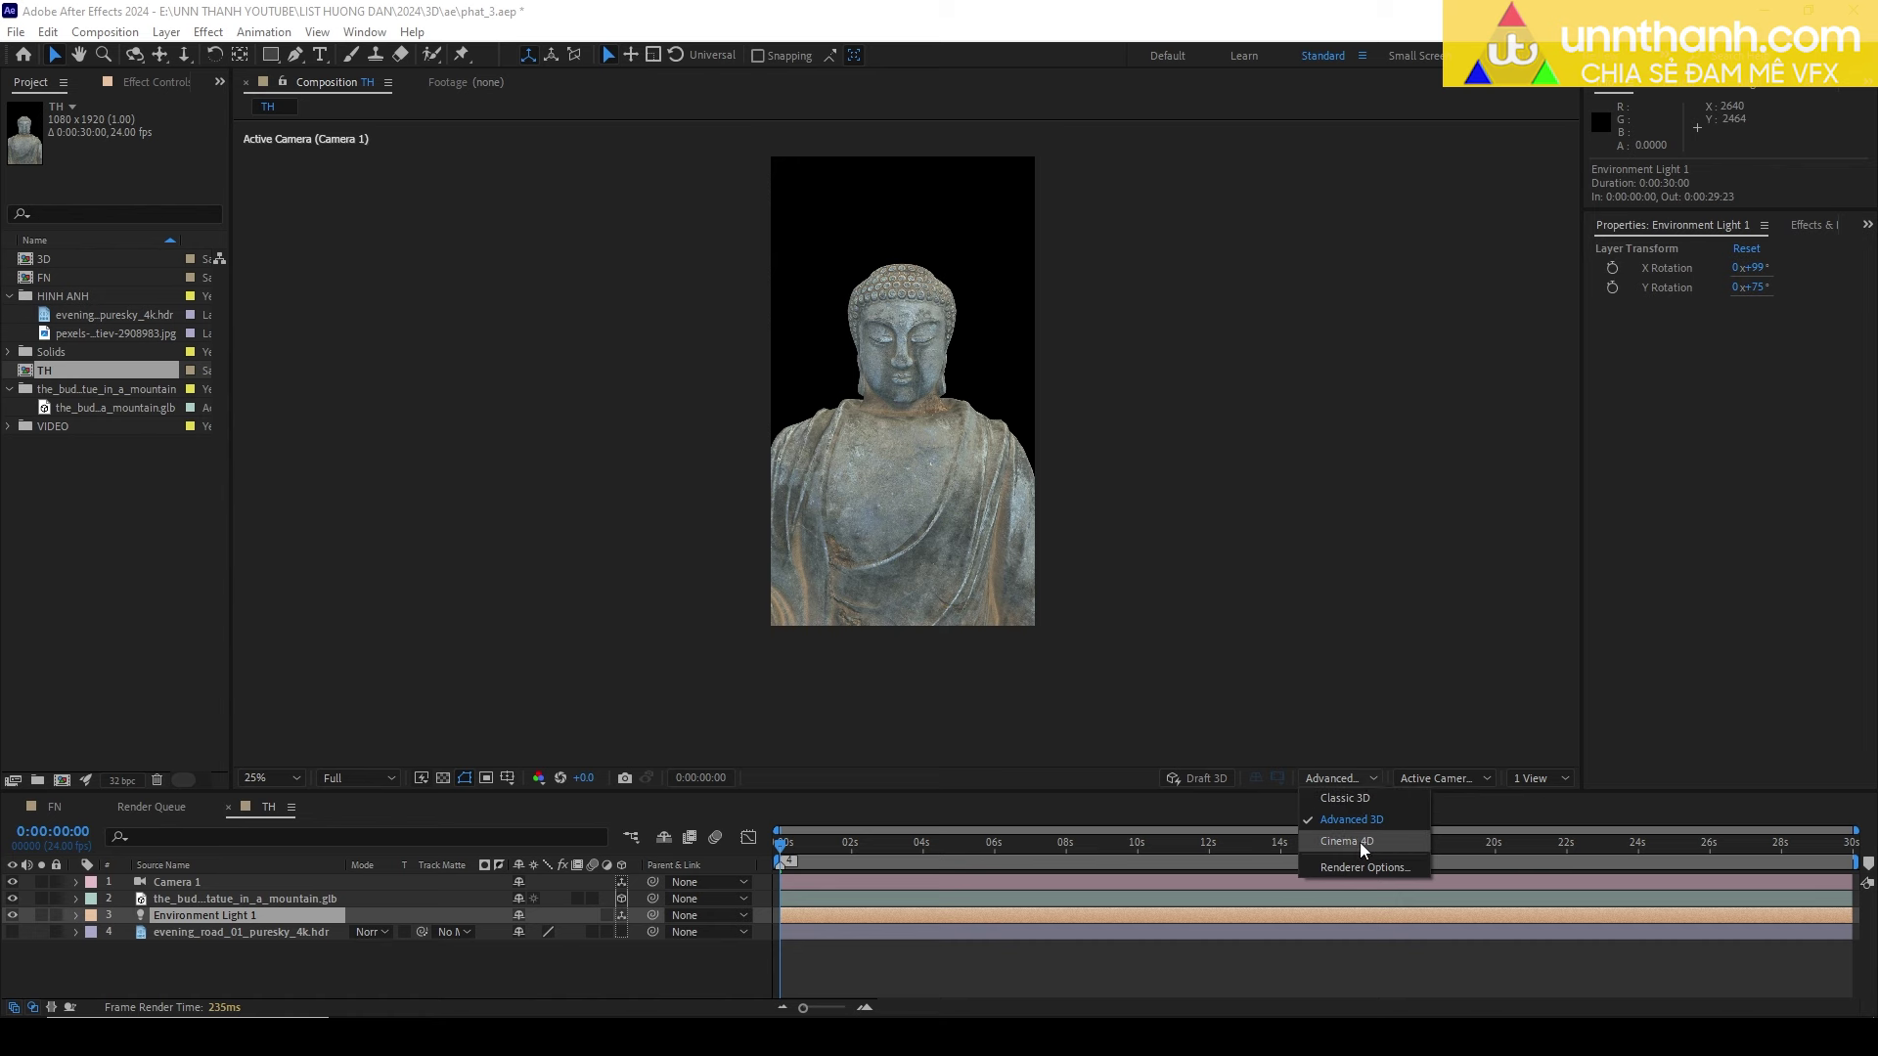
# Drag the pexels cloud jpg into TH as the top layer and switch it to 3D.
pyautogui.click(487, 954)
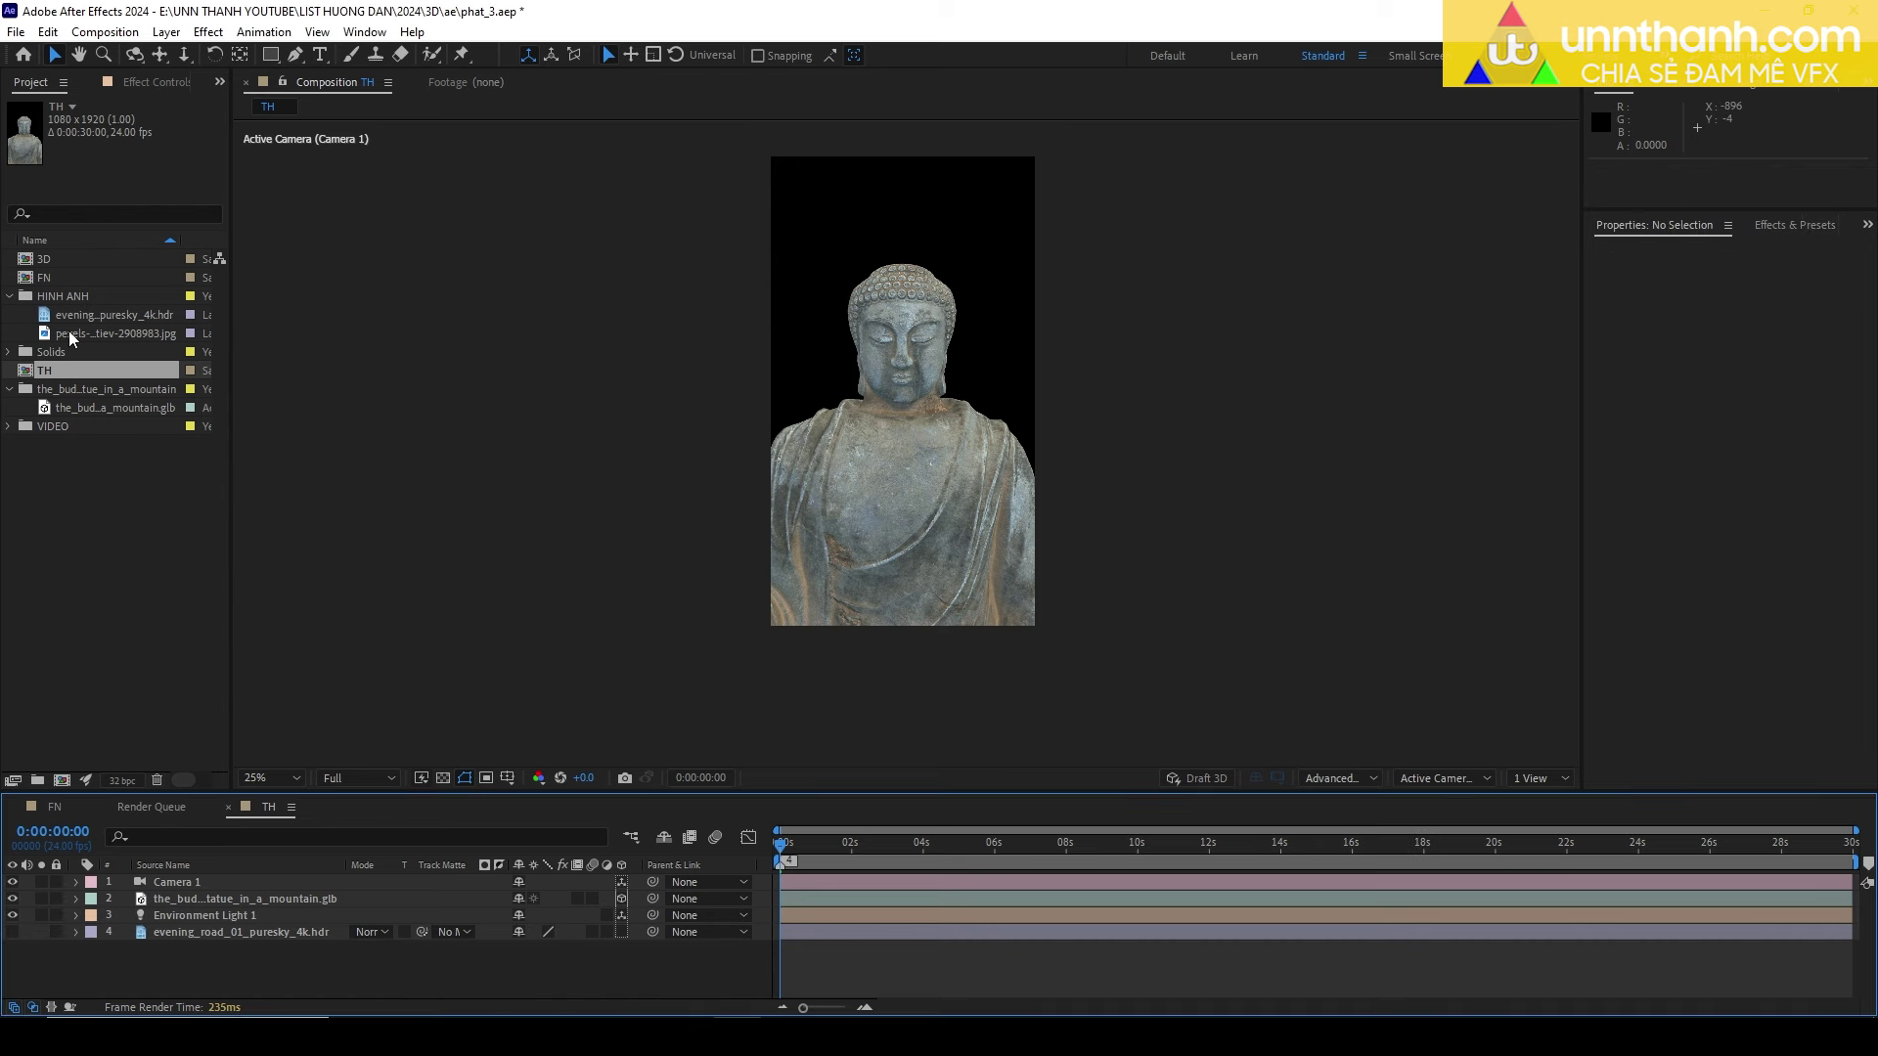
pyautogui.moveTo(68, 333); pyautogui.dragTo(857, 324)
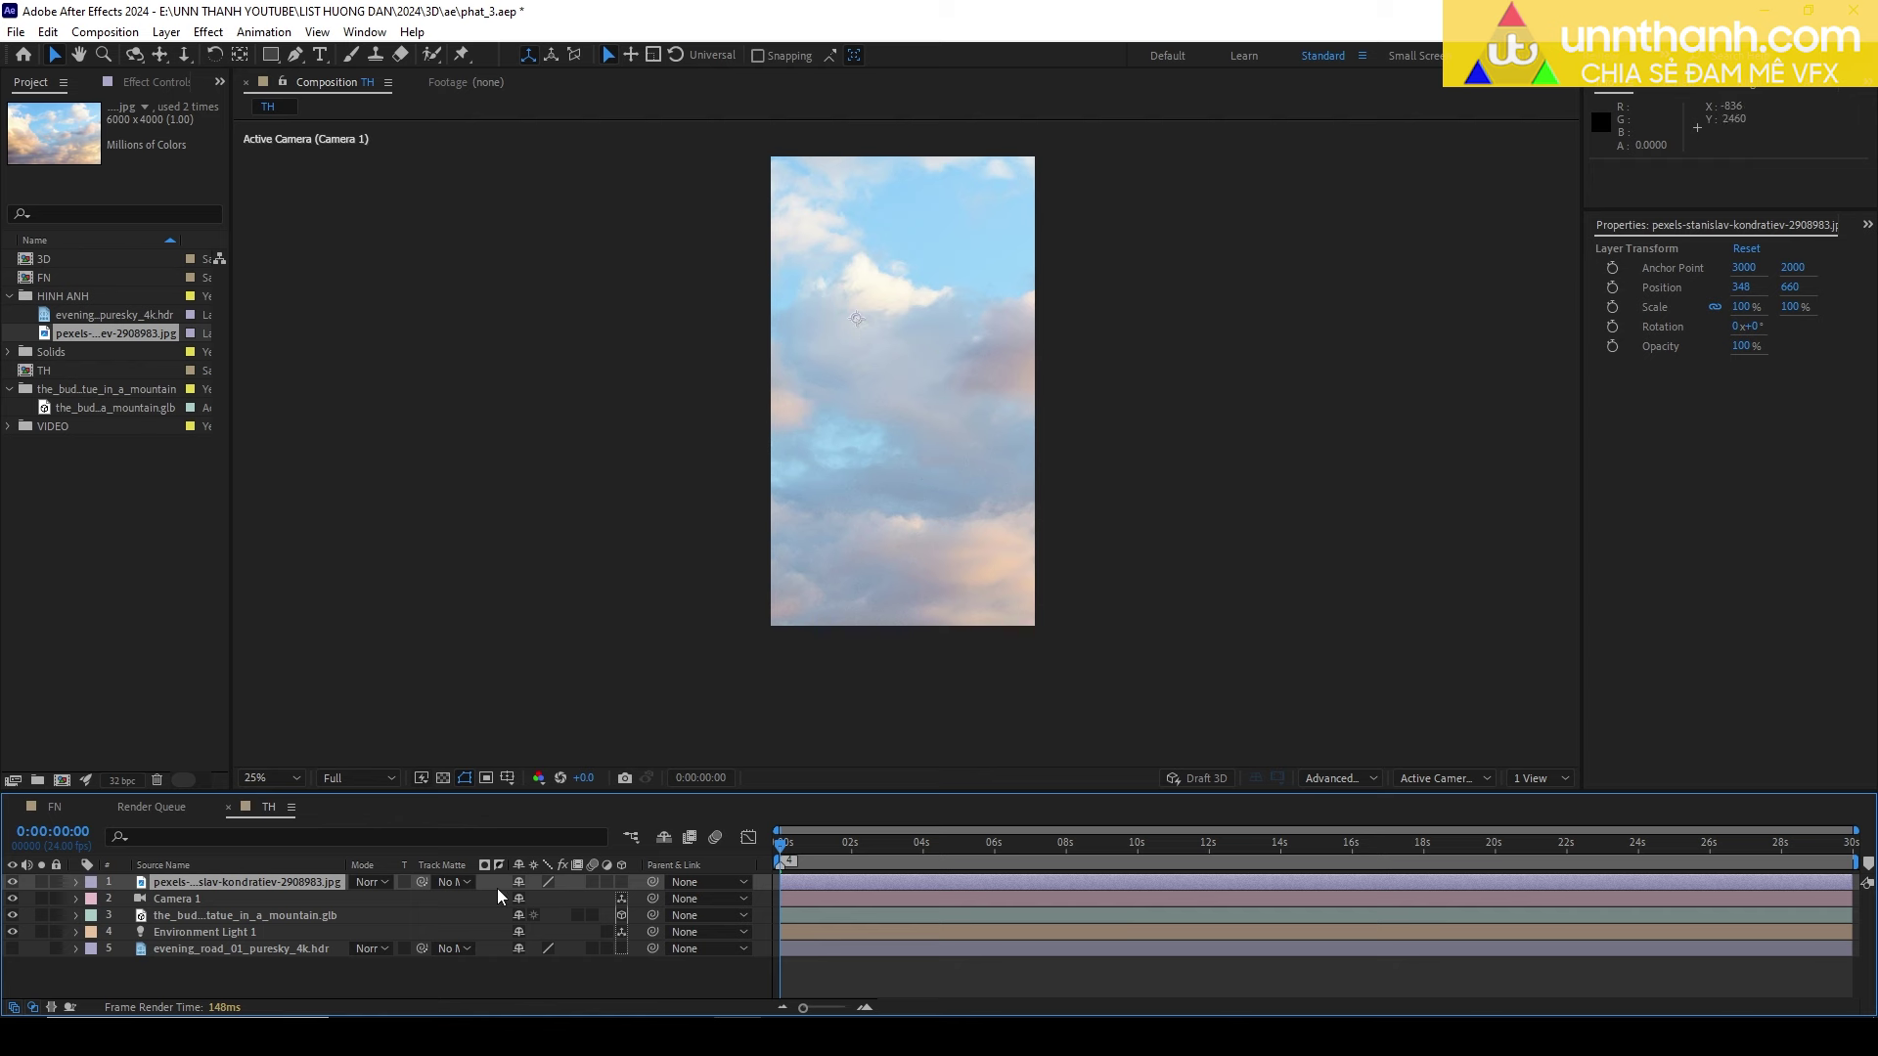
pyautogui.click(620, 881)
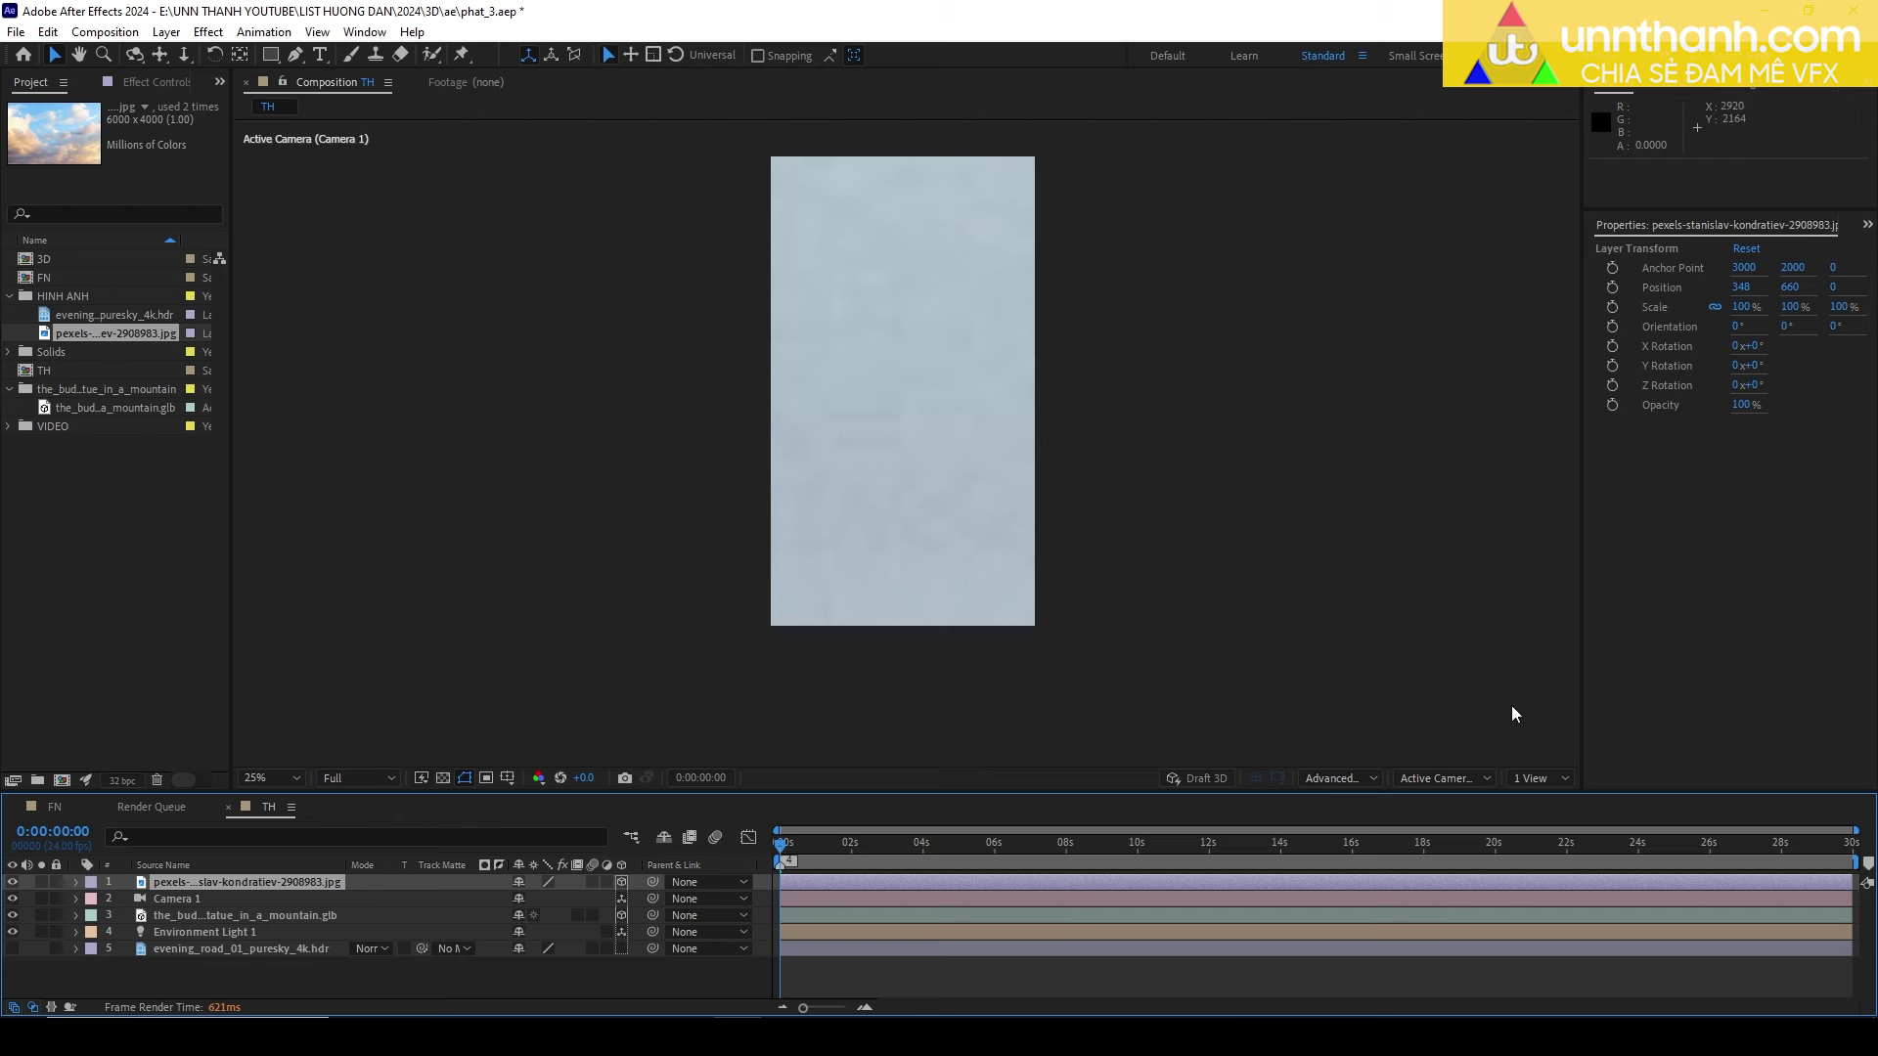
# Switch the viewer to Custom View 1 and show Position for the sky and statue layers.
pyautogui.click(1475, 778)
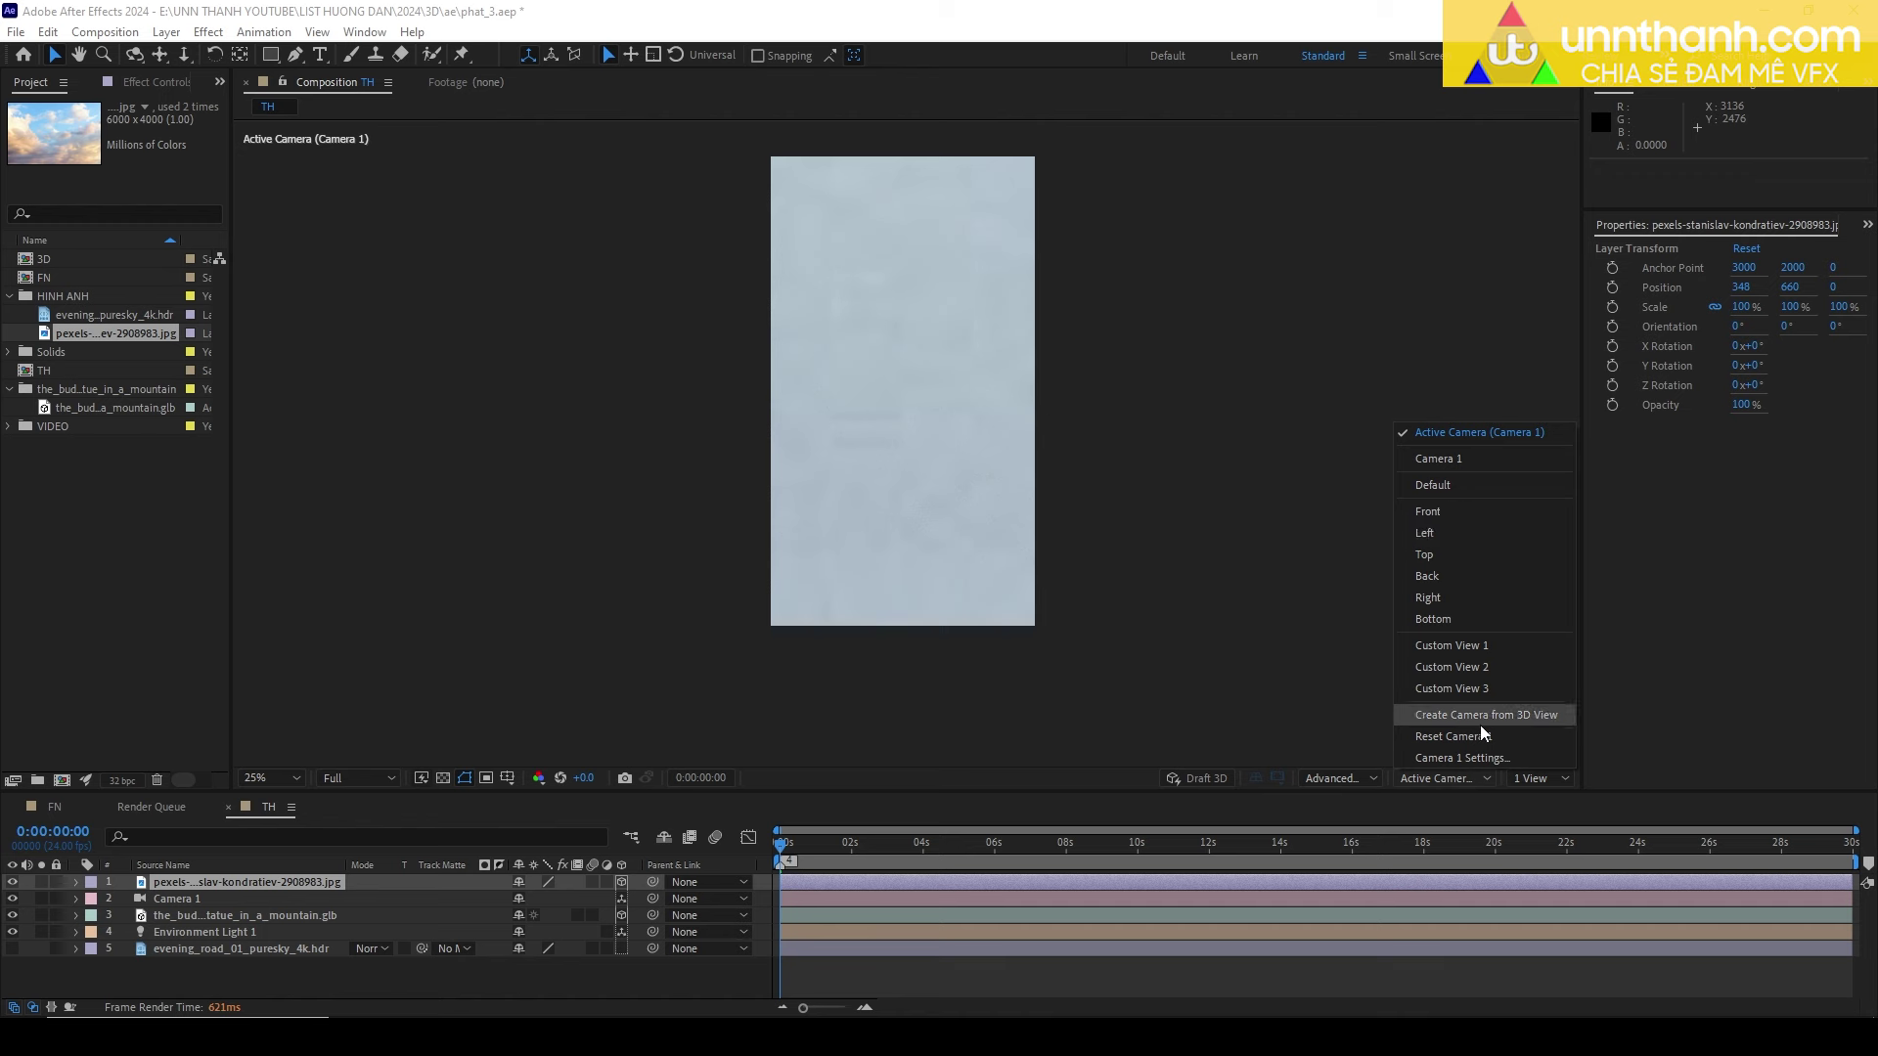
pyautogui.click(1463, 651)
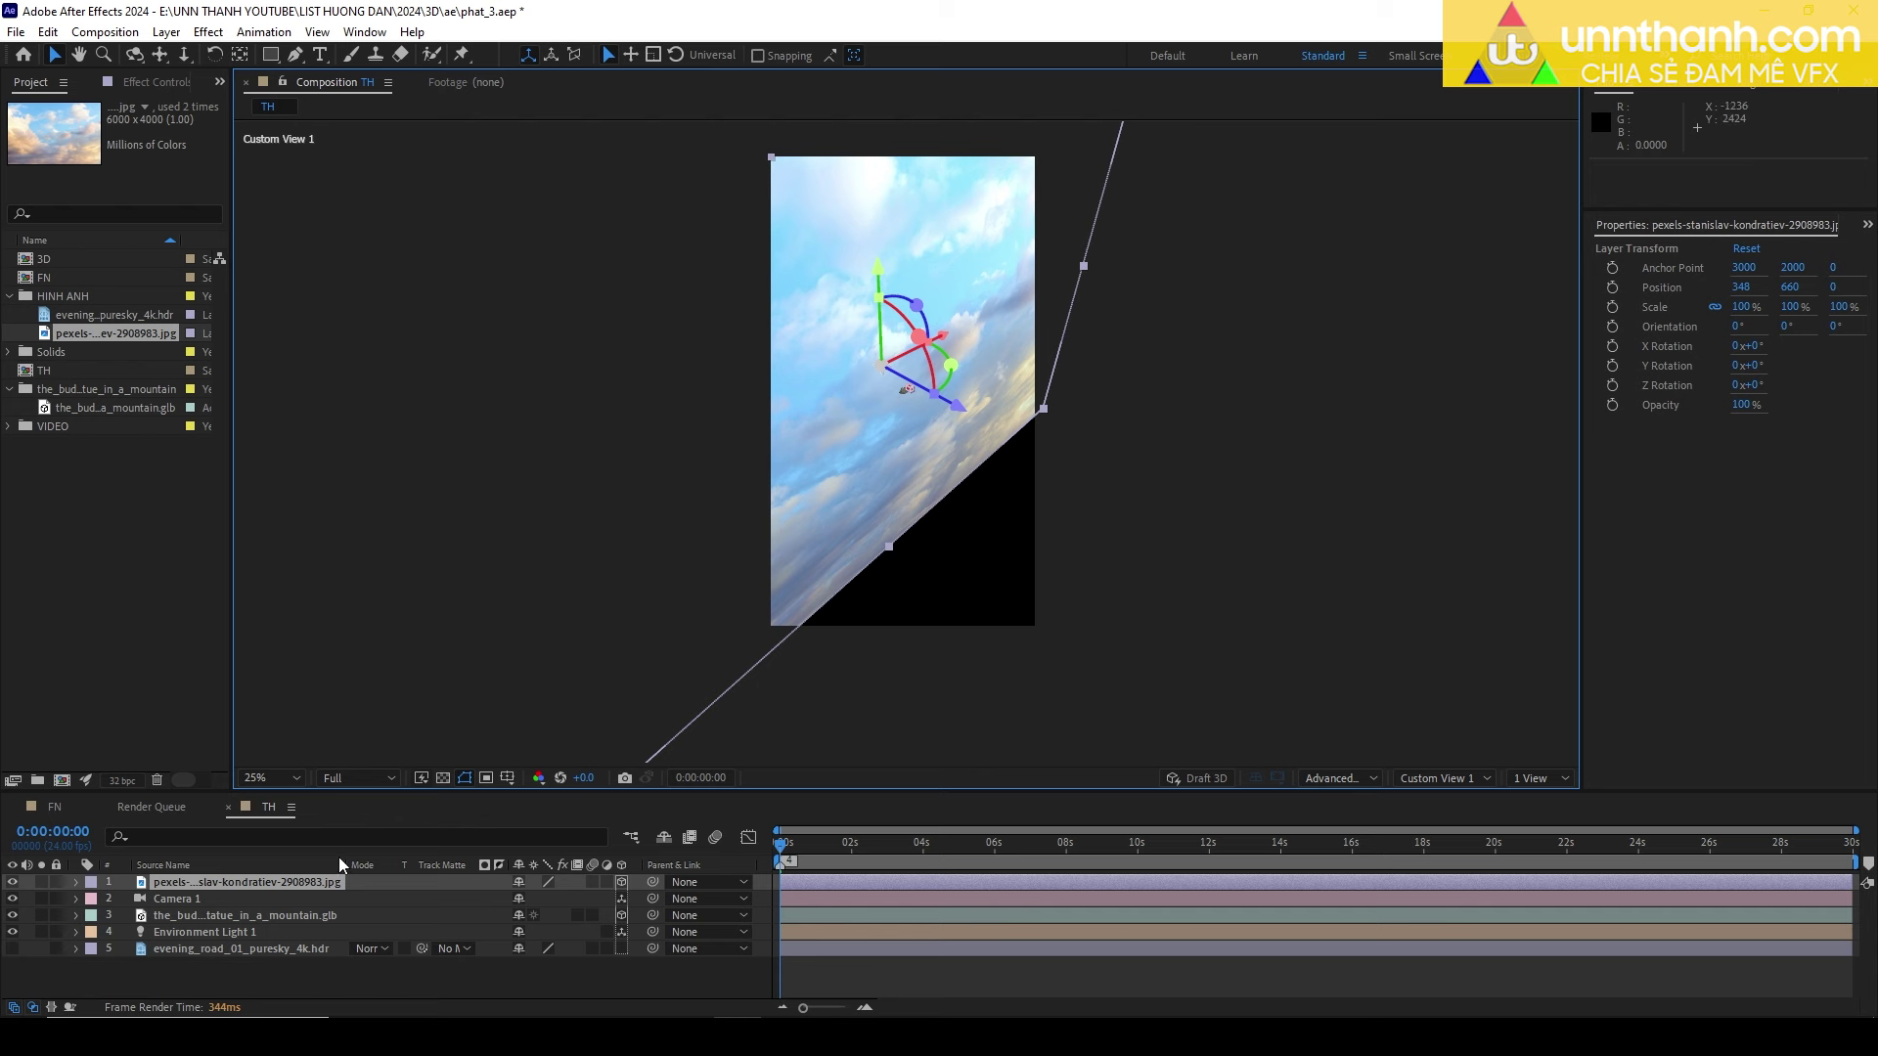
pyautogui.keyDown('ctrl'); pyautogui.click(228, 915); pyautogui.keyUp('ctrl')
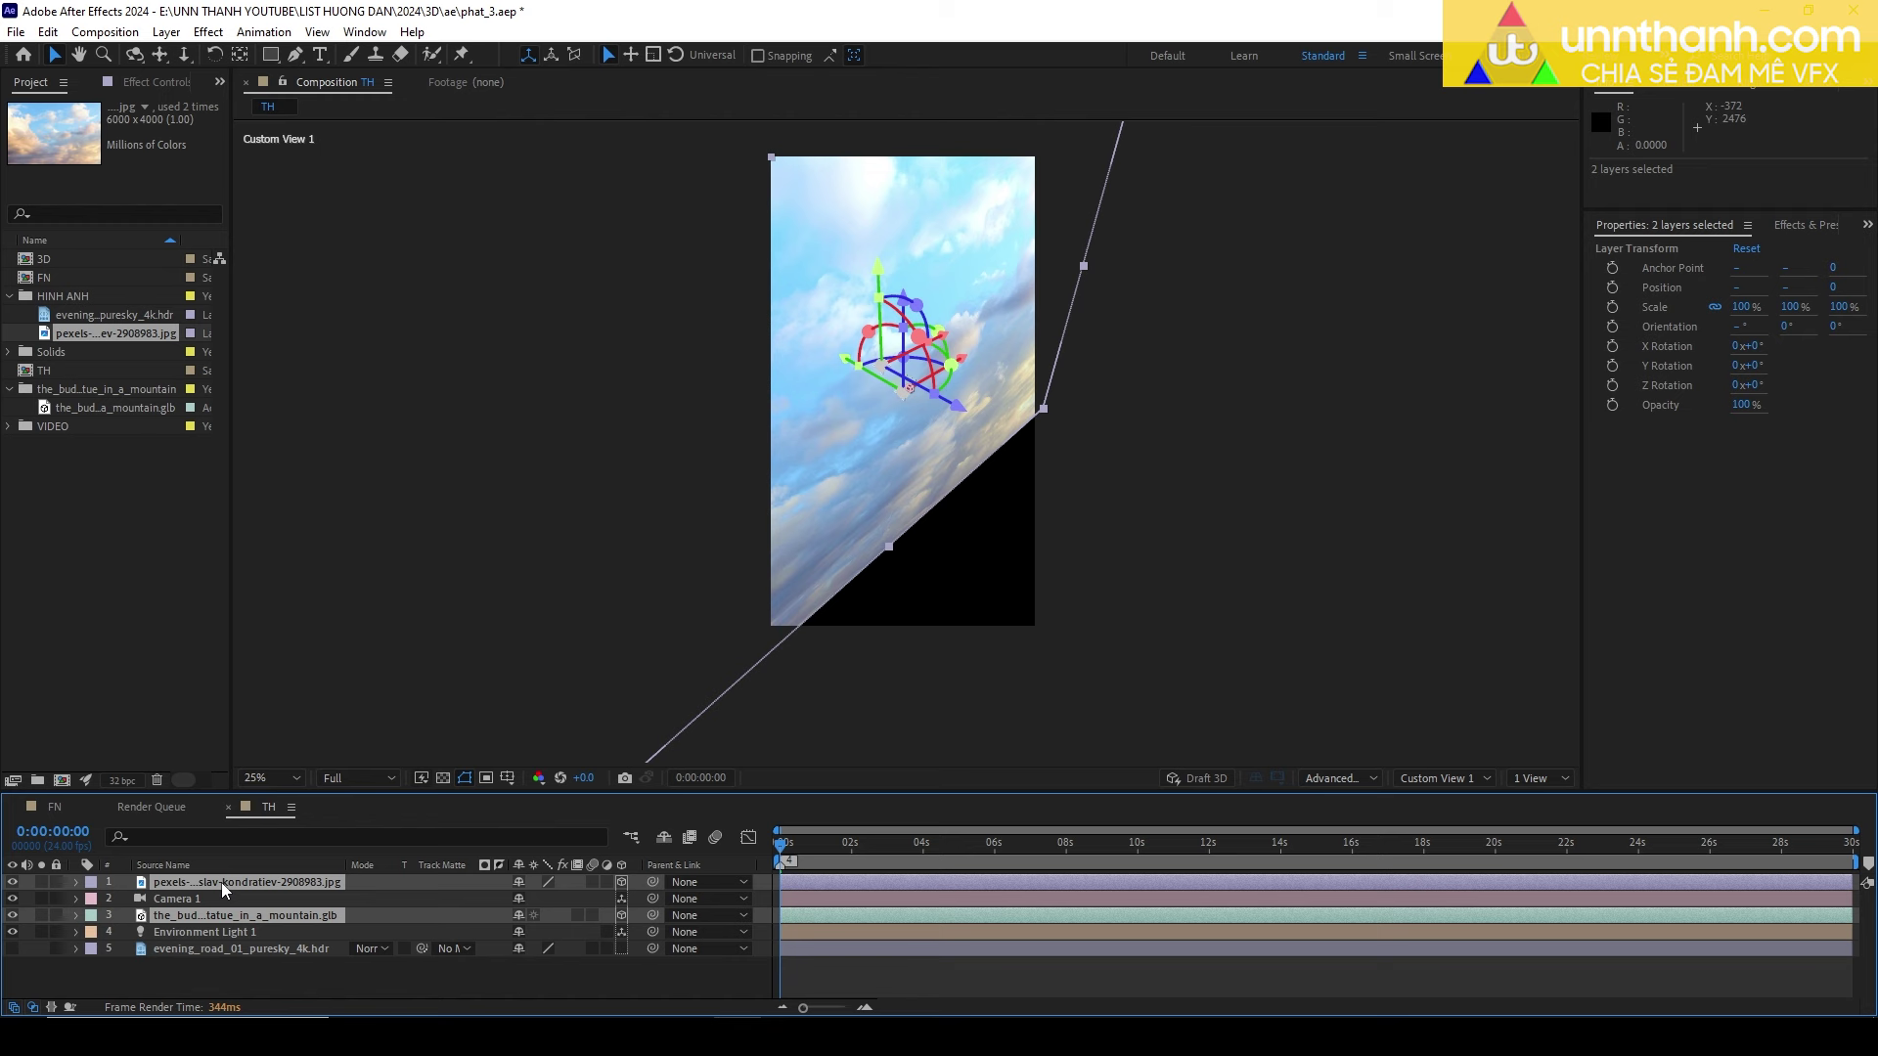
pyautogui.press('p')
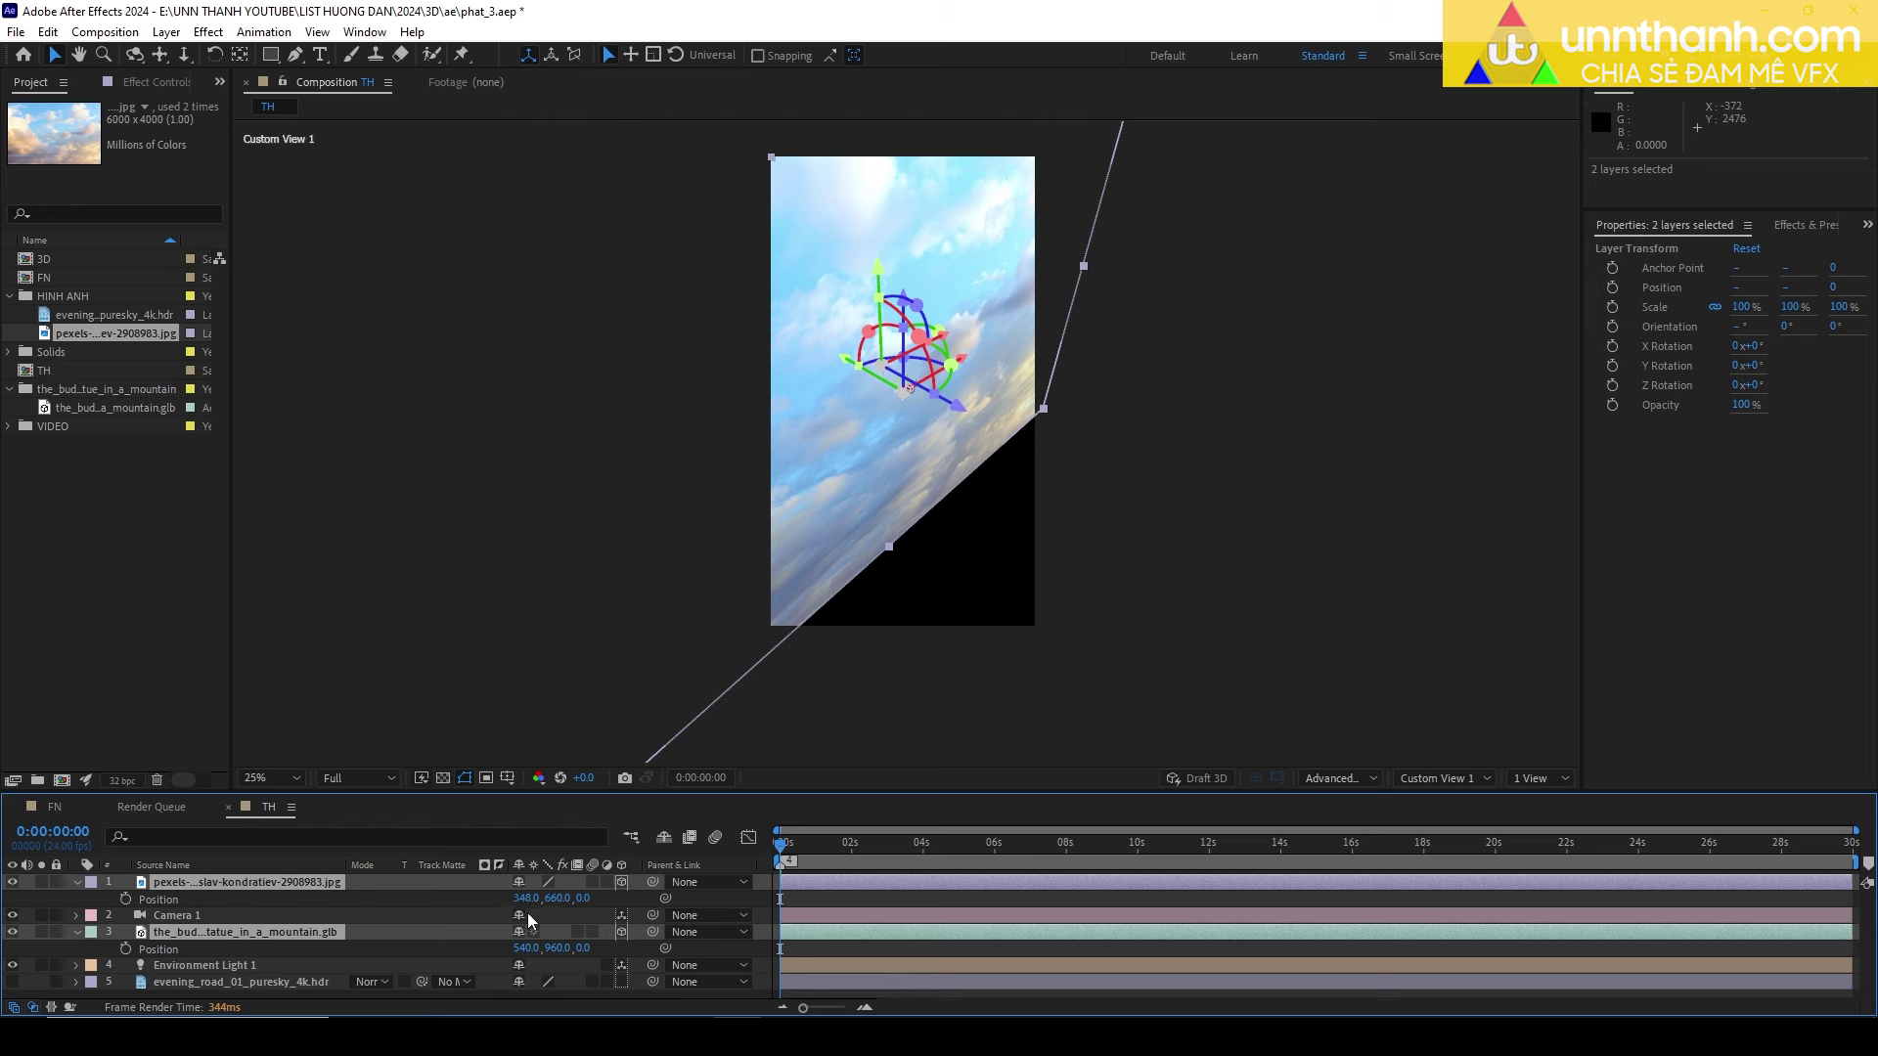
pyautogui.click(483, 900)
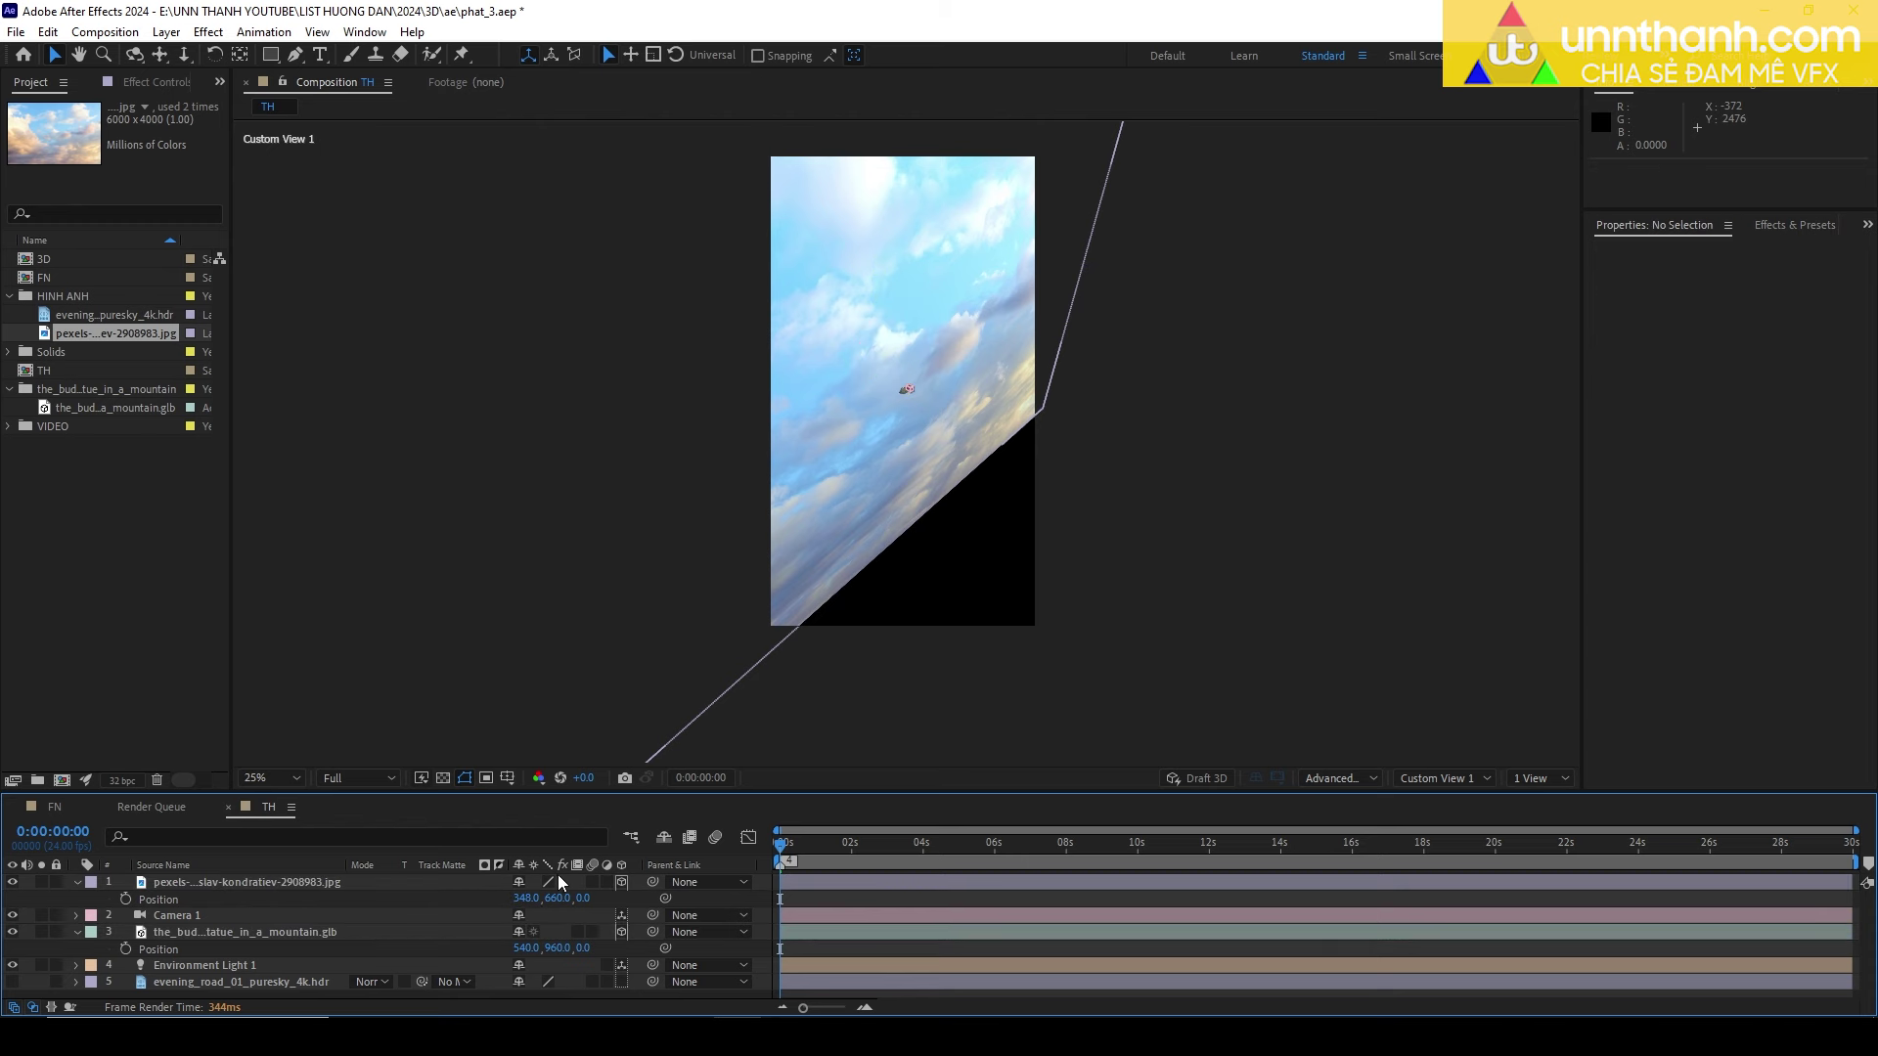
# Adjust the sky layer's Z position in Custom View 1, trying 0 before raising it.
pyautogui.moveTo(582, 898)
pyautogui.mouseDown()
pyautogui.moveTo(615, 891)
pyautogui.moveTo(906, 544)
pyautogui.mouseUp()
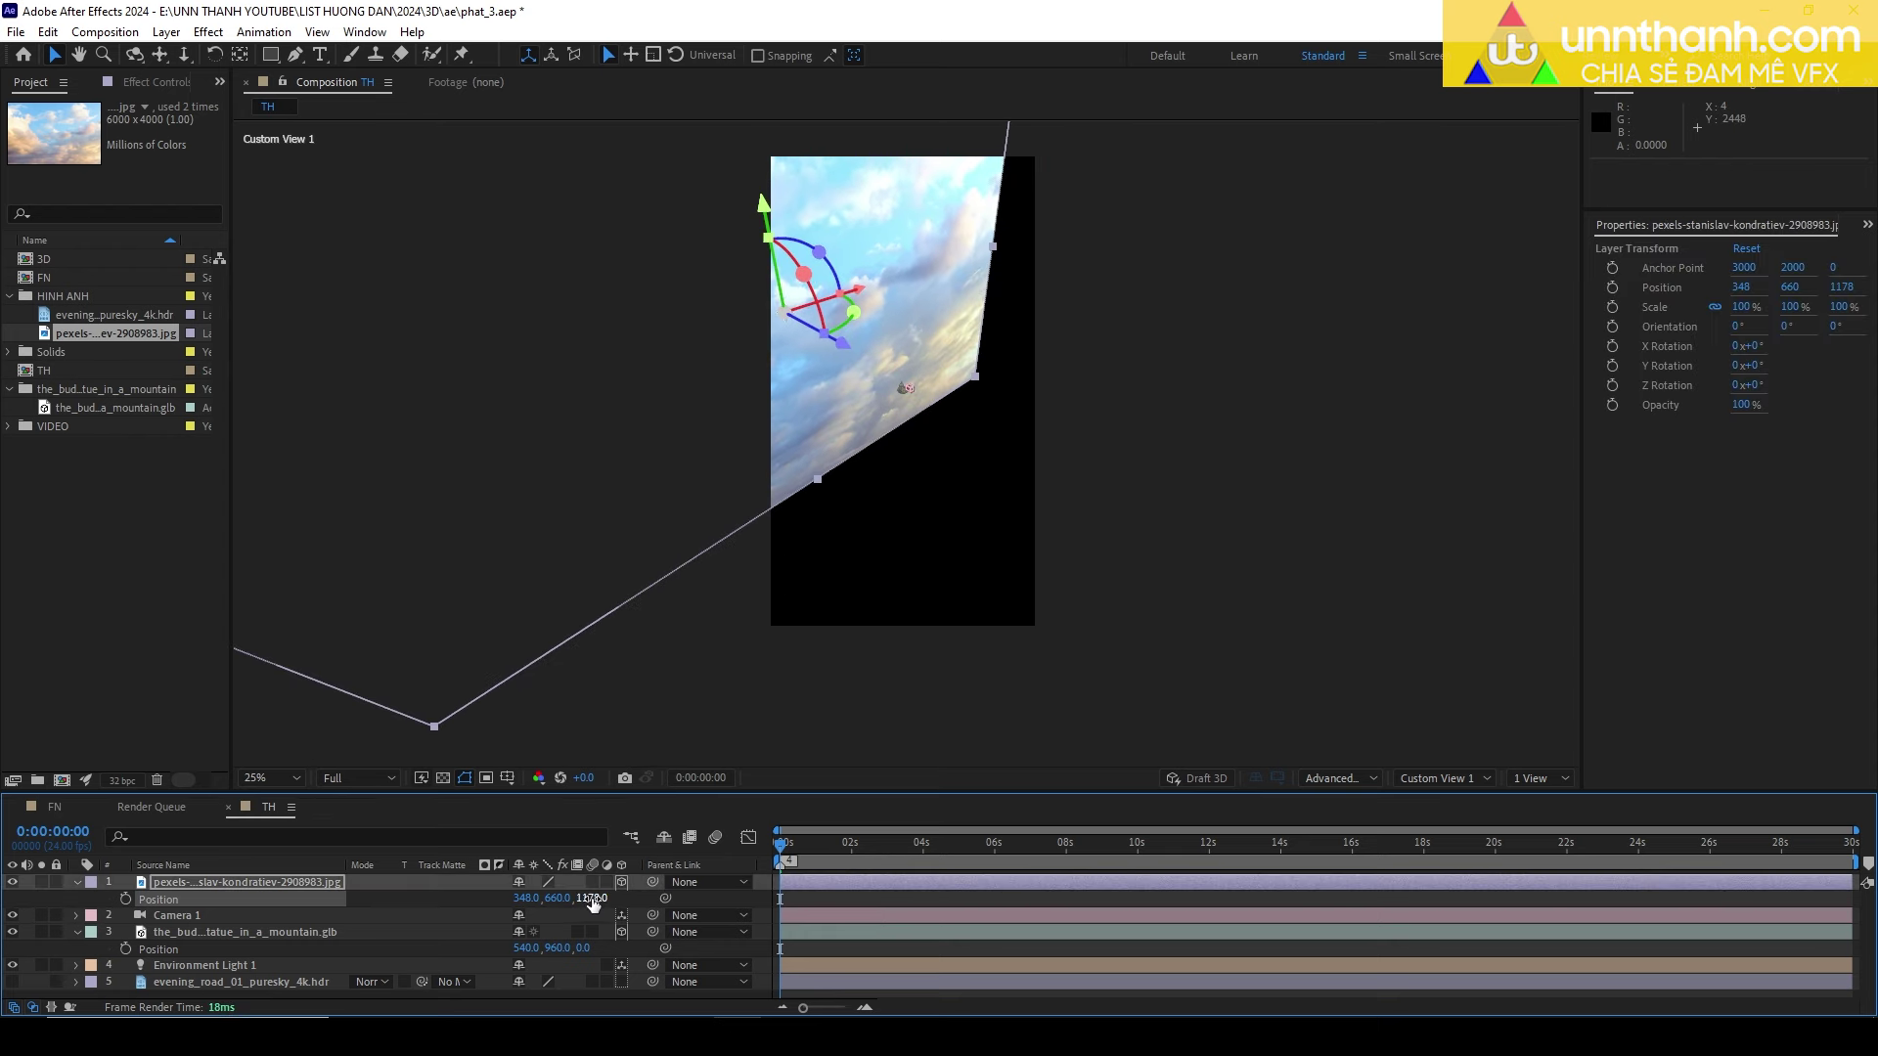
pyautogui.moveTo(591, 898); pyautogui.dragTo(545, 895)
pyautogui.scroll(4, 889, 399)
pyautogui.press('v')
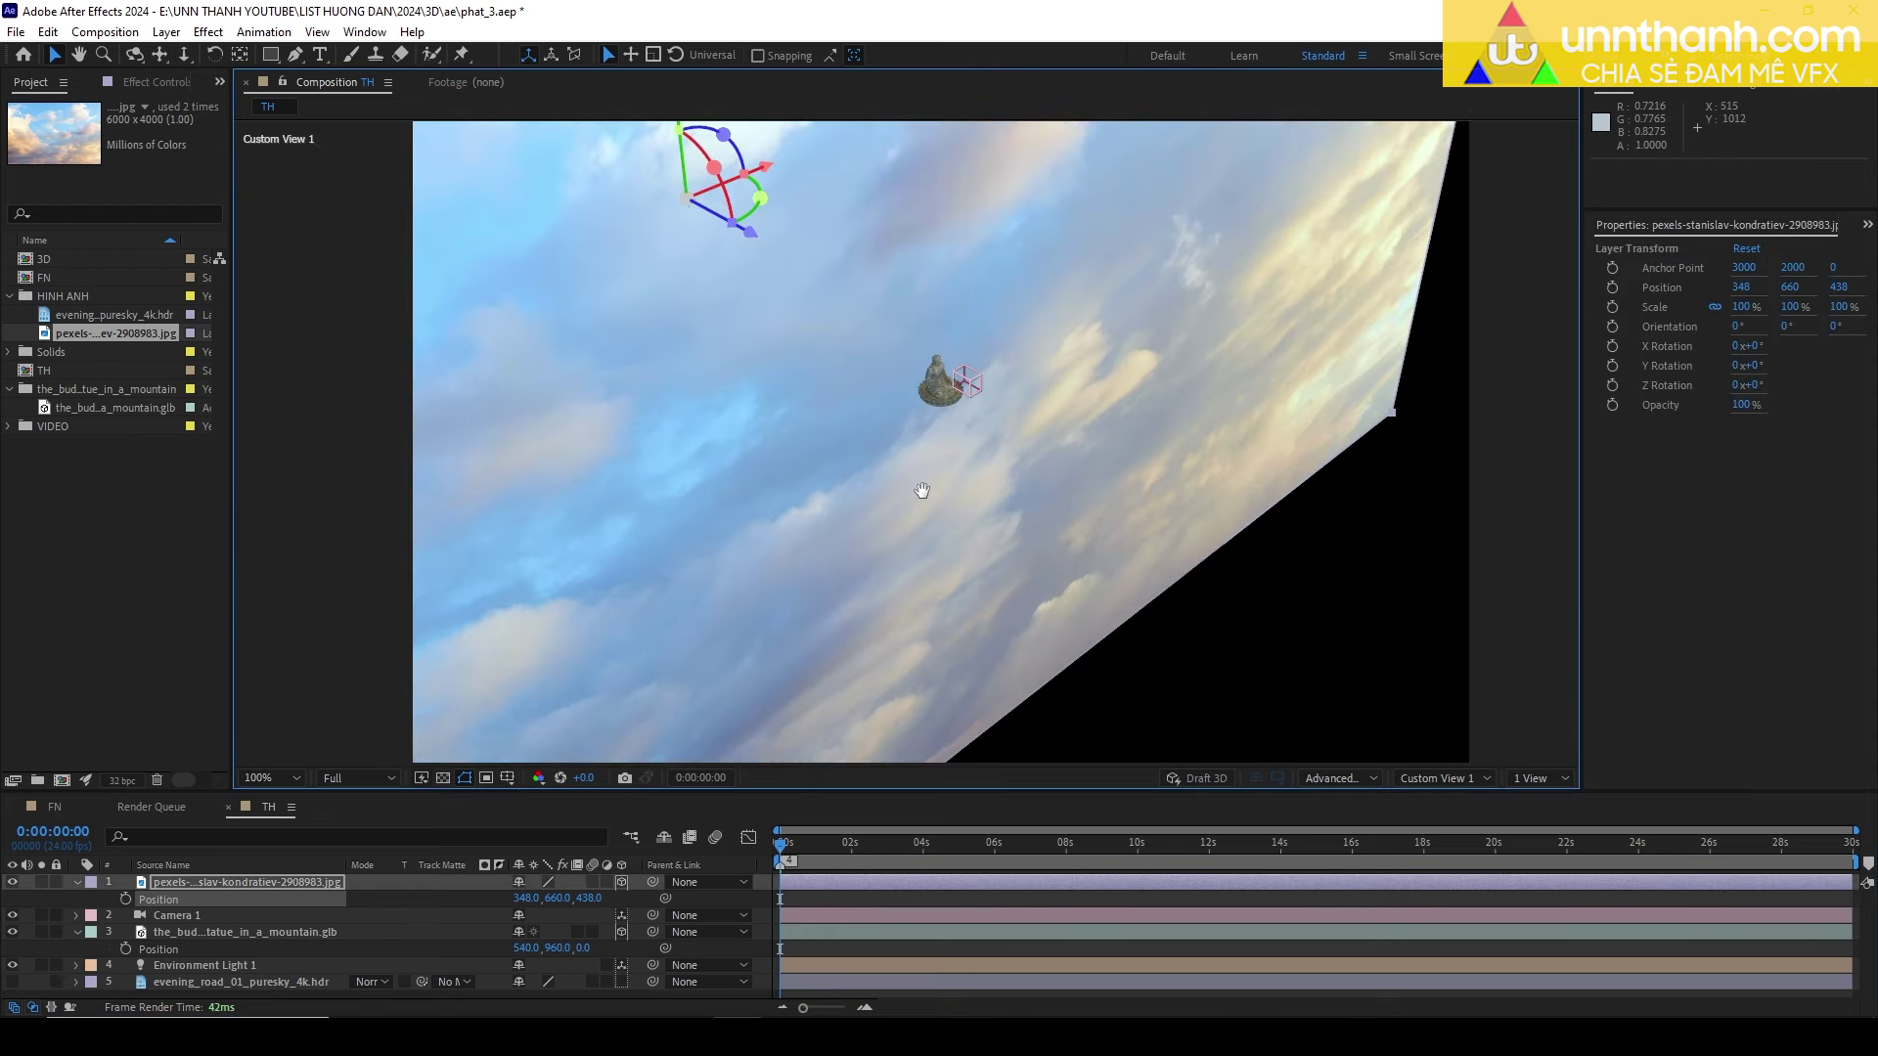
pyautogui.scroll(1, 922, 490)
pyautogui.click(587, 897)
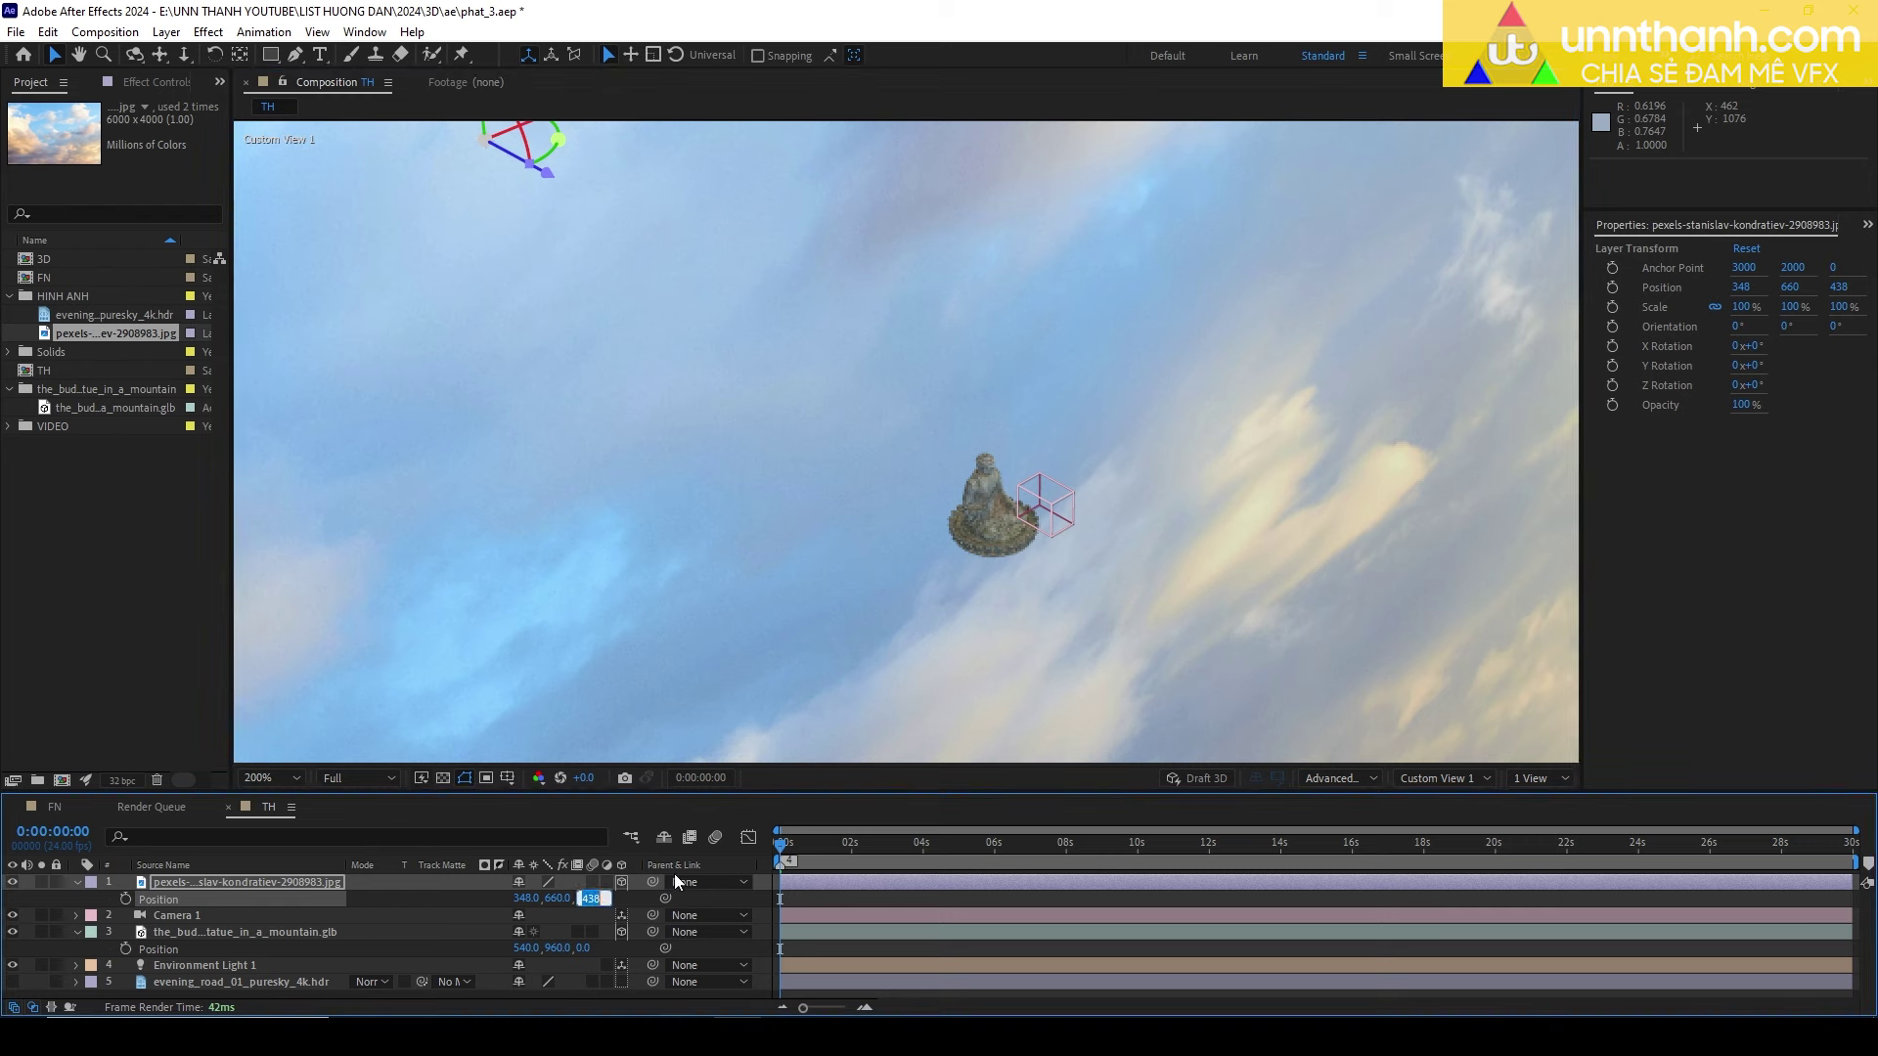
pyautogui.write('0')
pyautogui.press('Return')
pyautogui.scroll(2, 1018, 462)
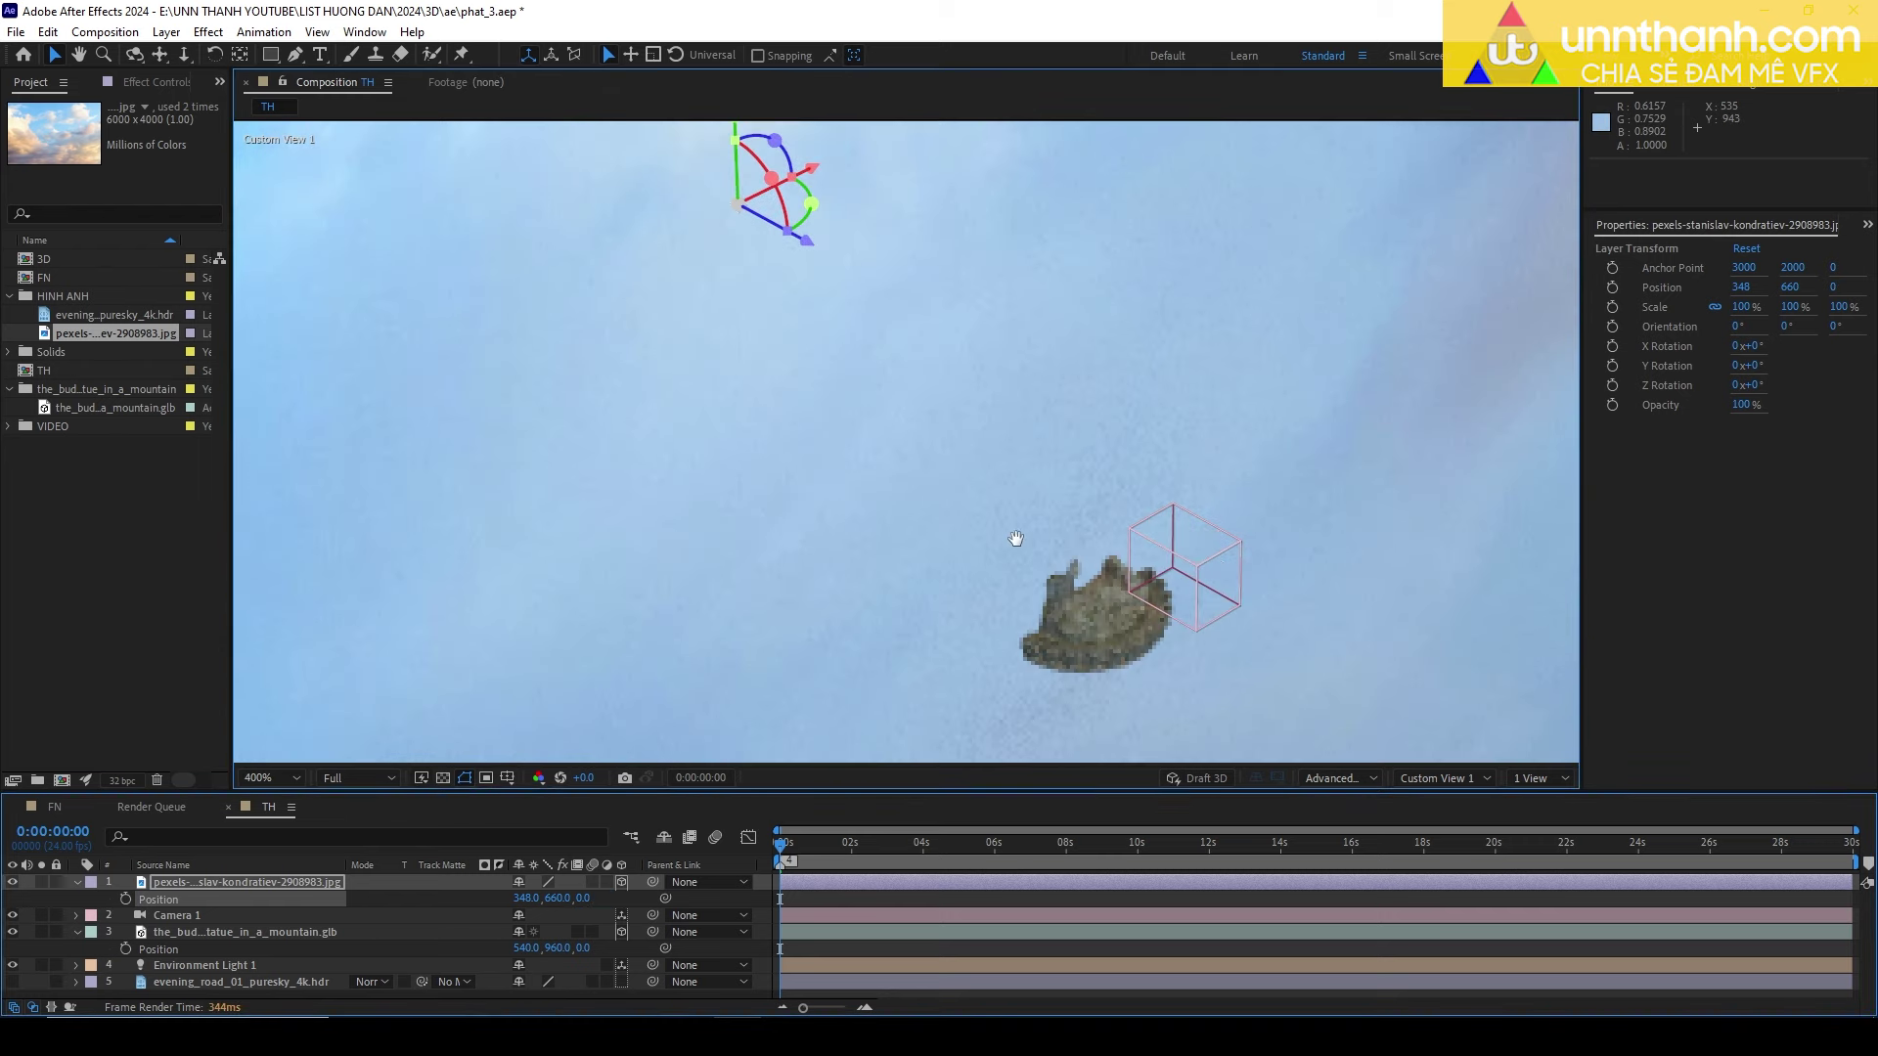
pyautogui.moveTo(1171, 531); pyautogui.dragTo(1036, 478)
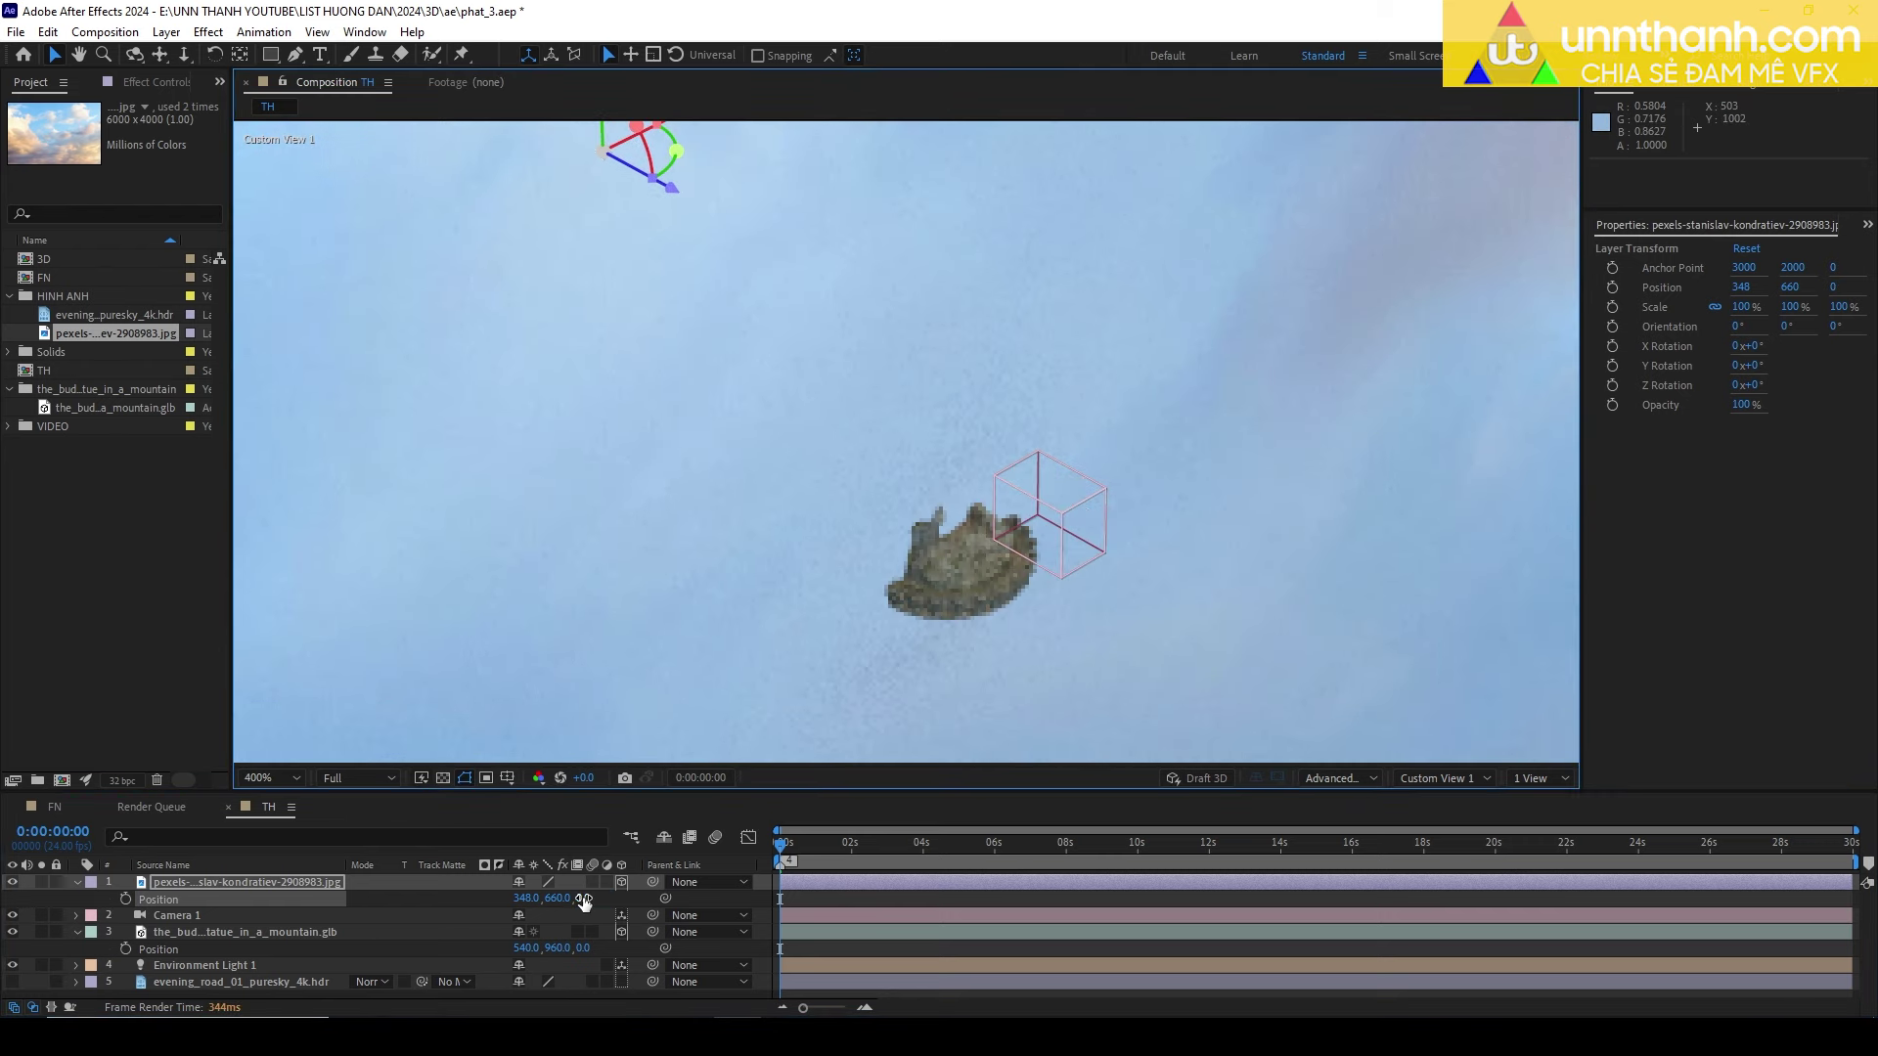
pyautogui.moveTo(584, 898)
pyautogui.mouseDown()
pyautogui.moveTo(678, 882)
pyautogui.moveTo(618, 882)
pyautogui.moveTo(983, 892)
pyautogui.mouseUp()
# In Camera 1, push the sky plane back to 108, 1020, 1483 behind the statue.
pyautogui.press('F12')
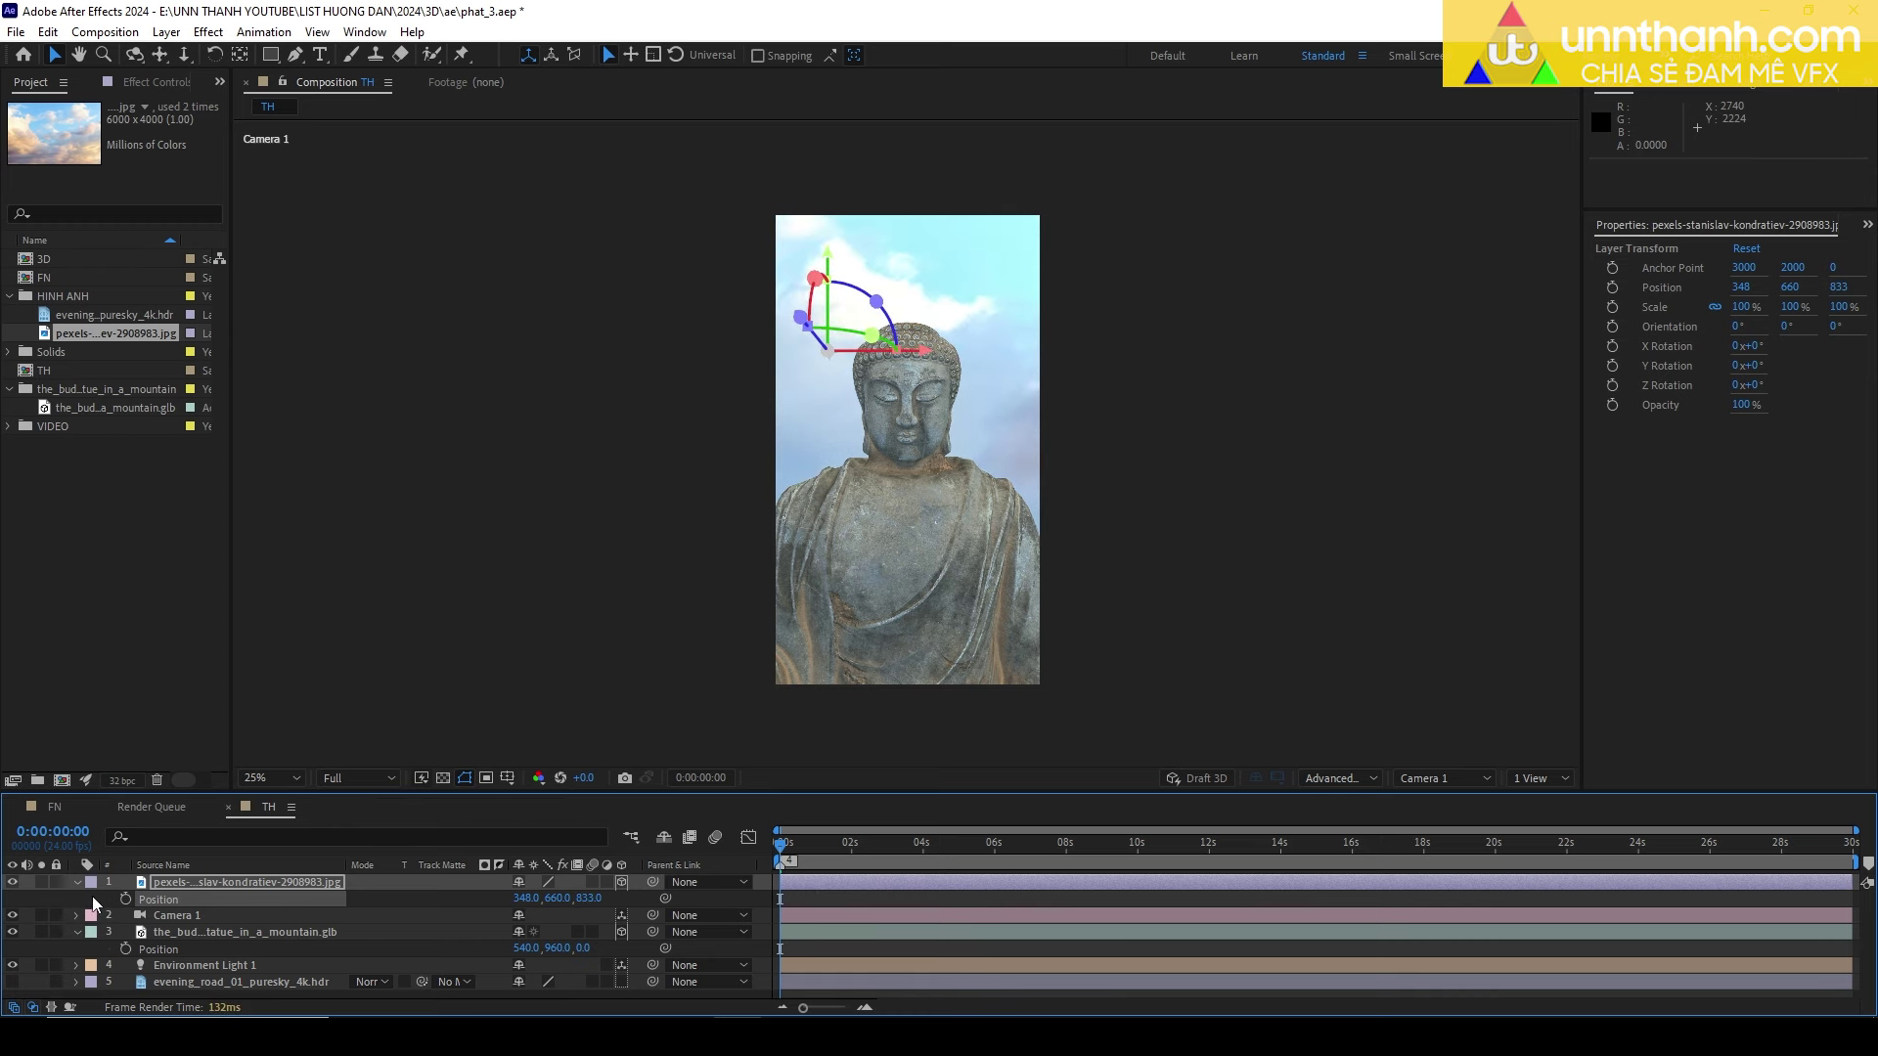
pyautogui.click(210, 884)
pyautogui.press(',')
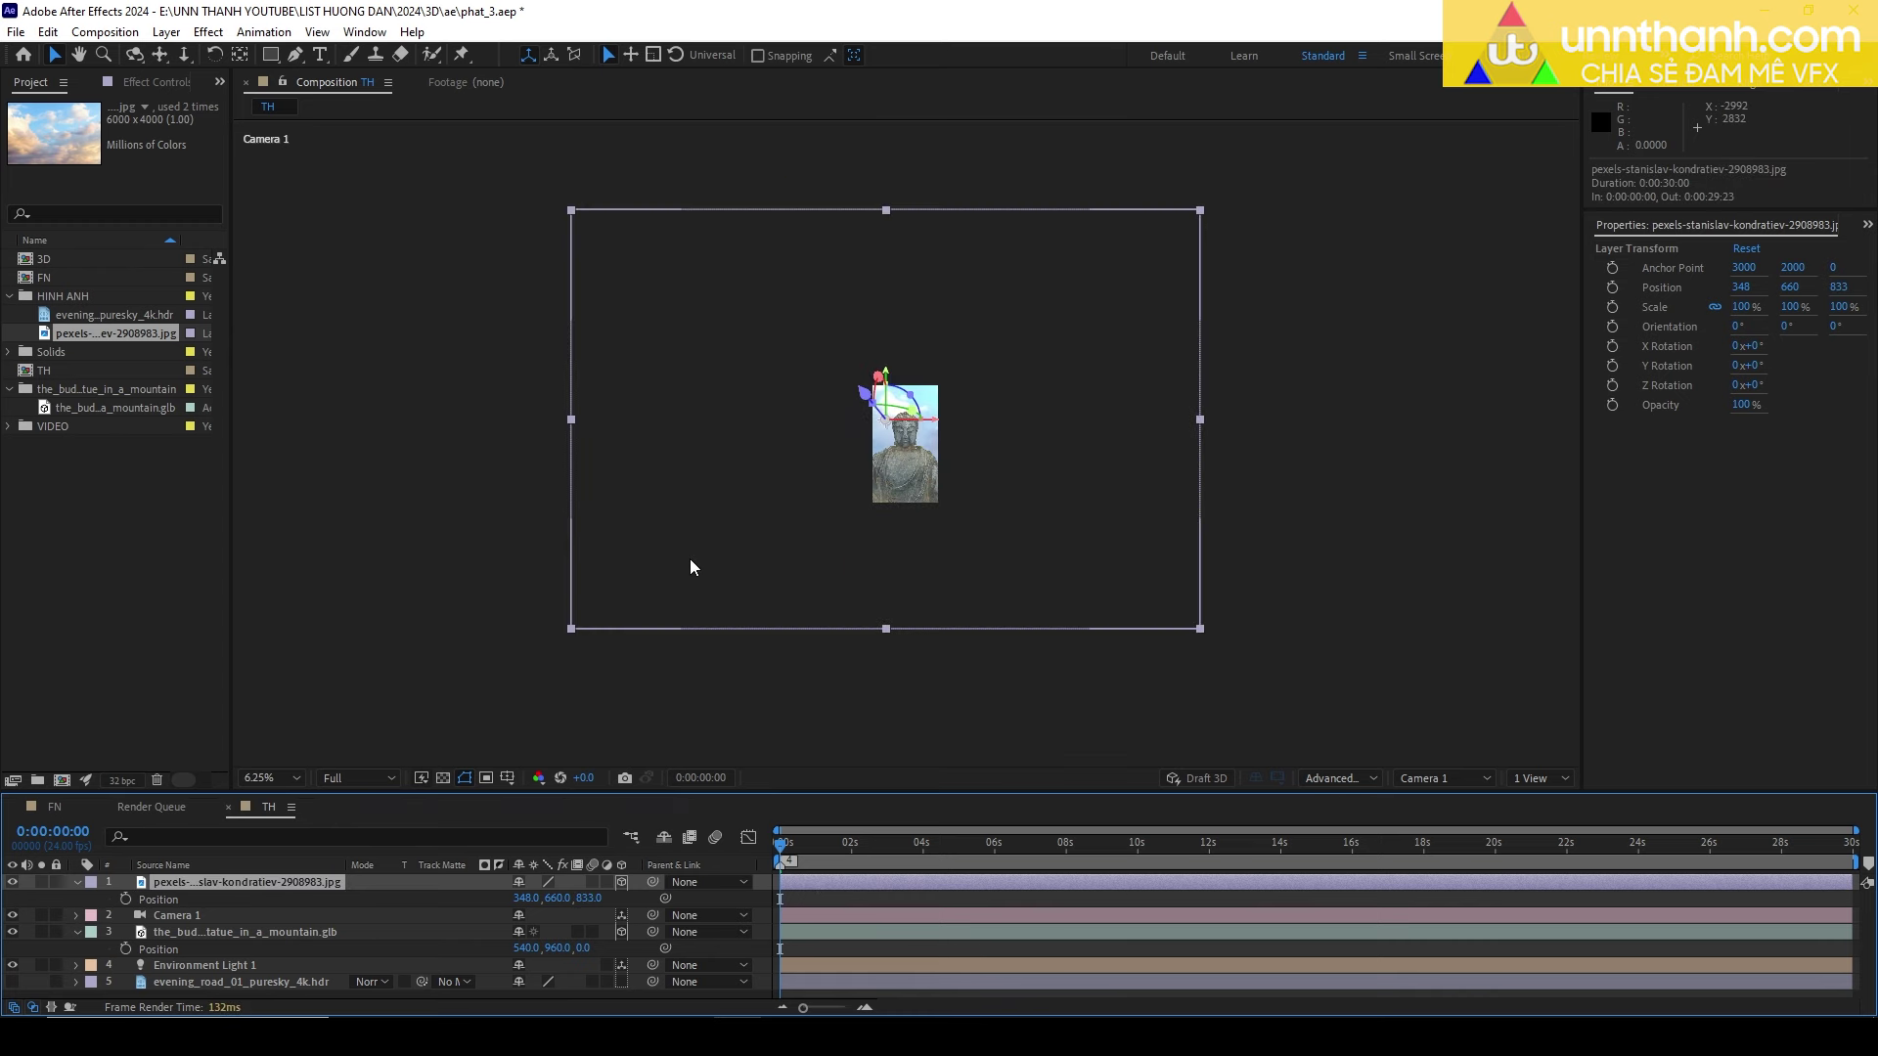
pyautogui.press('.')
pyautogui.moveTo(587, 898)
pyautogui.mouseDown()
pyautogui.moveTo(636, 882)
pyautogui.moveTo(462, 883)
pyautogui.moveTo(648, 897)
pyautogui.moveTo(413, 896)
pyautogui.mouseUp()
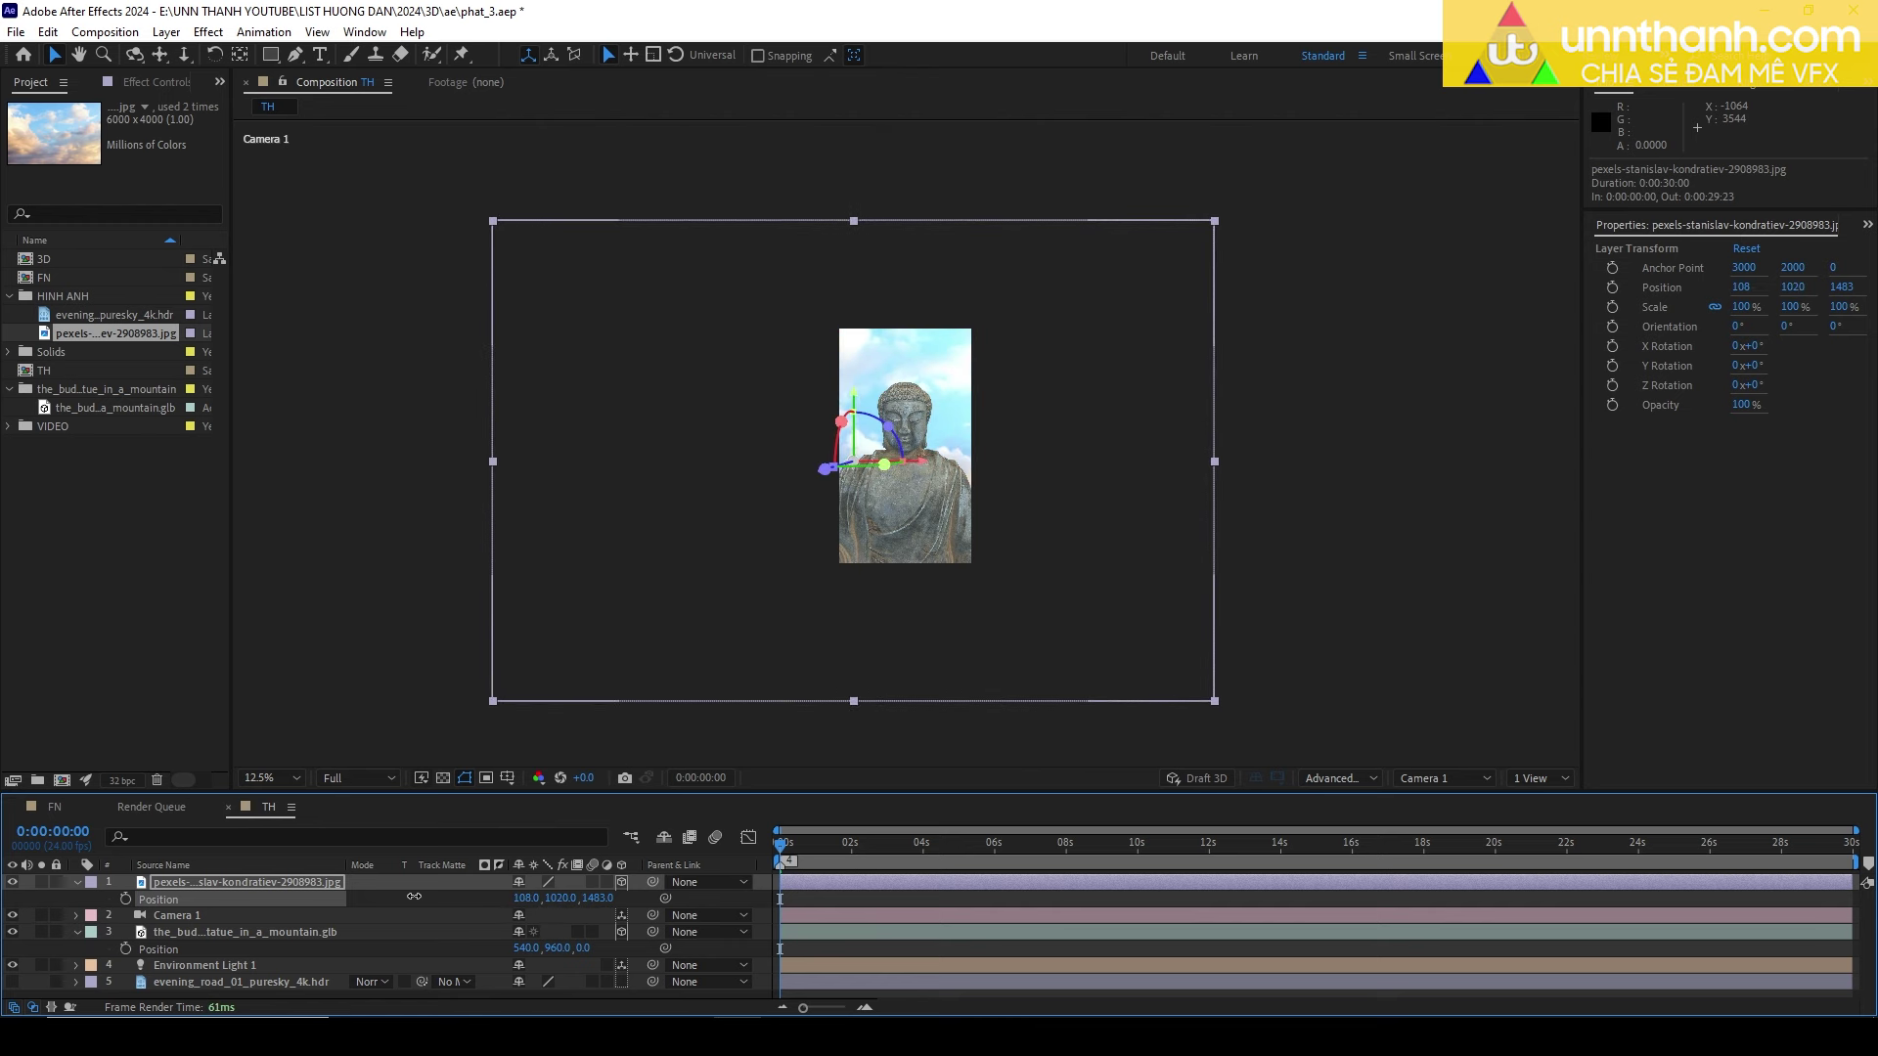
pyautogui.press('.')
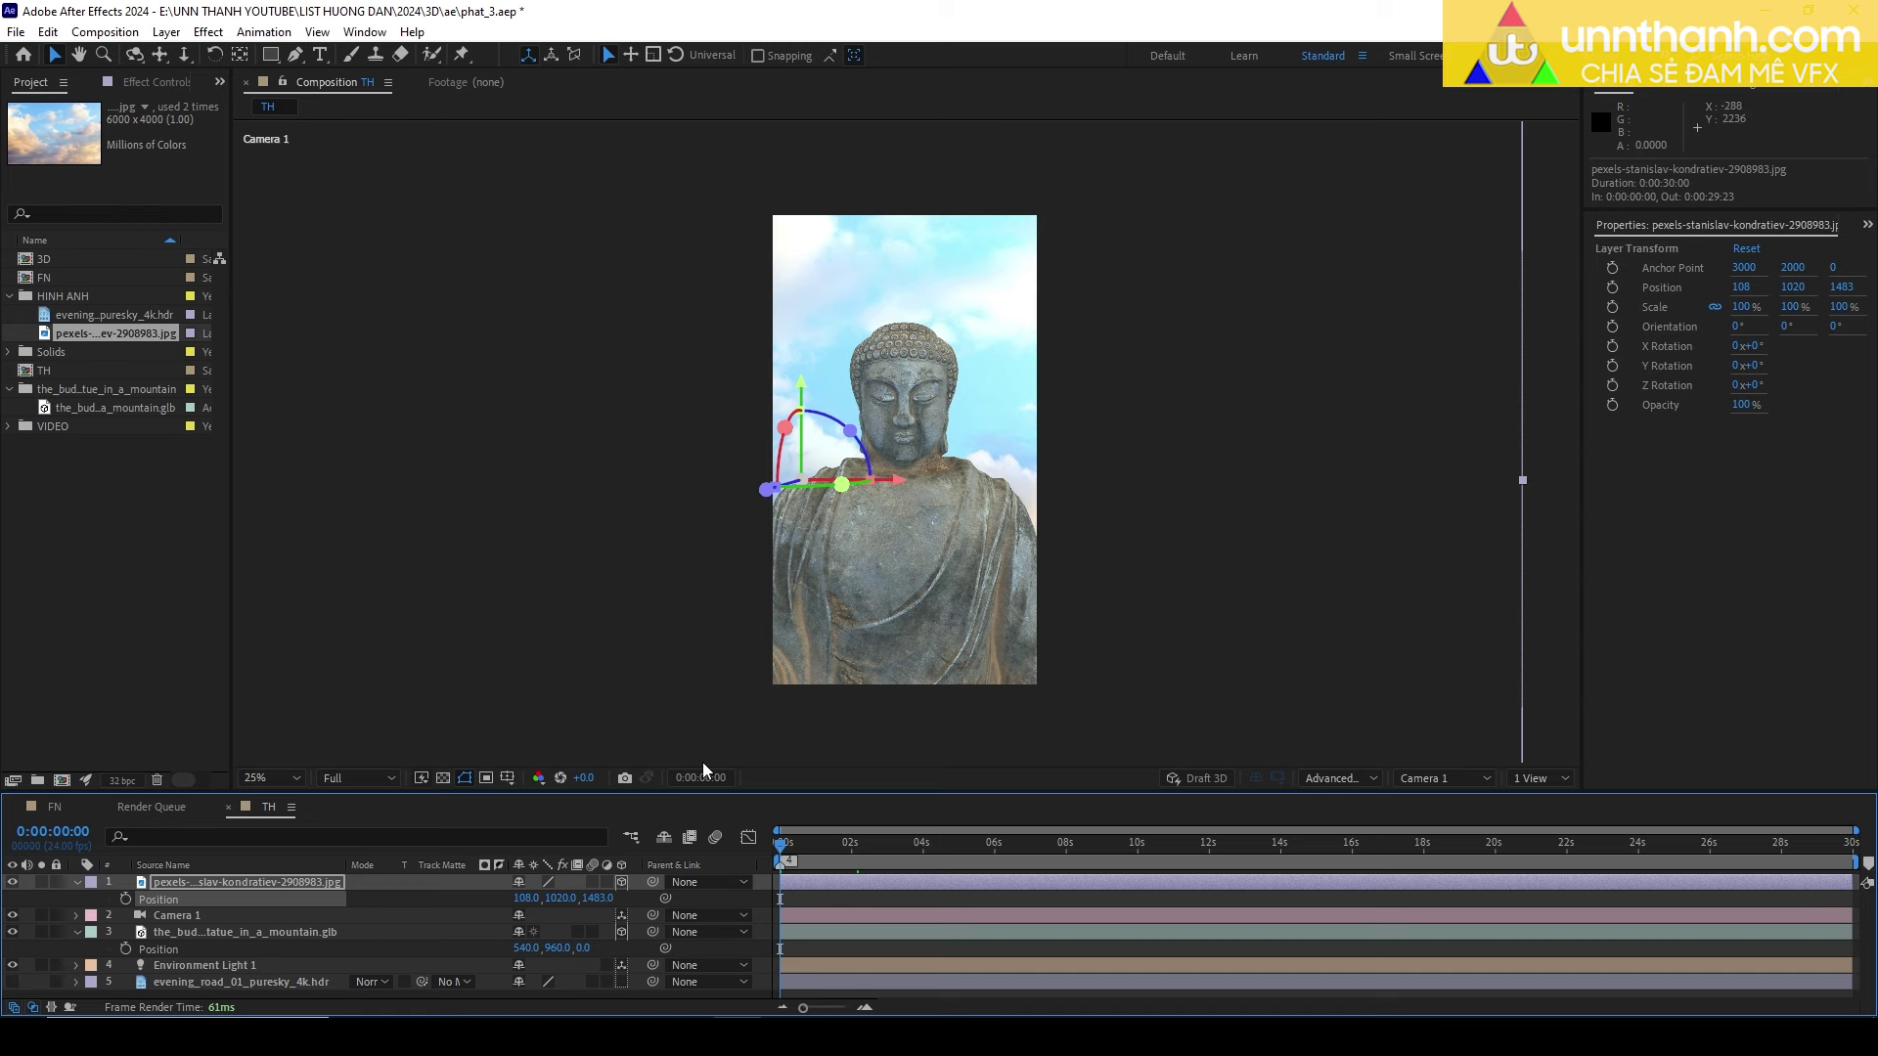
# Open the FN composition and scrub its timeline to check the Buddha appears.
pyautogui.click(40, 806)
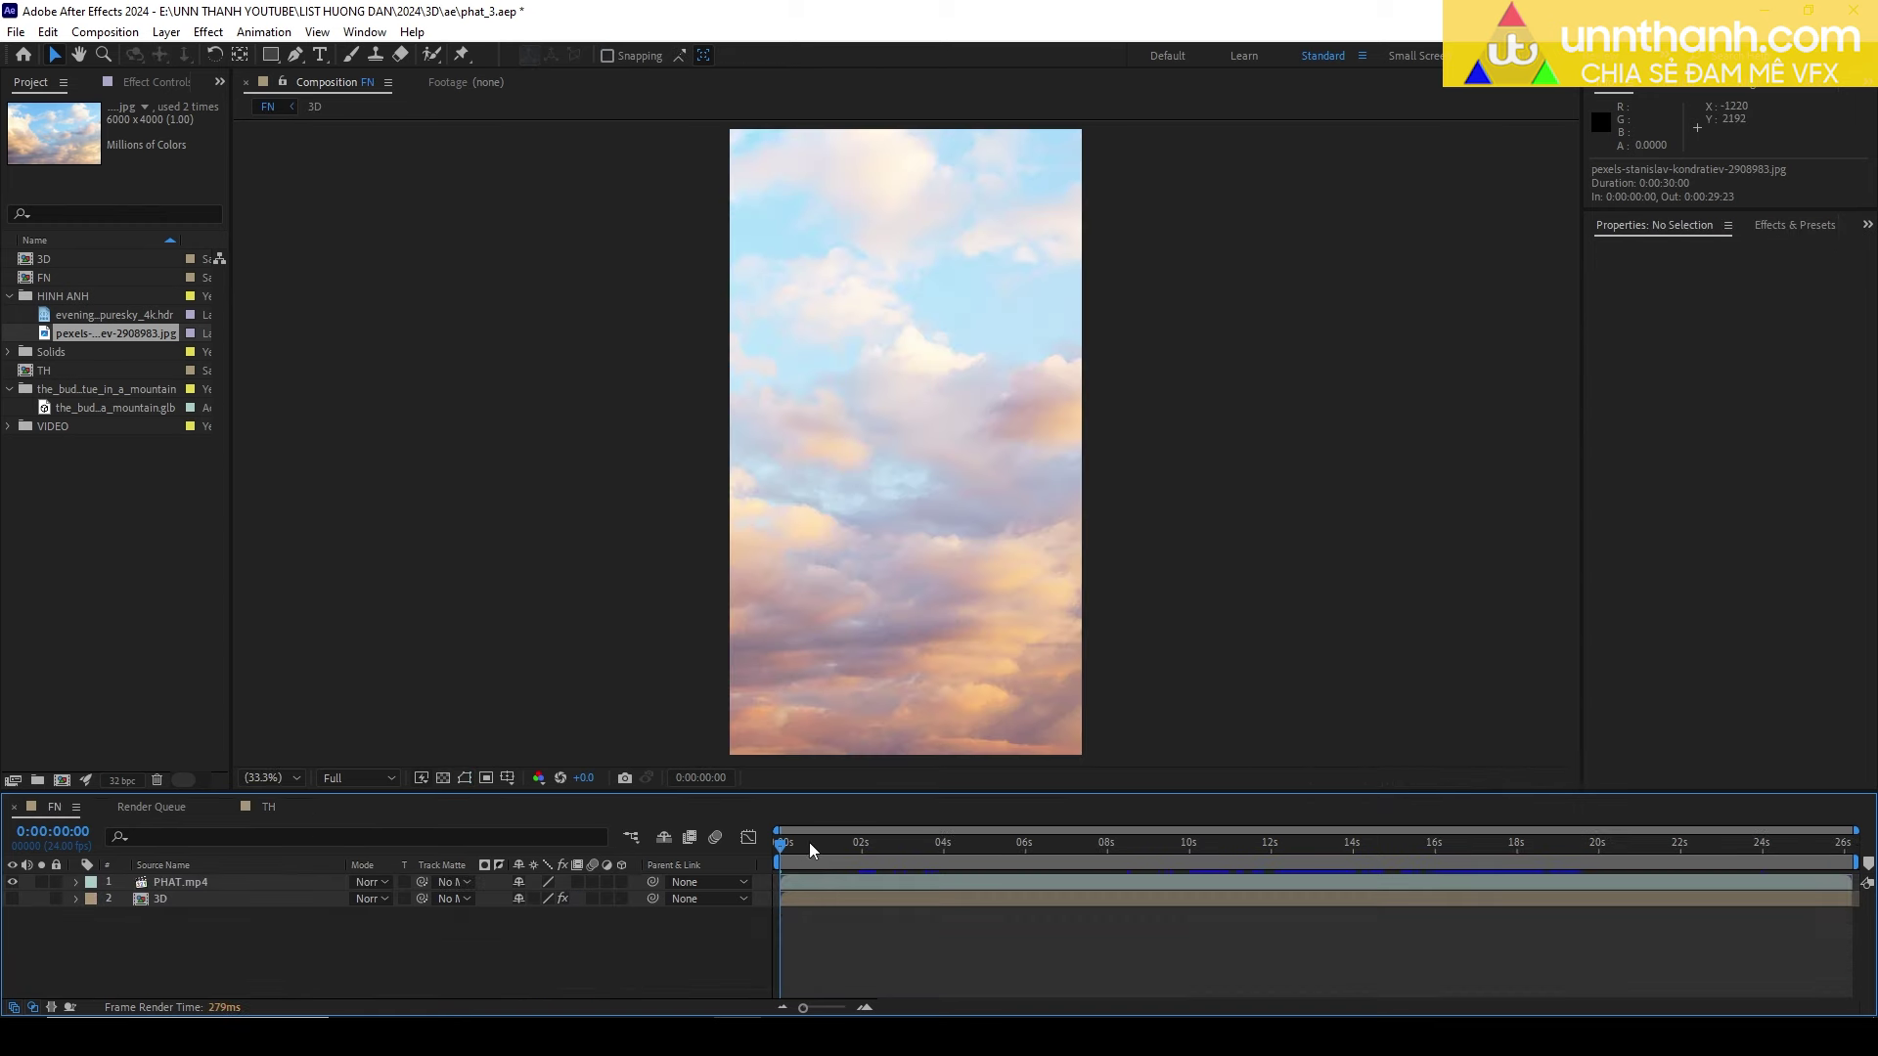
pyautogui.moveTo(808, 843); pyautogui.dragTo(401, 826)
pyautogui.moveTo(1383, 842); pyautogui.dragTo(743, 819)
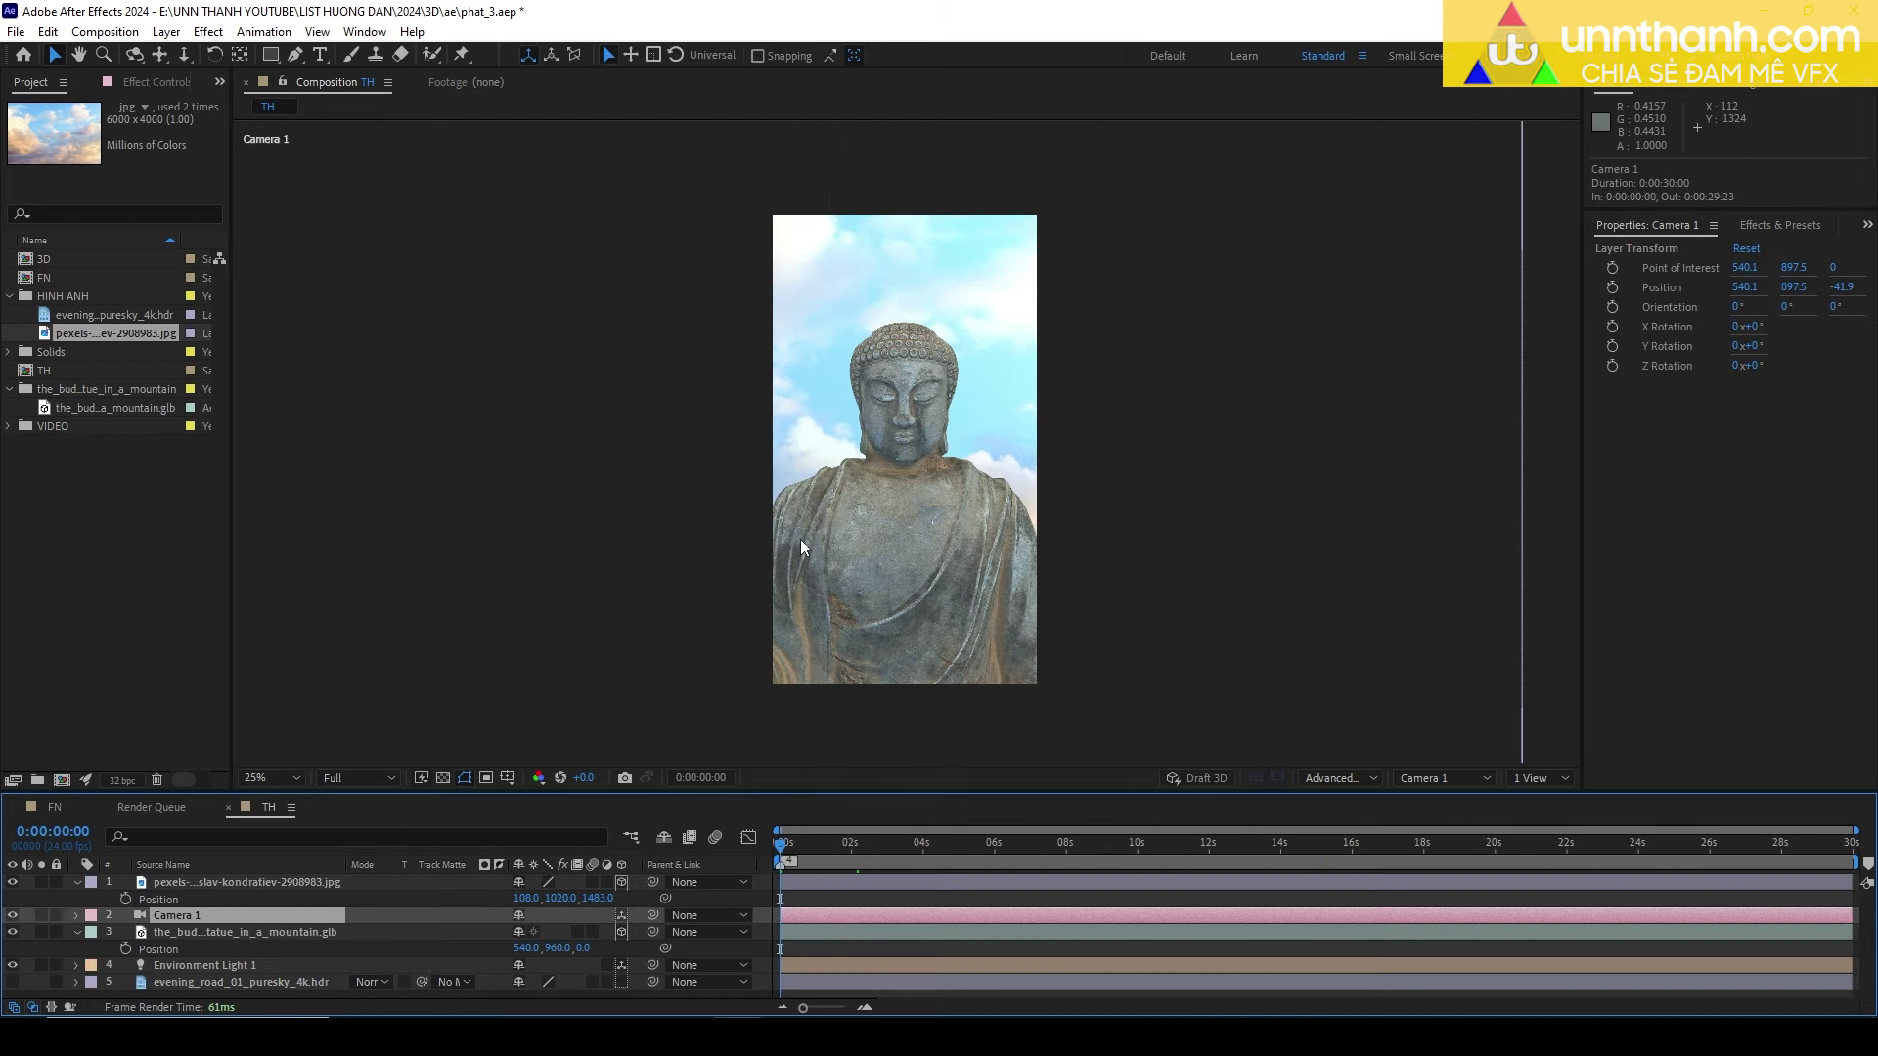
# Add a new Null Object layer (Null 2) to TH and make it 3D.
pyautogui.click(79, 896)
pyautogui.click(167, 32)
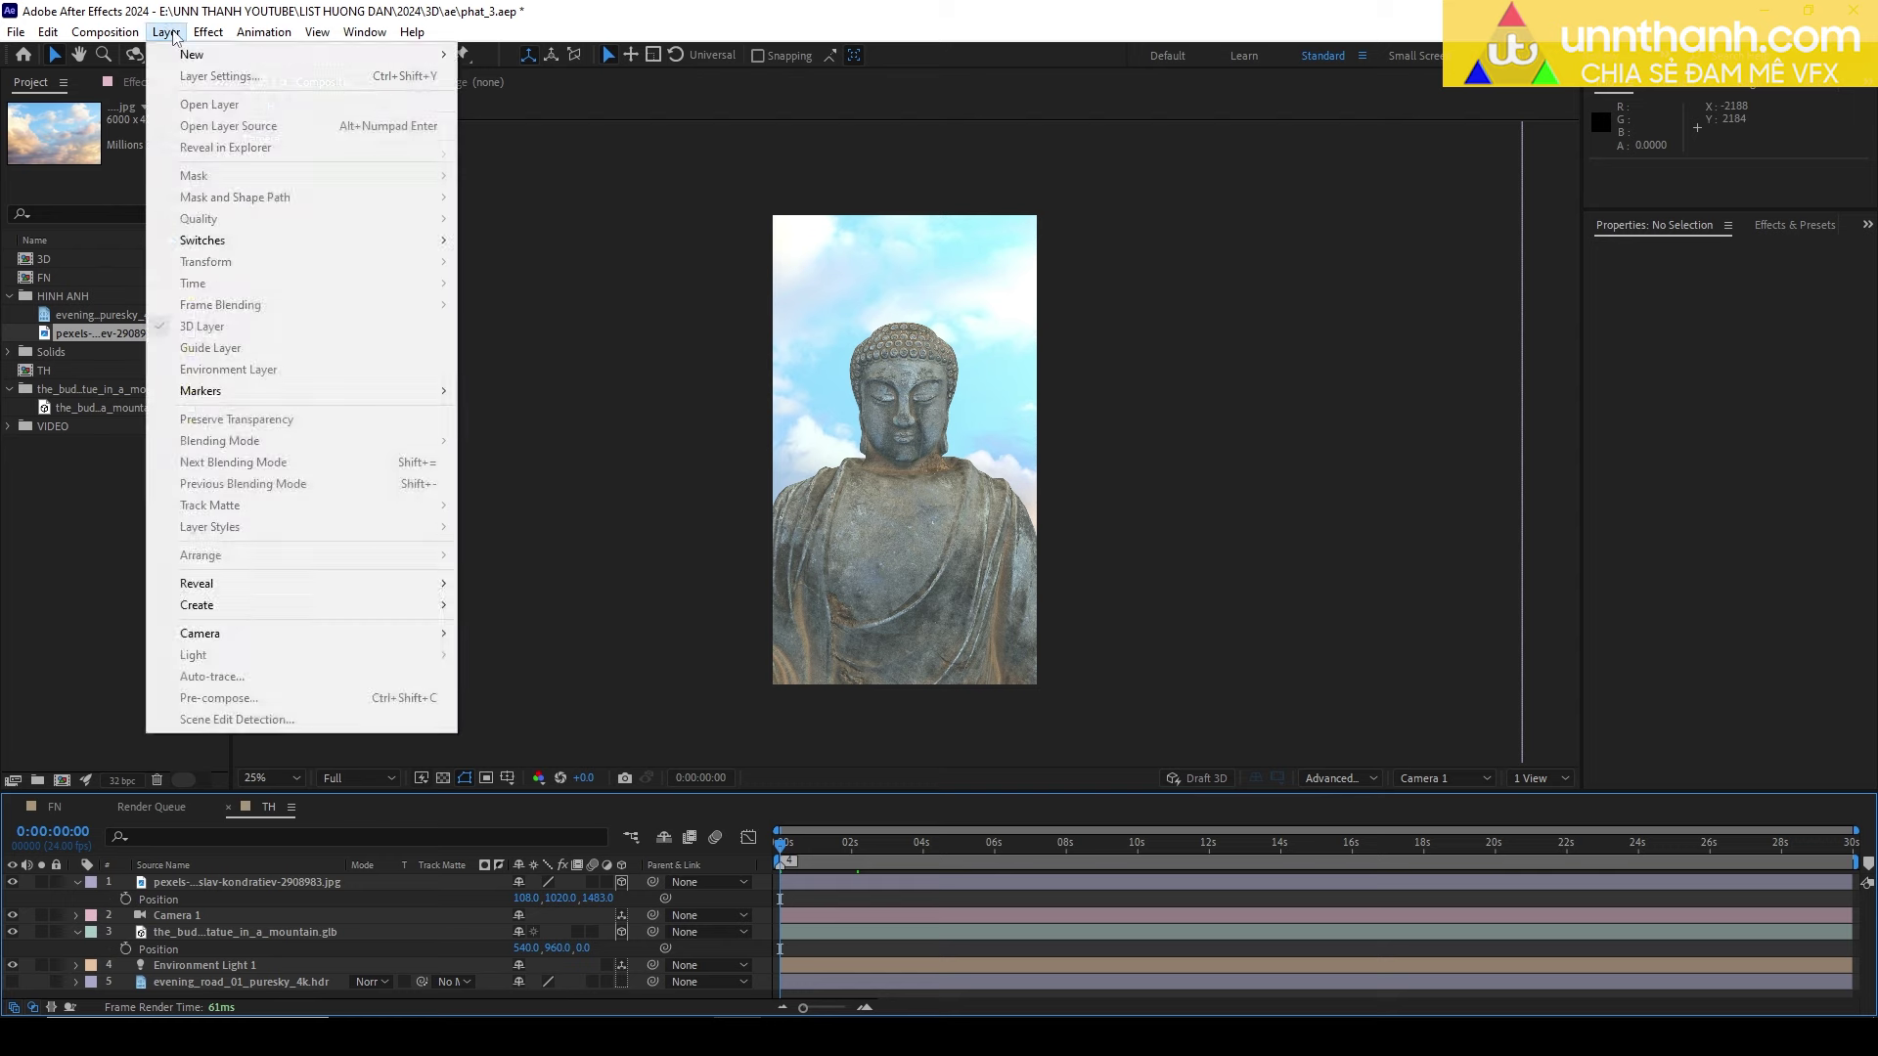
pyautogui.click(169, 36)
pyautogui.click(168, 36)
pyautogui.moveTo(192, 54)
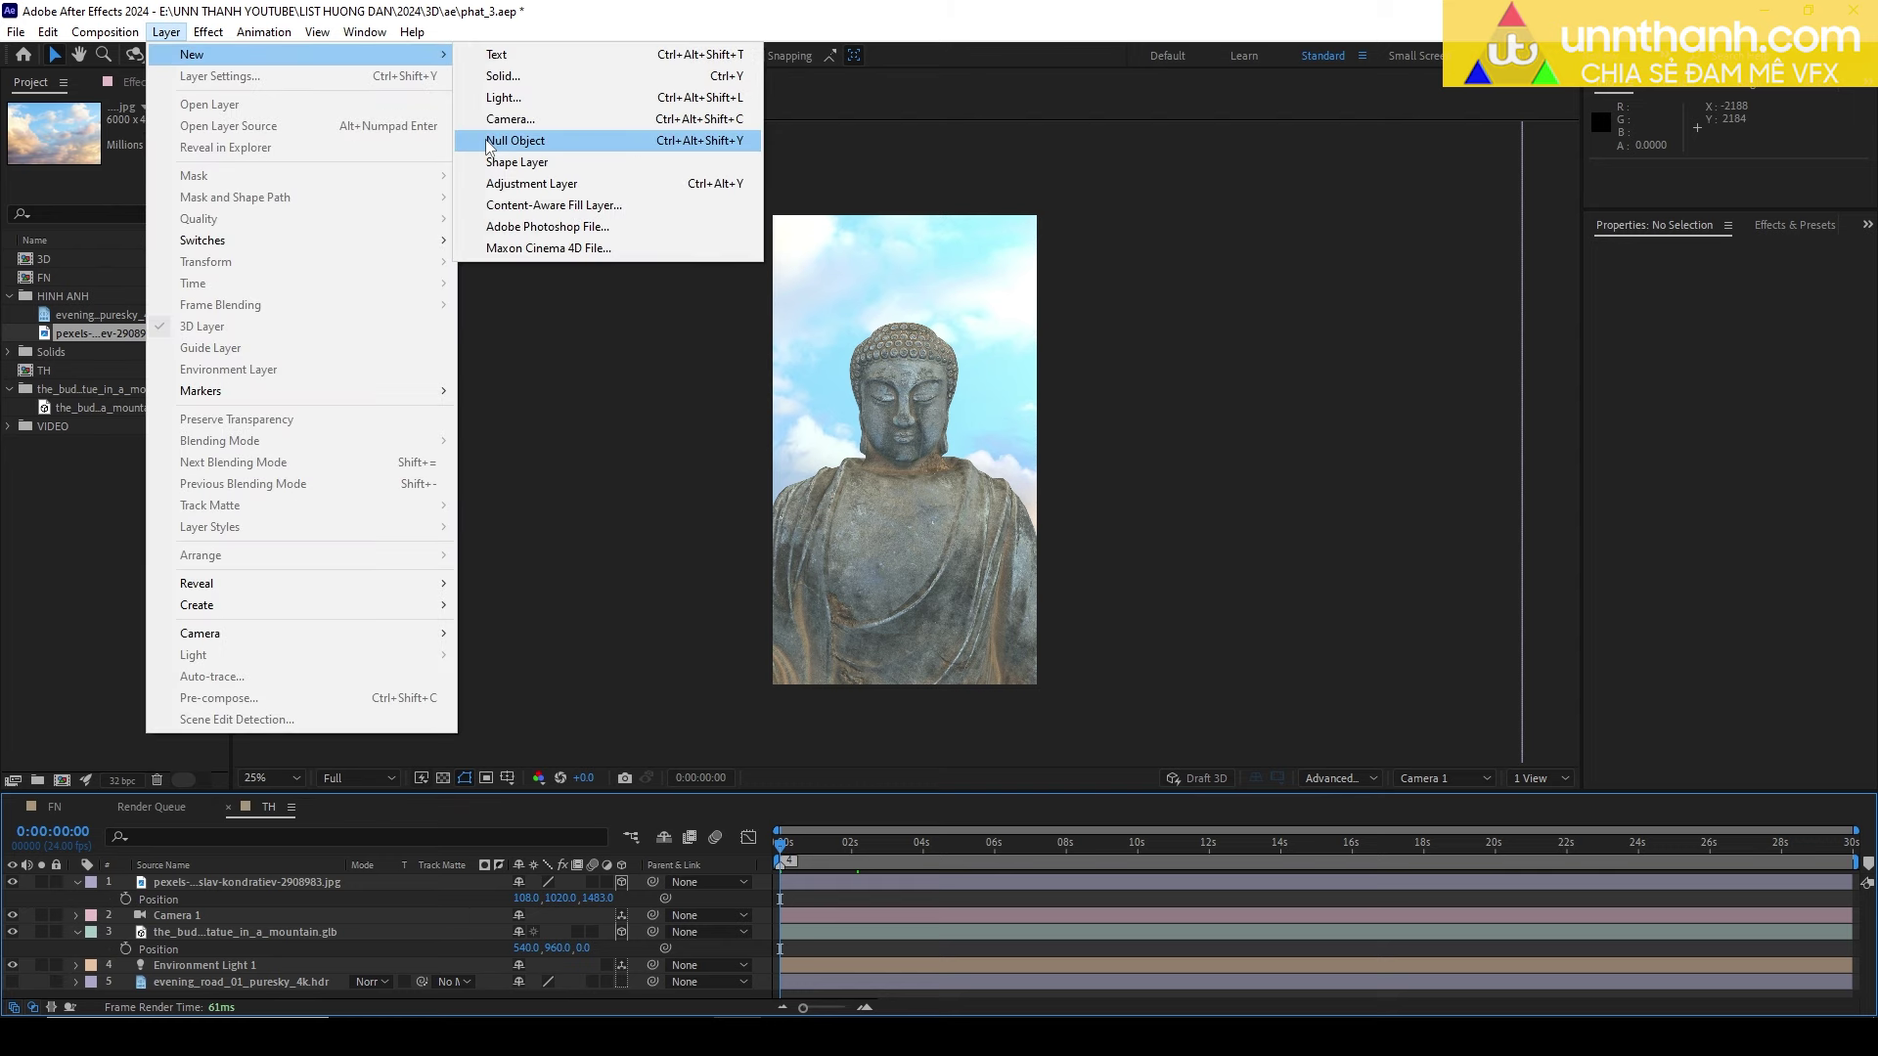
pyautogui.click(489, 142)
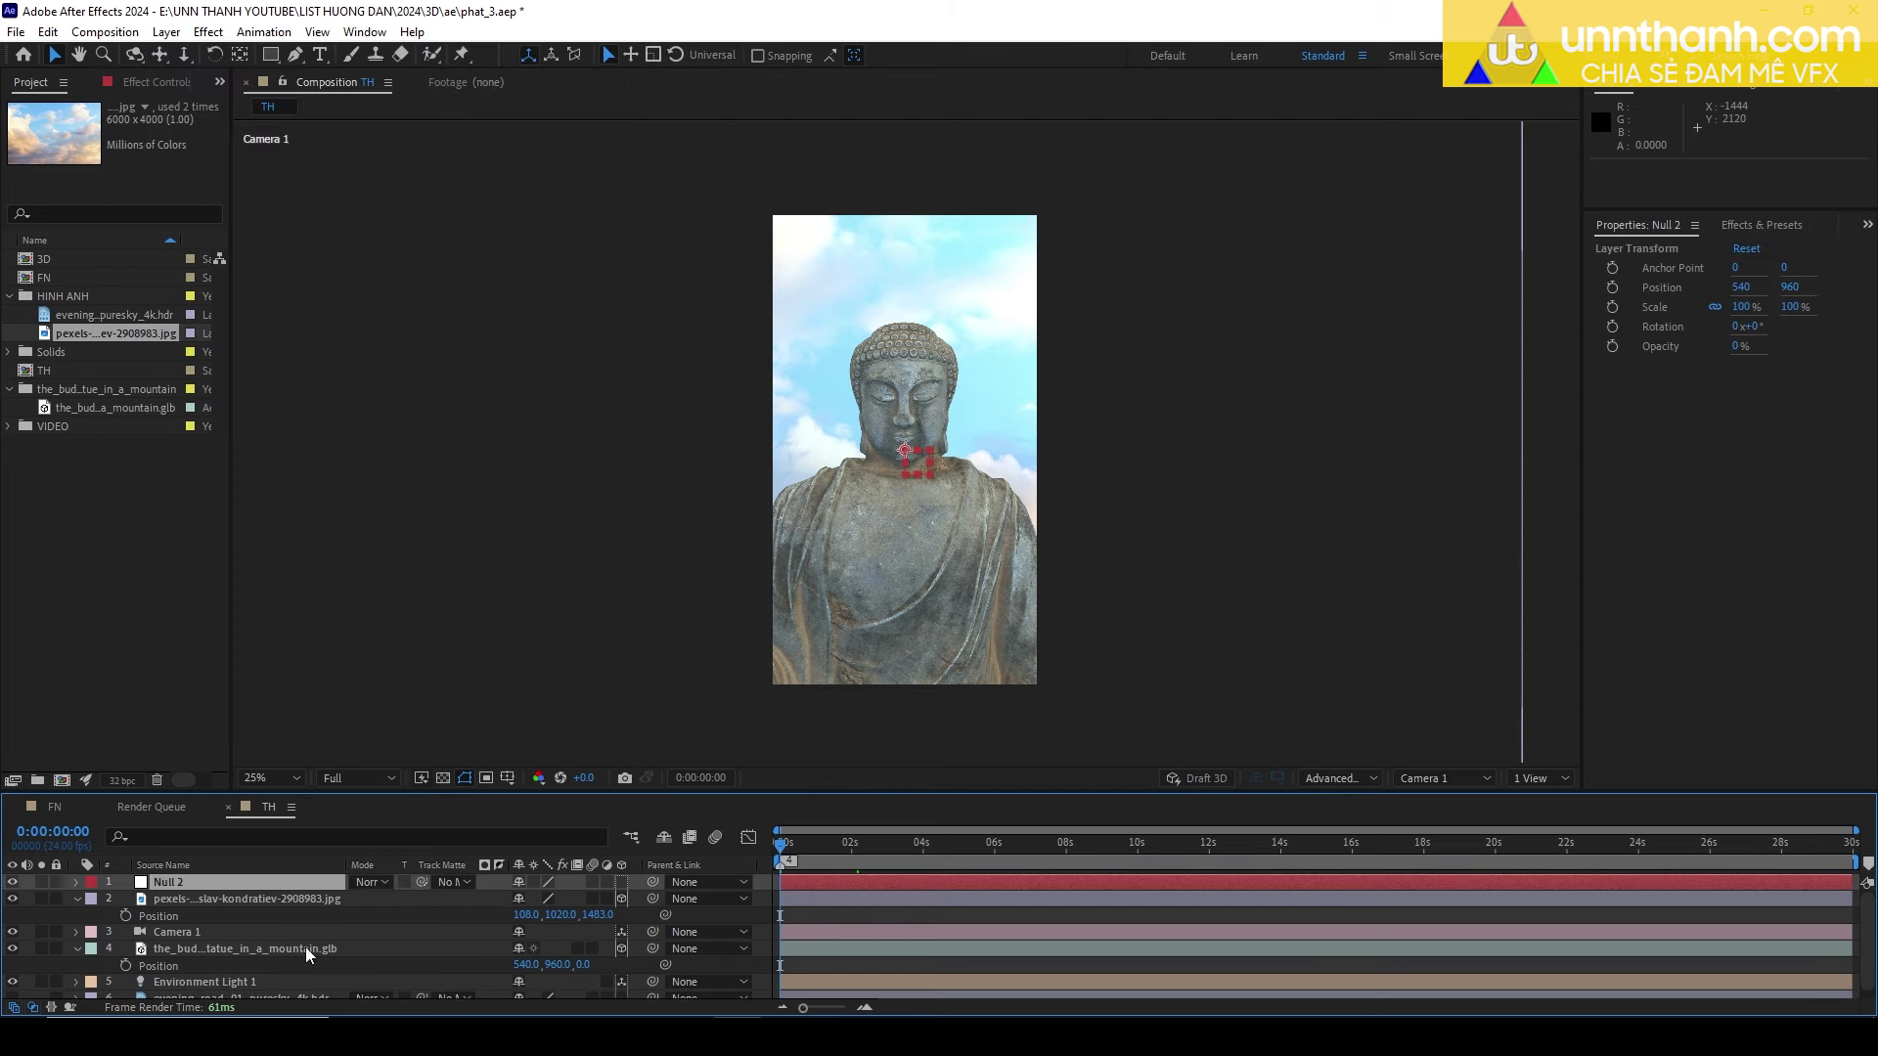
pyautogui.click(621, 884)
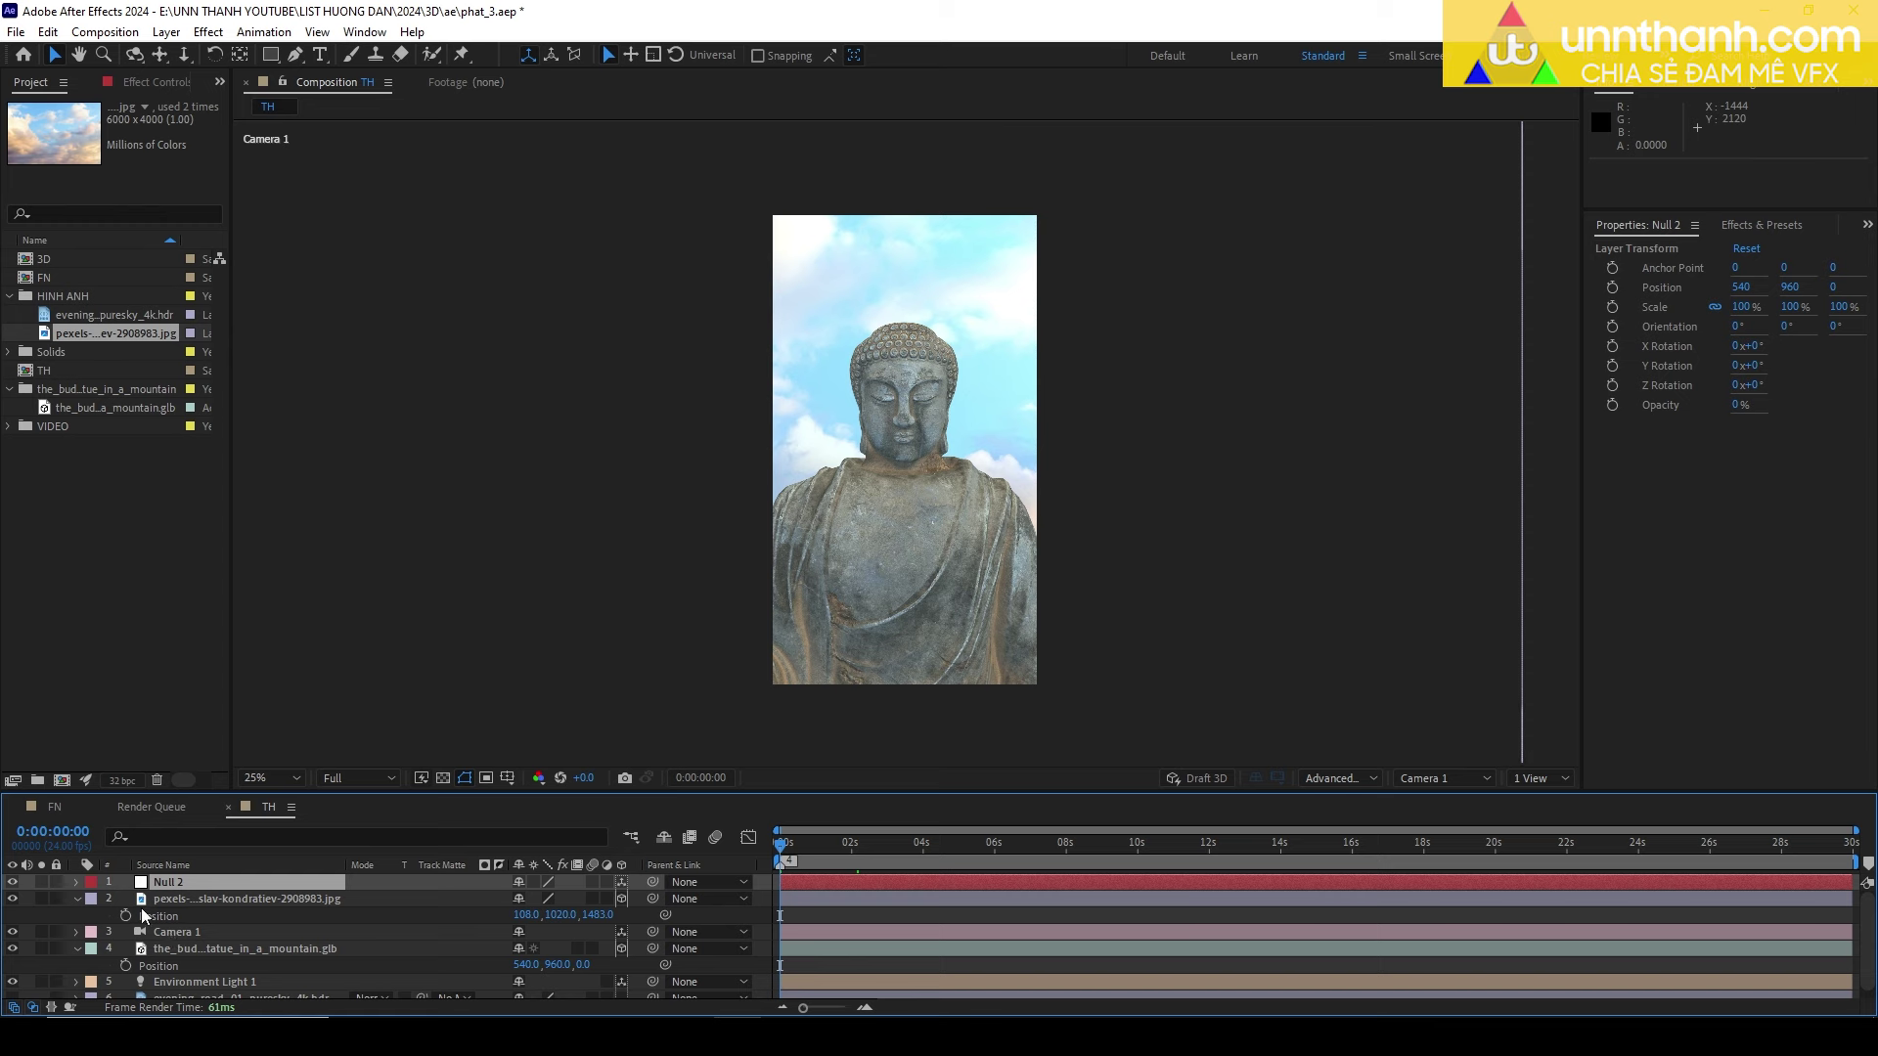
# Parent Camera 1 to Null 2 with the pick whip so Parent reads 1. Null 2.
pyautogui.click(78, 899)
pyautogui.click(184, 917)
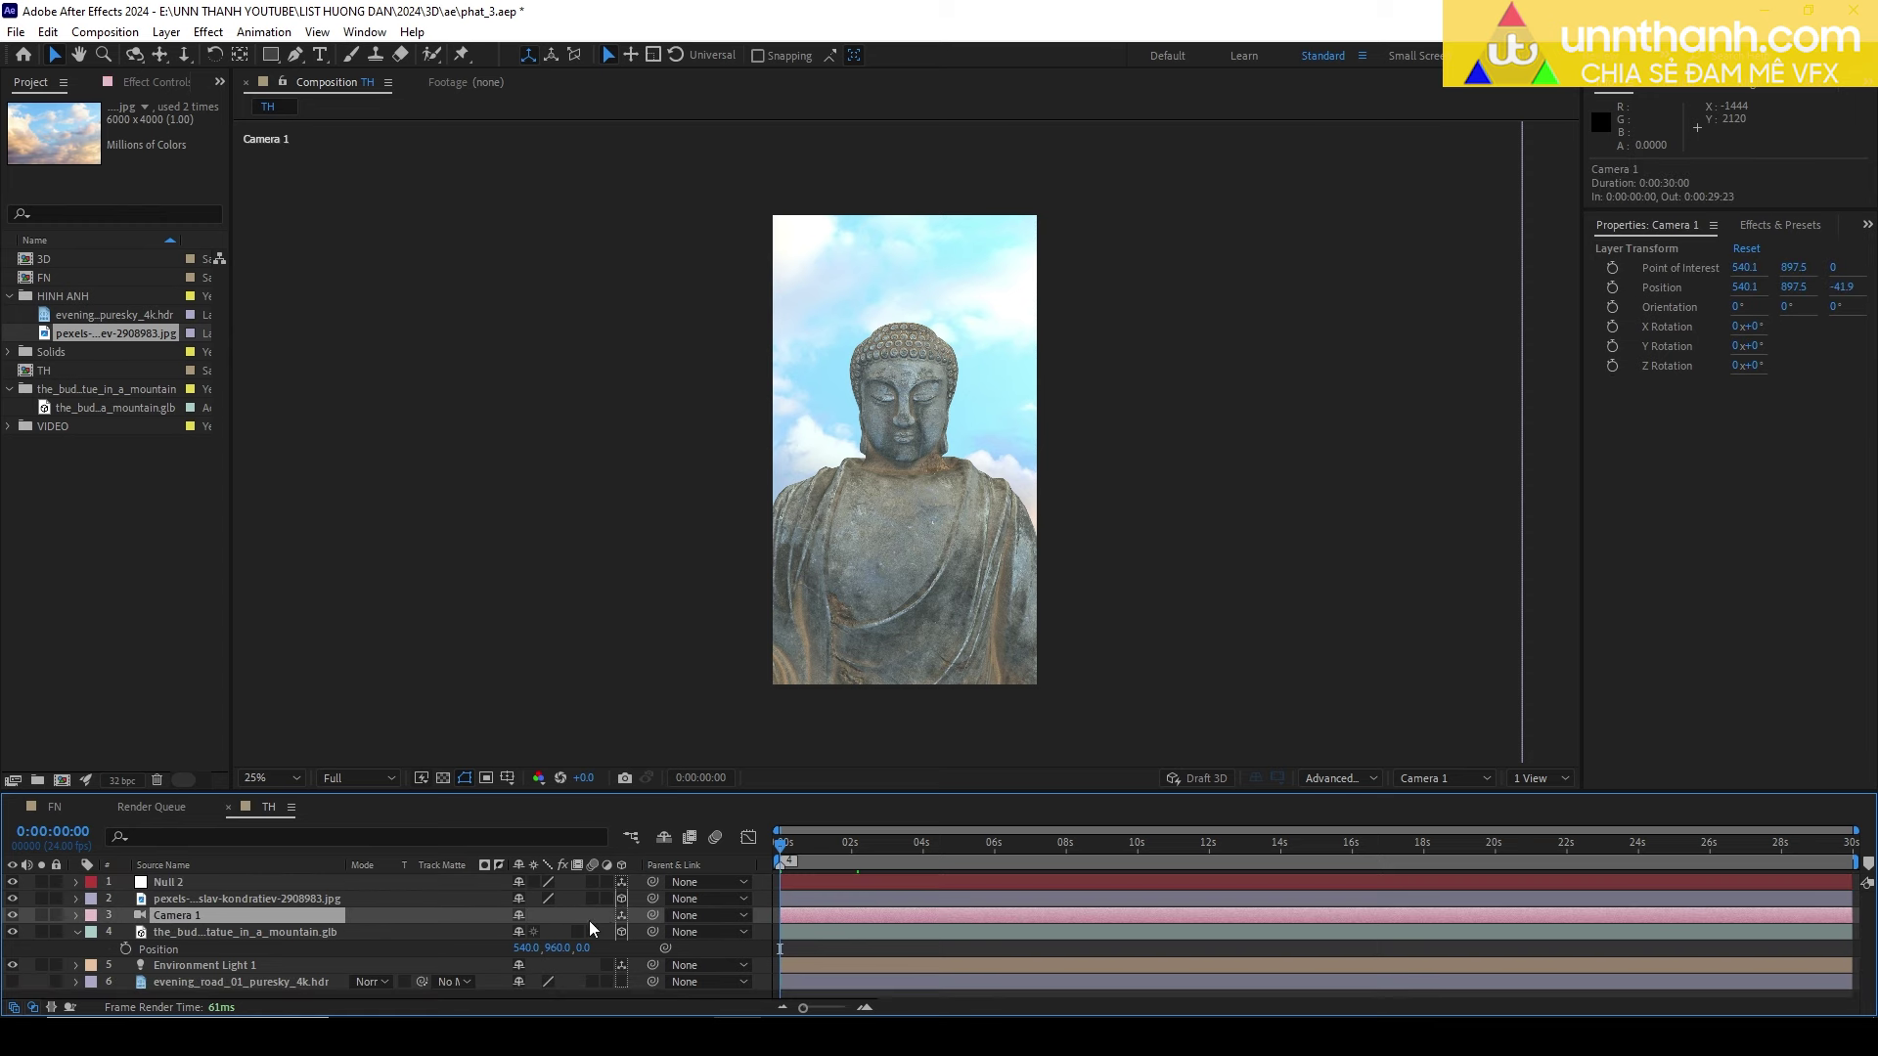
pyautogui.moveTo(652, 916); pyautogui.dragTo(160, 889)
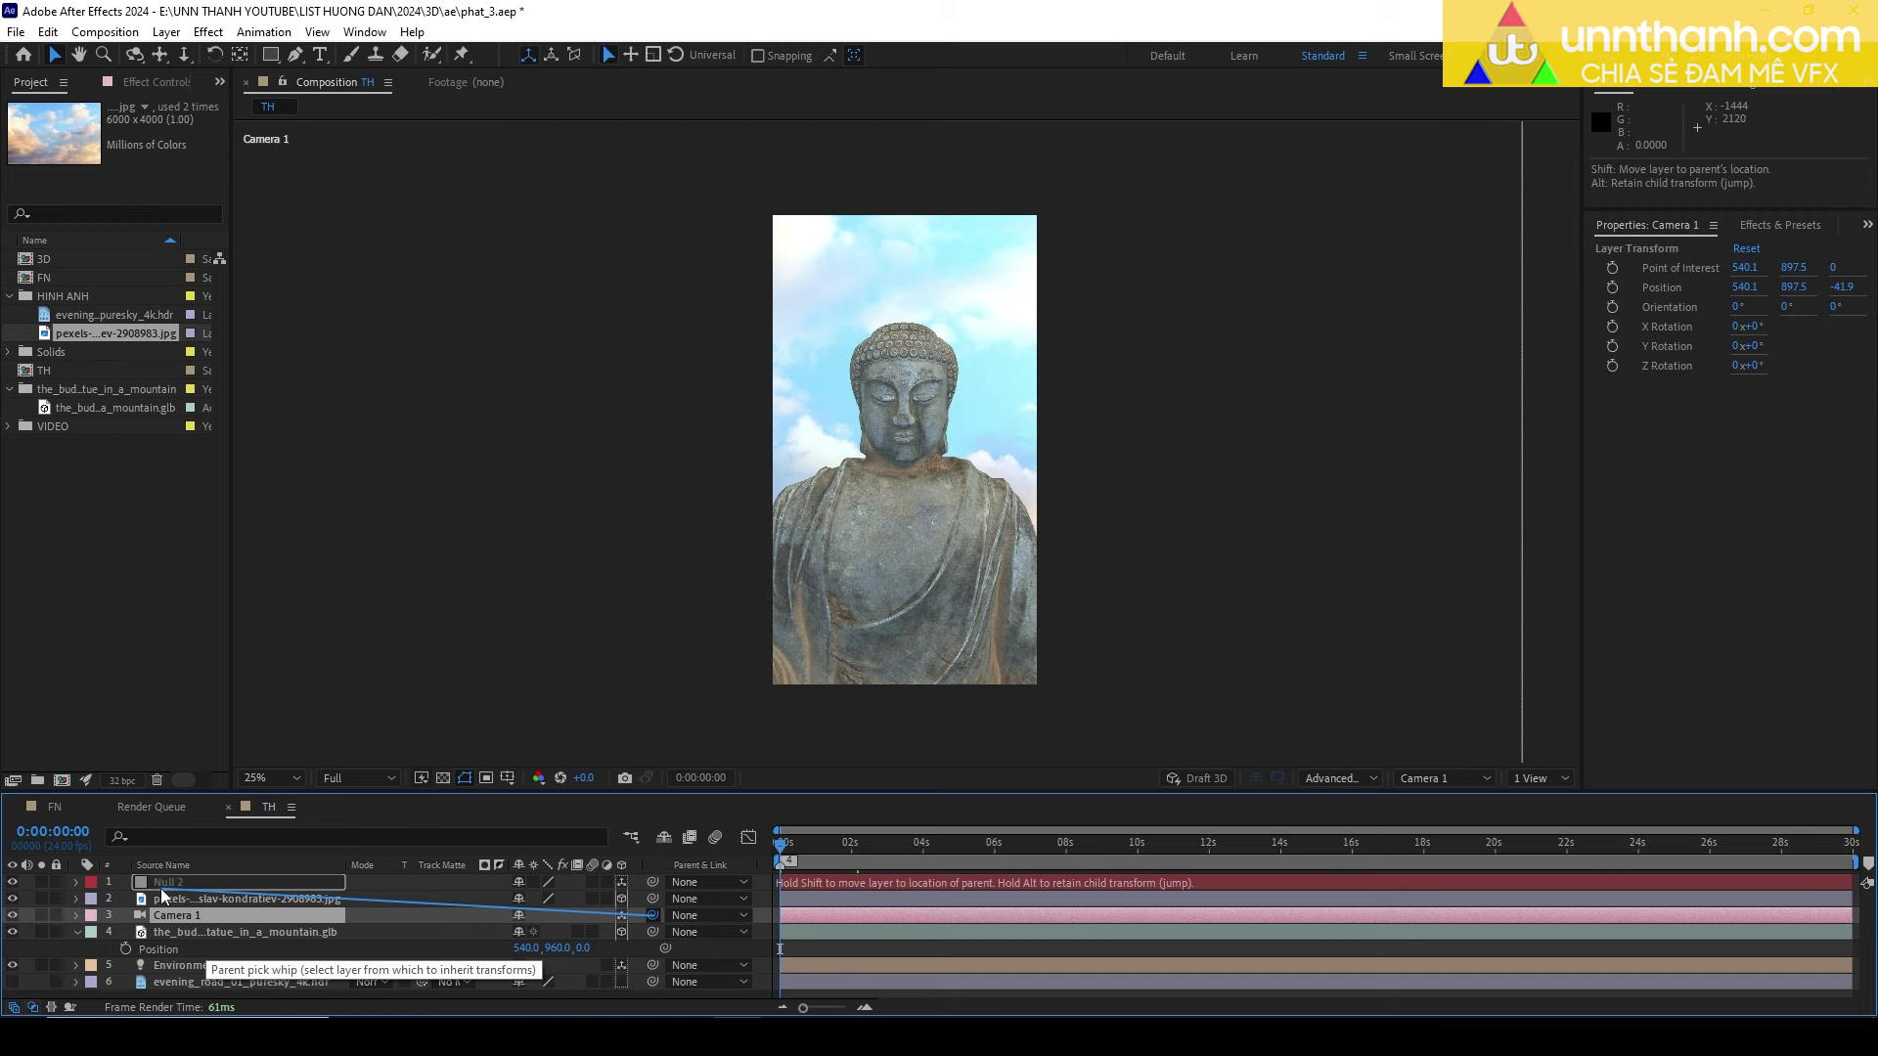
pyautogui.moveTo(160, 888); pyautogui.dragTo(160, 888)
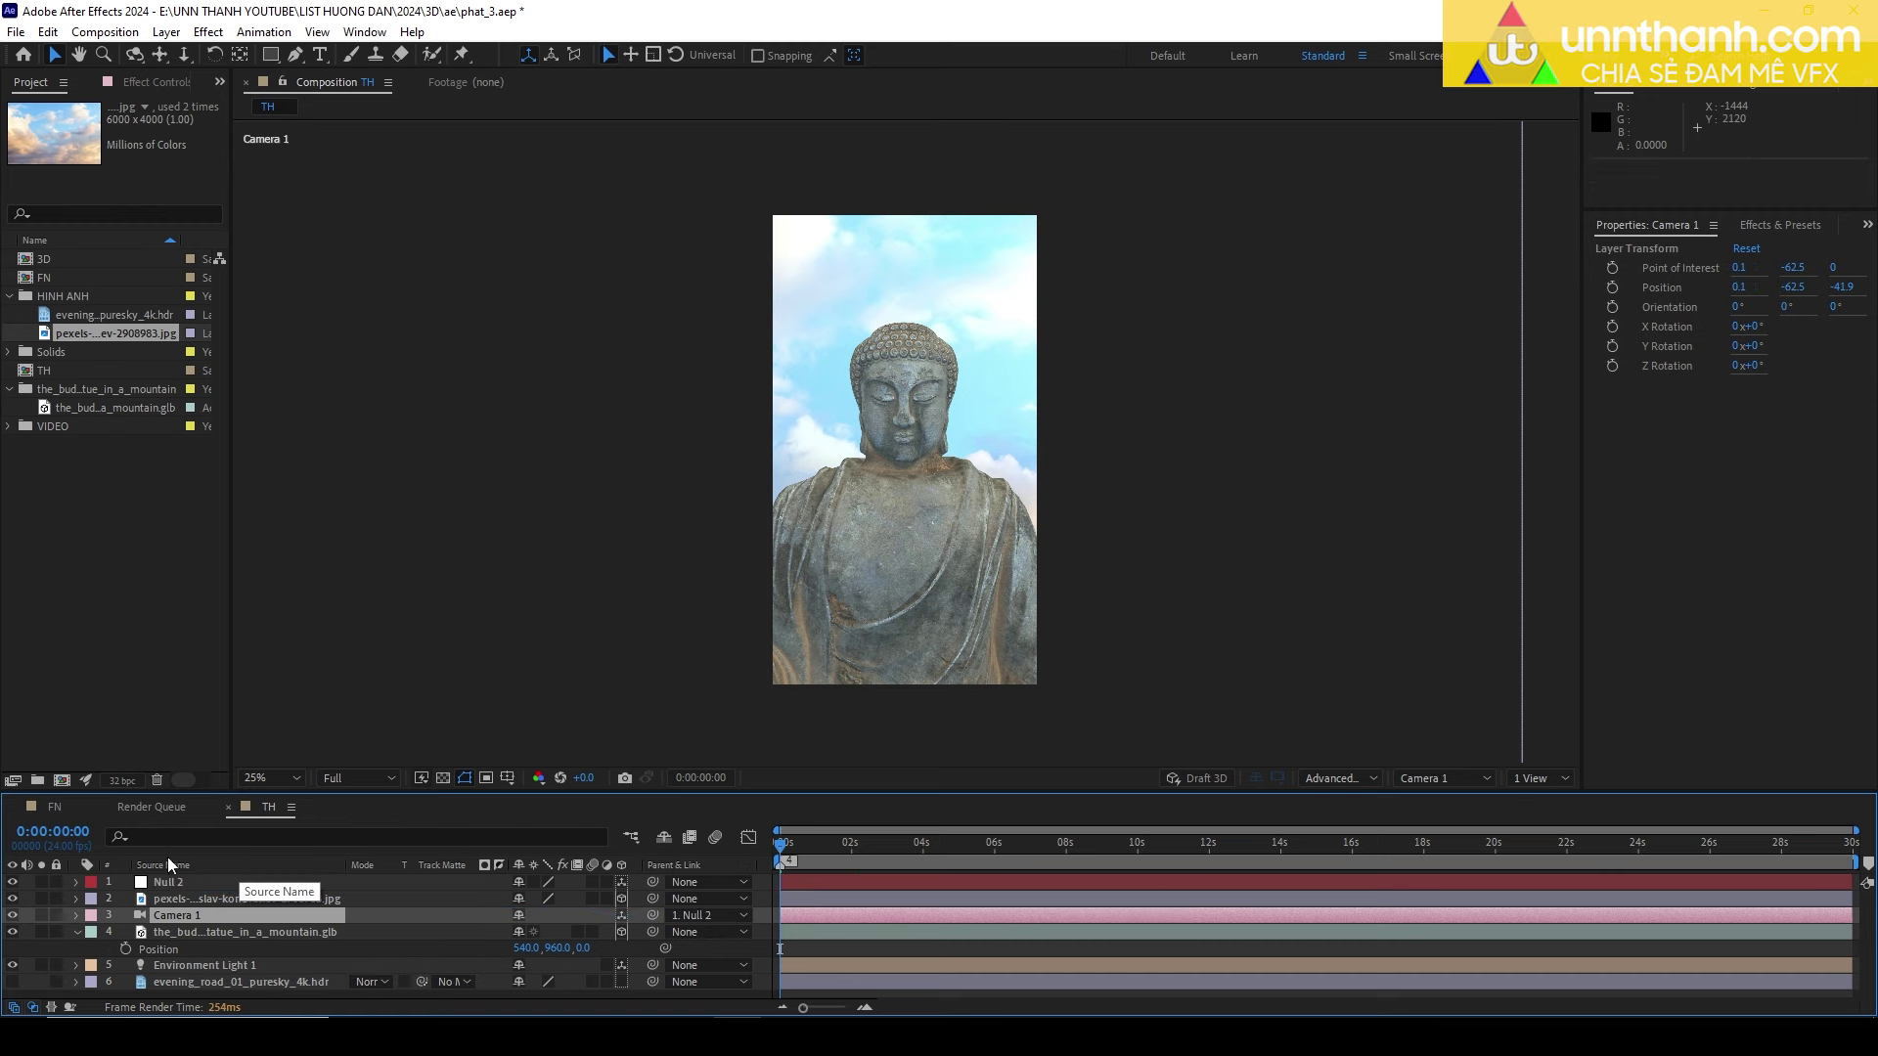
# Test-shift Null 2's position, then undo and reset it to 540, 960.
pyautogui.click(162, 883)
pyautogui.press('p')
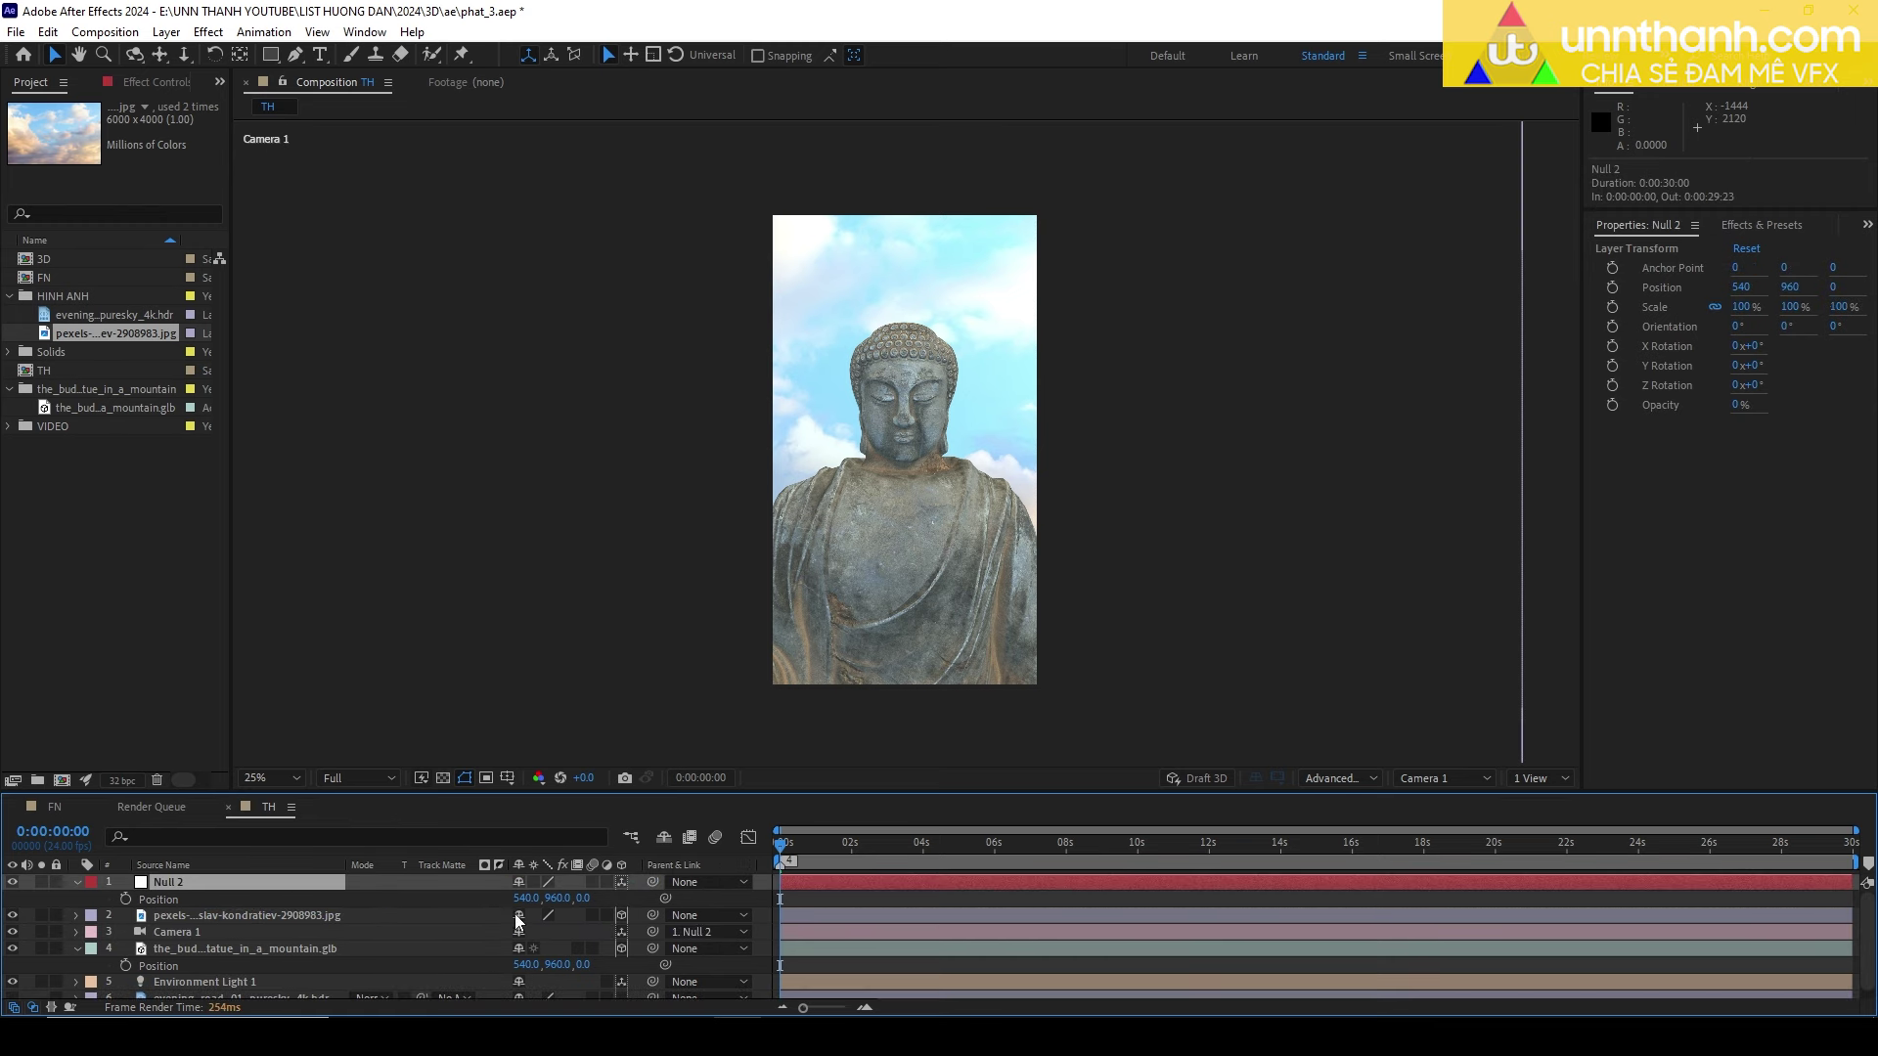
pyautogui.moveTo(522, 898)
pyautogui.mouseDown()
pyautogui.moveTo(511, 879)
pyautogui.moveTo(577, 900)
pyautogui.mouseUp()
pyautogui.hotkey('ctrl', 'z')
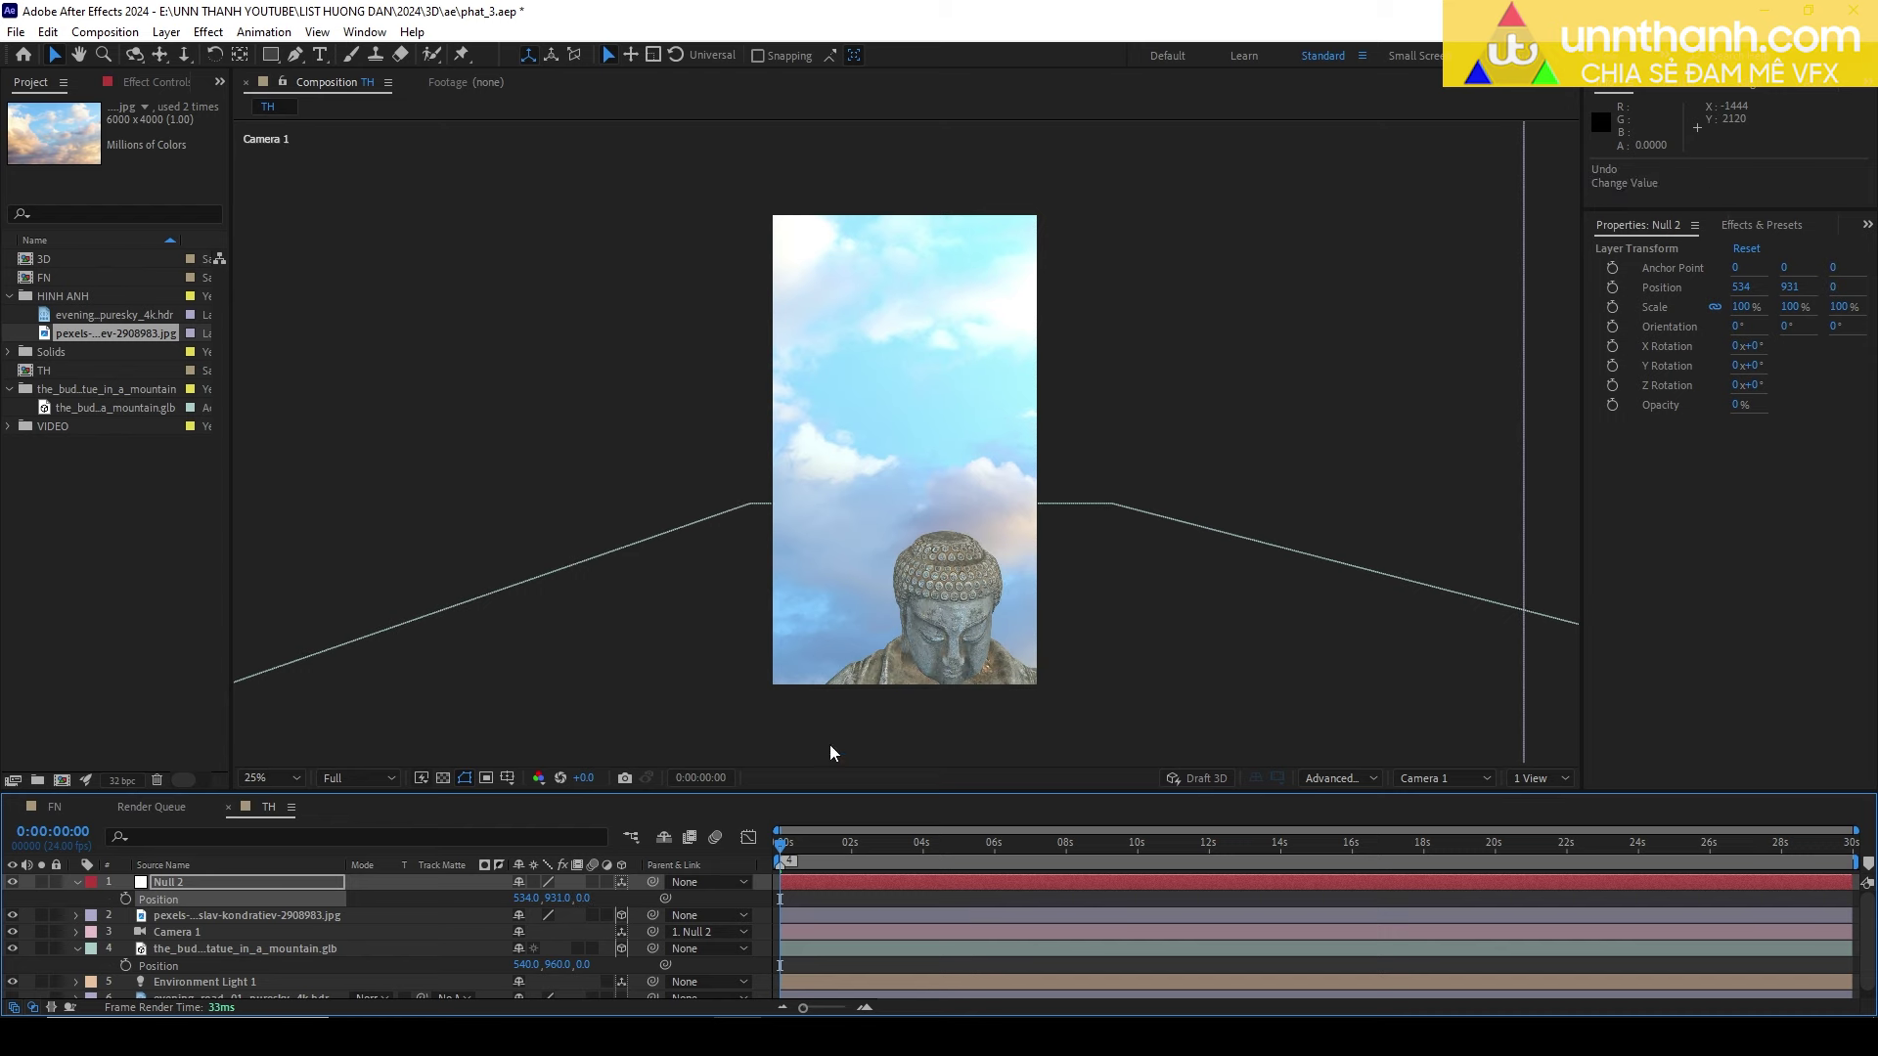
pyautogui.press(',')
pyautogui.press('.')
pyautogui.rightClick(168, 900)
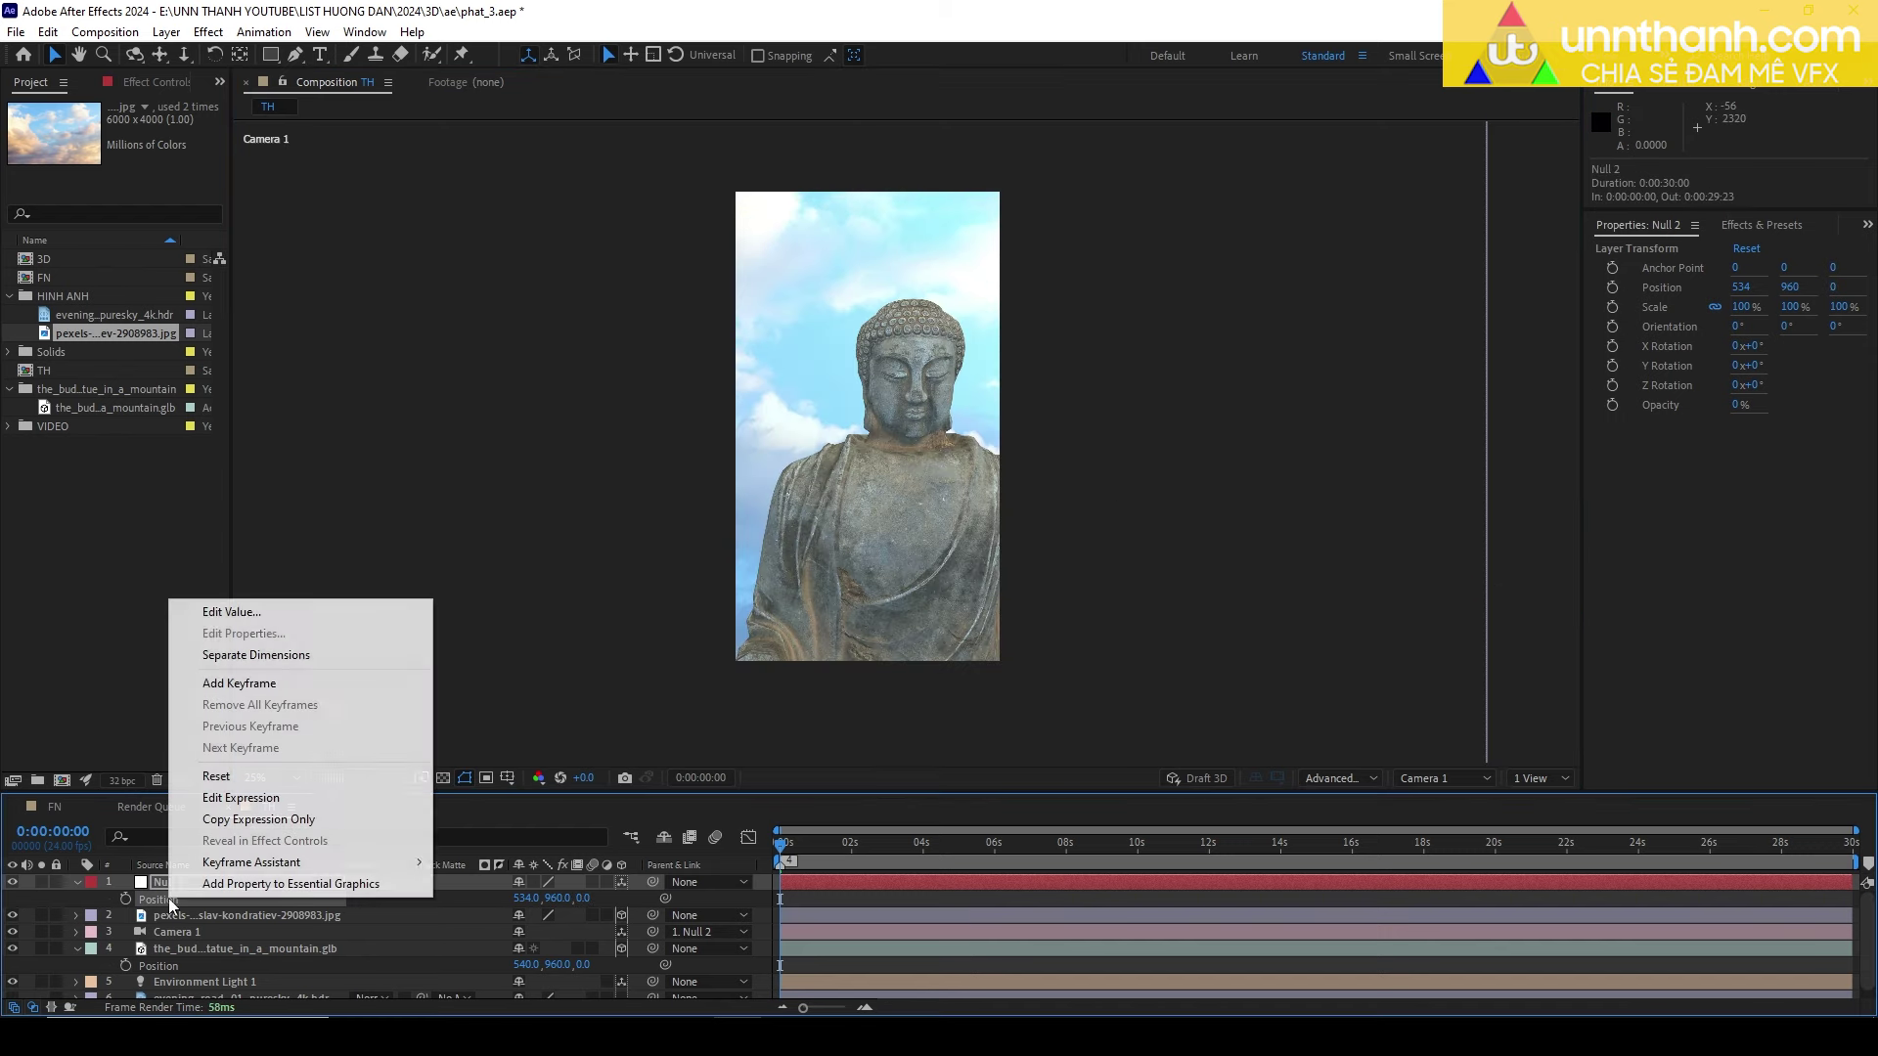
pyautogui.click(252, 658)
pyautogui.moveTo(919, 544); pyautogui.dragTo(956, 550)
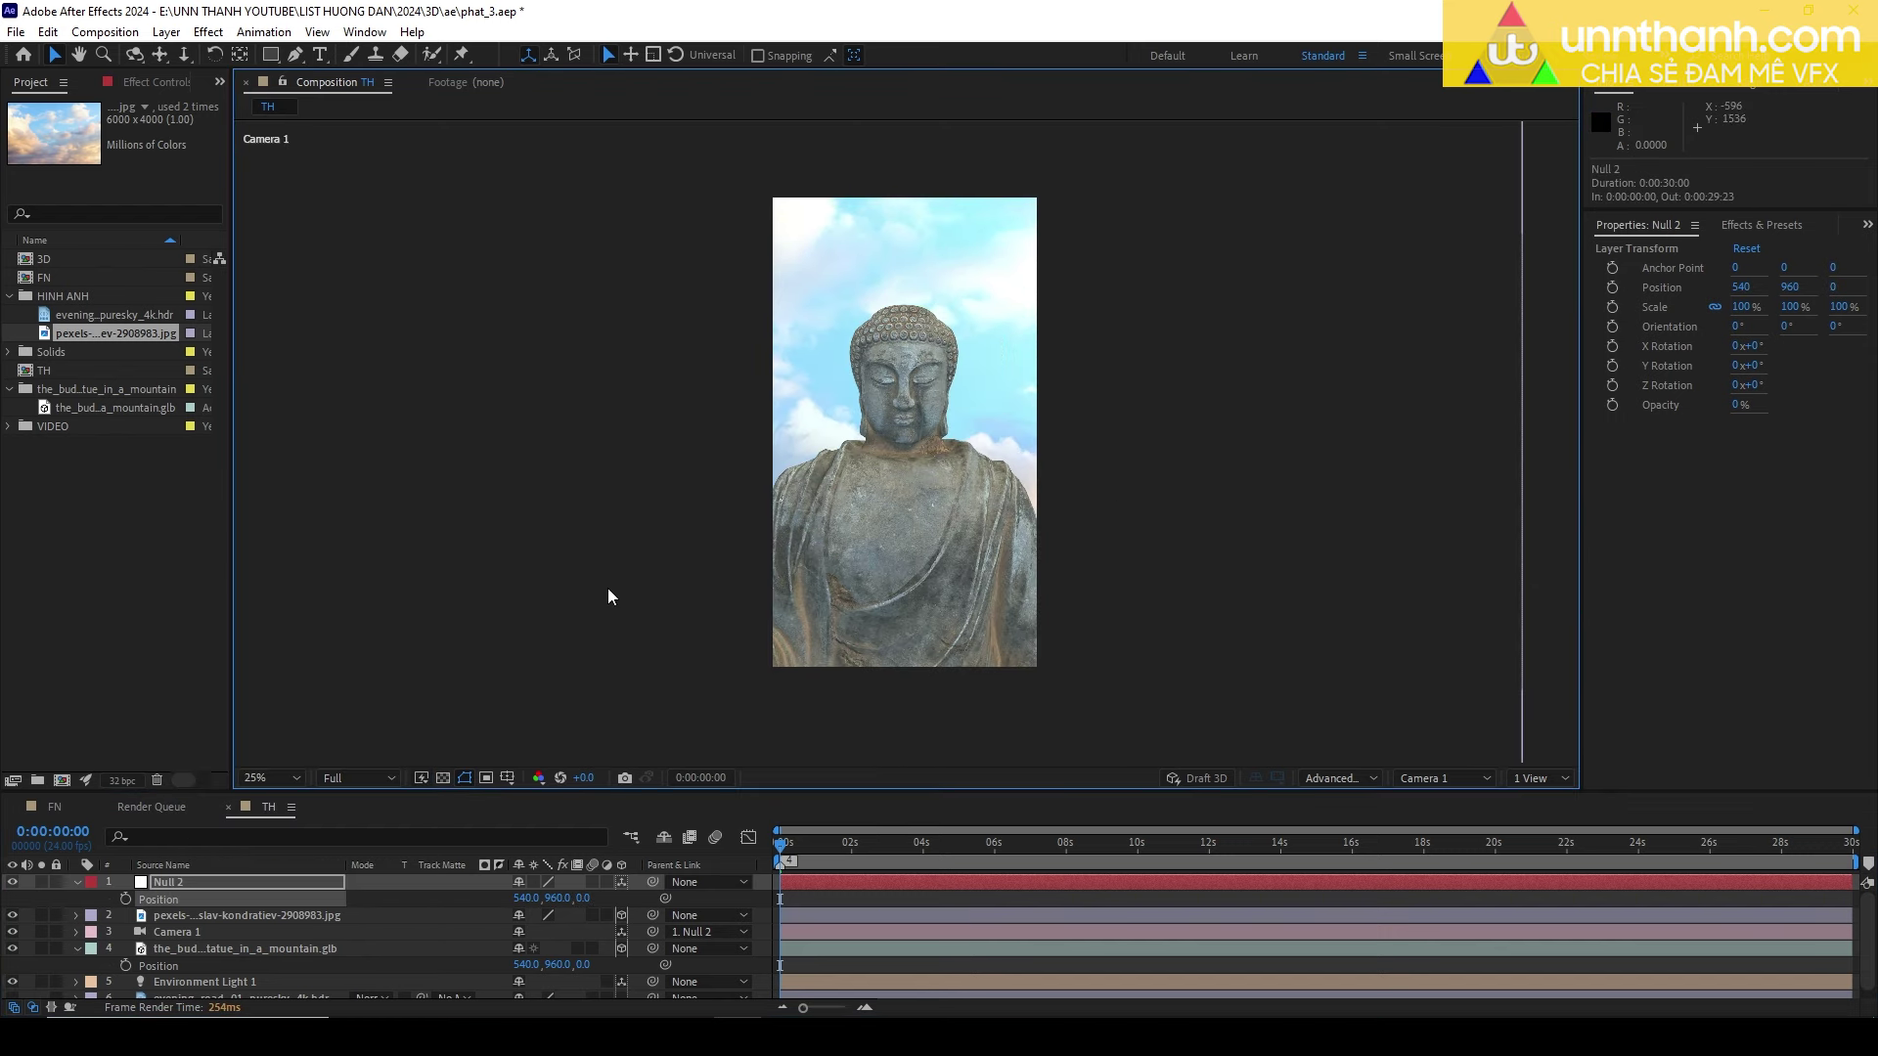
# Tilt Null 2 to X Rotation -10° and pull its Z Position back to -50.
pyautogui.press('r')
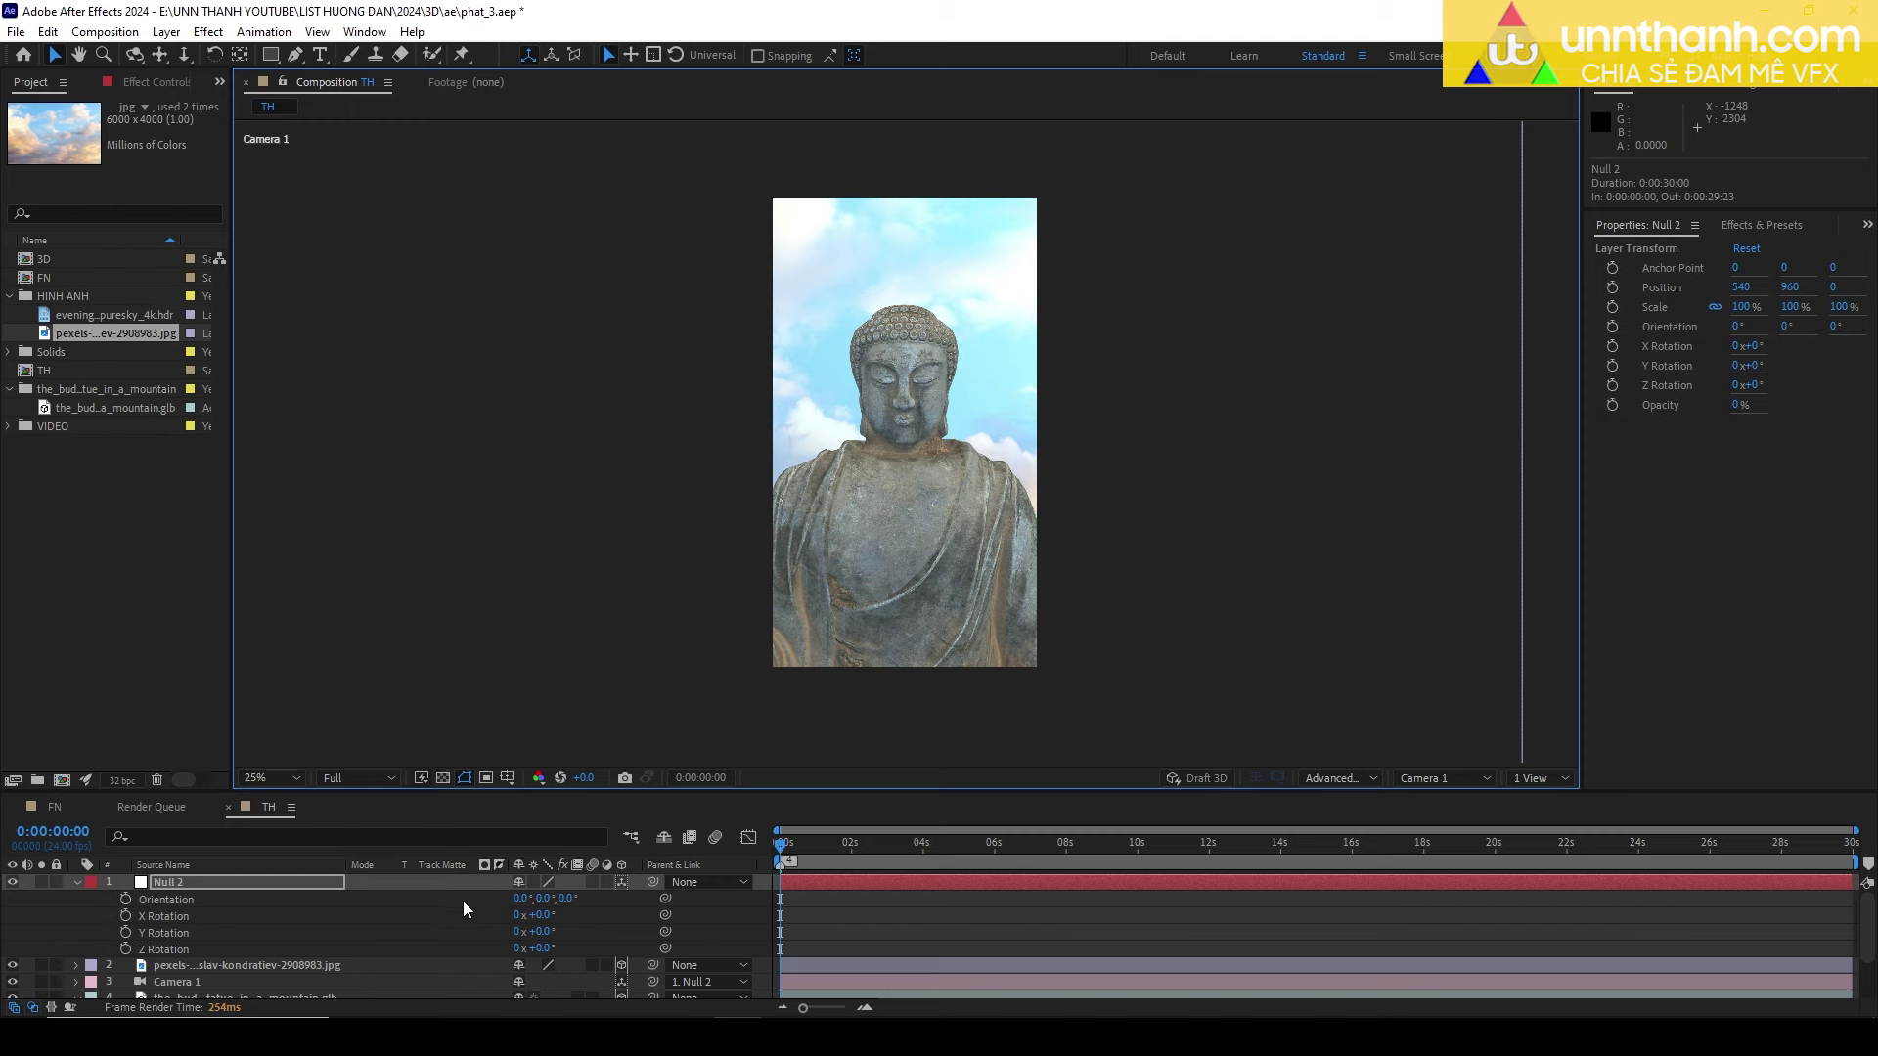
pyautogui.moveTo(541, 916); pyautogui.dragTo(523, 912)
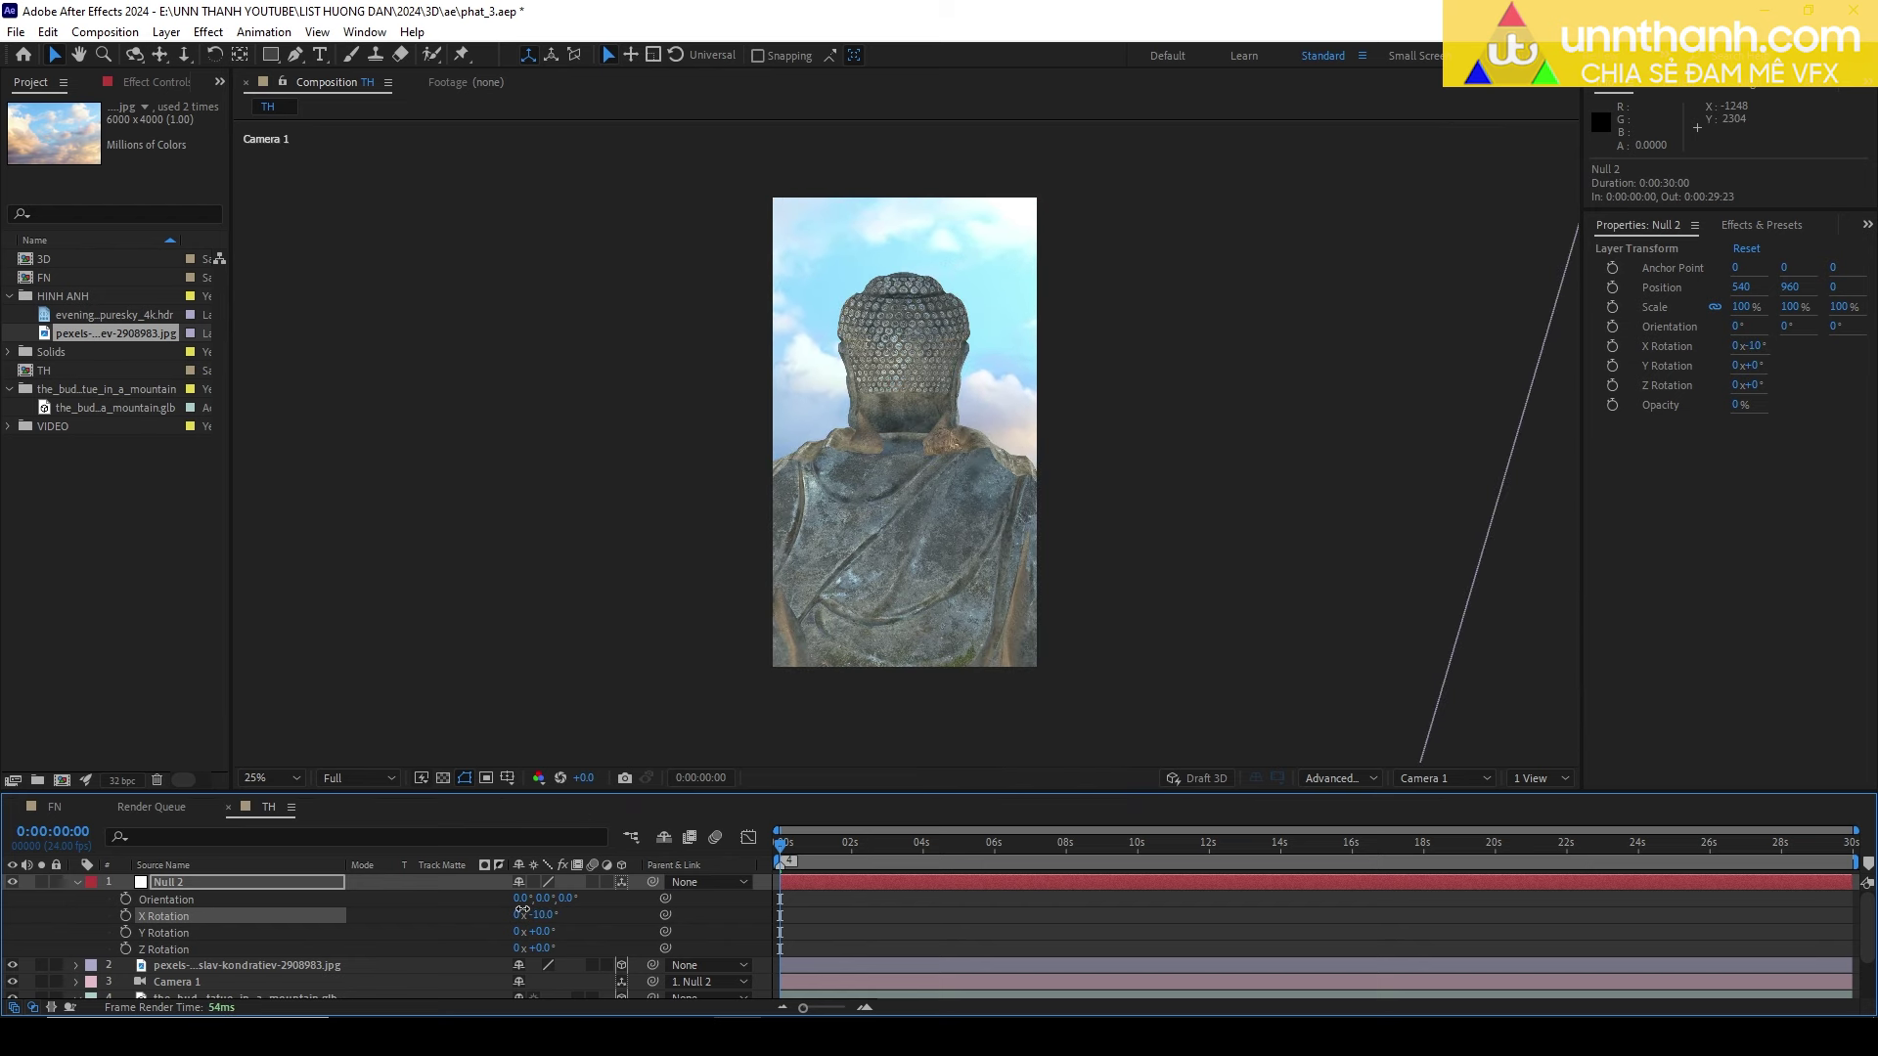
pyautogui.press('p')
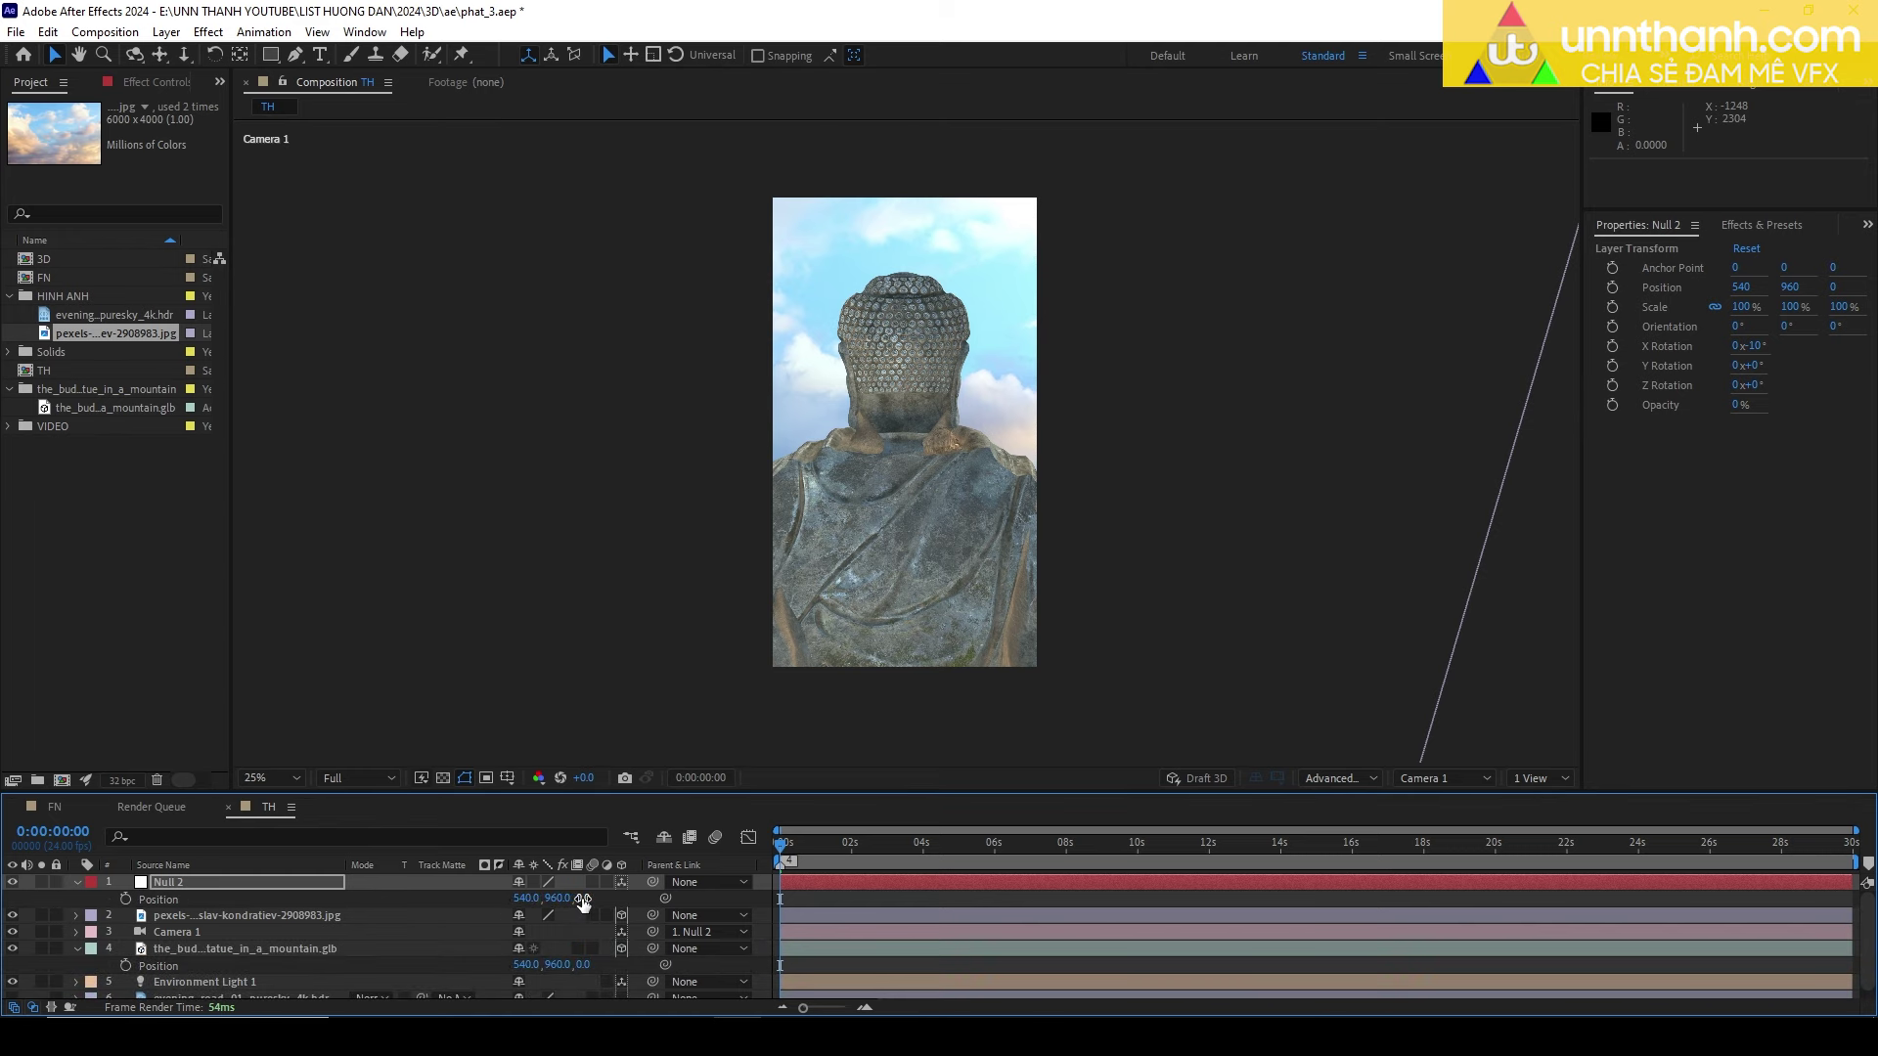
pyautogui.moveTo(583, 902); pyautogui.dragTo(576, 898)
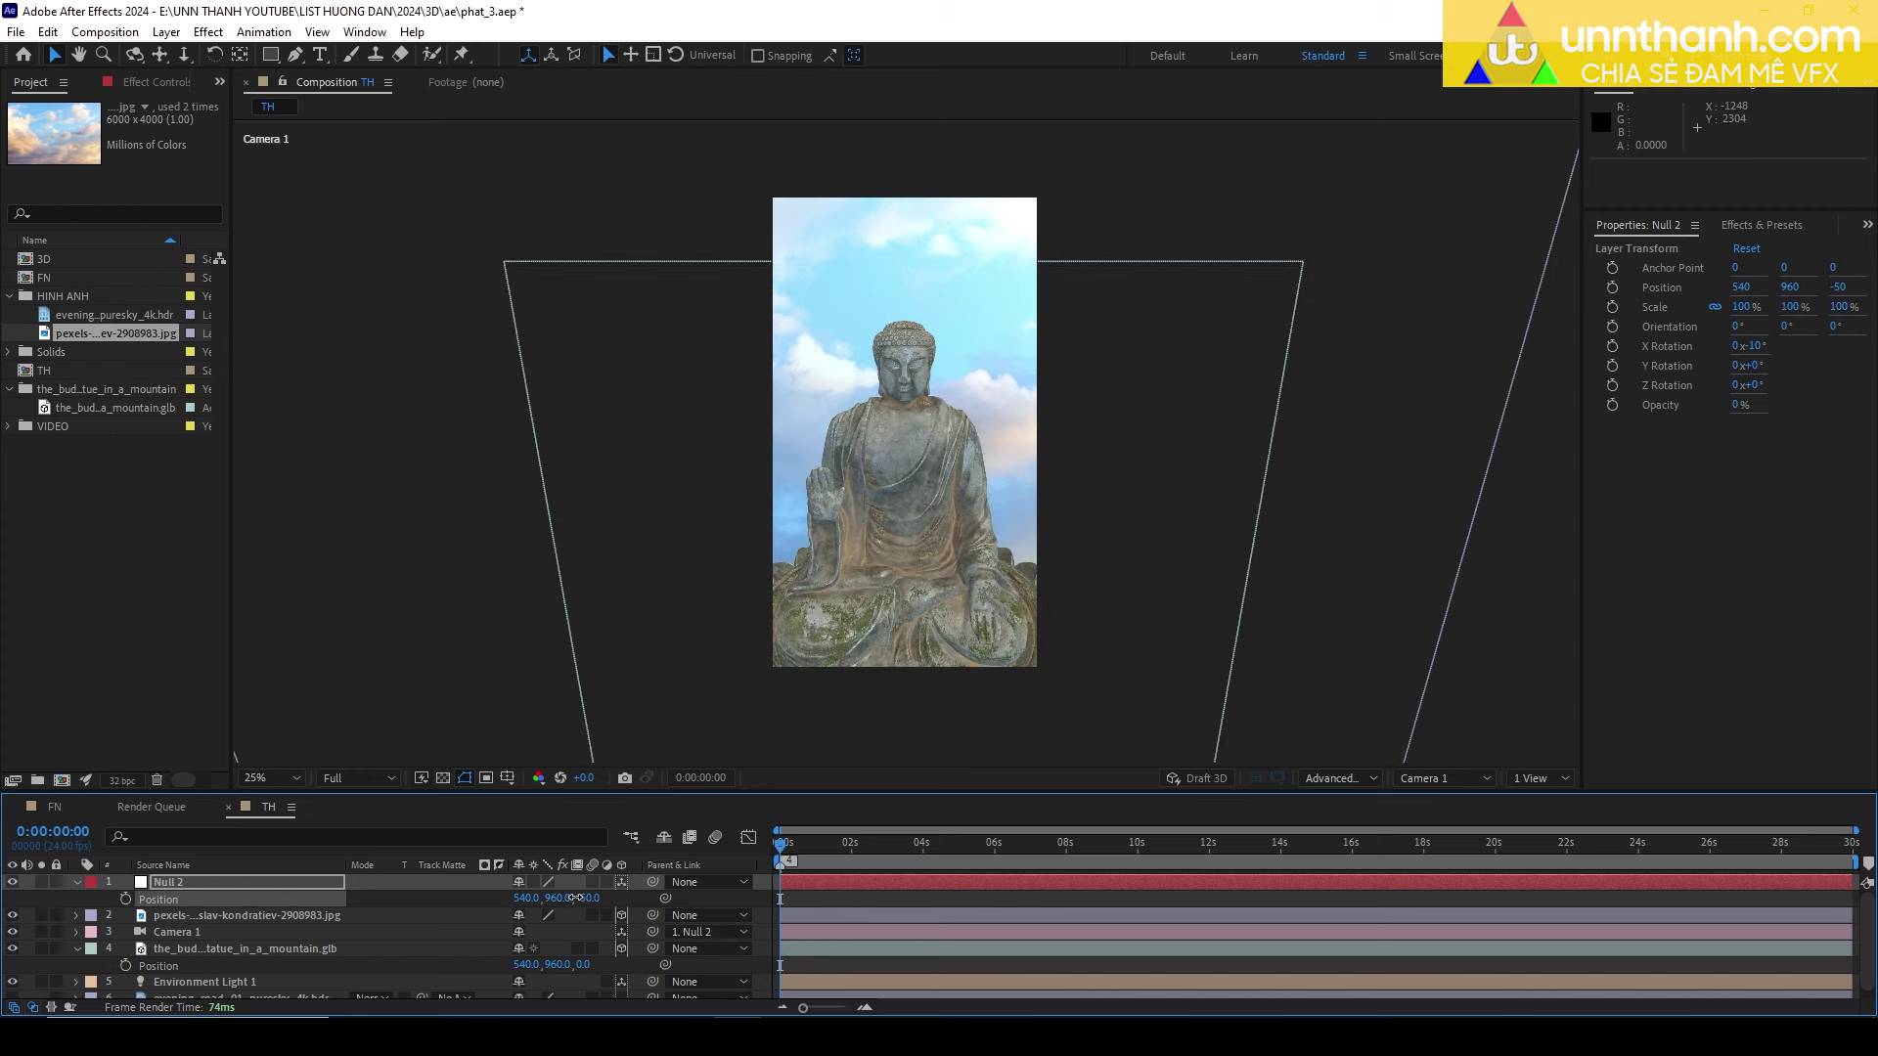
pyautogui.click(242, 882)
# Keyframe Null 2's X Rotation at 0° at 9:19 and -20.8° at 0s.
pyautogui.press('r')
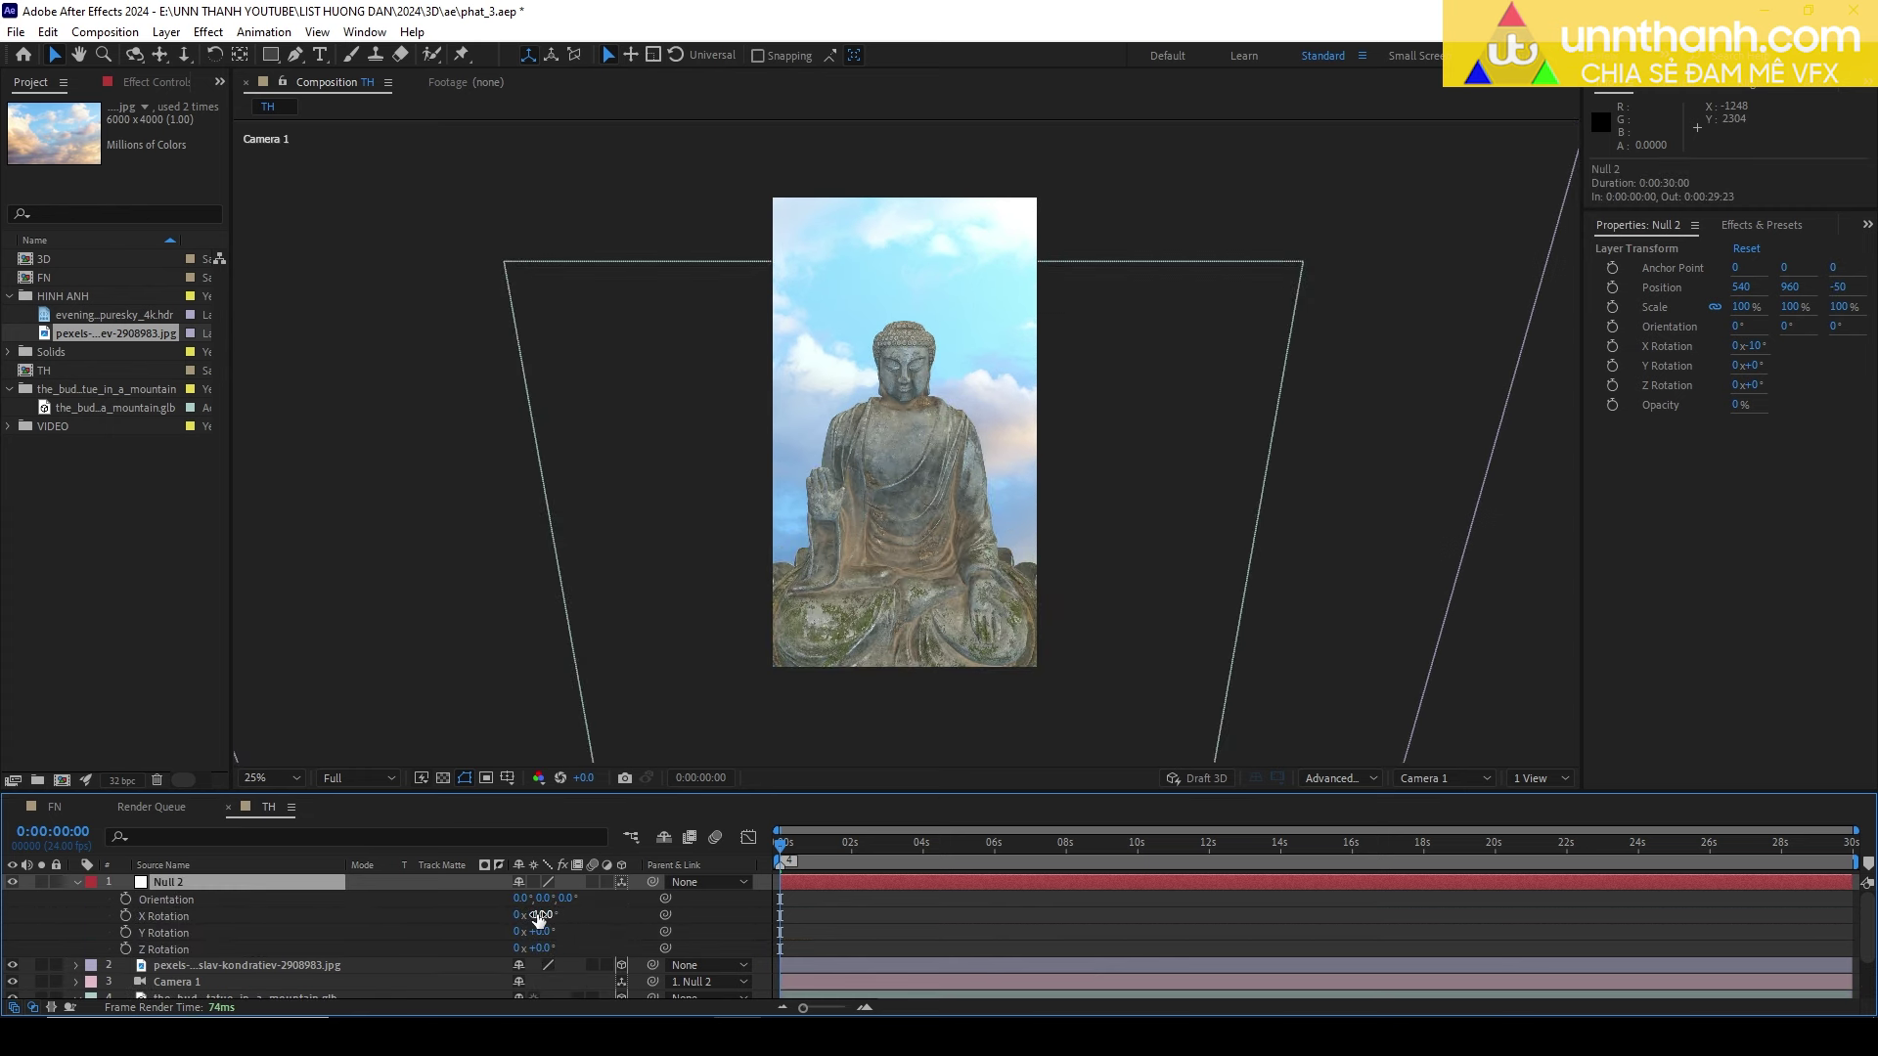
pyautogui.moveTo(538, 918)
pyautogui.mouseDown()
pyautogui.moveTo(498, 892)
pyautogui.moveTo(499, 915)
pyautogui.moveTo(559, 912)
pyautogui.moveTo(428, 897)
pyautogui.moveTo(444, 893)
pyautogui.mouseUp()
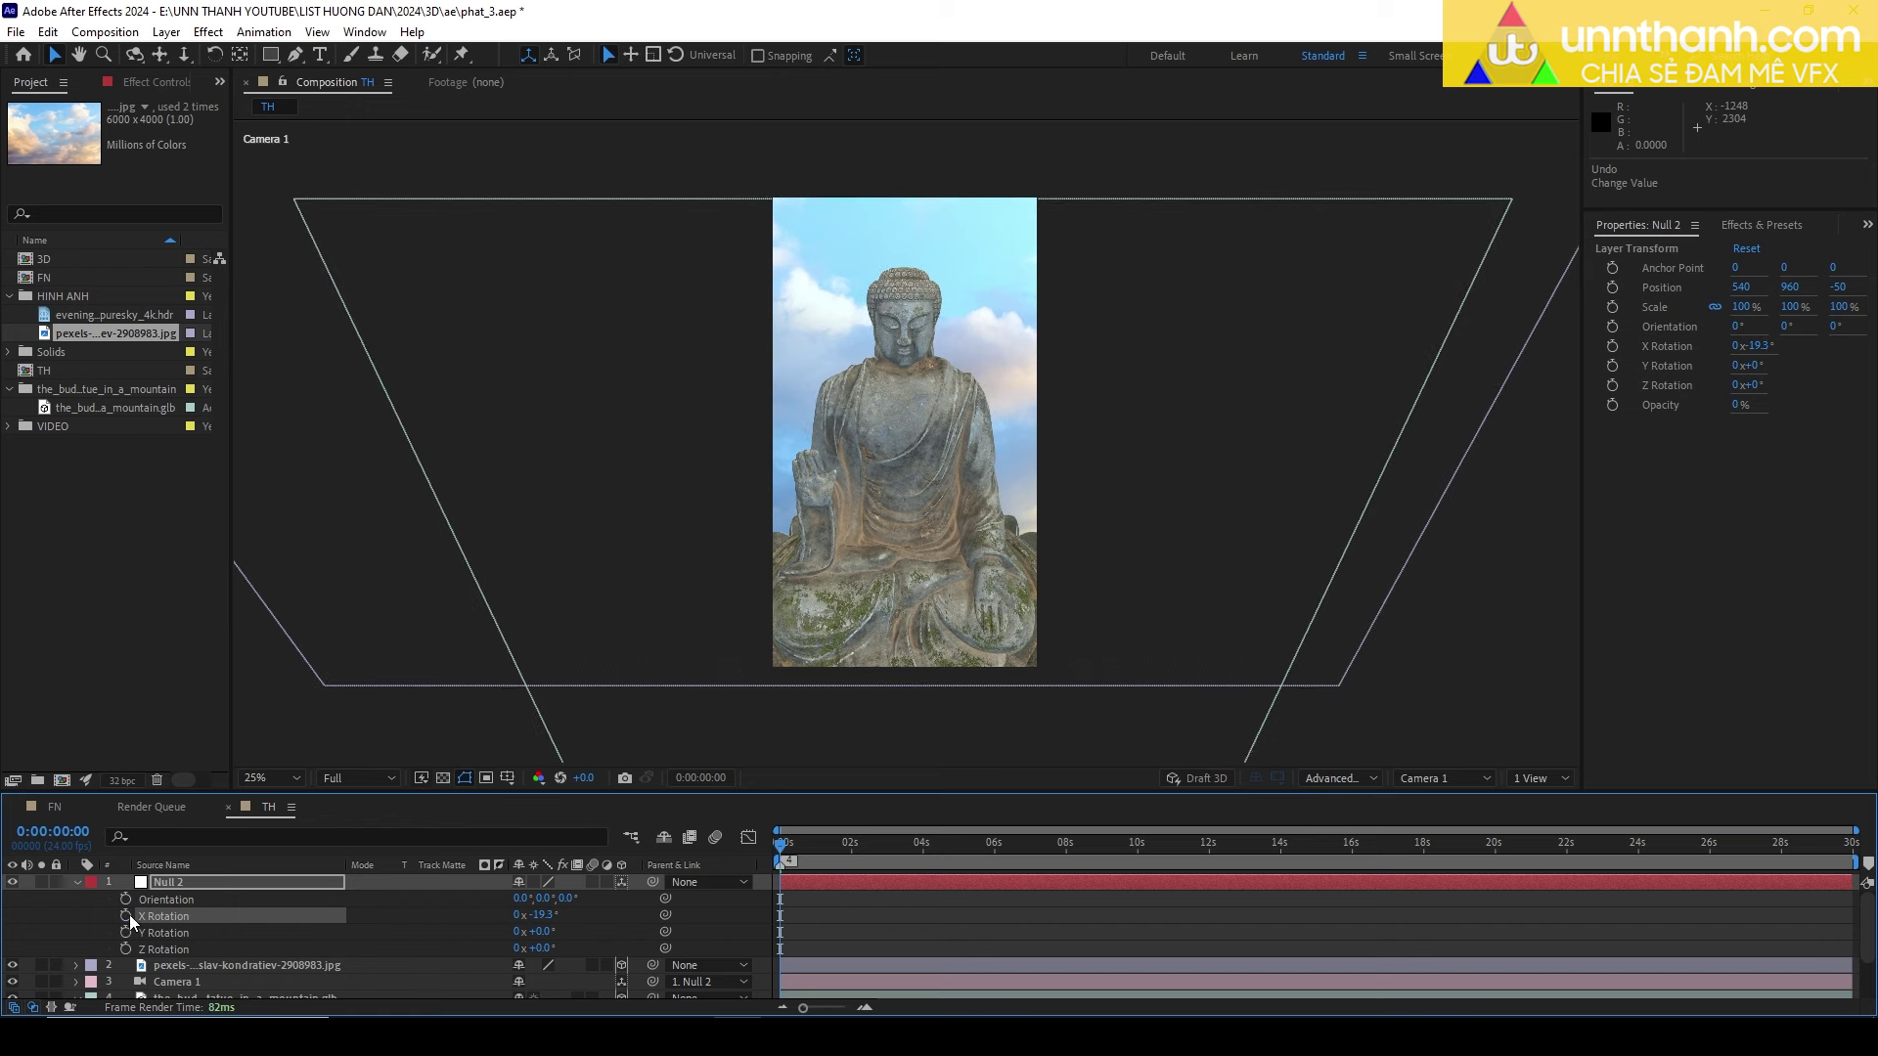
pyautogui.moveTo(919, 845); pyautogui.dragTo(1129, 855)
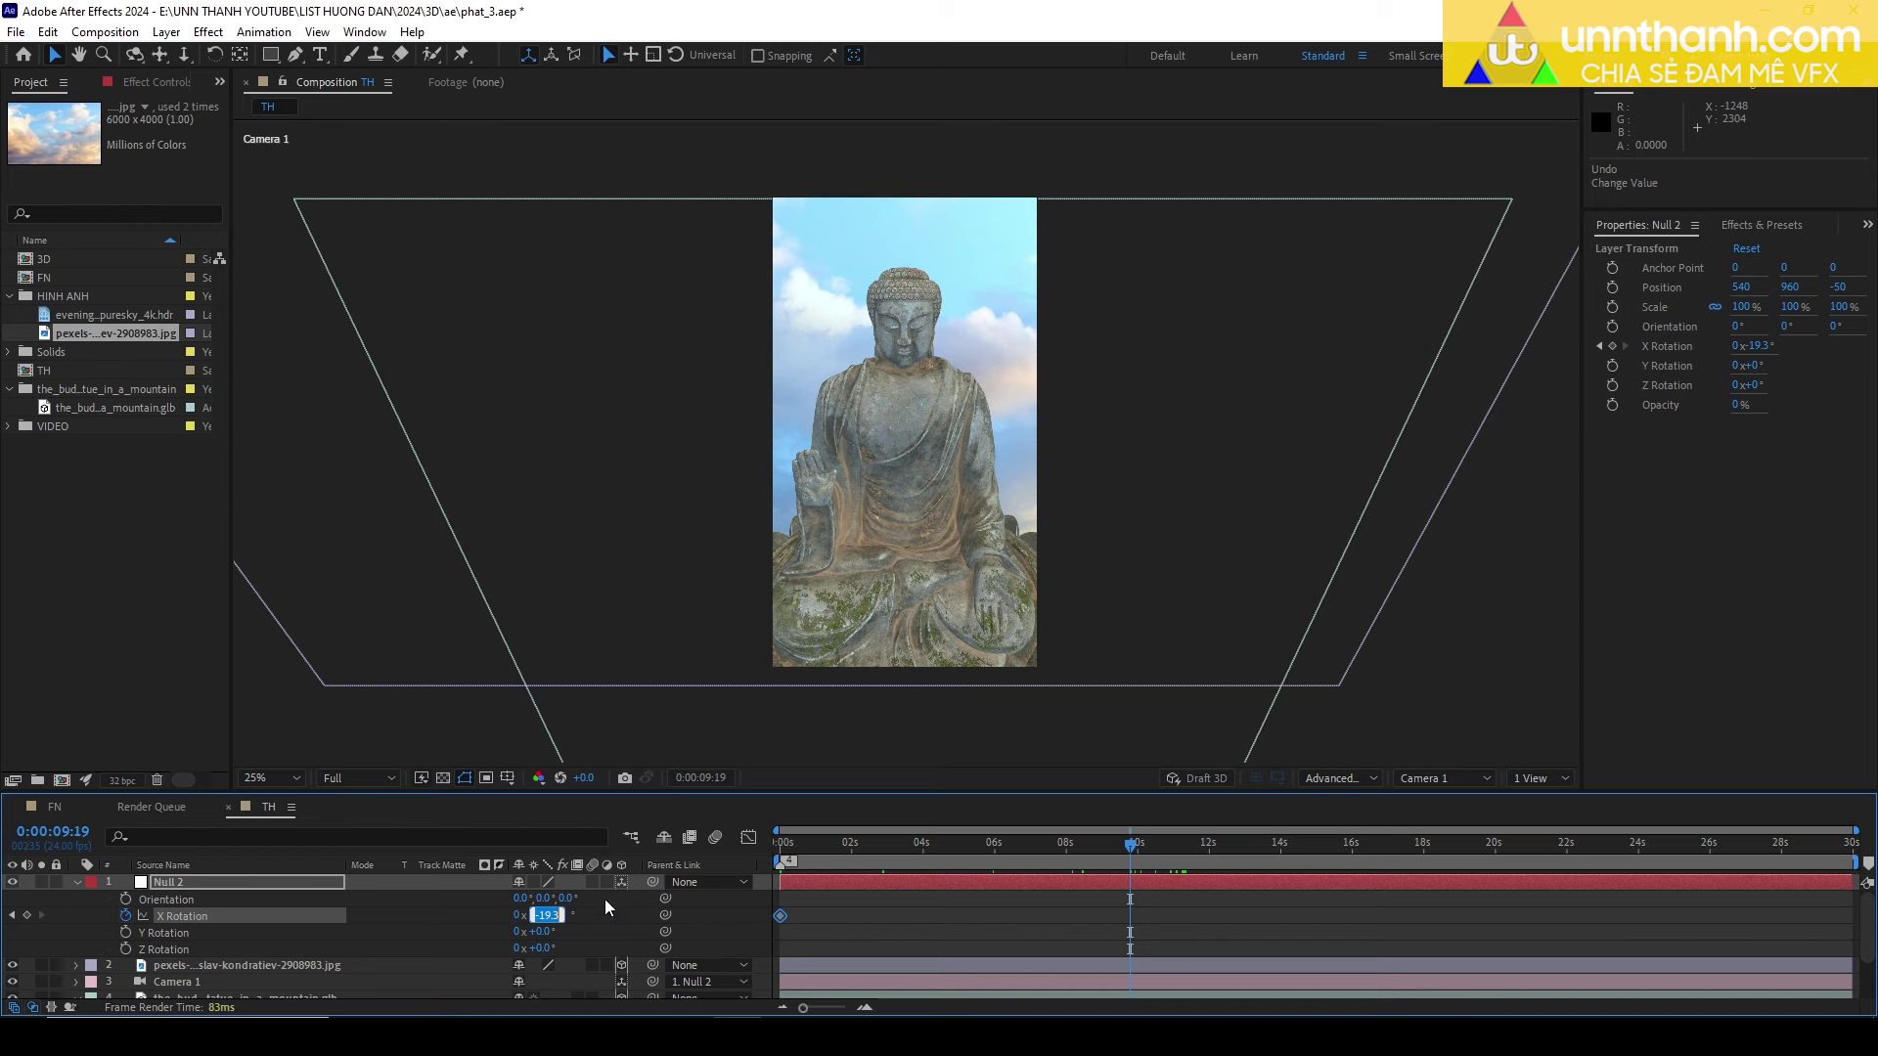
pyautogui.write('0')
pyautogui.press('Return')
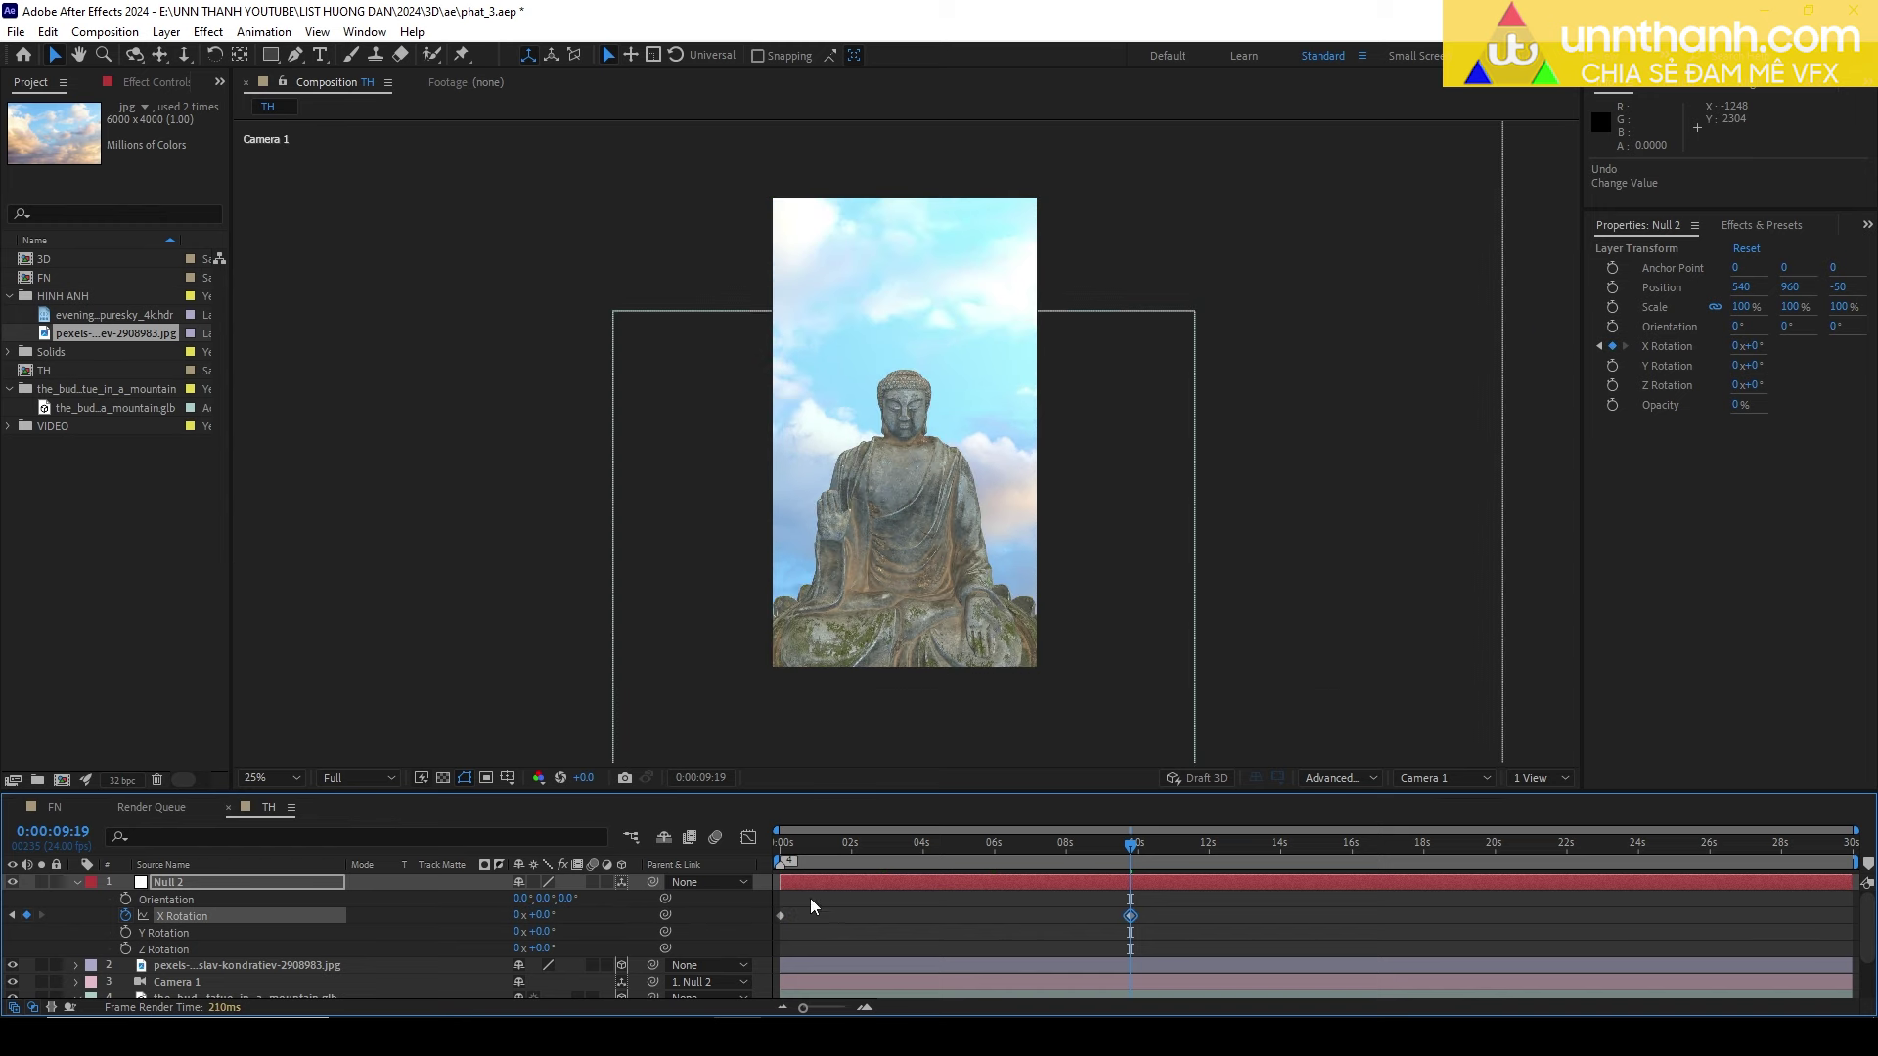
pyautogui.moveTo(859, 848); pyautogui.dragTo(472, 884)
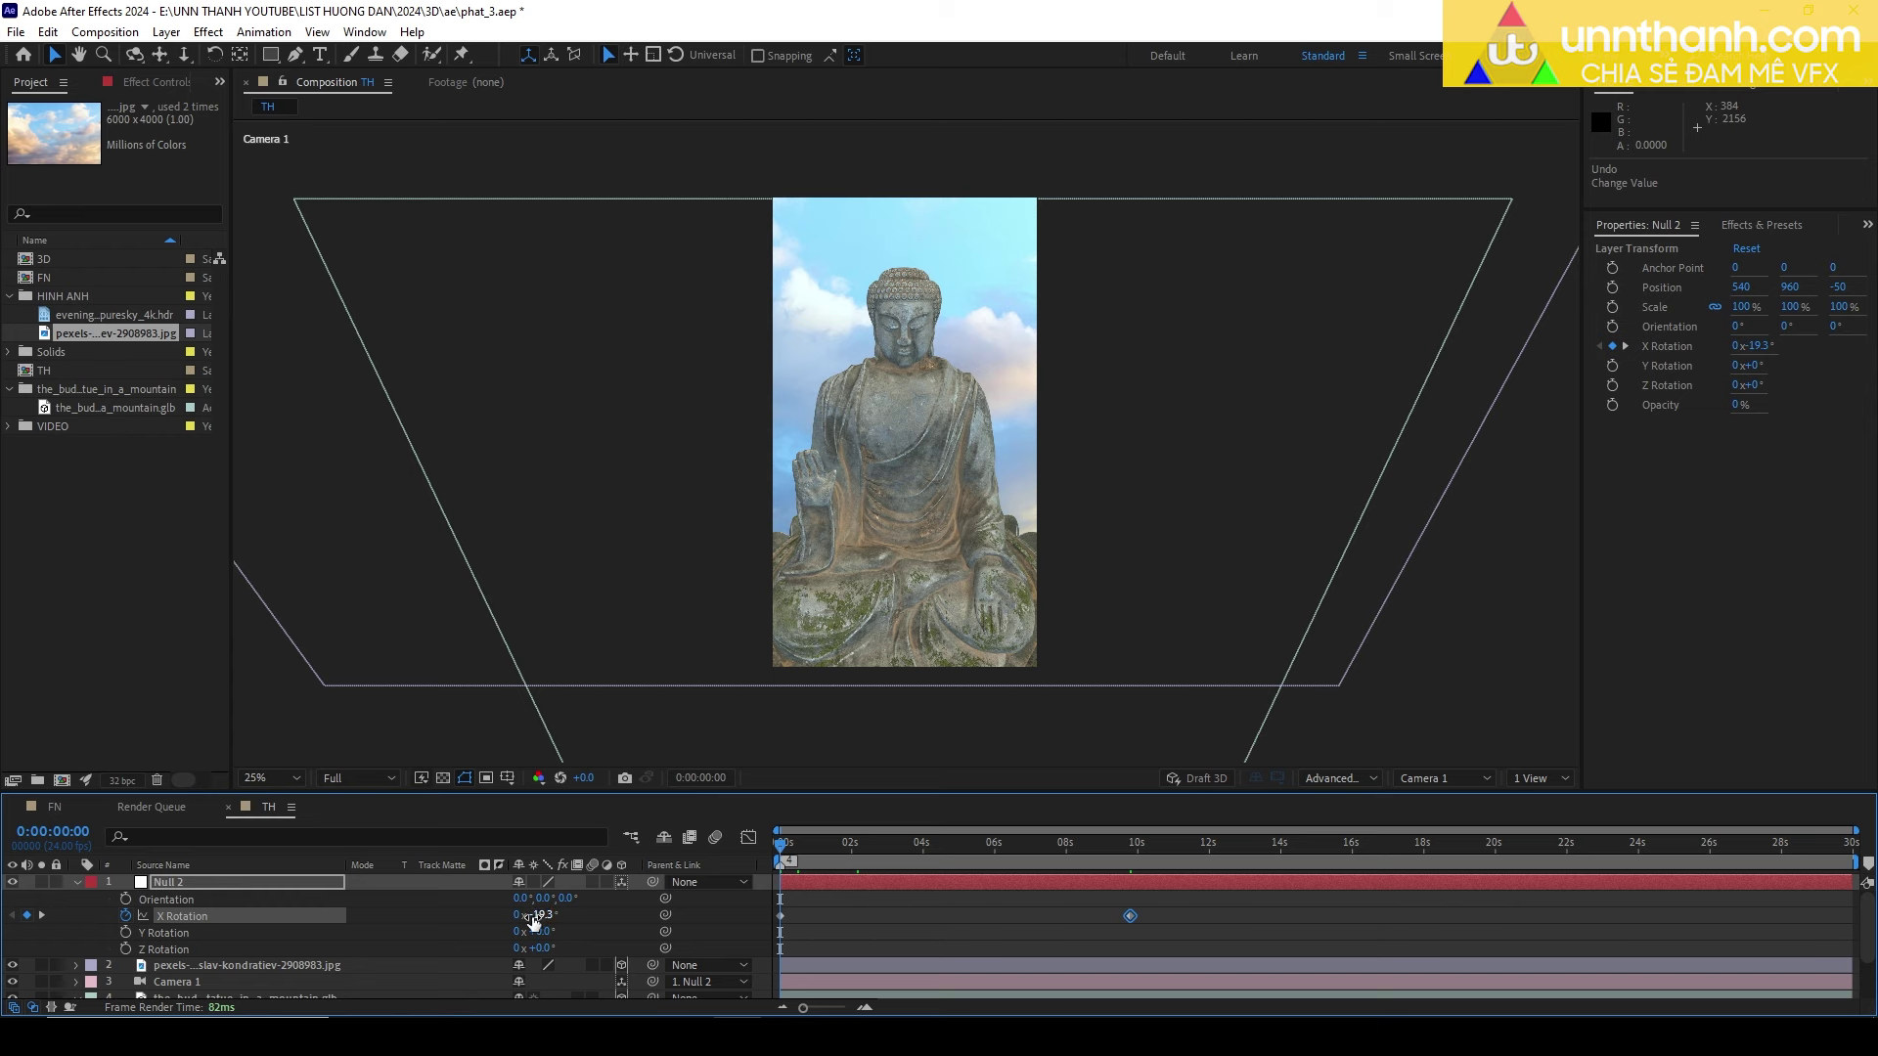
pyautogui.moveTo(544, 915); pyautogui.dragTo(532, 914)
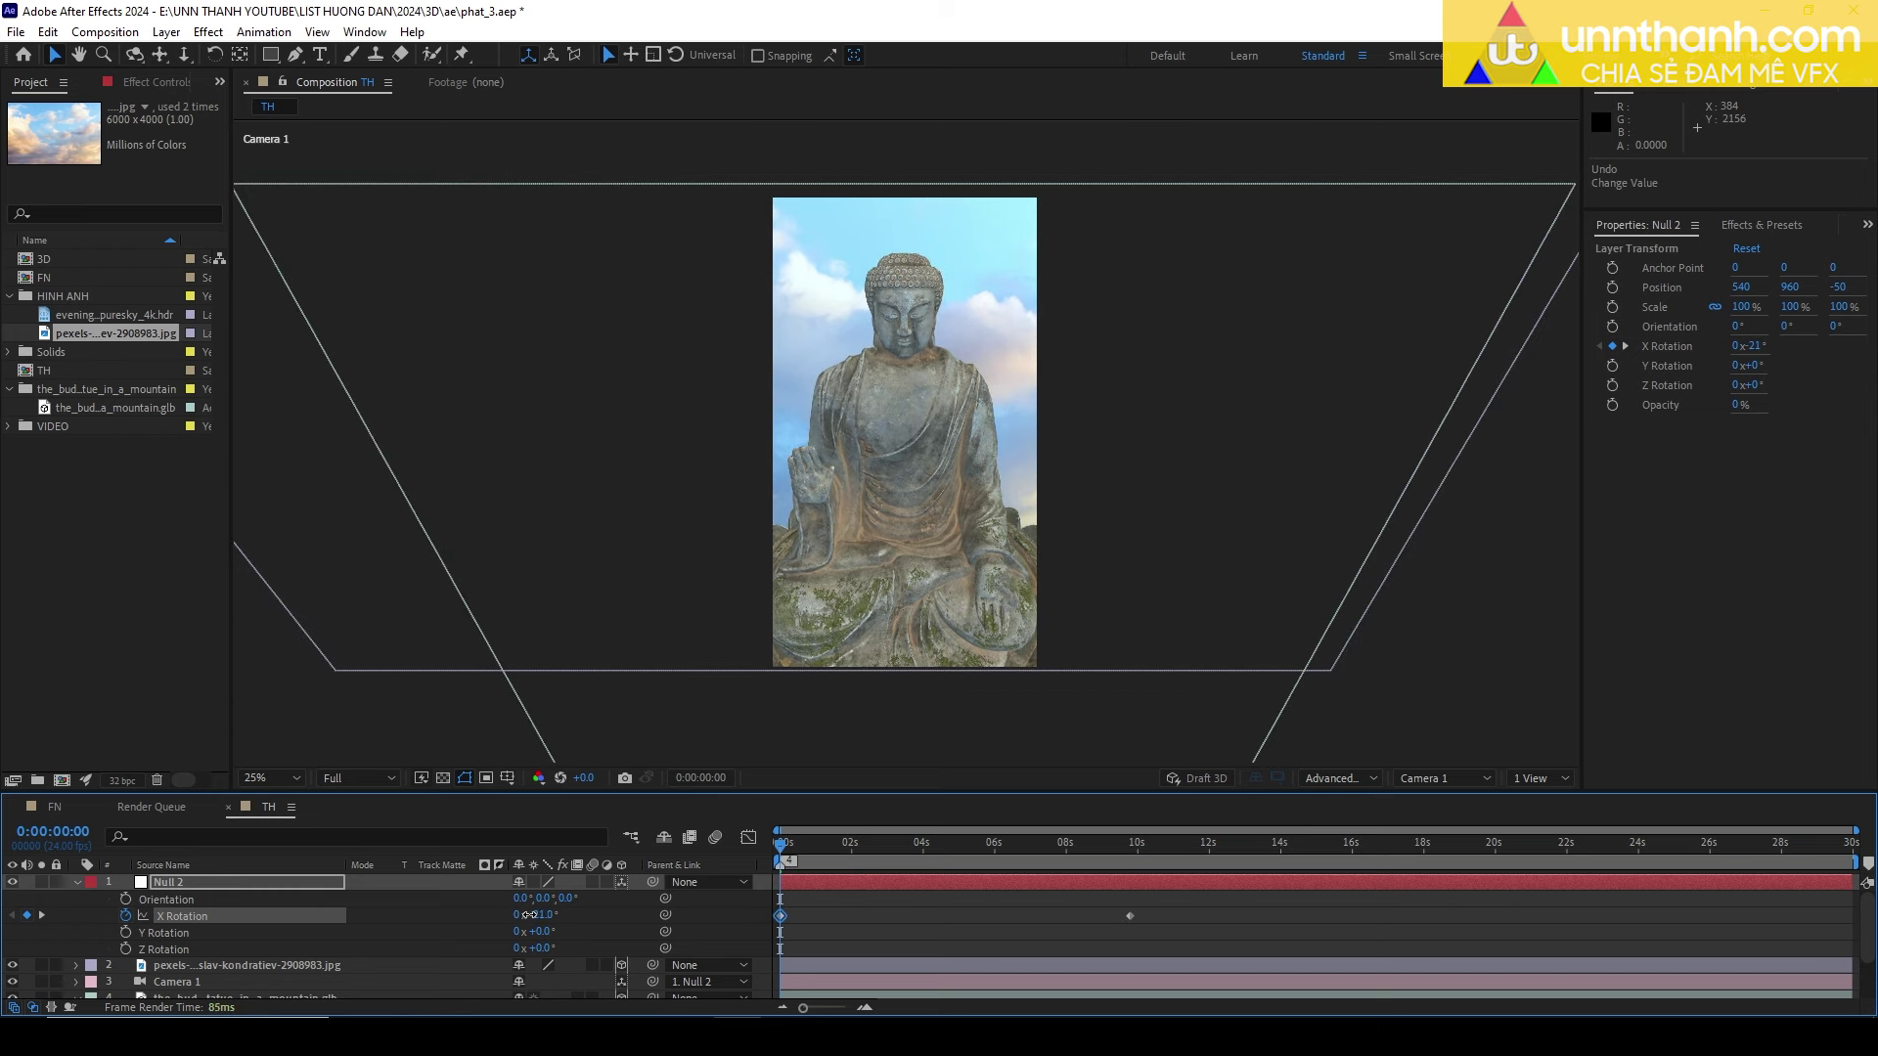
pyautogui.moveTo(862, 867); pyautogui.dragTo(1130, 841)
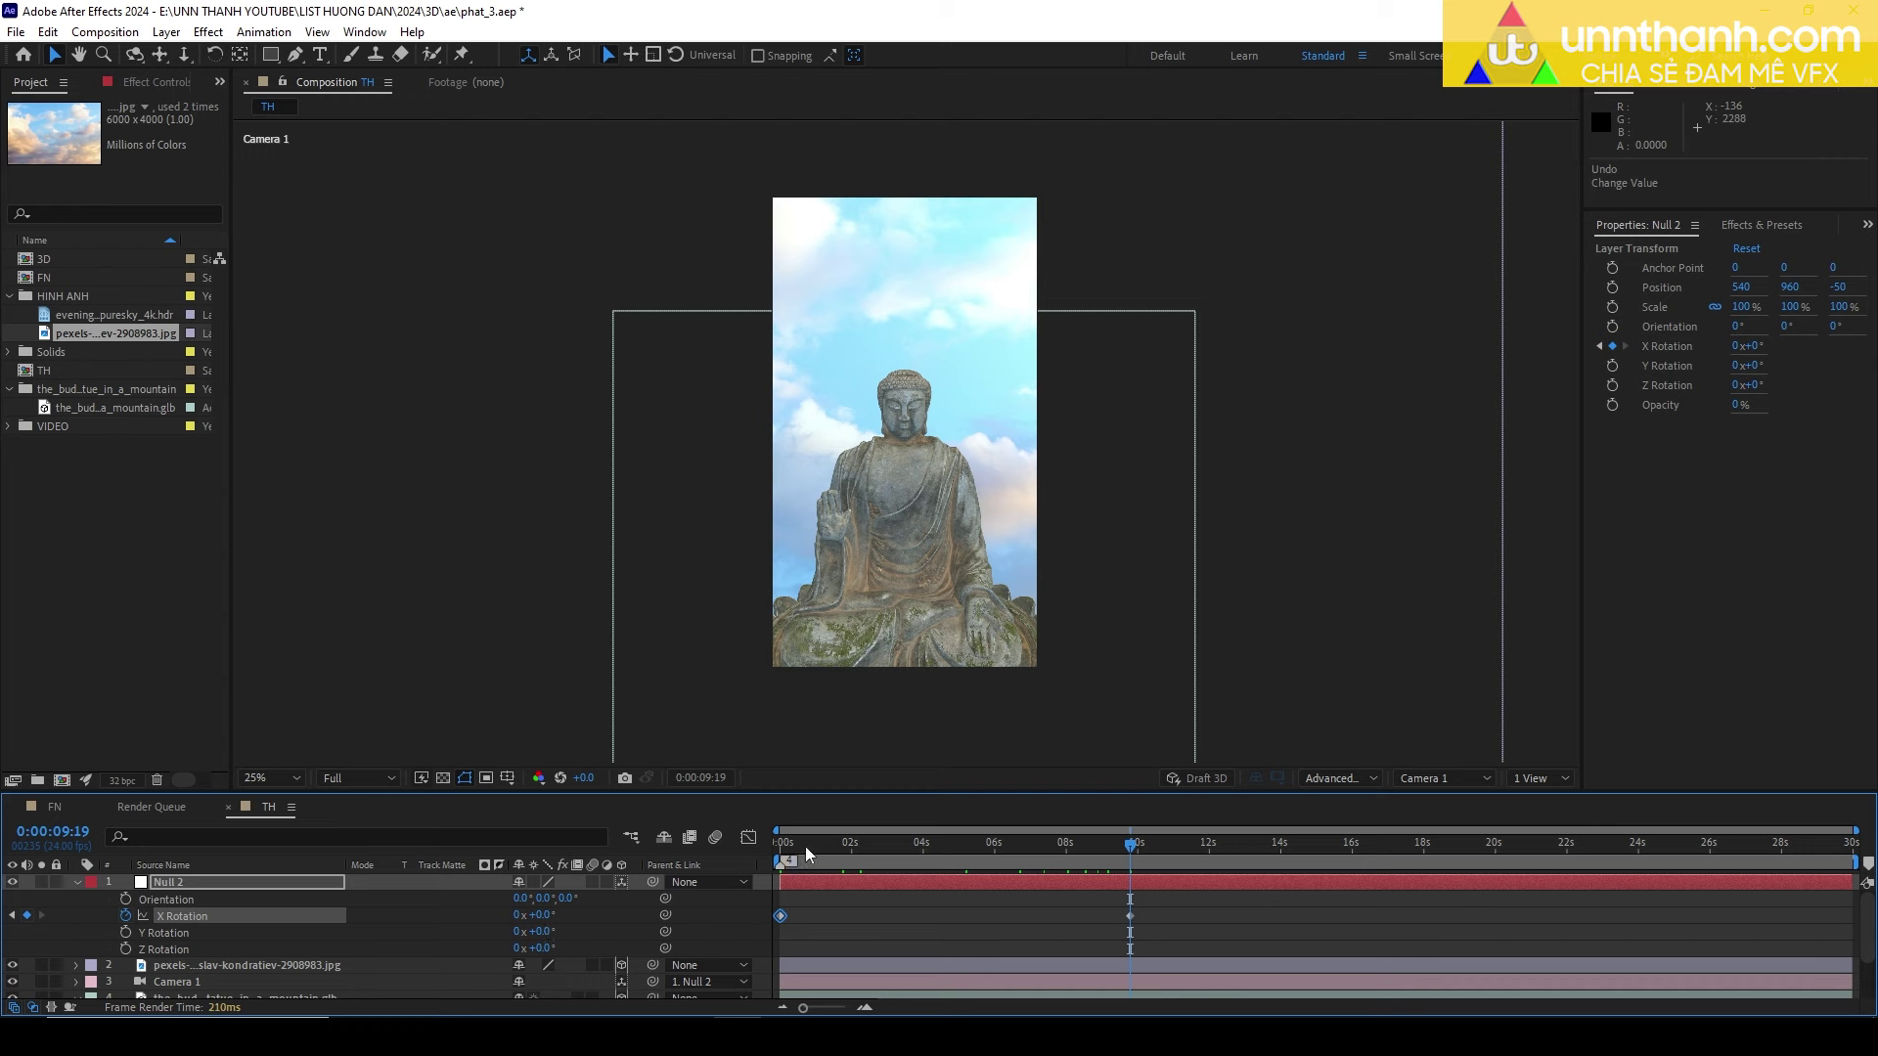
pyautogui.moveTo(806, 847); pyautogui.dragTo(661, 860)
# Raise Null 2's Position Y to 843.8 so the opening frame shows sky.
pyautogui.click(168, 882)
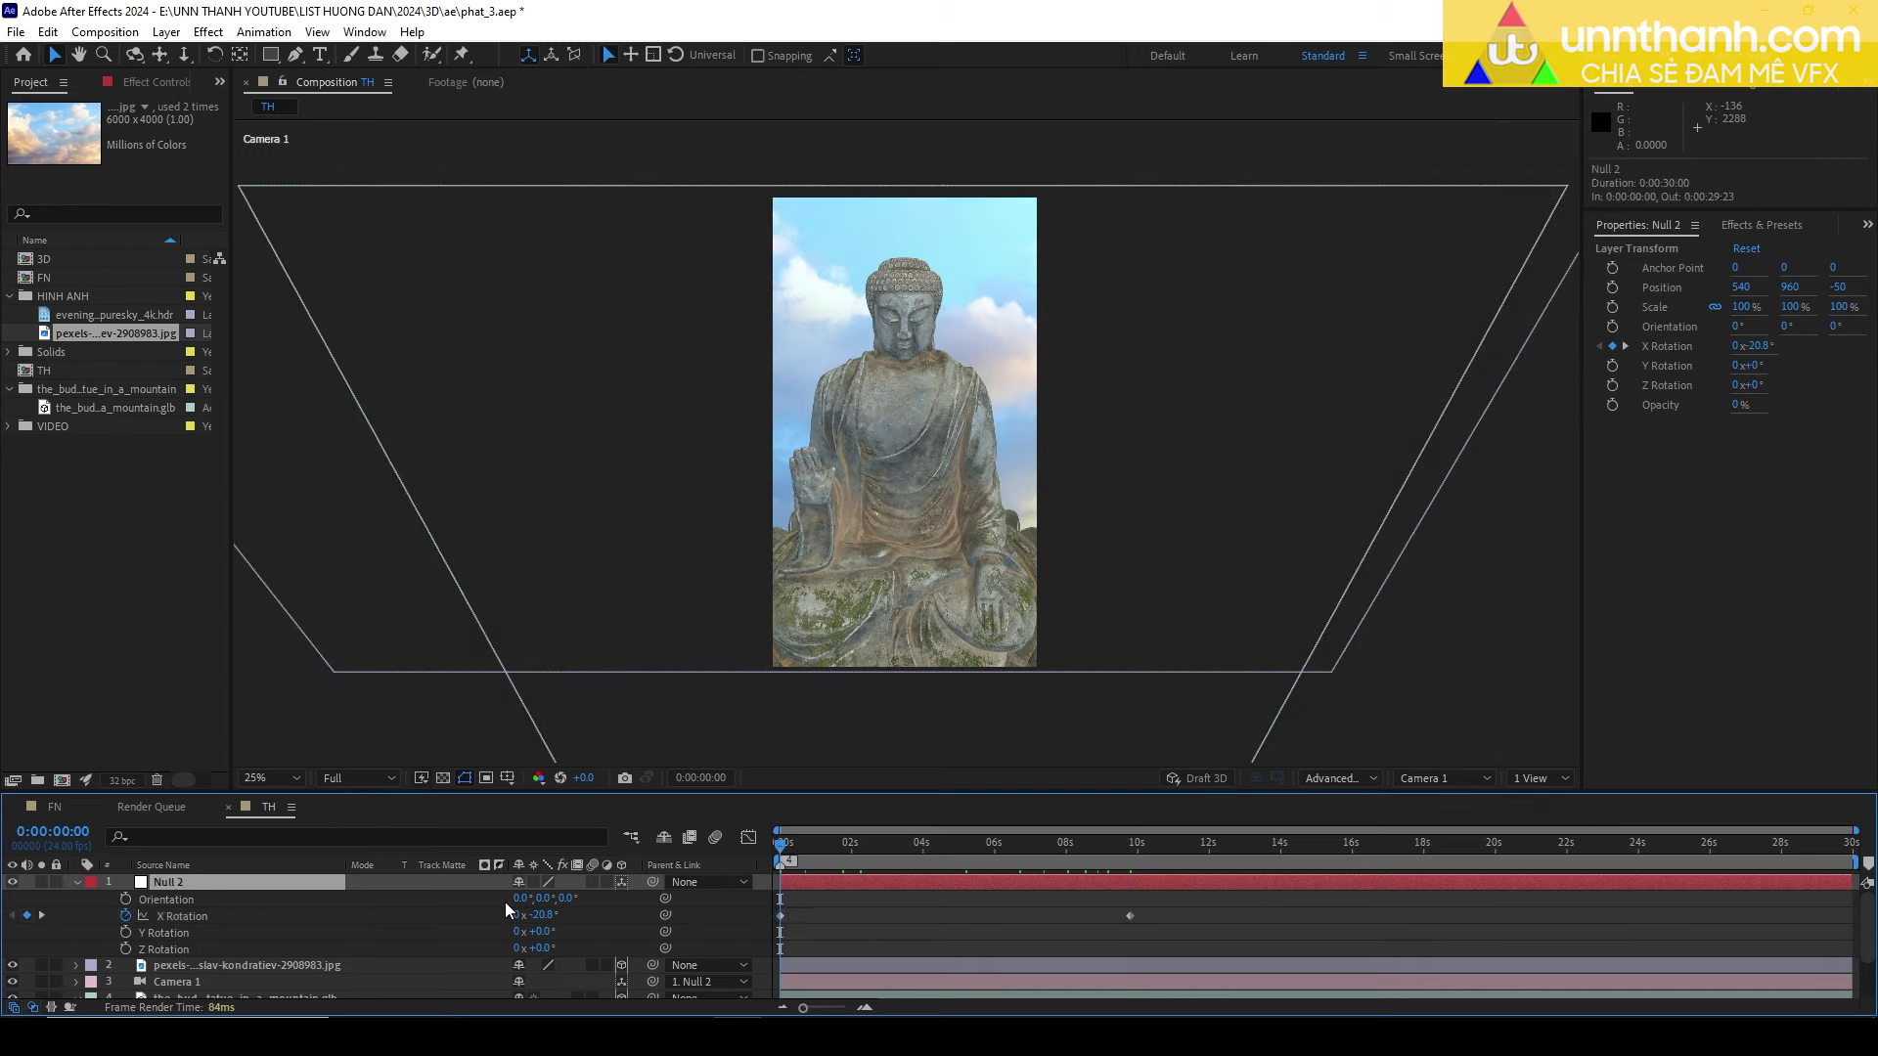
pyautogui.press('p')
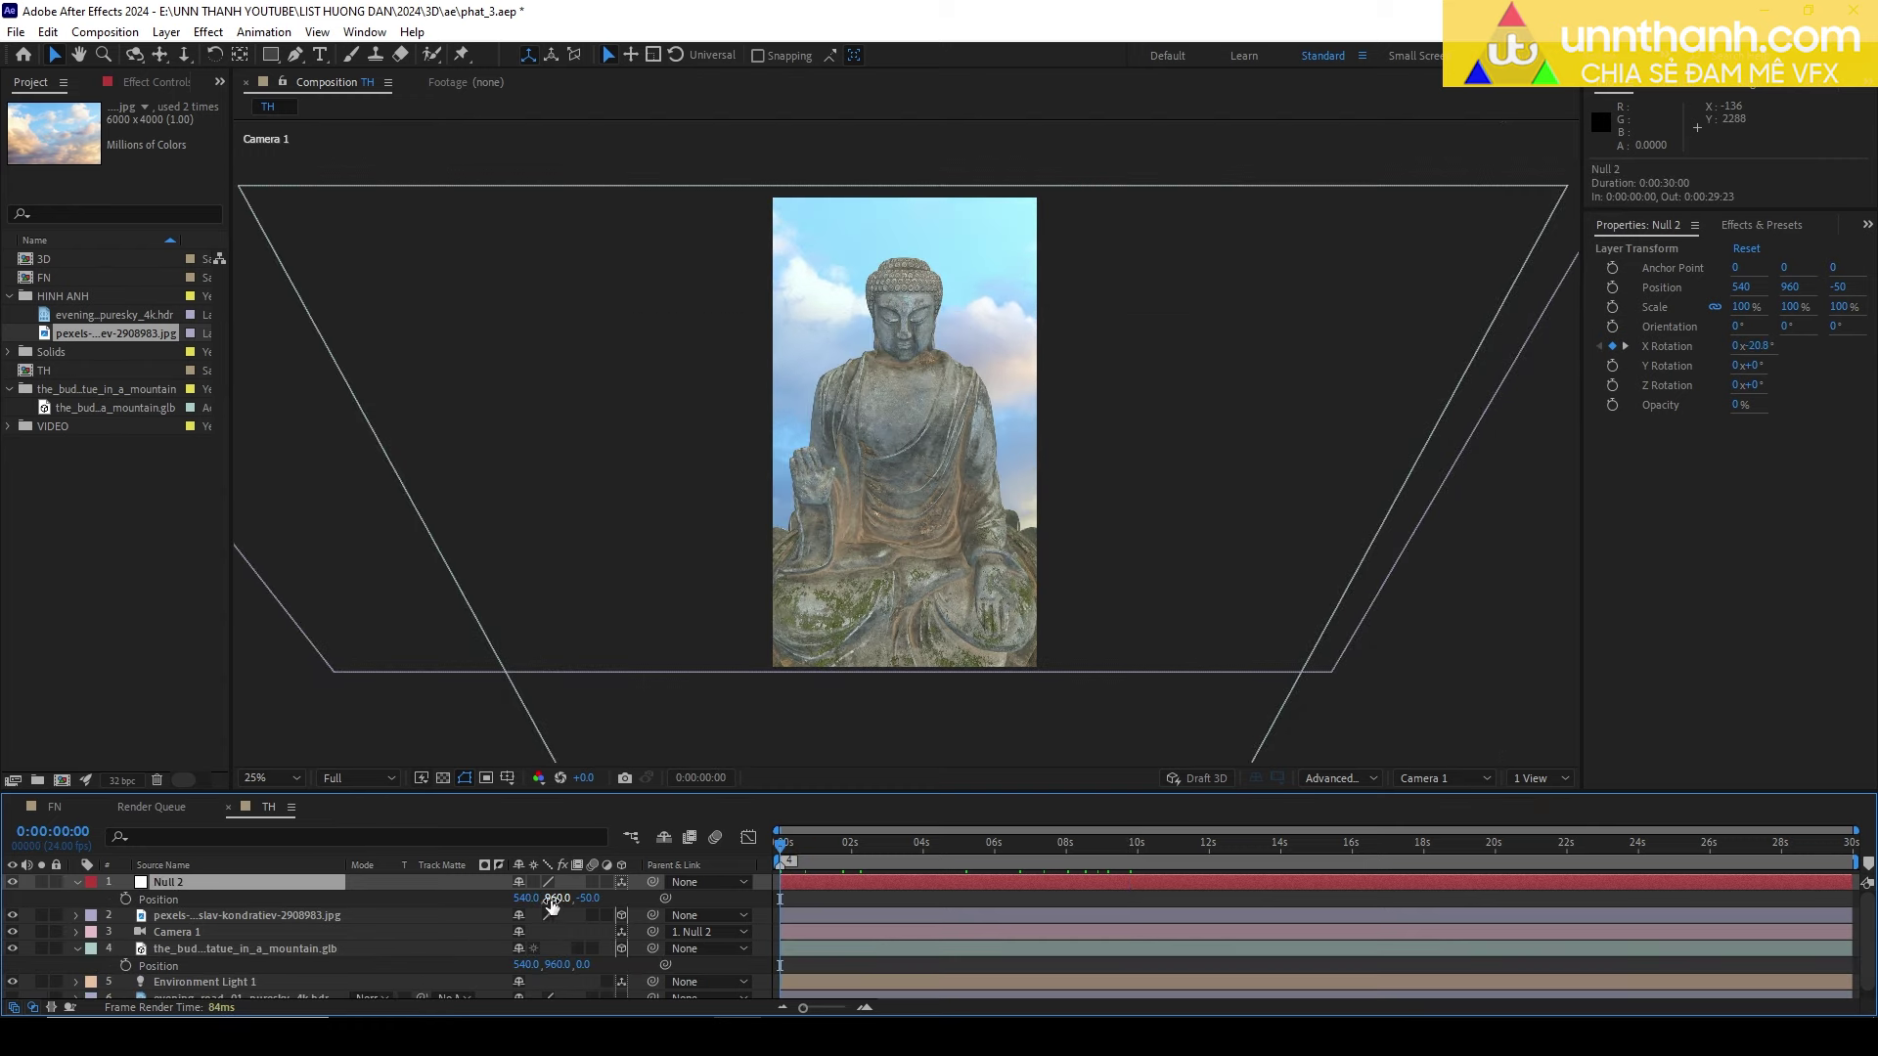
pyautogui.moveTo(553, 898); pyautogui.dragTo(488, 892)
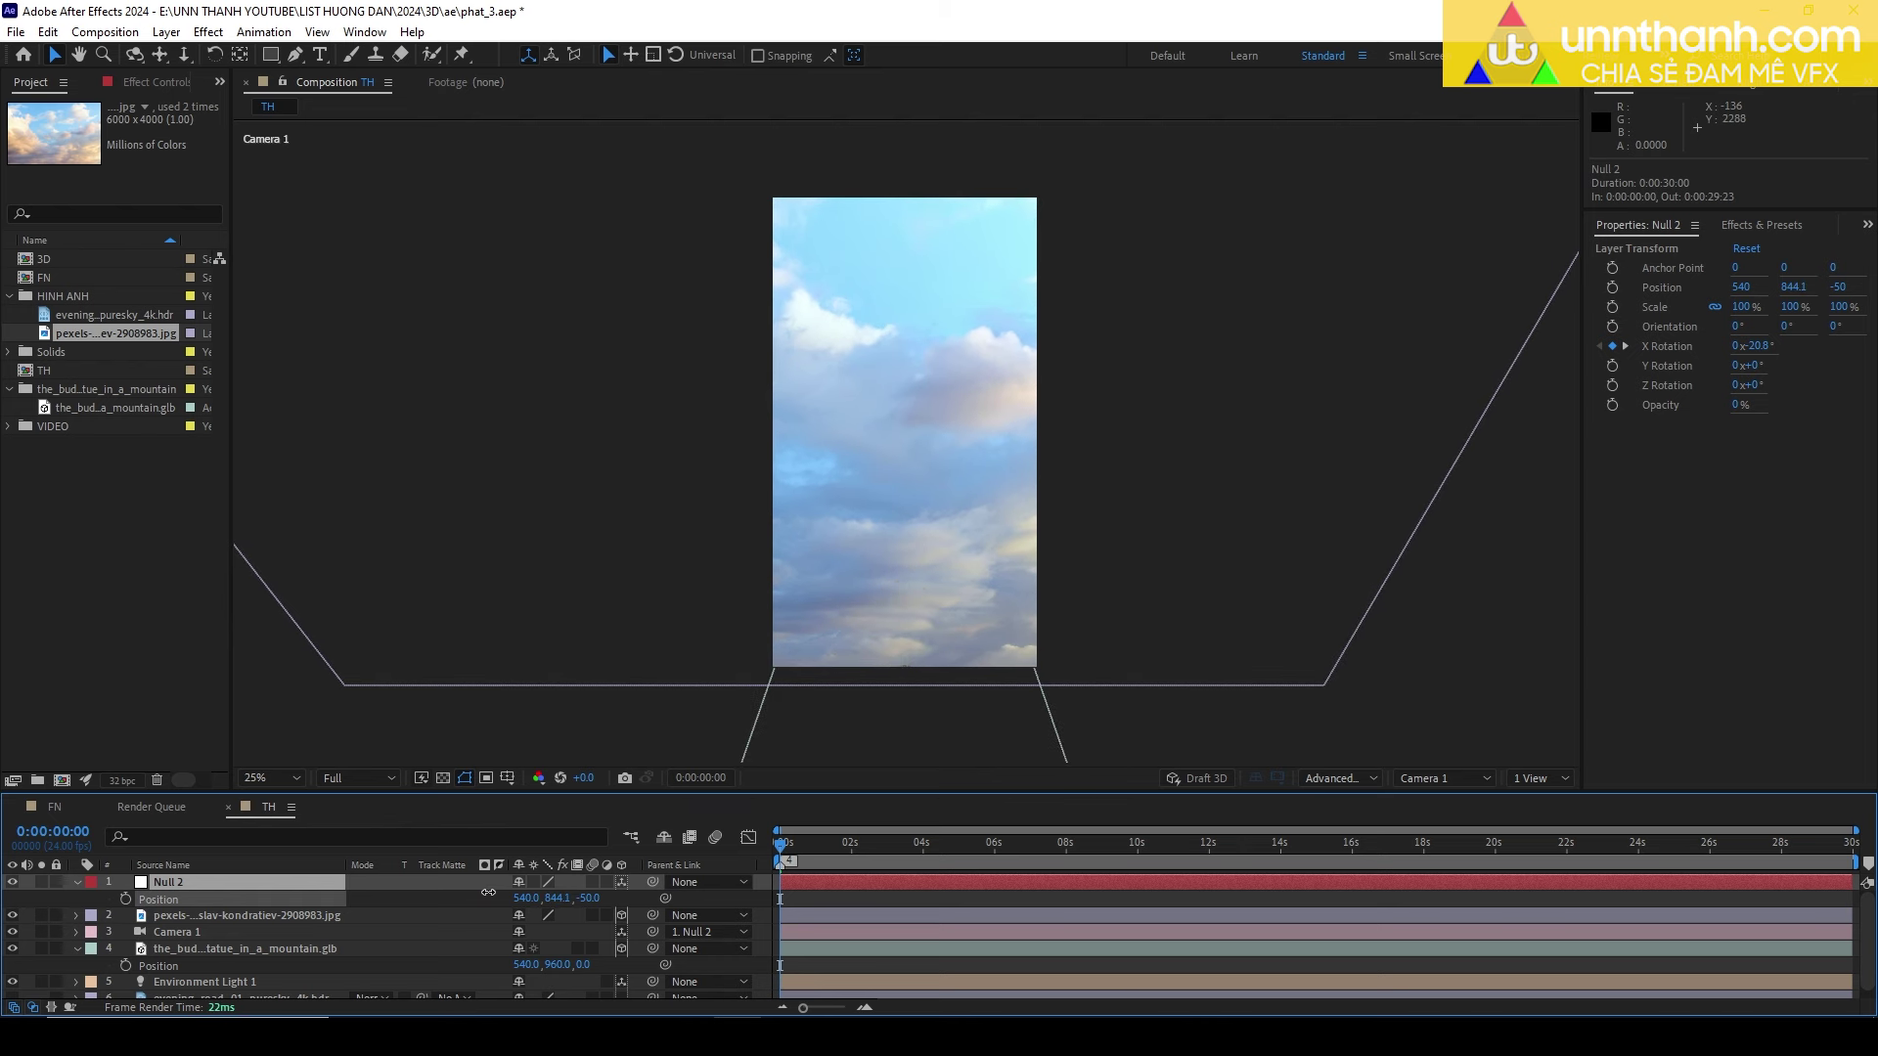
# Keyframe Null 2's Position at 0s, then reset it to 540, 960, 0 at 9:19.
pyautogui.click(124, 899)
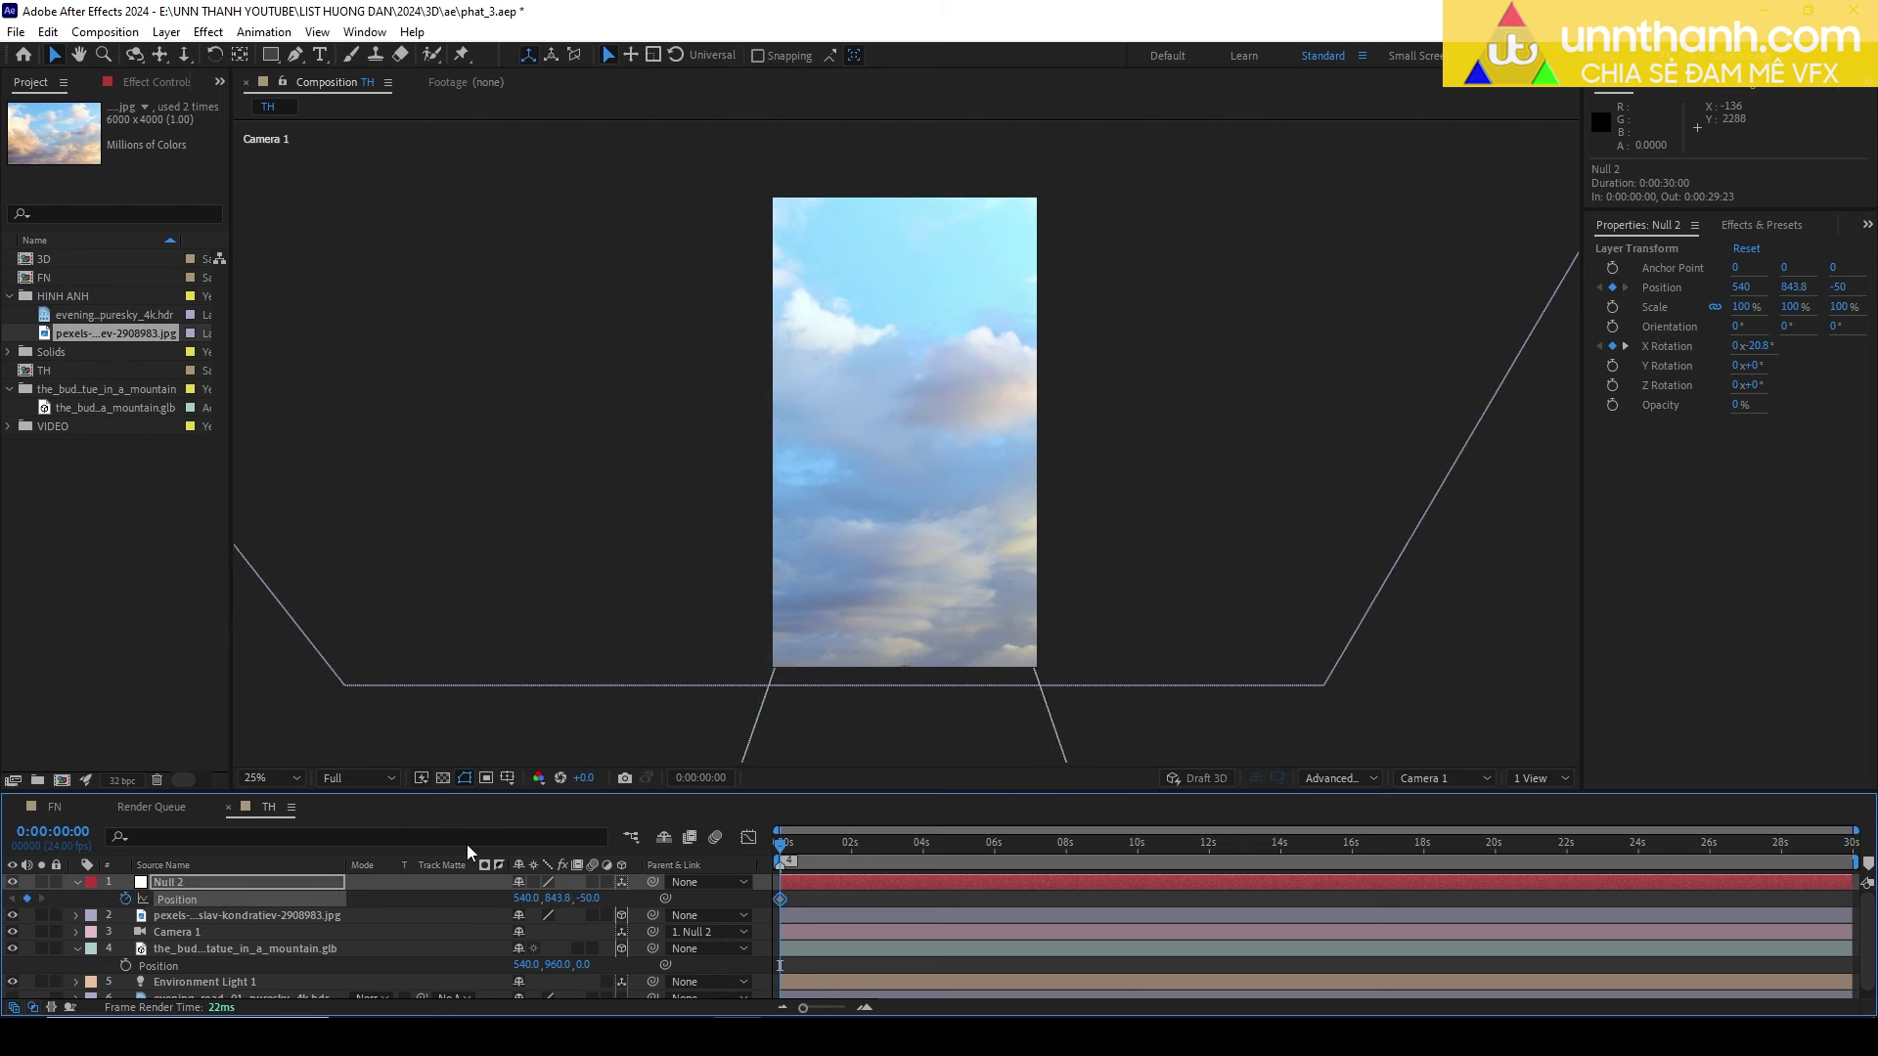
pyautogui.press('p')
pyautogui.press('u')
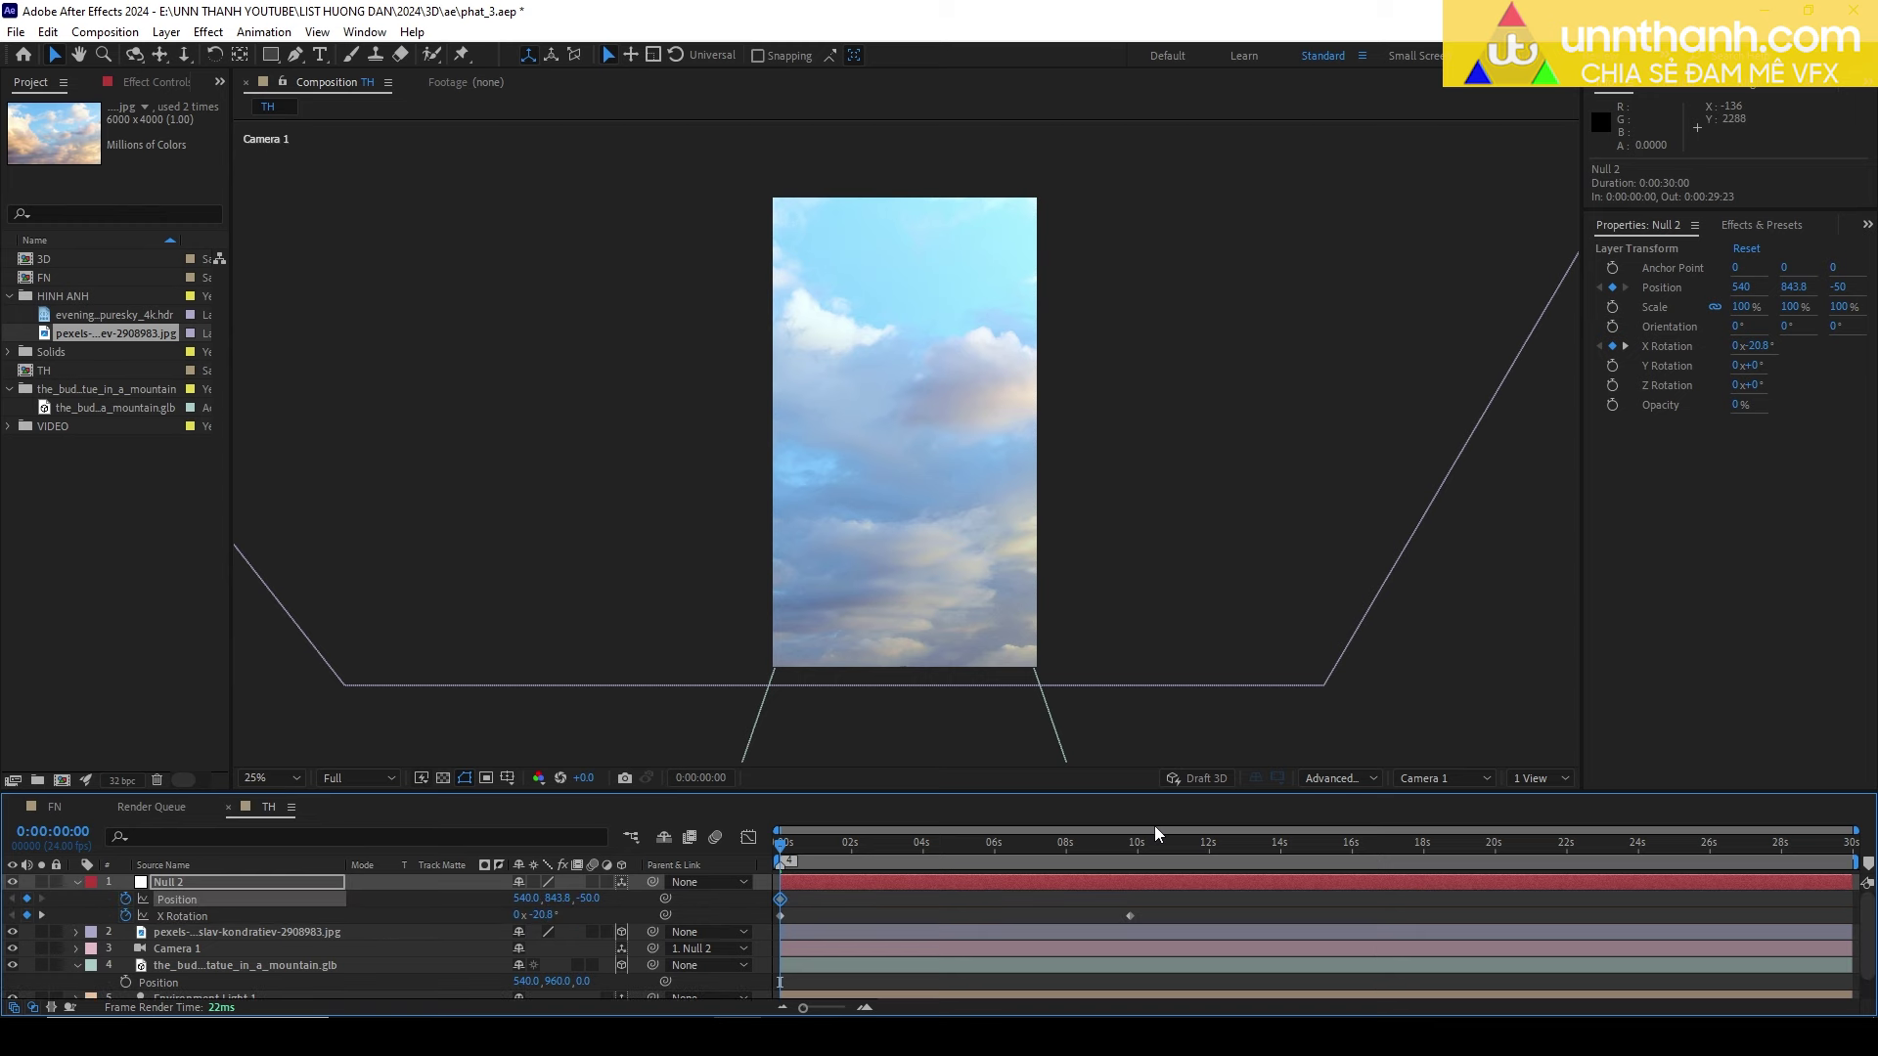
pyautogui.click(1128, 843)
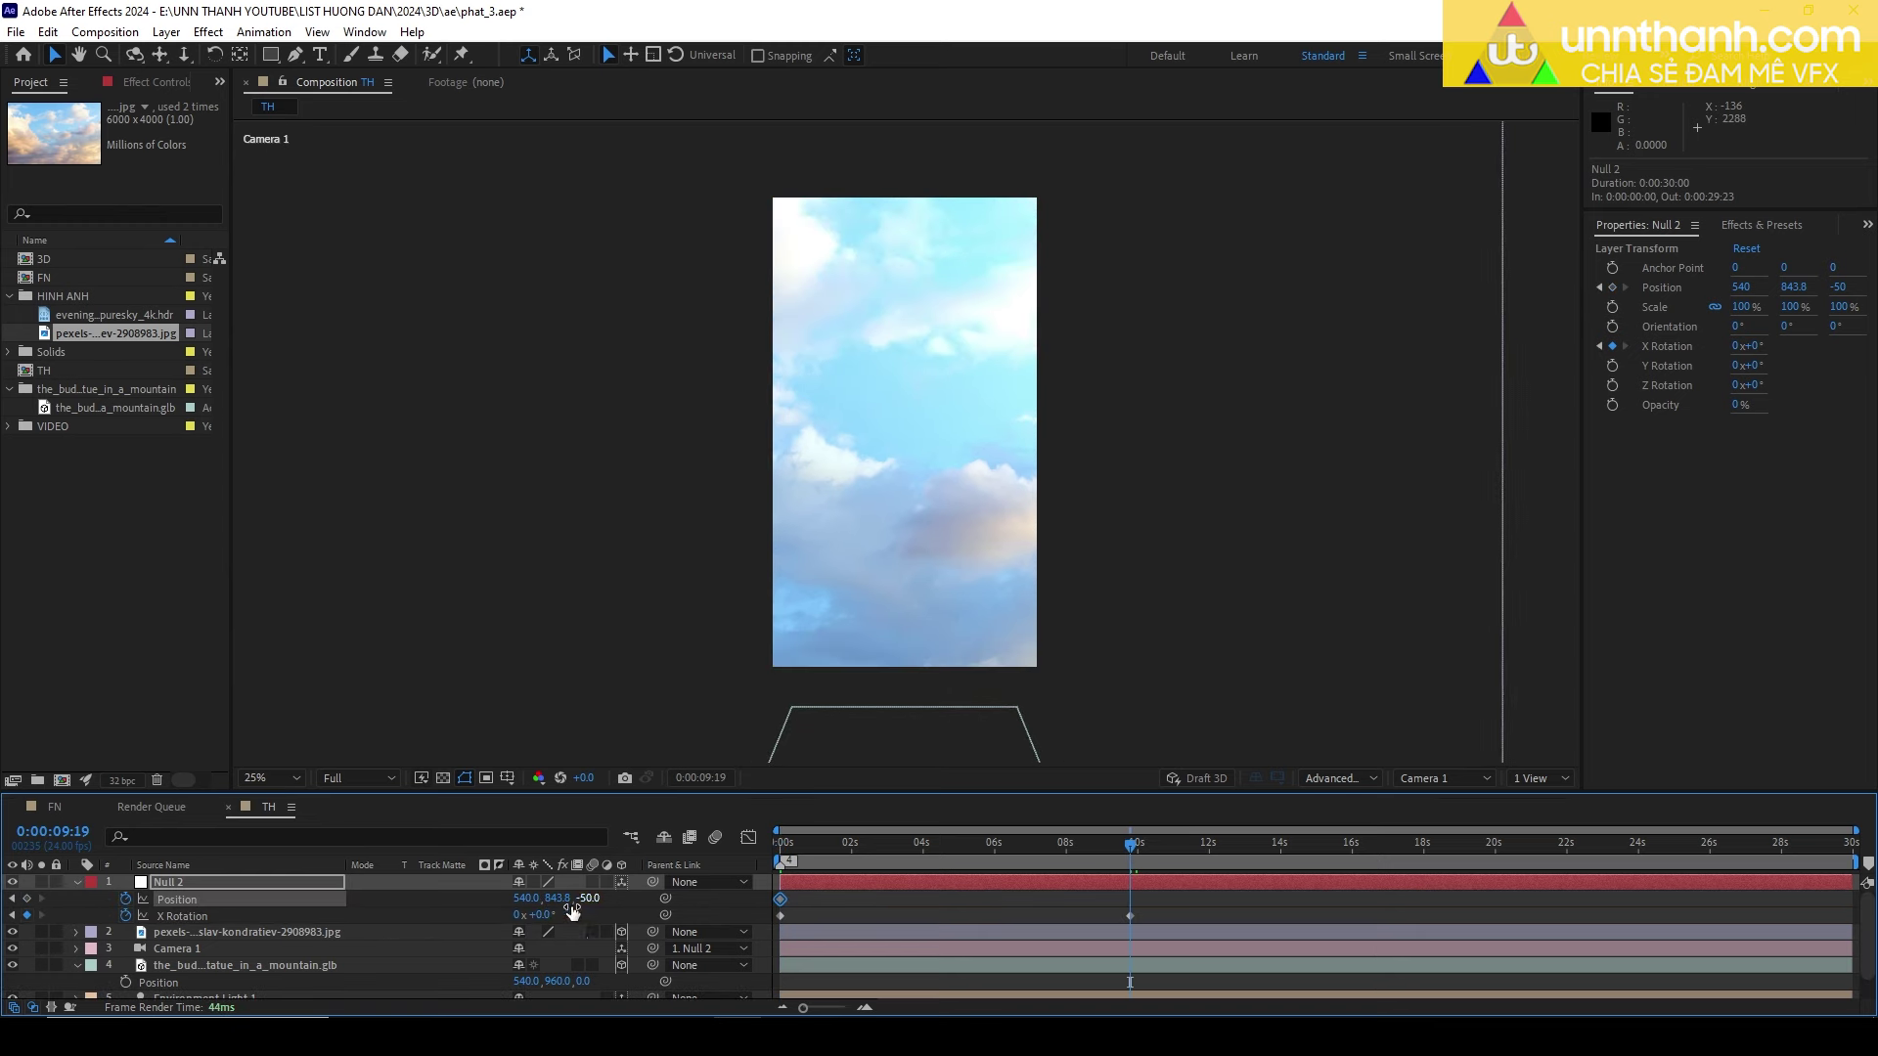
pyautogui.rightClick(228, 920)
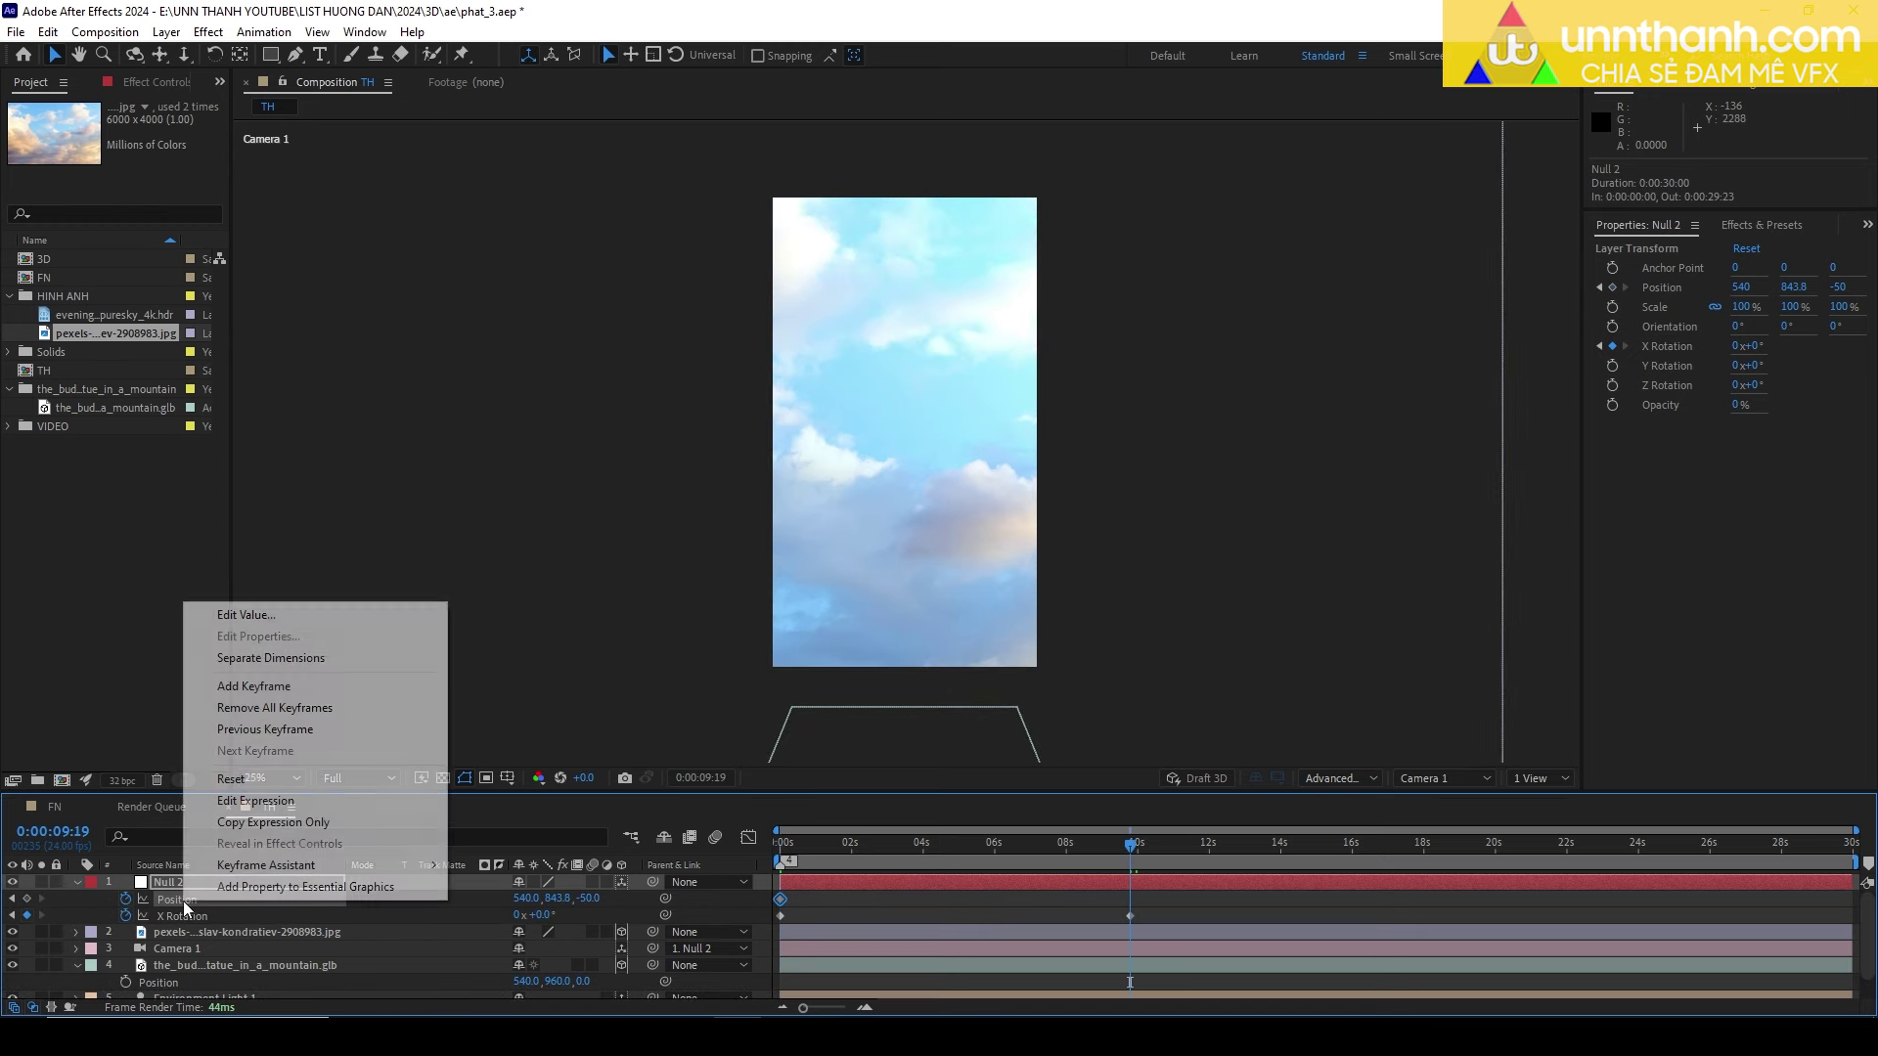
pyautogui.click(247, 781)
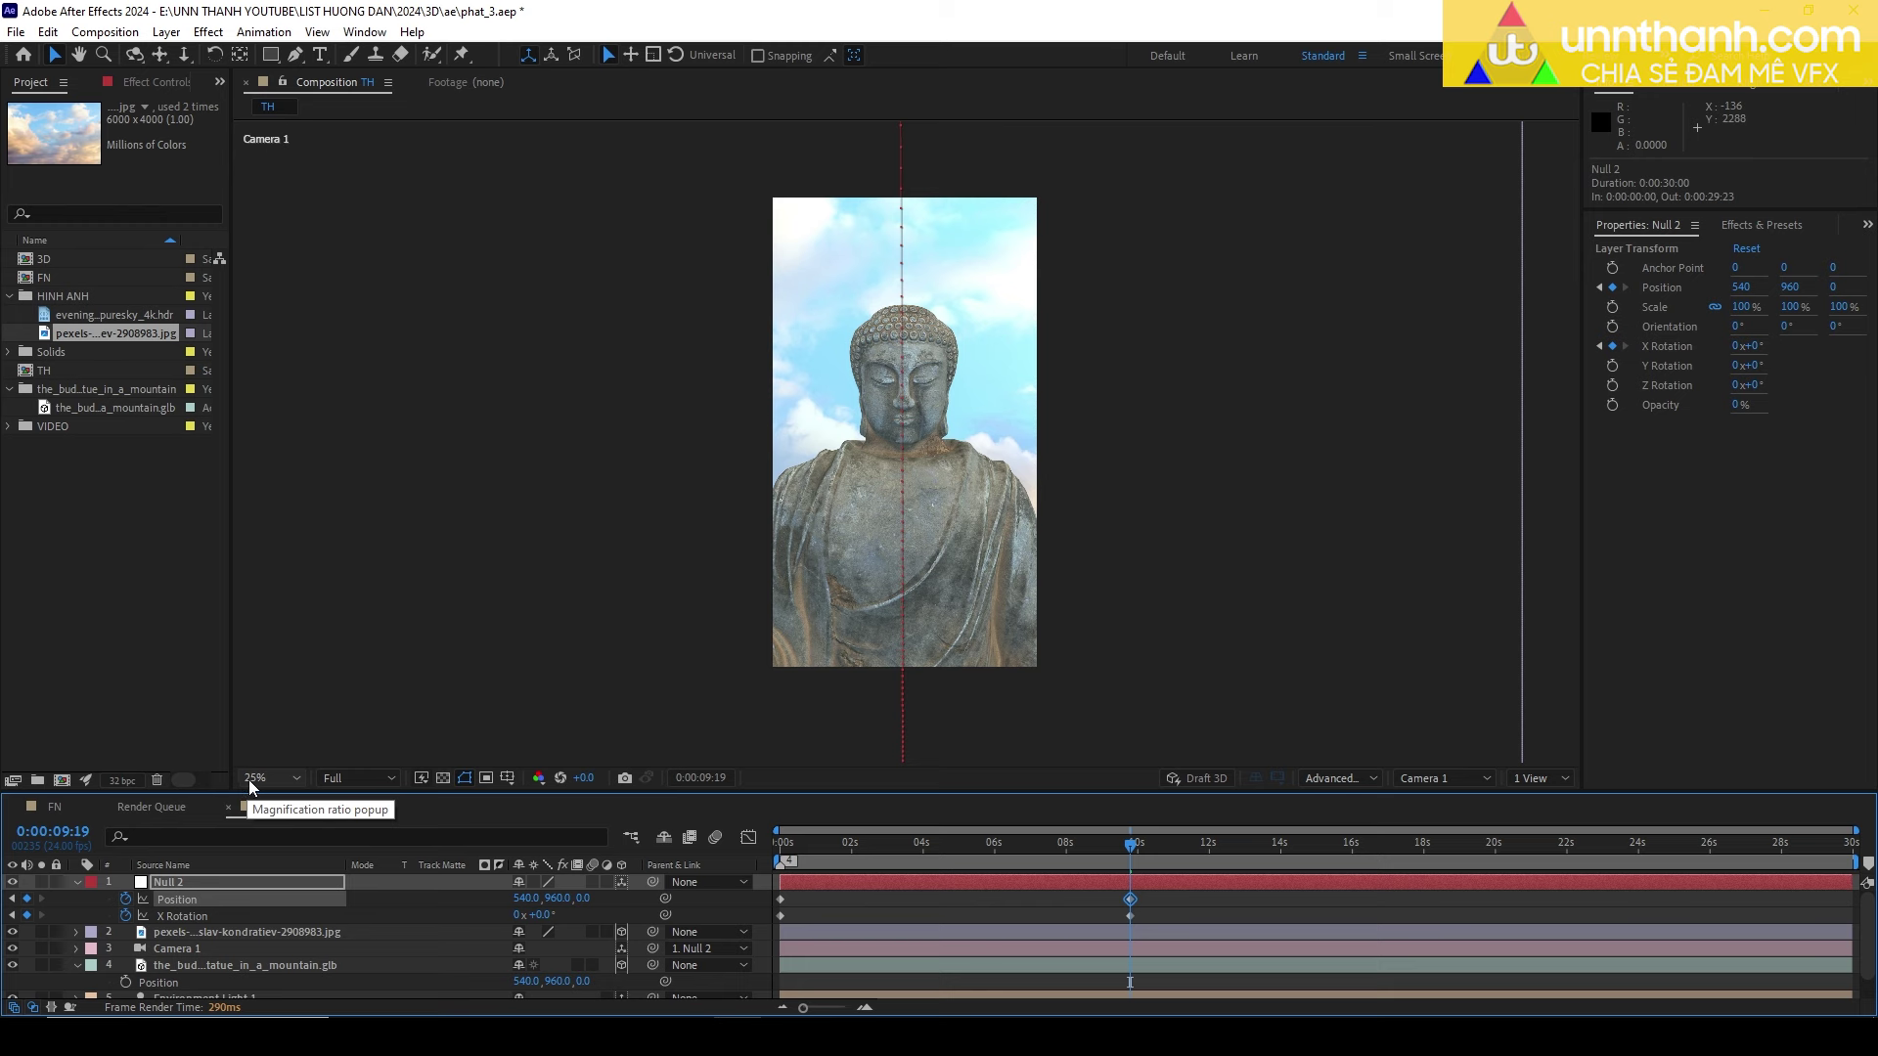
# Preview the camera tilt-down from the start and return to the first frame.
pyautogui.moveTo(1130, 843); pyautogui.dragTo(706, 877)
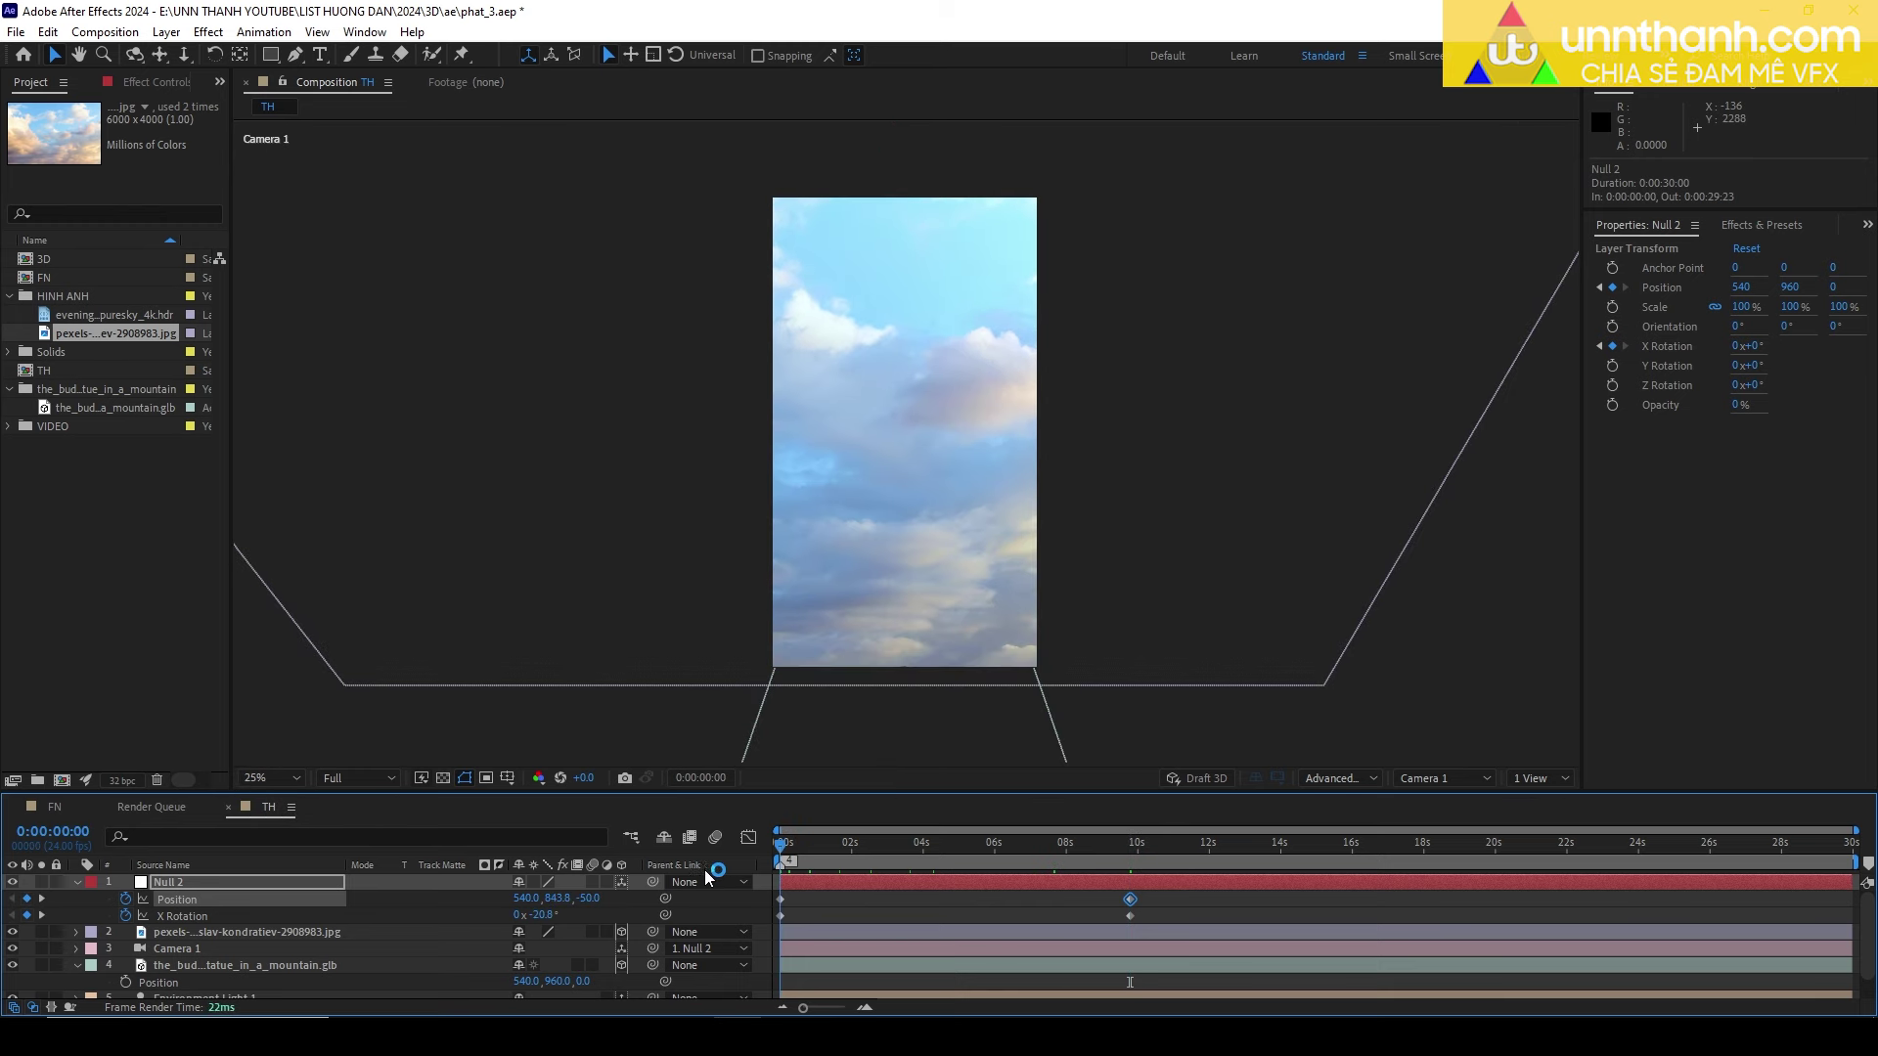
pyautogui.press('space')
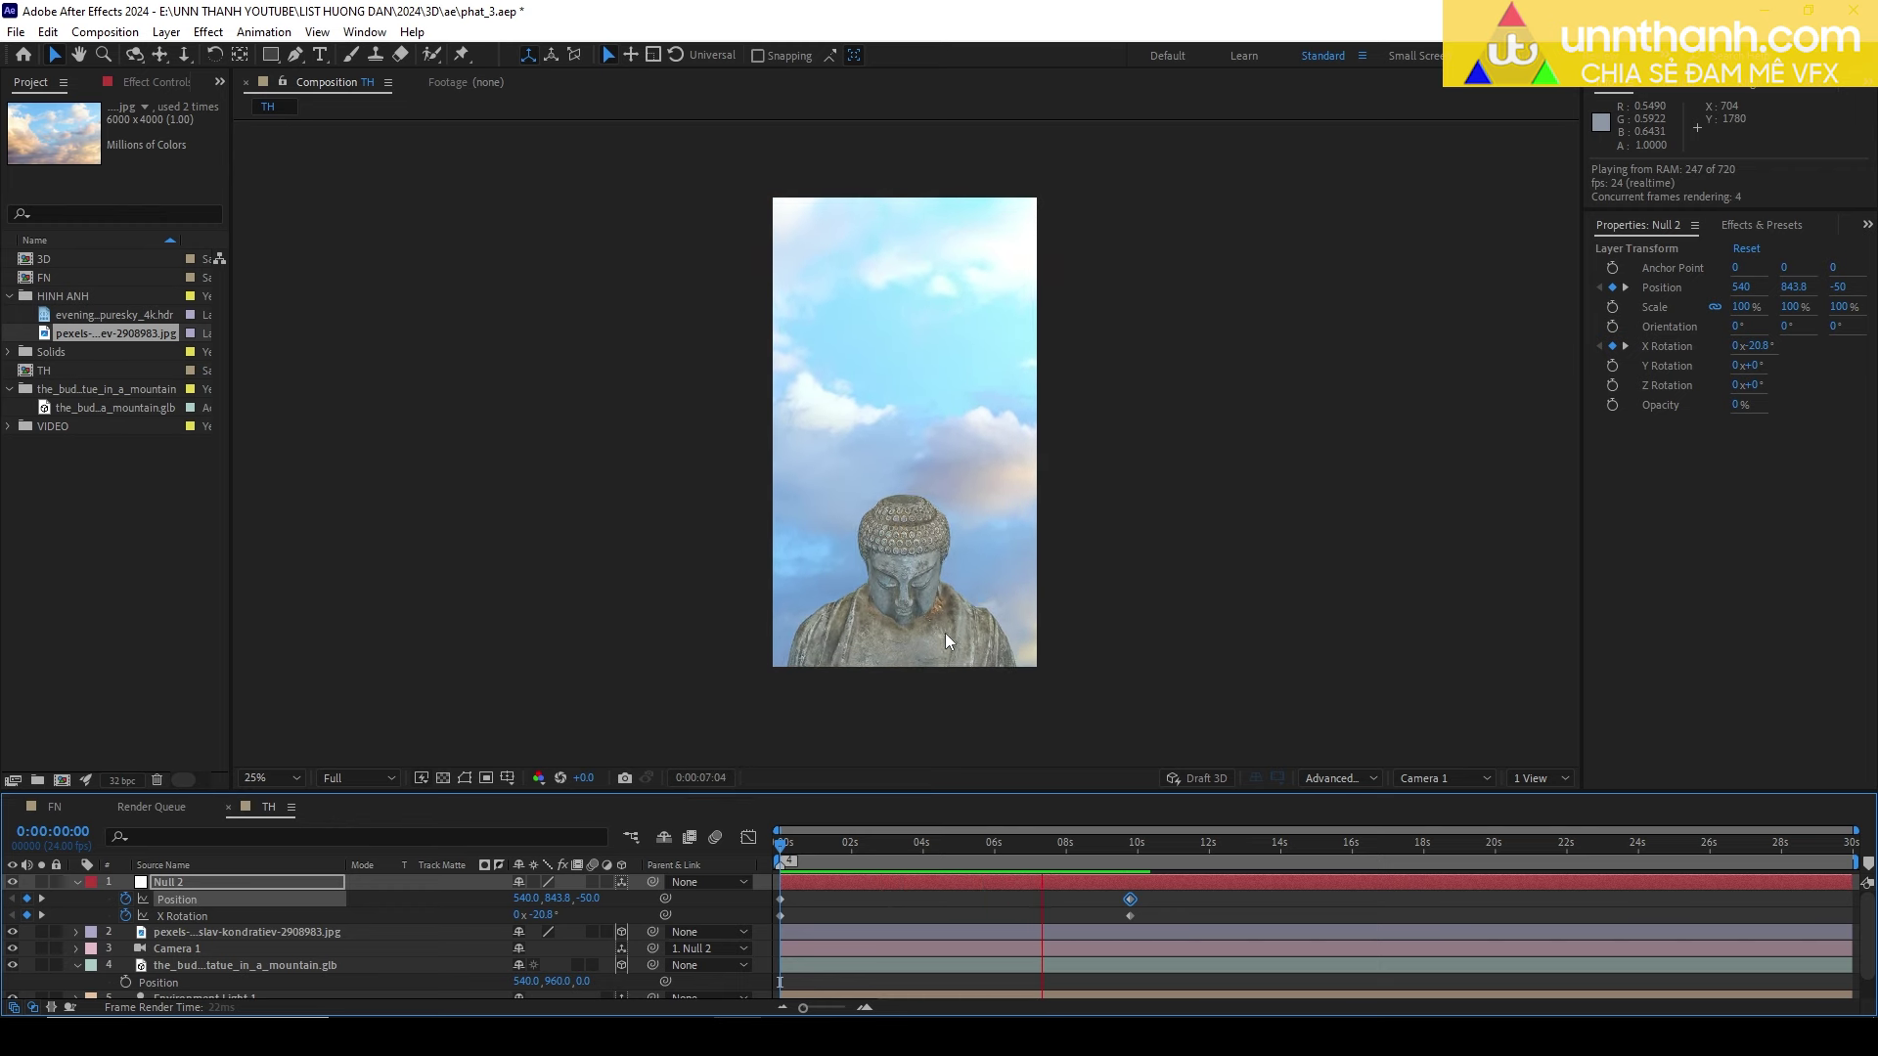
pyautogui.press('space')
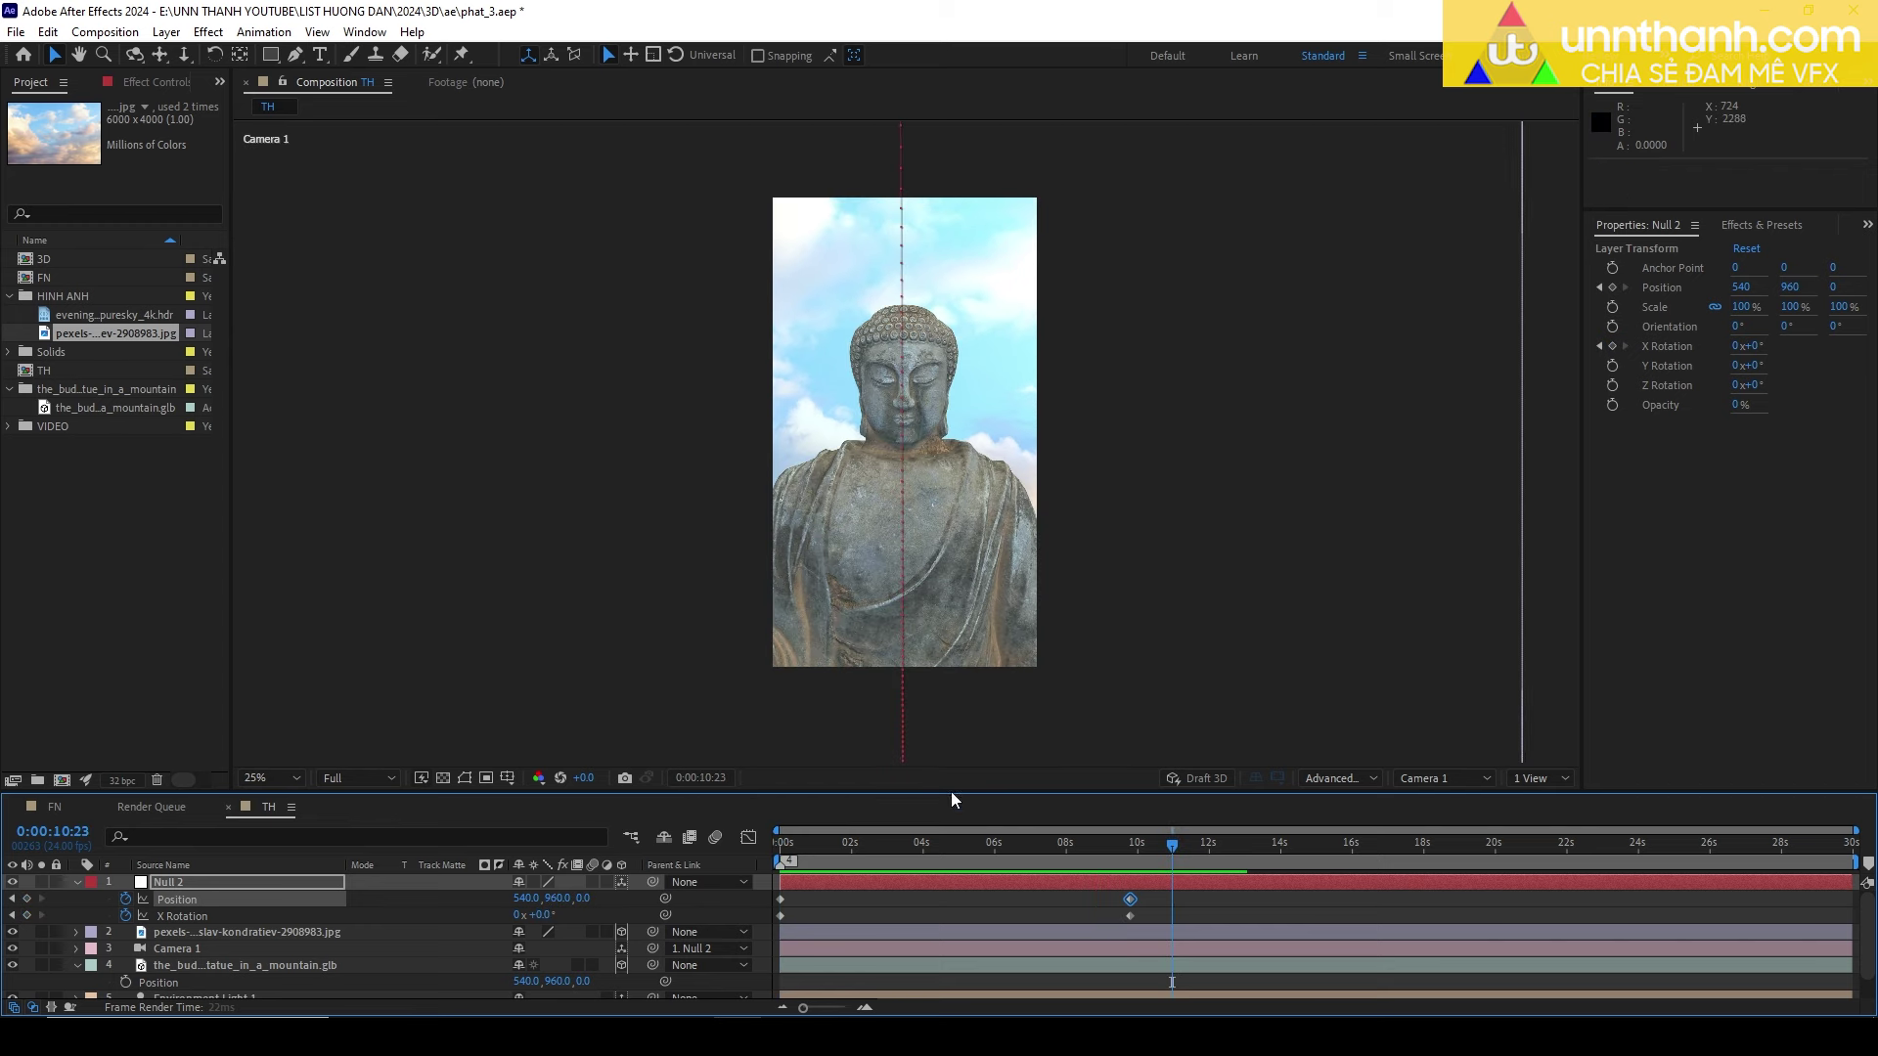
pyautogui.press('Home')
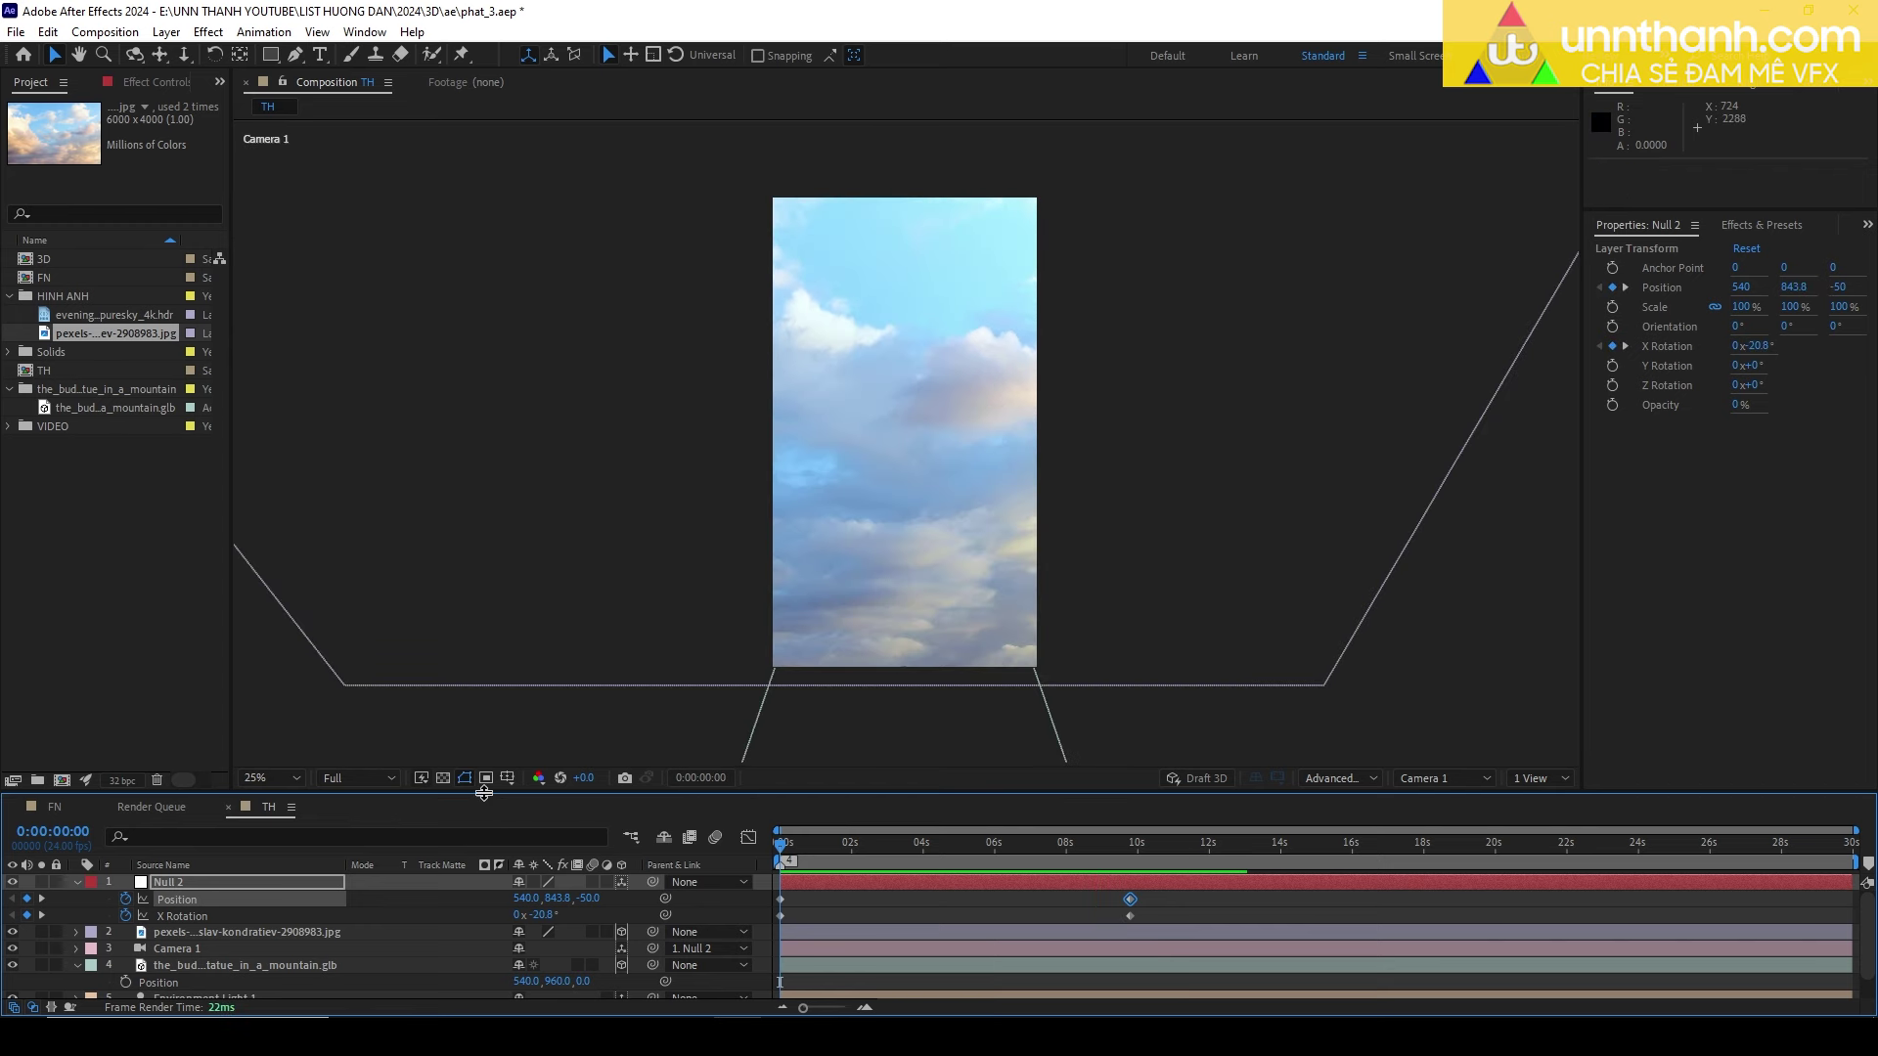
# Keyframe the sky photo's Position at 0s, then drag X to 1139 at 9:19.
pyautogui.moveTo(483, 792); pyautogui.dragTo(483, 651)
pyautogui.click(221, 913)
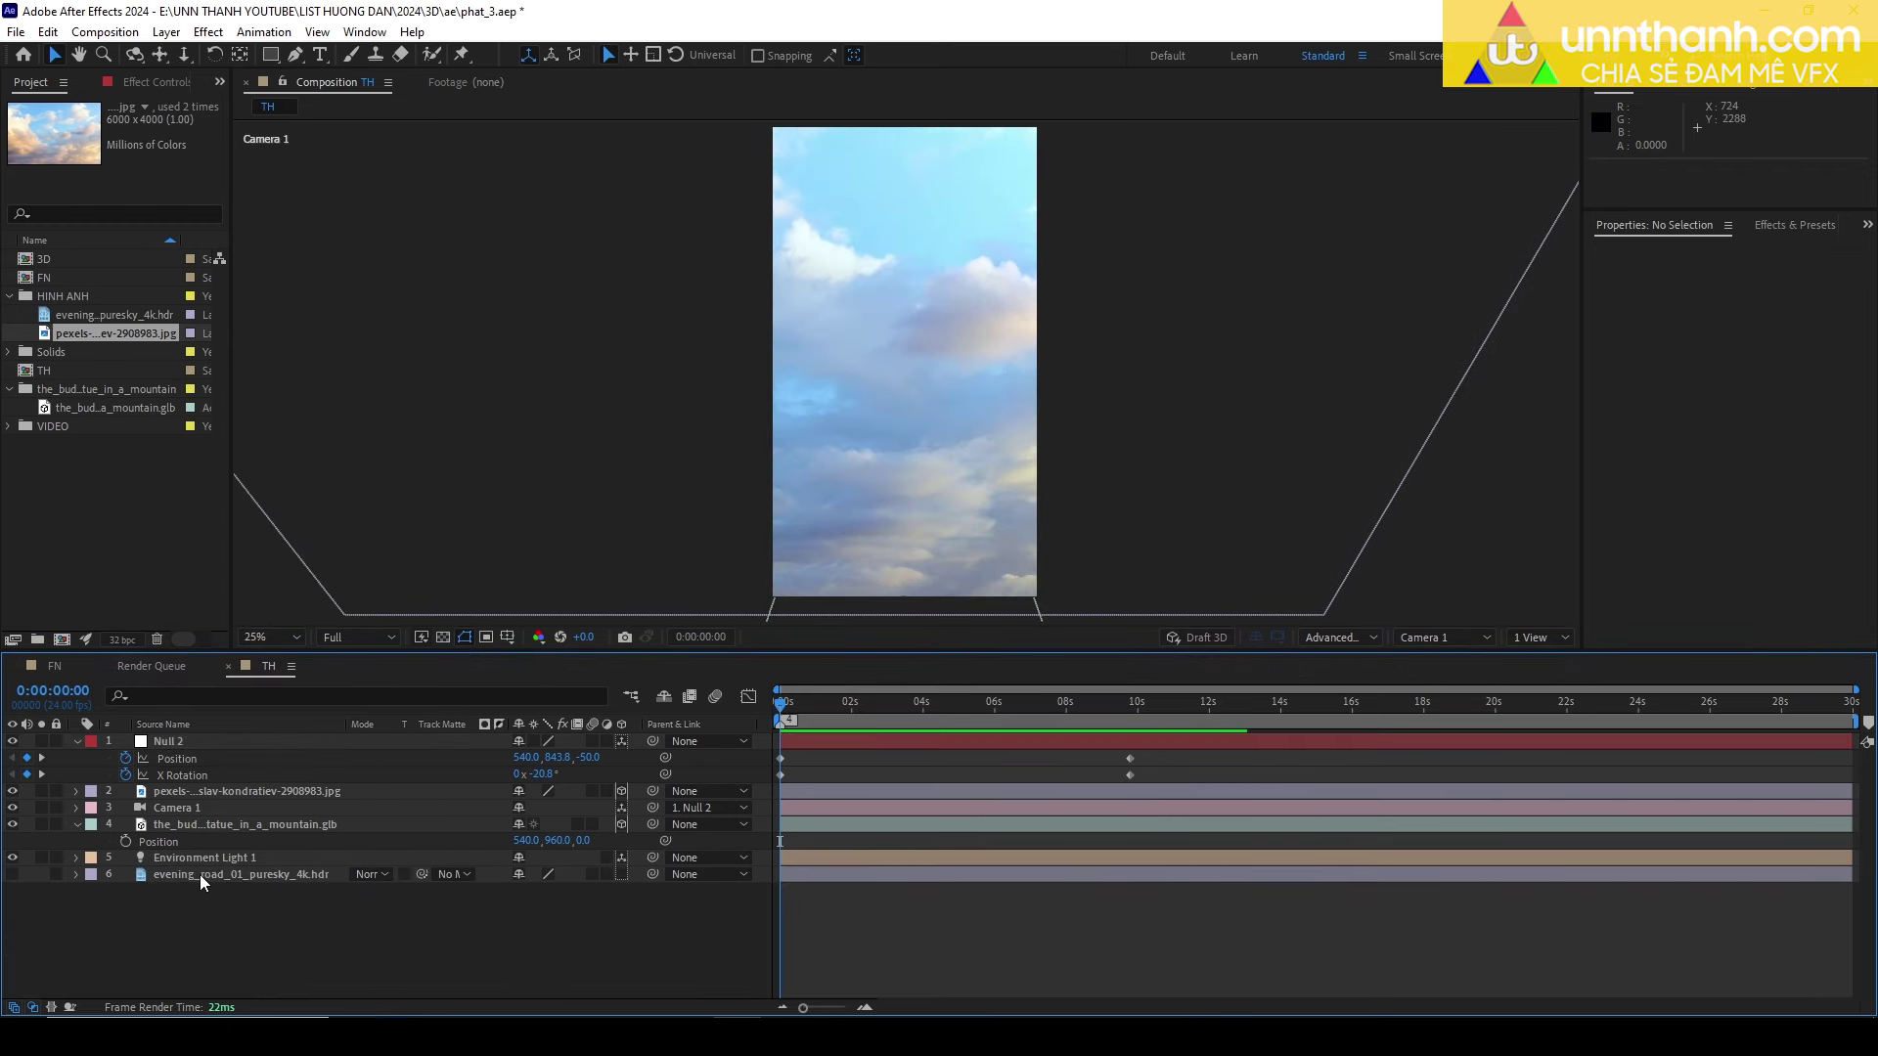
pyautogui.click(200, 875)
pyautogui.click(189, 826)
pyautogui.click(197, 790)
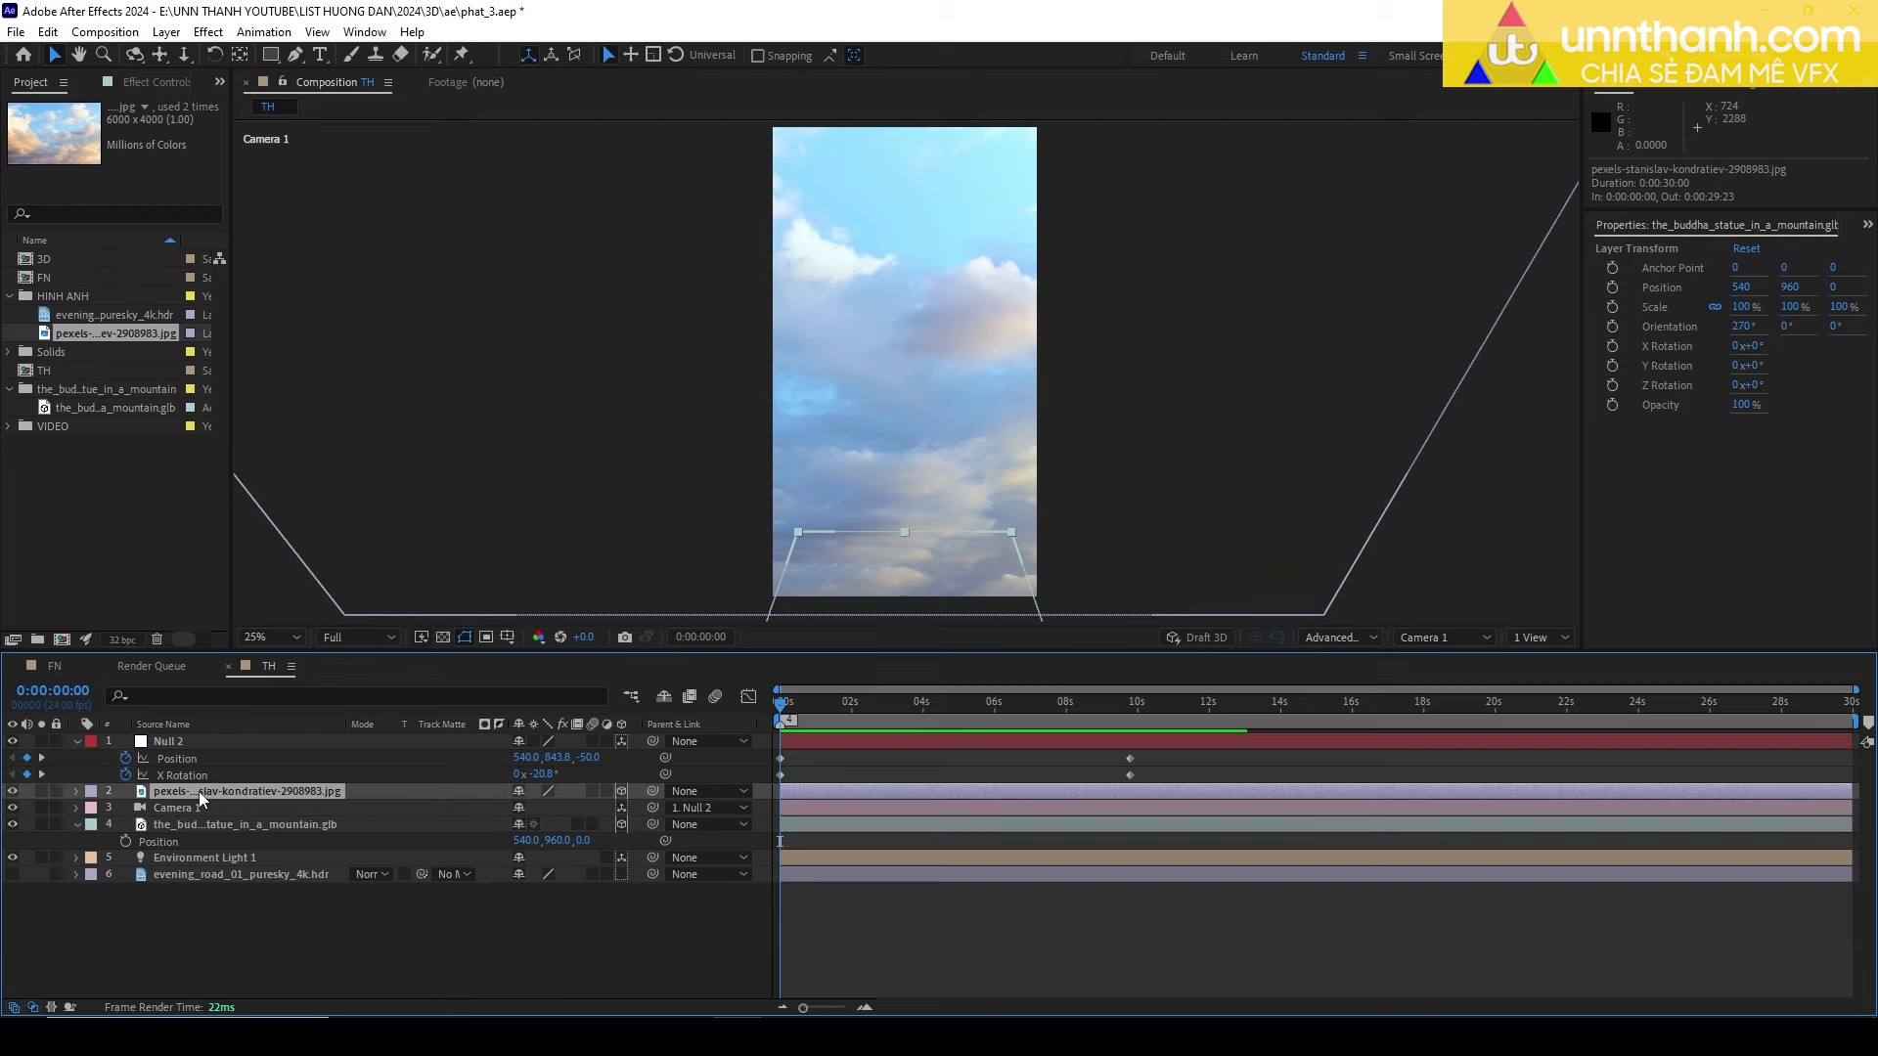
pyautogui.press('p')
pyautogui.click(126, 809)
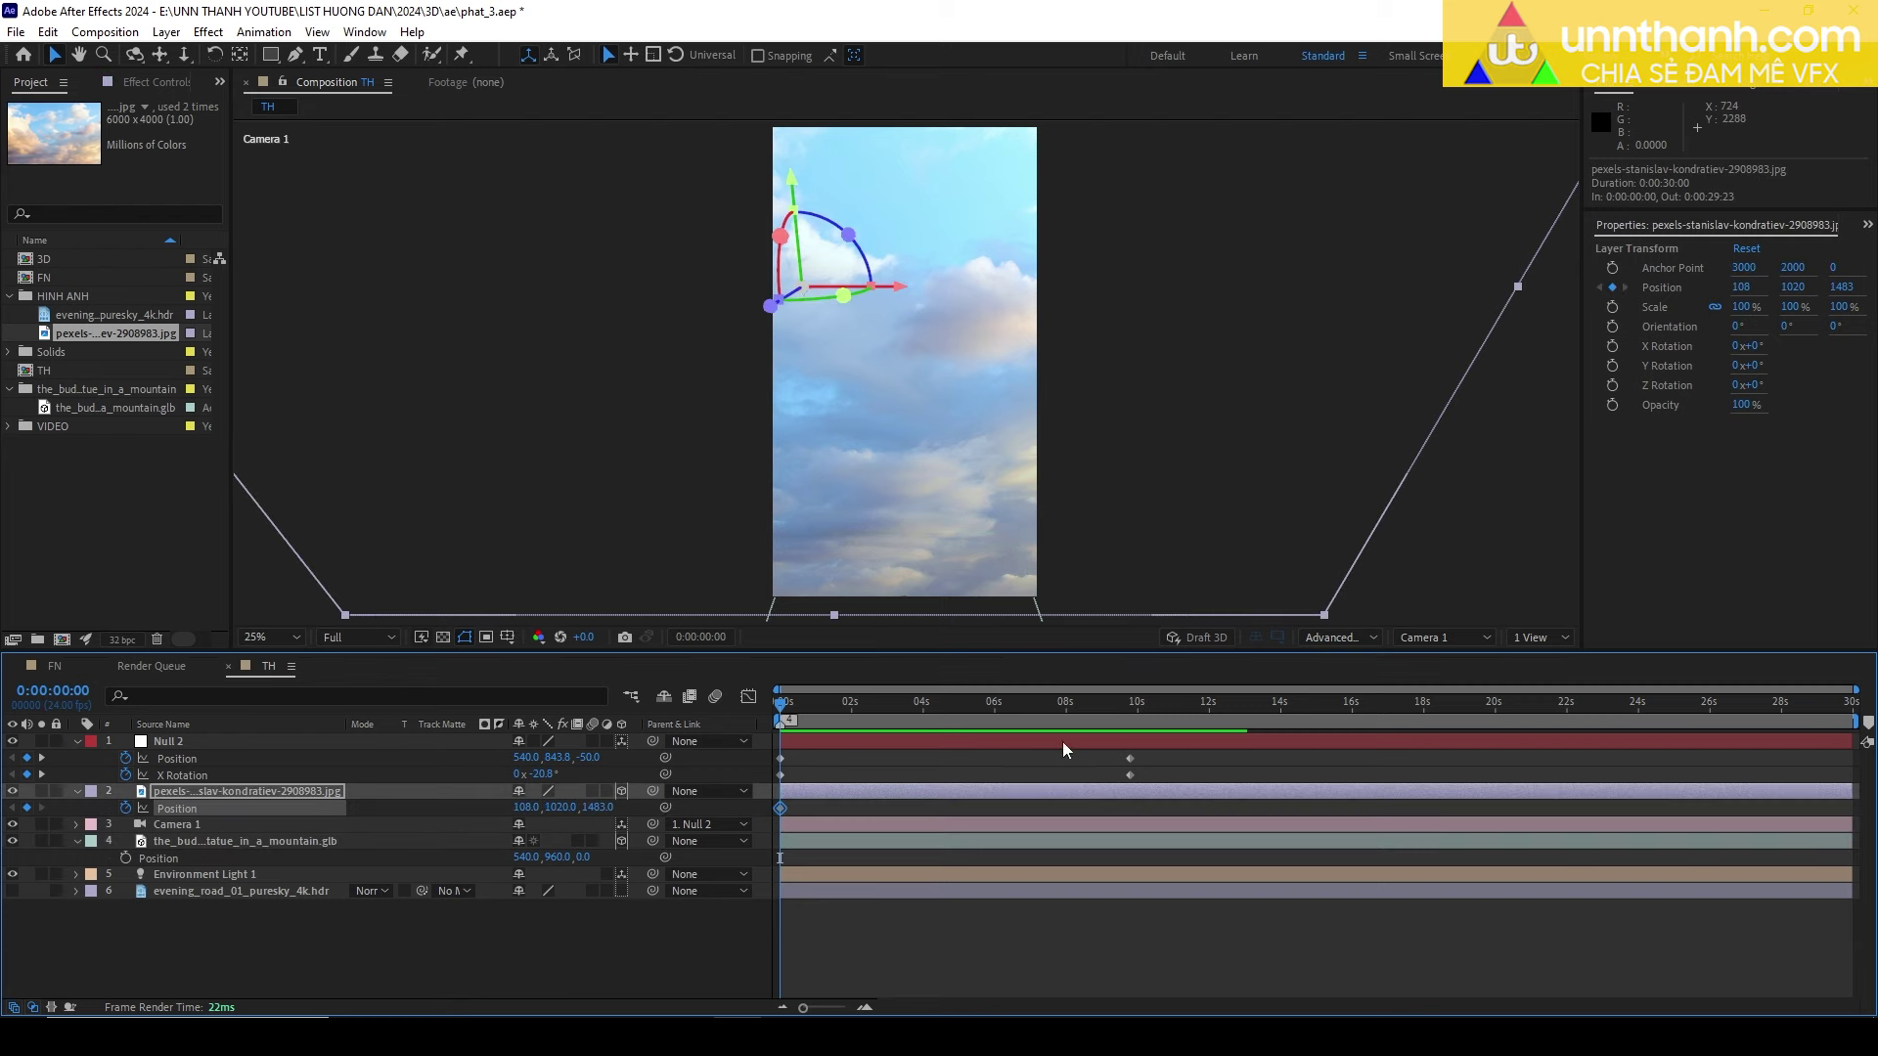
pyautogui.moveTo(1095, 702); pyautogui.dragTo(1130, 701)
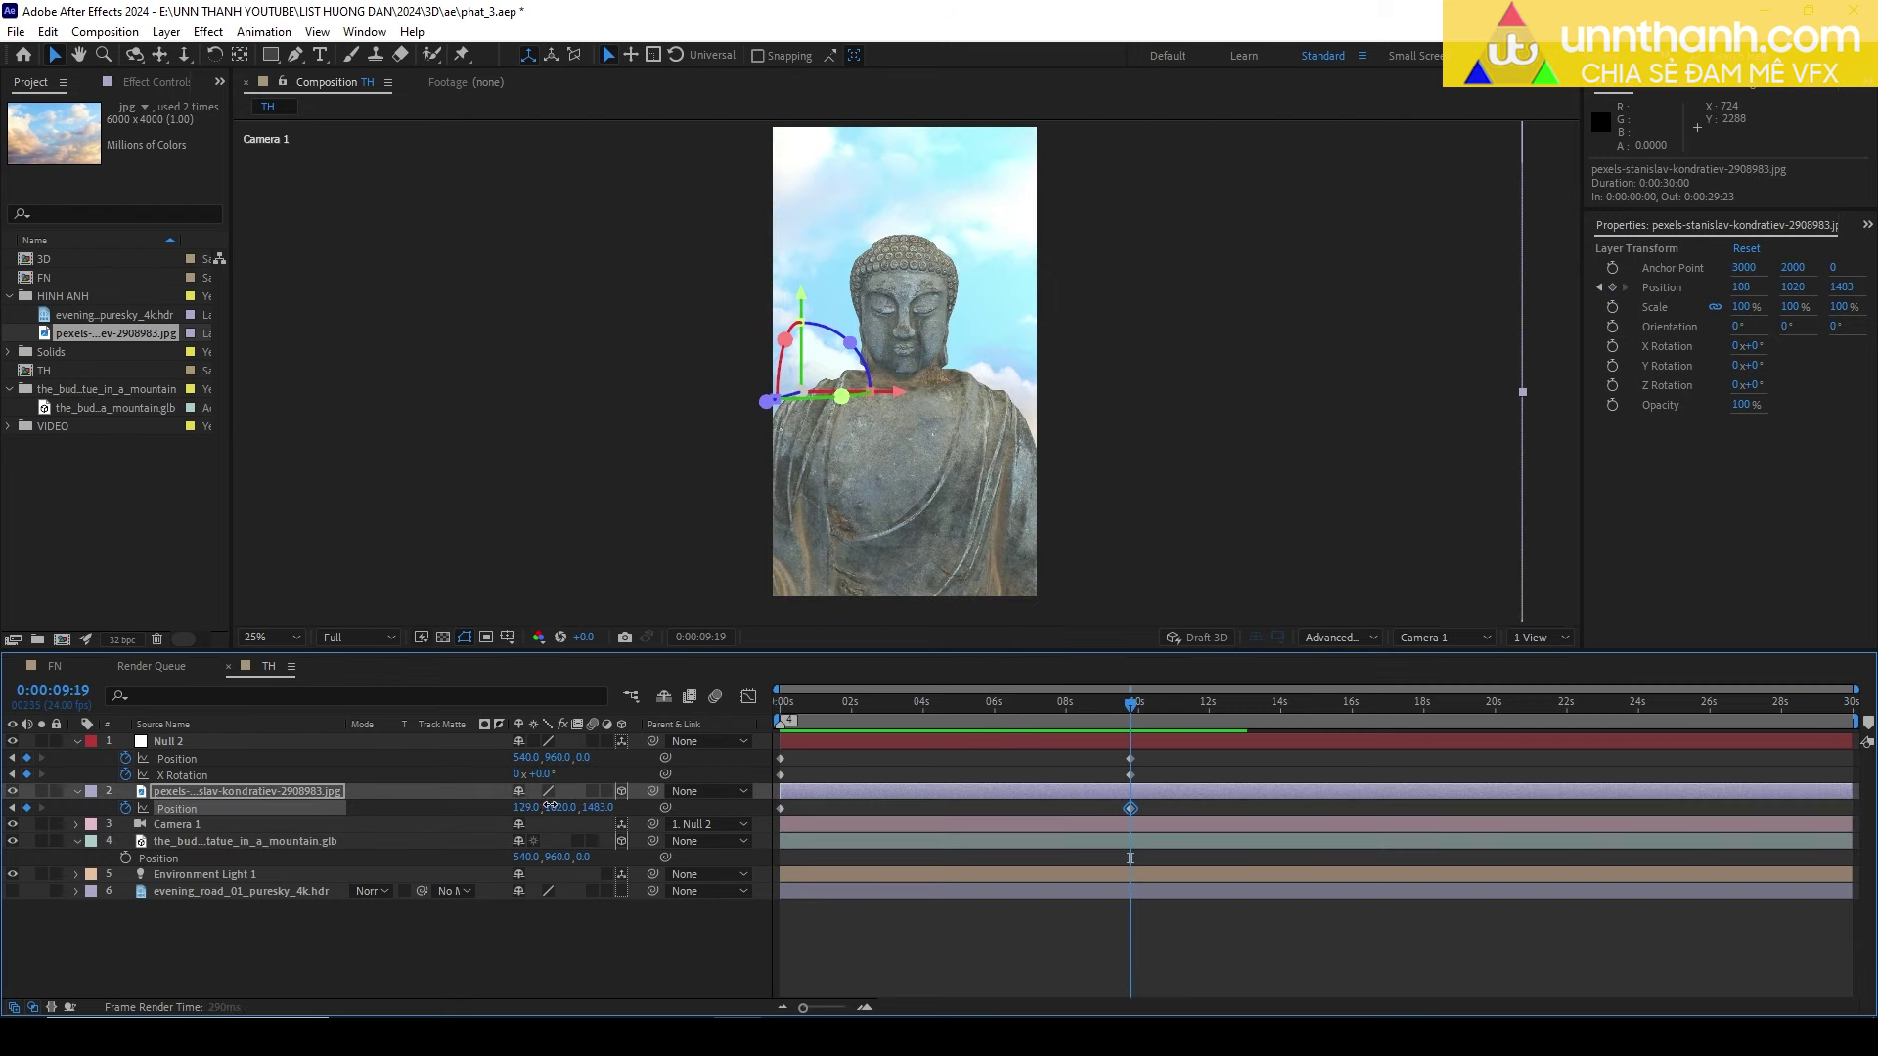
pyautogui.moveTo(551, 806)
pyautogui.mouseDown()
pyautogui.moveTo(1458, 804)
pyautogui.moveTo(1177, 722)
pyautogui.moveTo(801, 704)
pyautogui.mouseUp()
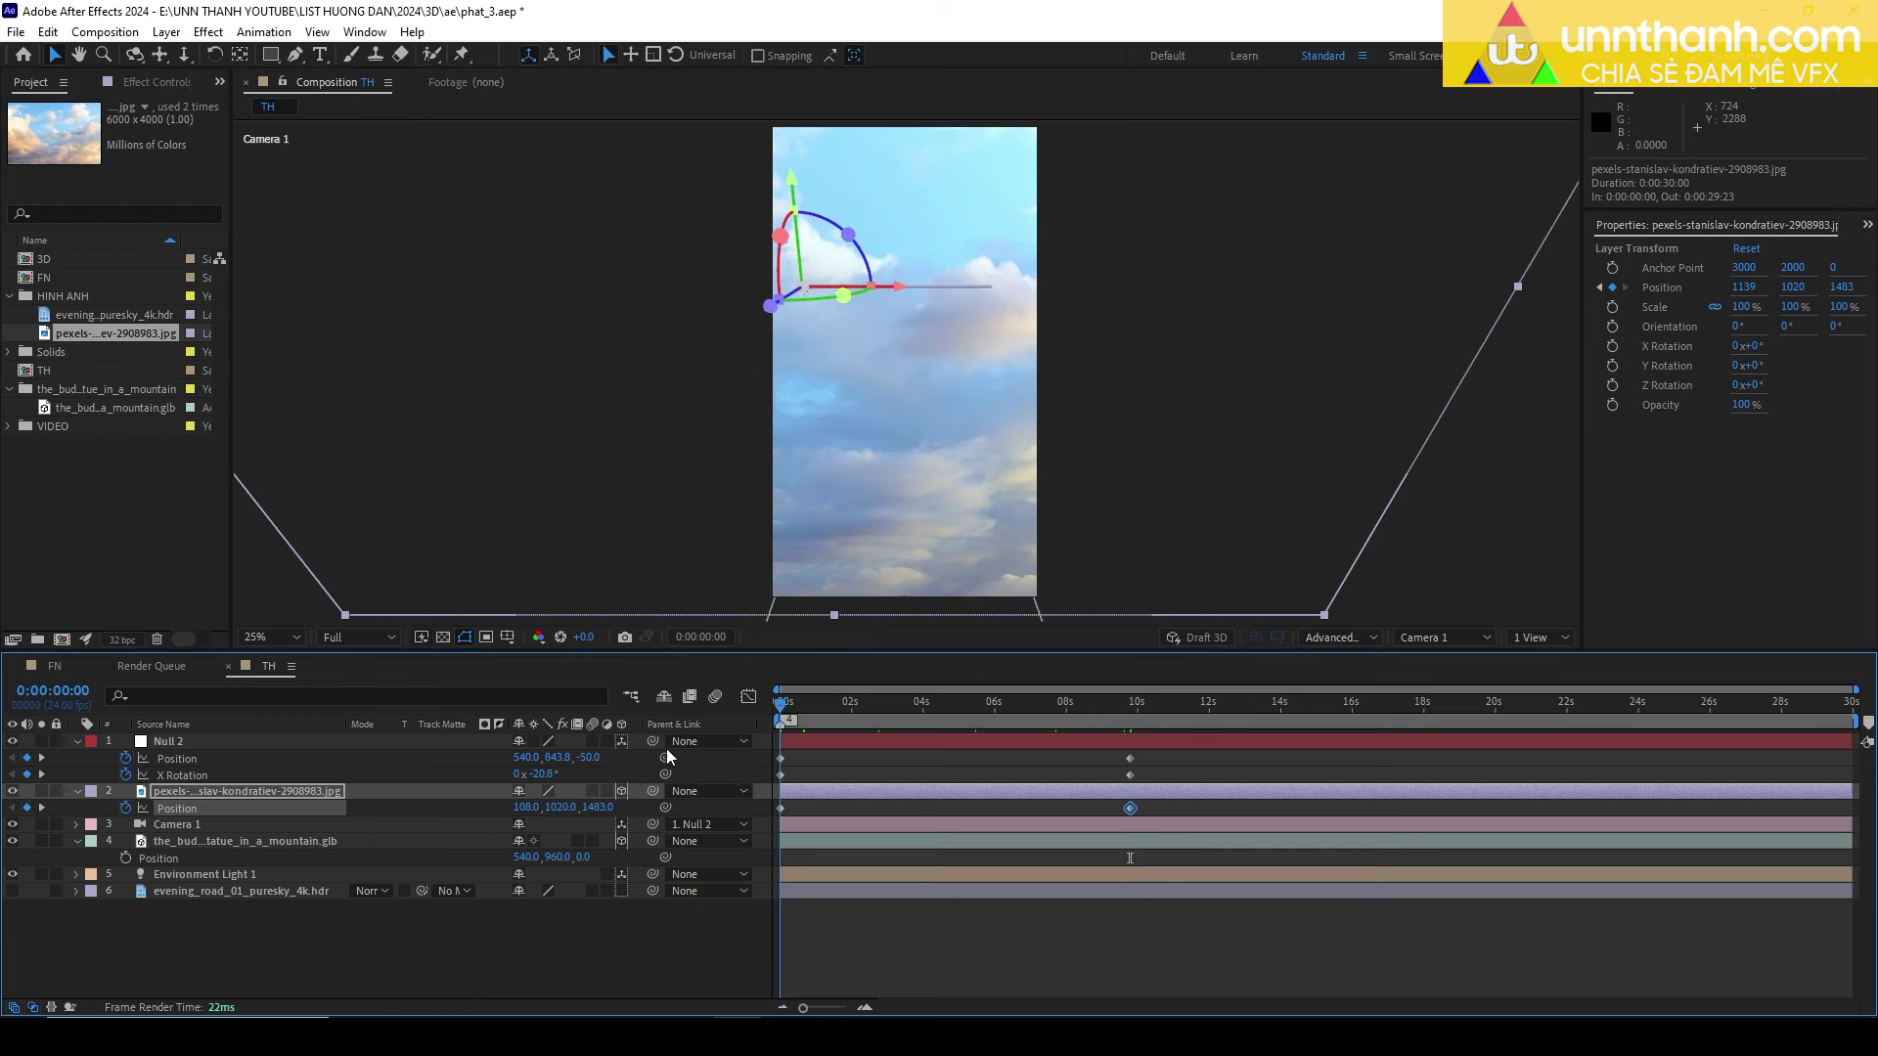
# Preview the sky drift in an enlarged viewer, then return to the 10-second keyframe.
pyautogui.press('`')
pyautogui.press('space')
pyautogui.hotkey('shift', '/')
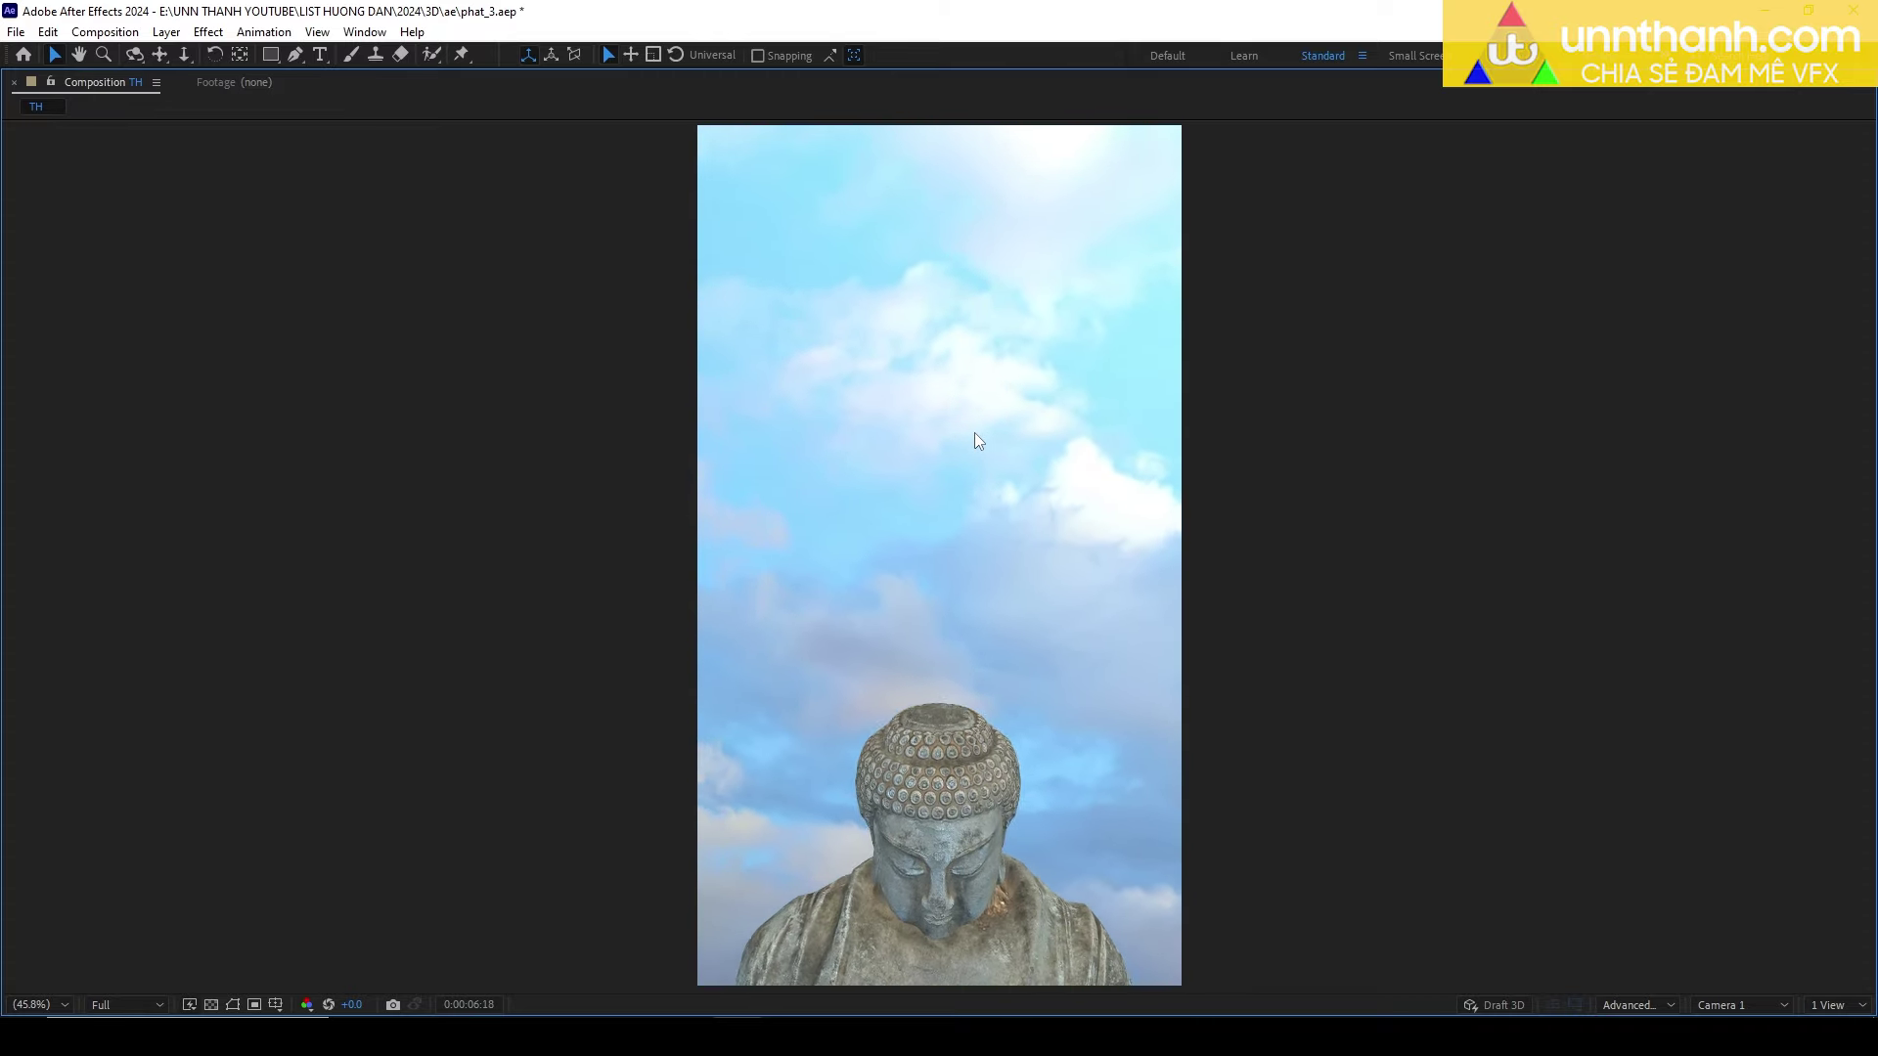
pyautogui.press('`')
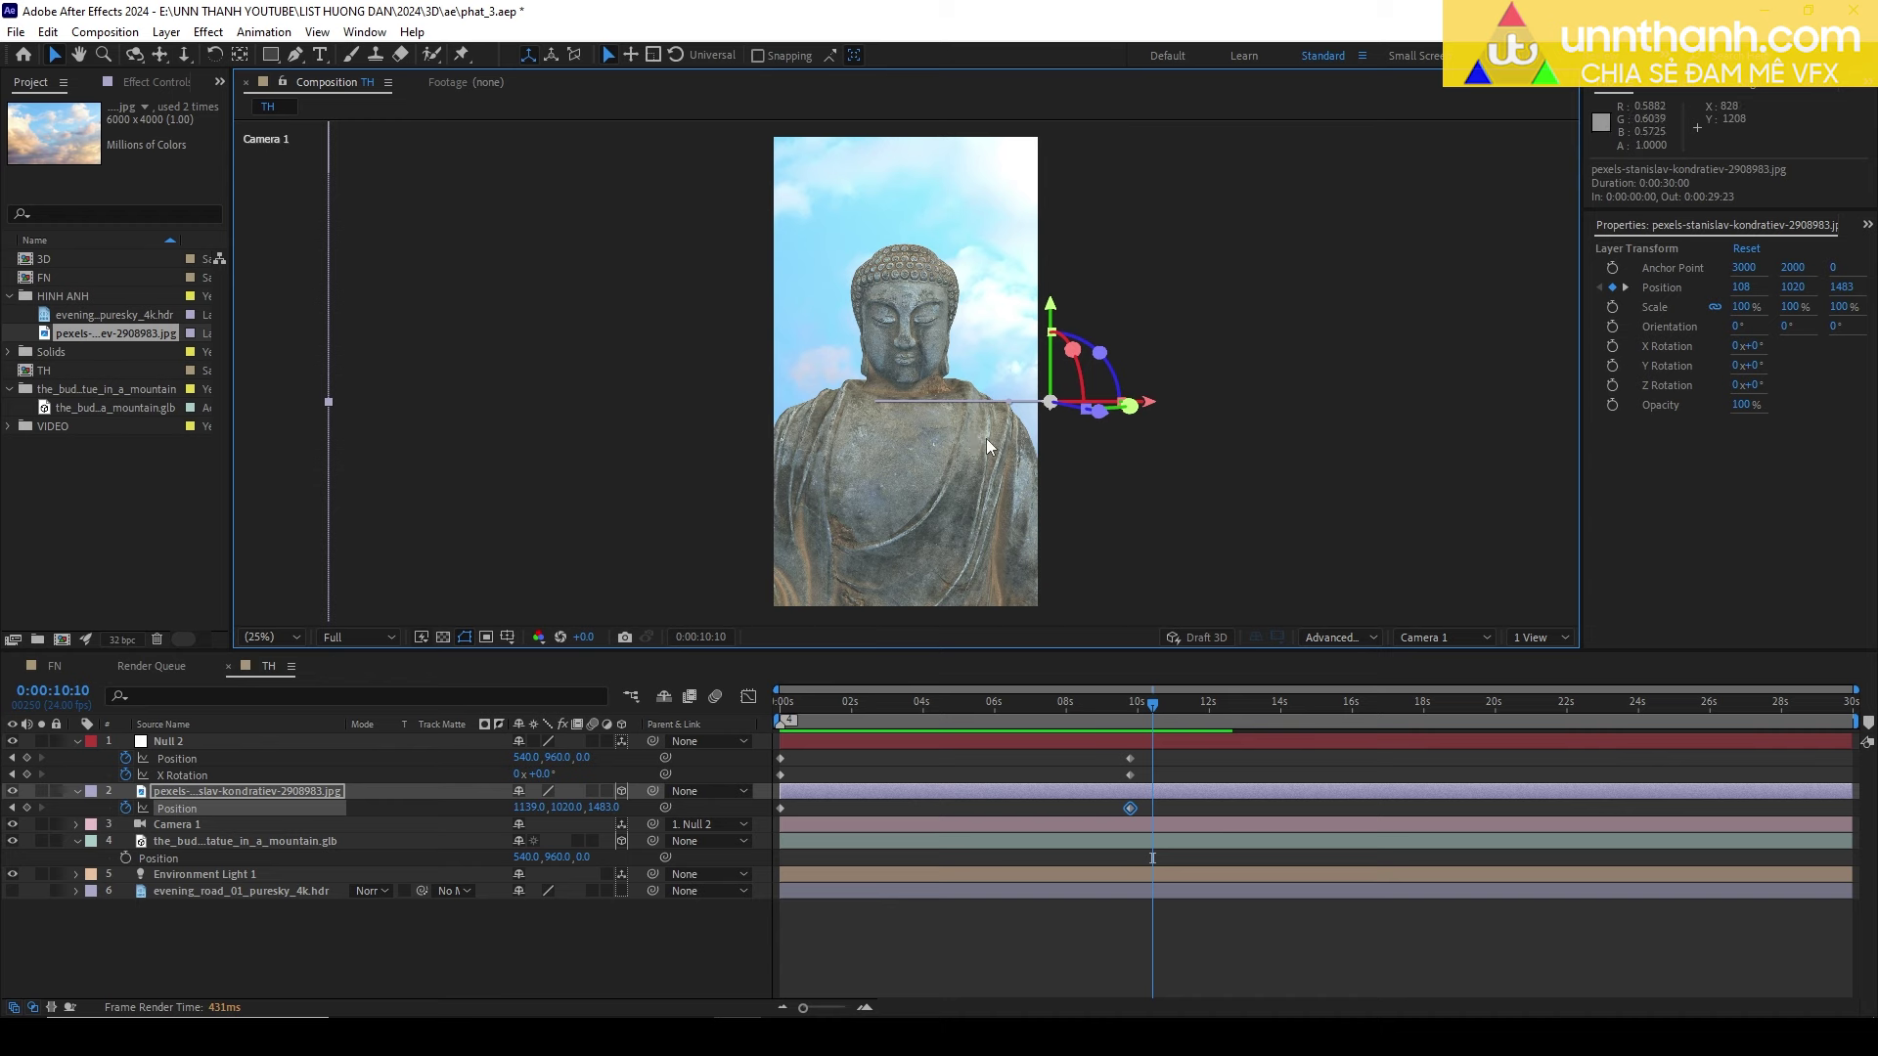
pyautogui.moveTo(1152, 704); pyautogui.dragTo(1132, 711)
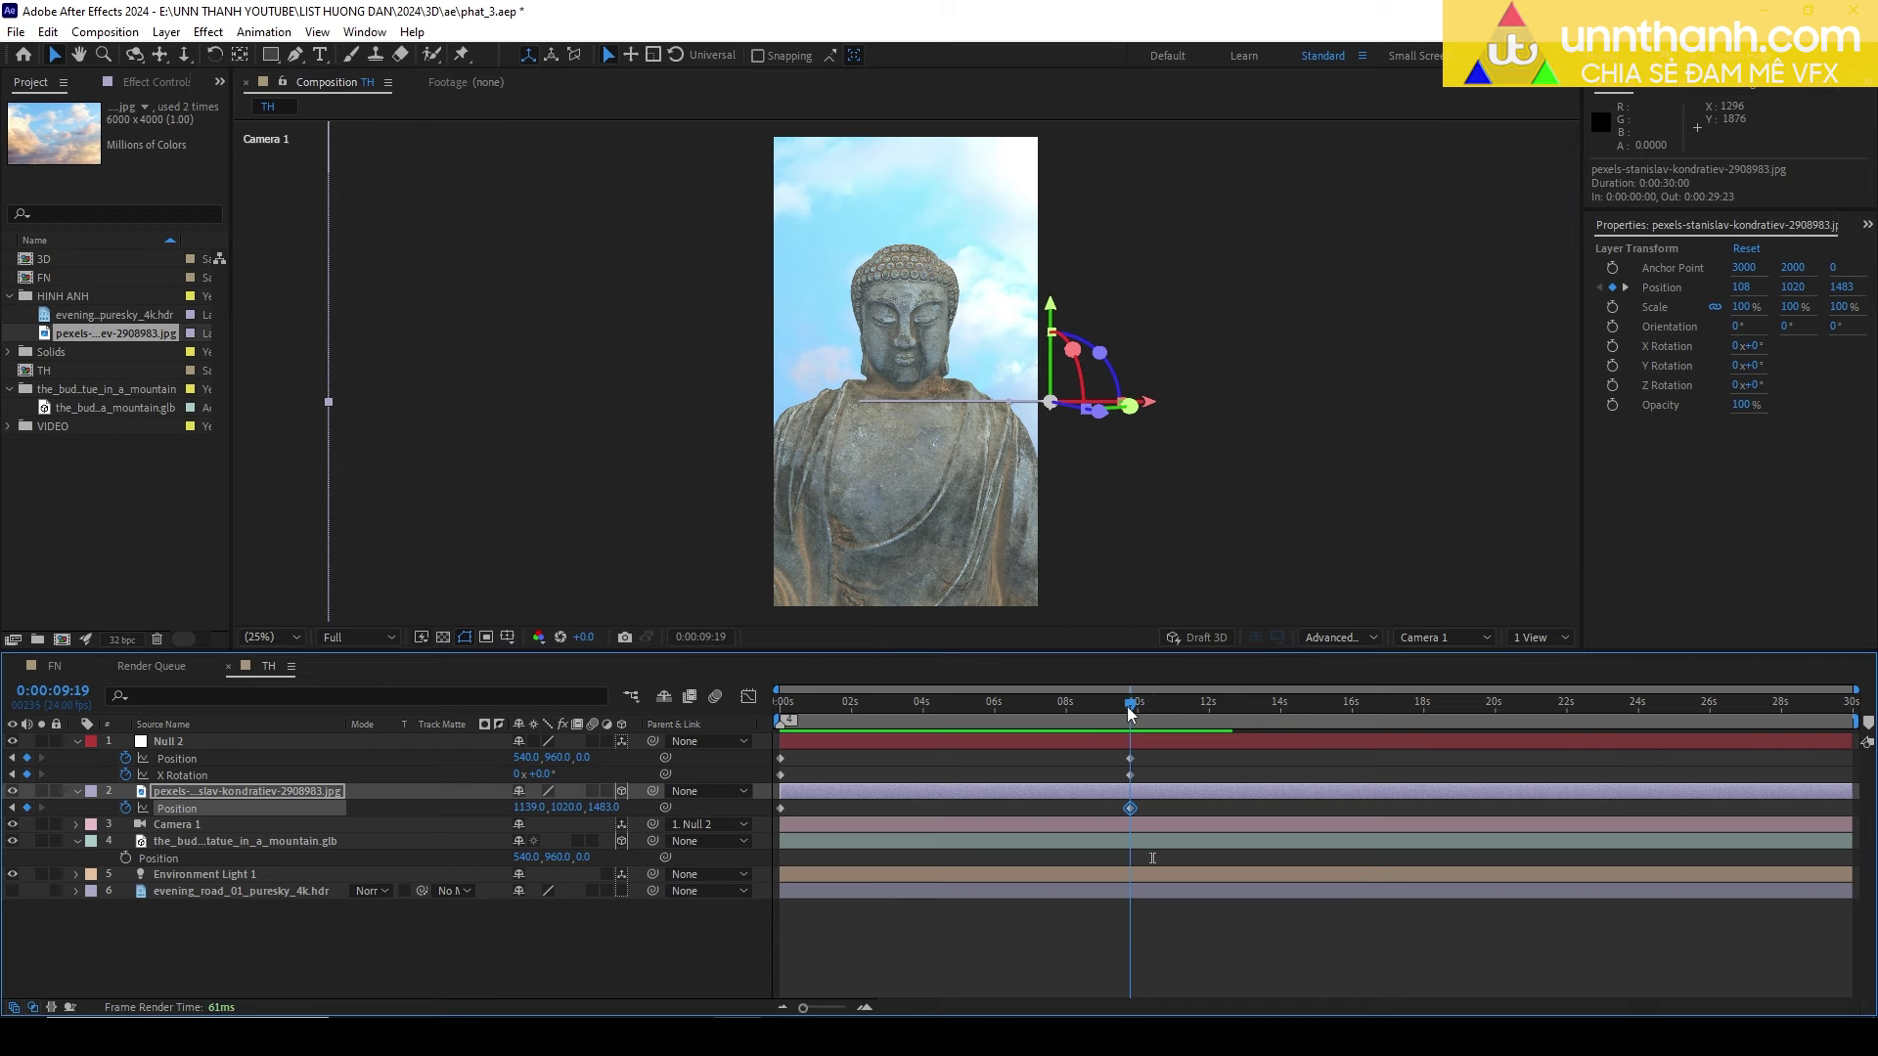
# Select Camera 1 and try dollying it closer to the statue, then undo the dolly.
pyautogui.click(217, 937)
pyautogui.click(173, 825)
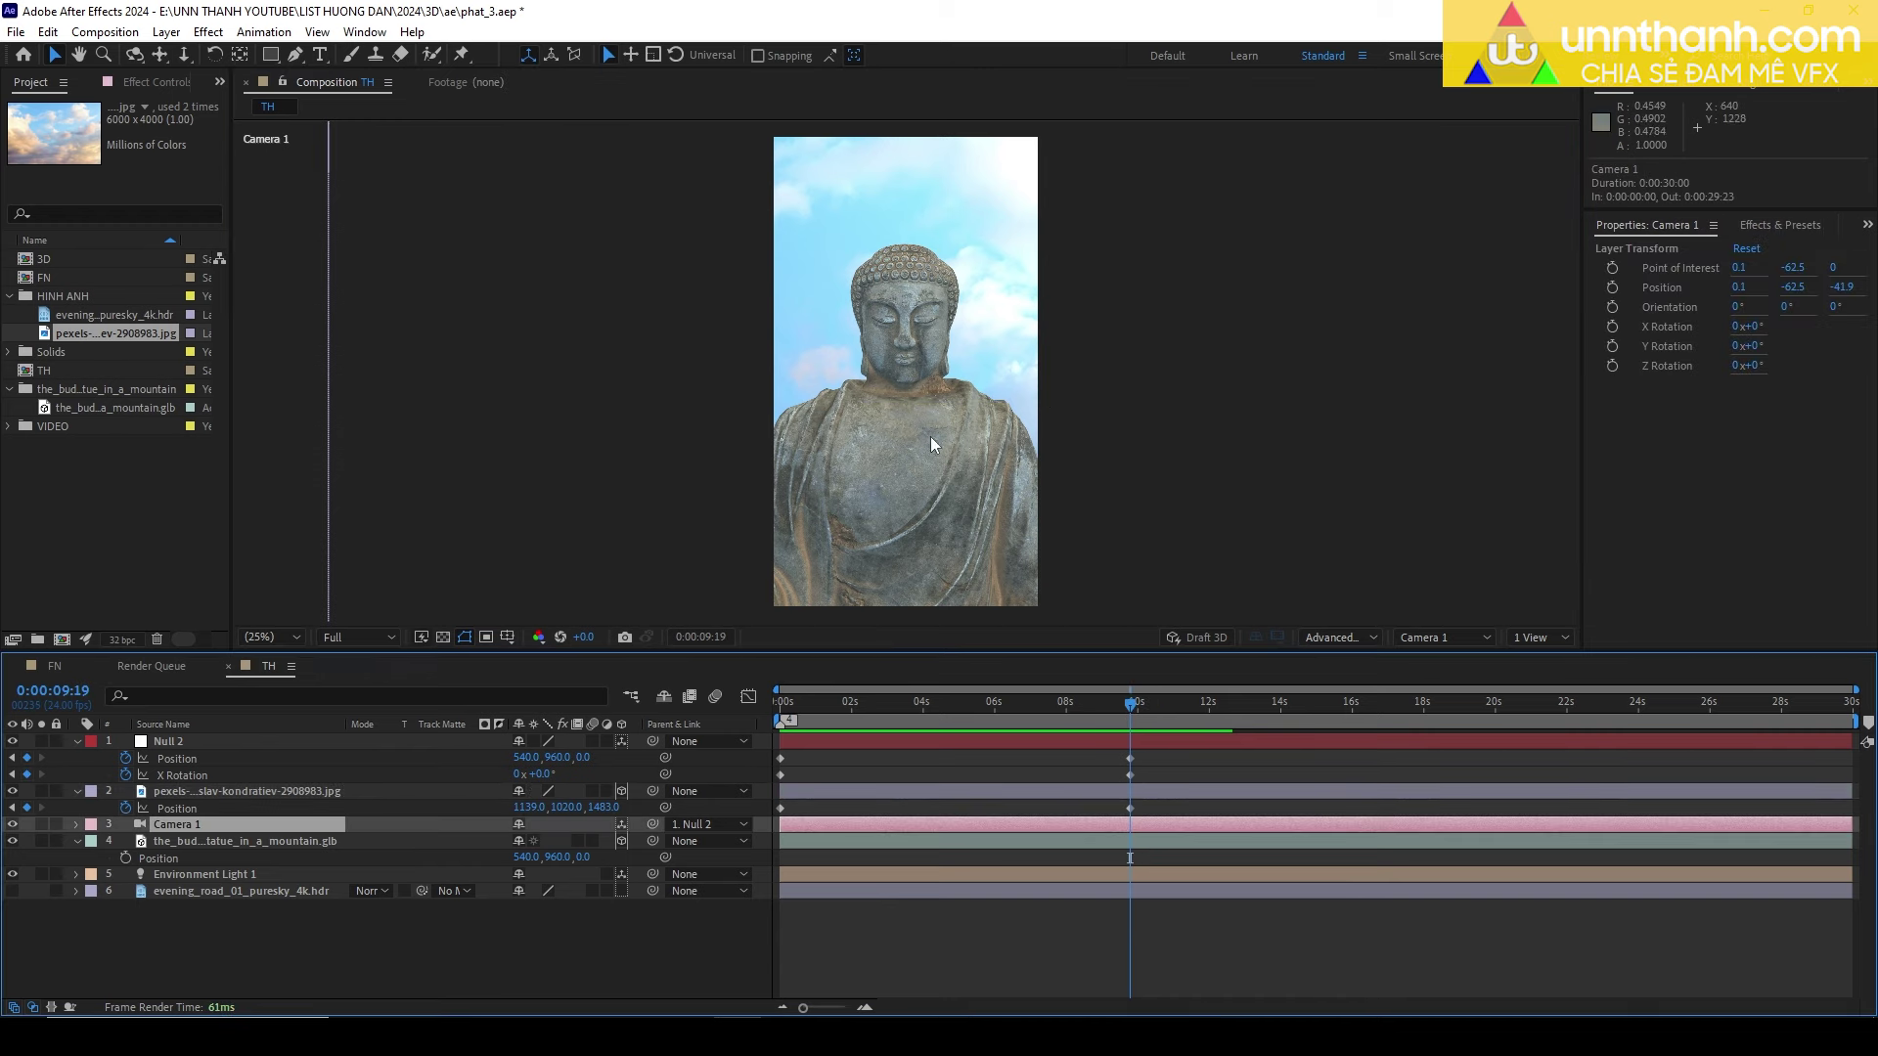
pyautogui.press('c')
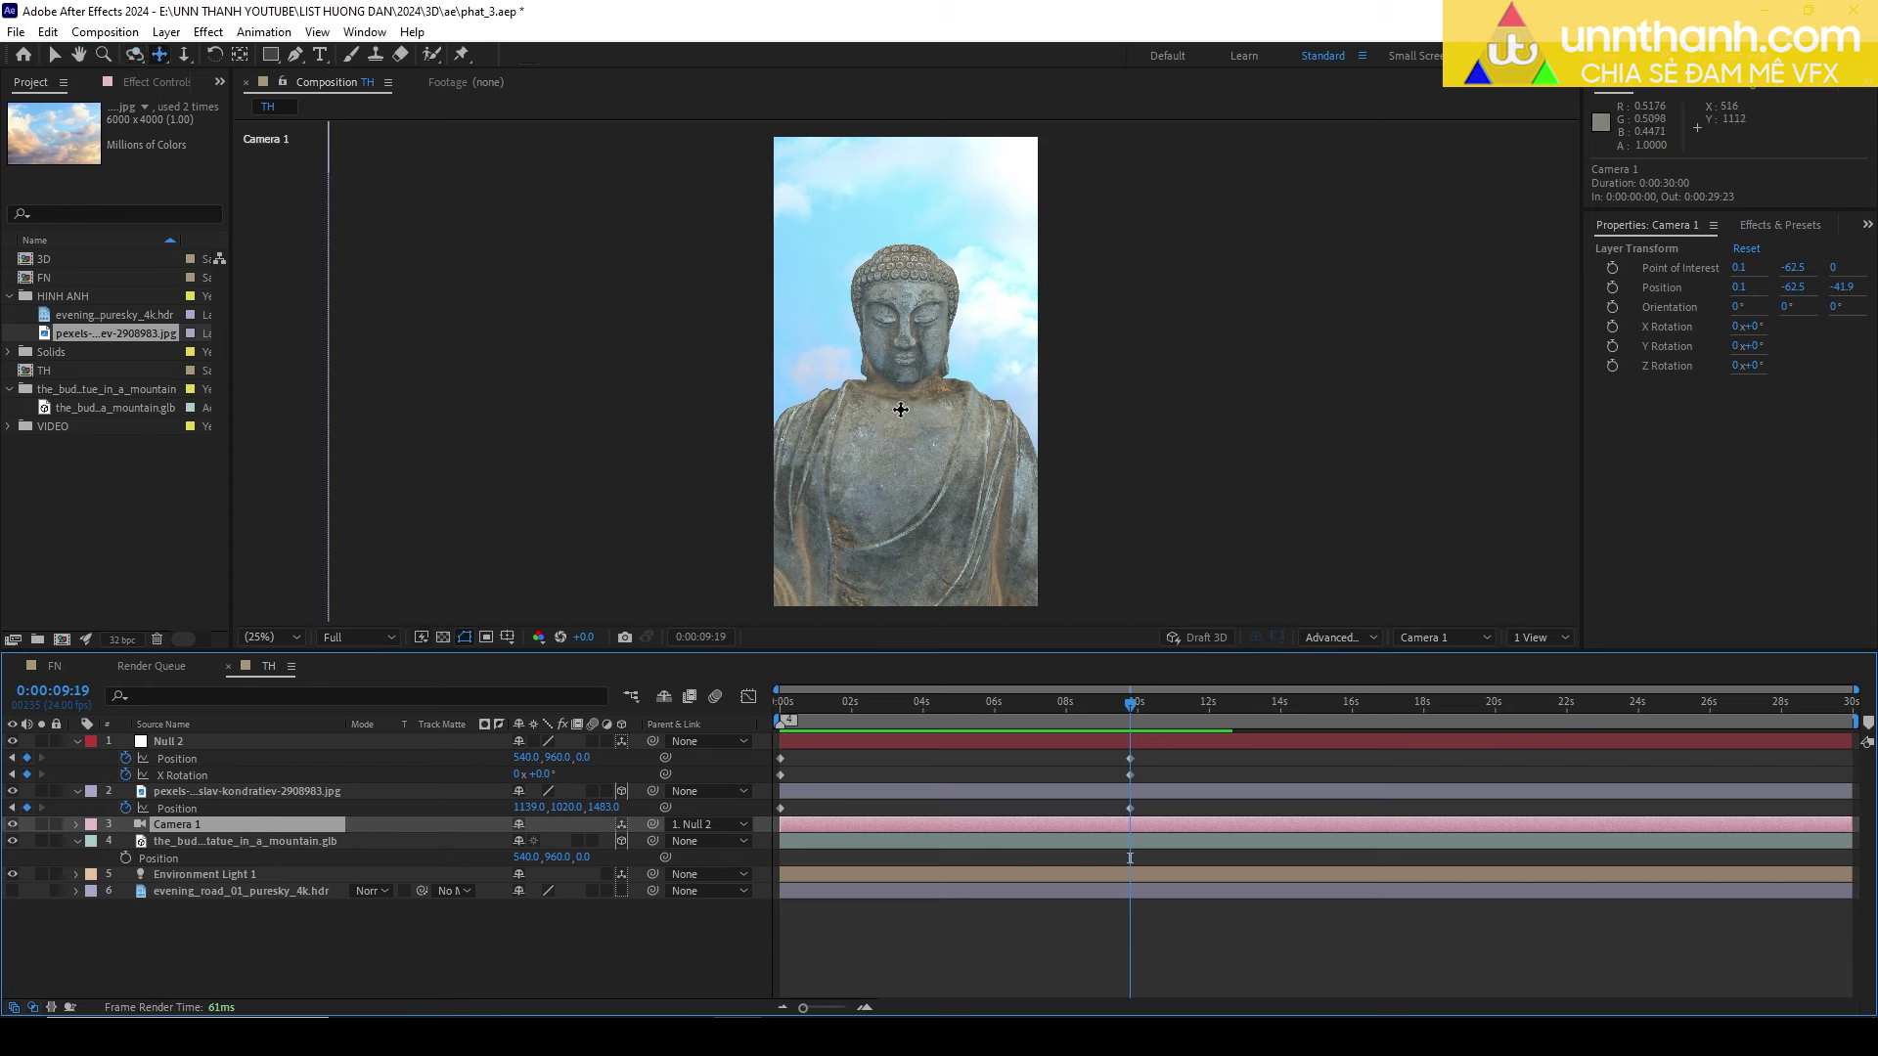
pyautogui.moveTo(902, 407); pyautogui.dragTo(905, 400)
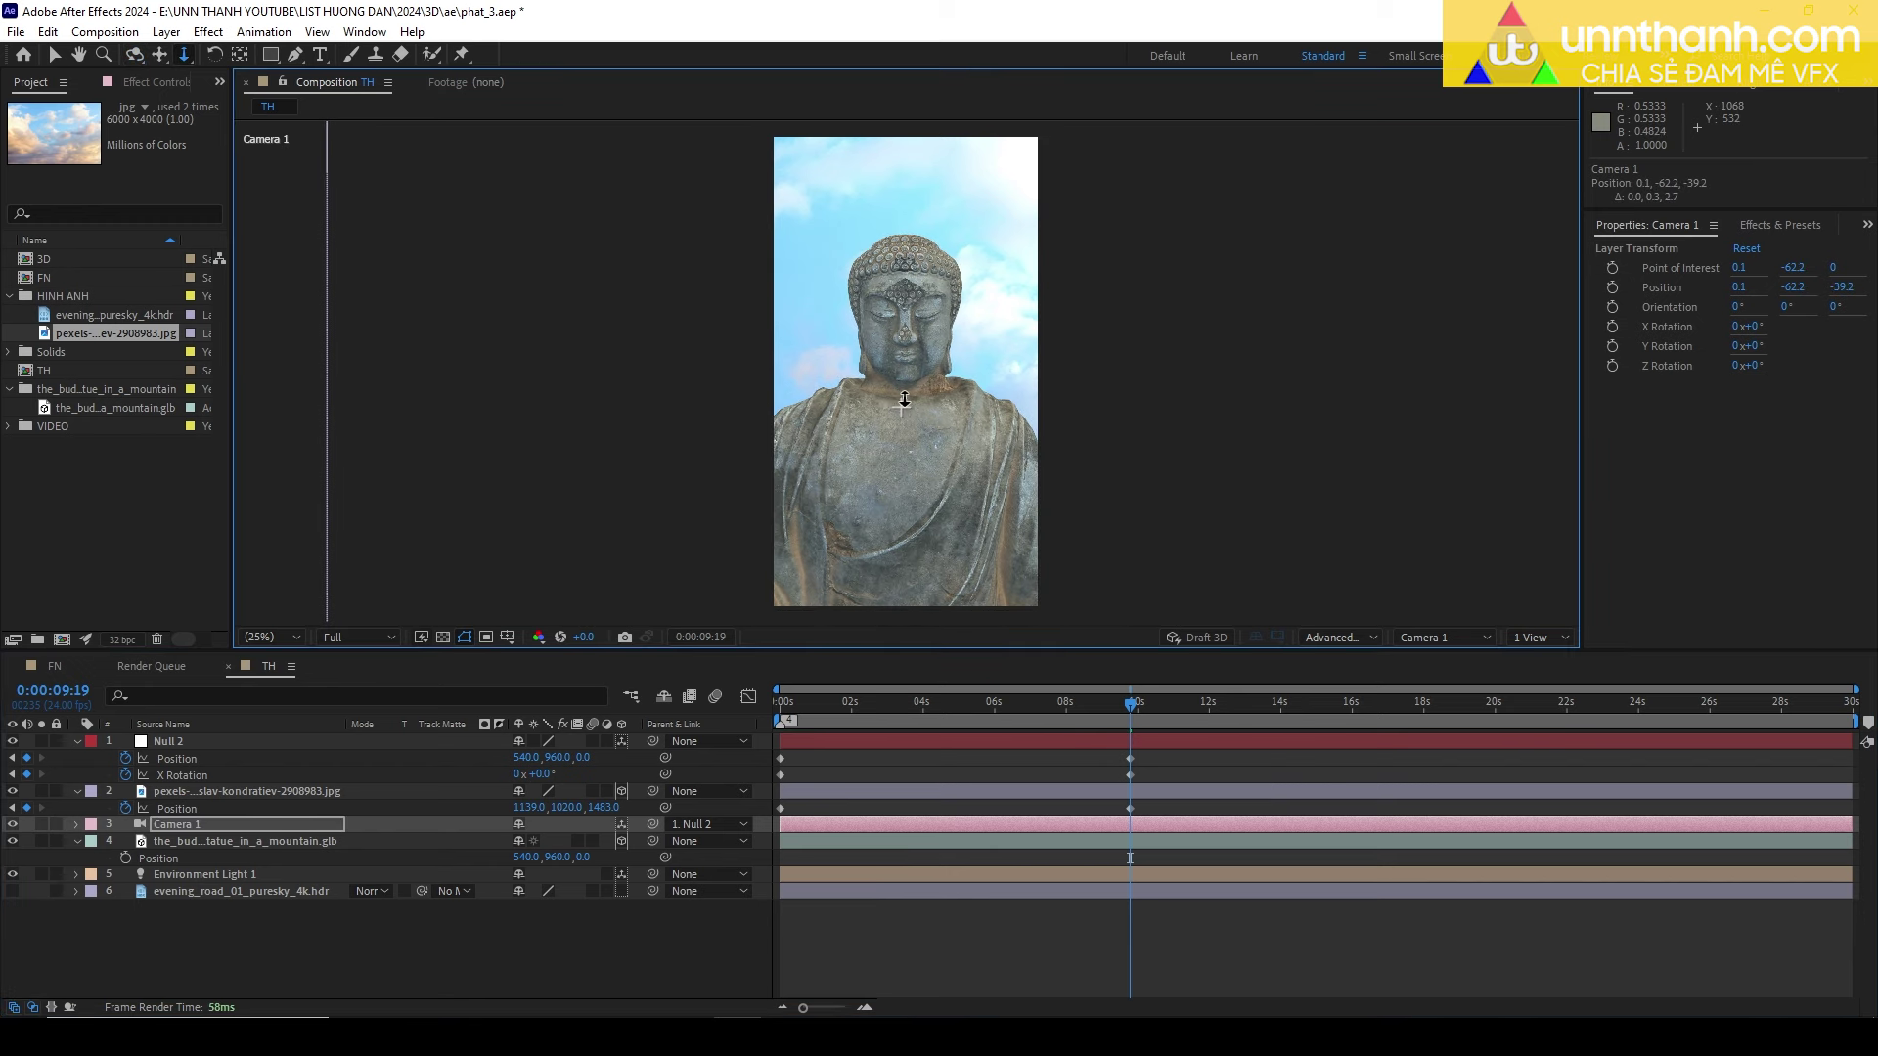
pyautogui.hotkey('ctrl', 'z')
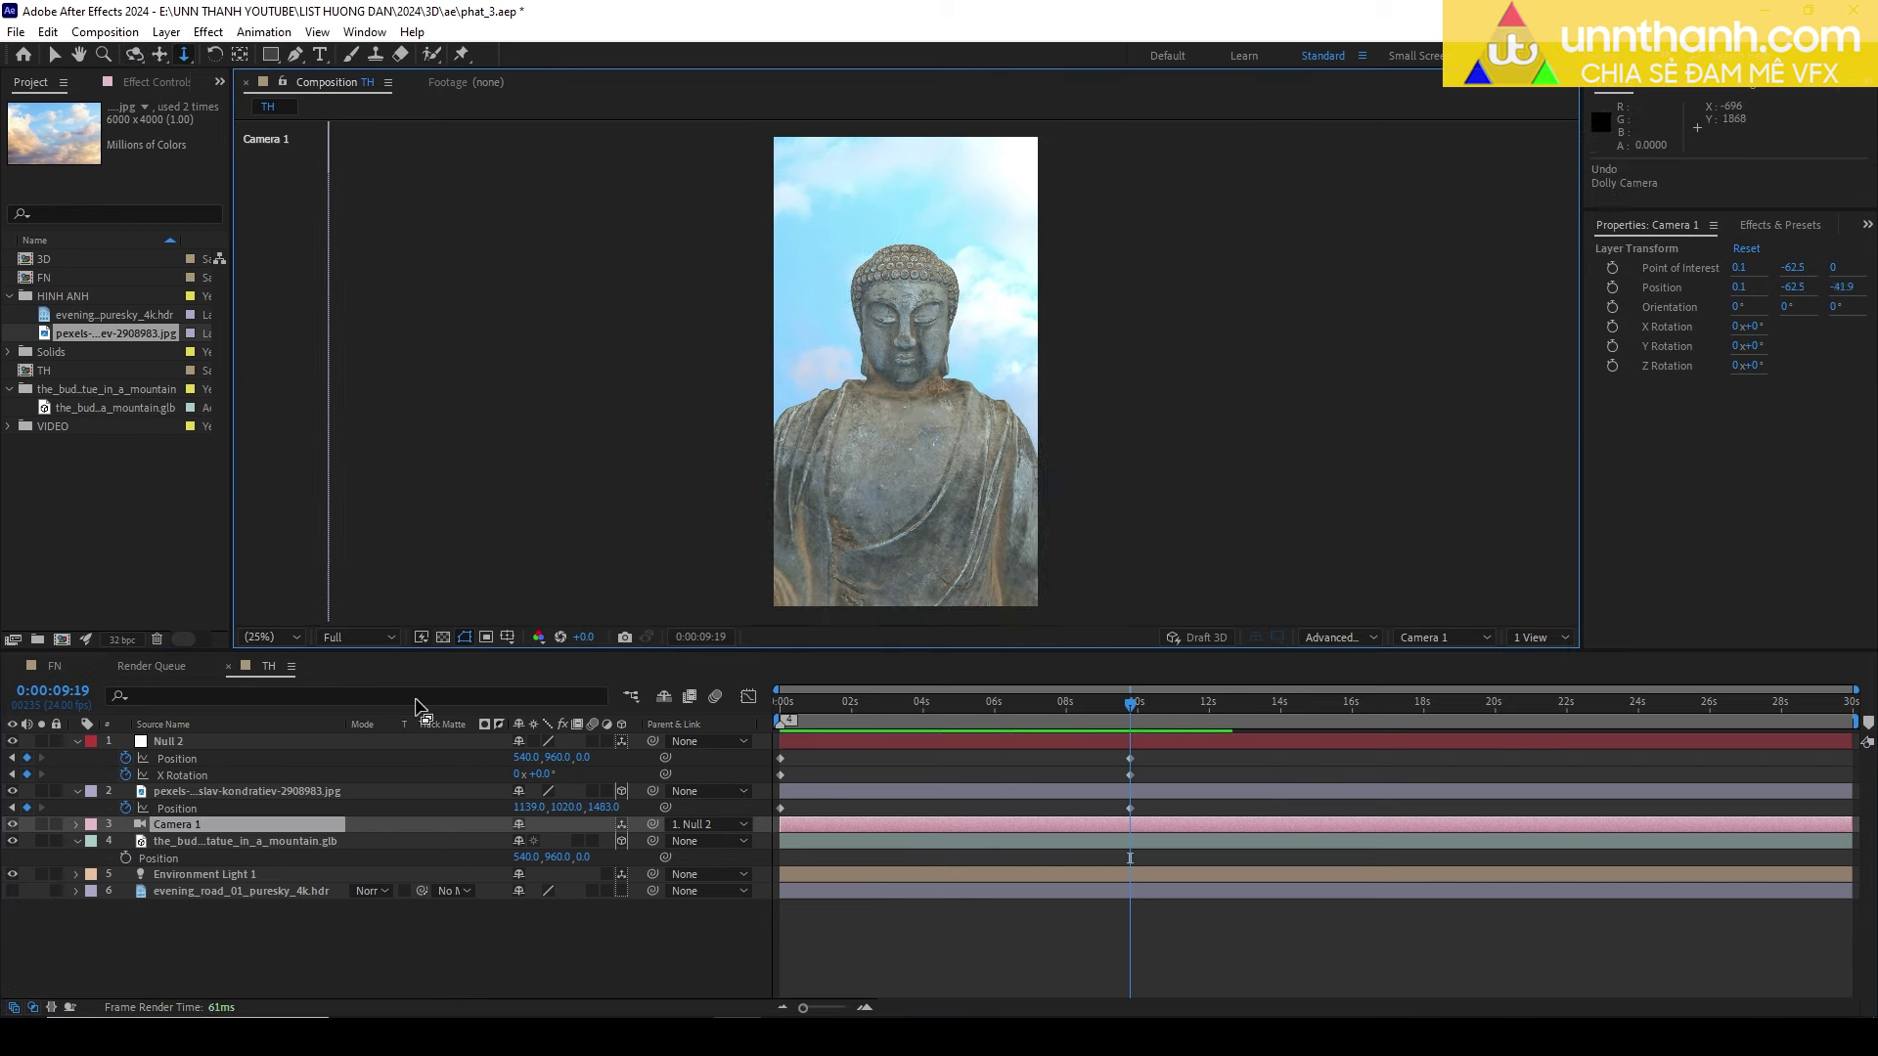
# Switch Camera 1's lens to the 80mm preset in Camera Settings.
pyautogui.doubleClick(181, 822)
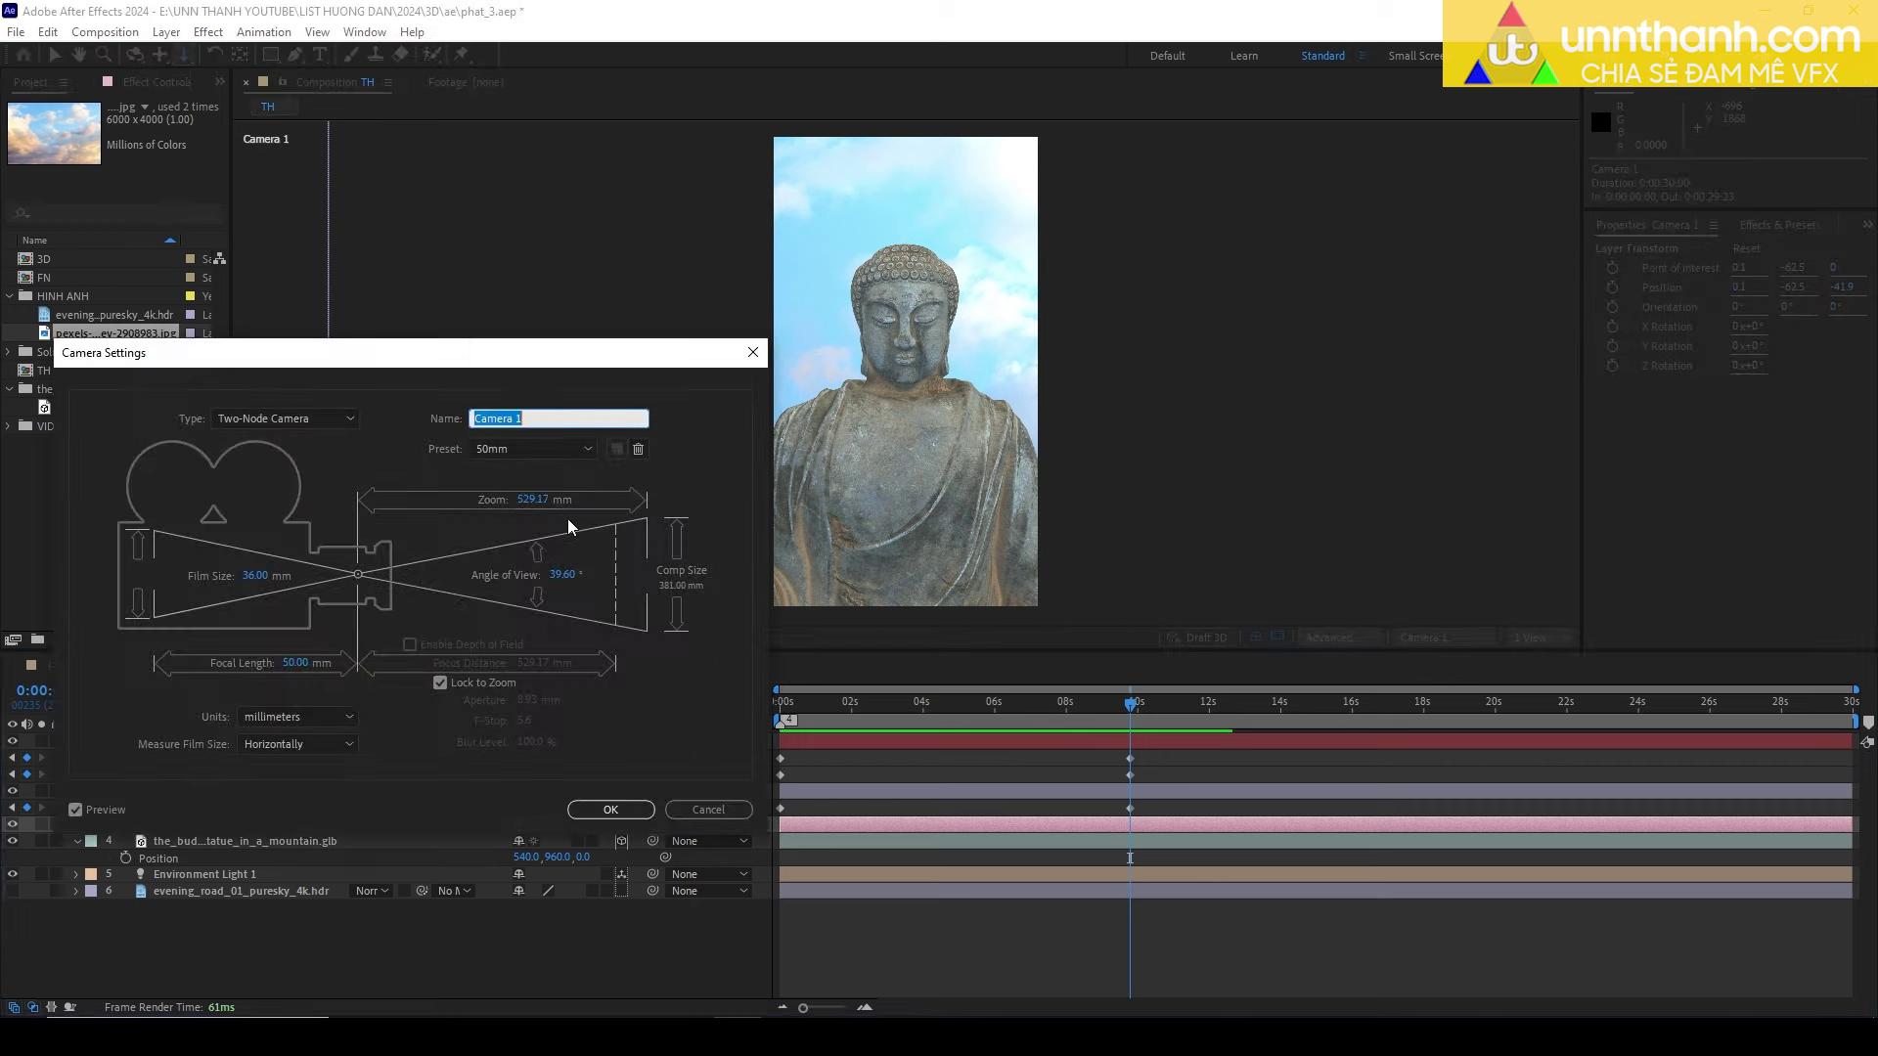
pyautogui.click(589, 456)
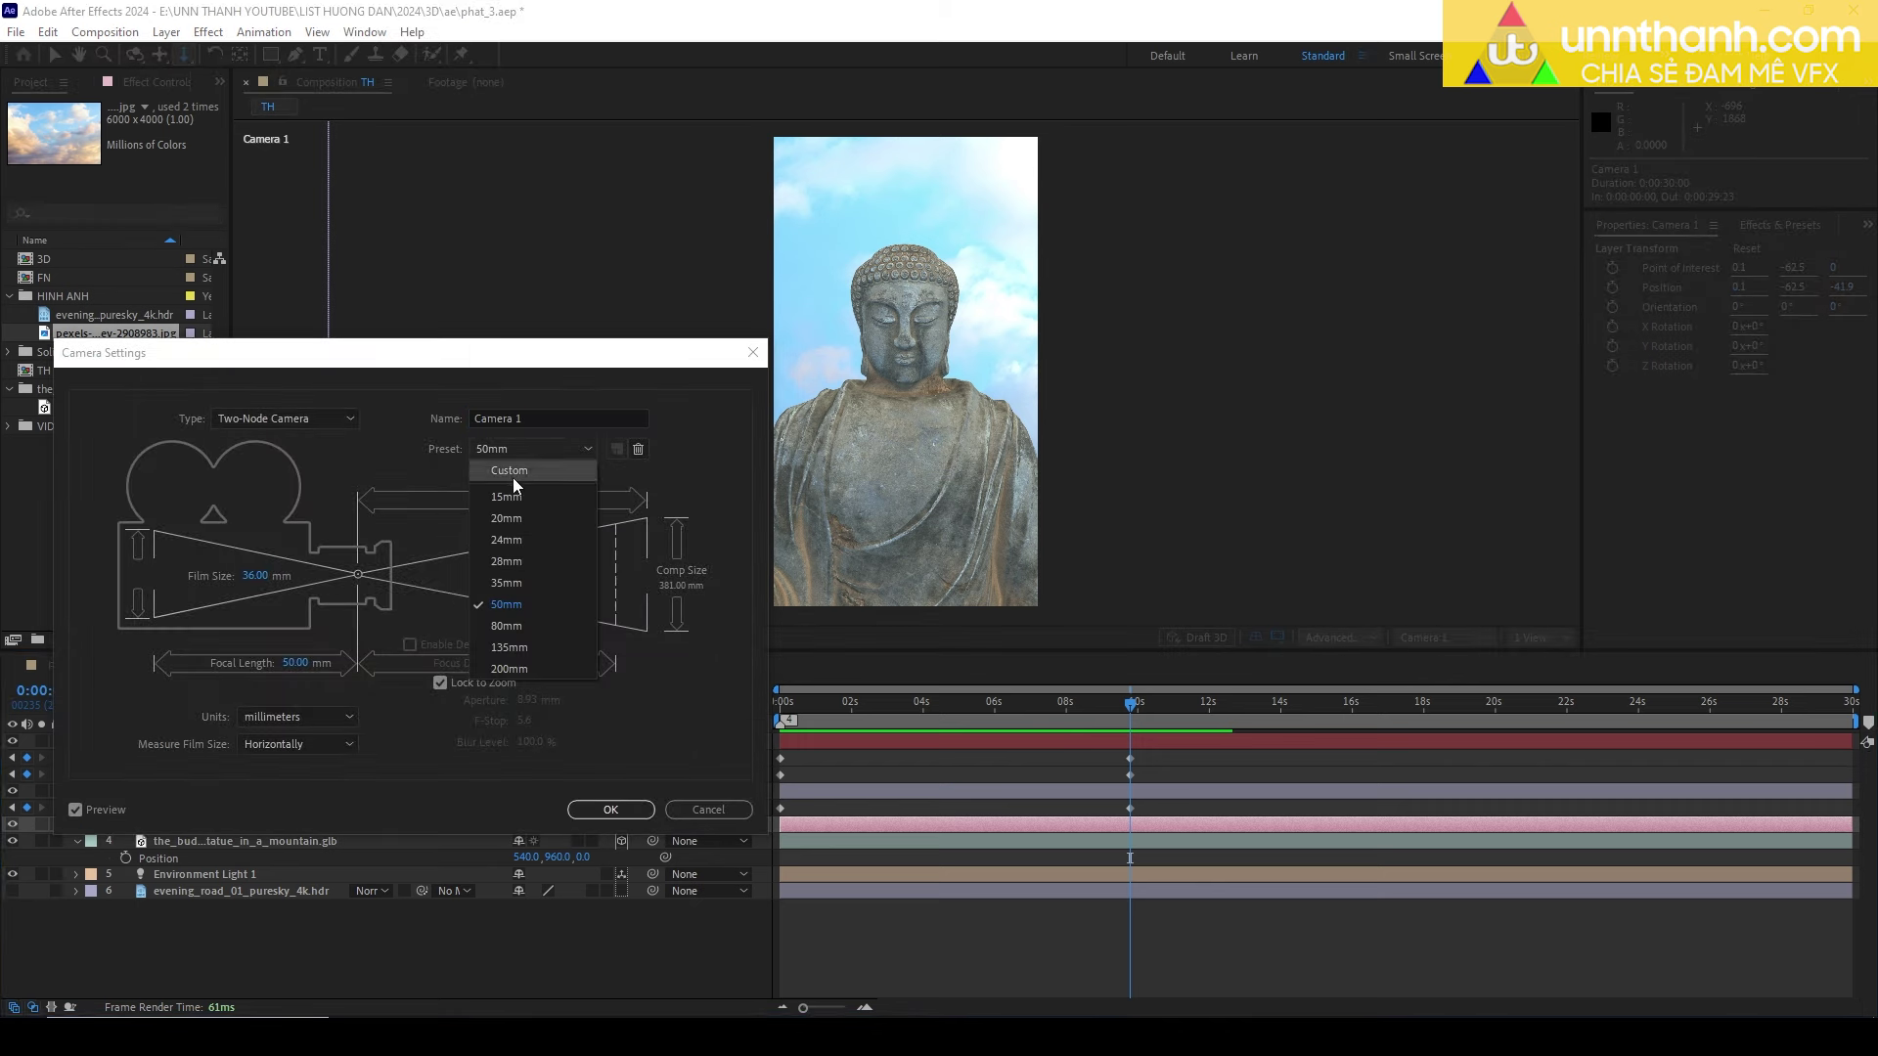
pyautogui.click(506, 626)
pyautogui.press('Return')
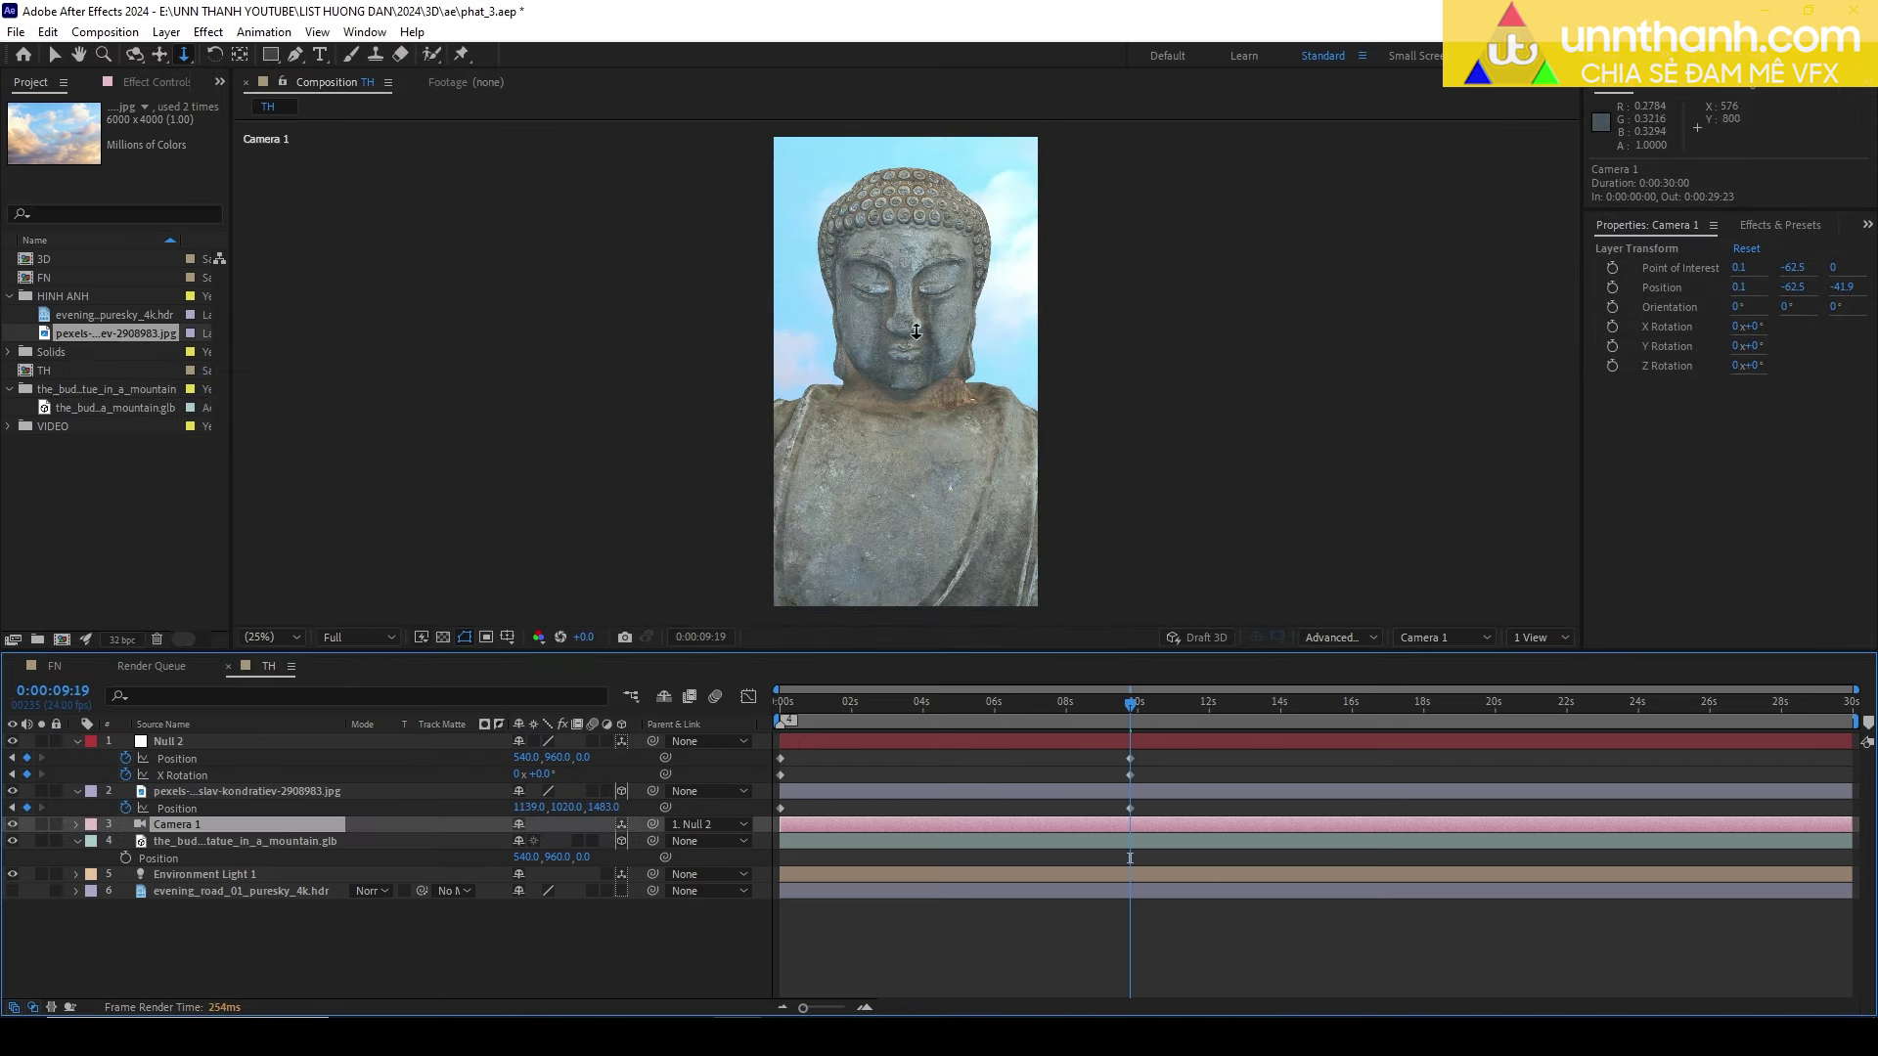
# At 0s, change Null 2's Position Y from 843.8 to 878.
pyautogui.press('Home')
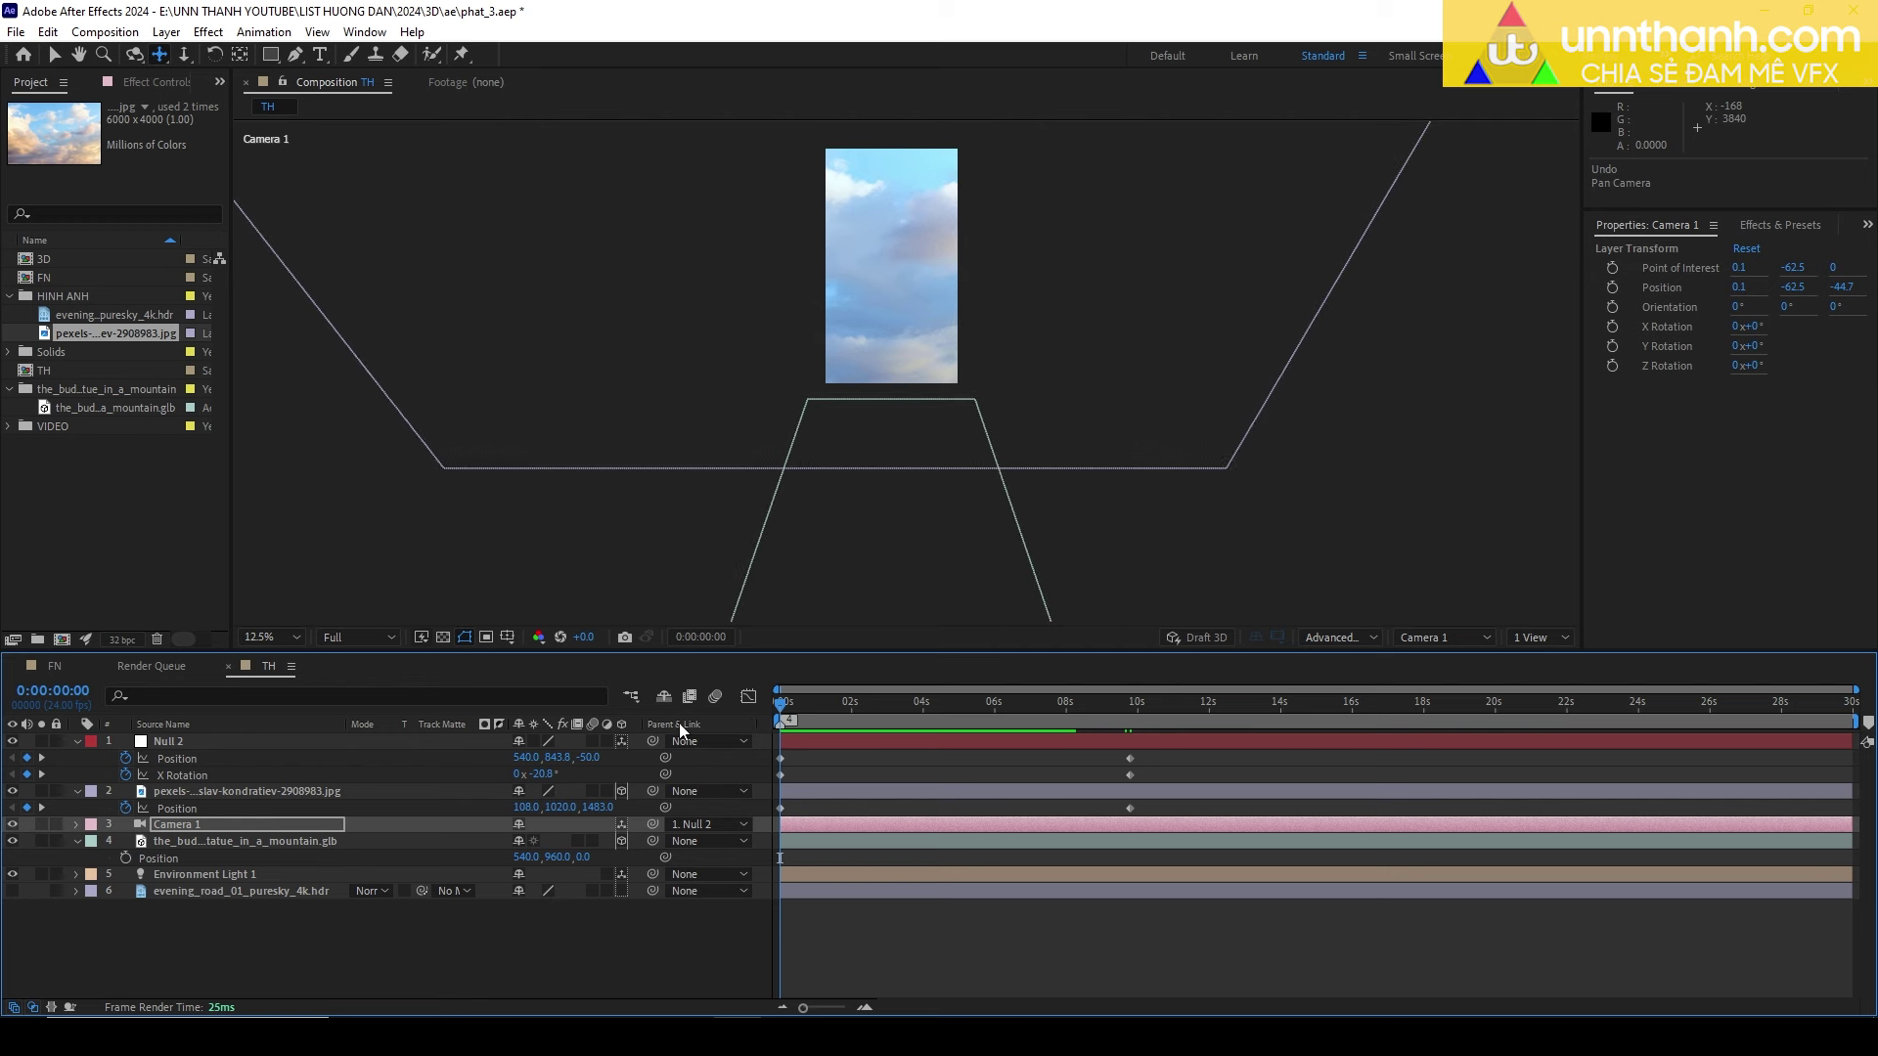
pyautogui.click(168, 742)
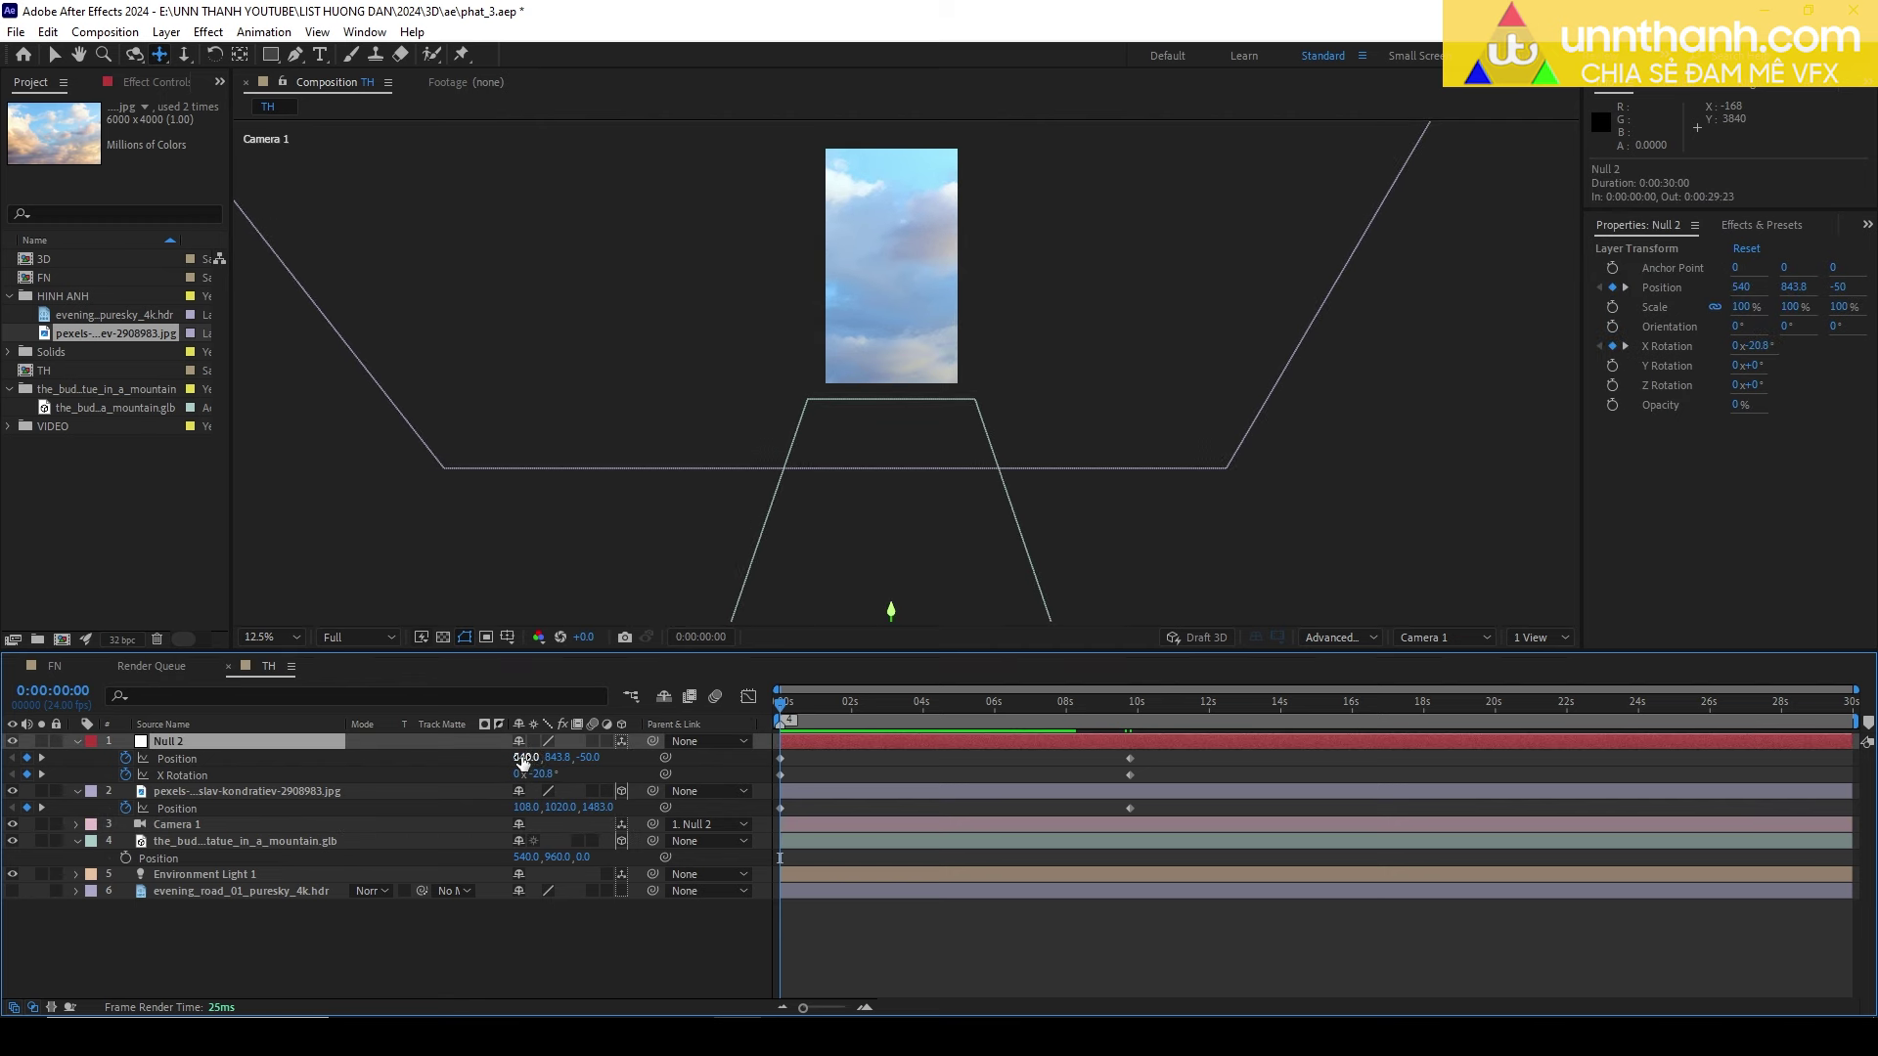
pyautogui.hotkey('ctrl', 'z')
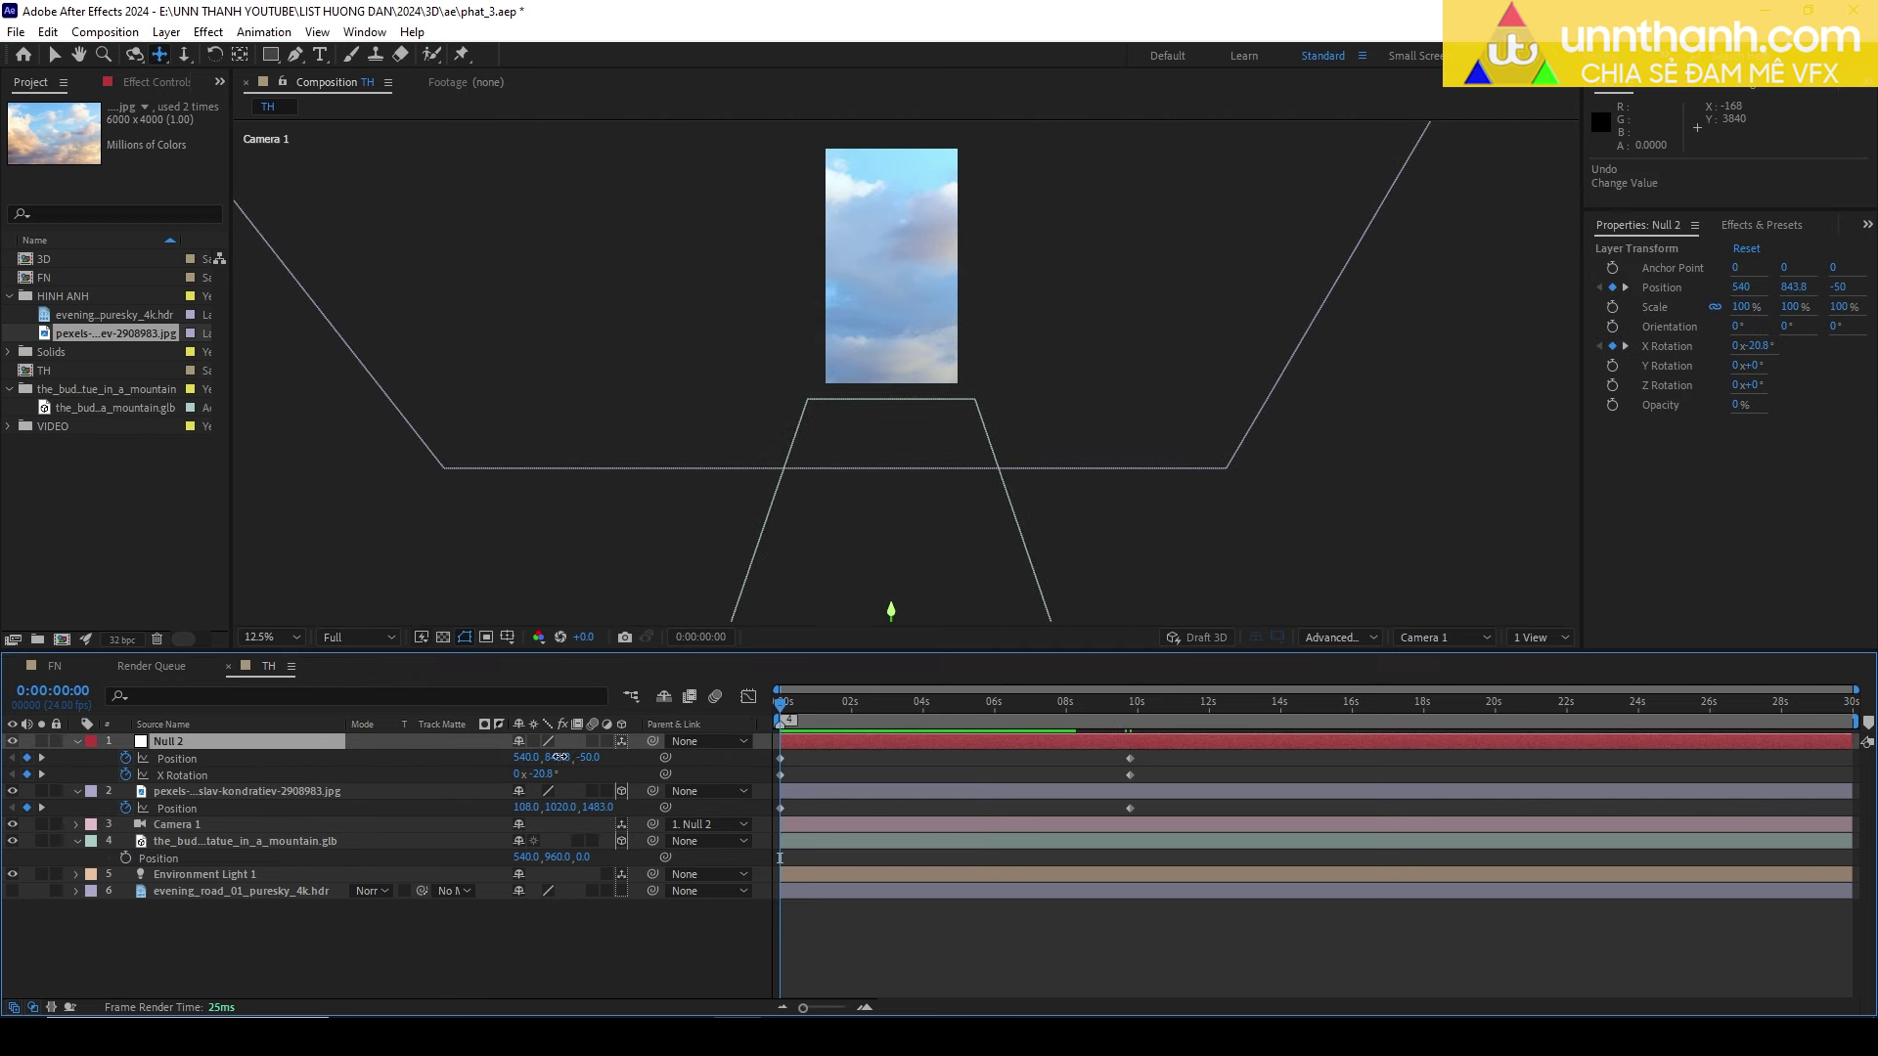
pyautogui.moveTo(560, 757); pyautogui.dragTo(907, 738)
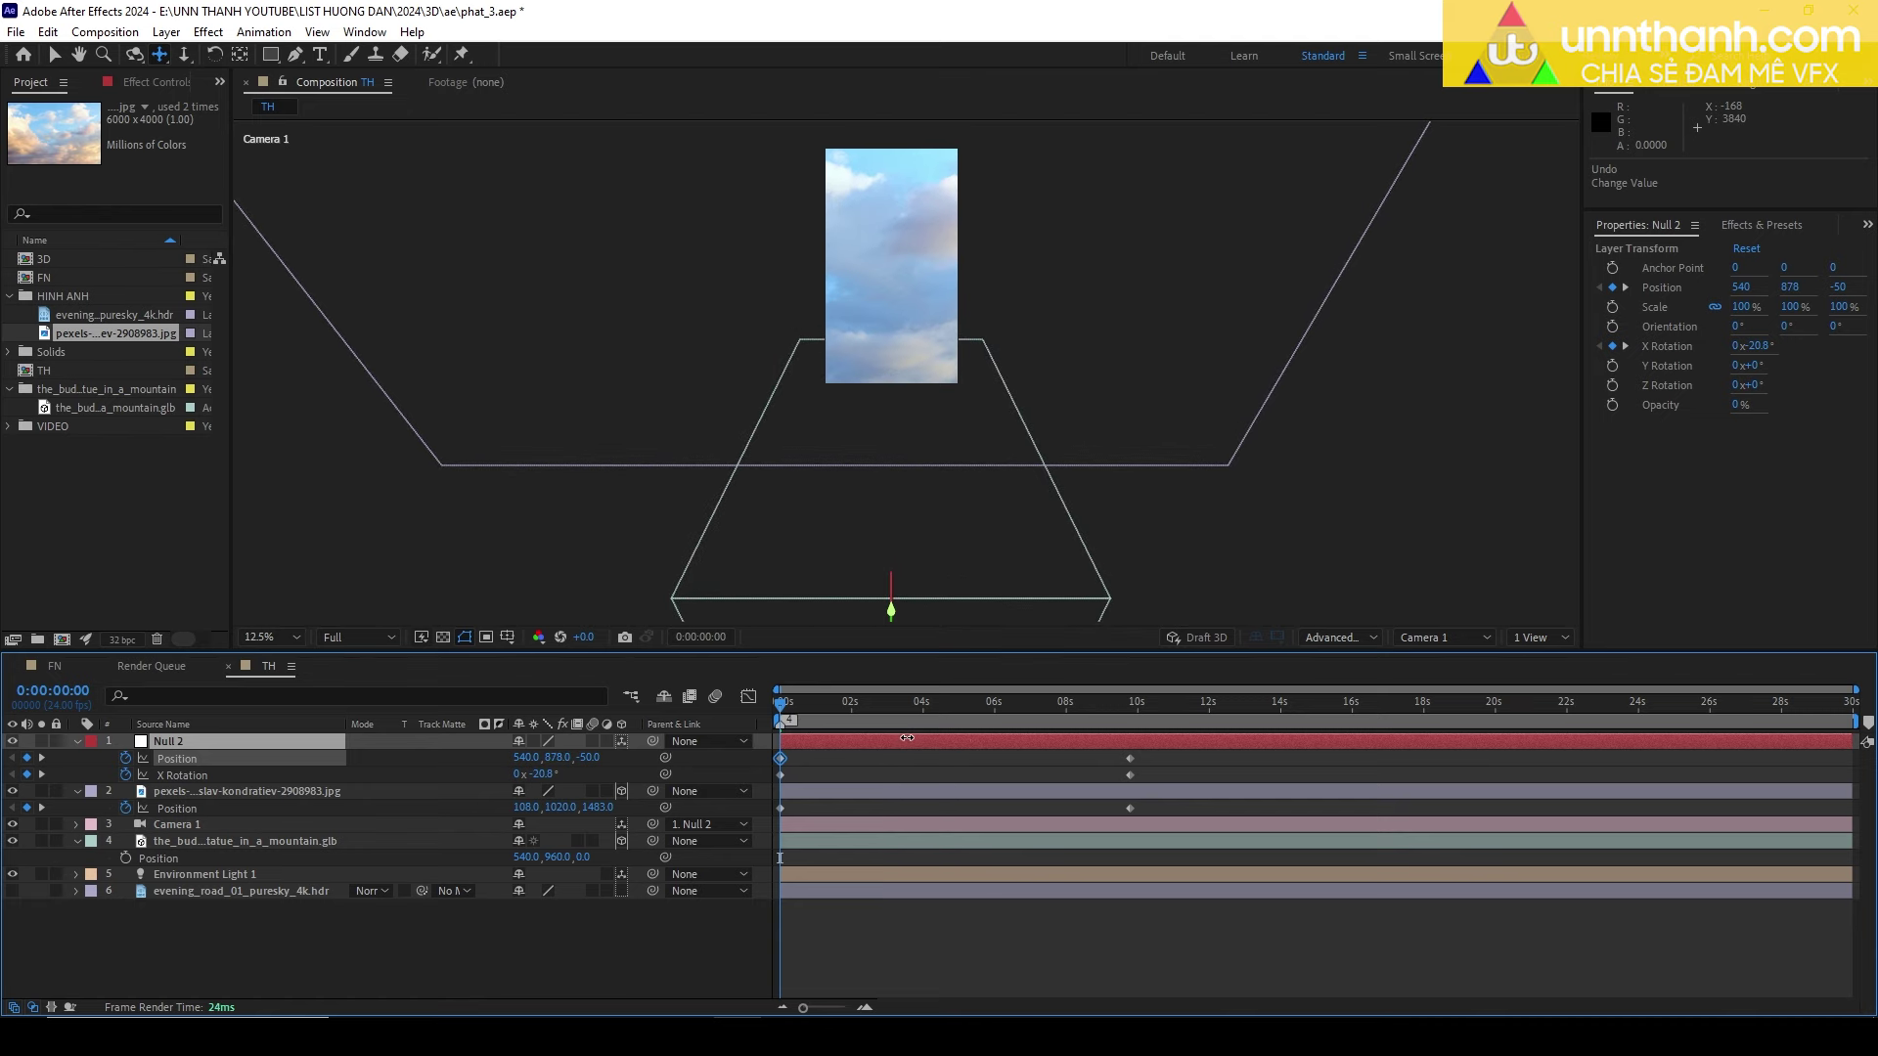
# Preview the tilt-down reveal from the start with an enlarged frame, then stop.
pyautogui.press('space')
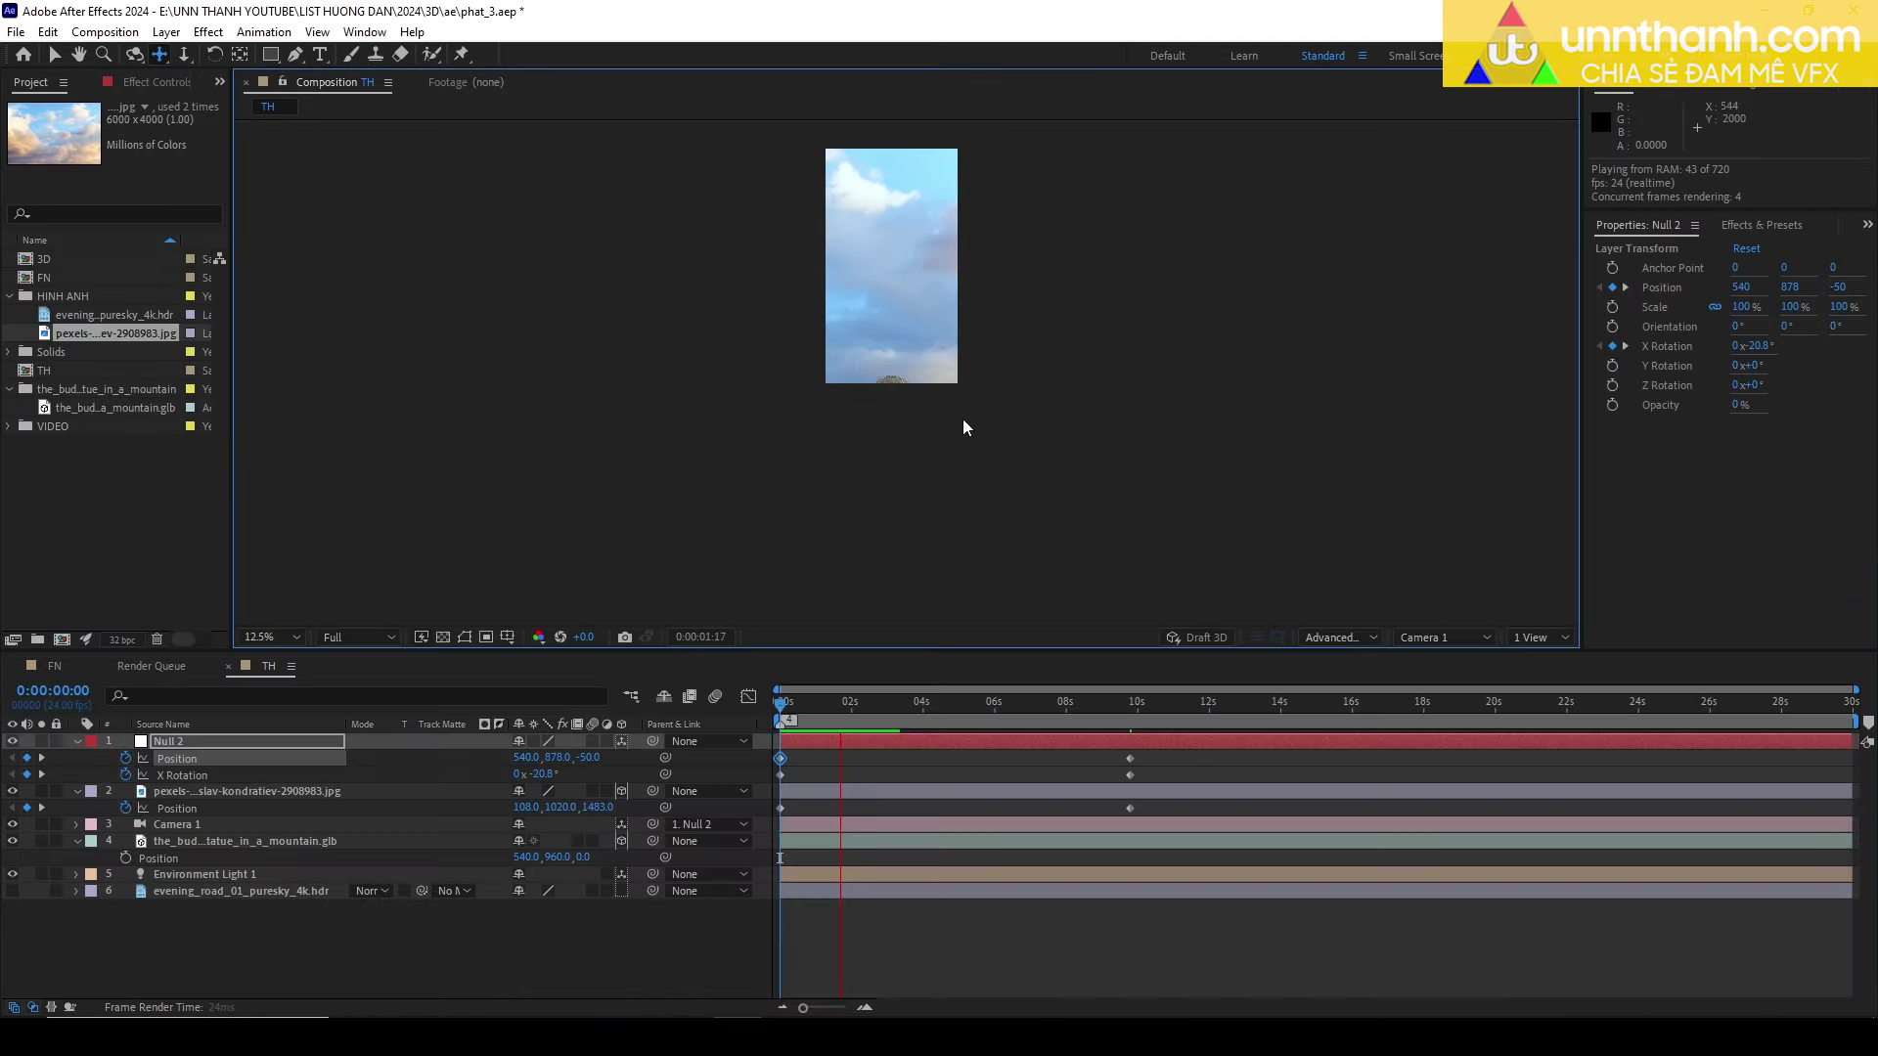
pyautogui.press('.')
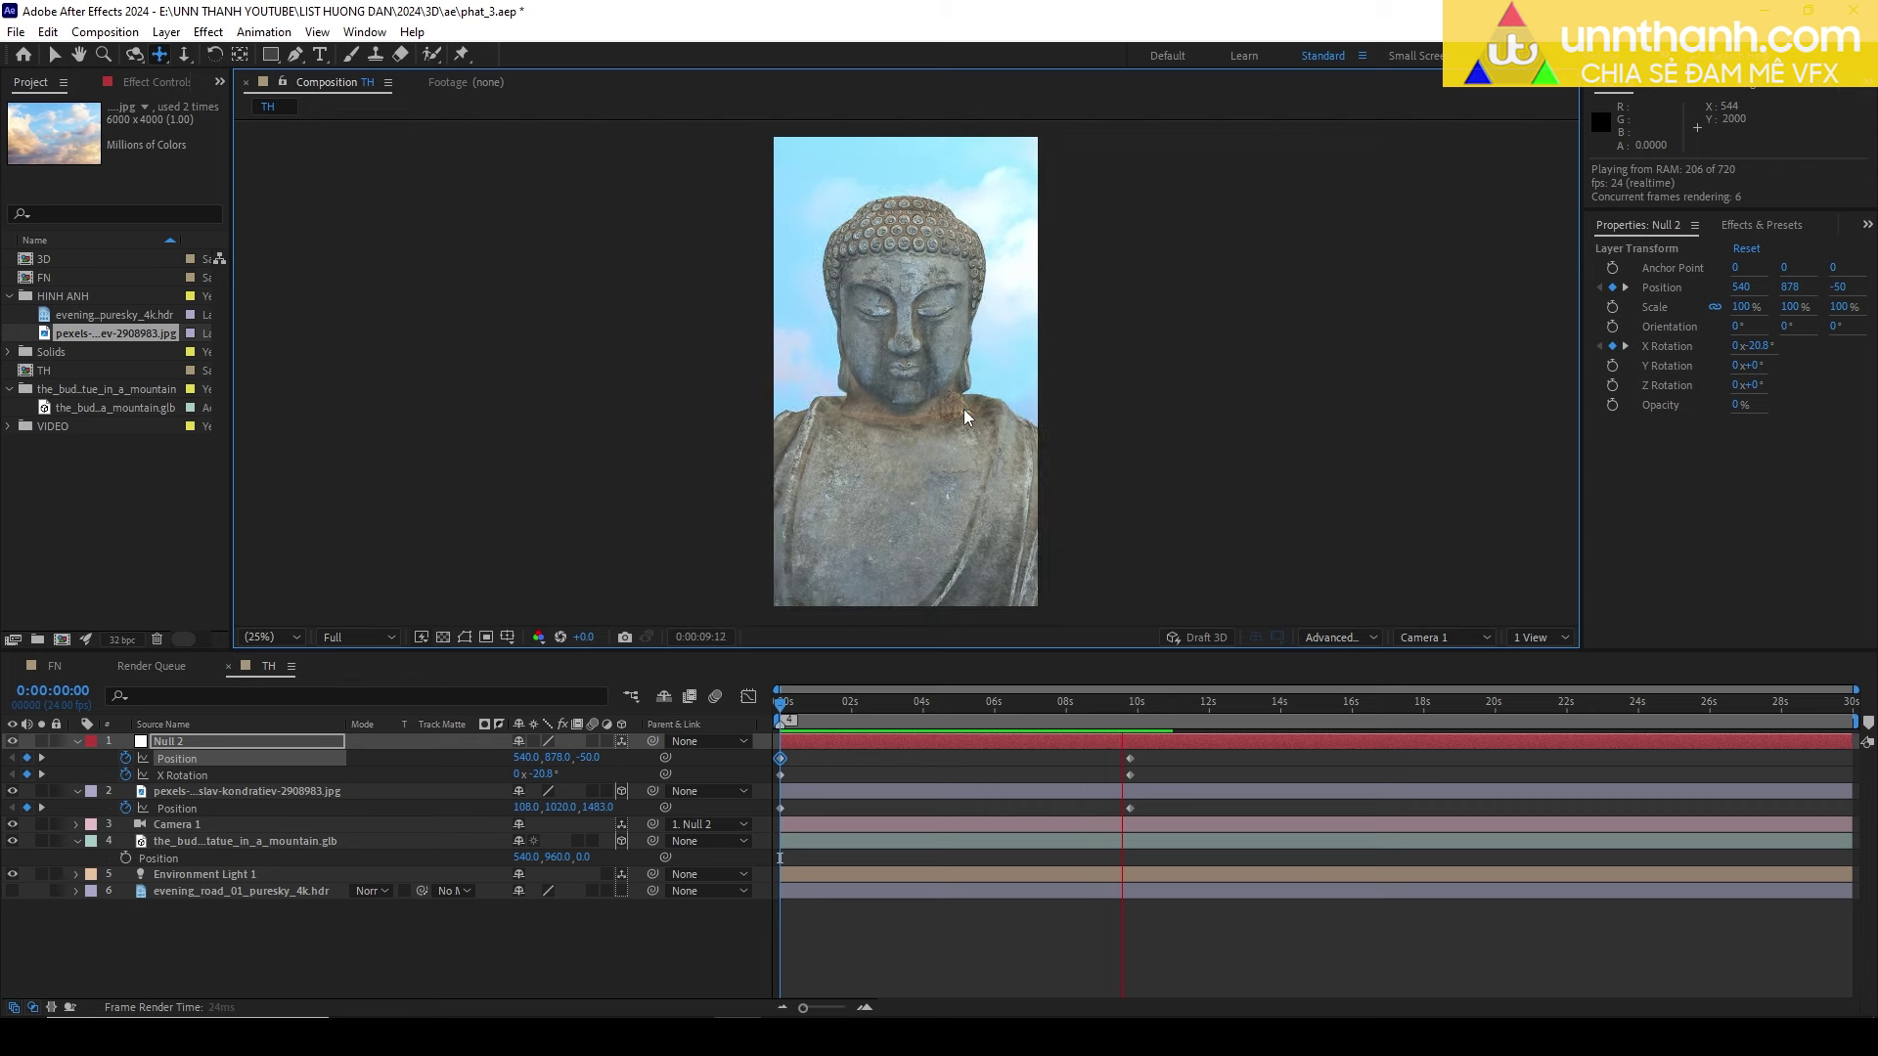
pyautogui.press('space')
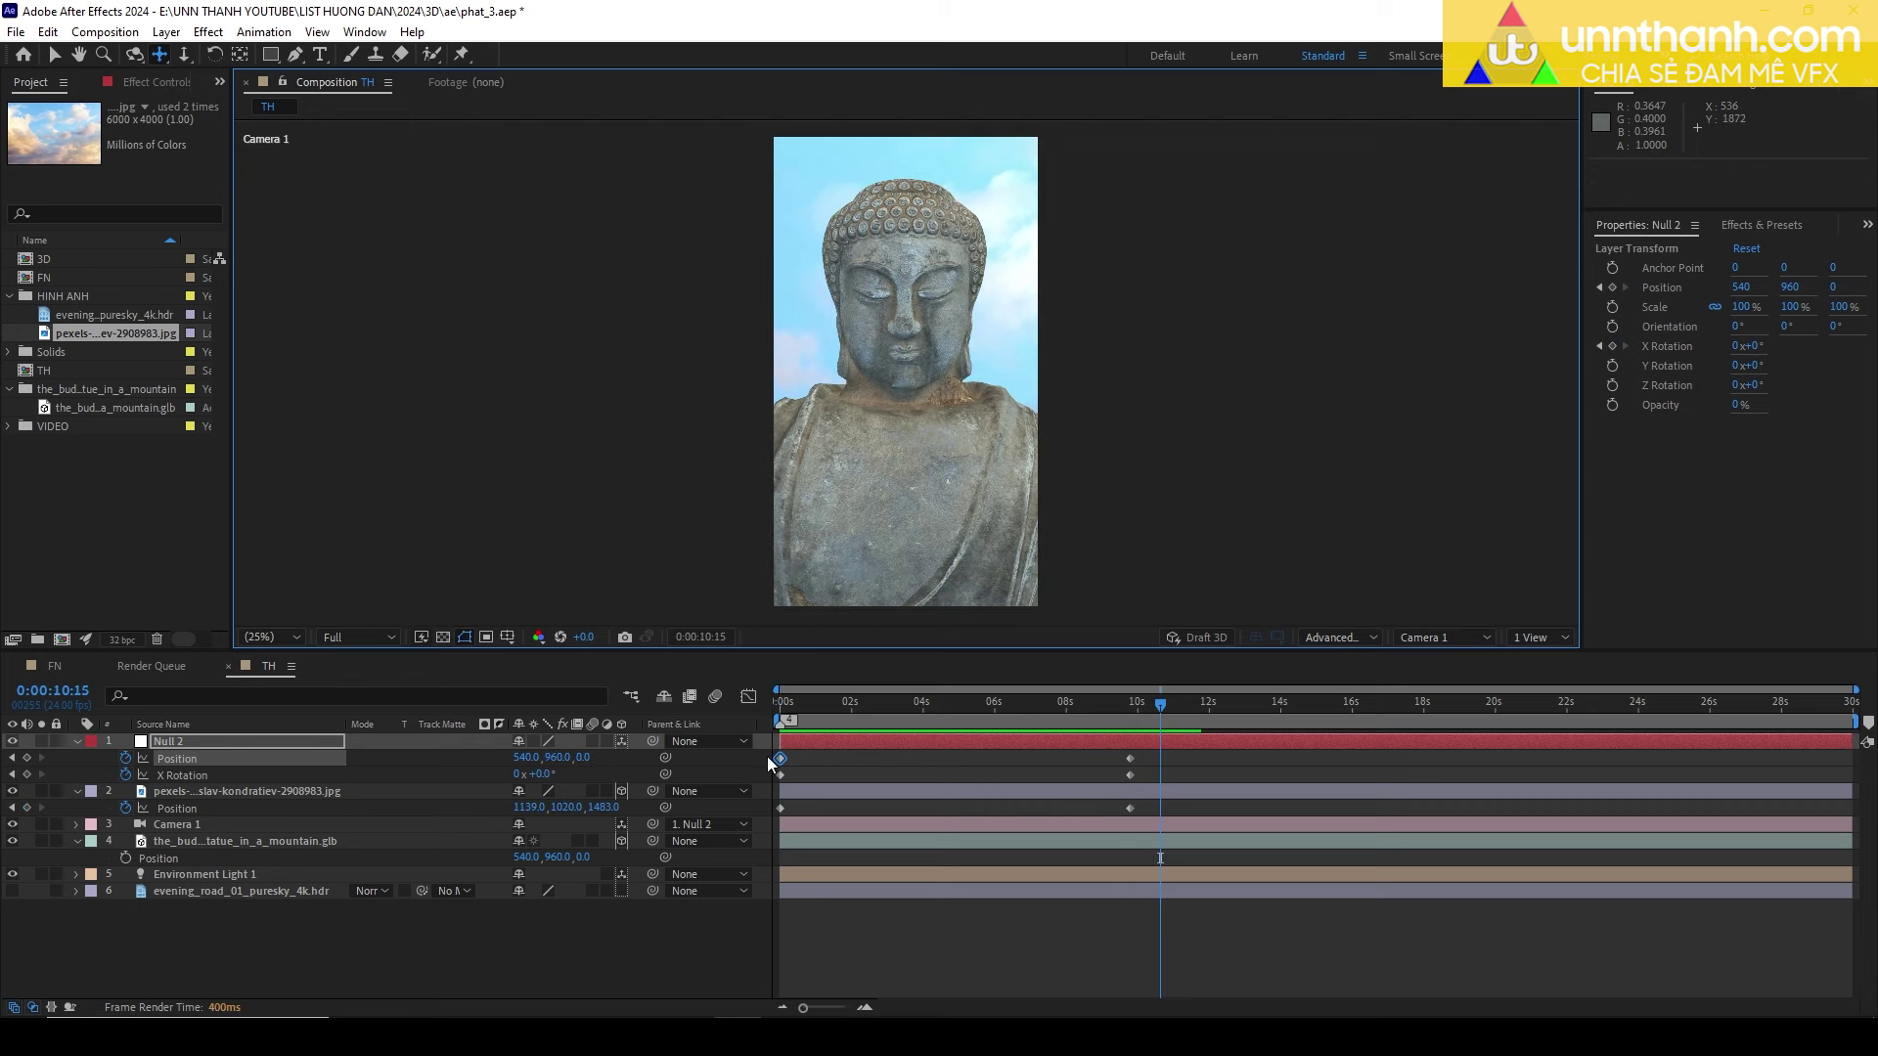
# Apply Easy Ease to all keyframes at 0s and 10s.
pyautogui.moveTo(767, 755); pyautogui.dragTo(1154, 812)
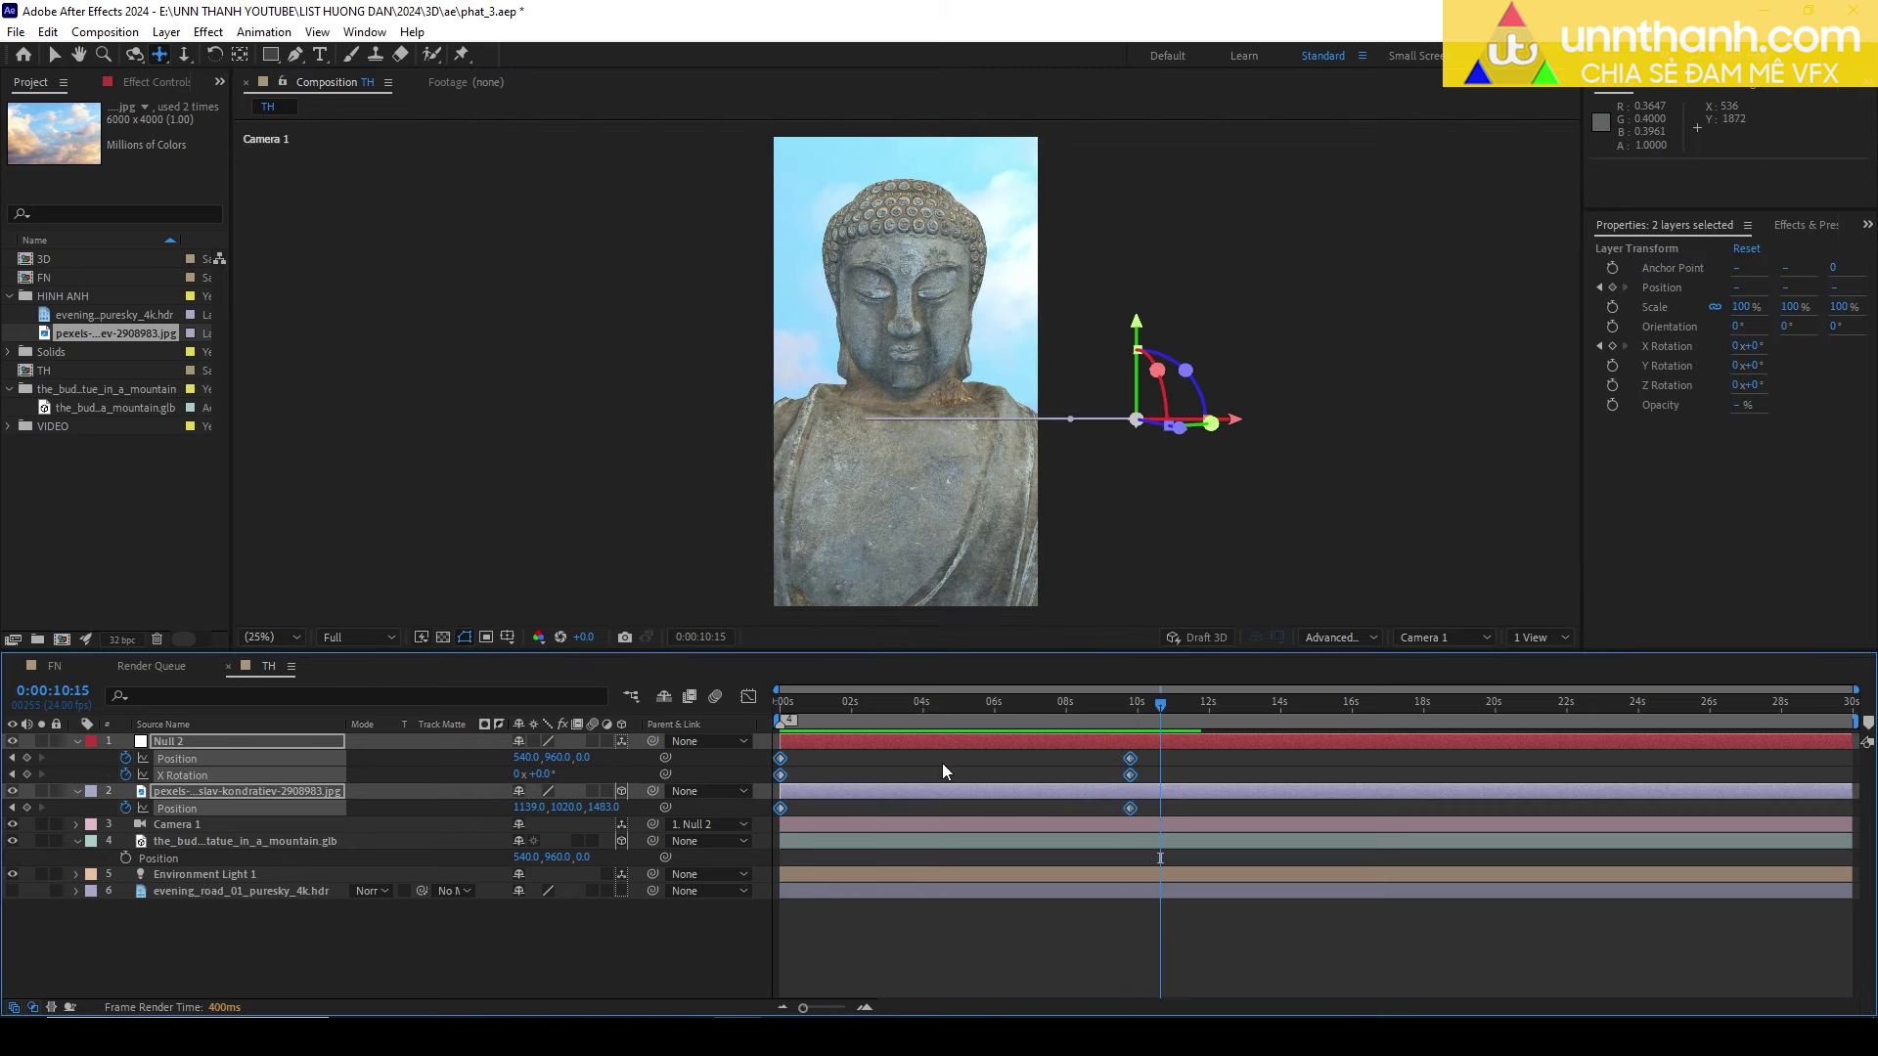
pyautogui.rightClick(1132, 781)
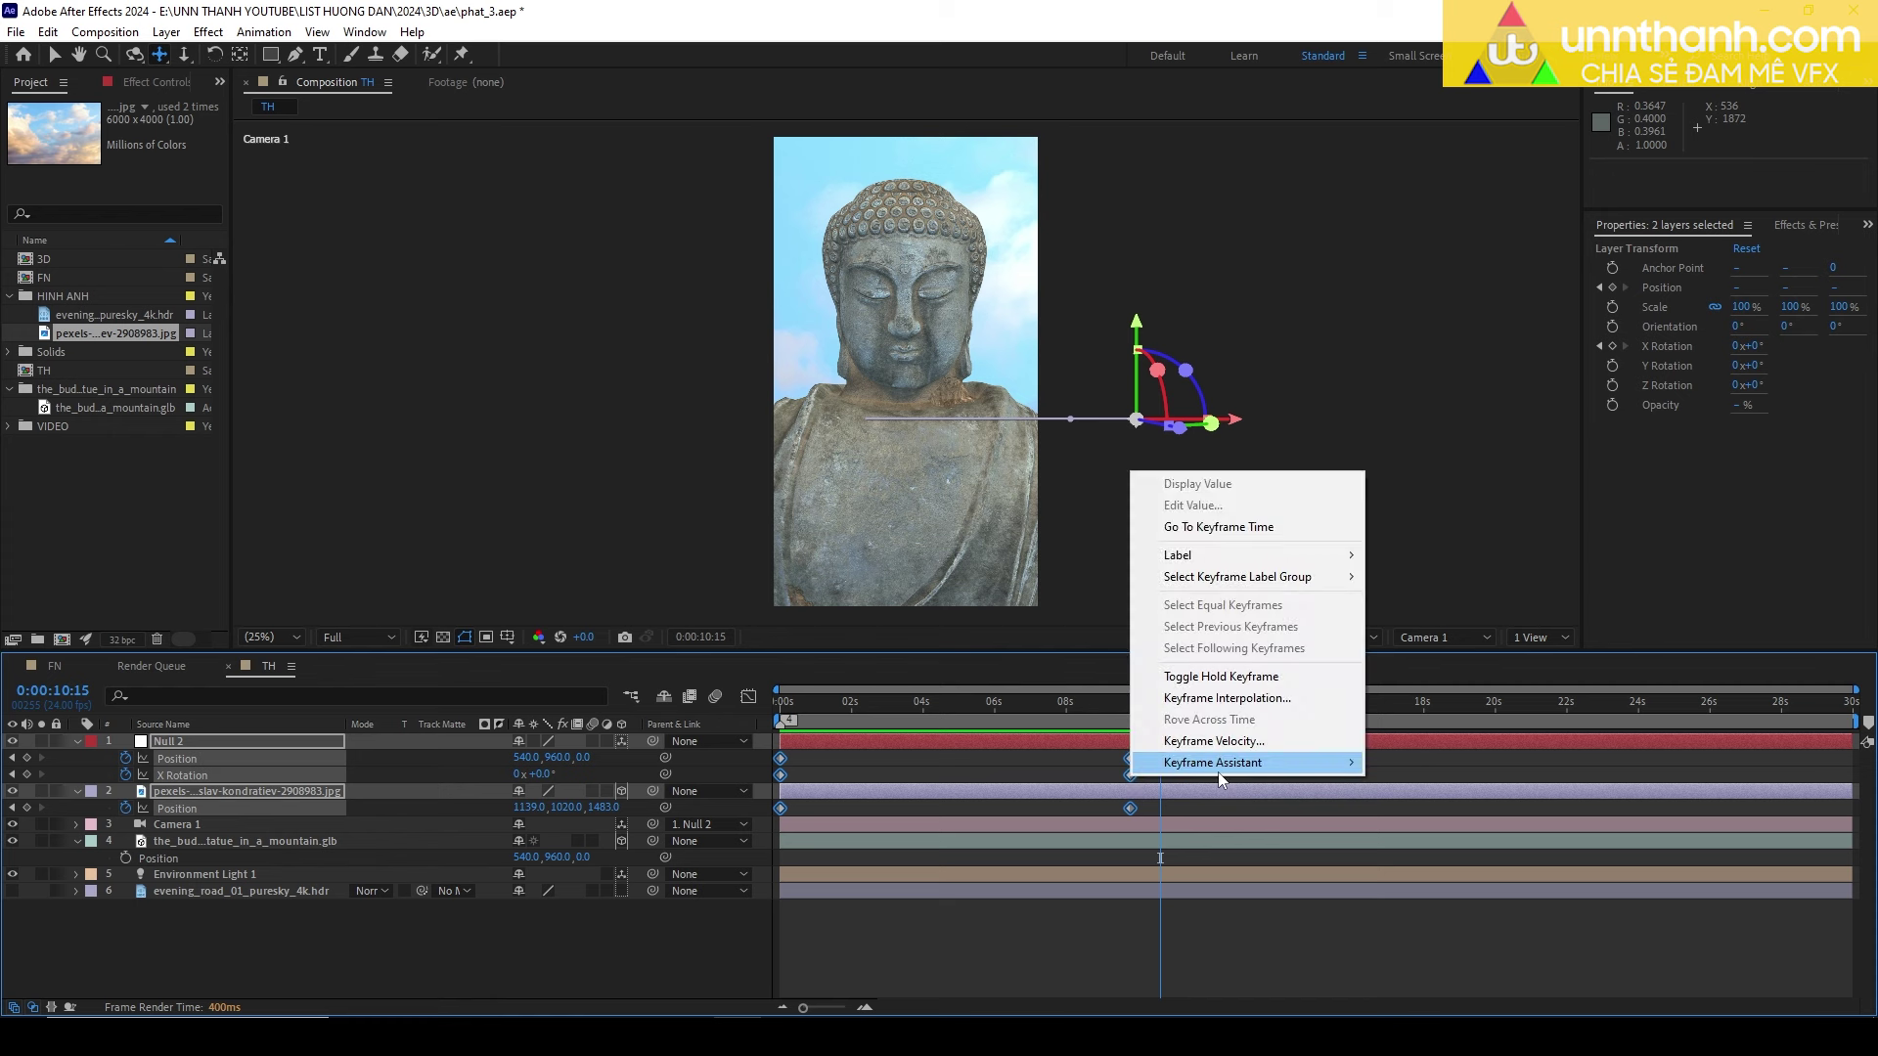
pyautogui.moveTo(1218, 772)
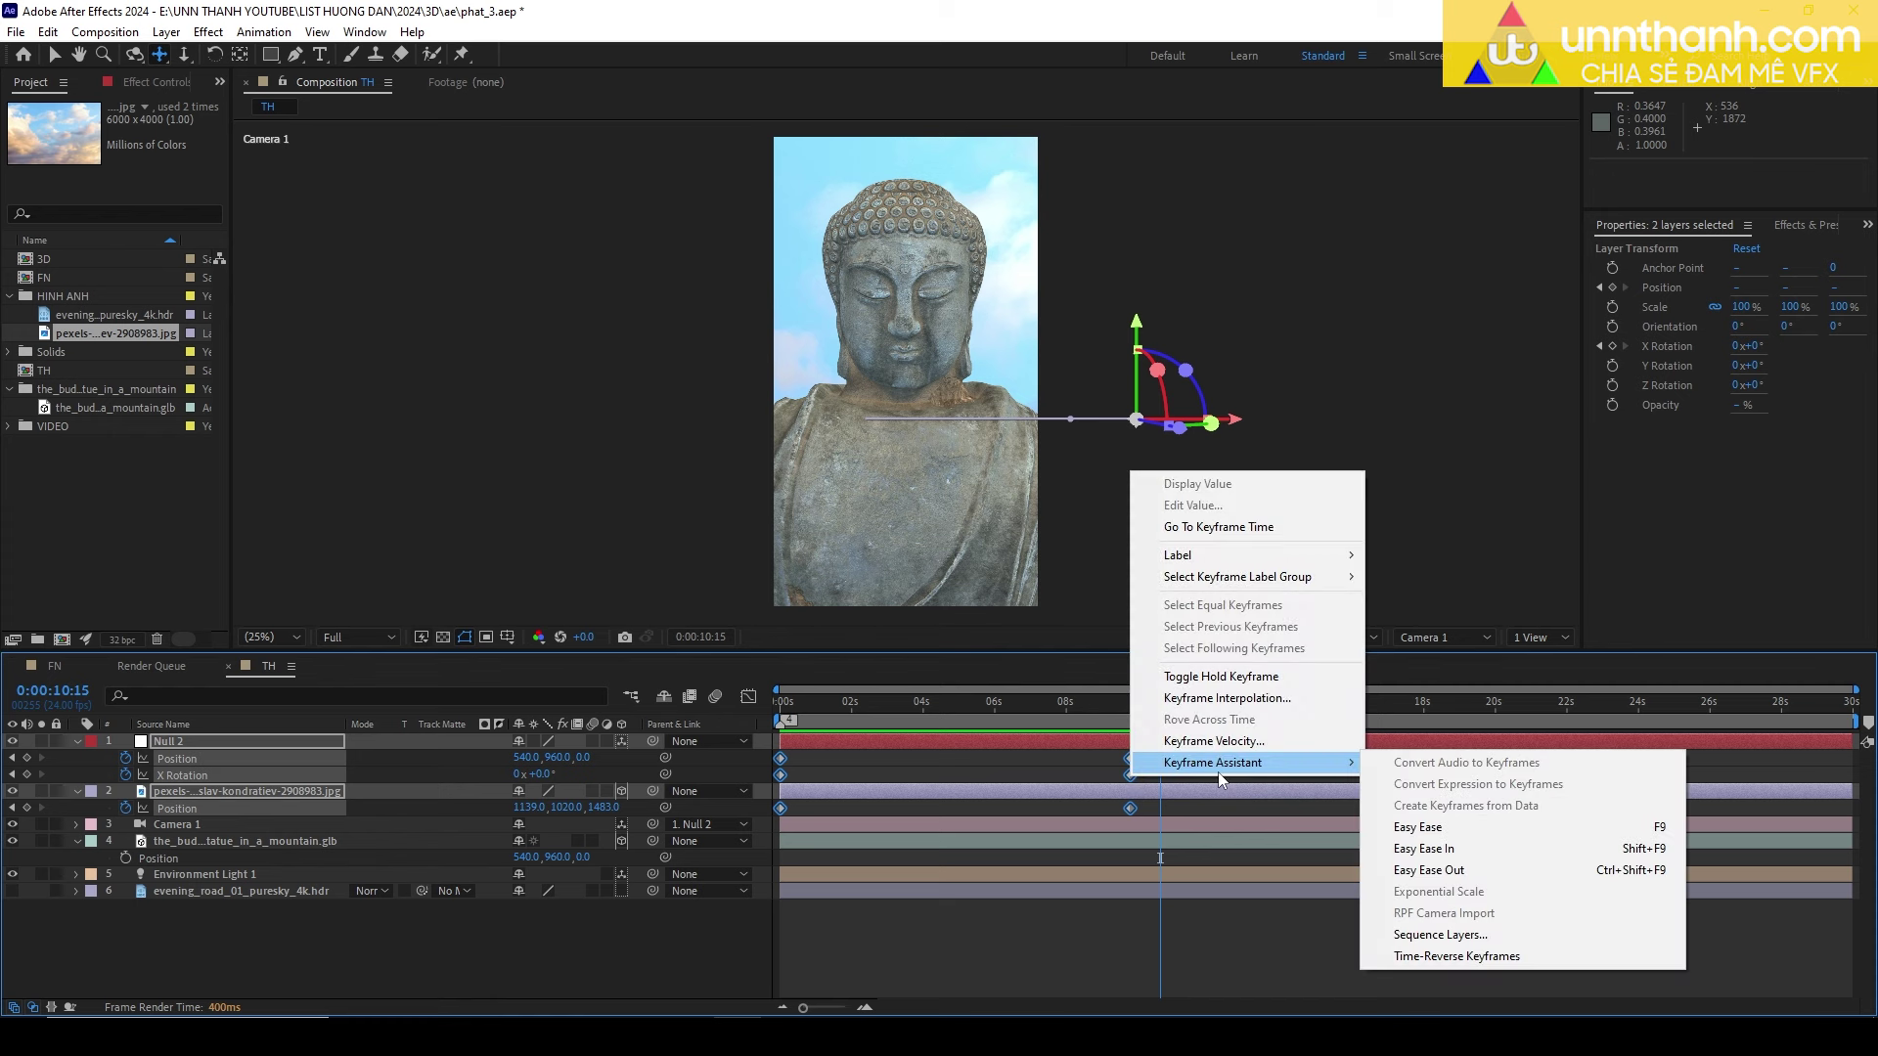
pyautogui.click(1419, 828)
pyautogui.click(1070, 702)
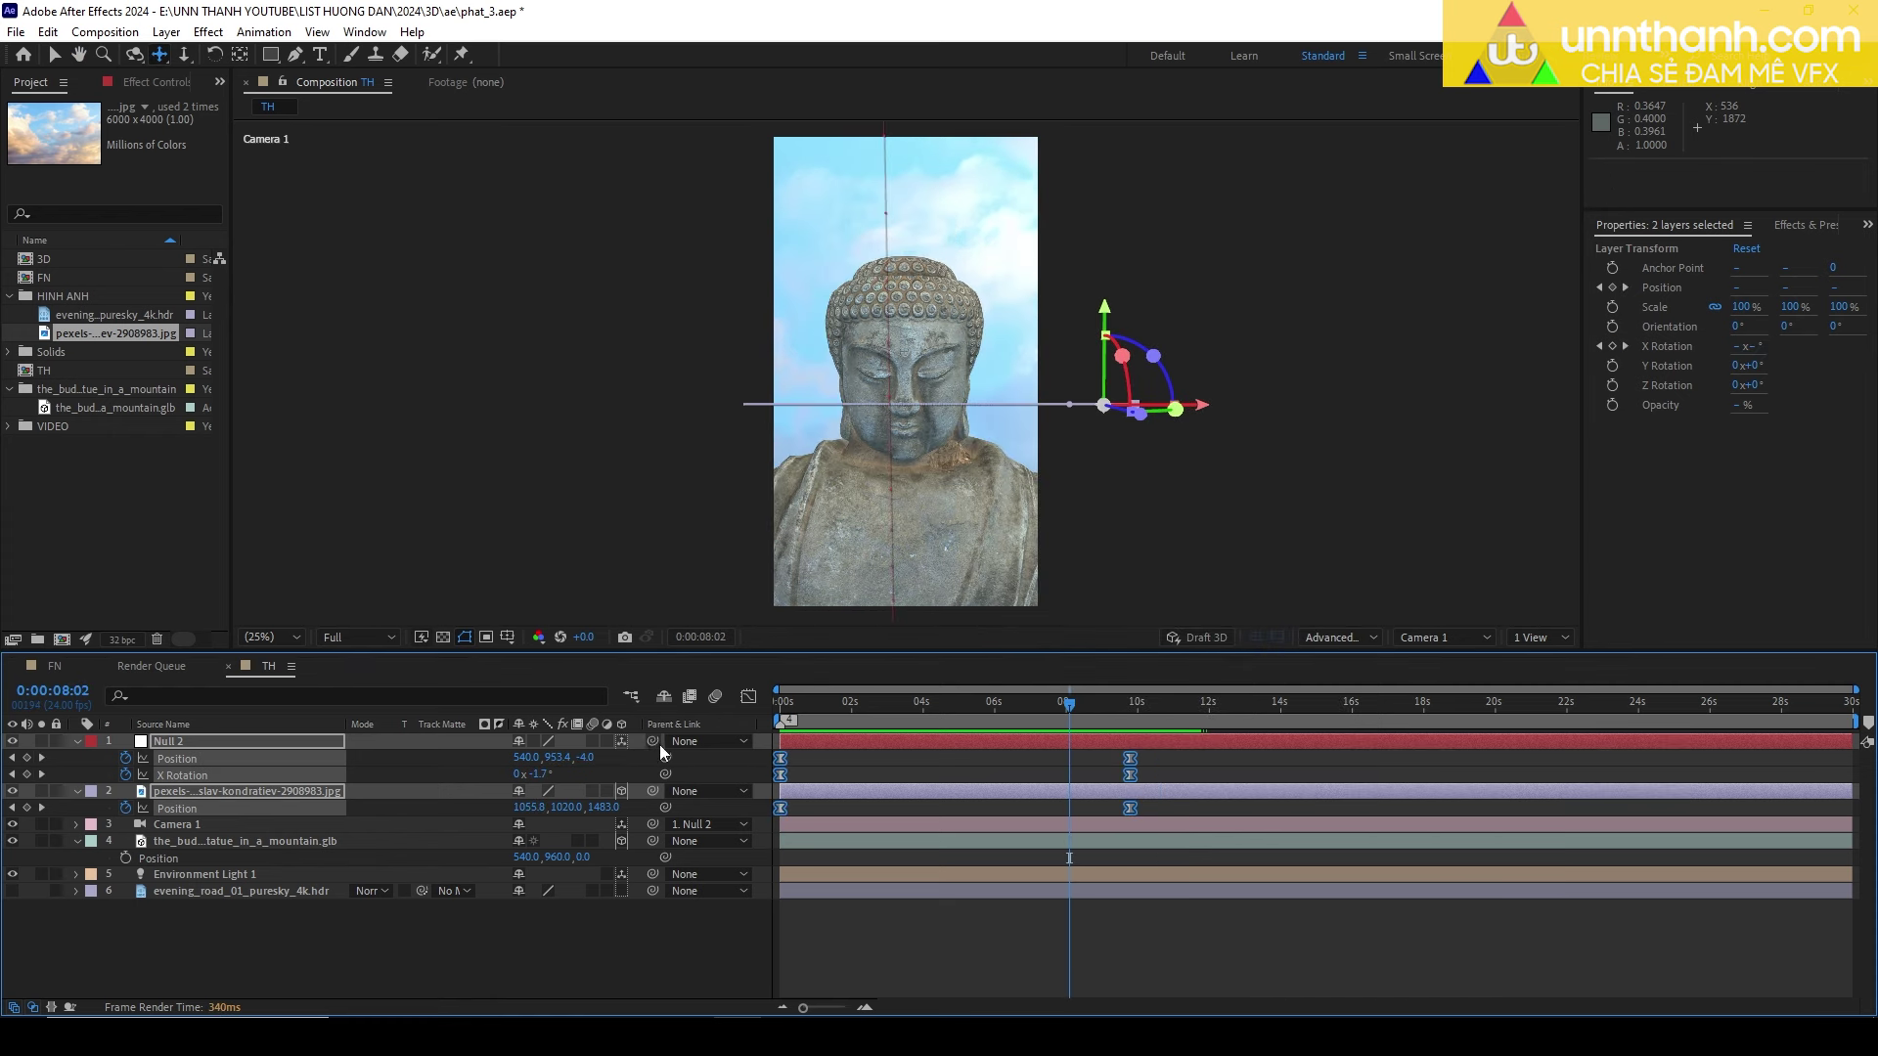
# Make the viewer taller and scrub through the graded FN composition.
pyautogui.moveTo(771, 648); pyautogui.dragTo(771, 700)
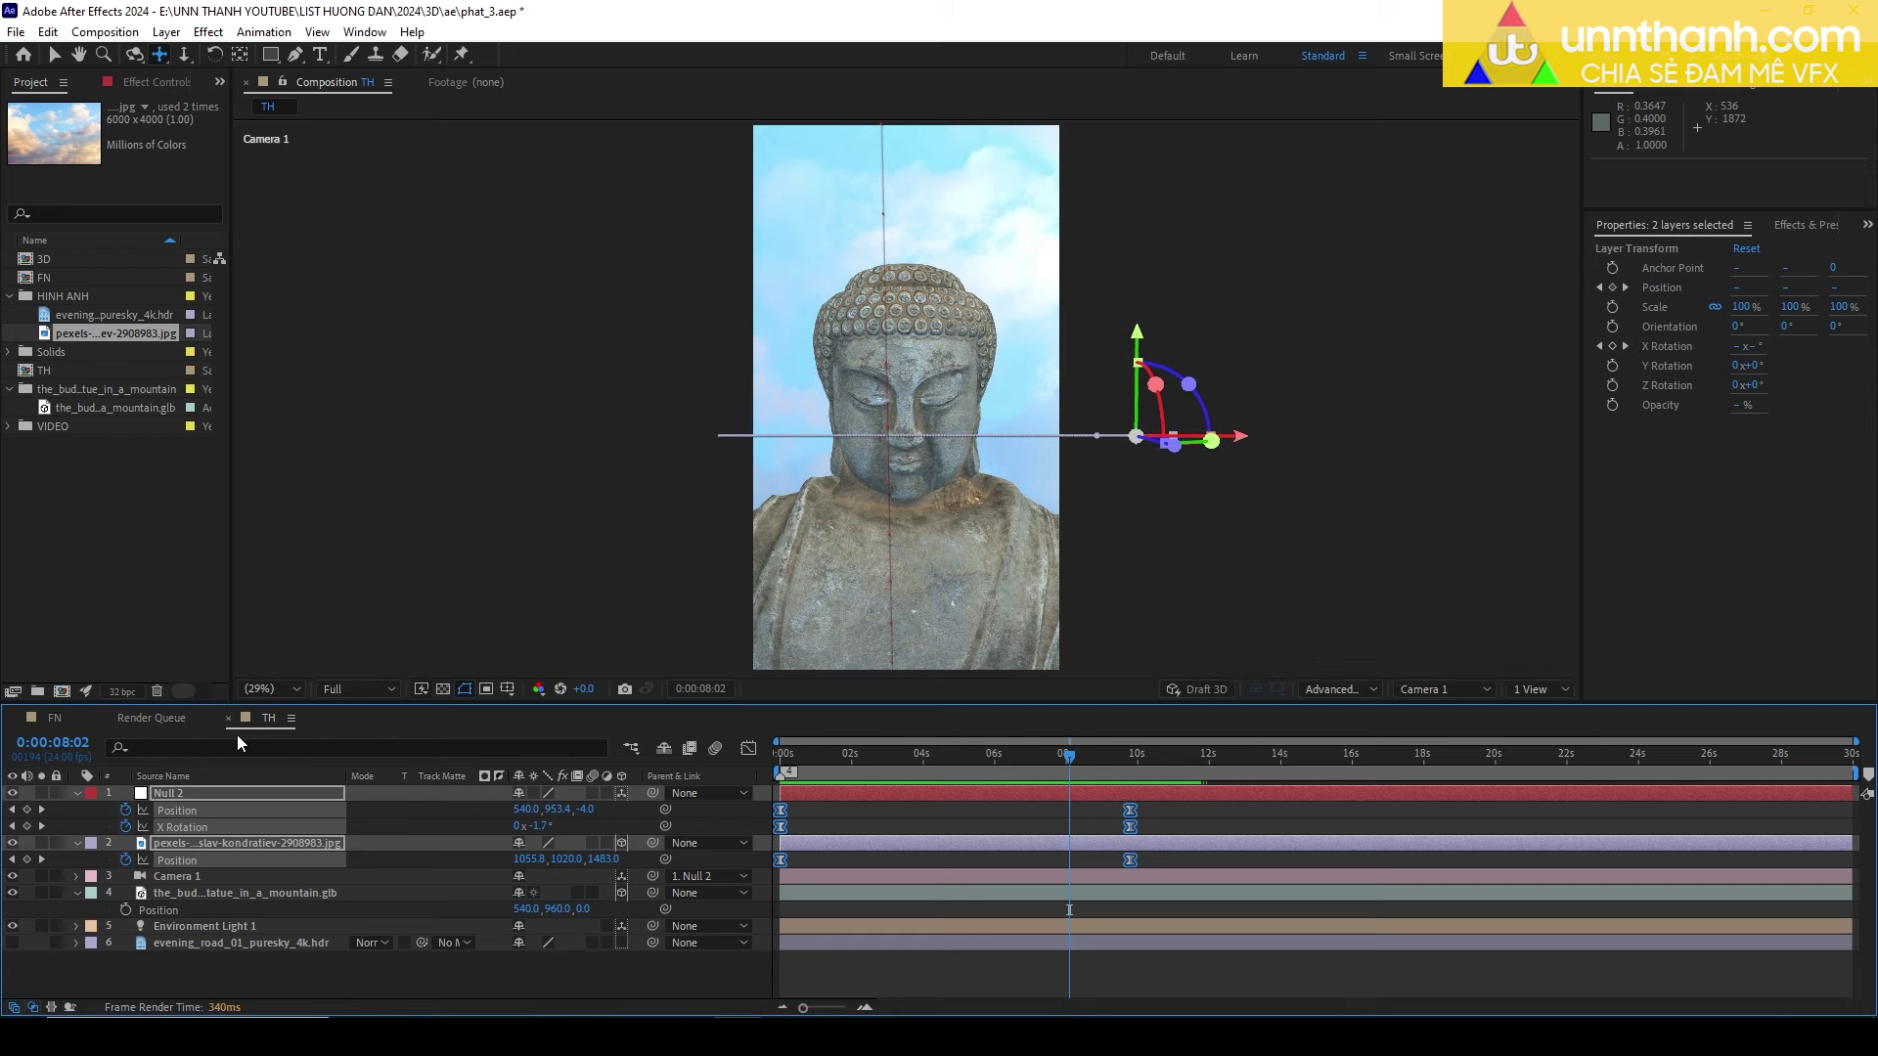
pyautogui.click(54, 718)
pyautogui.moveTo(890, 779); pyautogui.dragTo(1827, 767)
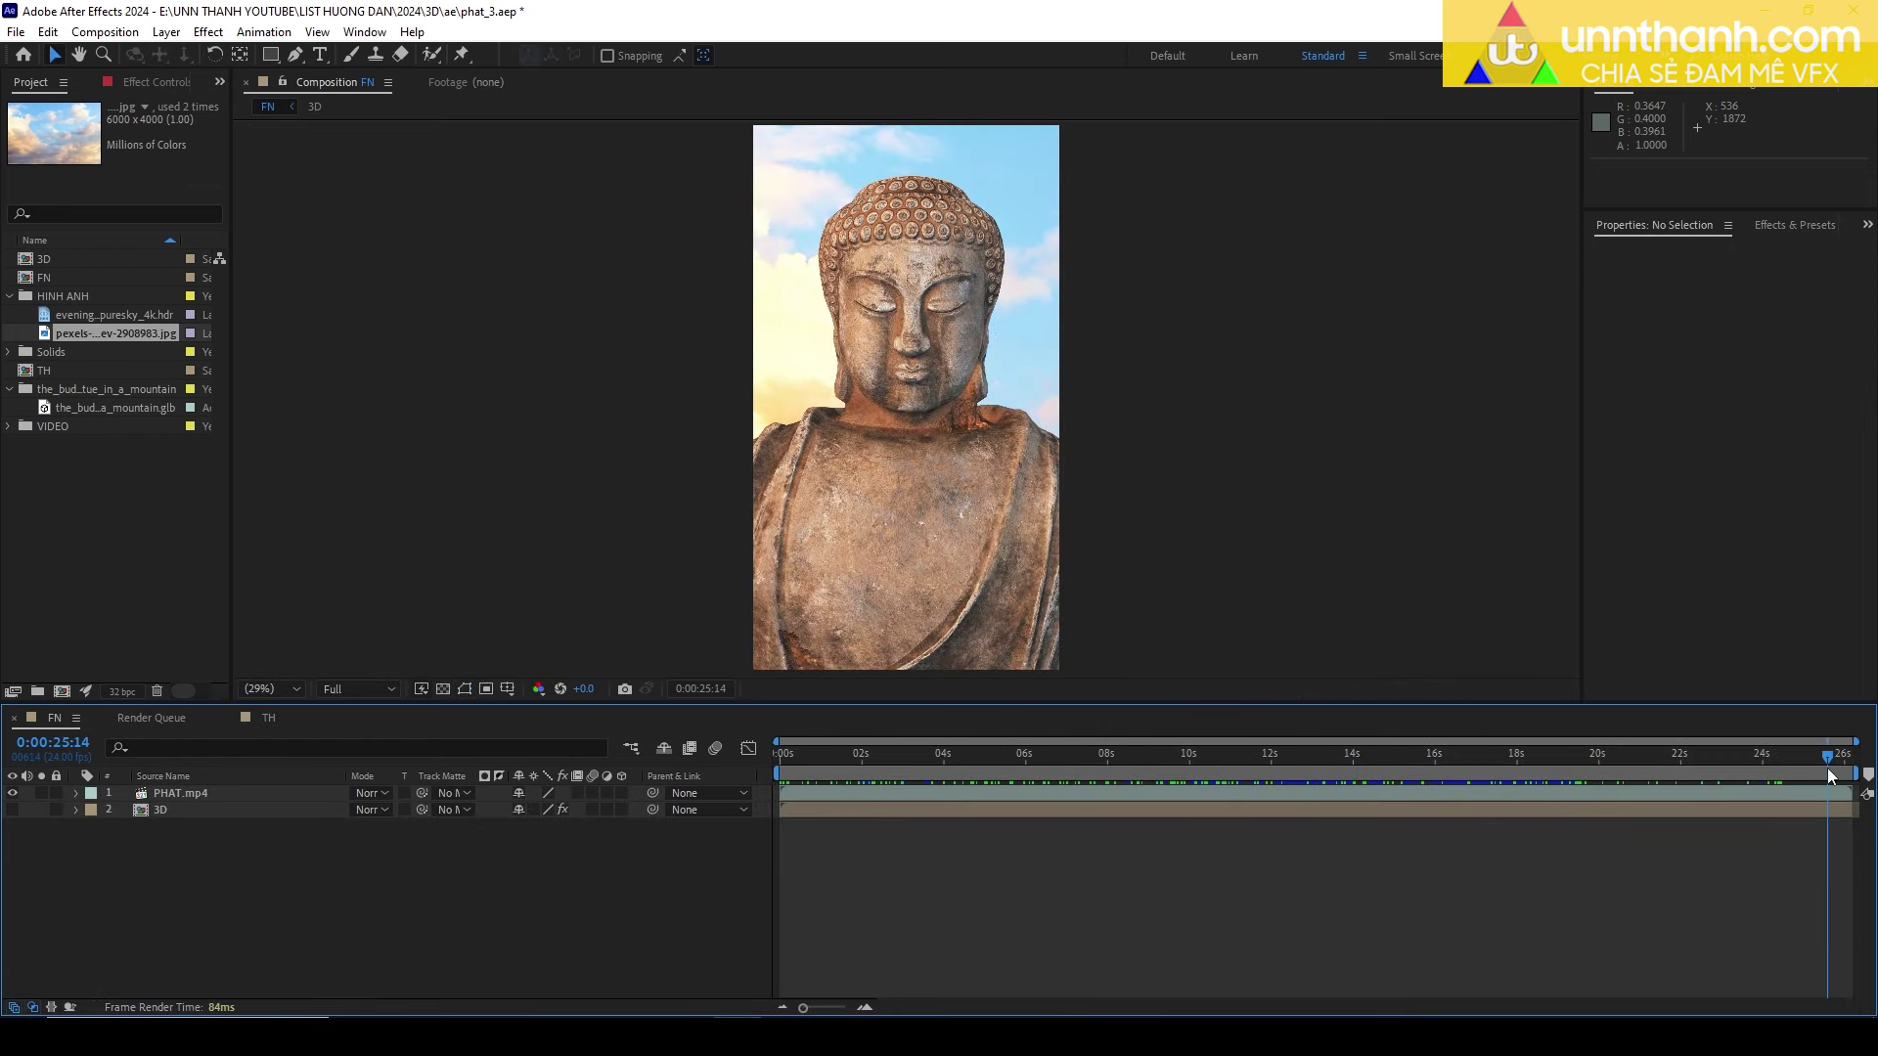
# Back in the TH composition, deselect everything and select the keyframes at 10 seconds.
pyautogui.click(269, 718)
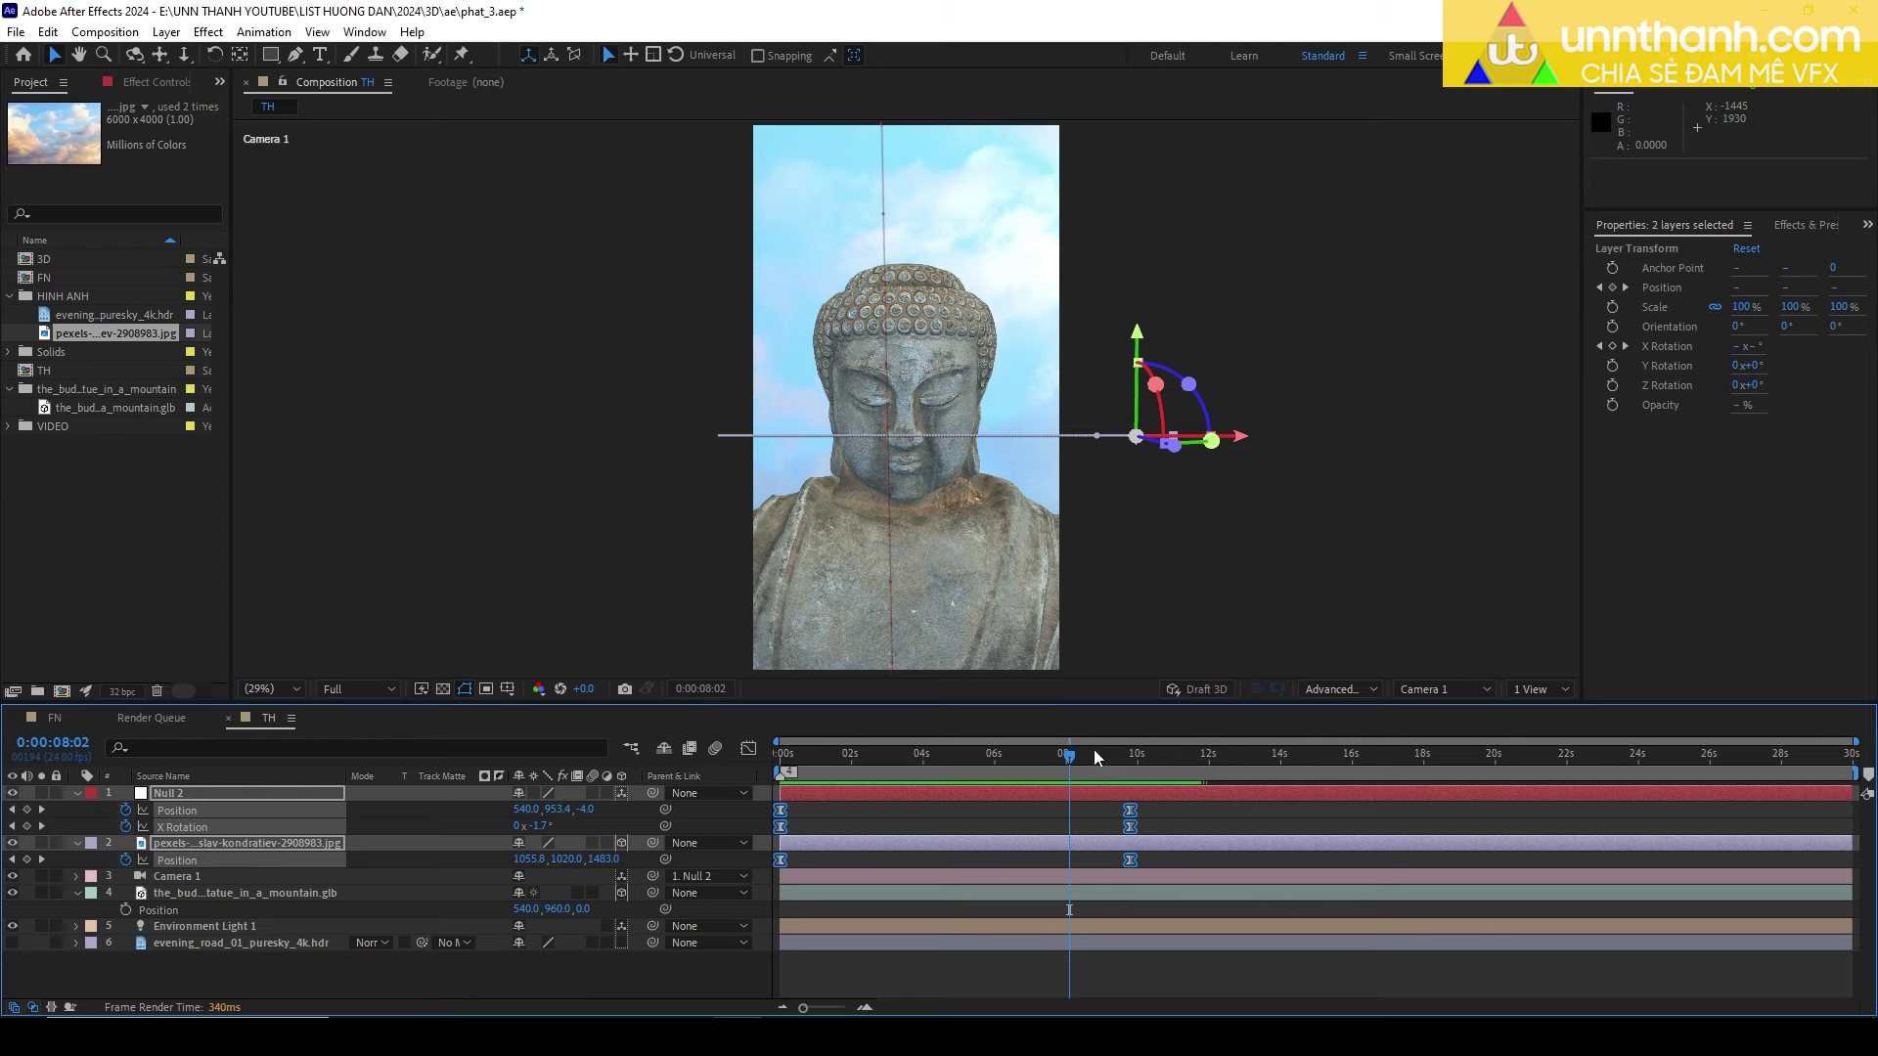
pyautogui.moveTo(1076, 755)
pyautogui.mouseDown()
pyautogui.moveTo(939, 750)
pyautogui.moveTo(1047, 750)
pyautogui.mouseUp()
pyautogui.click(1115, 907)
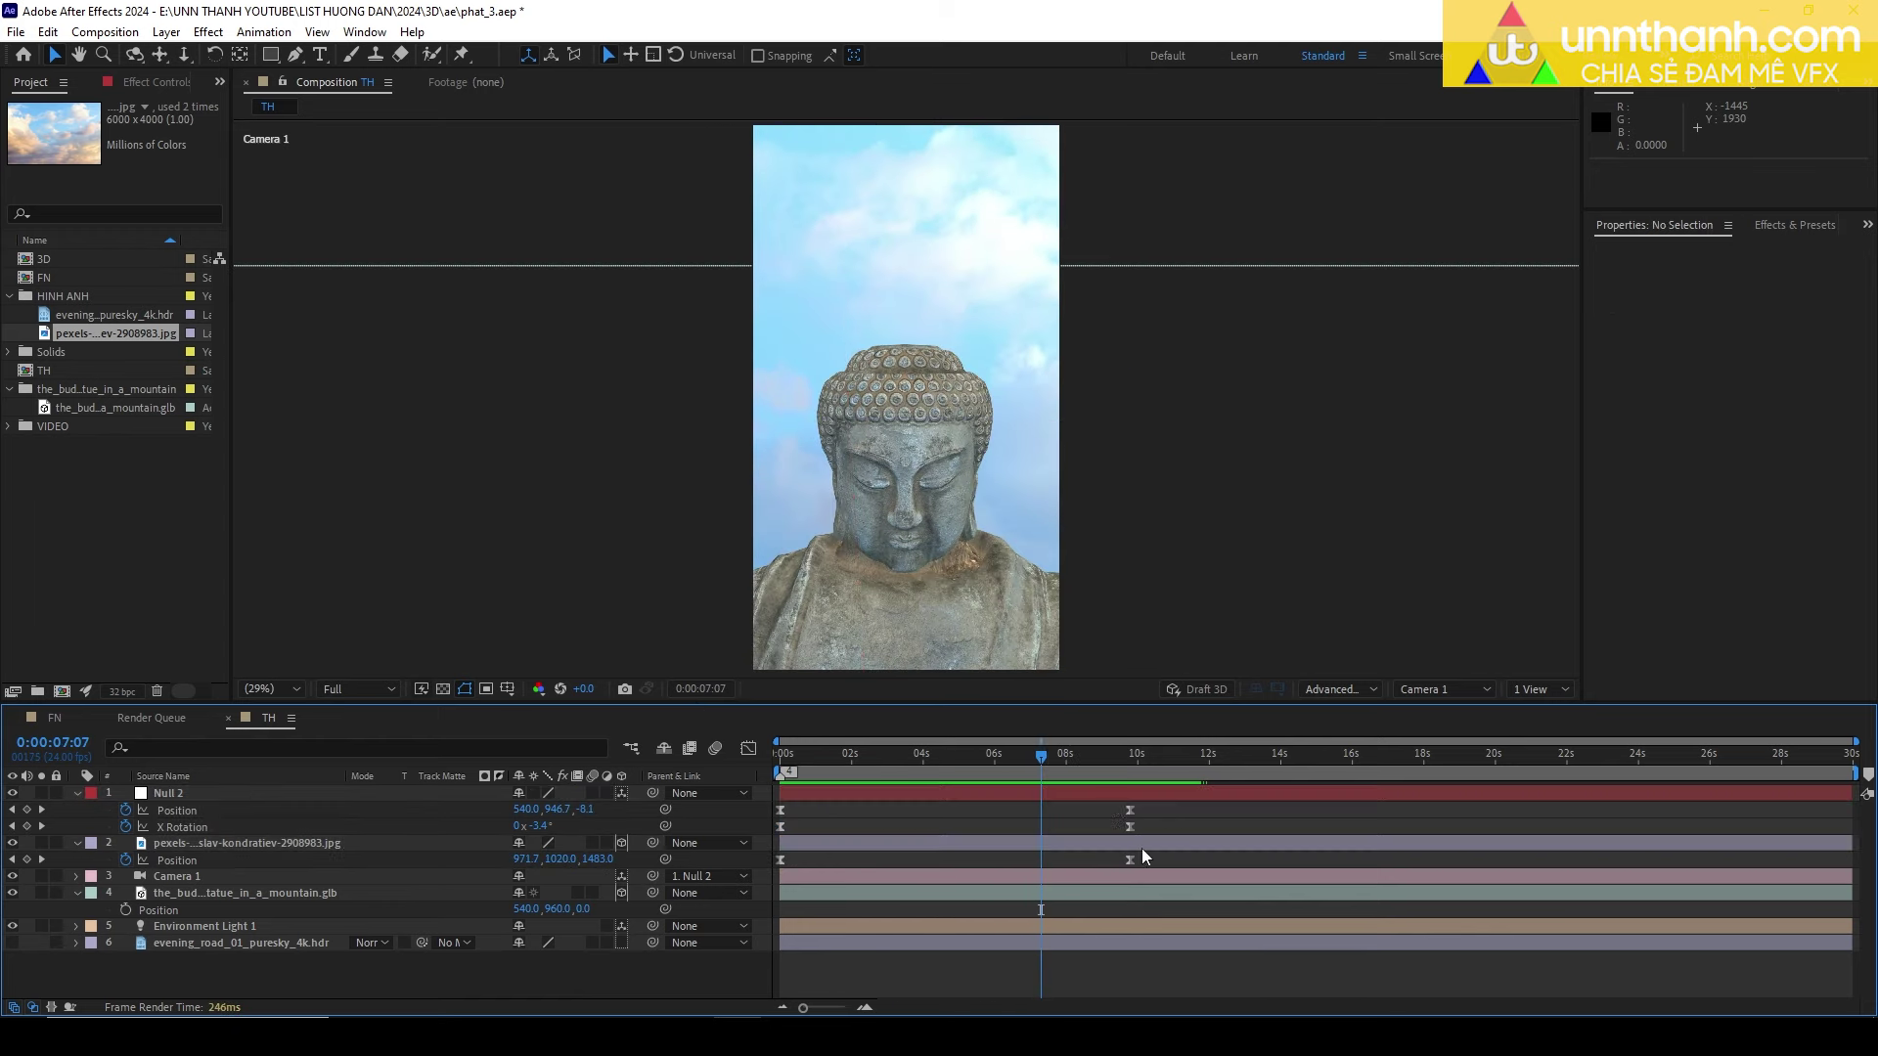
pyautogui.moveTo(1105, 812)
pyautogui.mouseDown()
pyautogui.moveTo(1135, 863)
pyautogui.moveTo(1673, 815)
pyautogui.mouseUp()
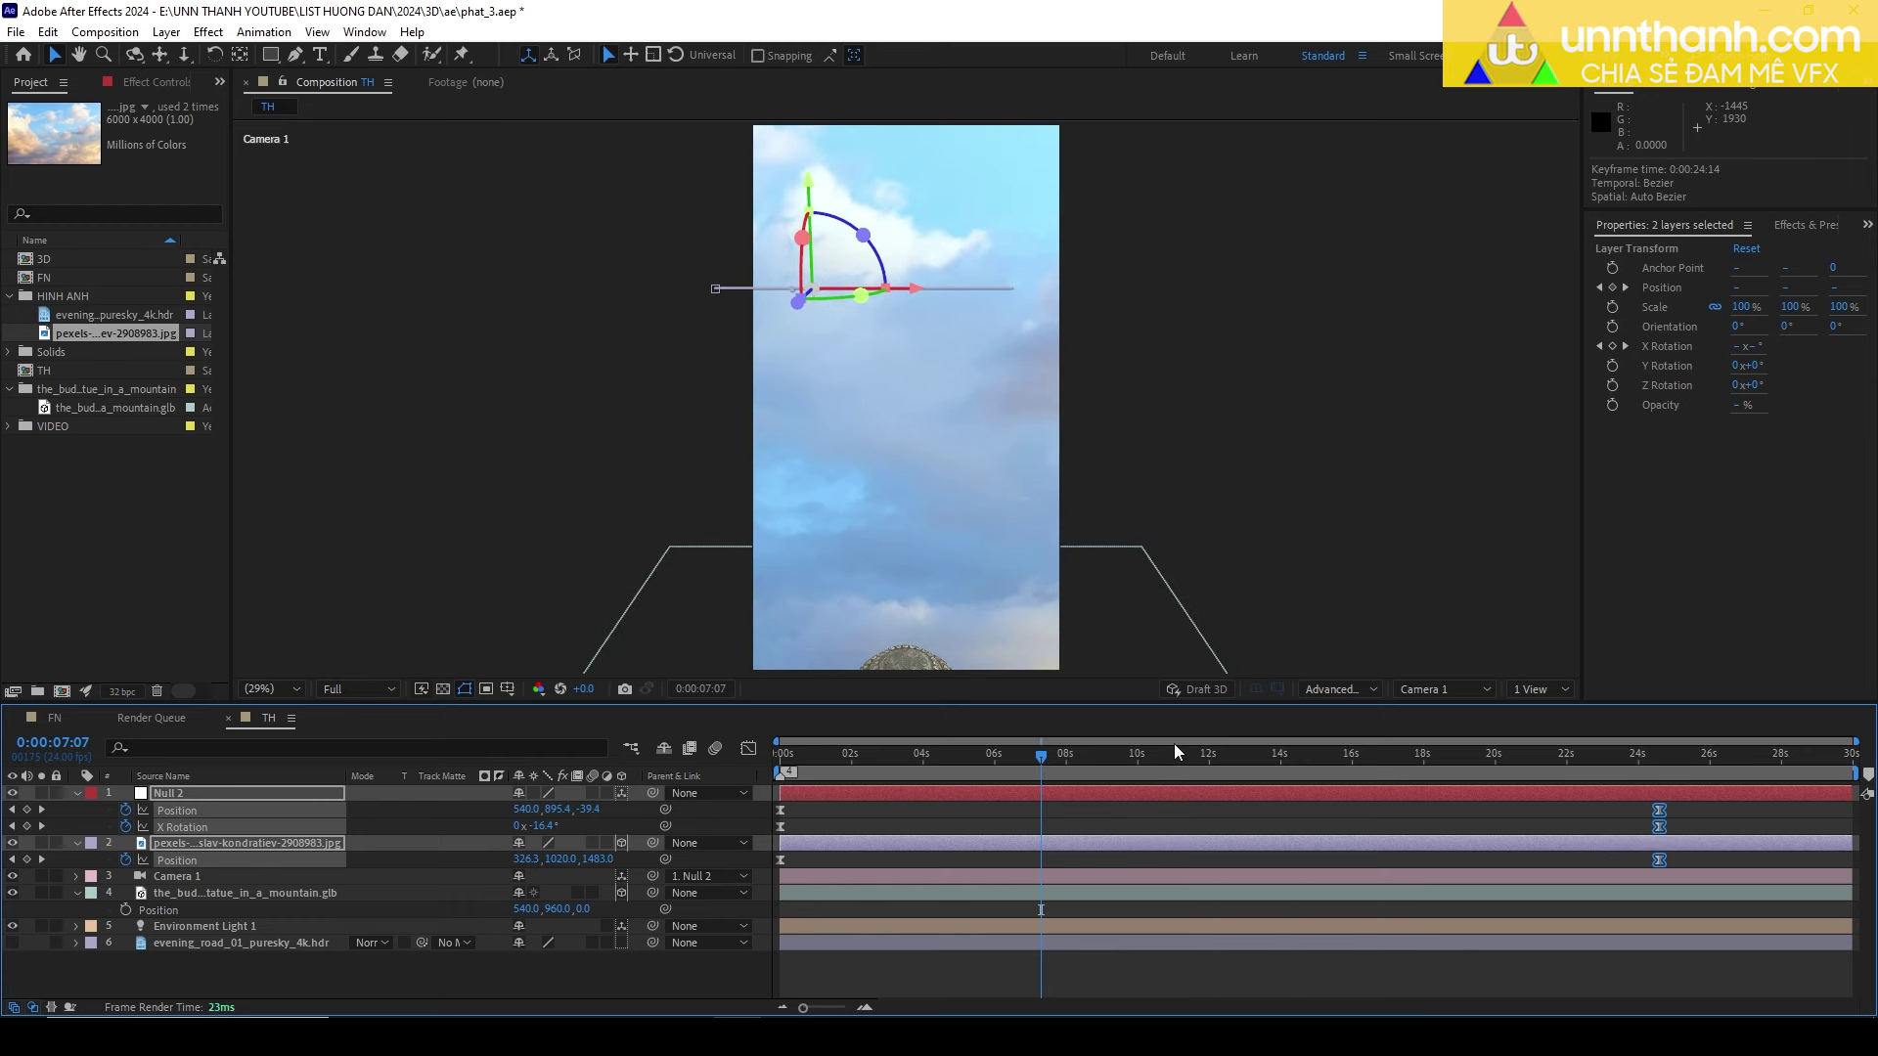
# Preview the tilt from the start, then select only Null 2's Position keyframes.
pyautogui.press('Home')
pyautogui.press('space')
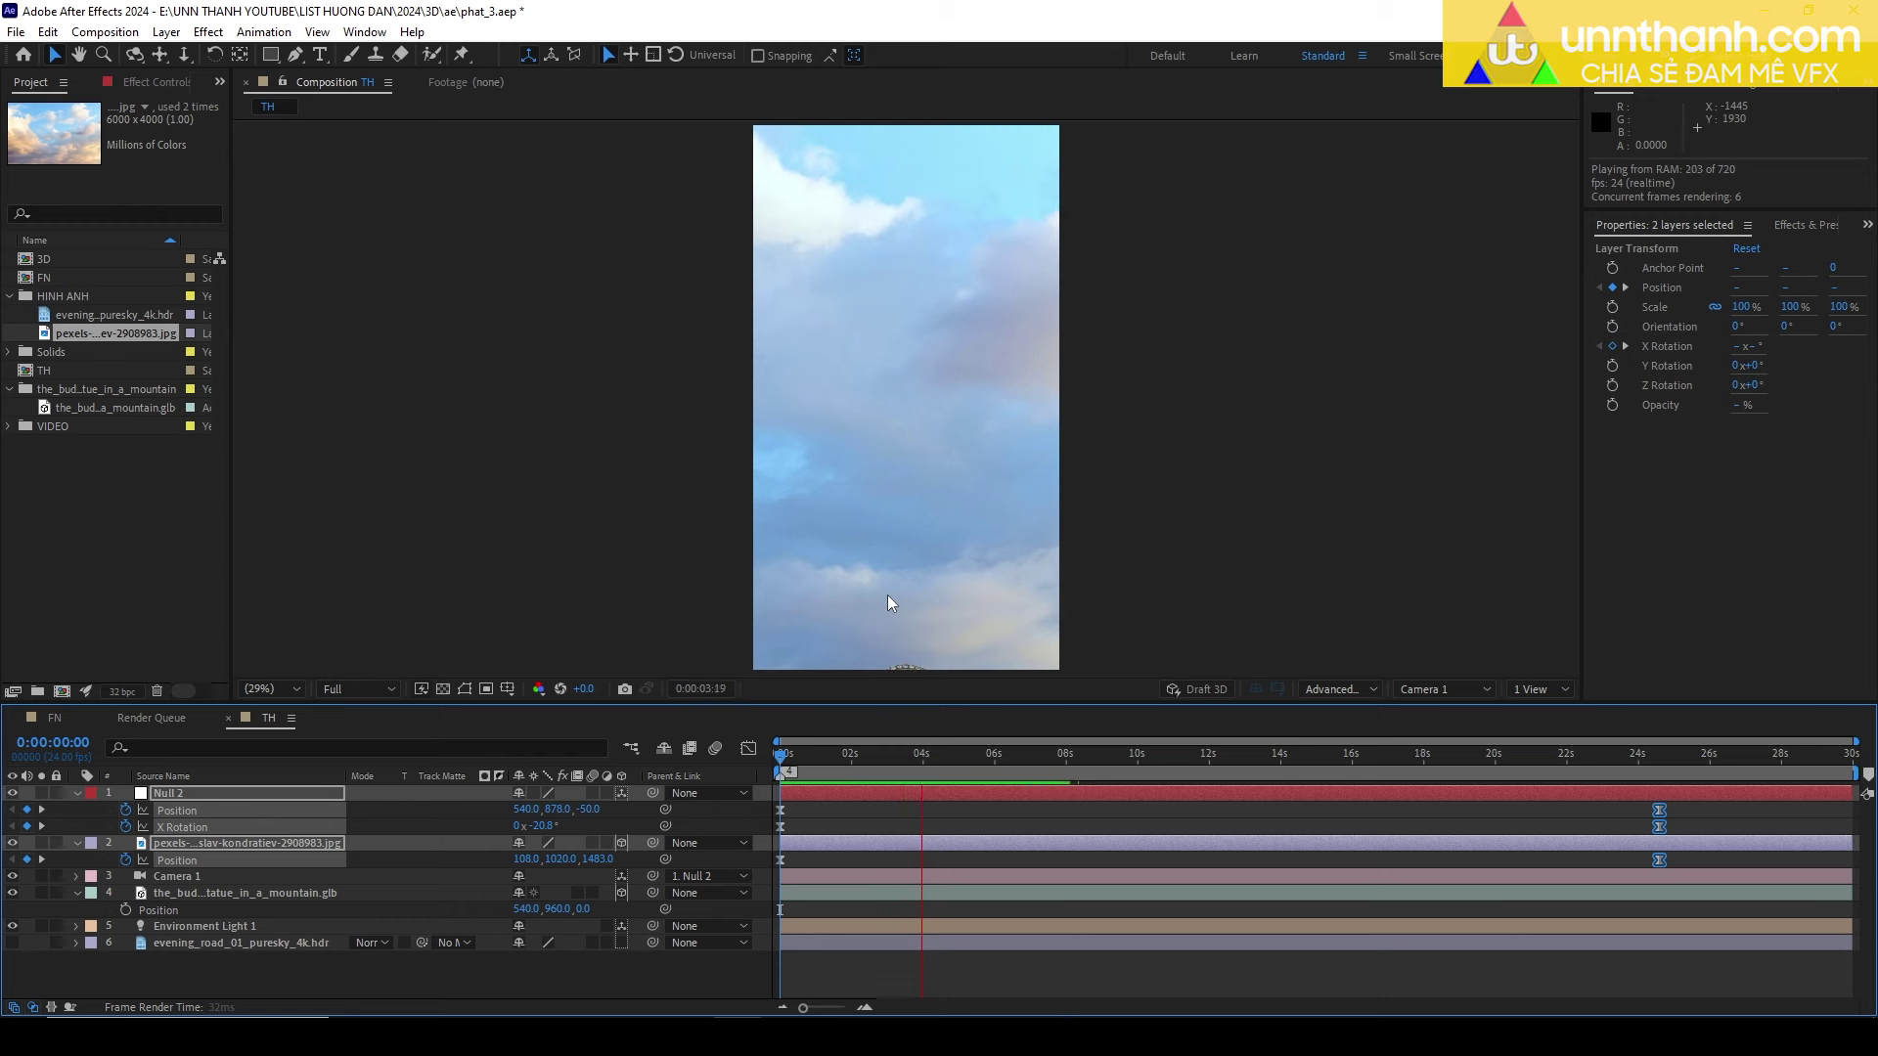
pyautogui.press('space')
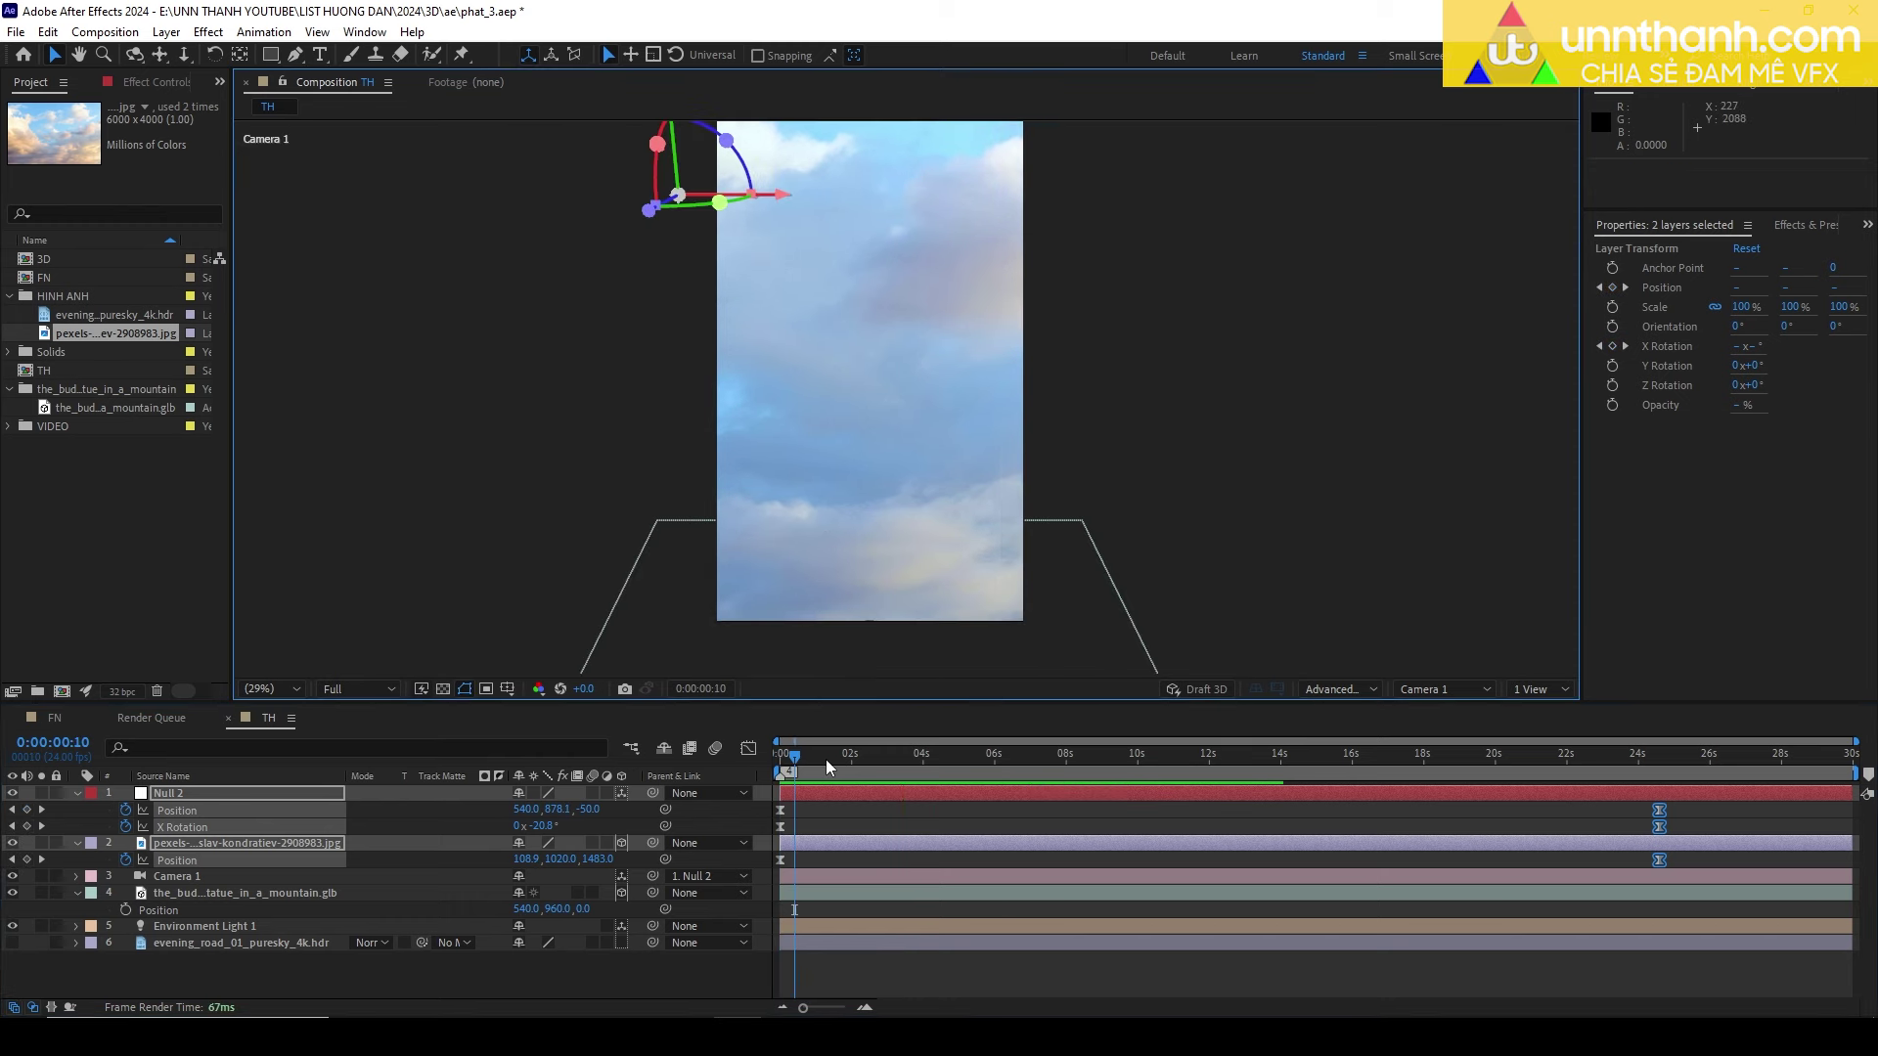
pyautogui.click(69, 816)
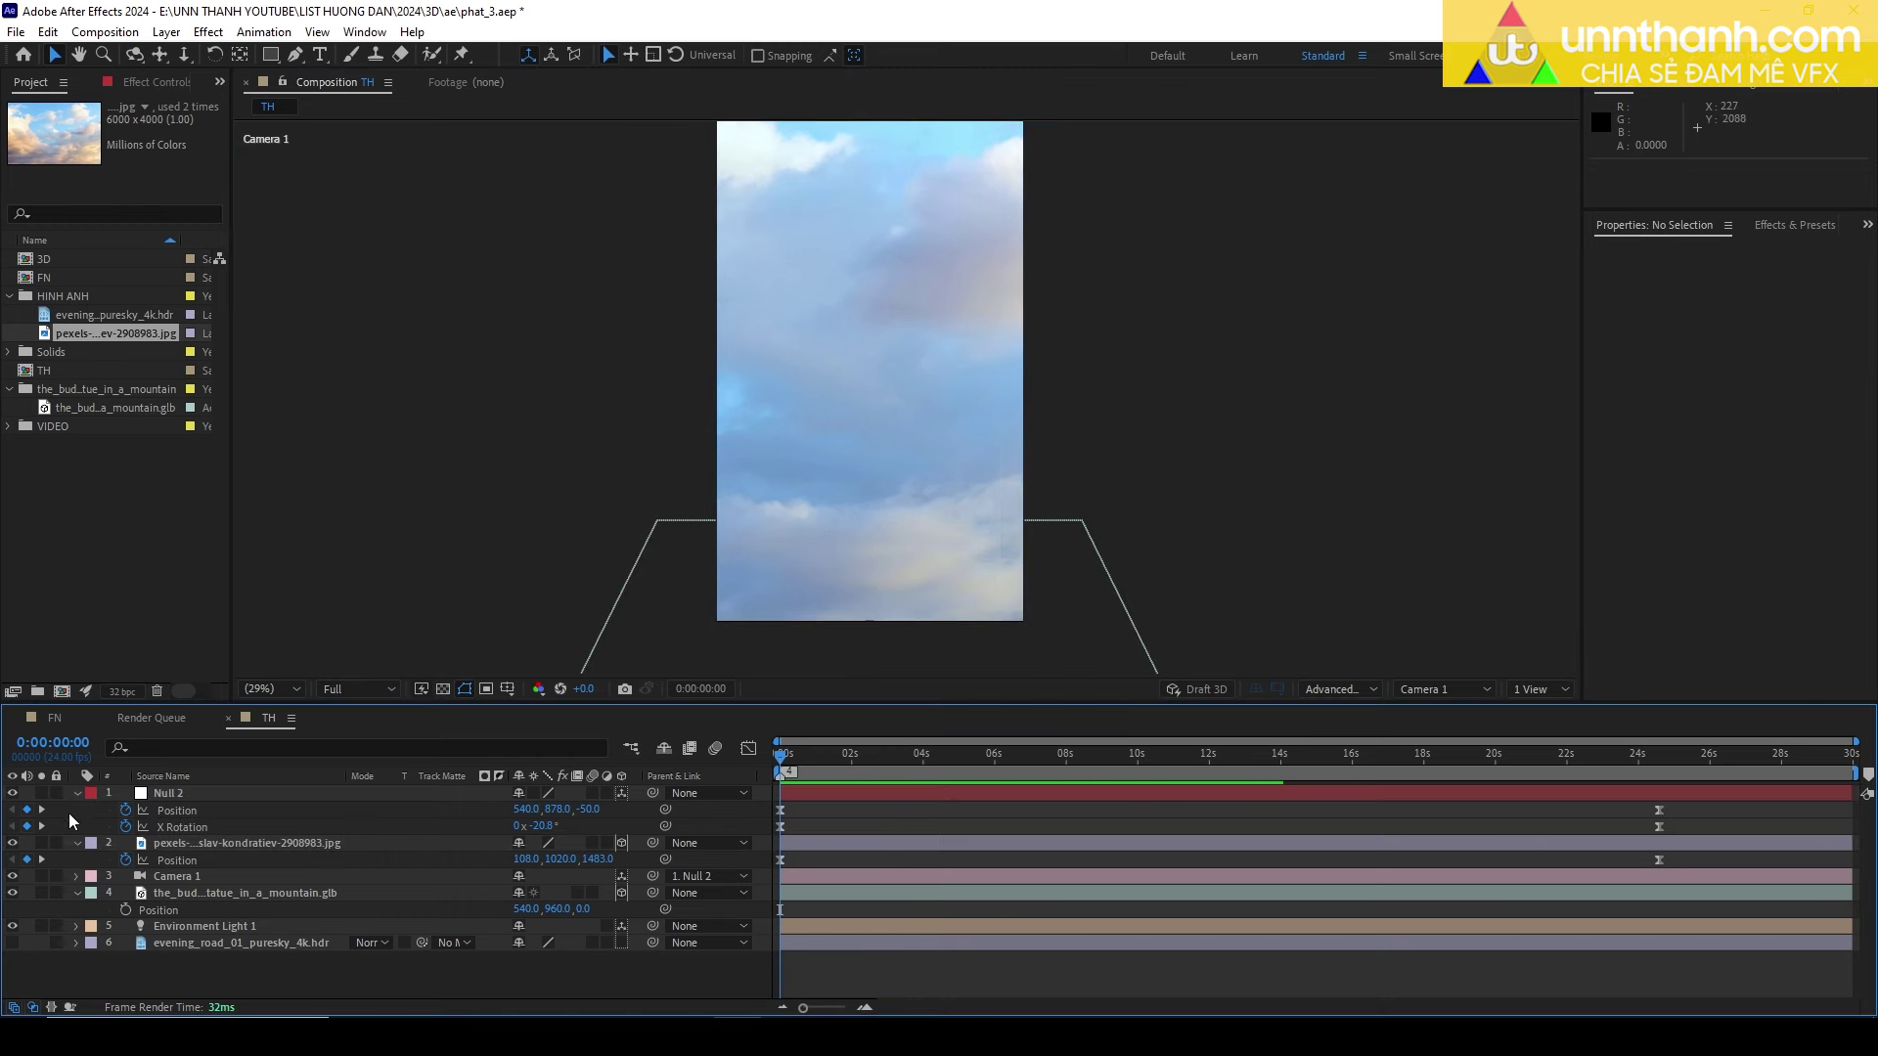
pyautogui.click(197, 812)
# In the speed graph, stretch the ease into the final Position keyframe and shift the speed peak earlier.
pyautogui.click(748, 749)
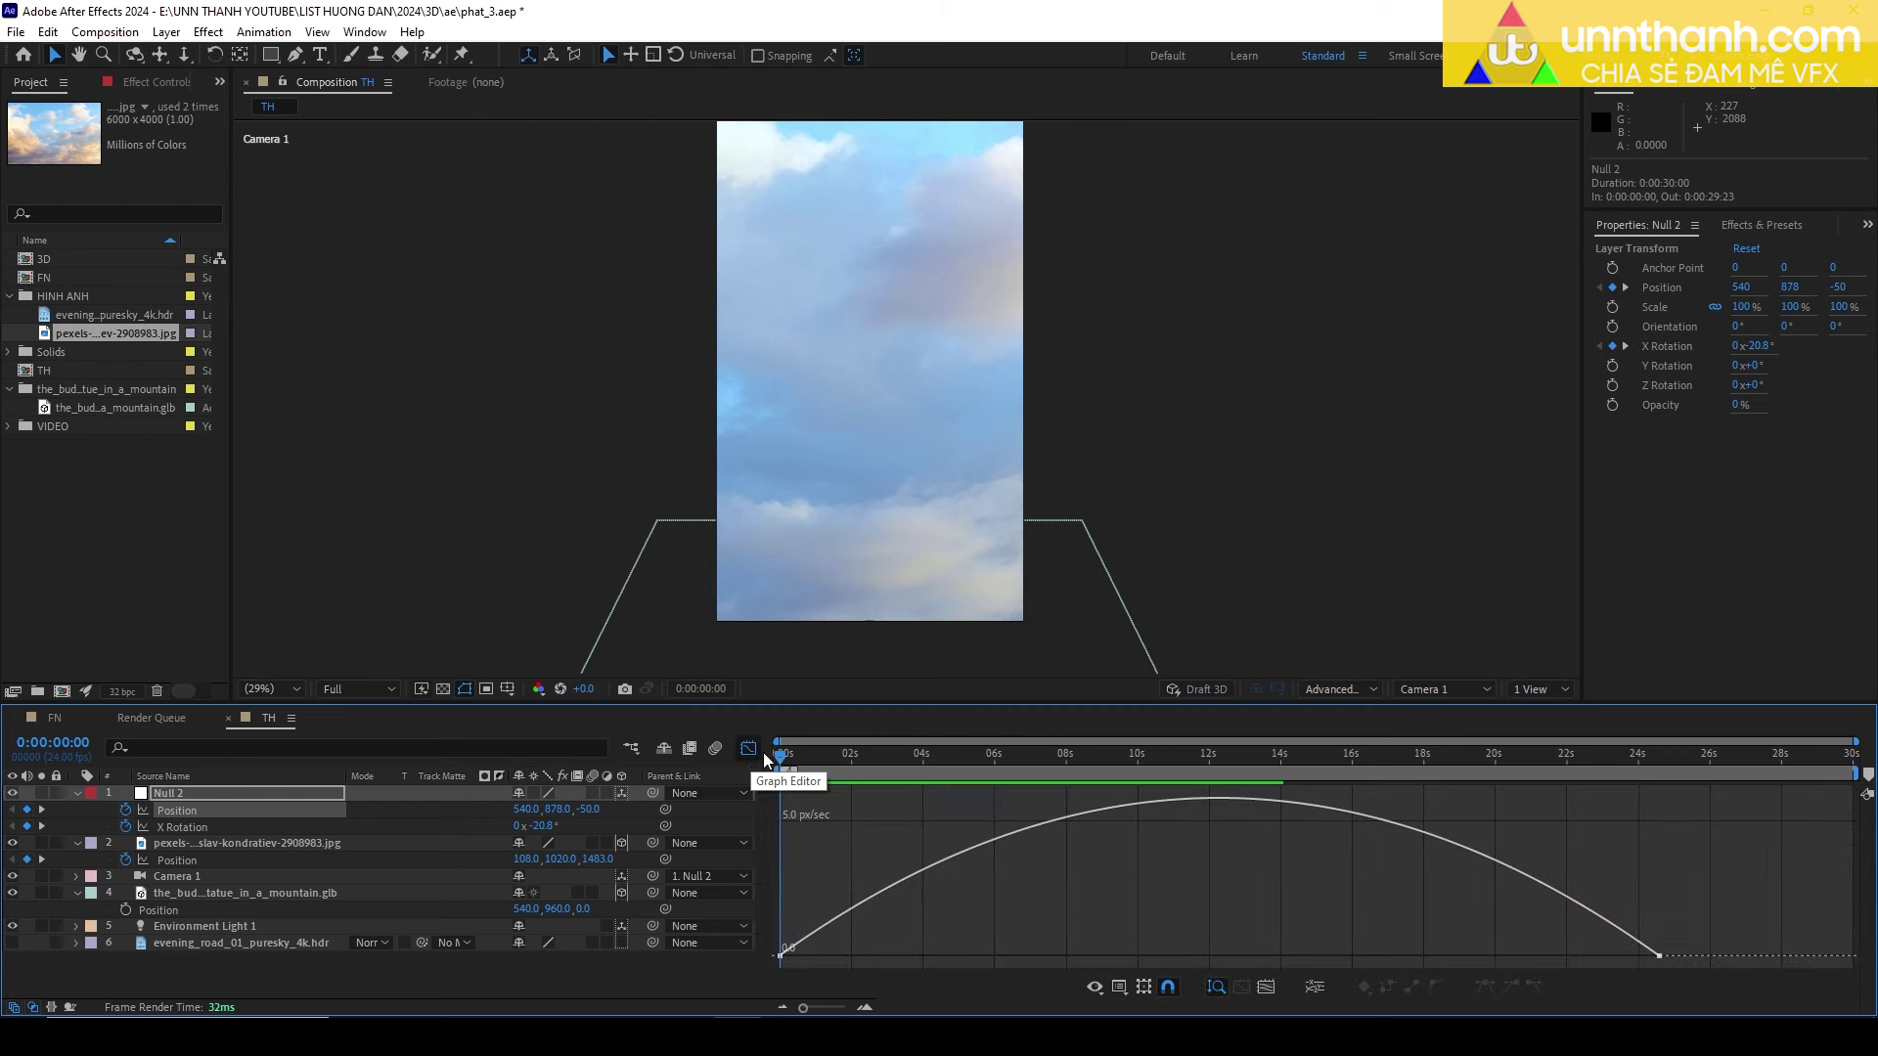
pyautogui.click(782, 957)
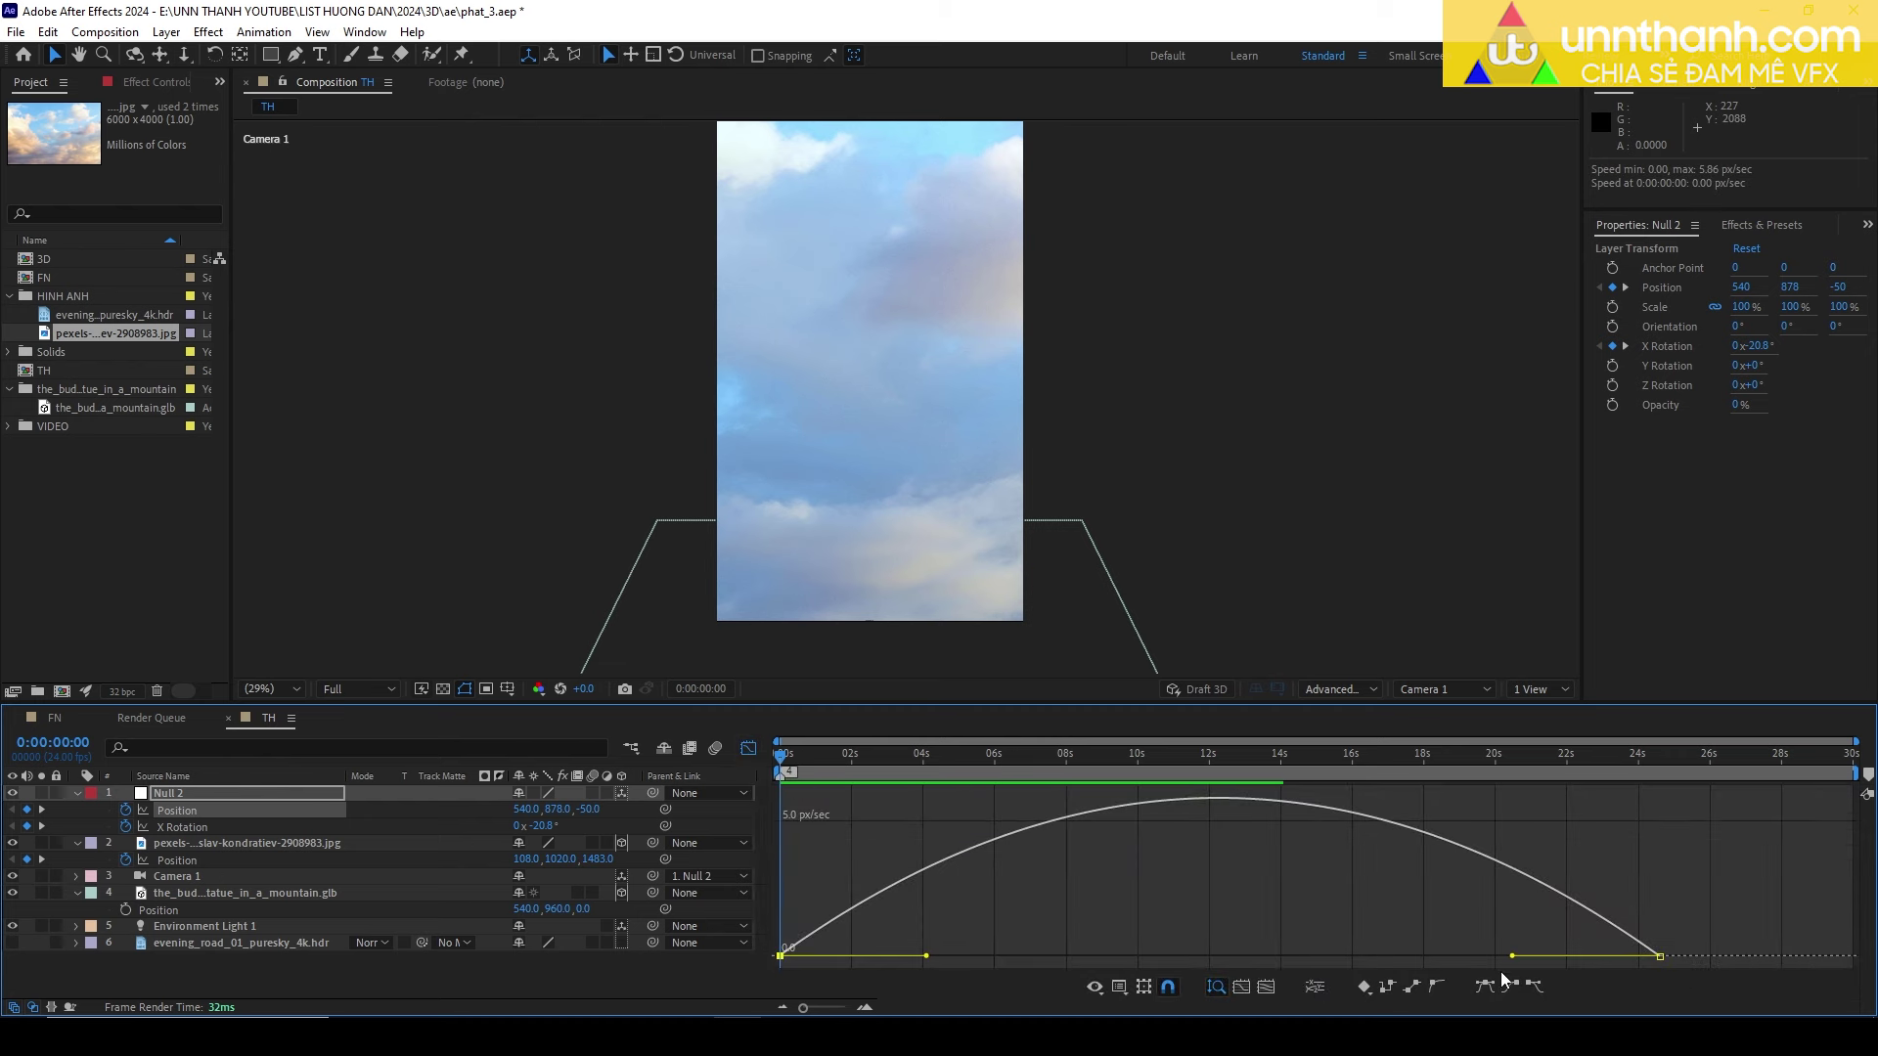
pyautogui.moveTo(1513, 956); pyautogui.dragTo(1299, 946)
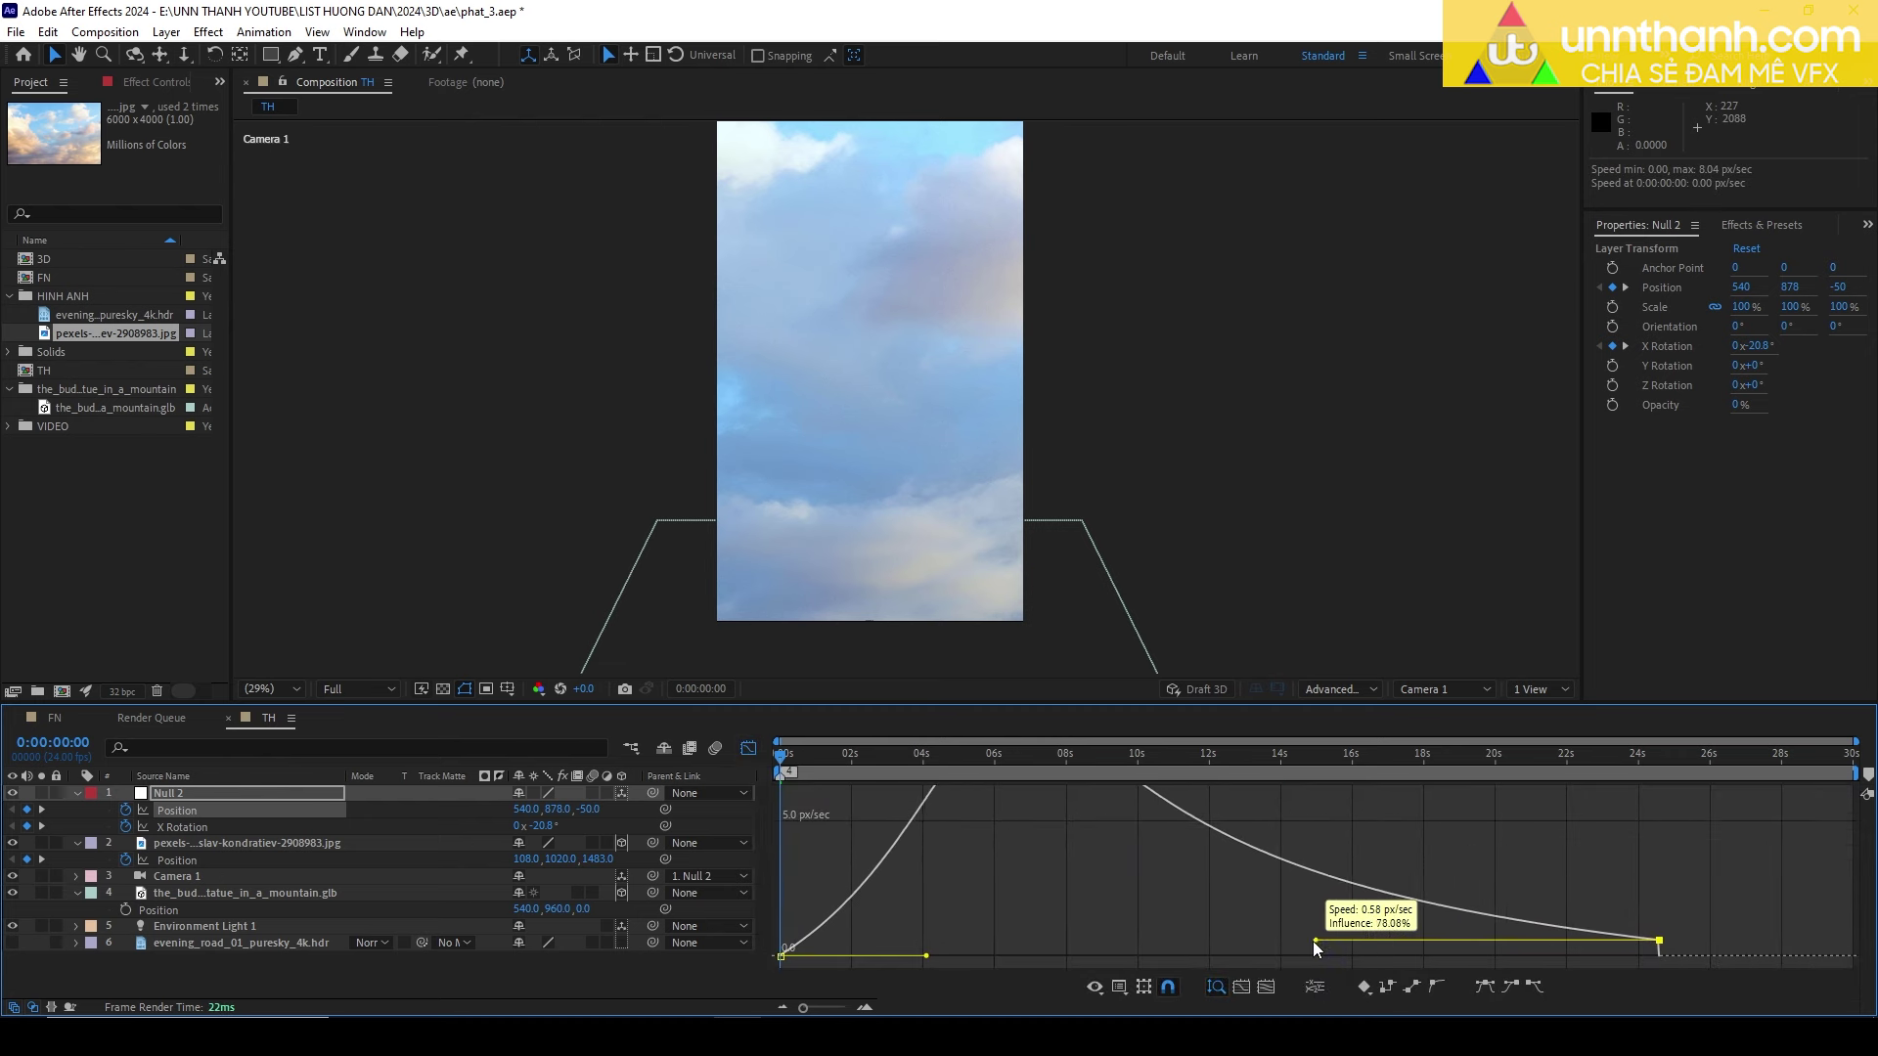
pyautogui.moveTo(929, 956); pyautogui.dragTo(847, 954)
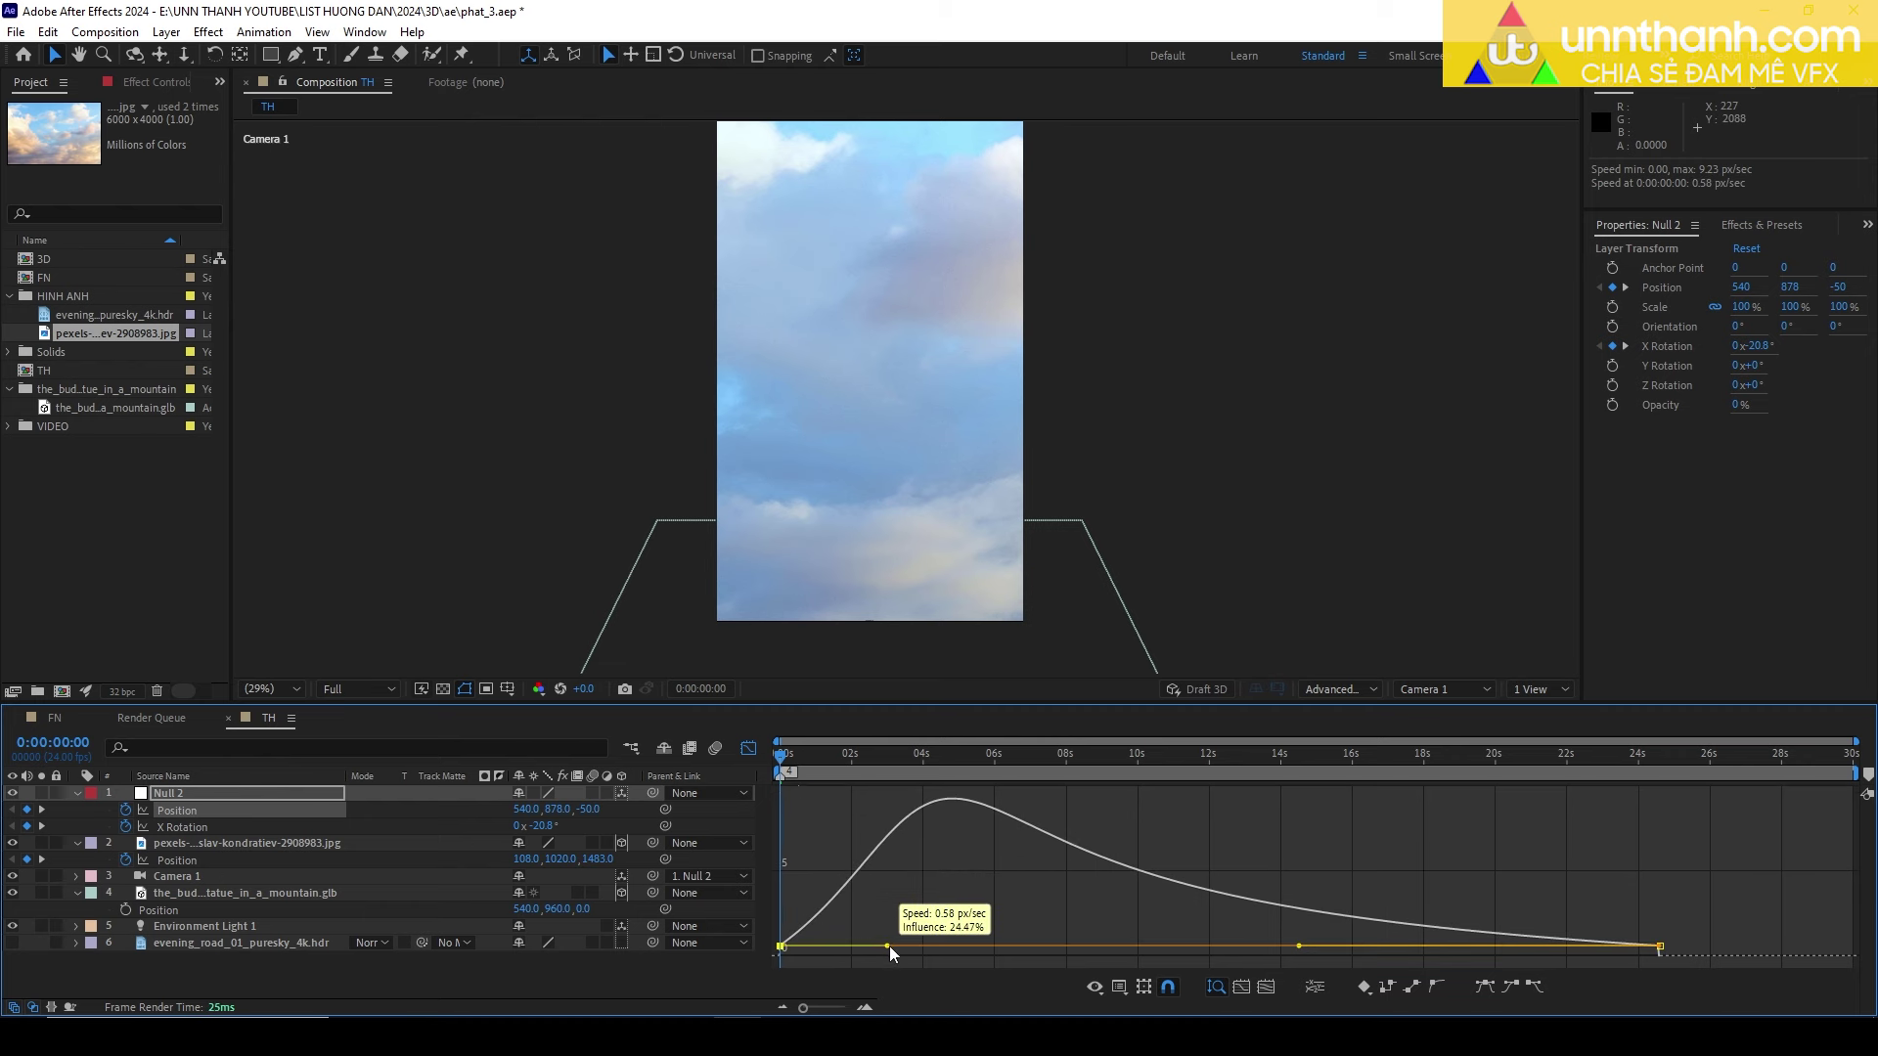
# Preview the eased move, then strengthen the ease into the final keyframe further.
pyautogui.press('space')
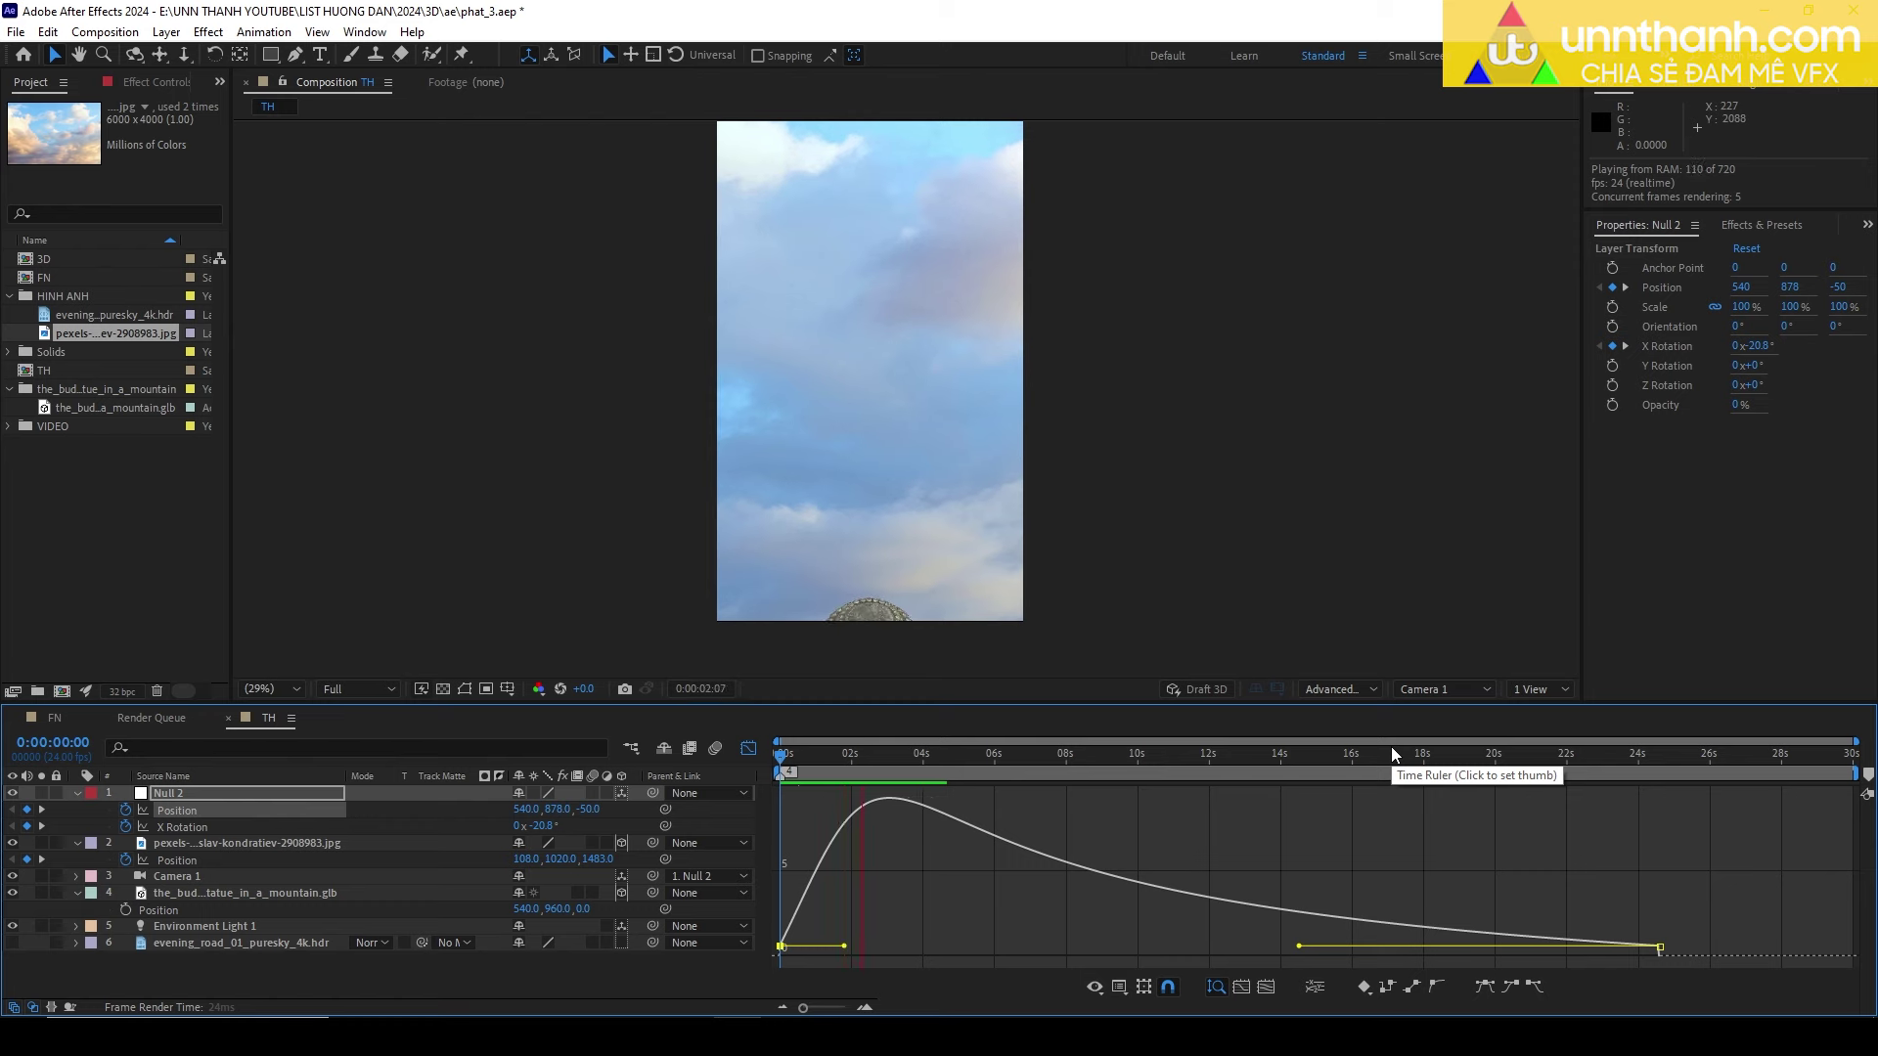
pyautogui.click(1301, 946)
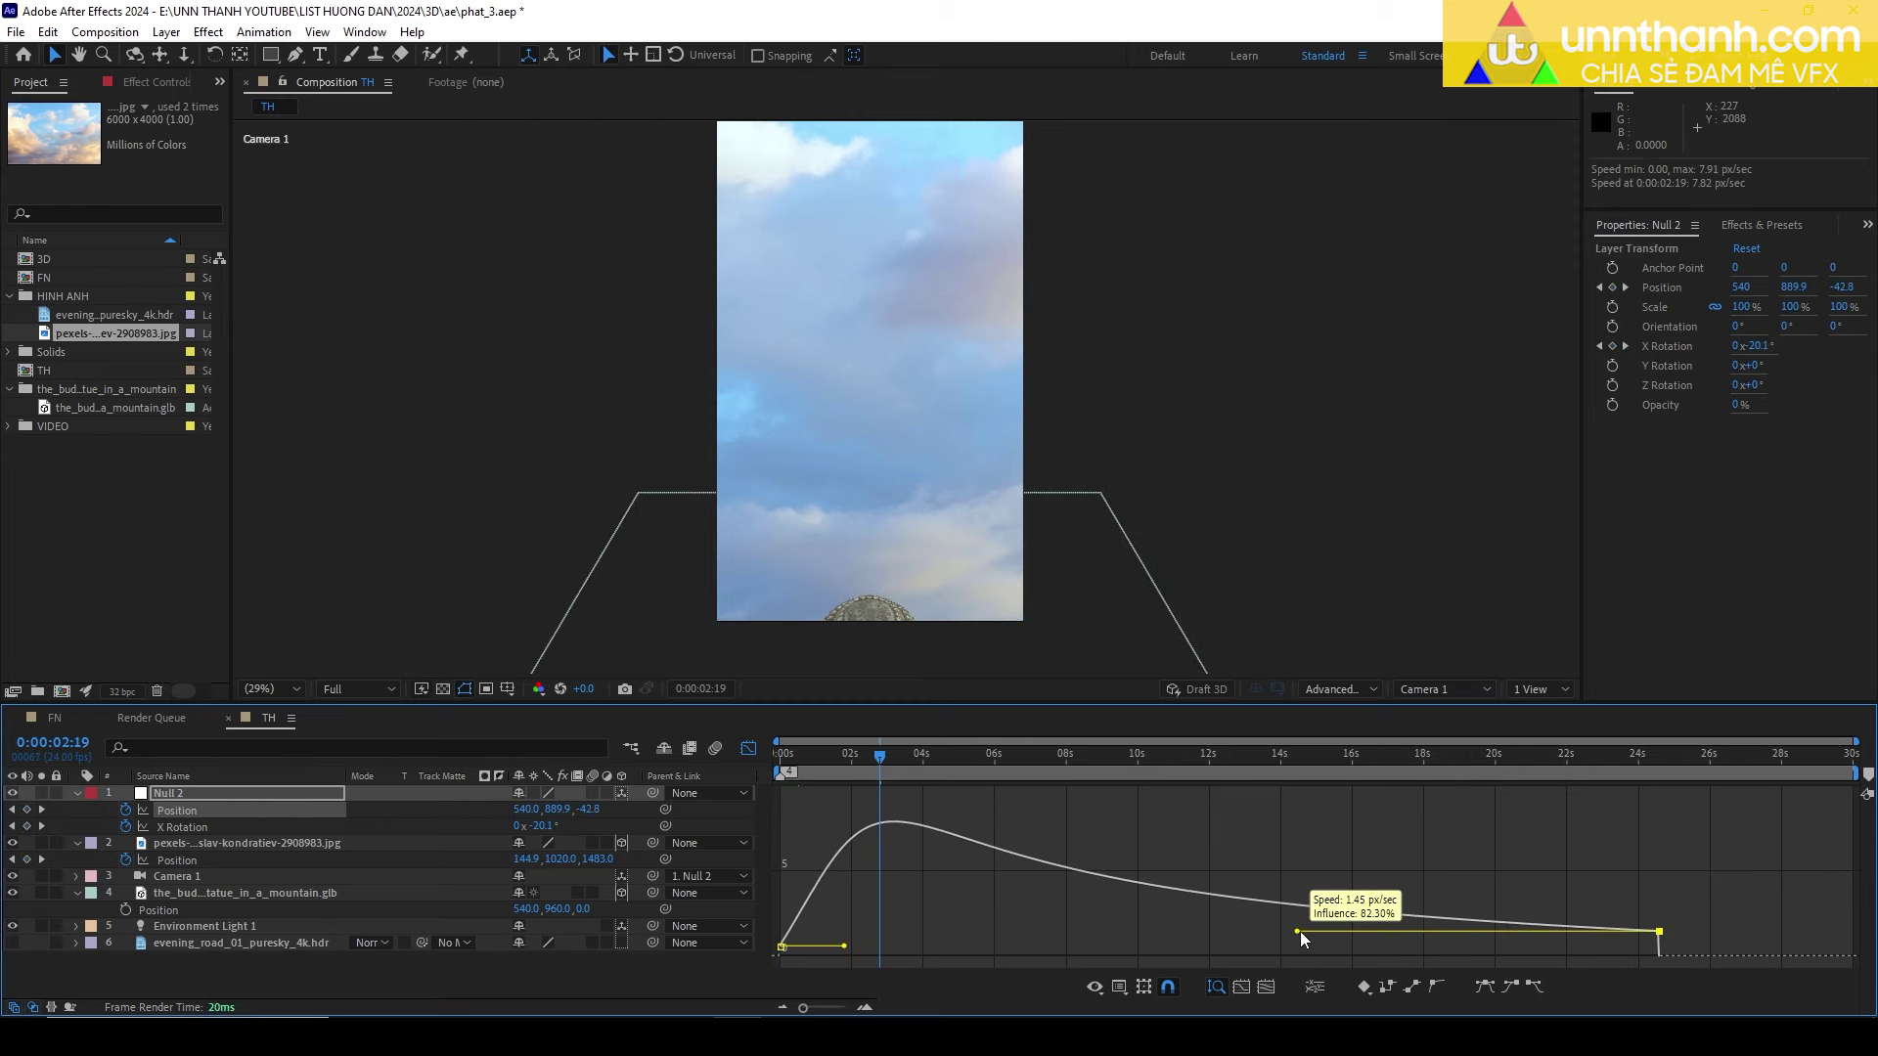
pyautogui.moveTo(1304, 946); pyautogui.dragTo(1271, 947)
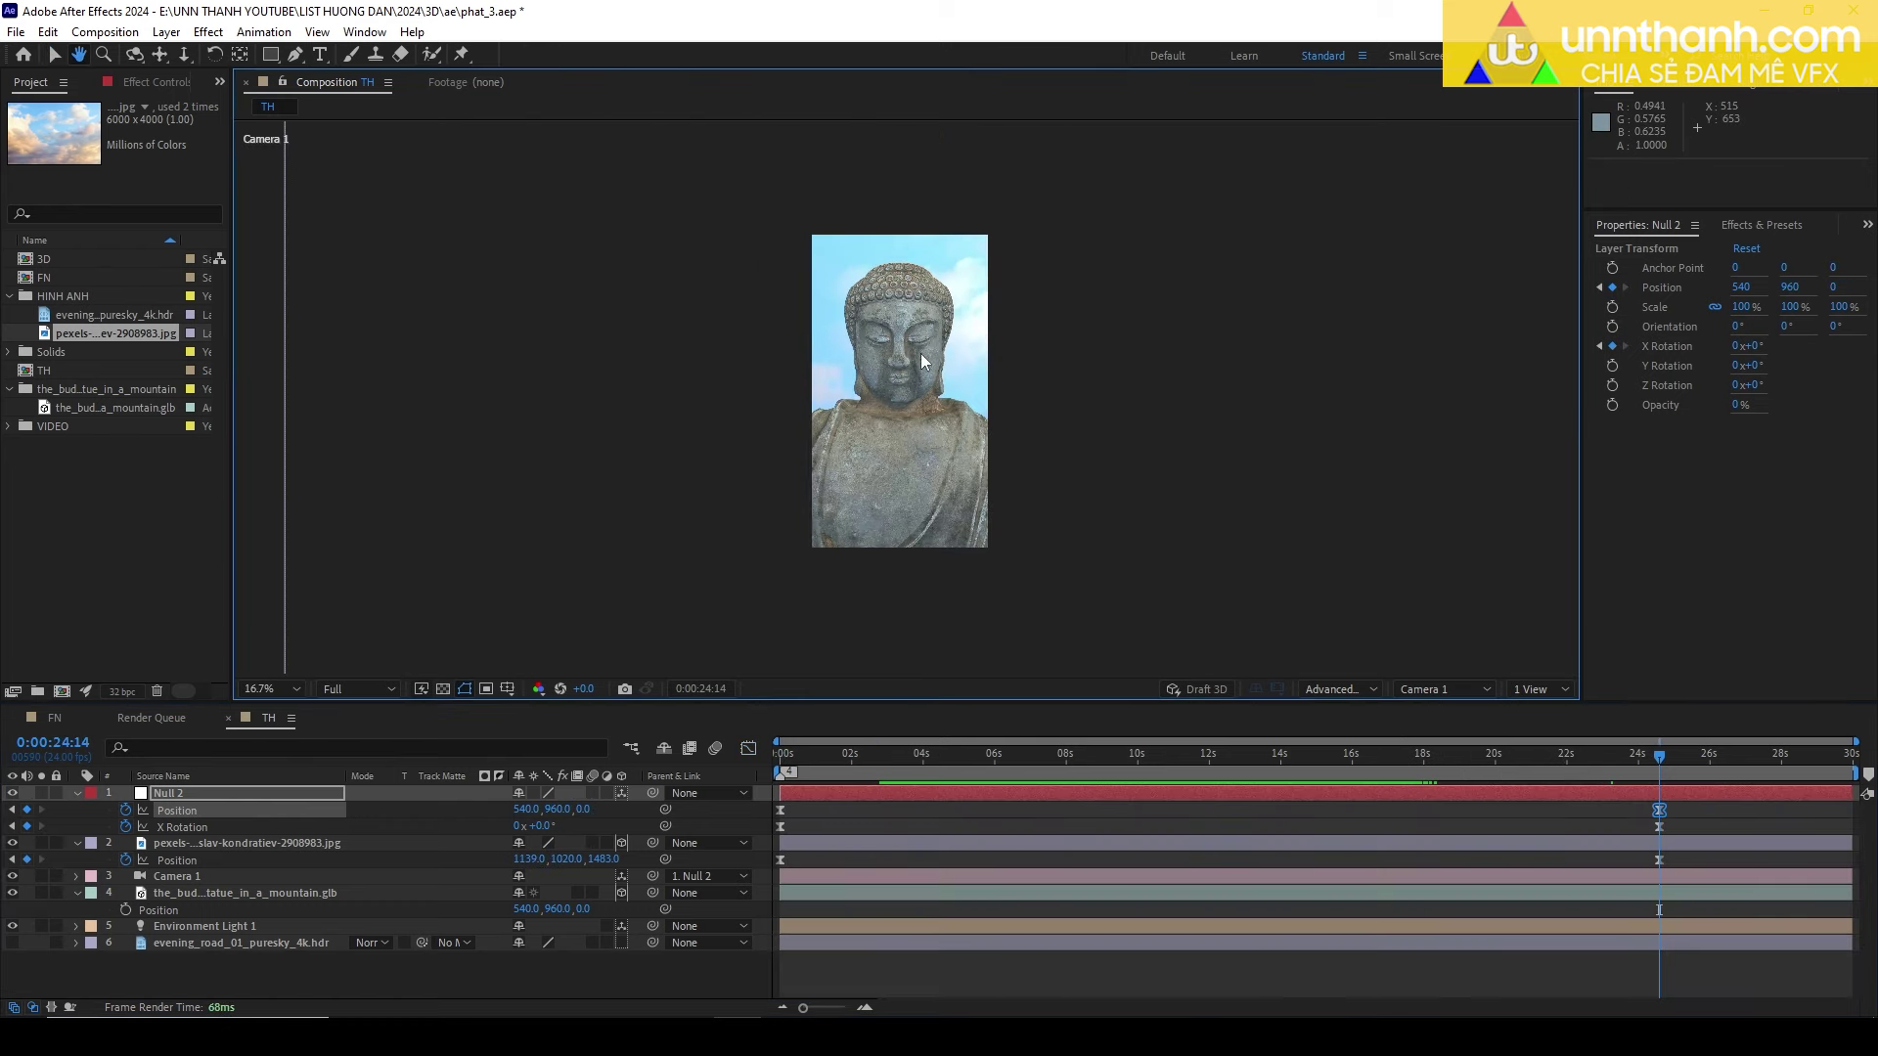
# Fit the composition, play the eased reveal, park at about 0:00:18:18, and collapse Null 2.
pyautogui.hotkey('shift', '/')
pyautogui.press('Home')
pyautogui.press('space')
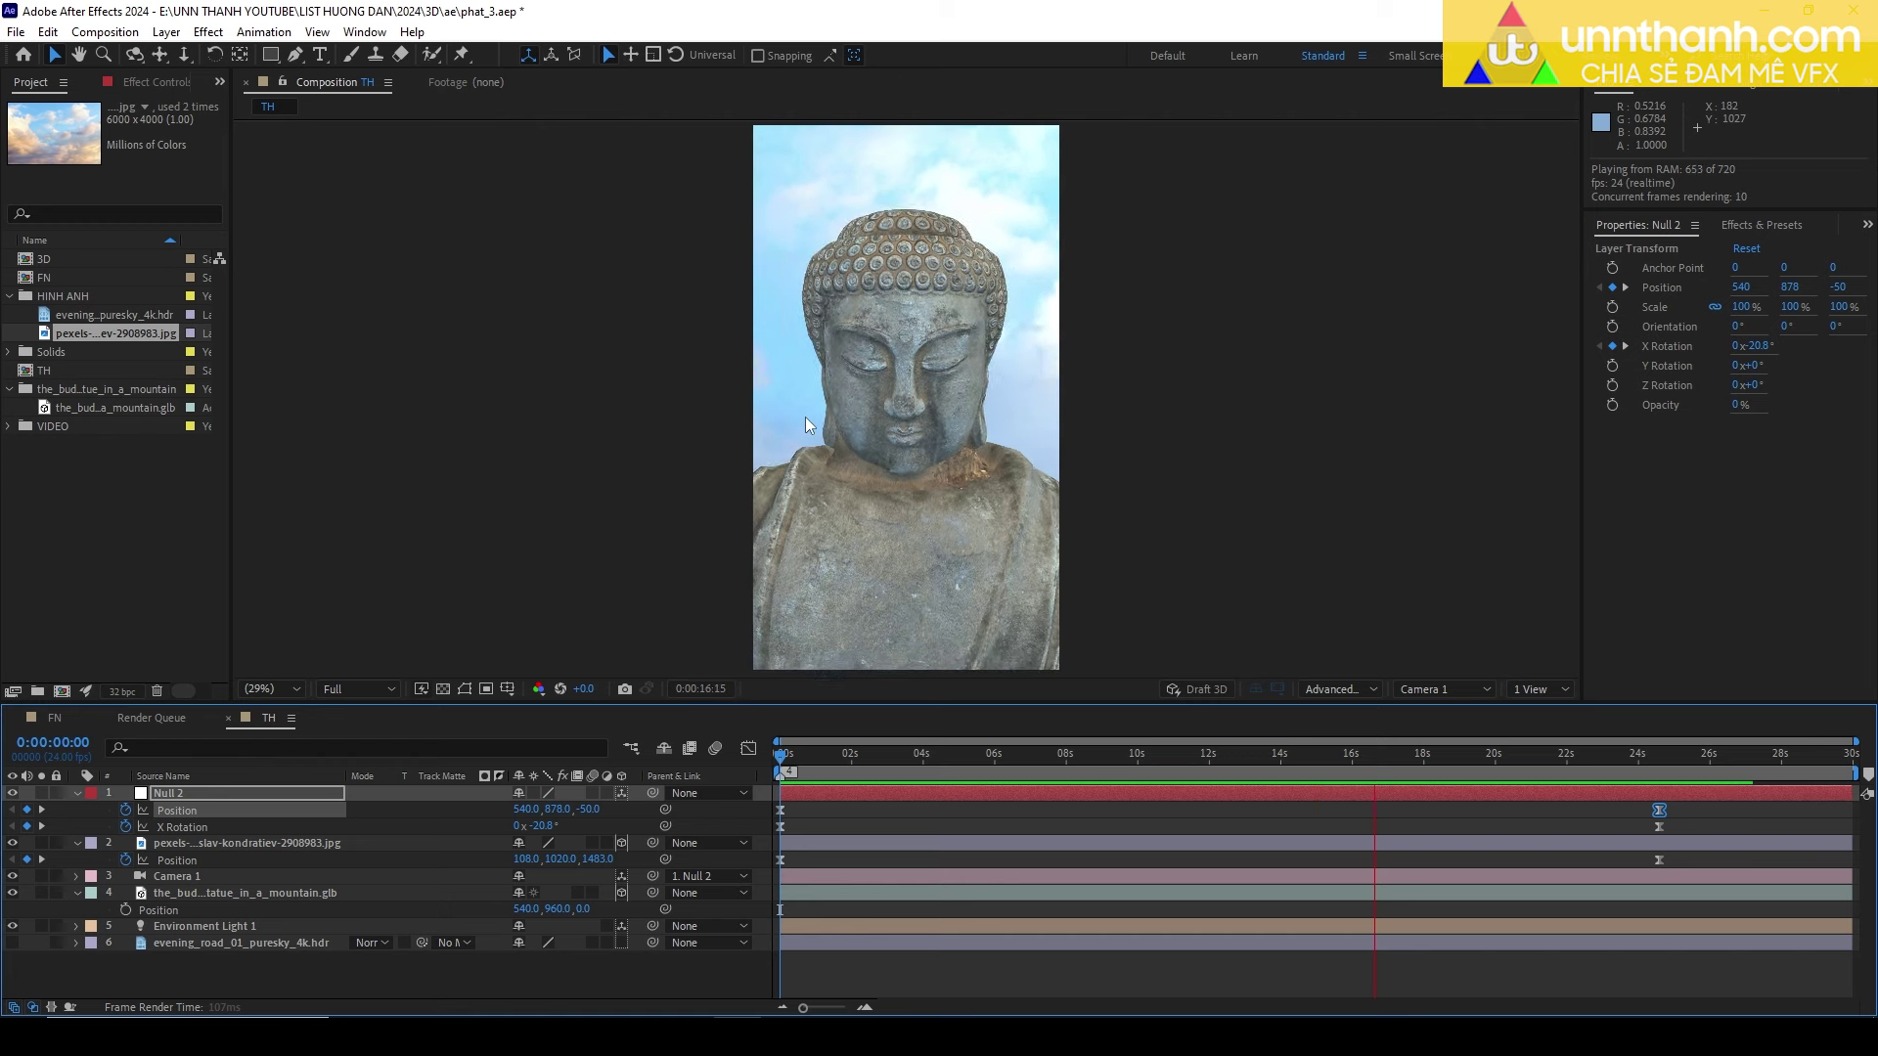
pyautogui.press('space')
pyautogui.moveTo(1577, 759); pyautogui.dragTo(1451, 767)
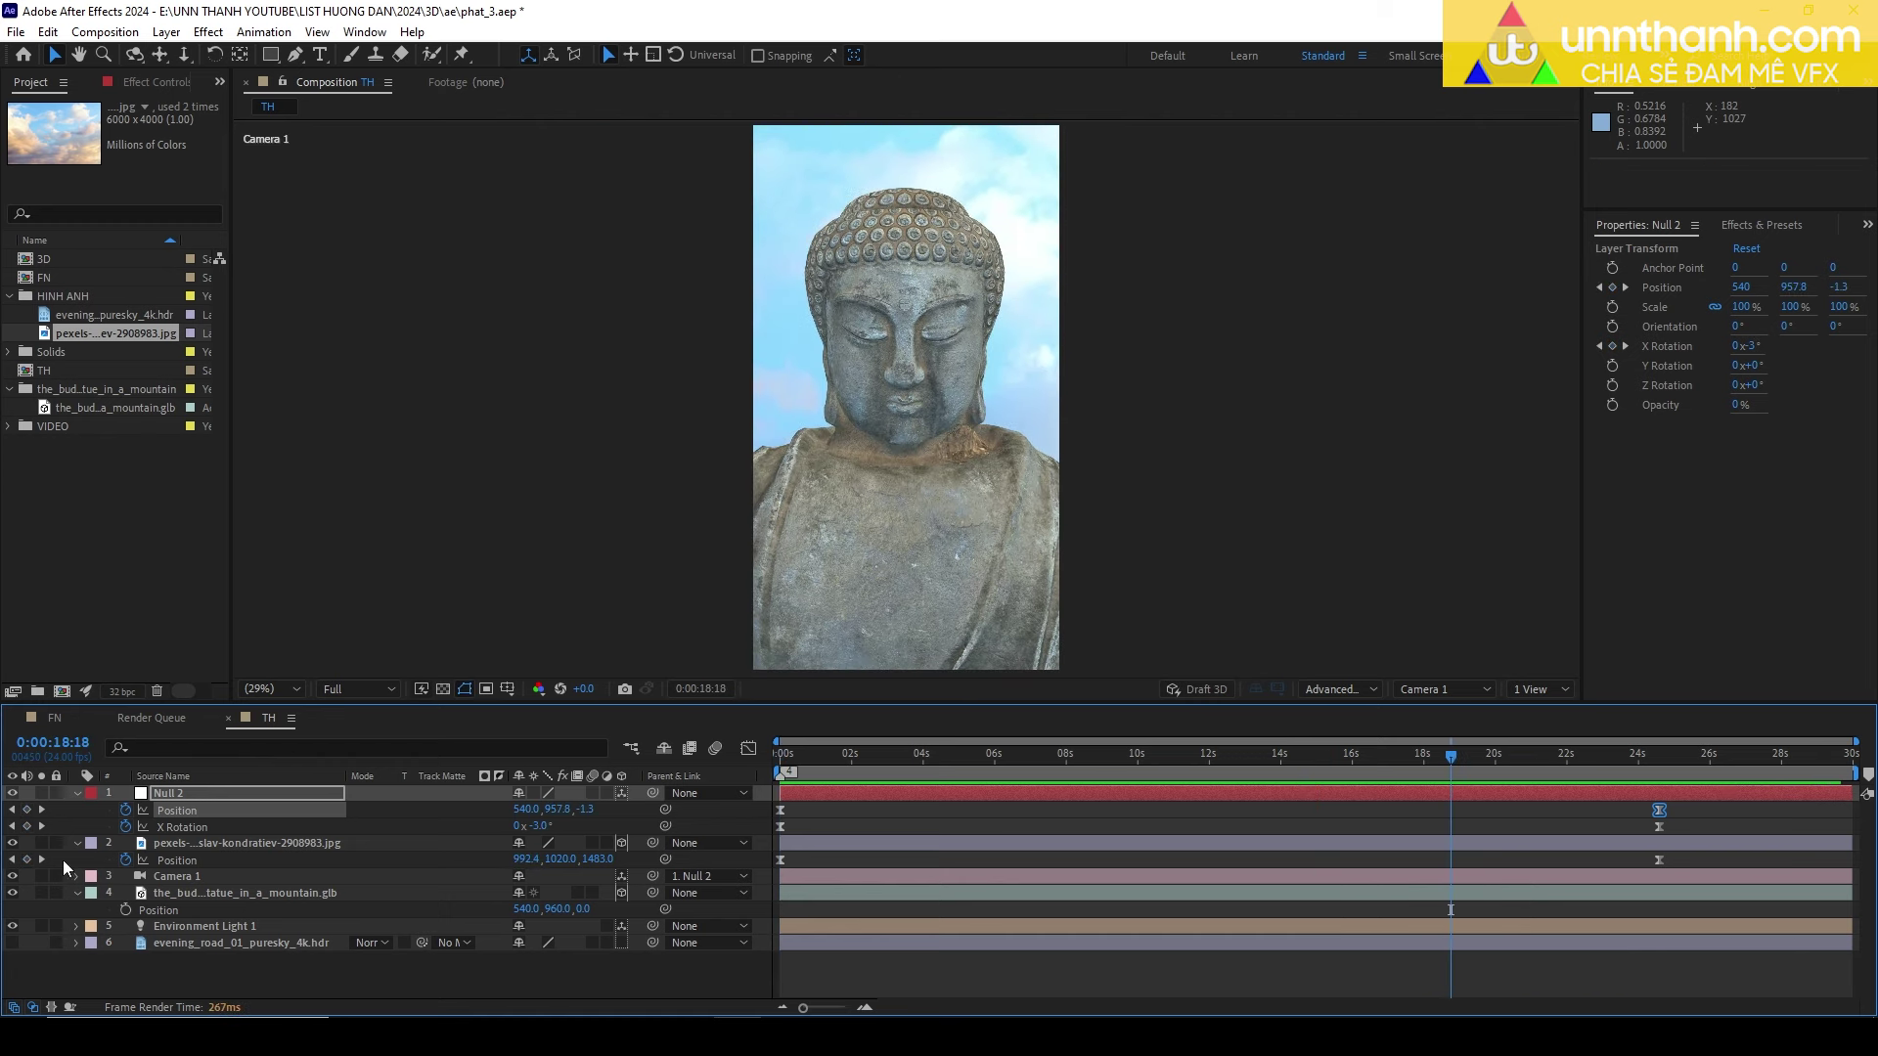
pyautogui.click(76, 794)
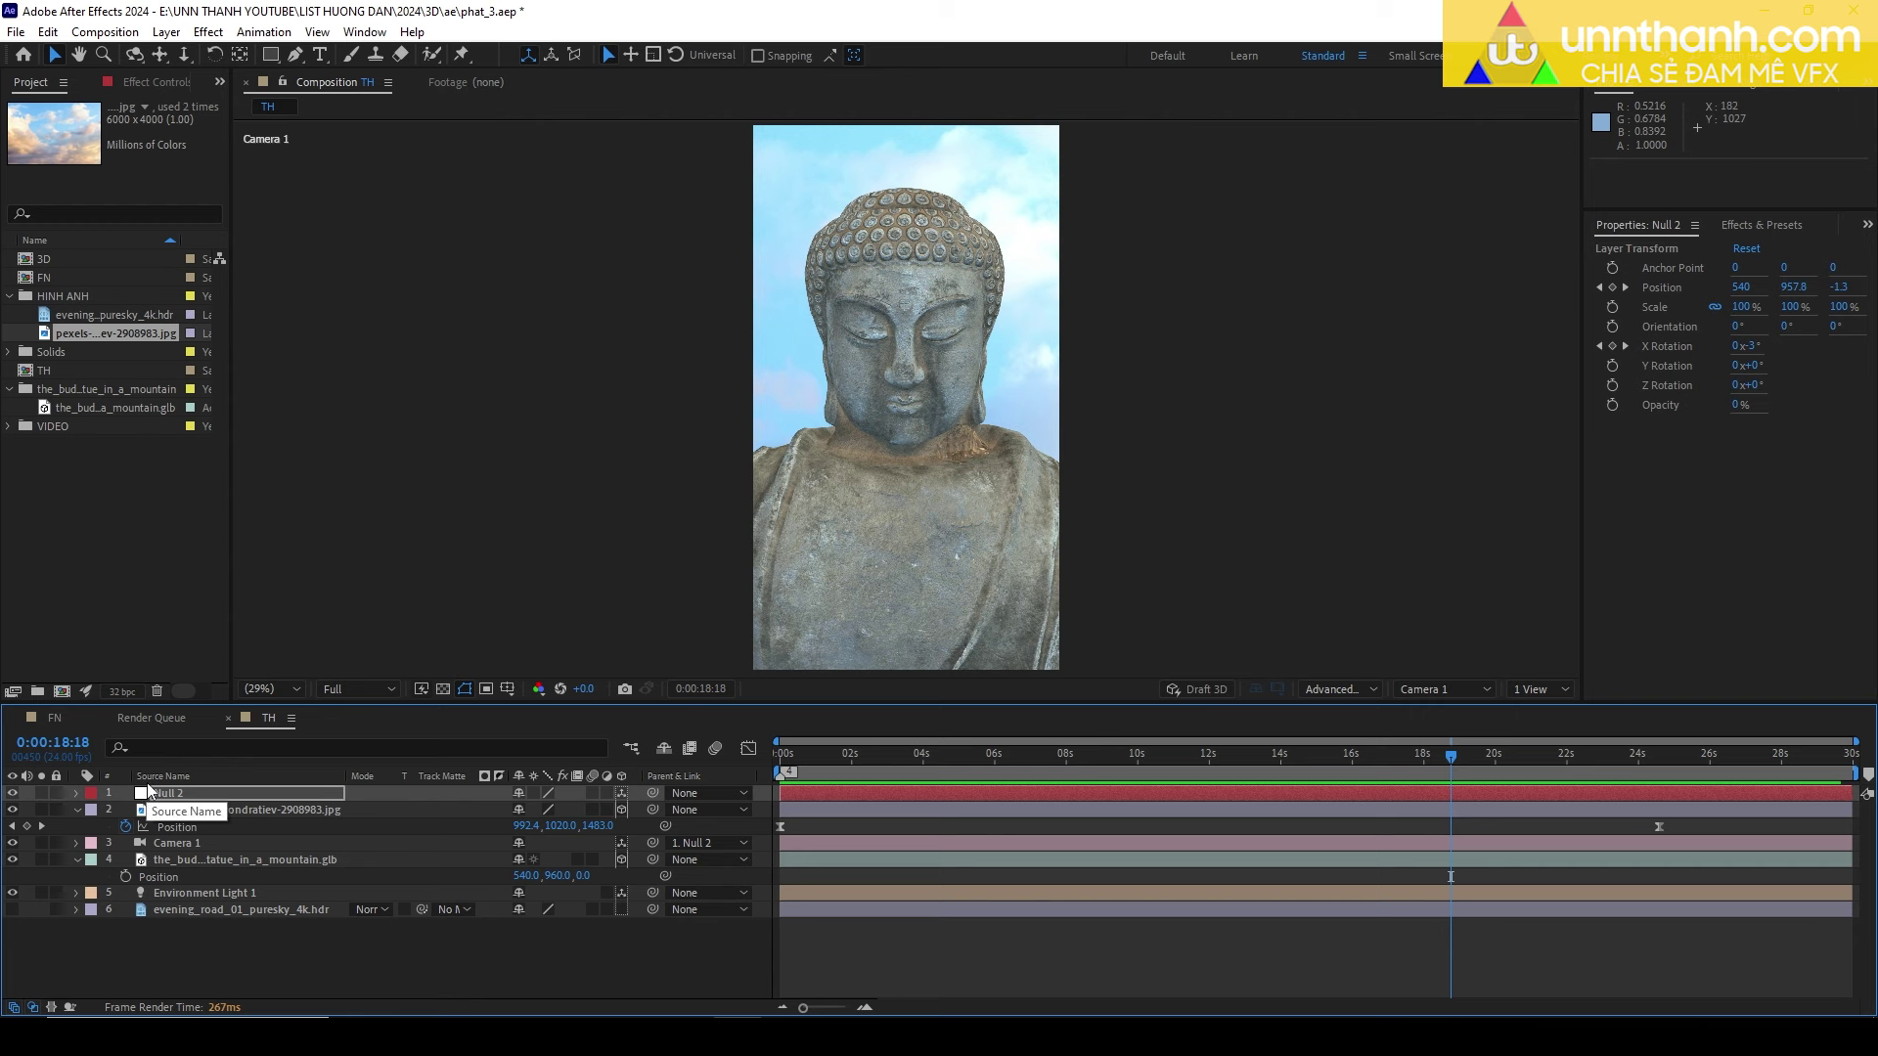
# Select the Buddha statue layer and expand Color Correction in Effects & Presets.
pyautogui.click(216, 860)
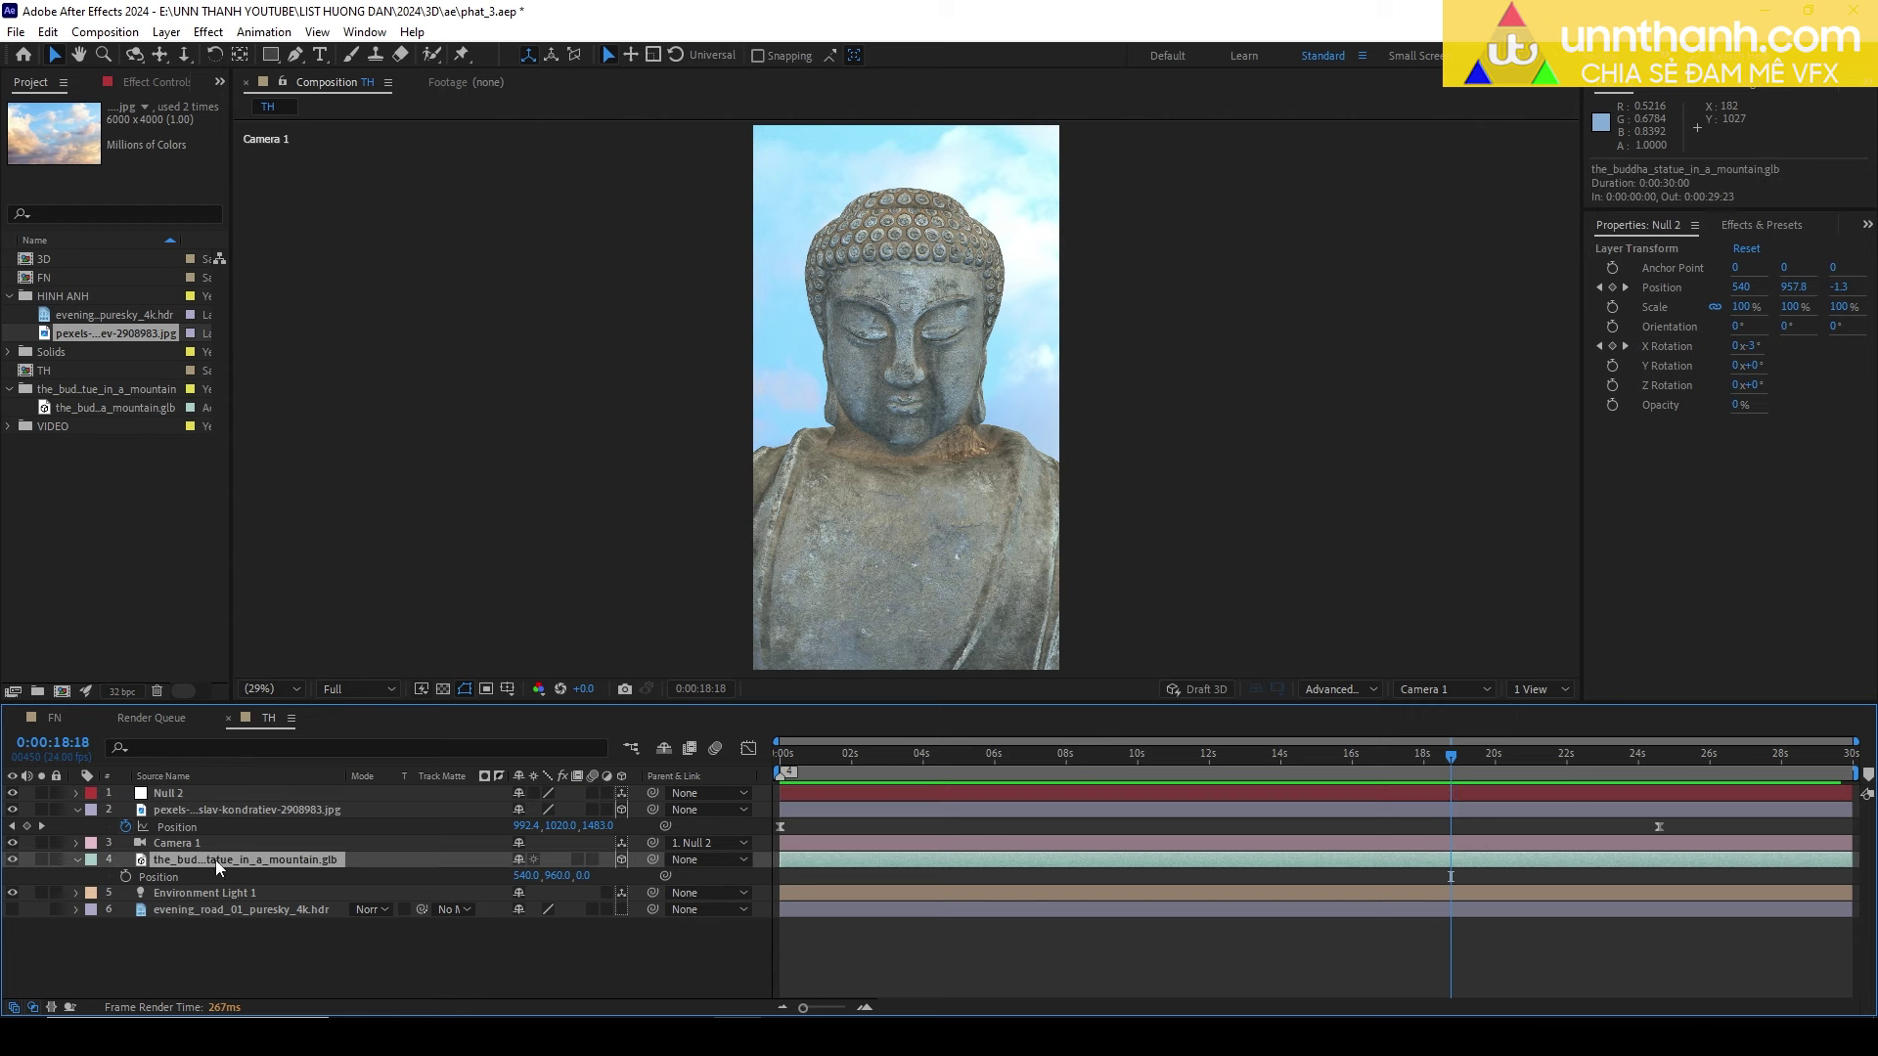
pyautogui.click(1868, 224)
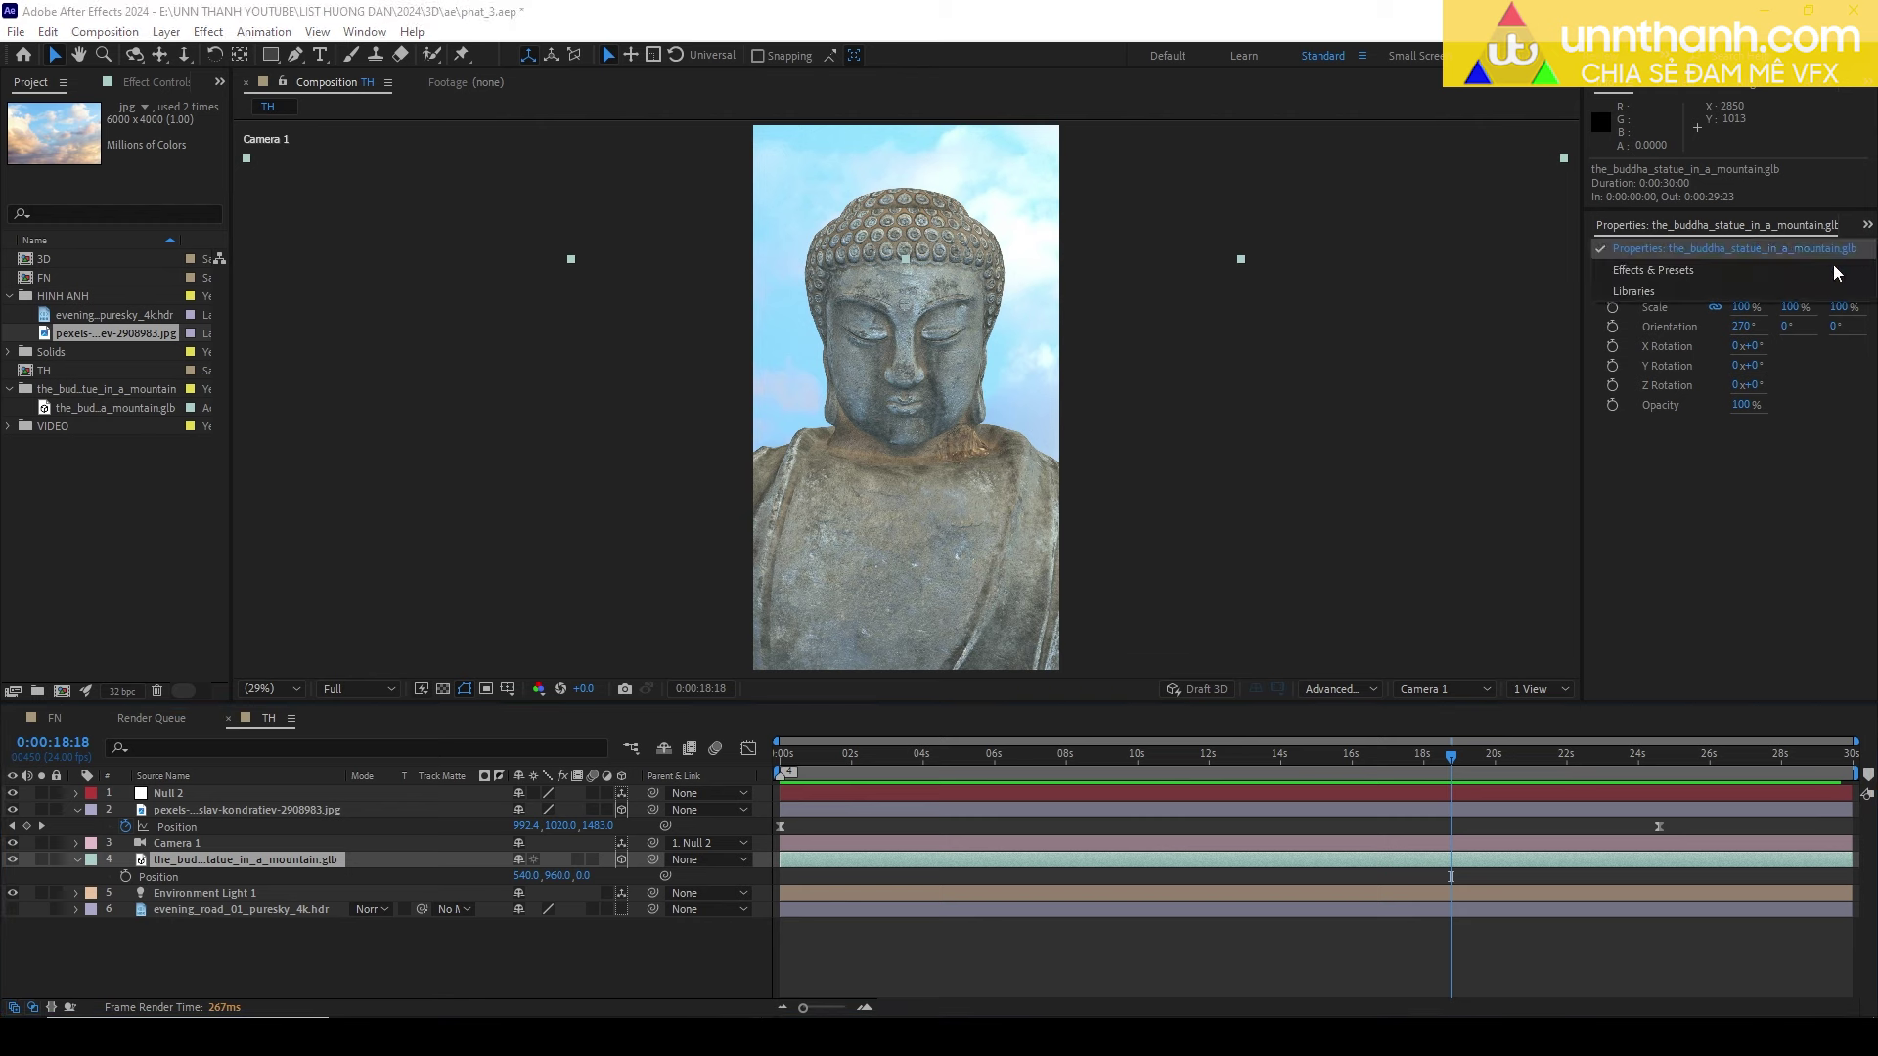
pyautogui.click(1651, 280)
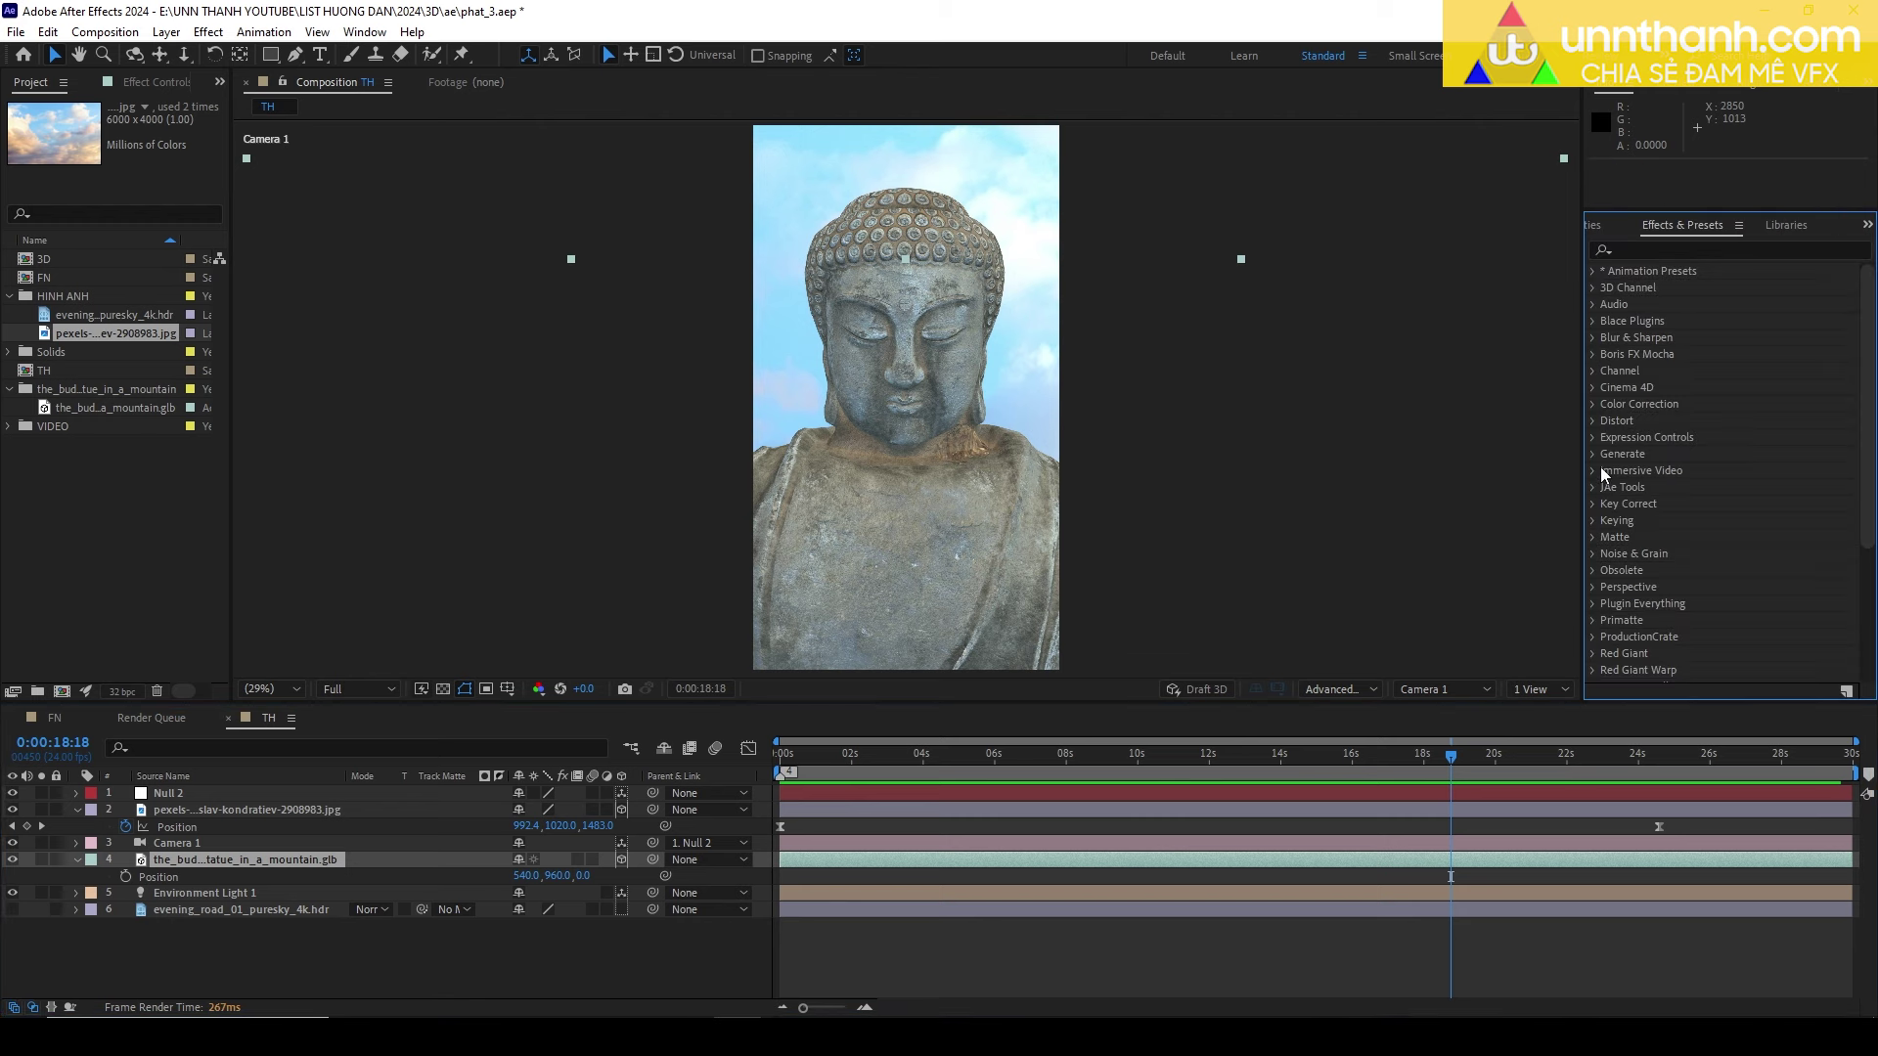
pyautogui.click(1593, 406)
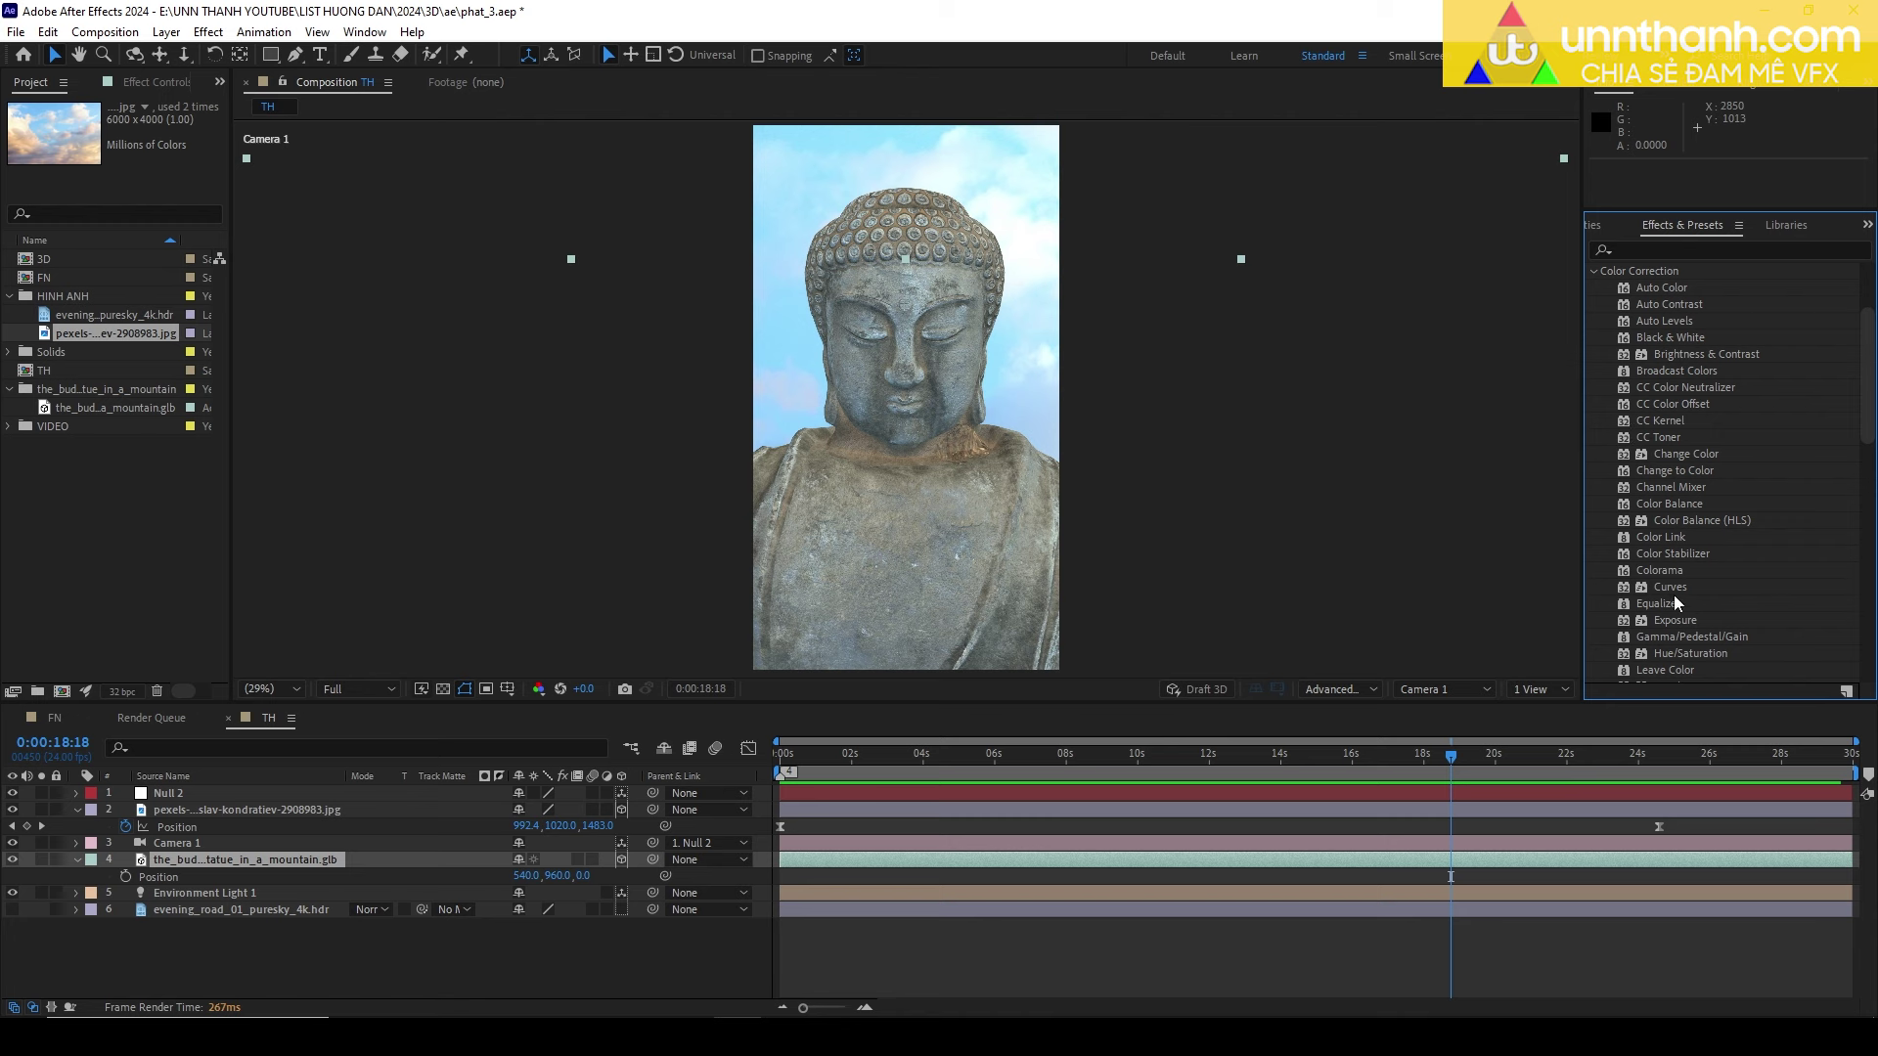
# Attempt to drop Curves on the 3D statue, cancel it, and select all six layers.
pyautogui.moveTo(1670, 590); pyautogui.dragTo(186, 859)
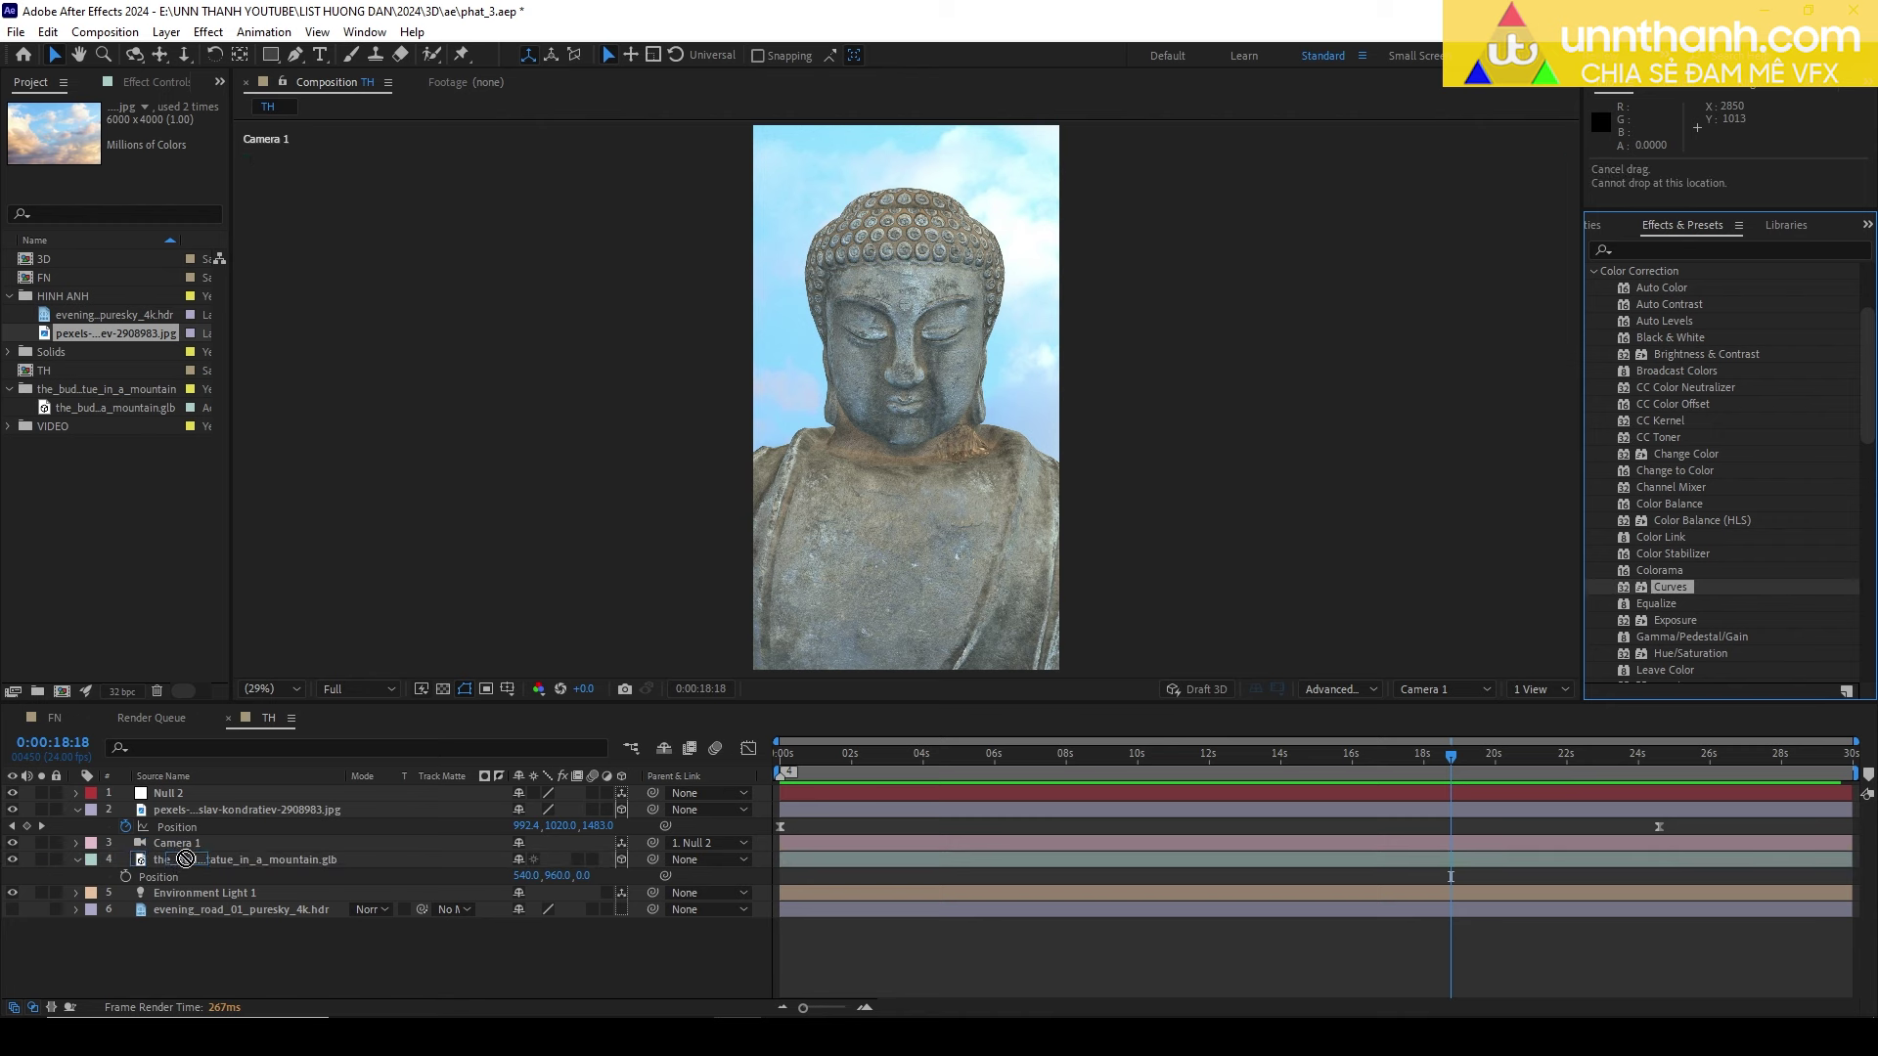
pyautogui.moveTo(186, 864); pyautogui.dragTo(1676, 575)
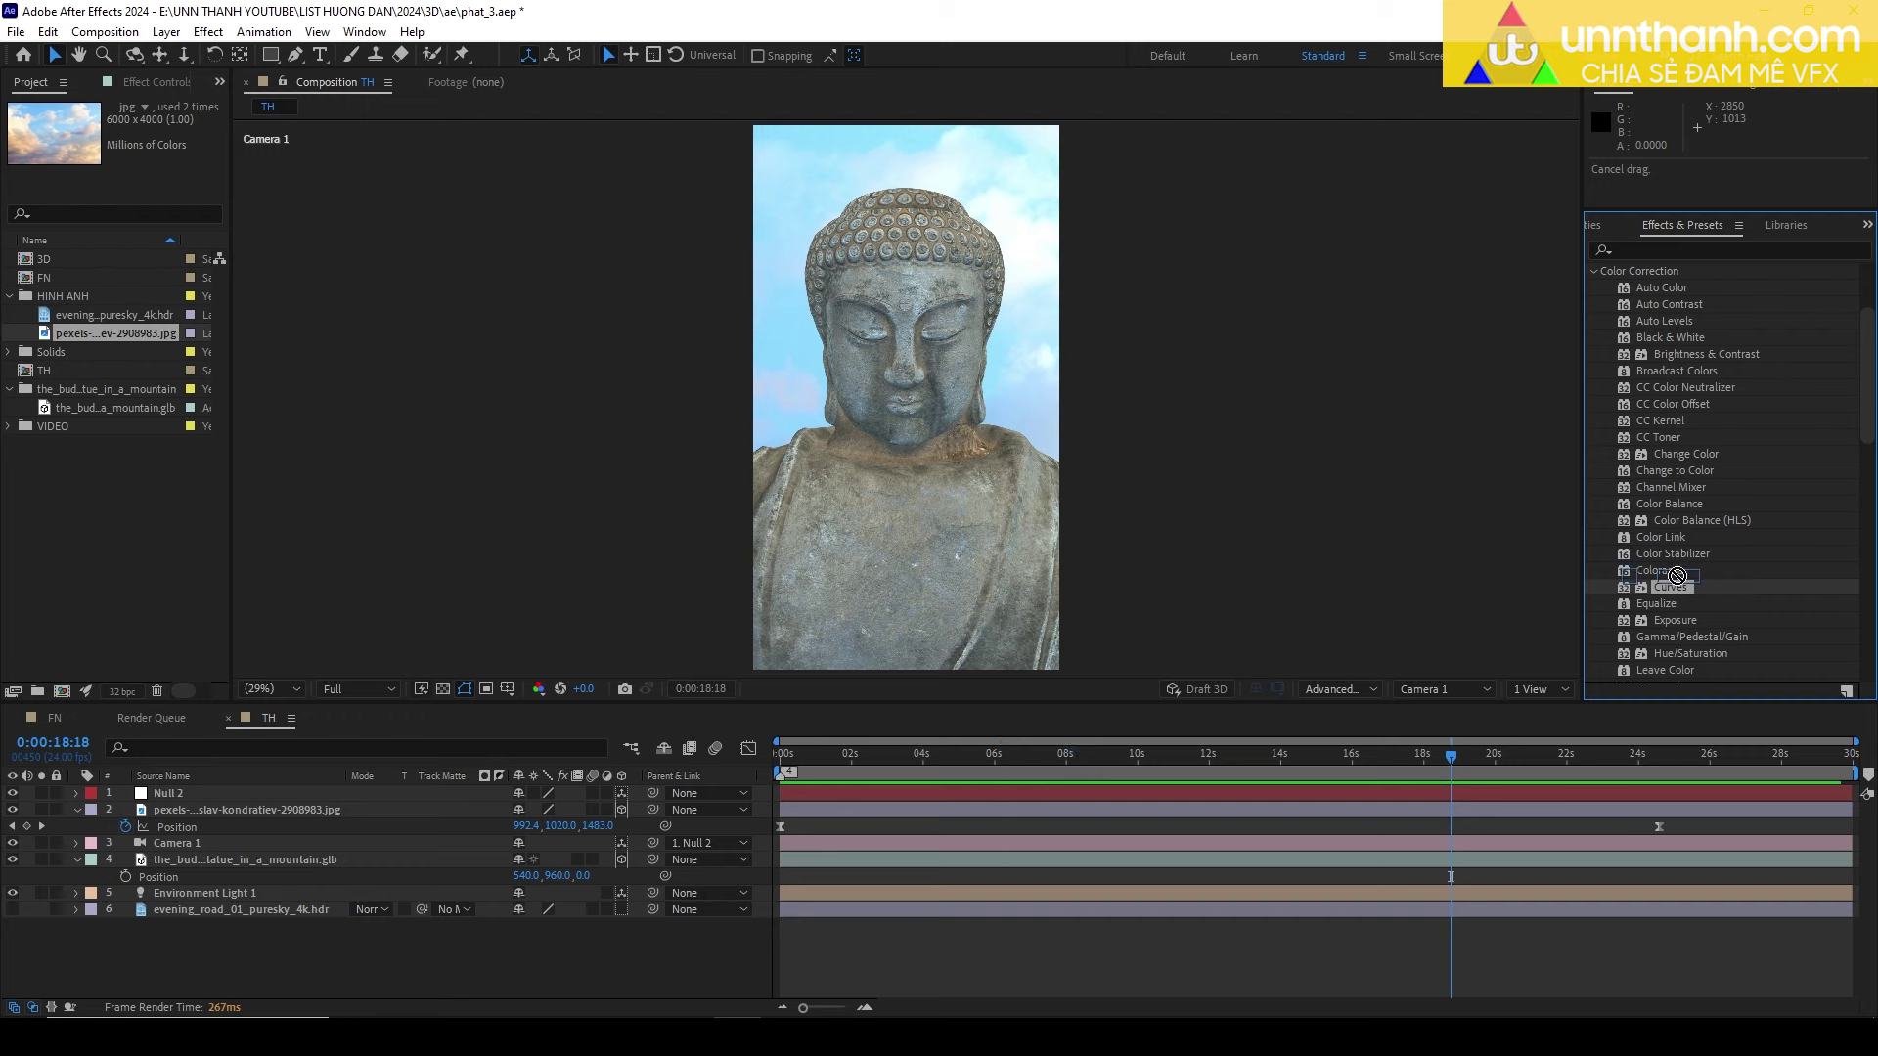
pyautogui.moveTo(205, 964); pyautogui.dragTo(181, 789)
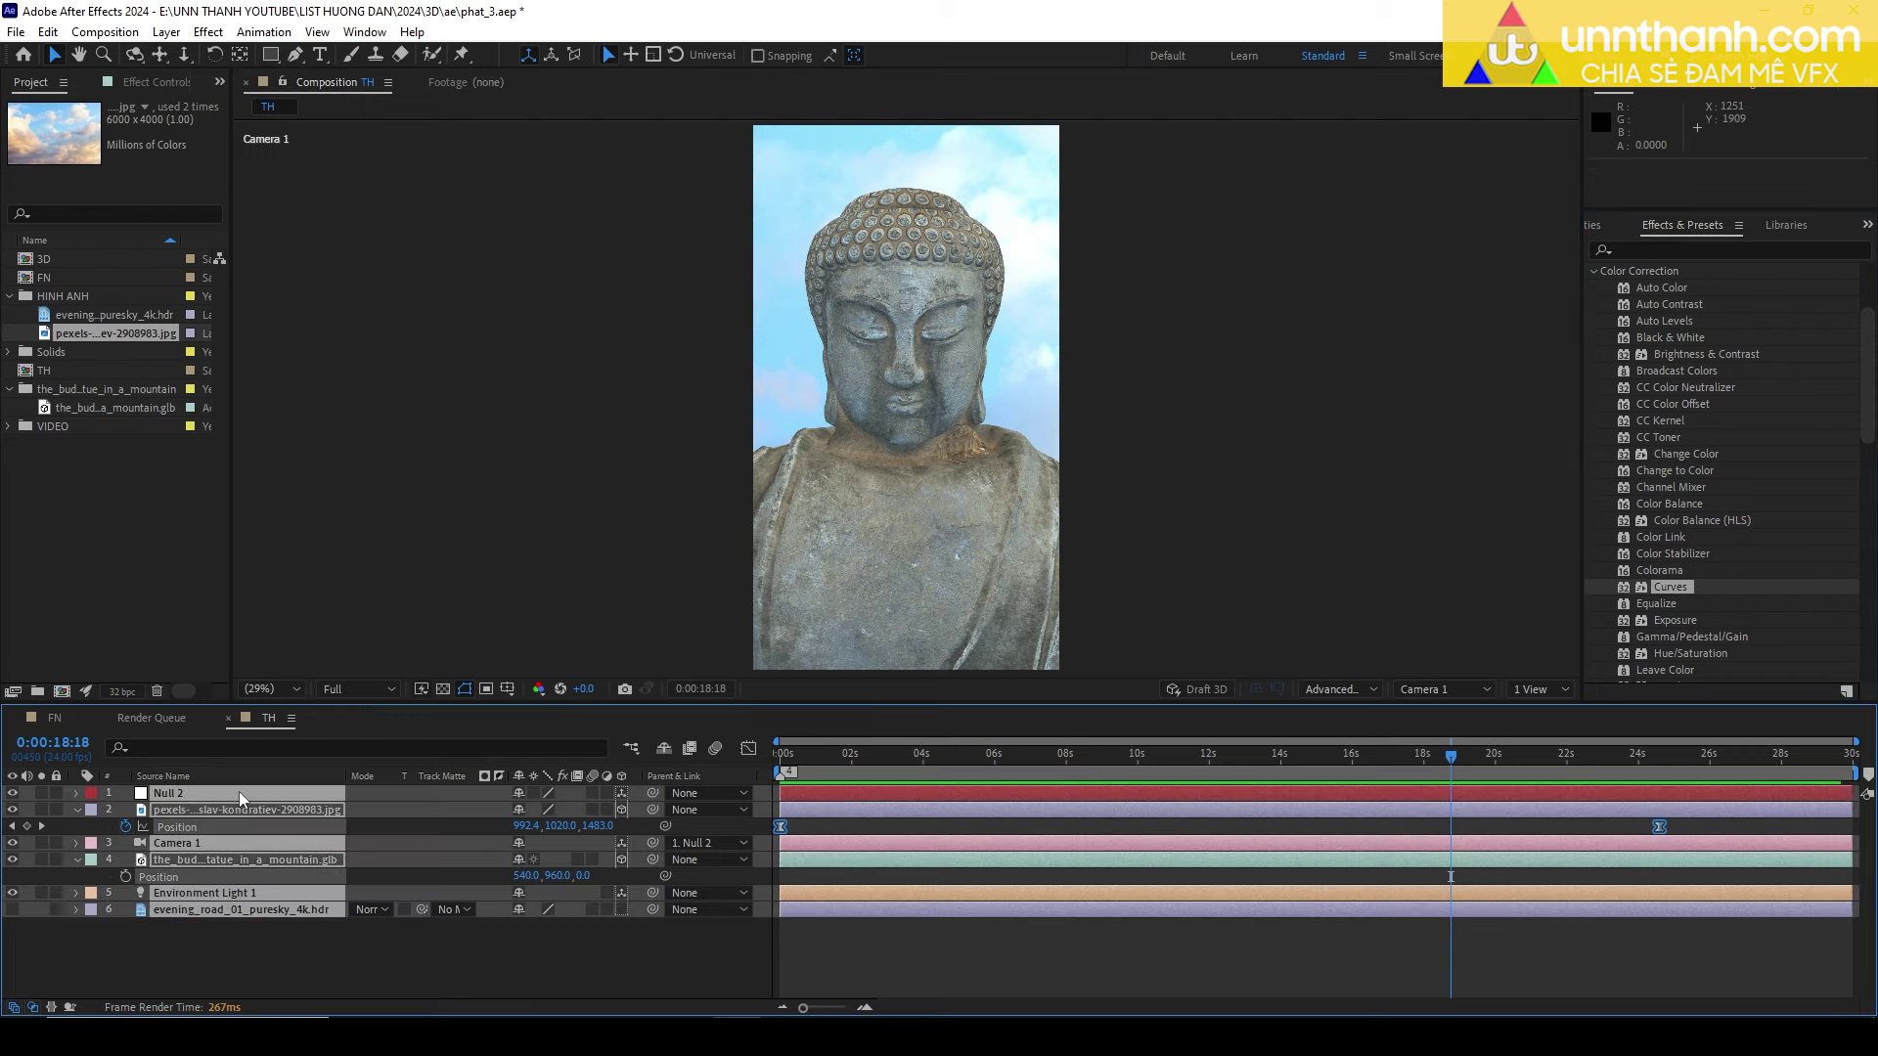
# Pre-compose all the selected layers into a new composition named 01.
pyautogui.click(166, 31)
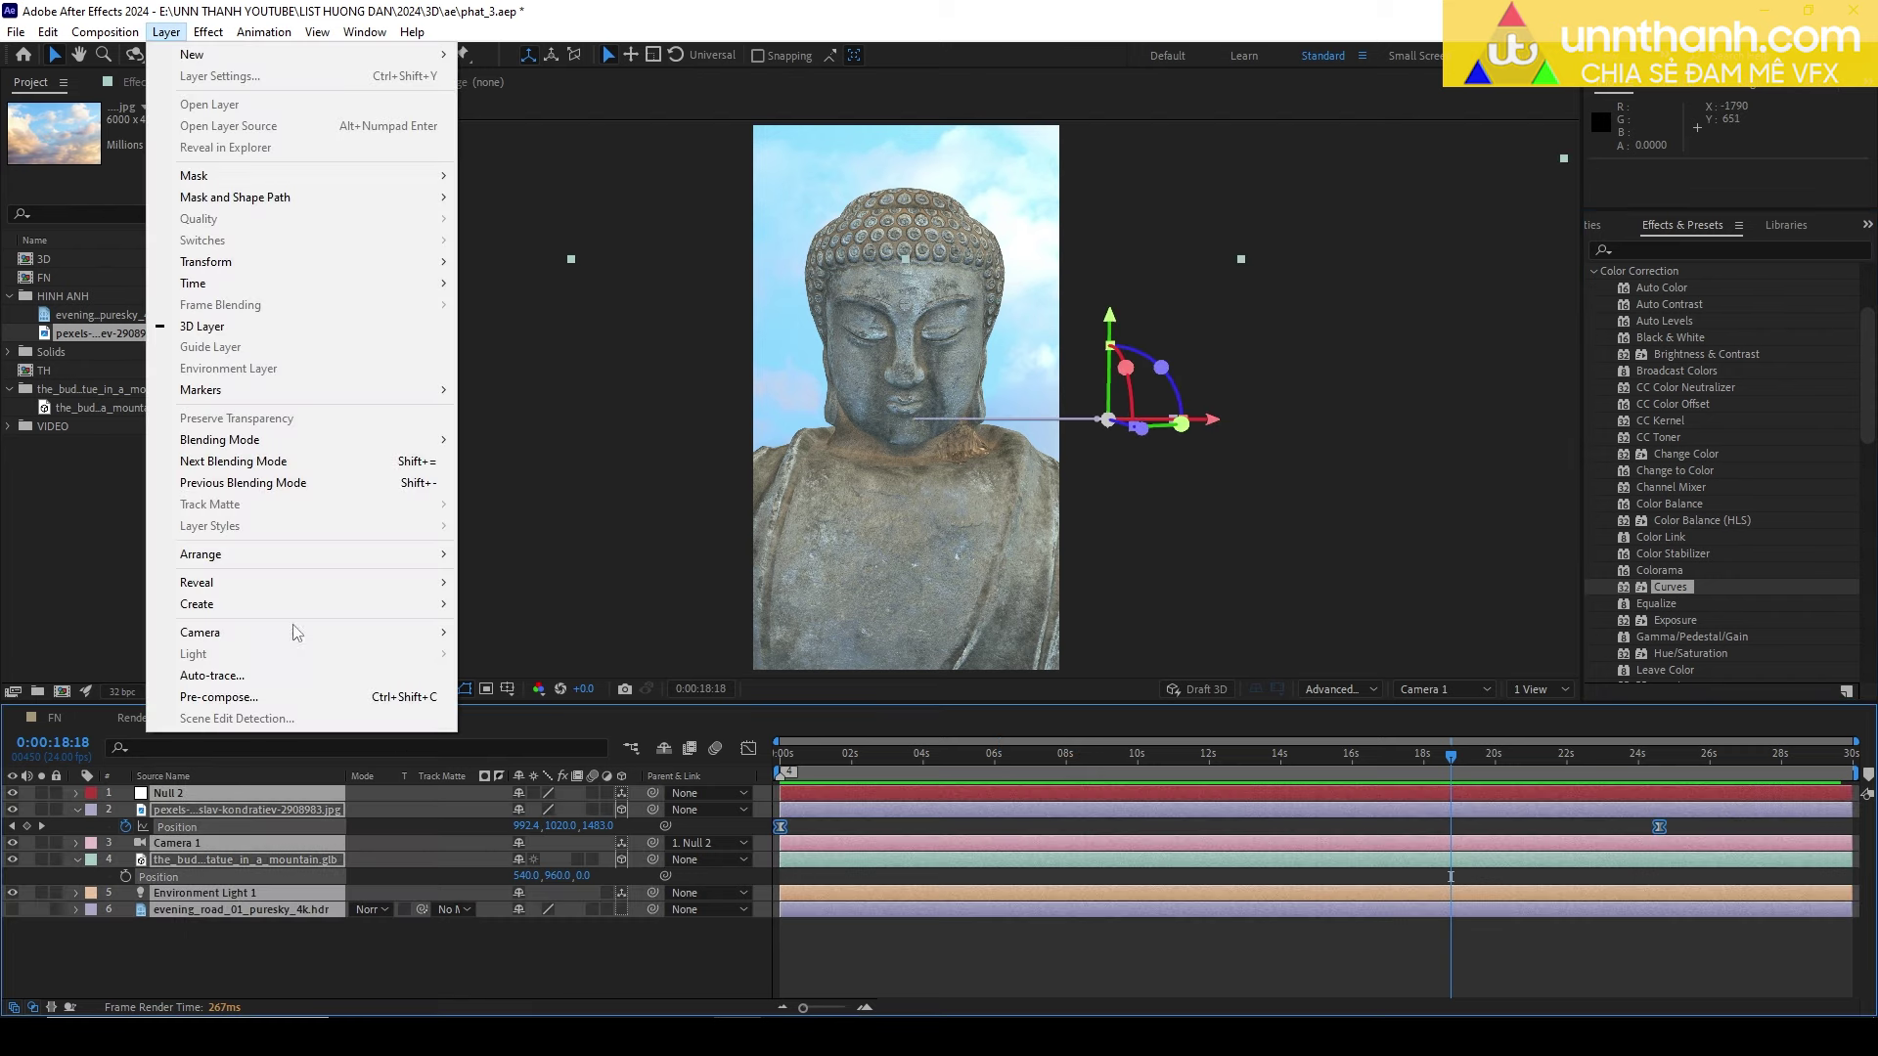
pyautogui.click(201, 687)
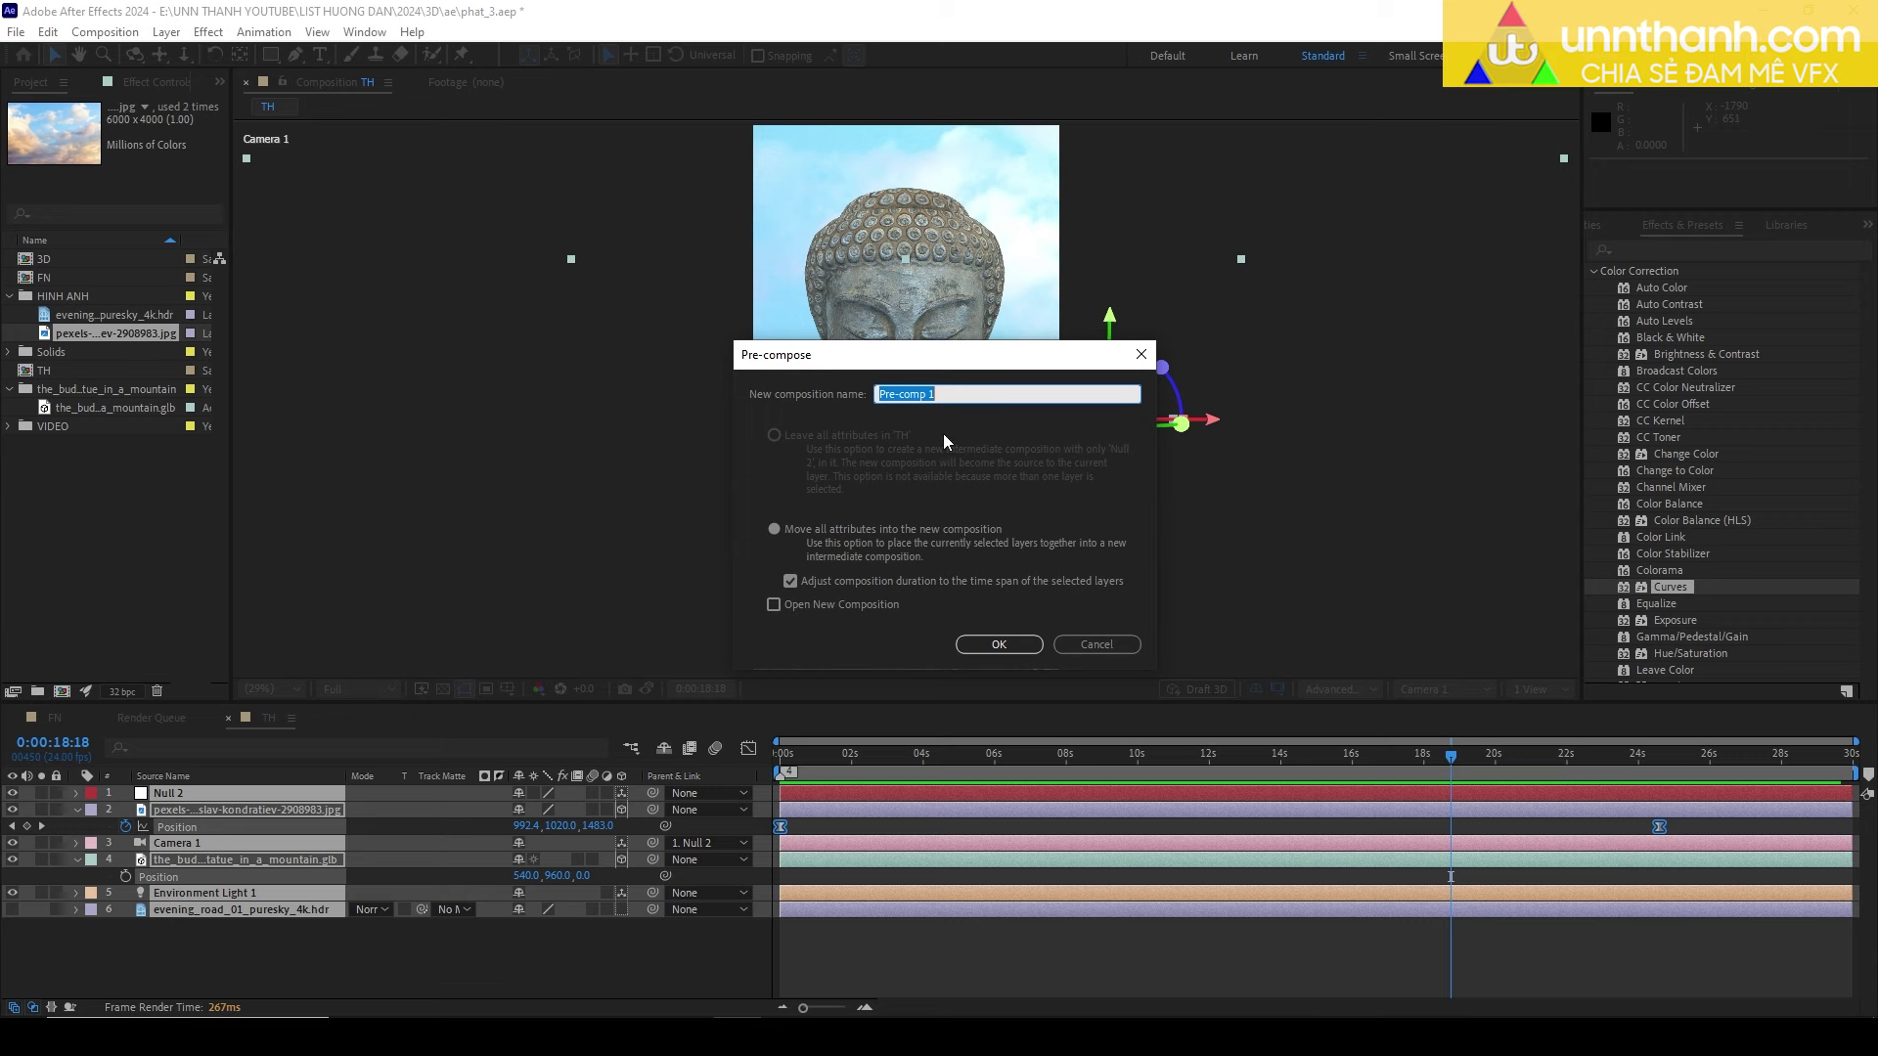
pyautogui.write('01')
pyautogui.press('Return')
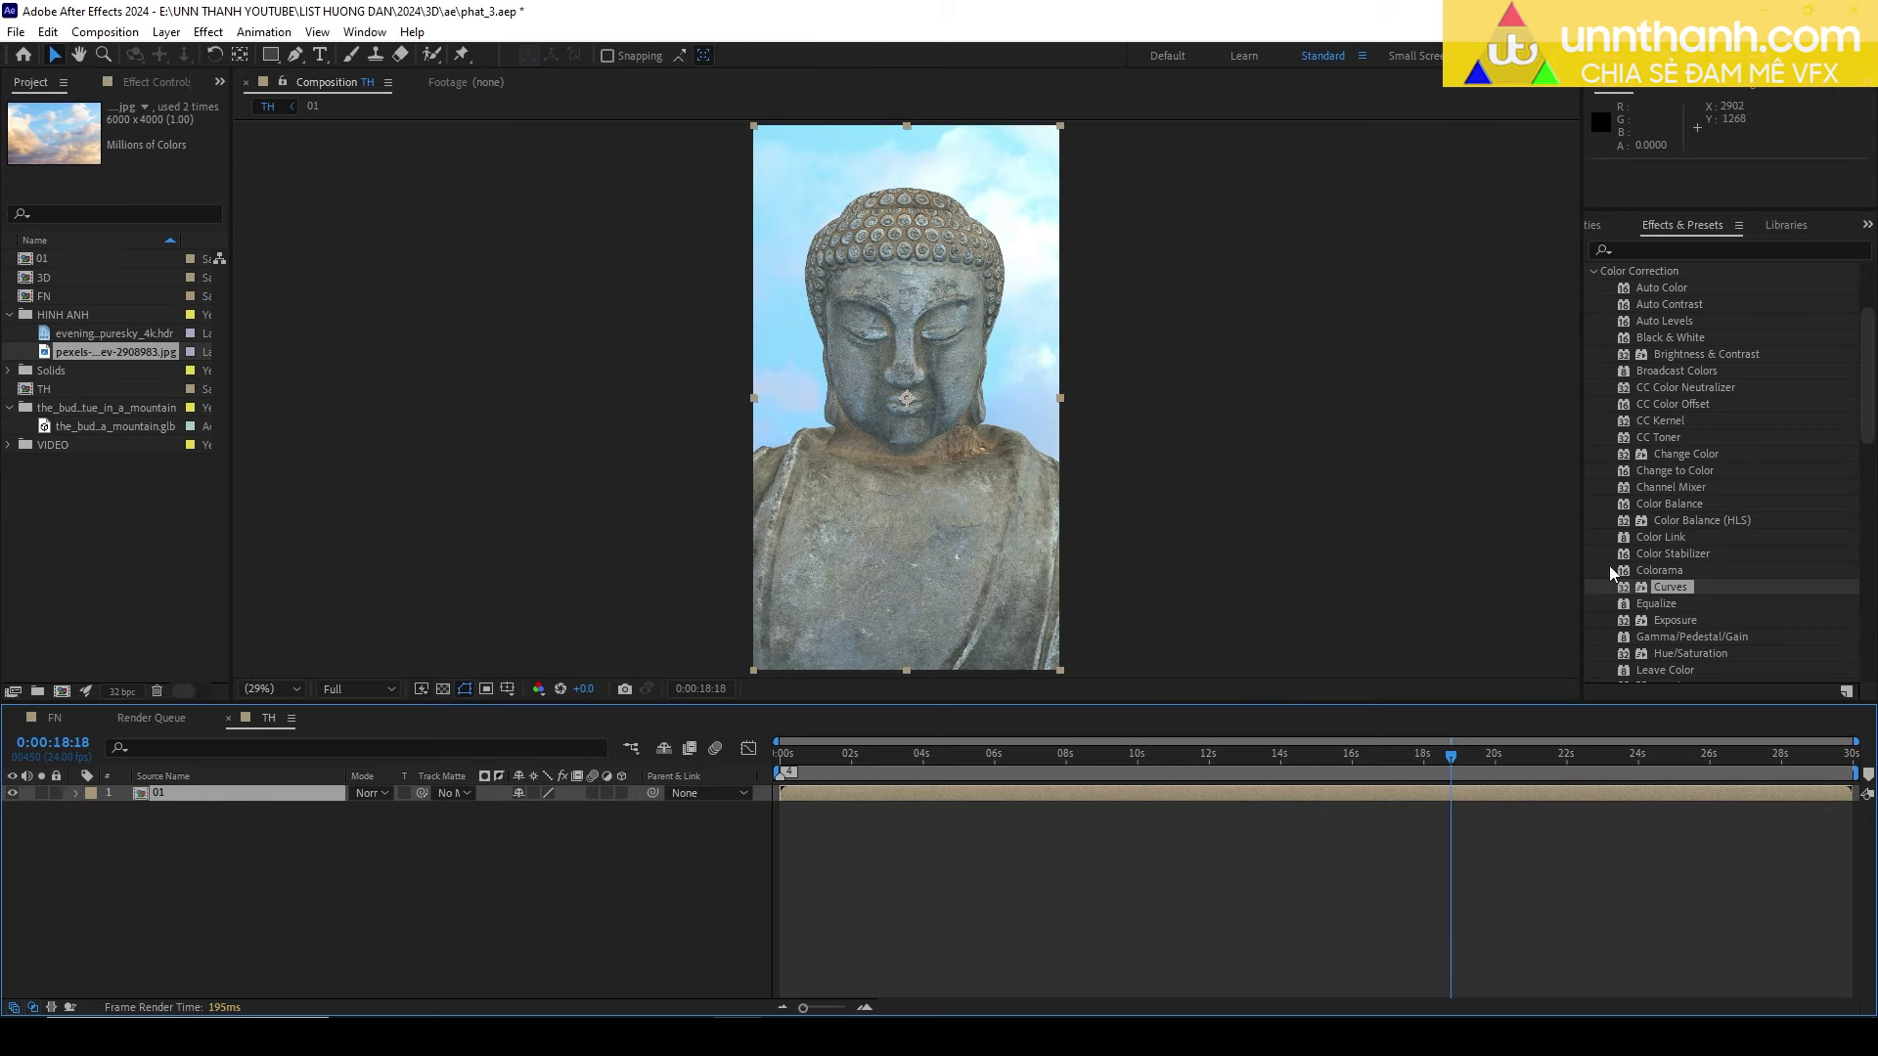
# Apply Curves to 01 with an S-curve that deepens shadows and lifts highlights, comparing on/off.
pyautogui.doubleClick(1653, 585)
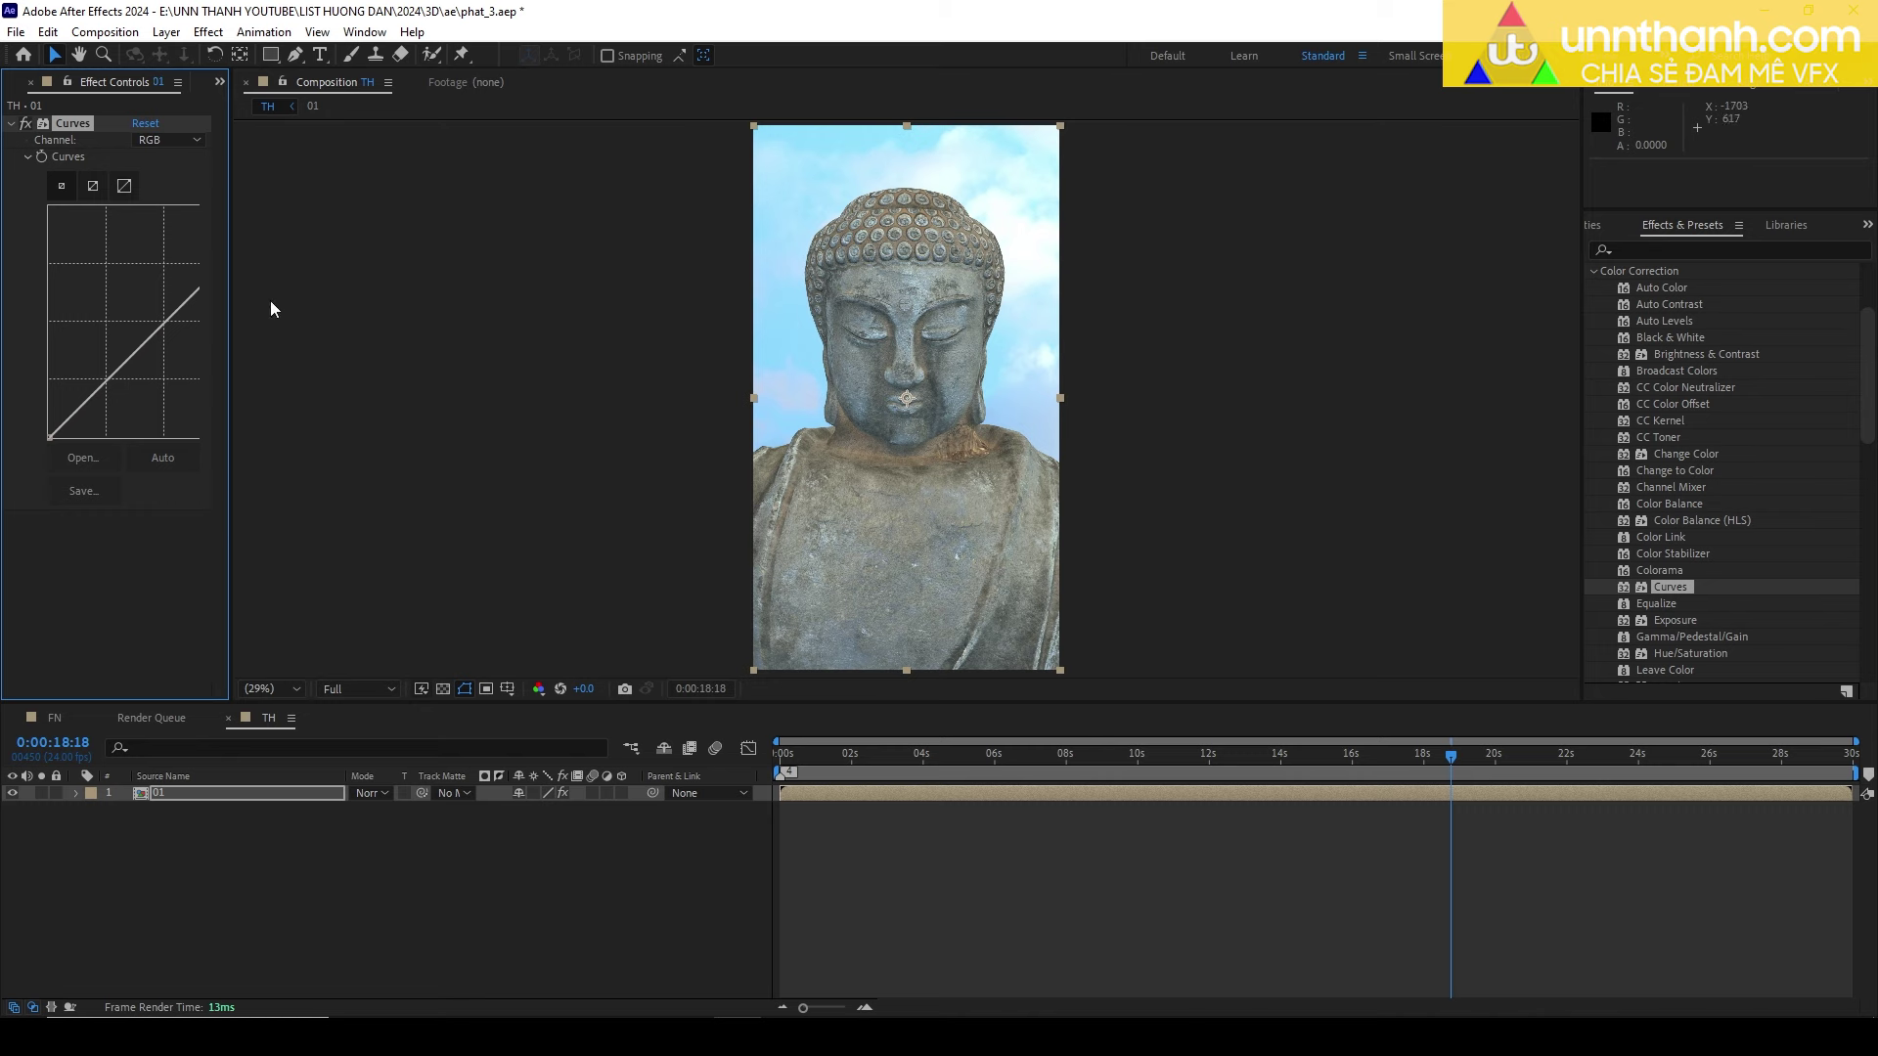
pyautogui.moveTo(231, 293); pyautogui.dragTo(446, 294)
pyautogui.moveTo(119, 367); pyautogui.dragTo(121, 385)
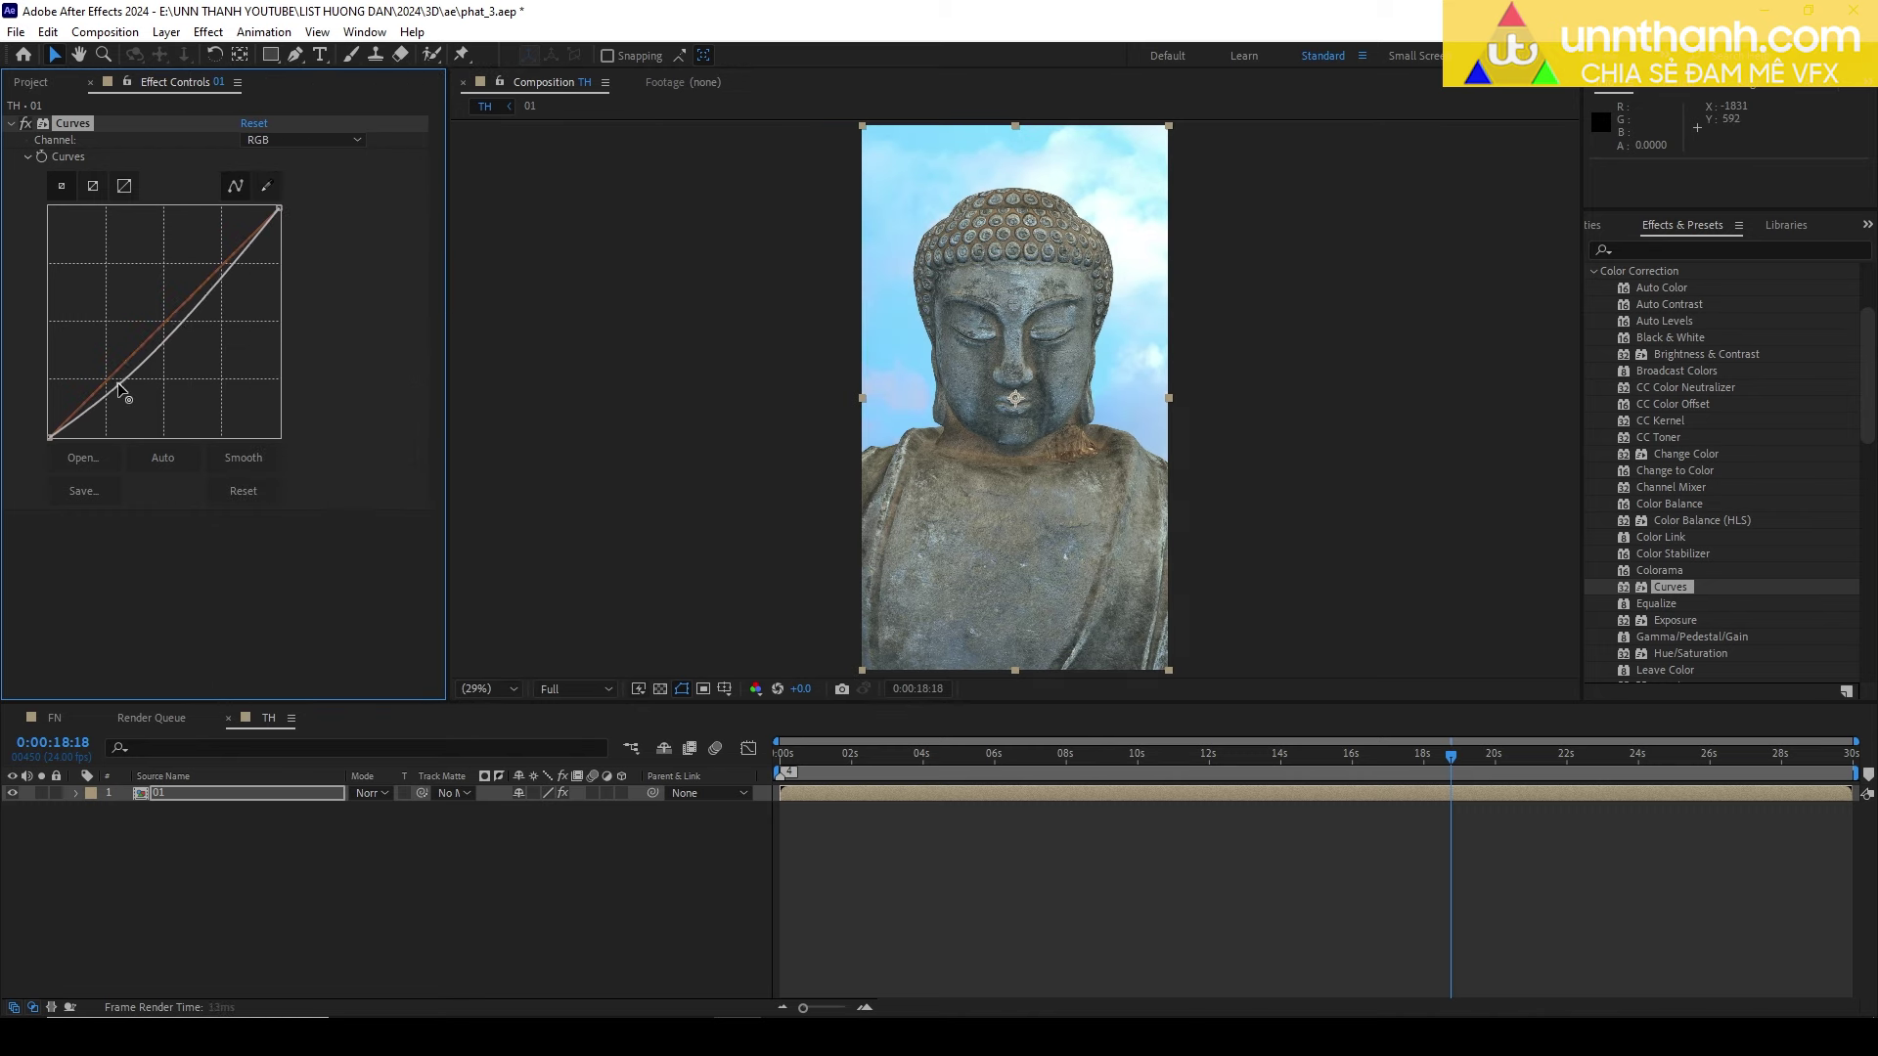
pyautogui.moveTo(231, 276); pyautogui.dragTo(217, 251)
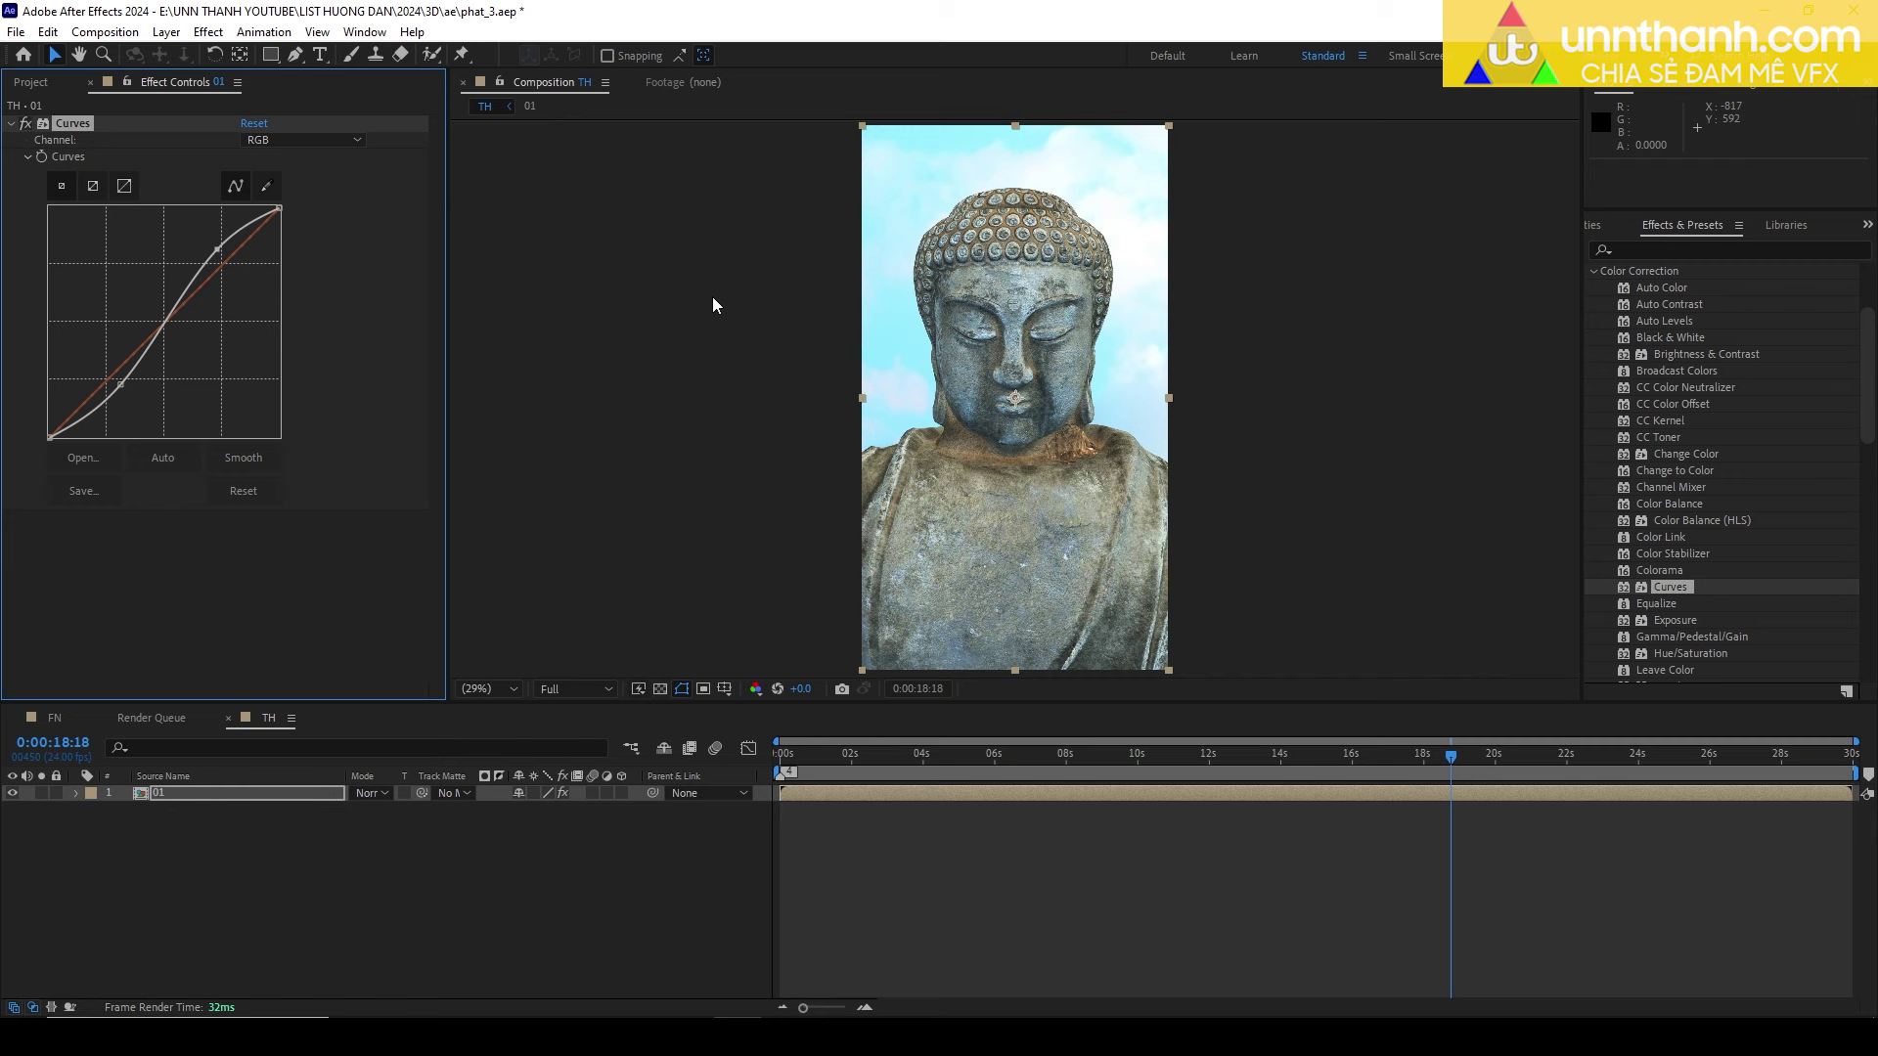
pyautogui.click(26, 123)
pyautogui.click(26, 123)
# Search 'look', apply Magic Bullet Looks to the 01 layer, and open the Looks editor.
pyautogui.click(1660, 251)
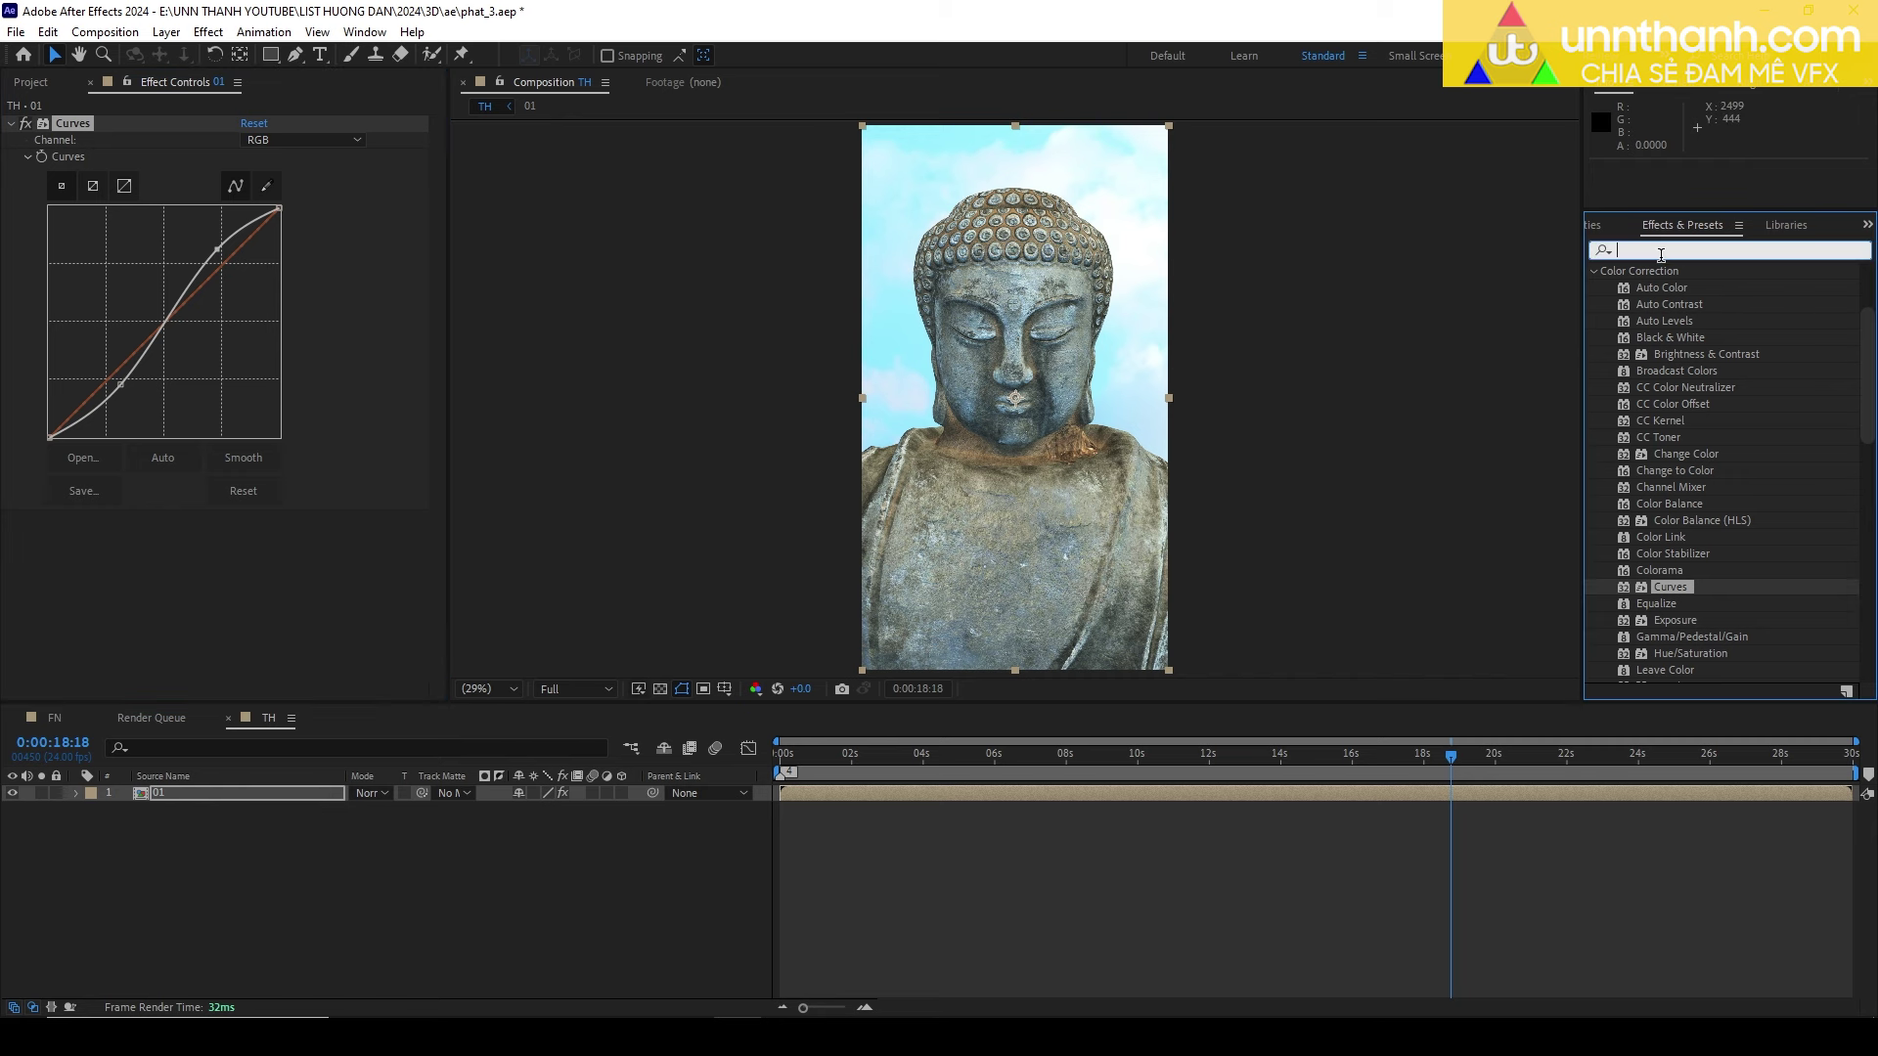
pyautogui.write('lo')
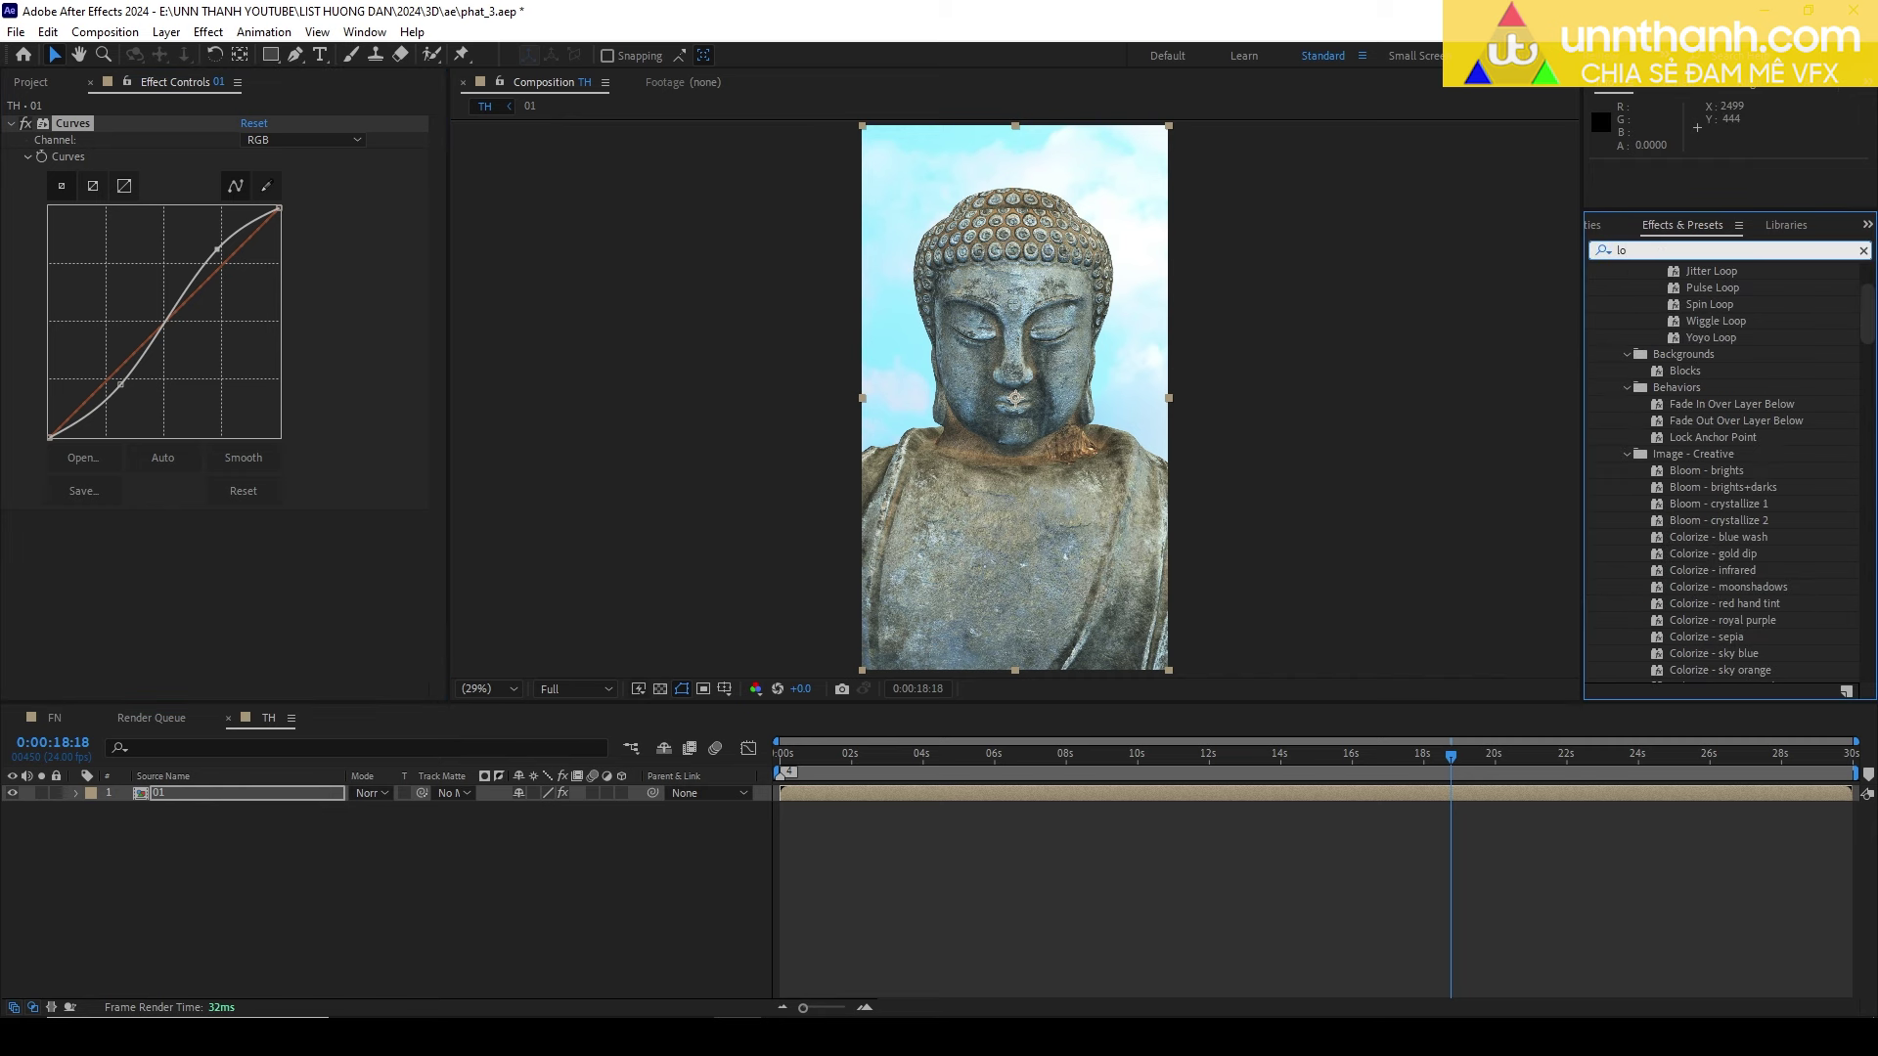
pyautogui.write('ok')
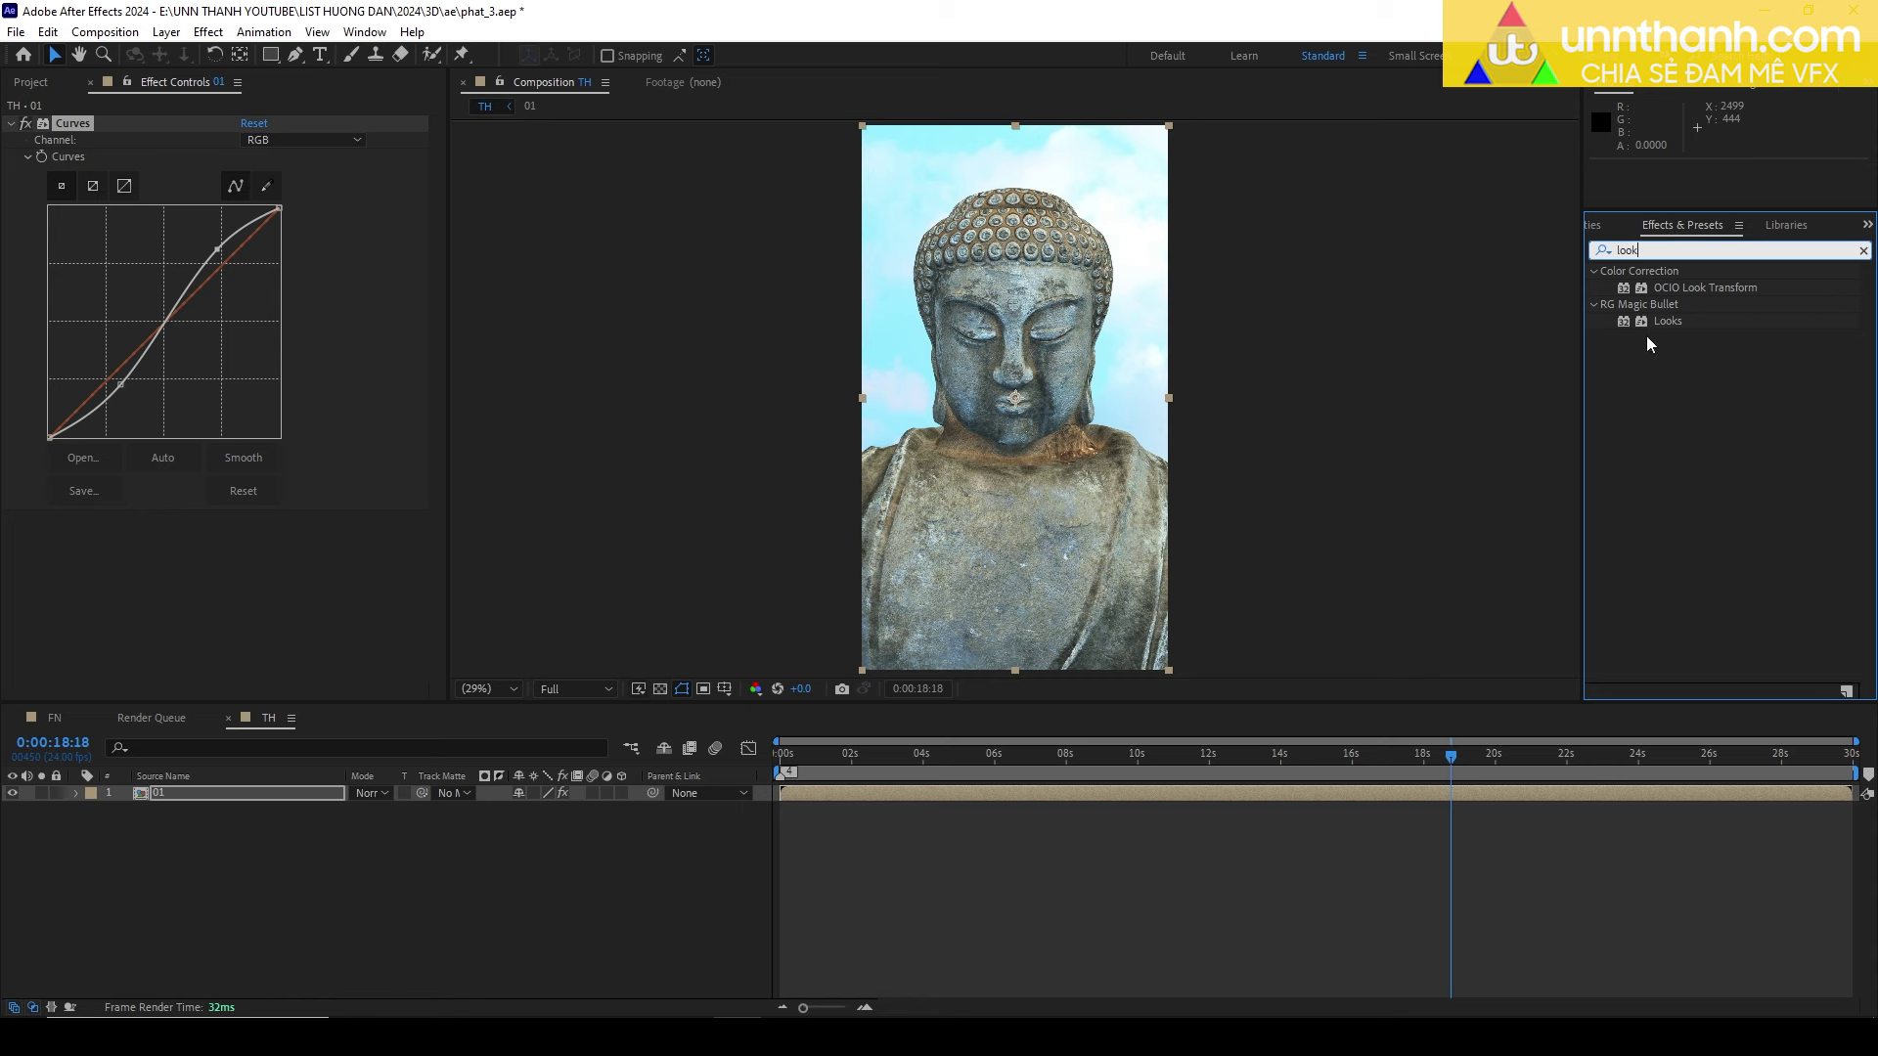
pyautogui.moveTo(1668, 321); pyautogui.dragTo(344, 464)
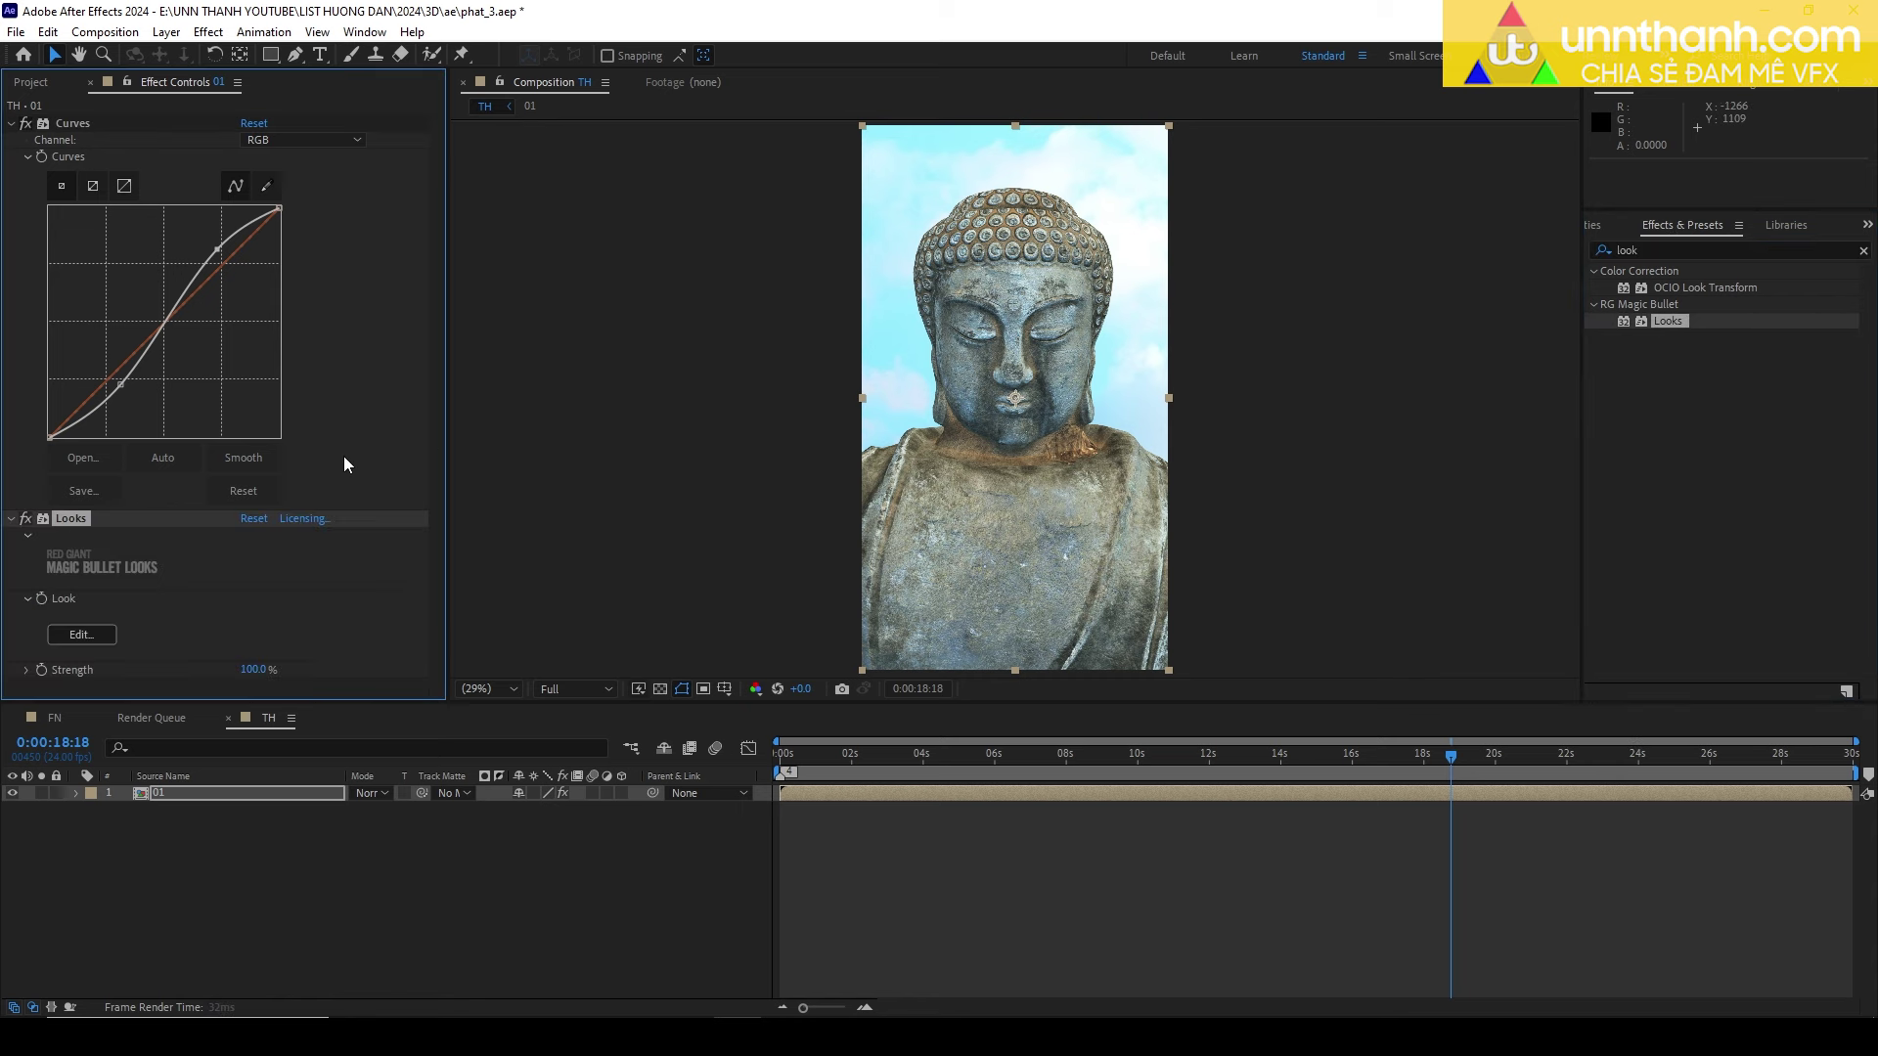
pyautogui.click(88, 637)
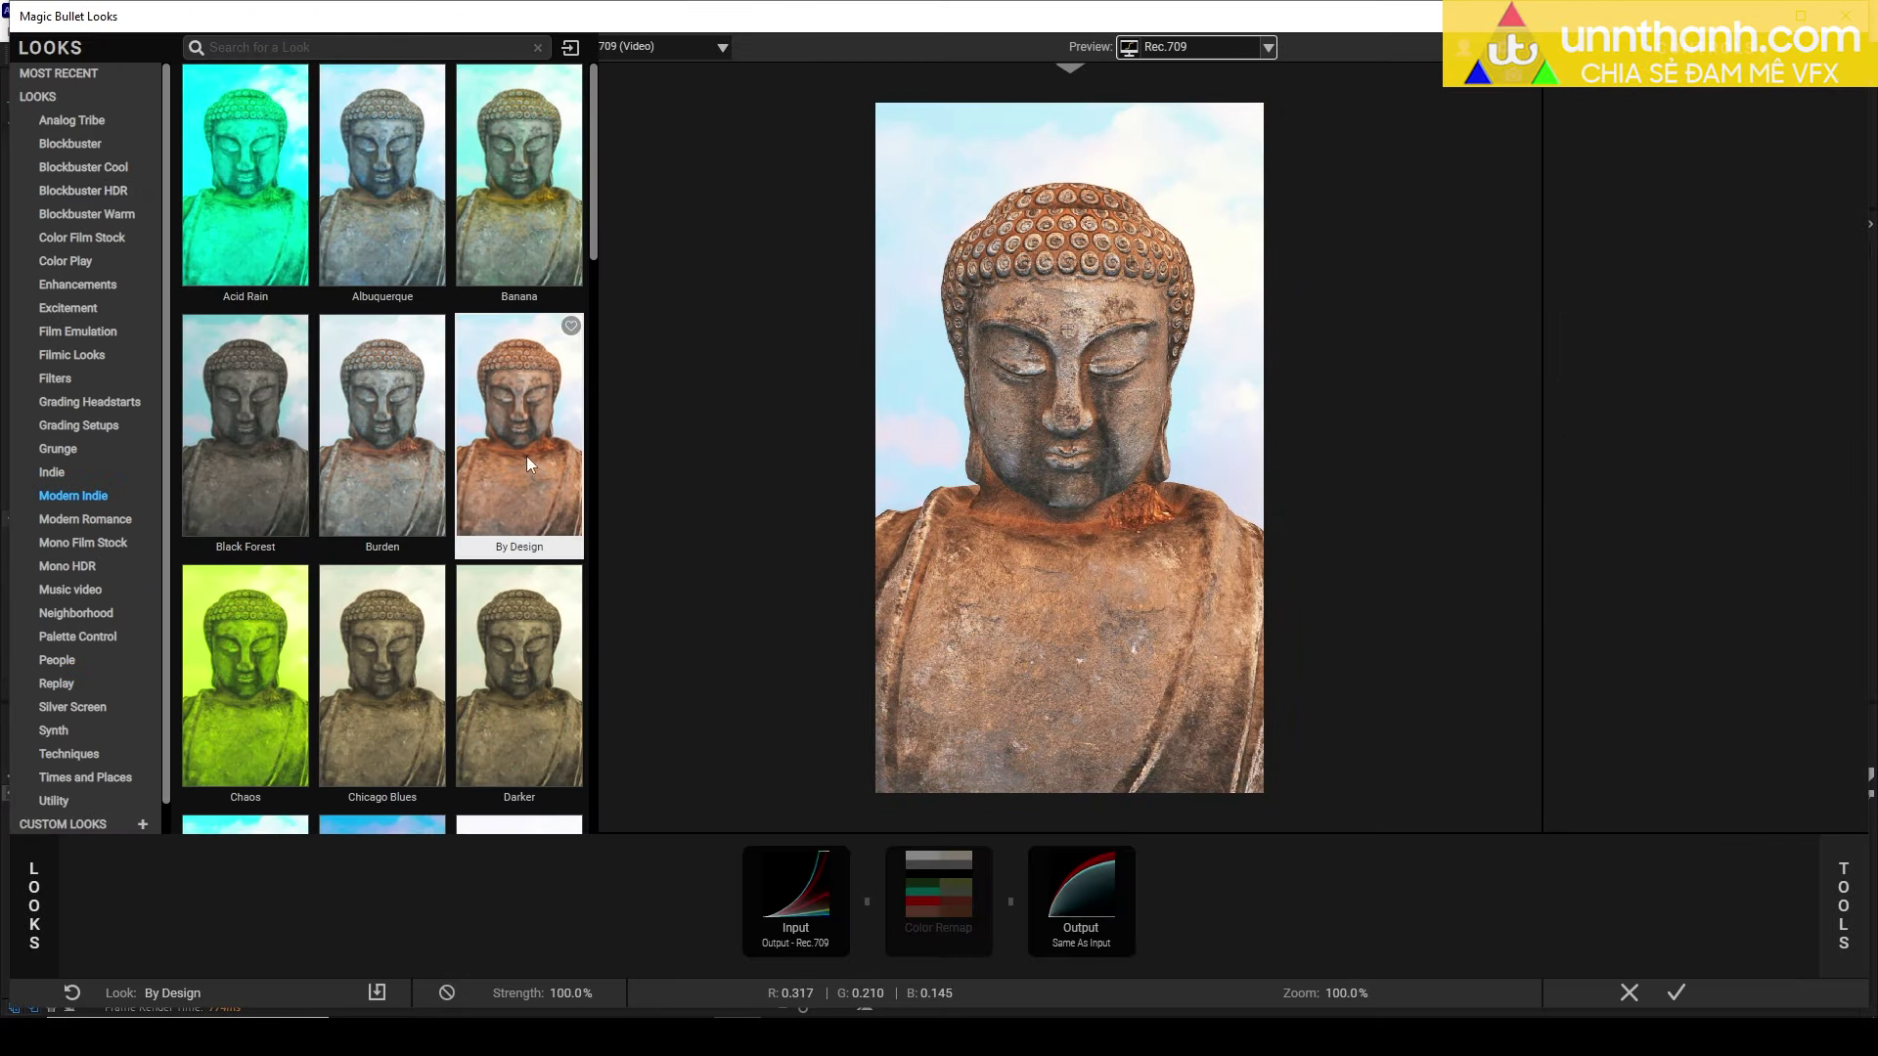
# Audition several look presets on the statue, including Glam and Orange Pop.
pyautogui.scroll(-1, 528, 460)
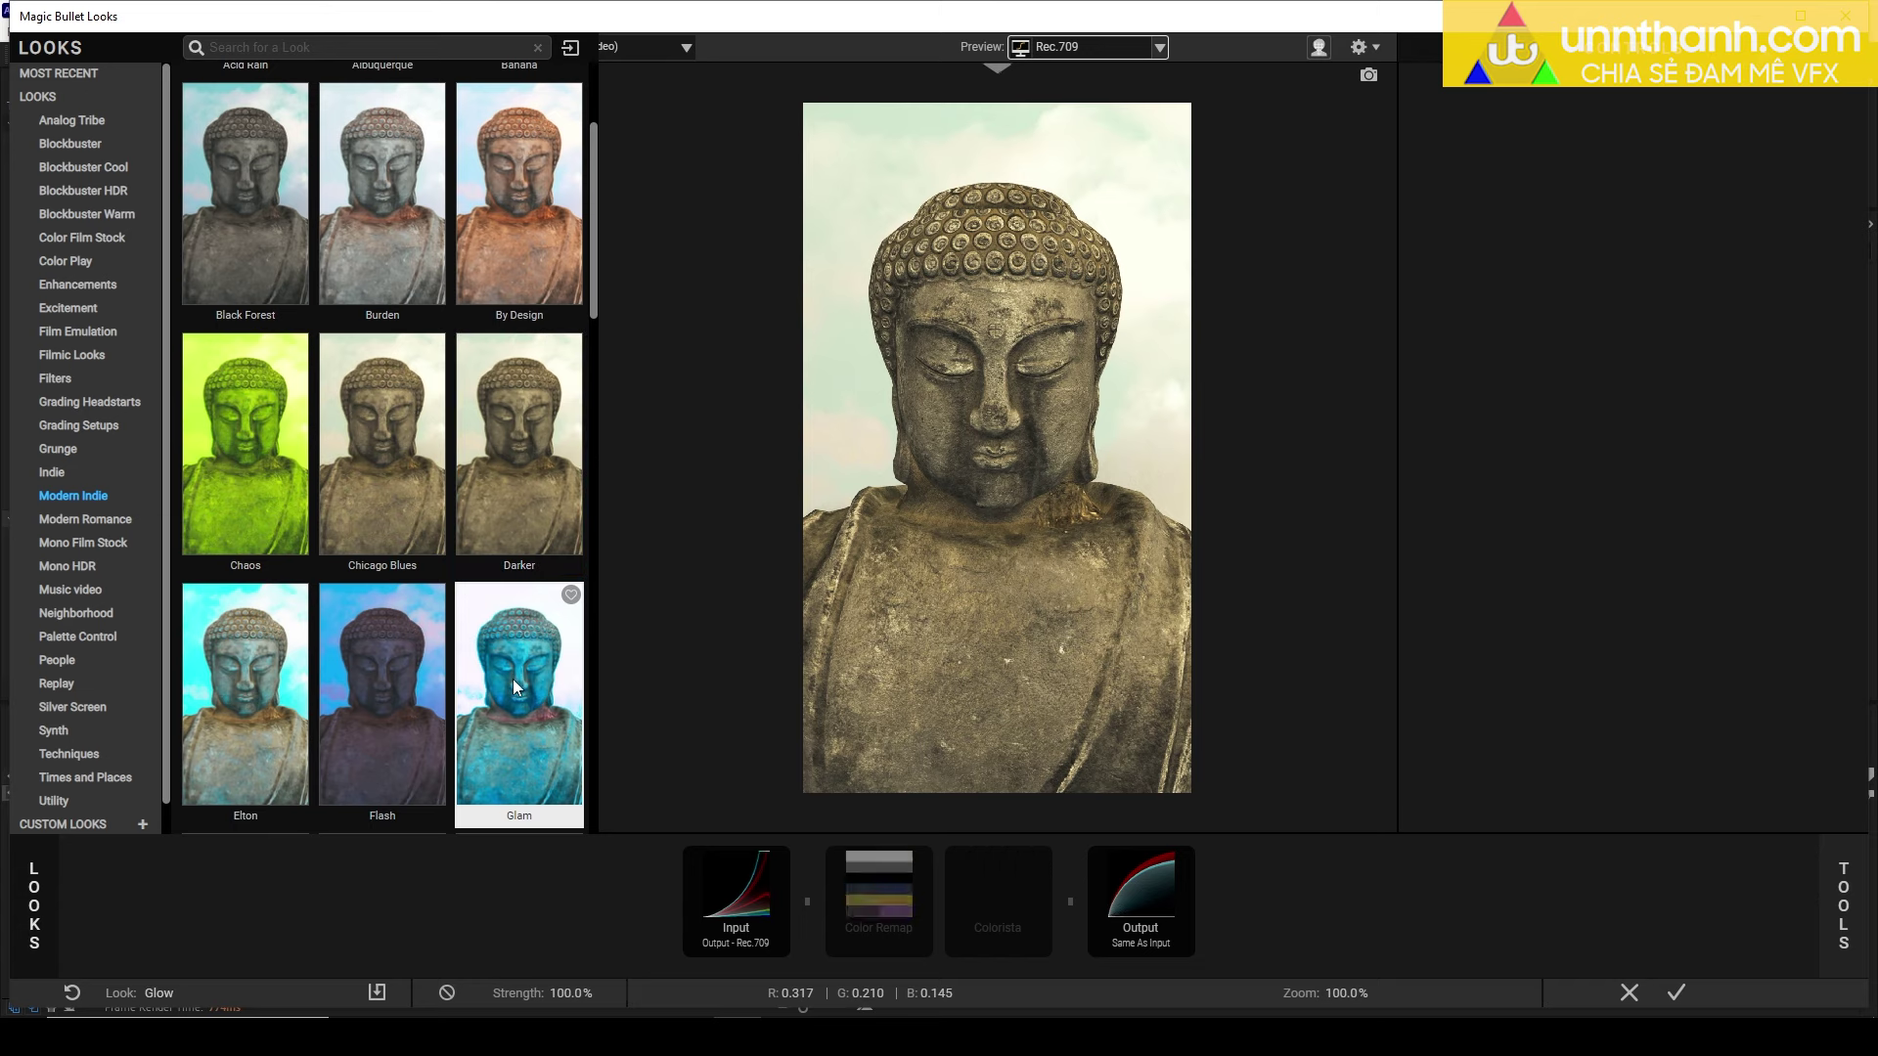
pyautogui.click(513, 679)
pyautogui.click(355, 740)
pyautogui.click(244, 450)
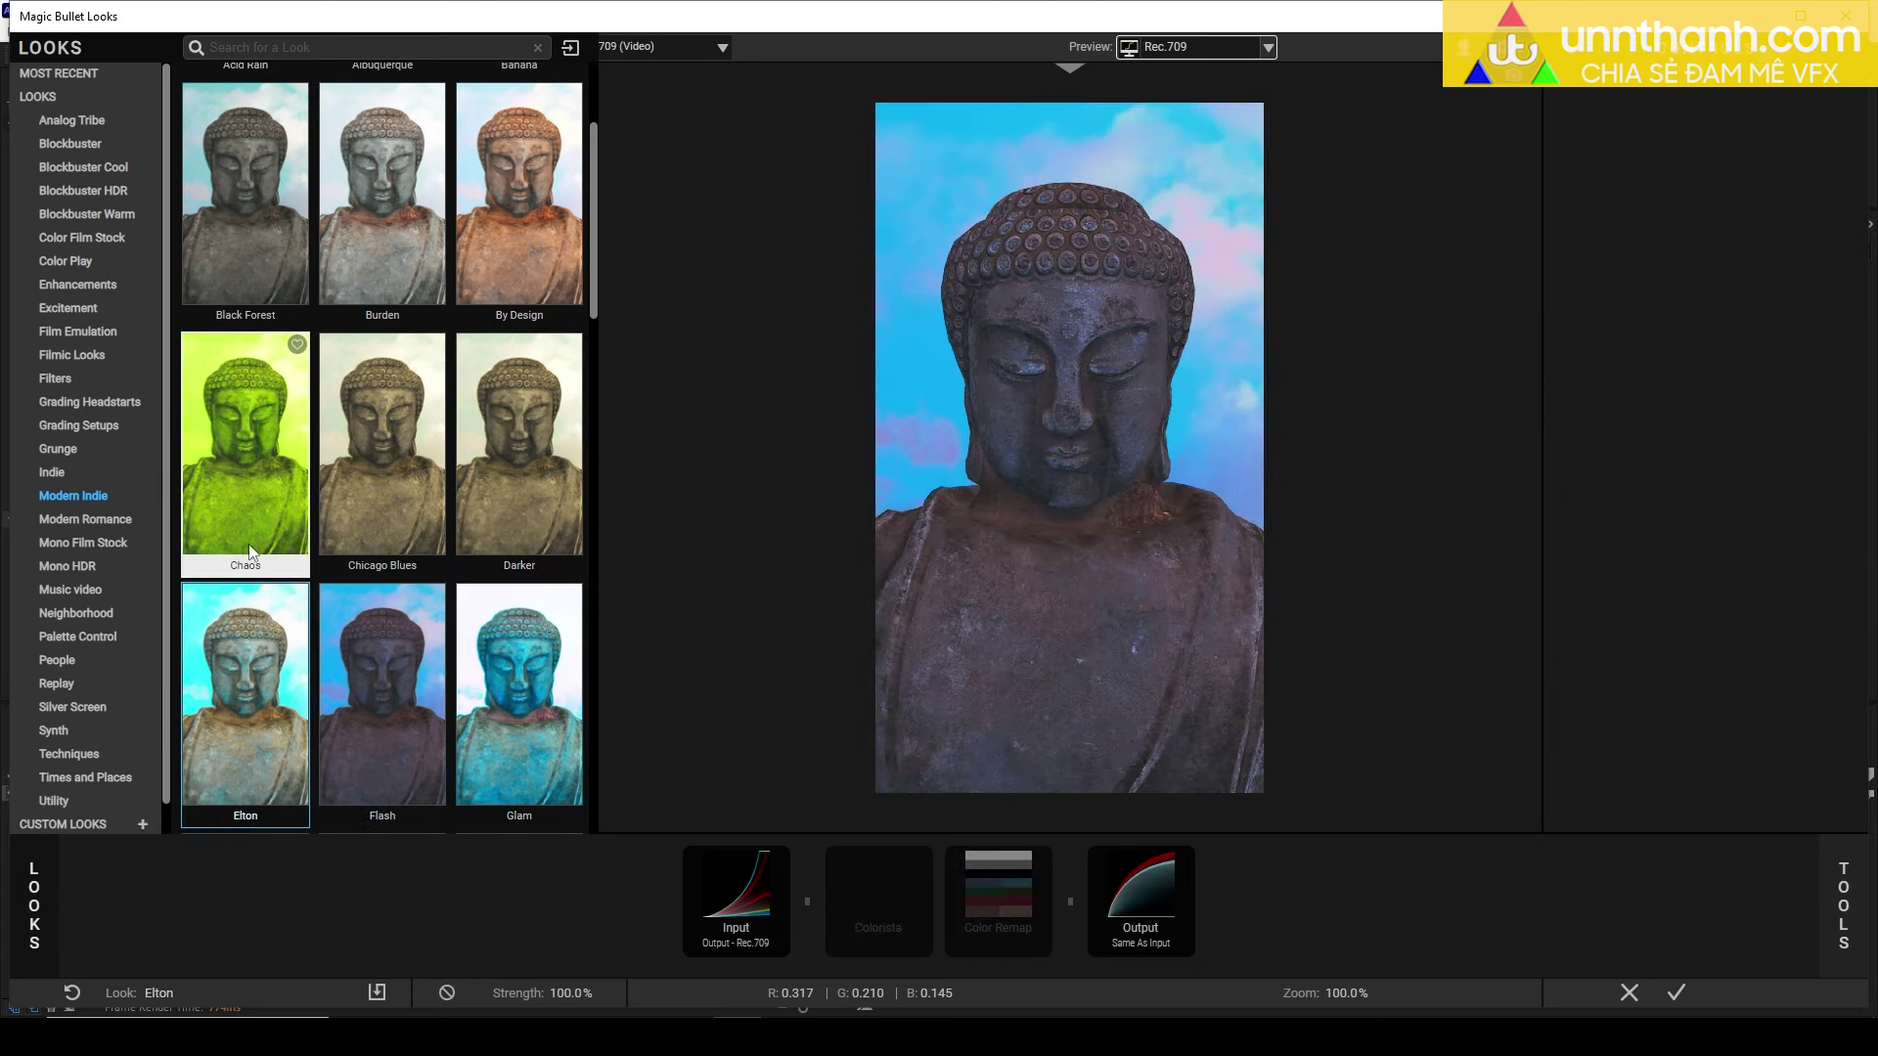
pyautogui.scroll(-1, 440, 518)
pyautogui.scroll(-2, 450, 509)
pyautogui.scroll(-3, 515, 466)
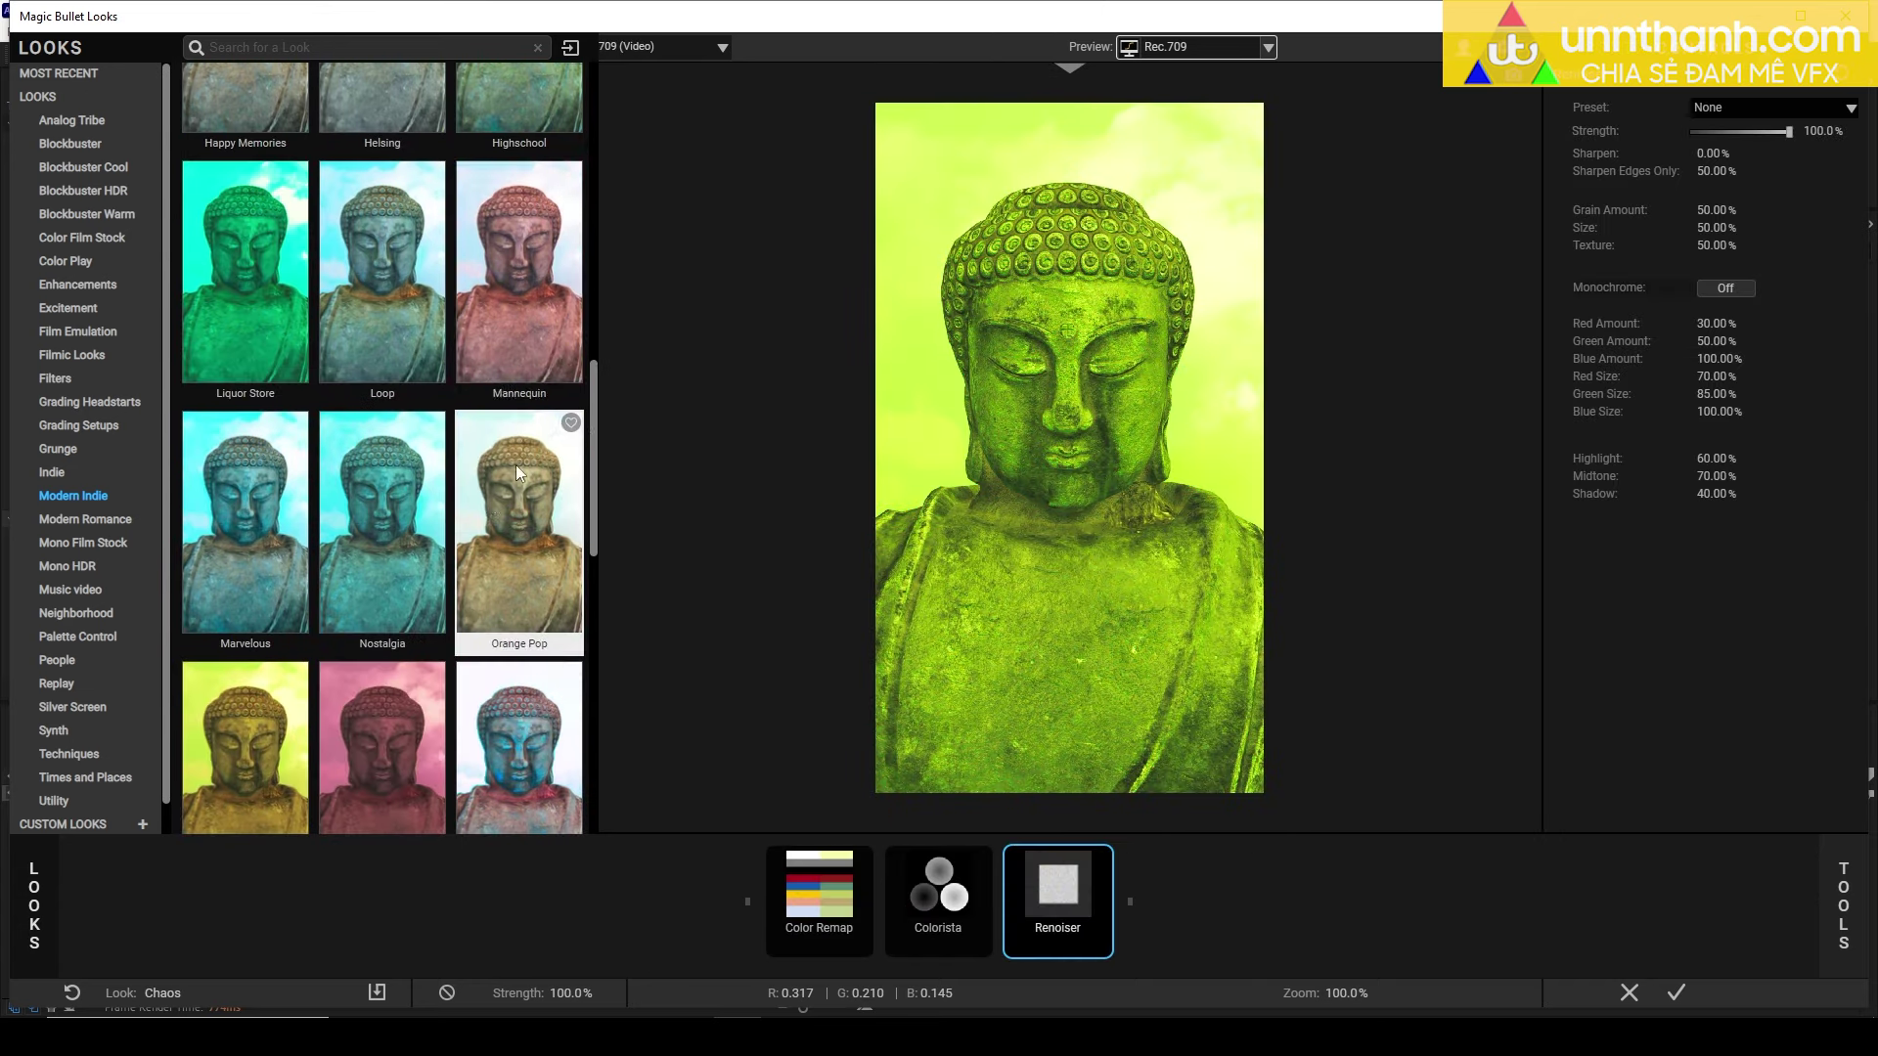
pyautogui.click(518, 294)
pyautogui.click(494, 540)
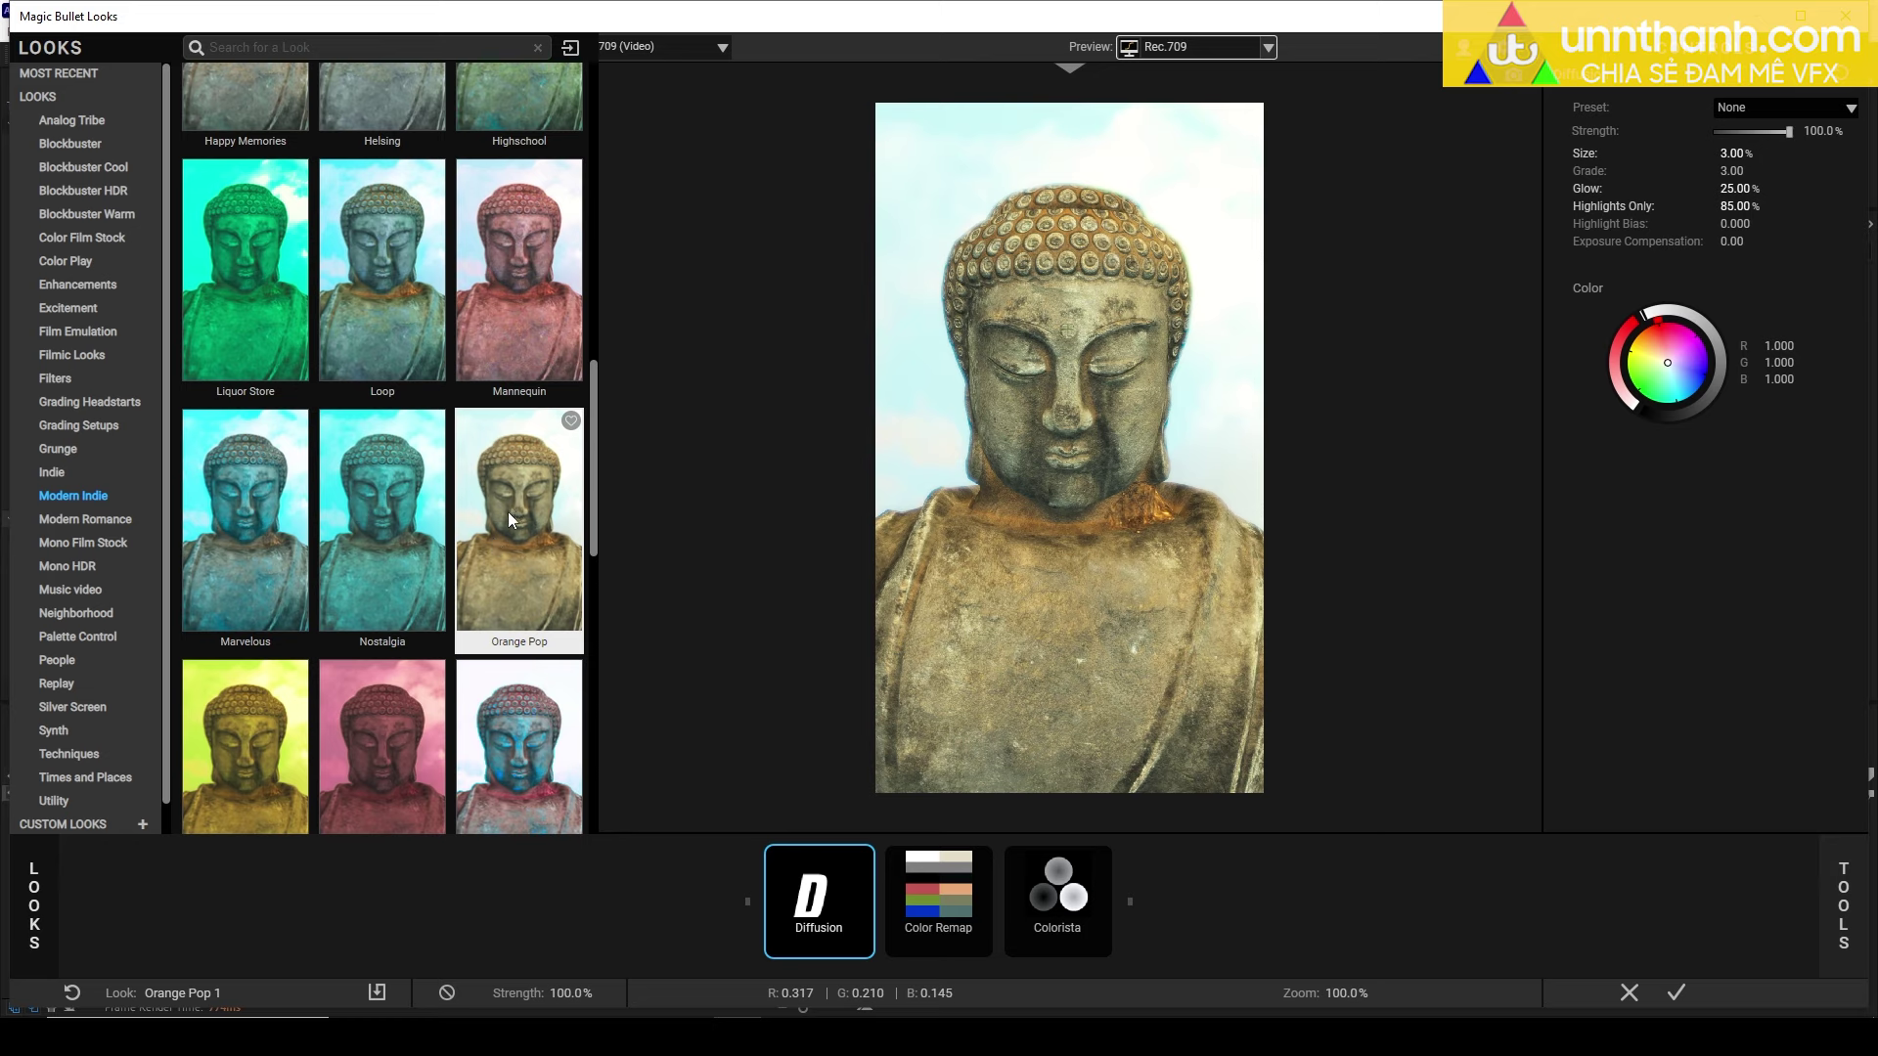
# Choose the By Design look and open its Color Remap settings.
pyautogui.scroll(3, 508, 513)
pyautogui.scroll(3, 509, 513)
pyautogui.click(507, 437)
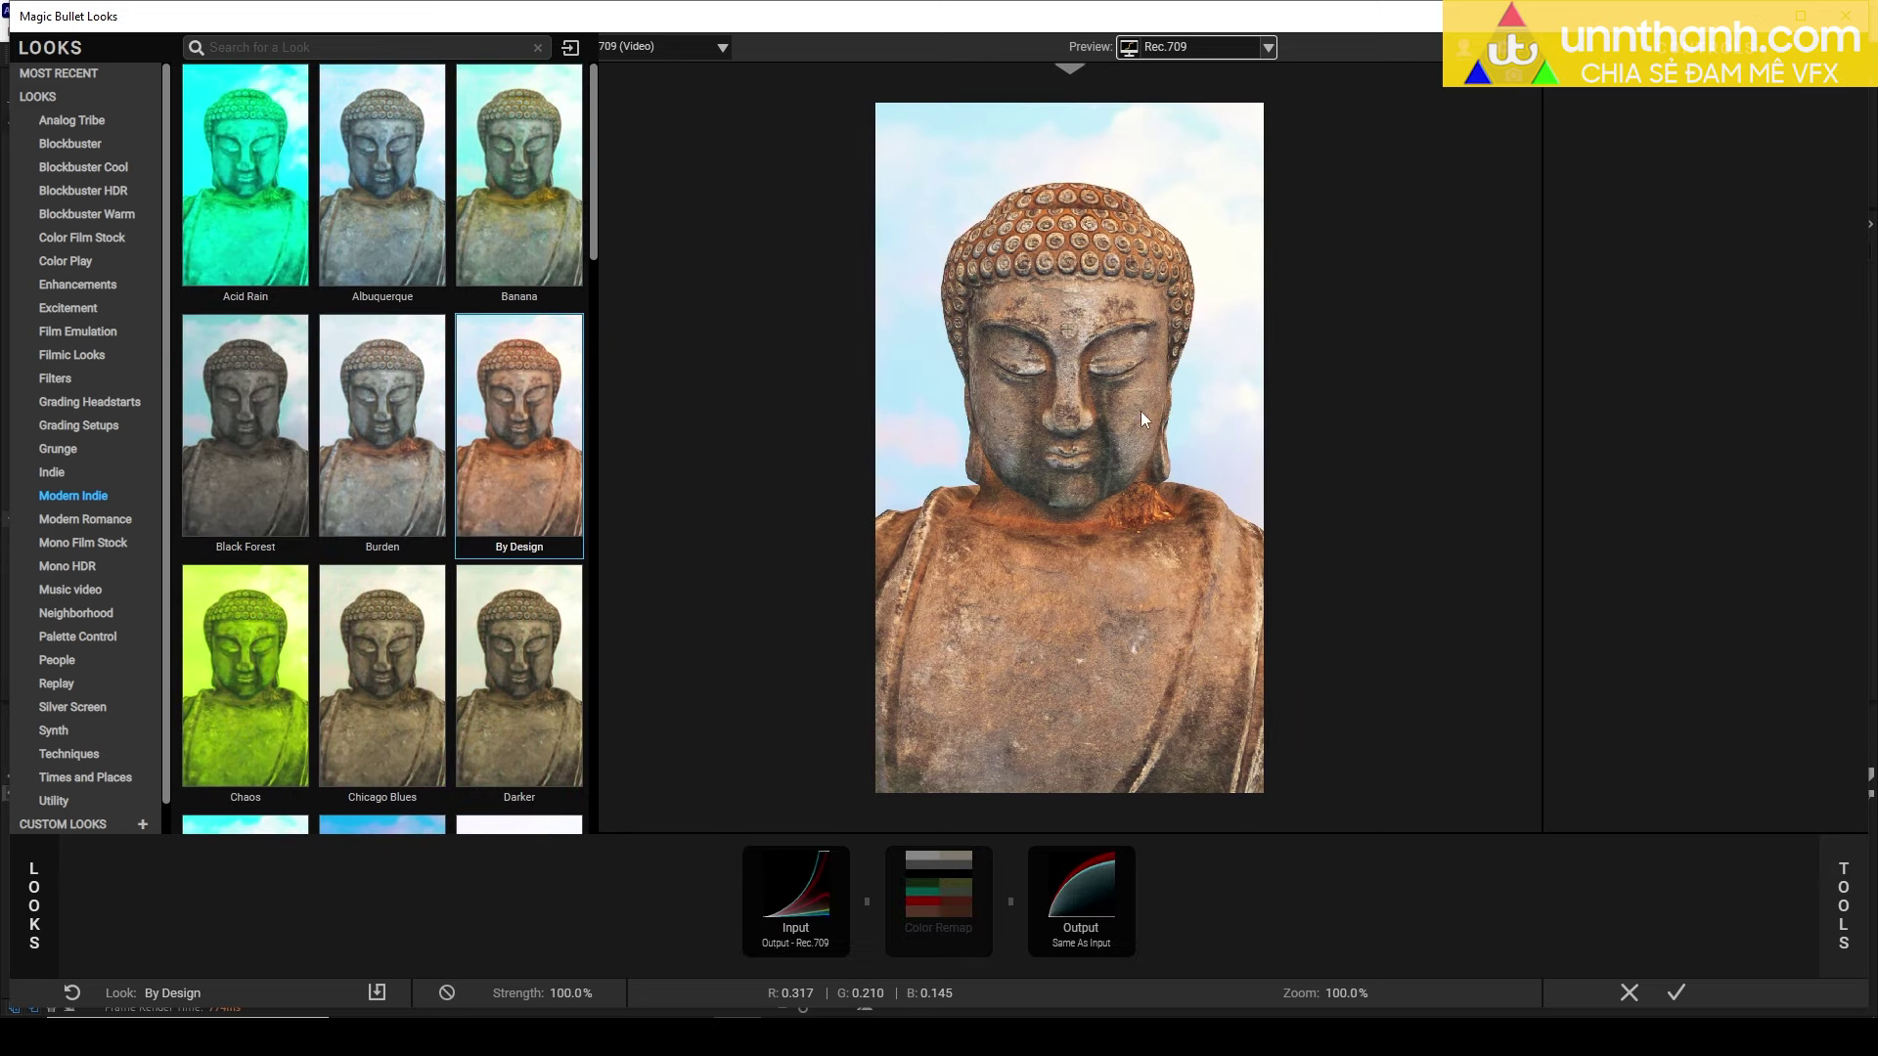
pyautogui.click(938, 900)
# Accept the look and play back the graded reveal in a maximized viewer, then stop.
pyautogui.click(1676, 994)
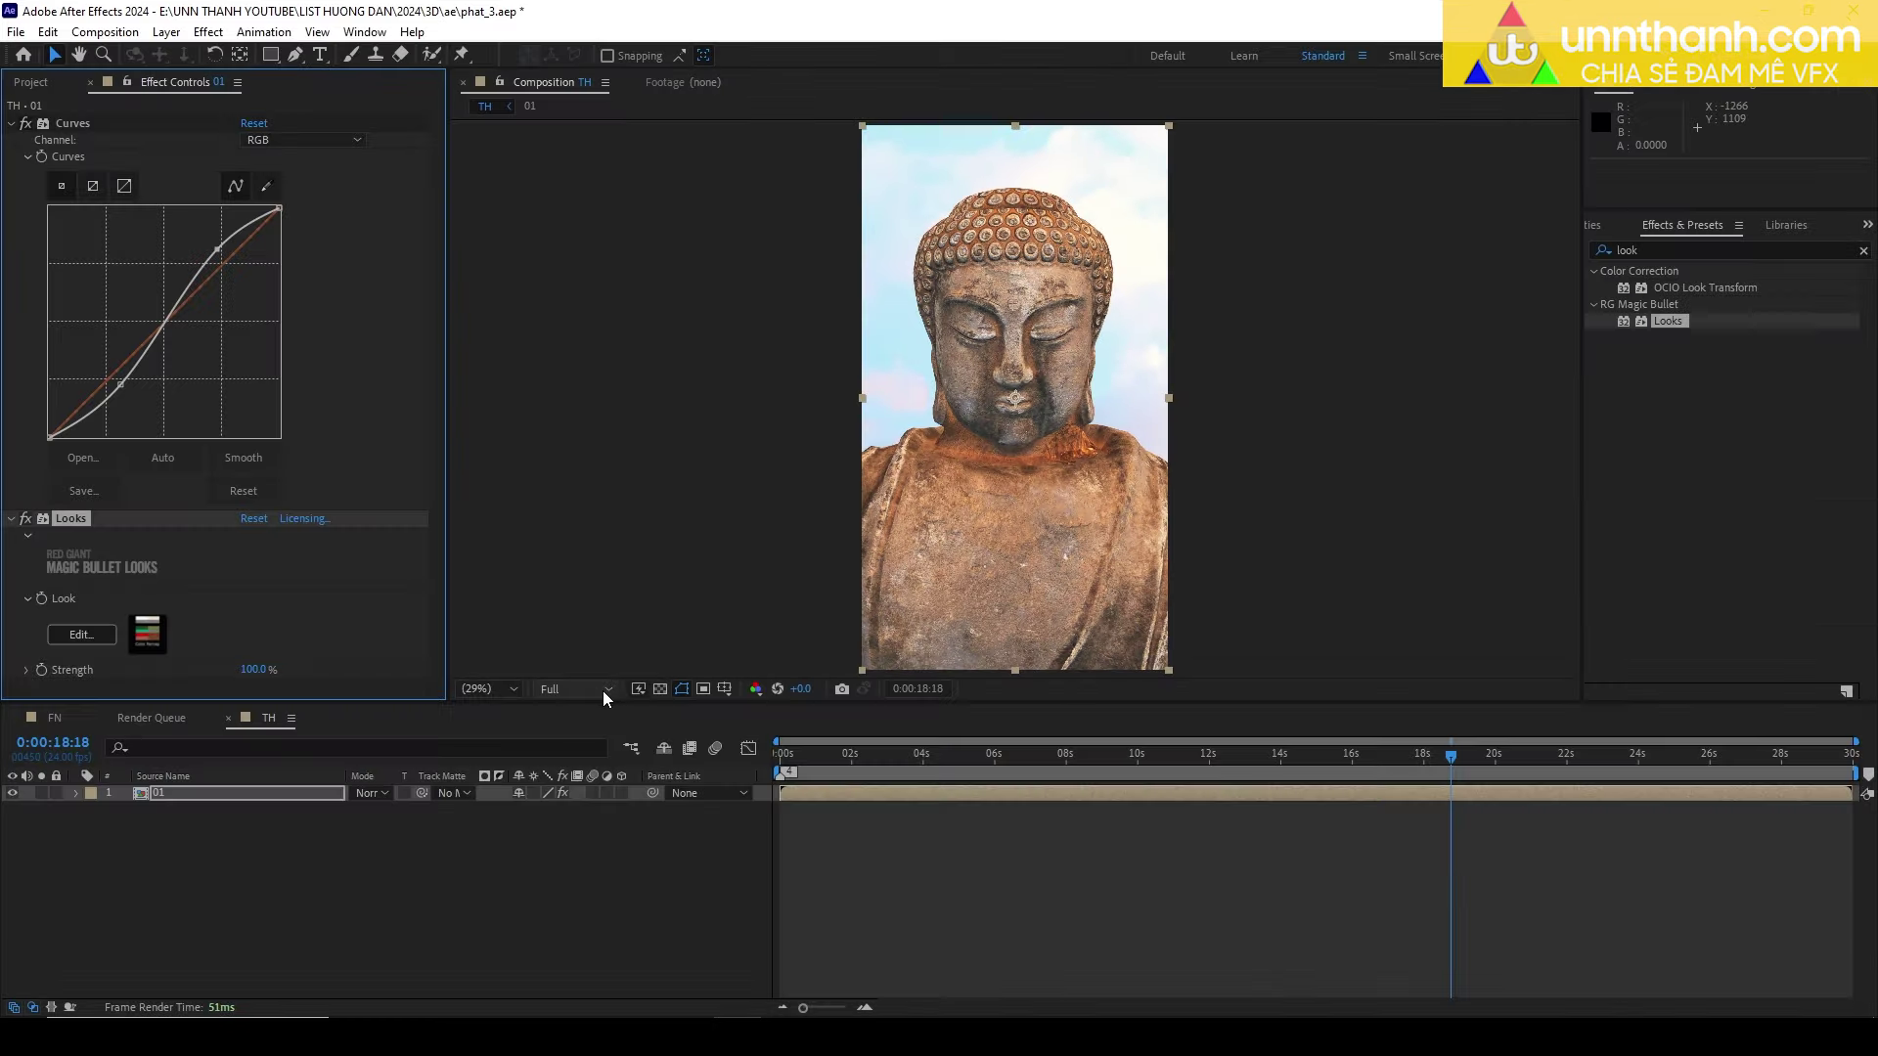
pyautogui.press('space')
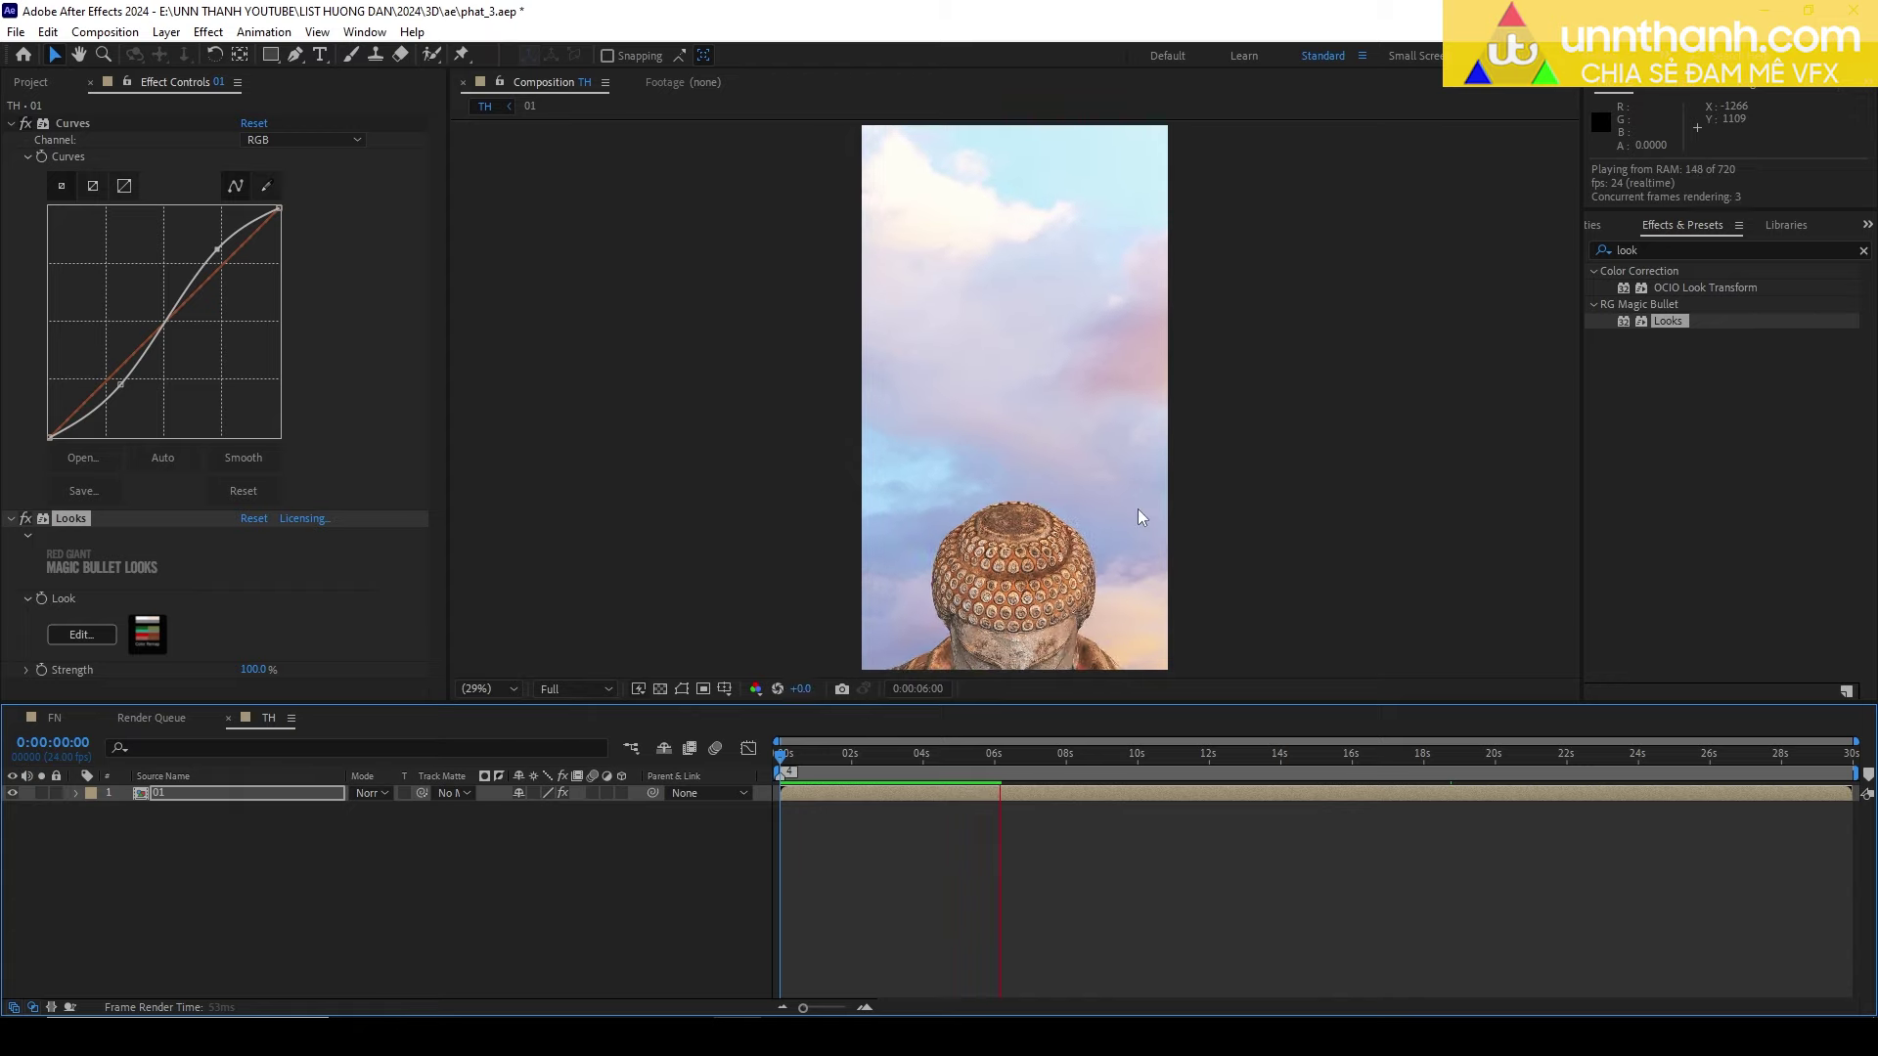
pyautogui.press('`')
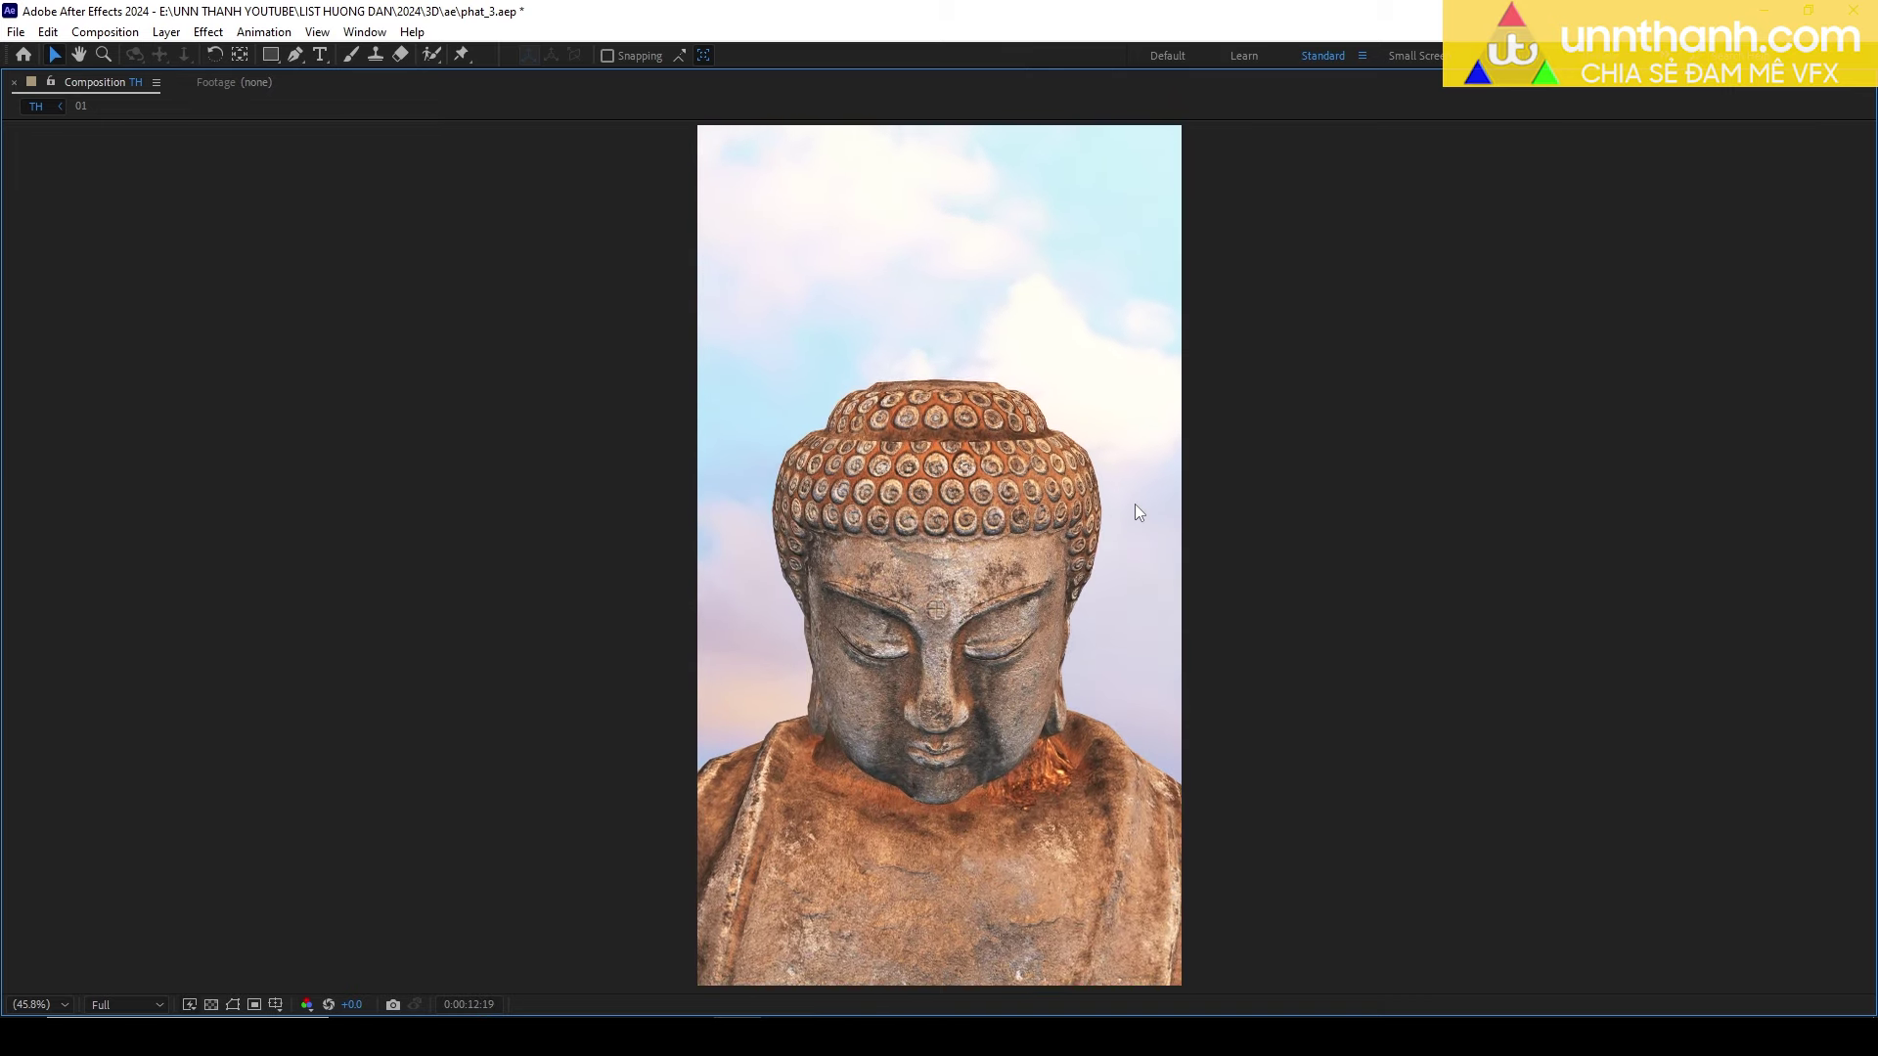
pyautogui.press('space')
pyautogui.press('`')
# Move the current time to about 13 seconds and shift the statue view up-left.
pyautogui.moveTo(1251, 759); pyautogui.dragTo(1240, 763)
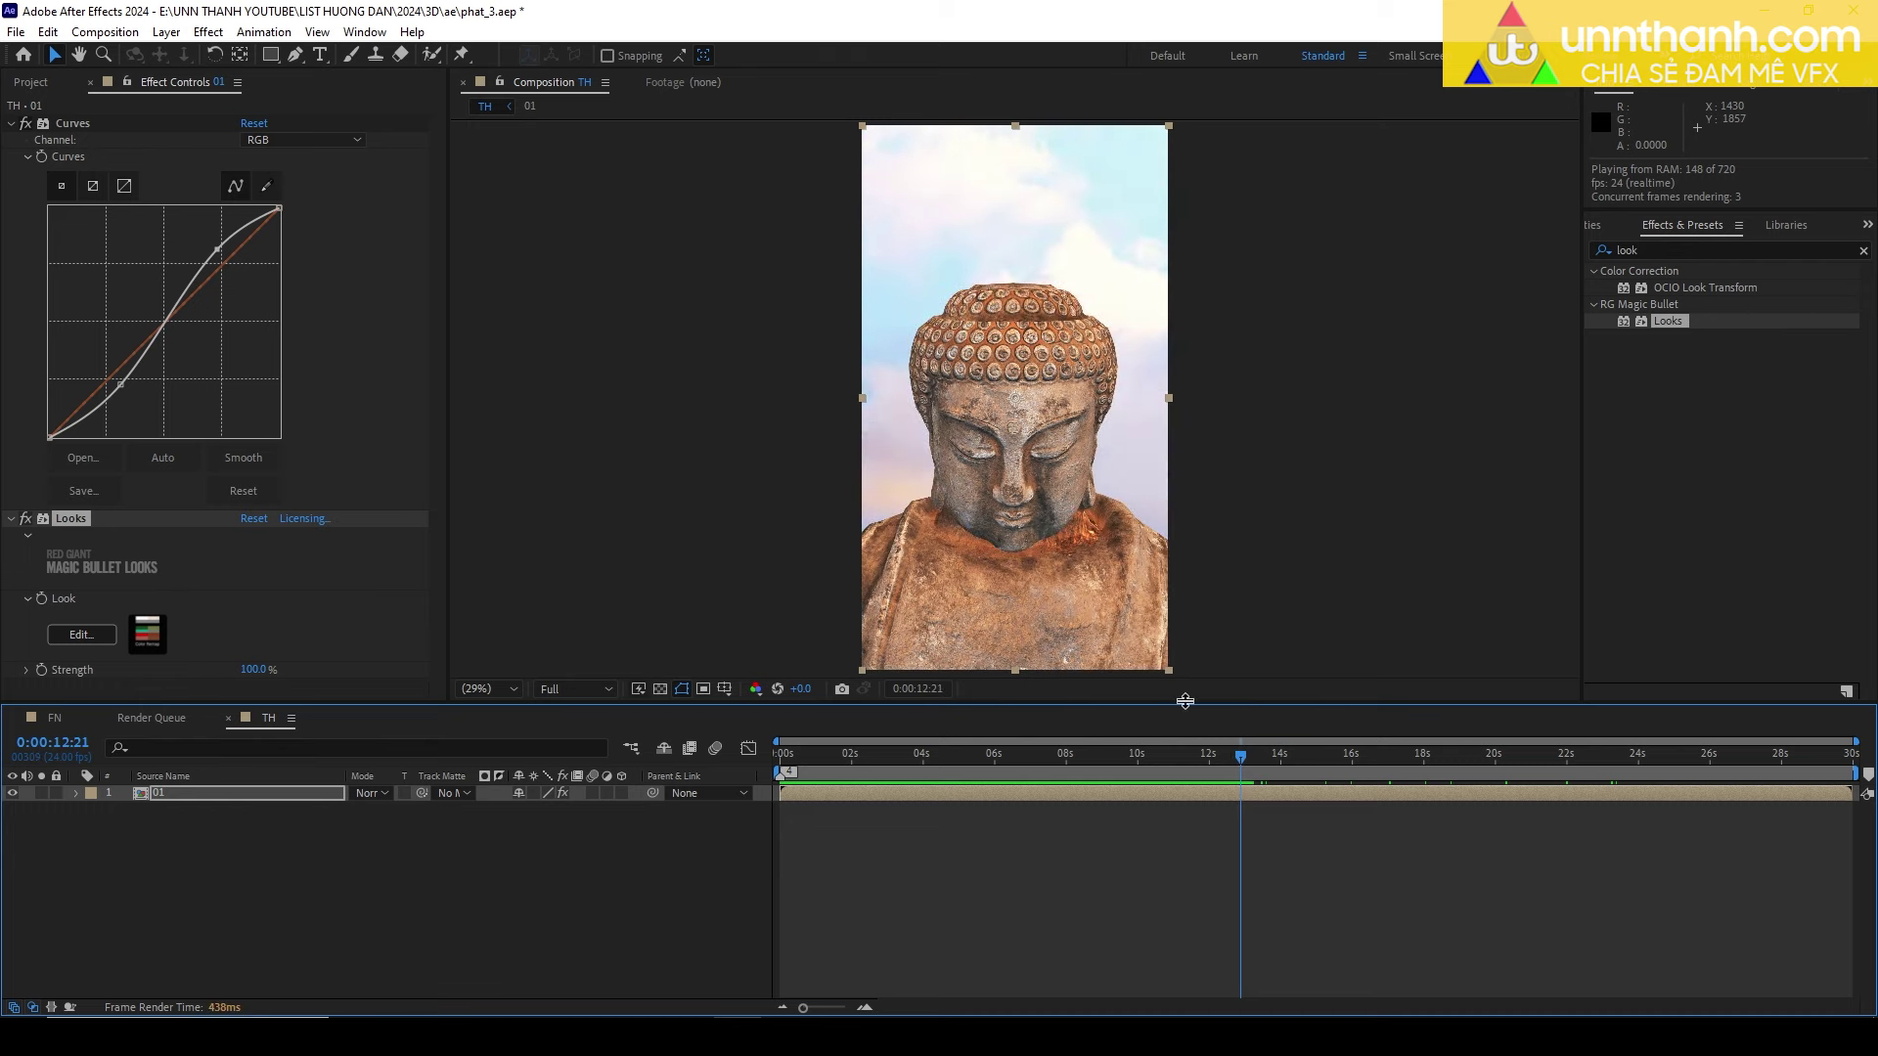
pyautogui.scroll(1, 1058, 438)
pyautogui.scroll(3, 1058, 438)
pyautogui.scroll(-2, 1061, 450)
pyautogui.moveTo(1062, 458); pyautogui.dragTo(1016, 424)
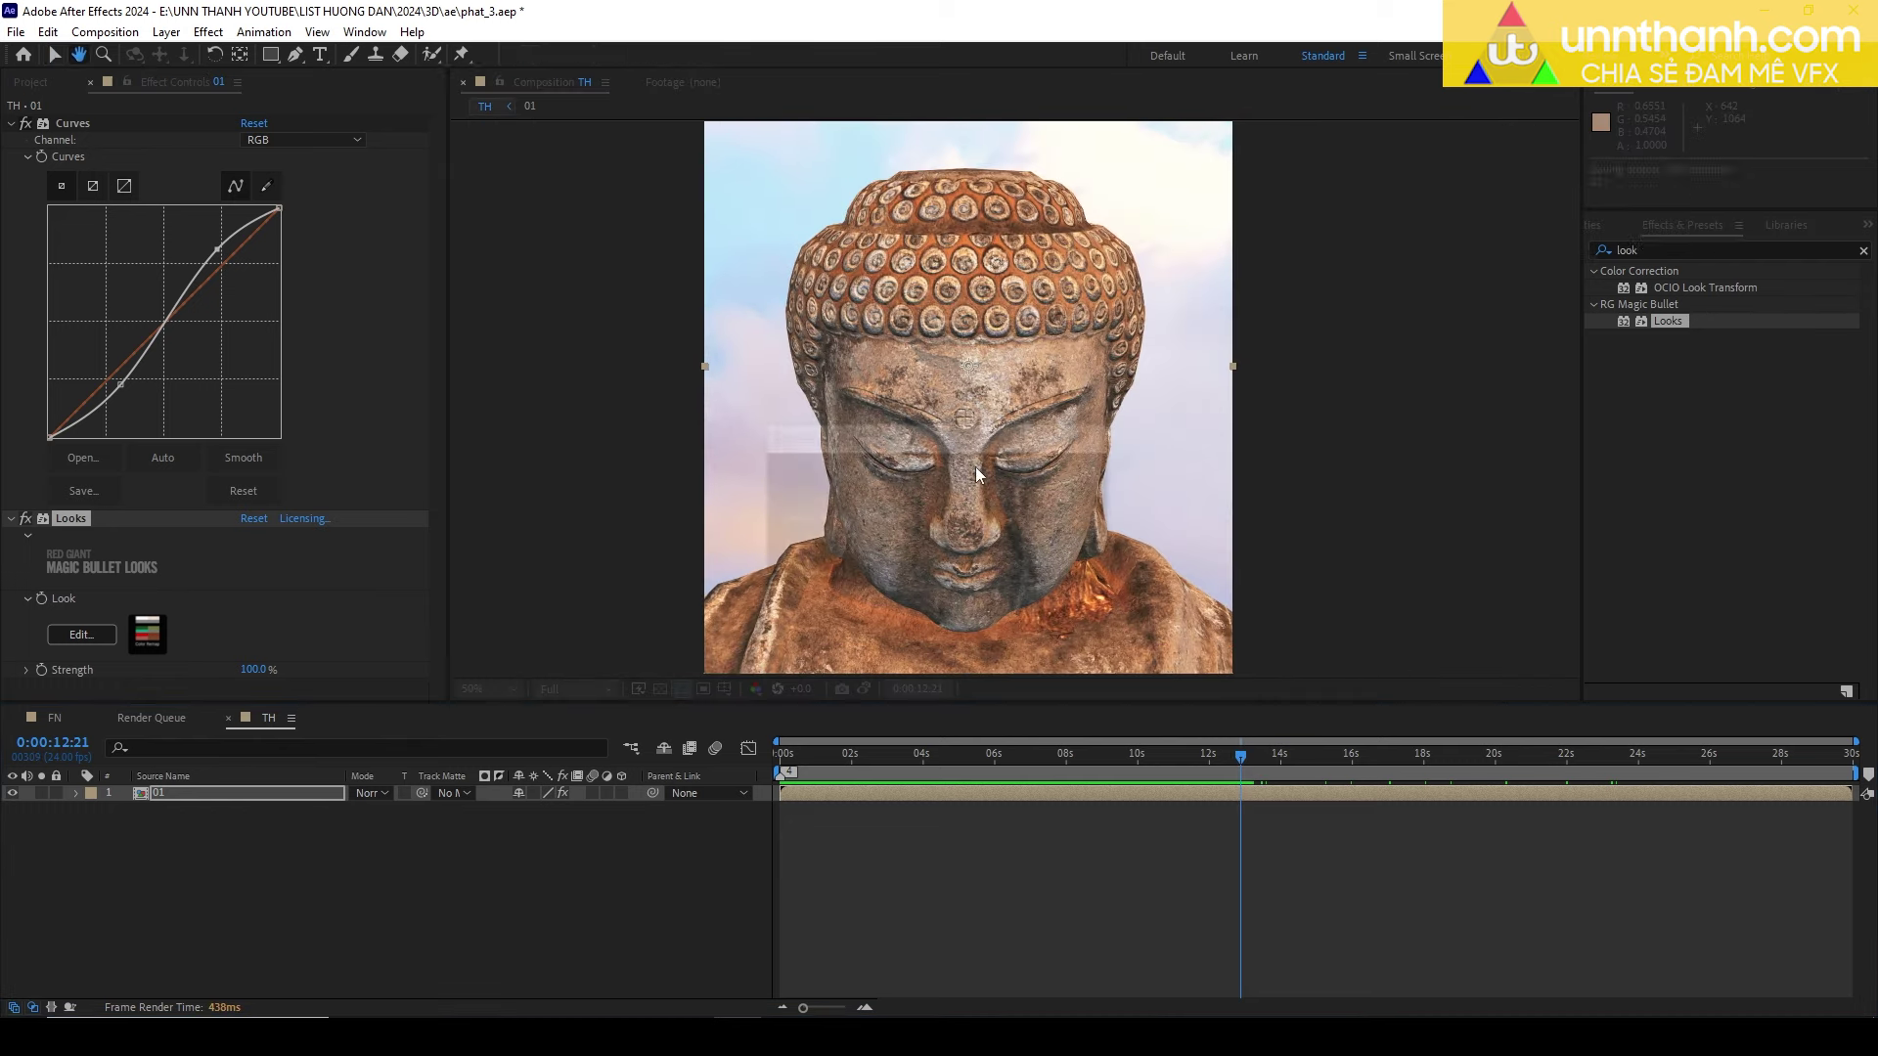
# Glance at the FN composition, then return to TH and open precomp 01's contents.
pyautogui.click(62, 718)
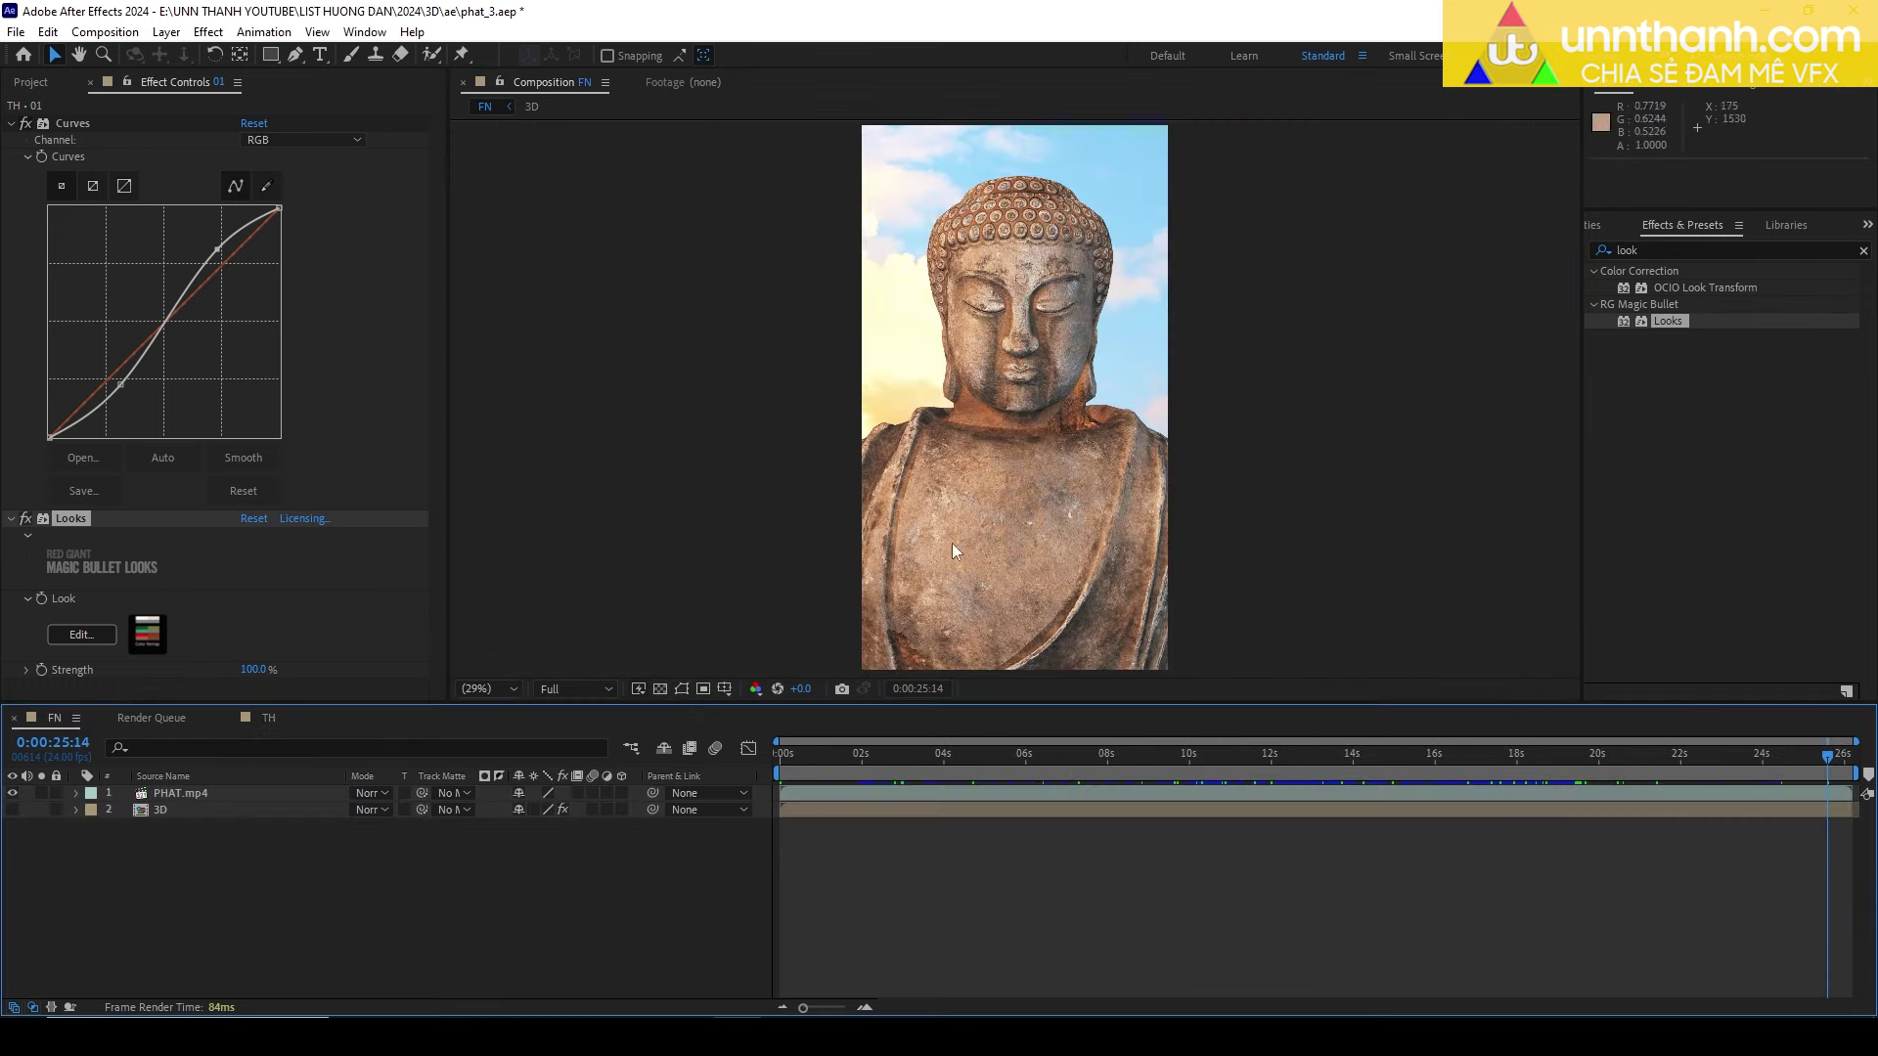
pyautogui.scroll(1, 1109, 458)
pyautogui.scroll(3, 1013, 378)
pyautogui.scroll(-2, 1014, 379)
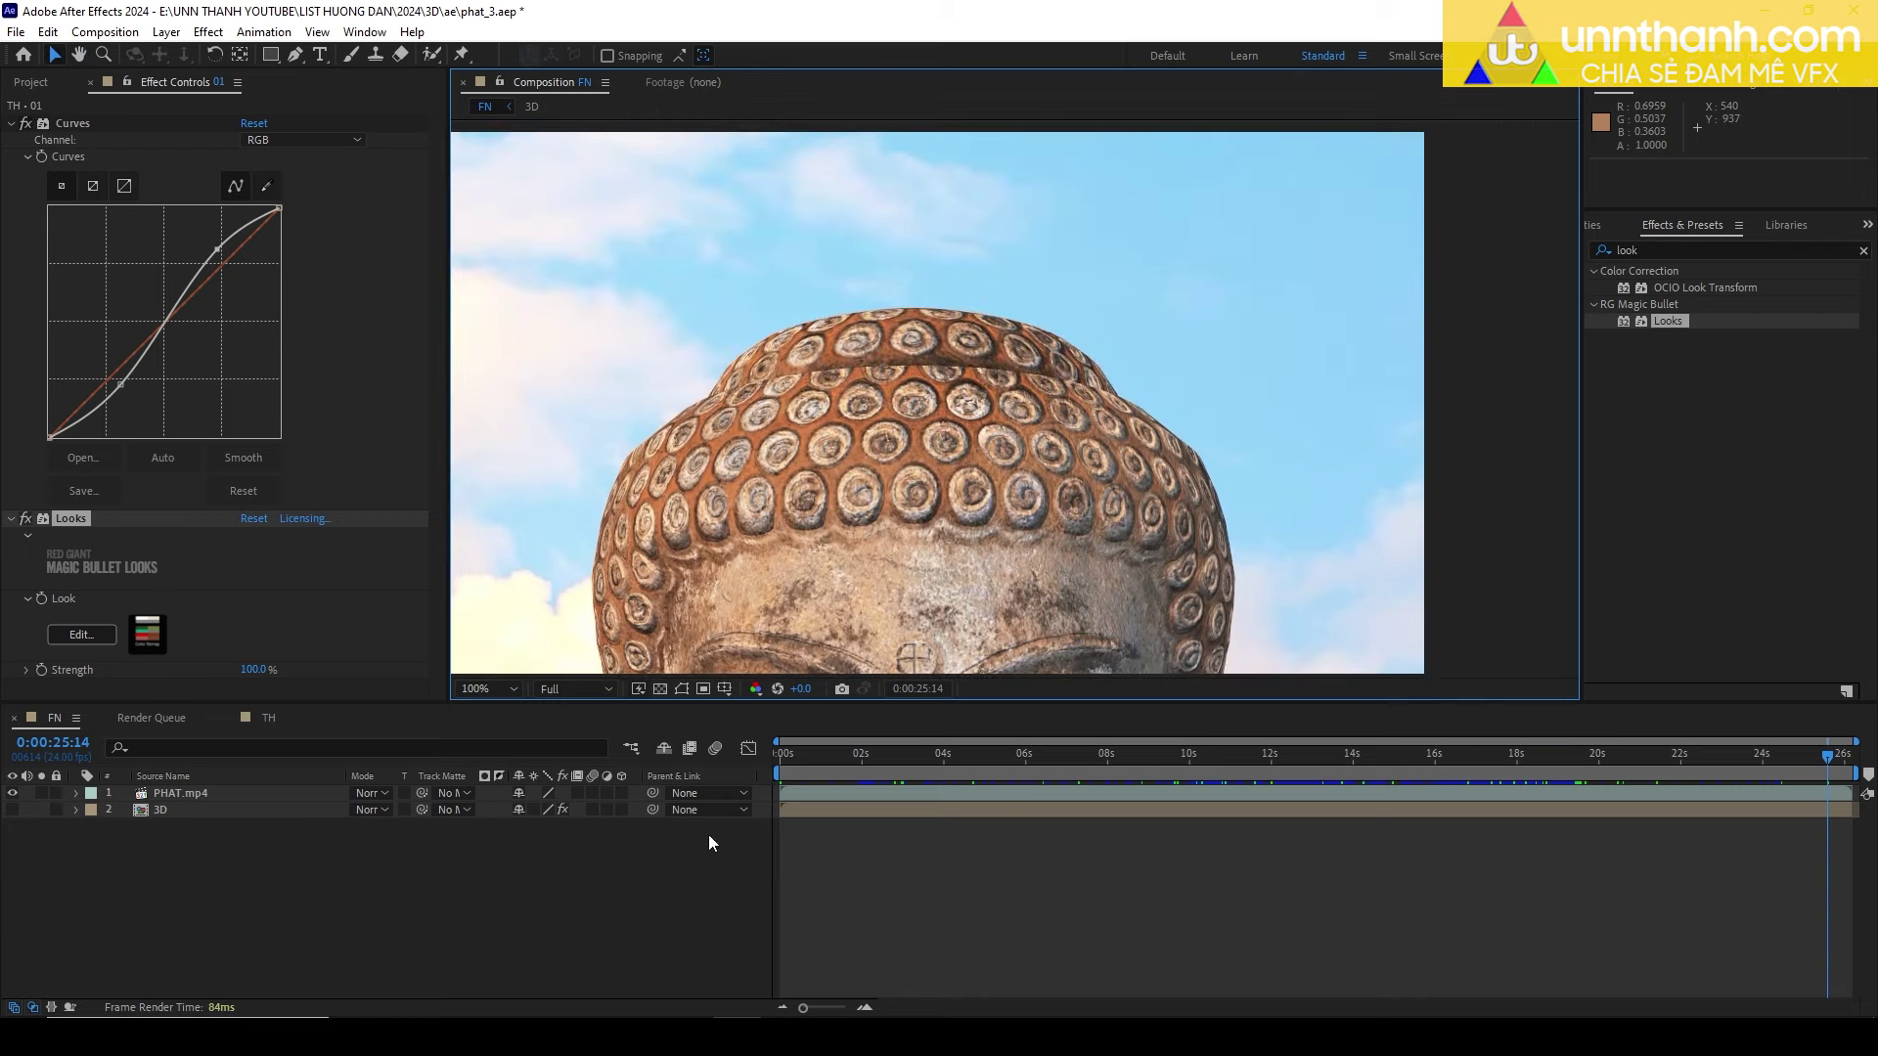
pyautogui.click(268, 718)
pyautogui.click(173, 794)
pyautogui.doubleClick(173, 794)
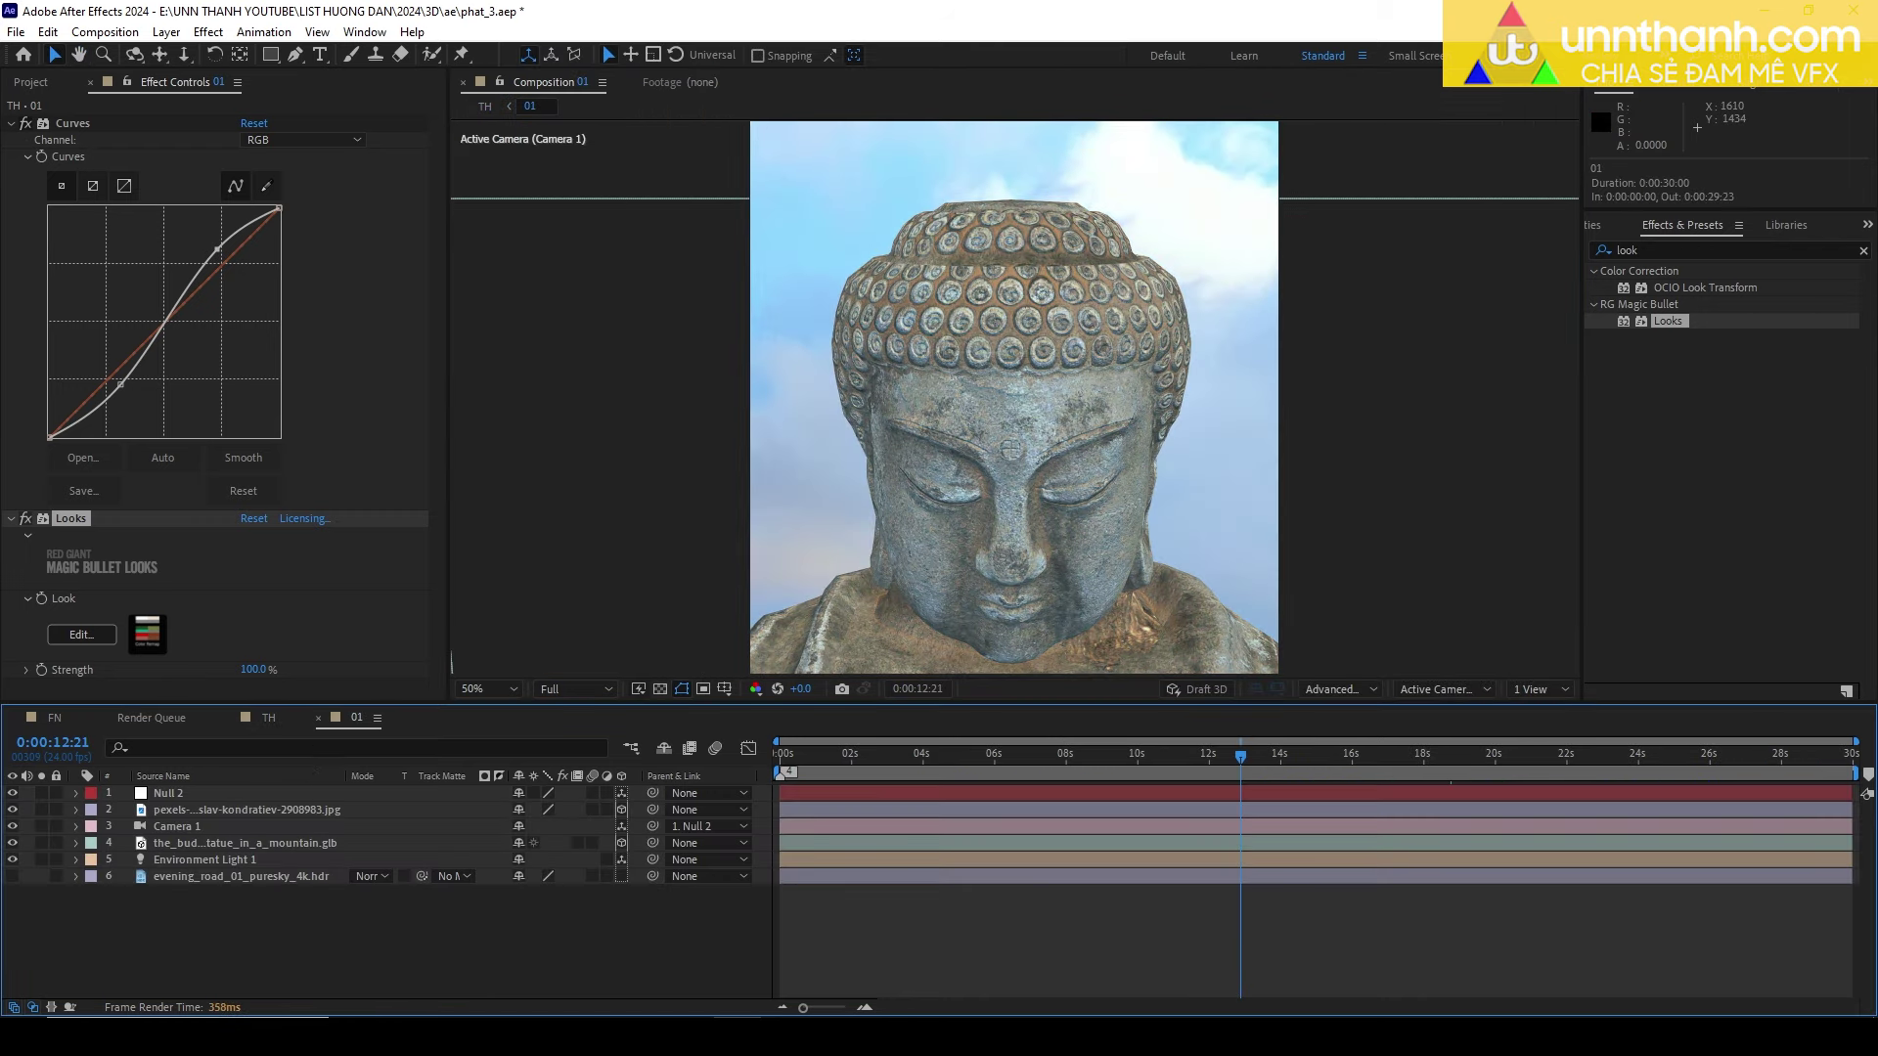
pyautogui.press('v')
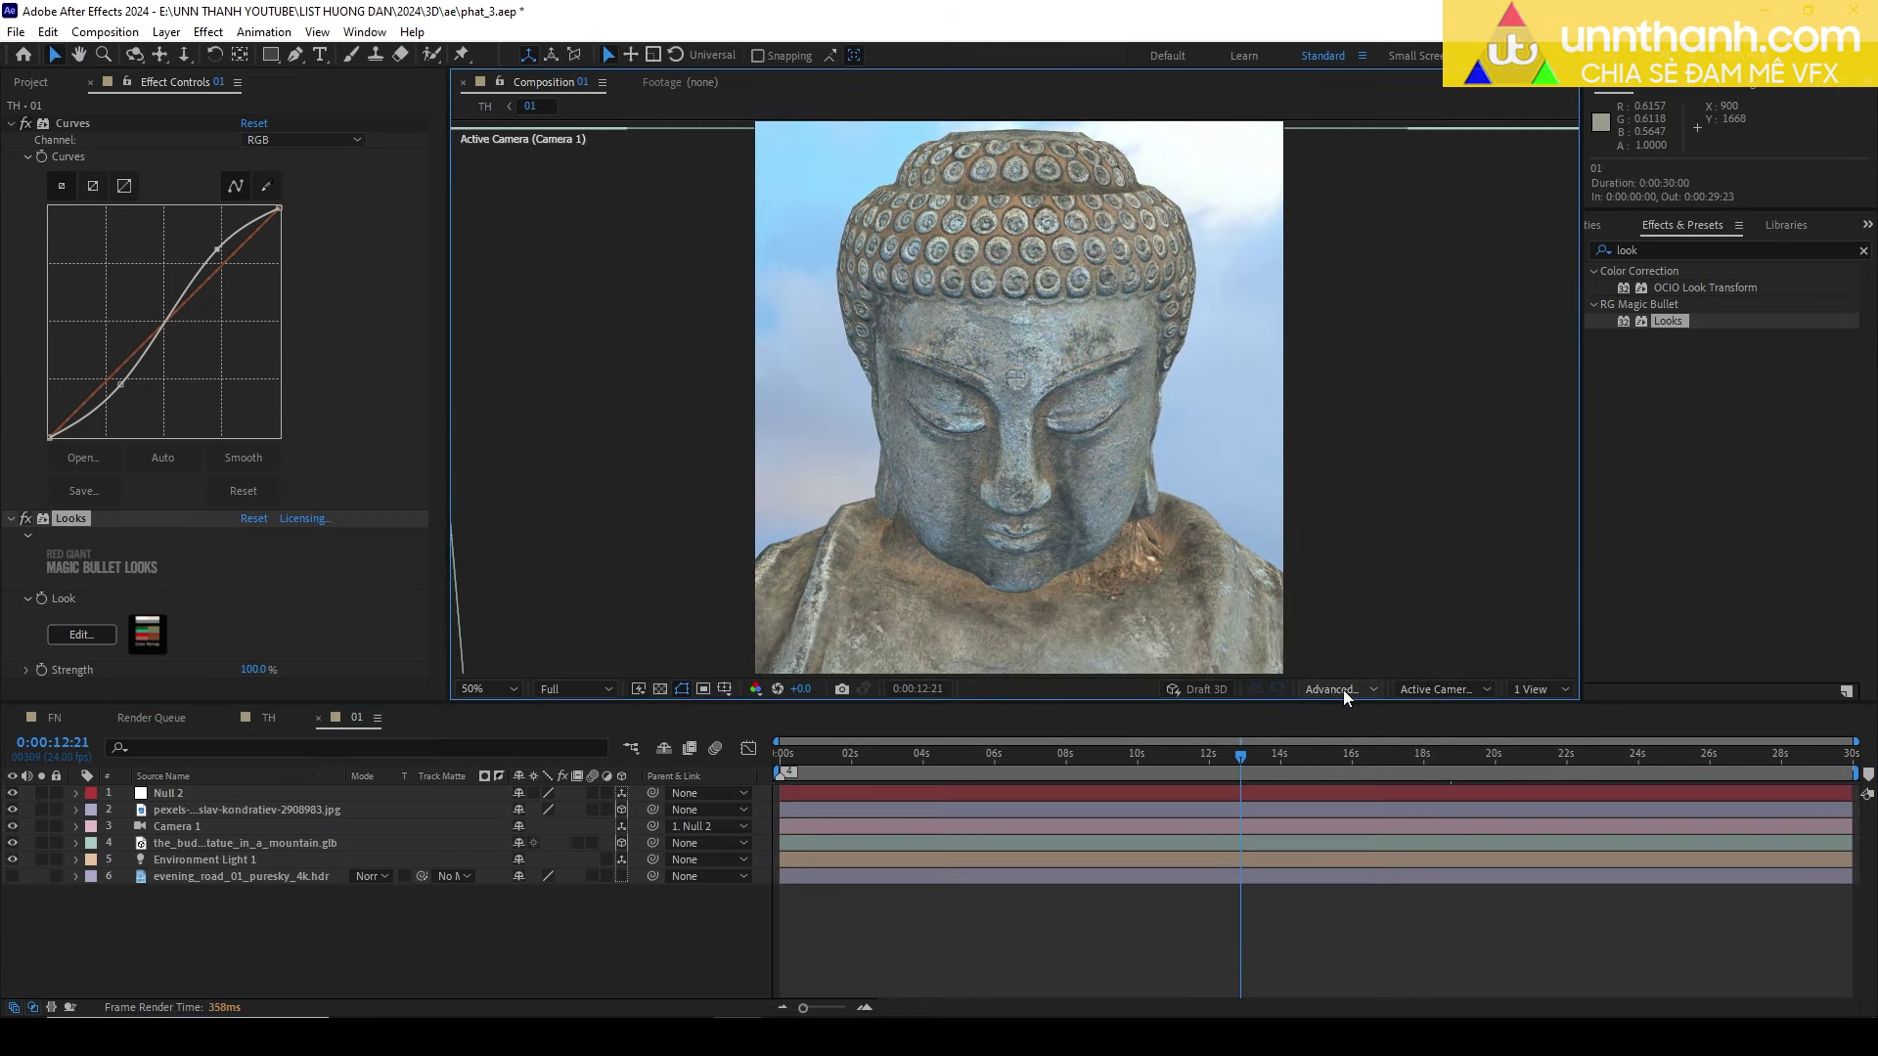
# Set Advanced 3D options to Render Quality 100, Full (16 MB) shadow resolution, smoothness 8.
pyautogui.click(1348, 687)
pyautogui.click(1348, 783)
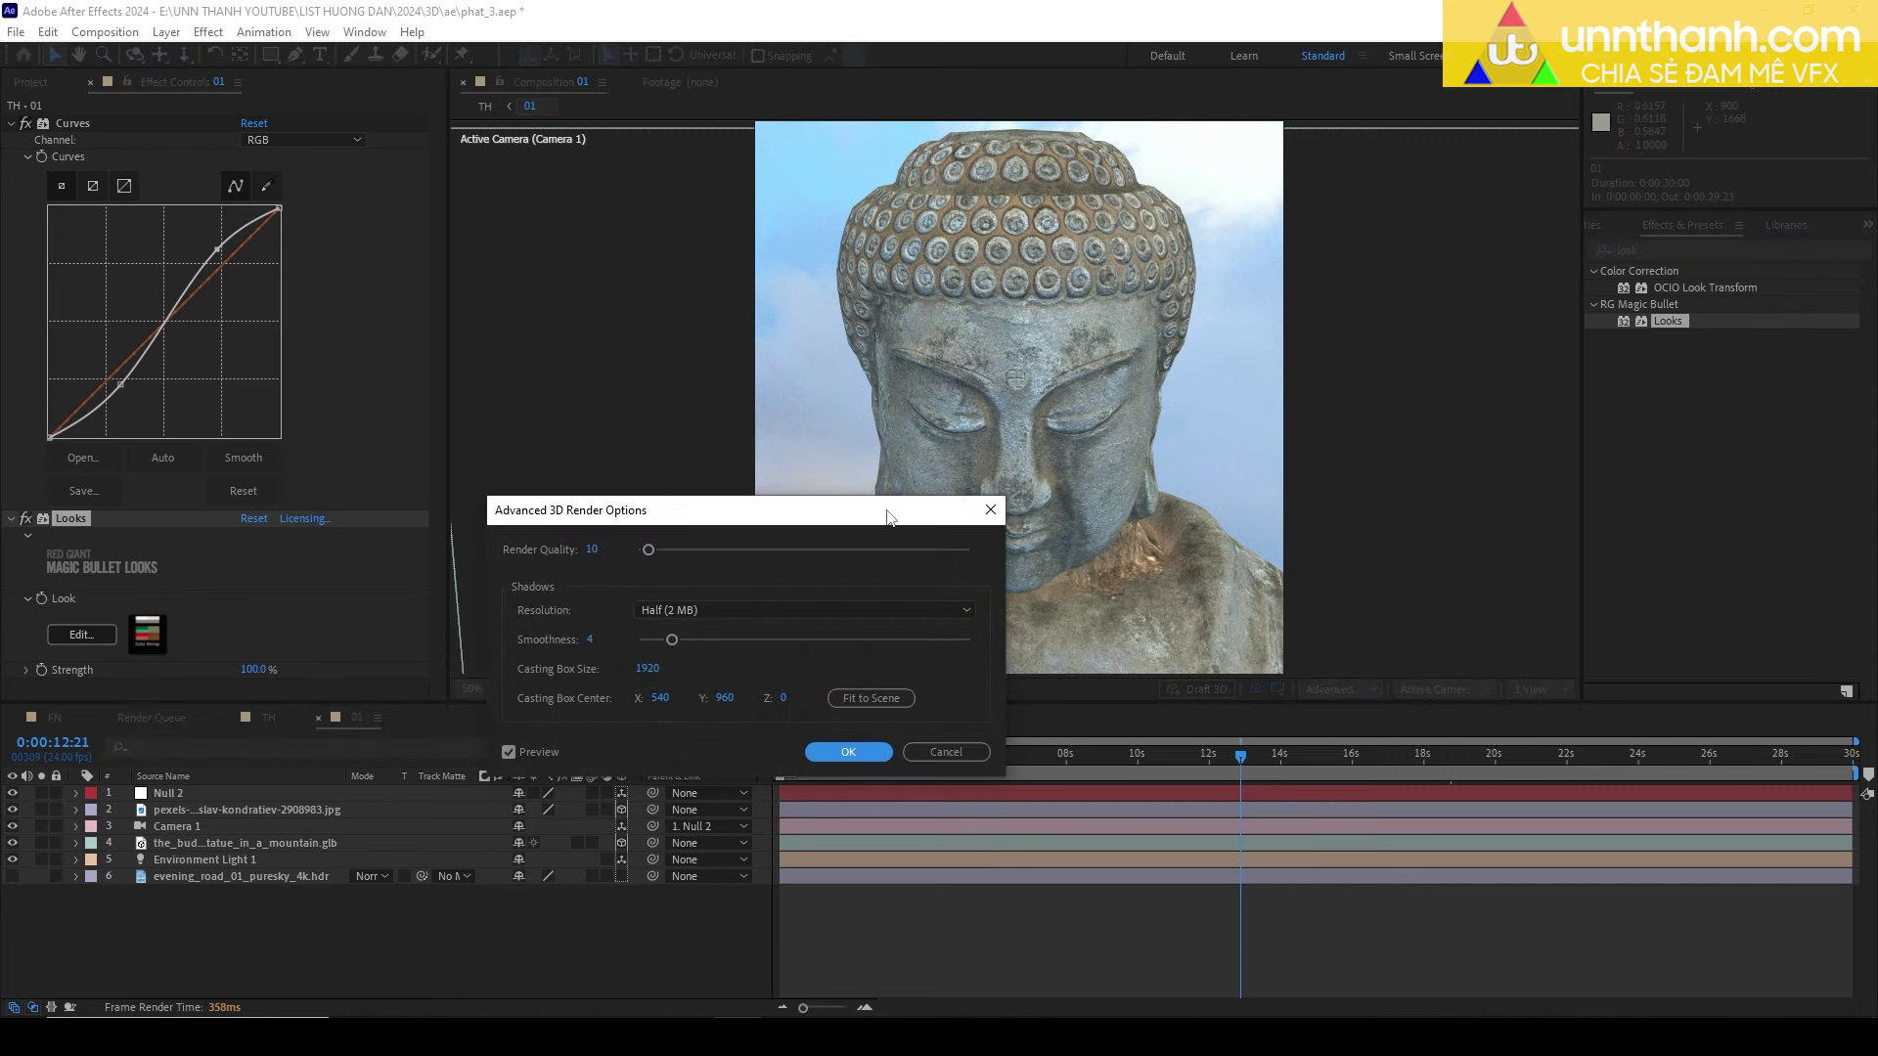
pyautogui.click(600, 548)
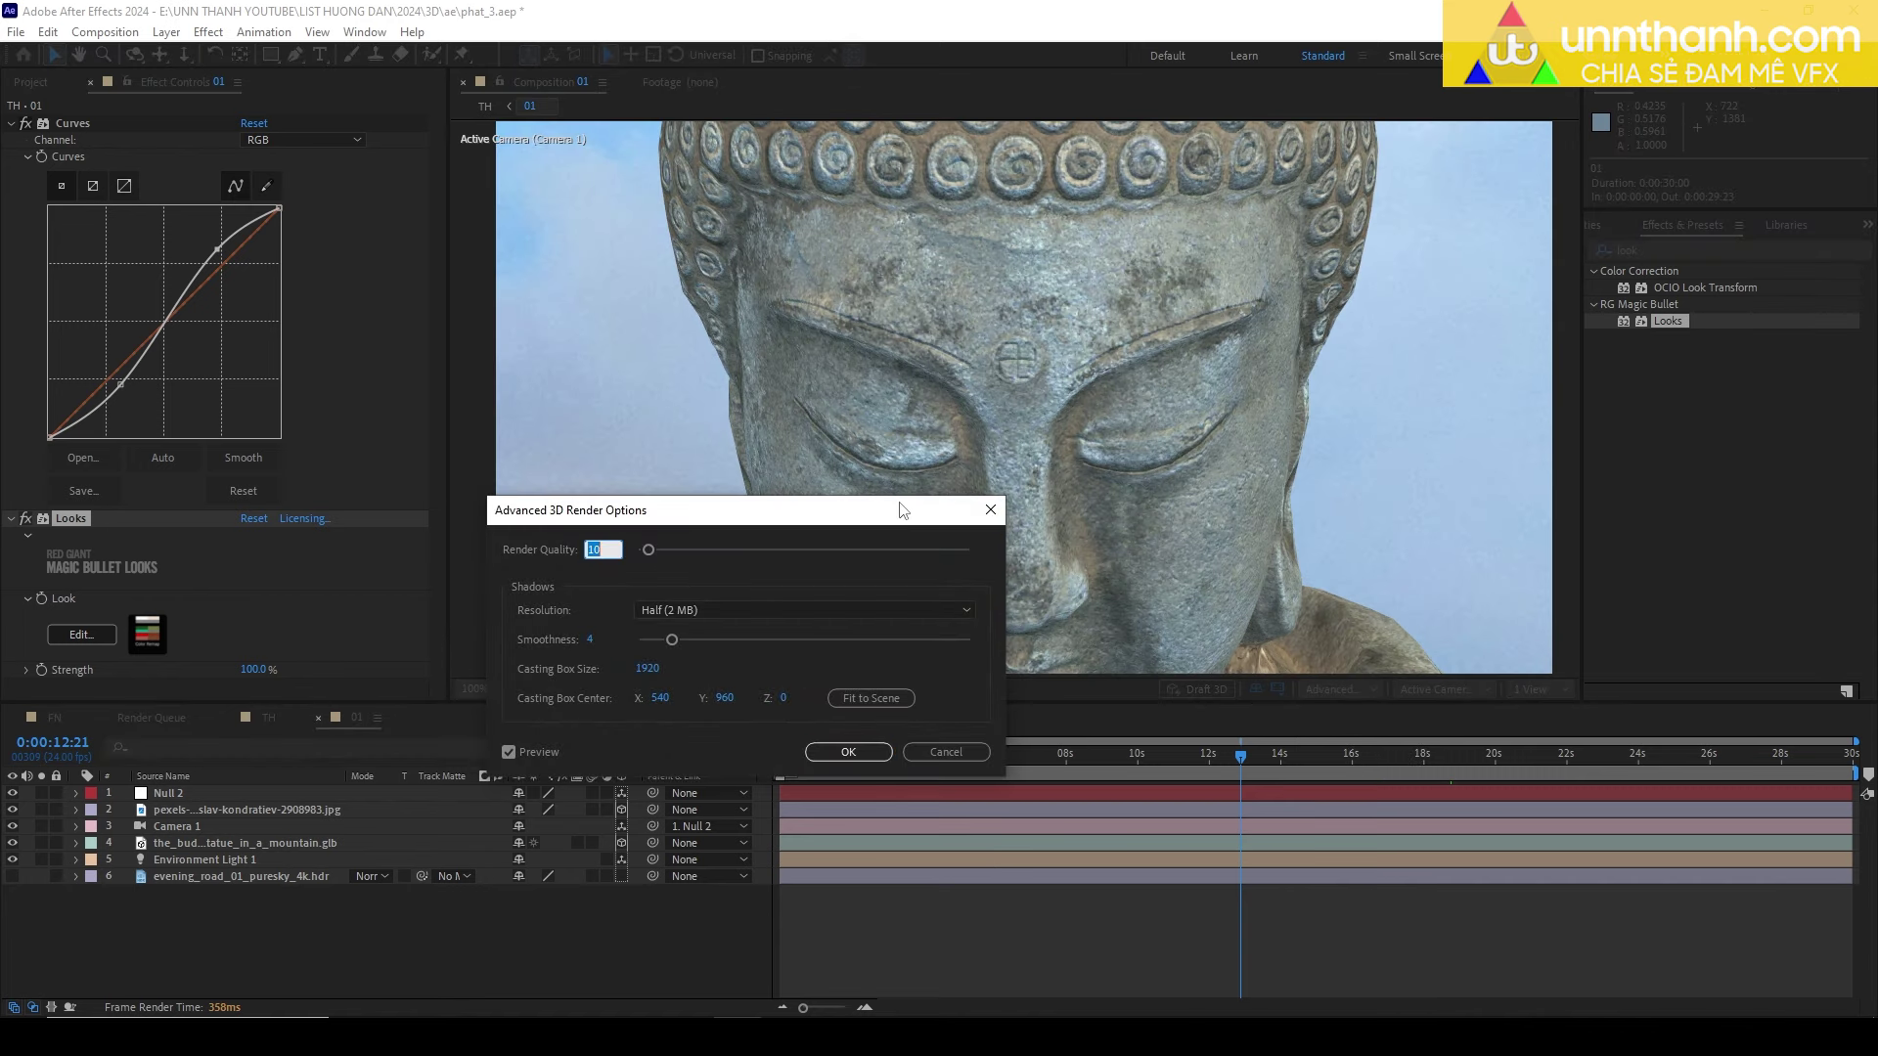
pyautogui.write('0')
pyautogui.click(693, 610)
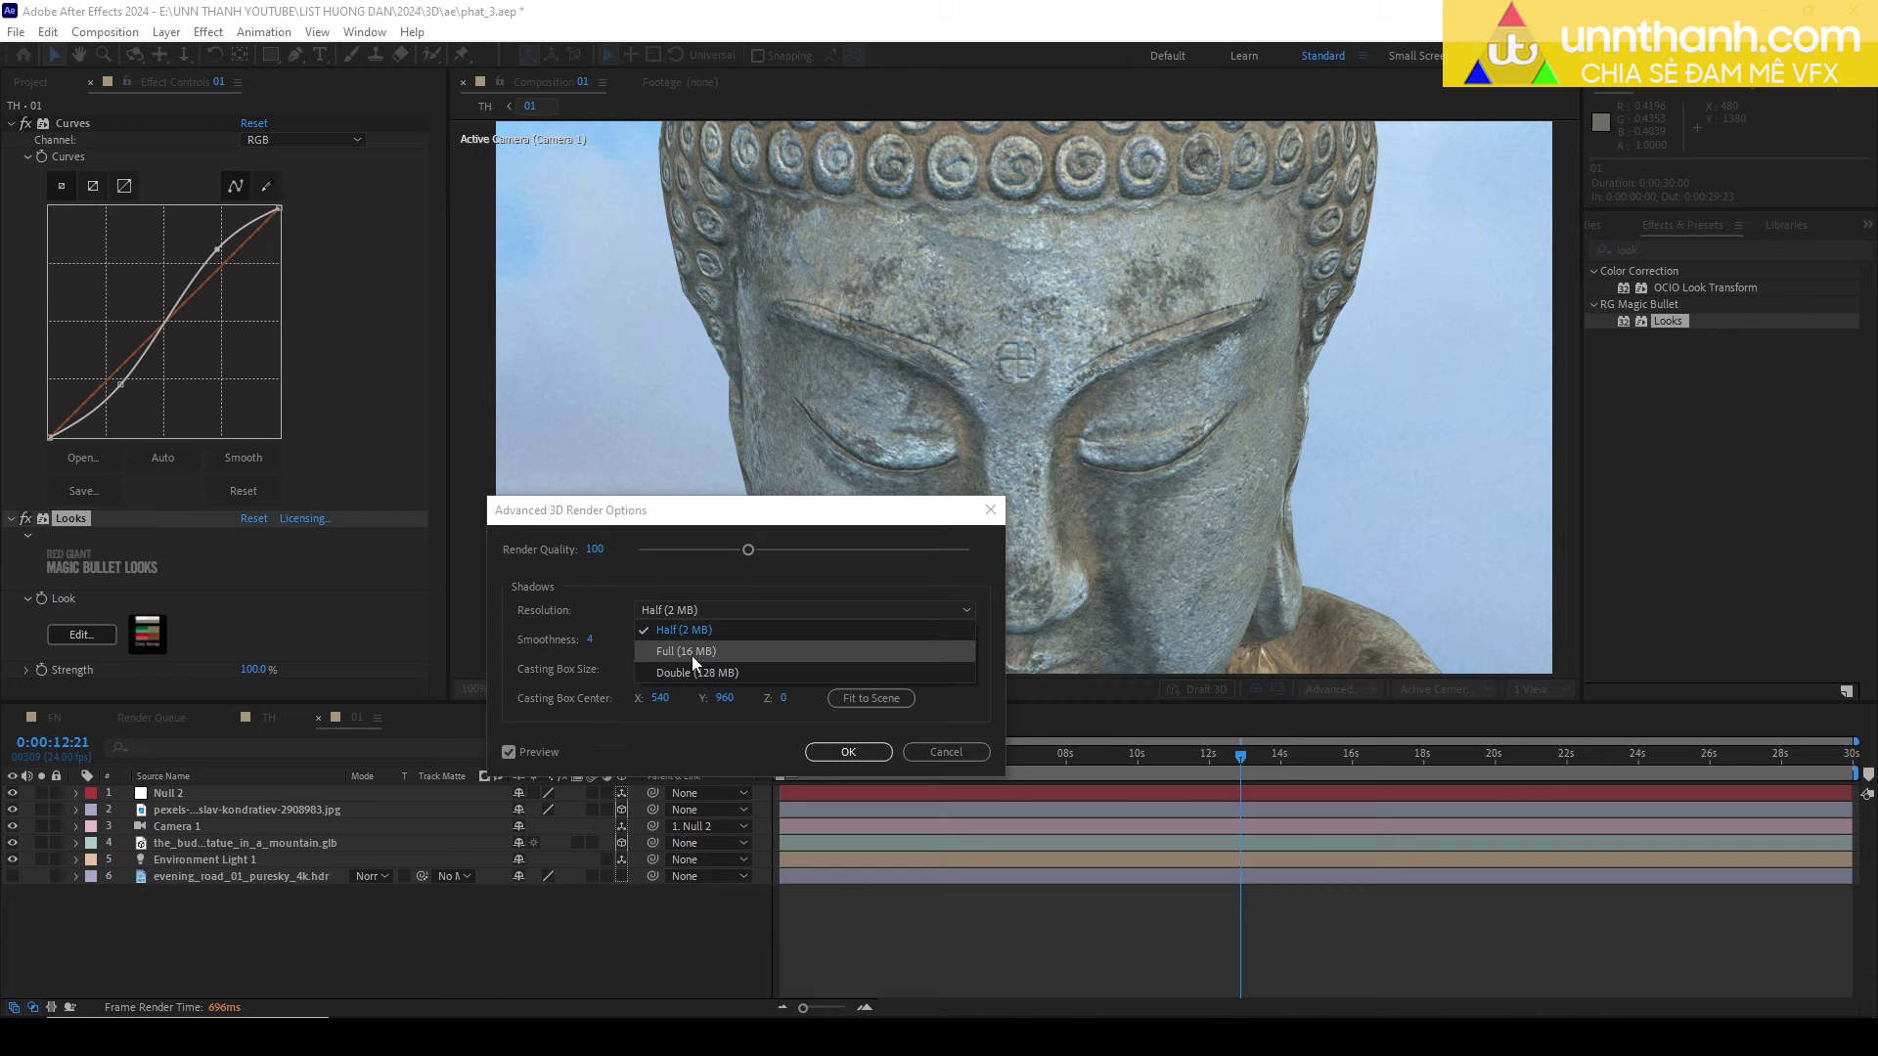
pyautogui.click(693, 651)
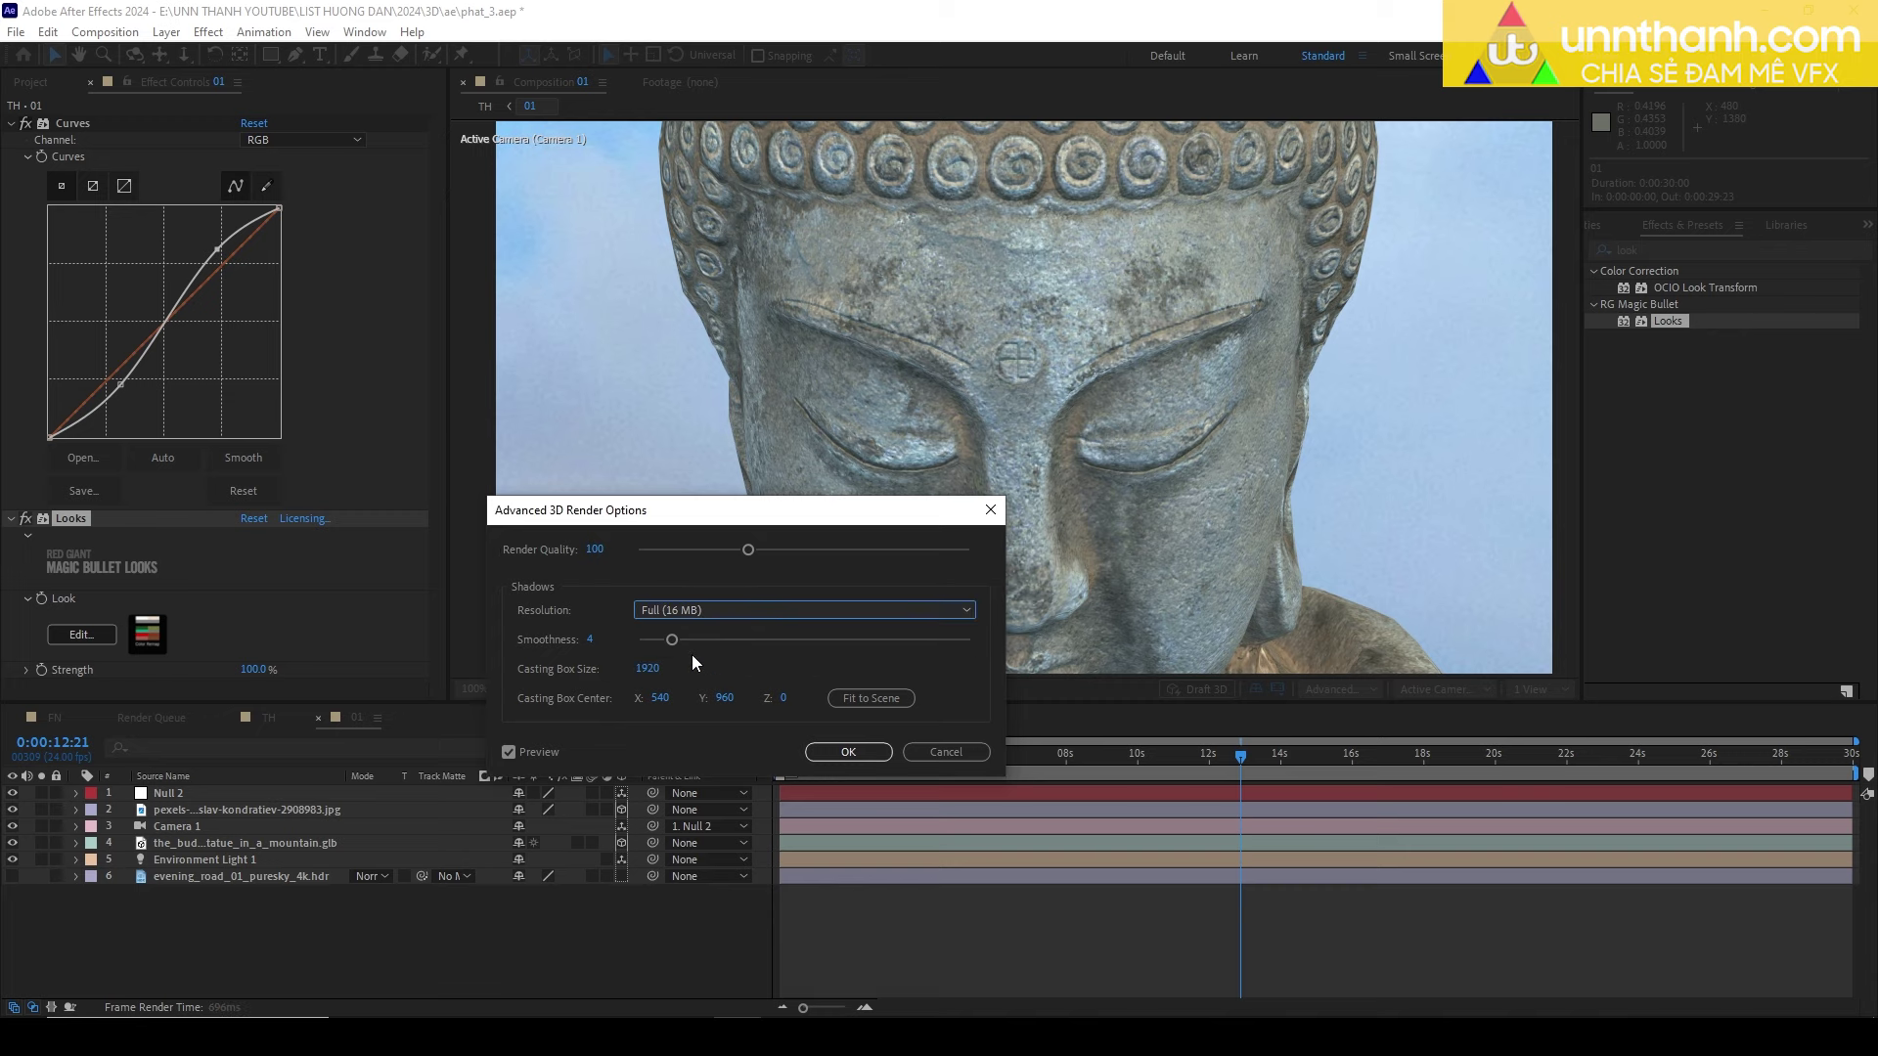
pyautogui.click(591, 641)
pyautogui.write('8')
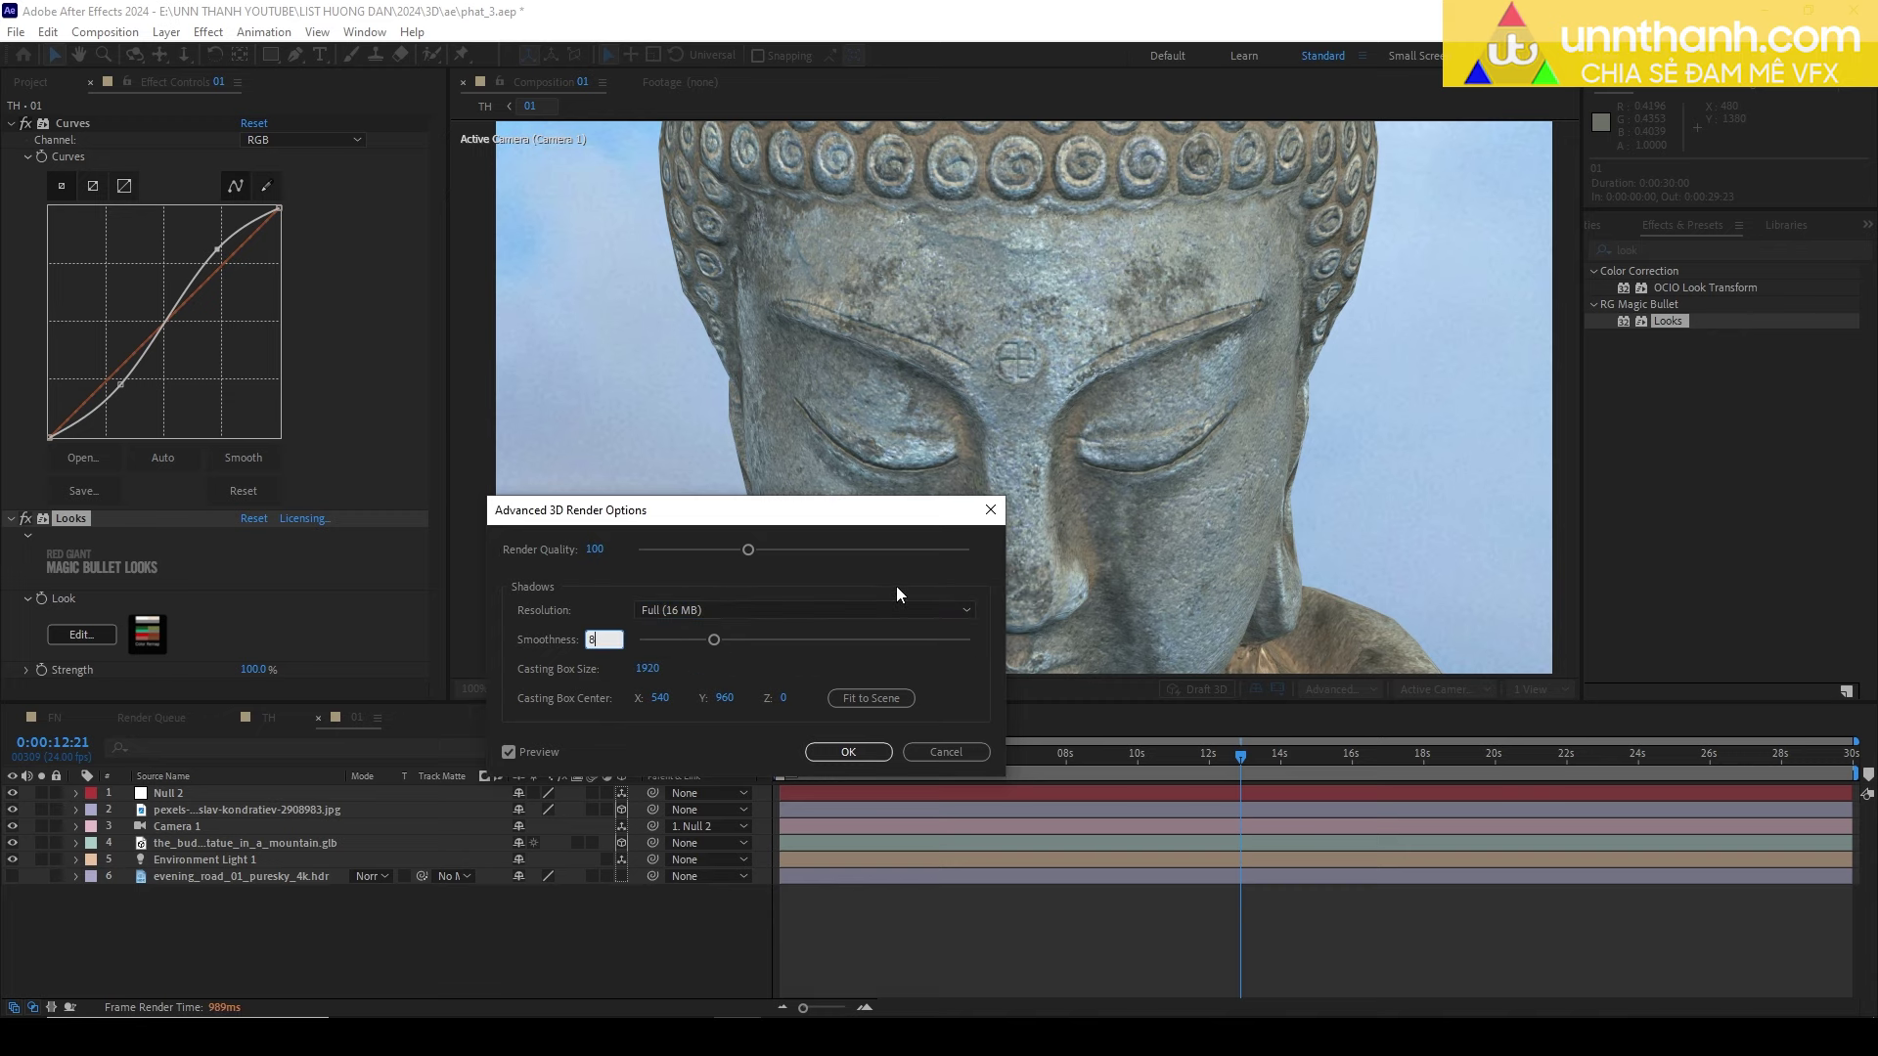
pyautogui.click(848, 751)
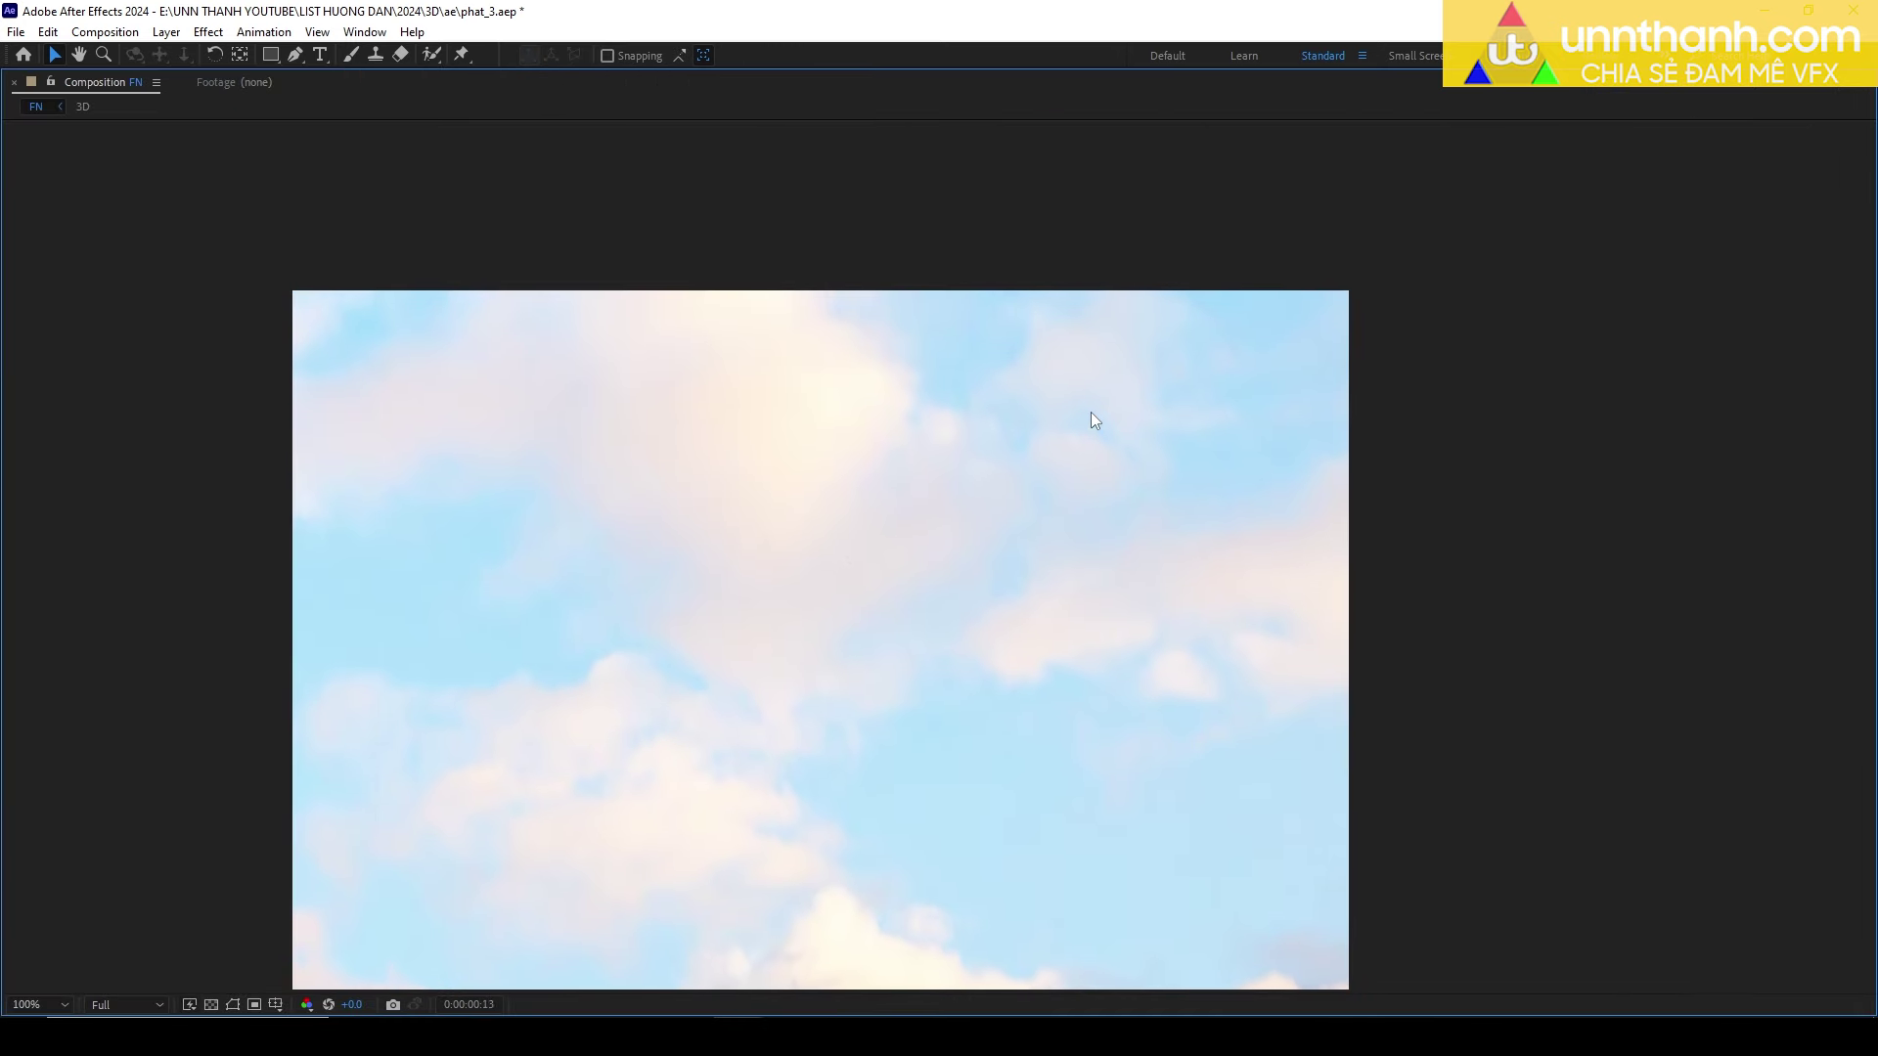
pyautogui.hotkey('shift', '/')
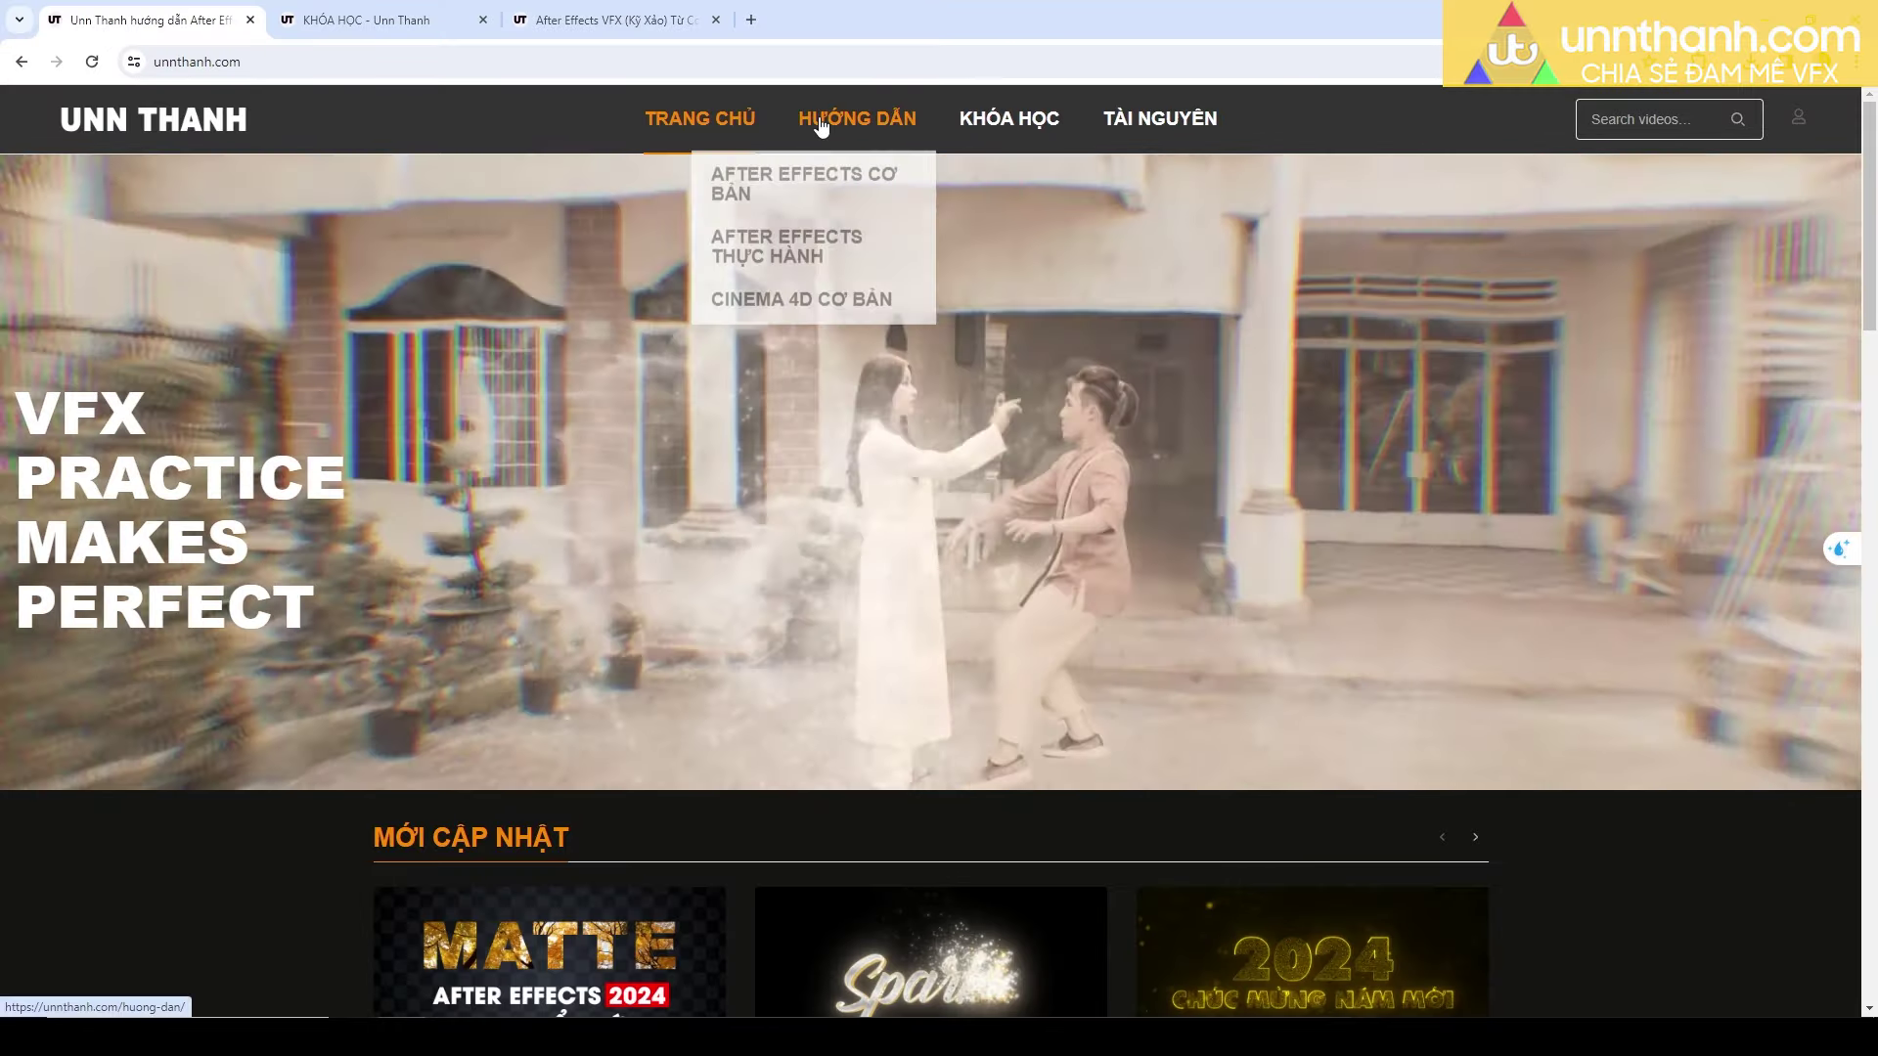
# Browse the After Effects cho người mới and Element 3D tutorial categories, then open TÀI NGUYÊN.
pyautogui.click(824, 124)
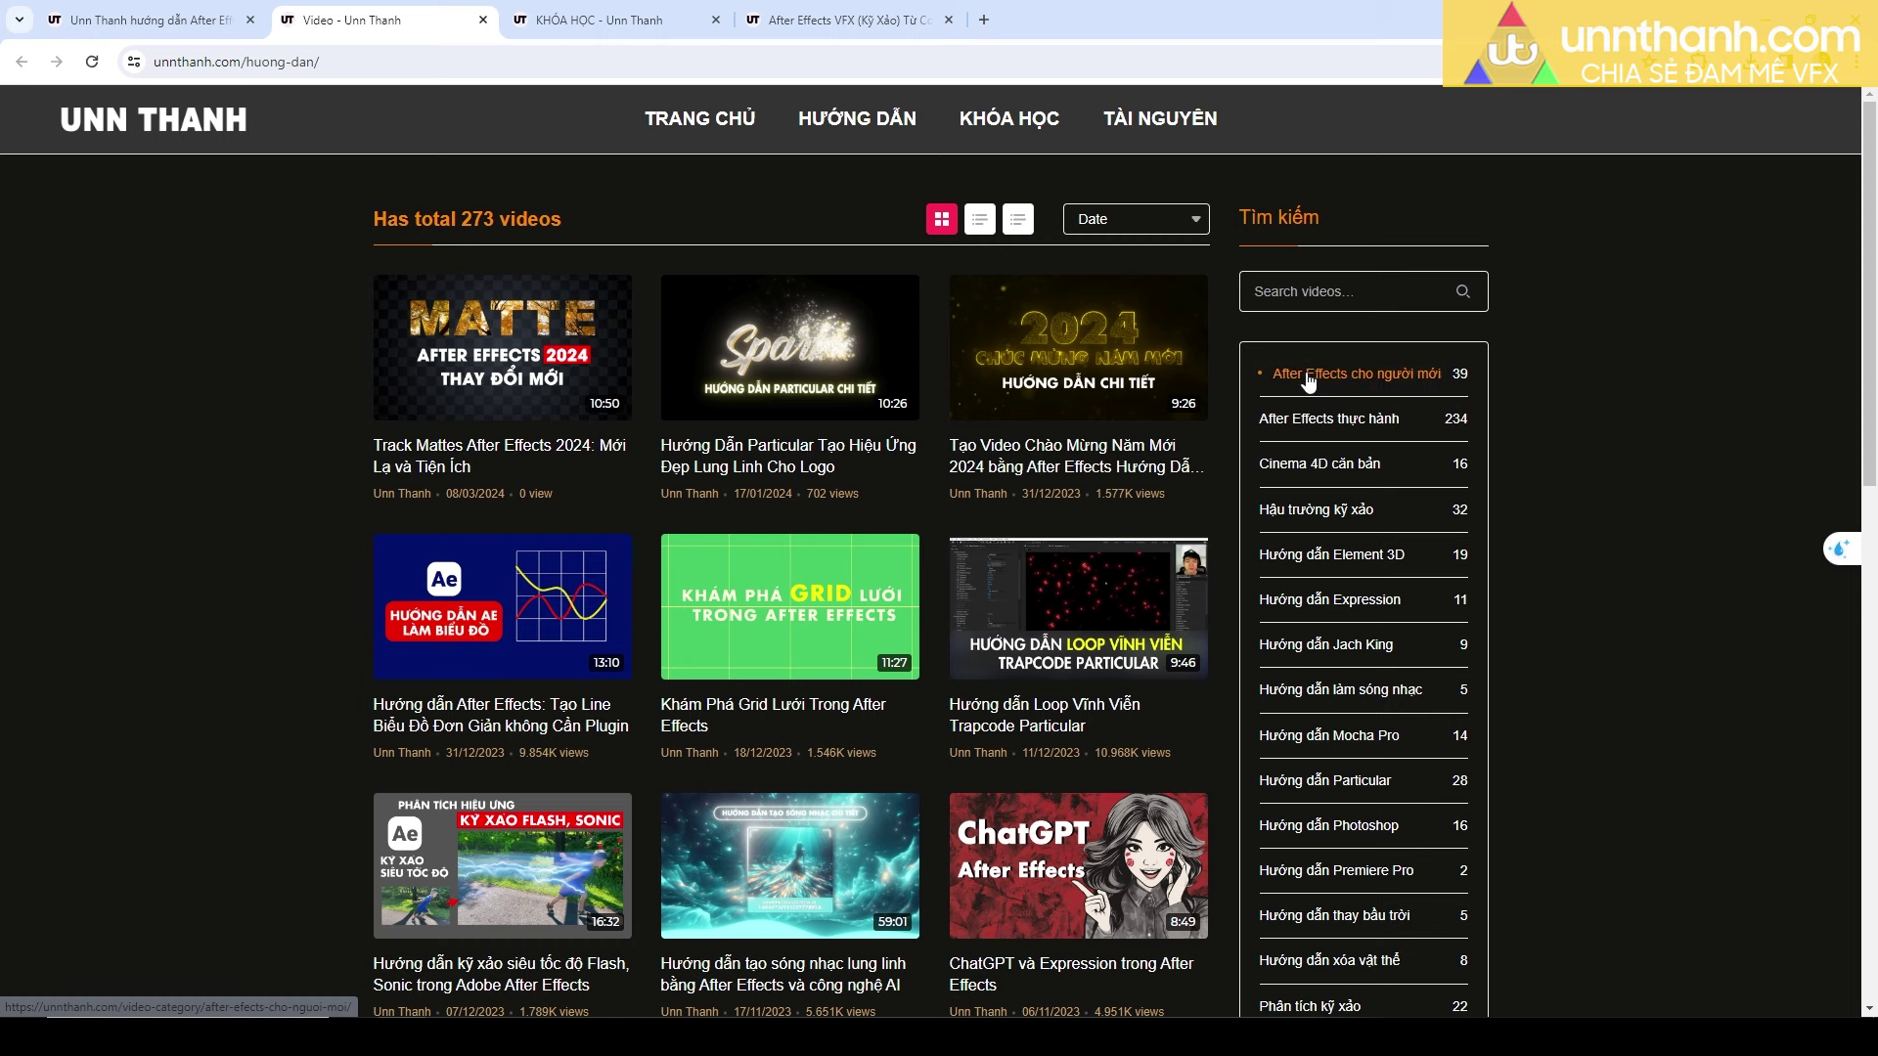
pyautogui.click(1277, 373)
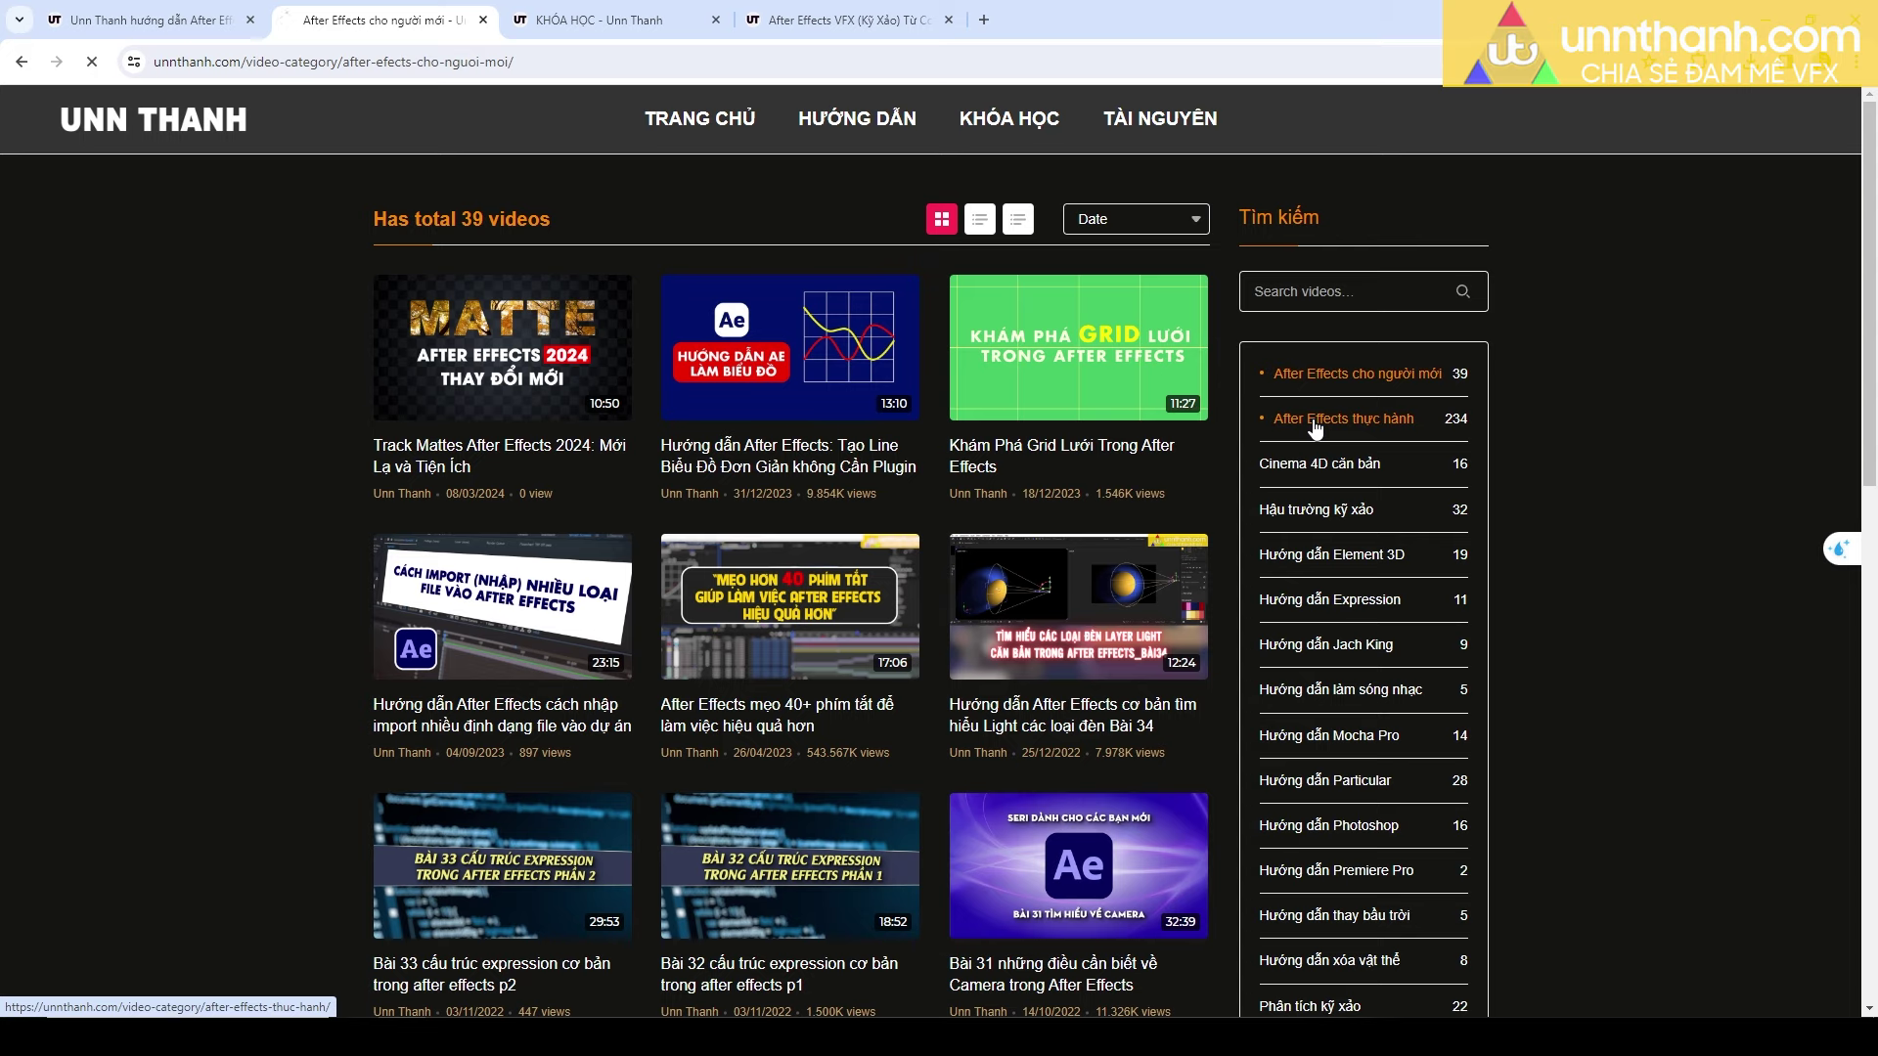
pyautogui.scroll(-4, 1125, 489)
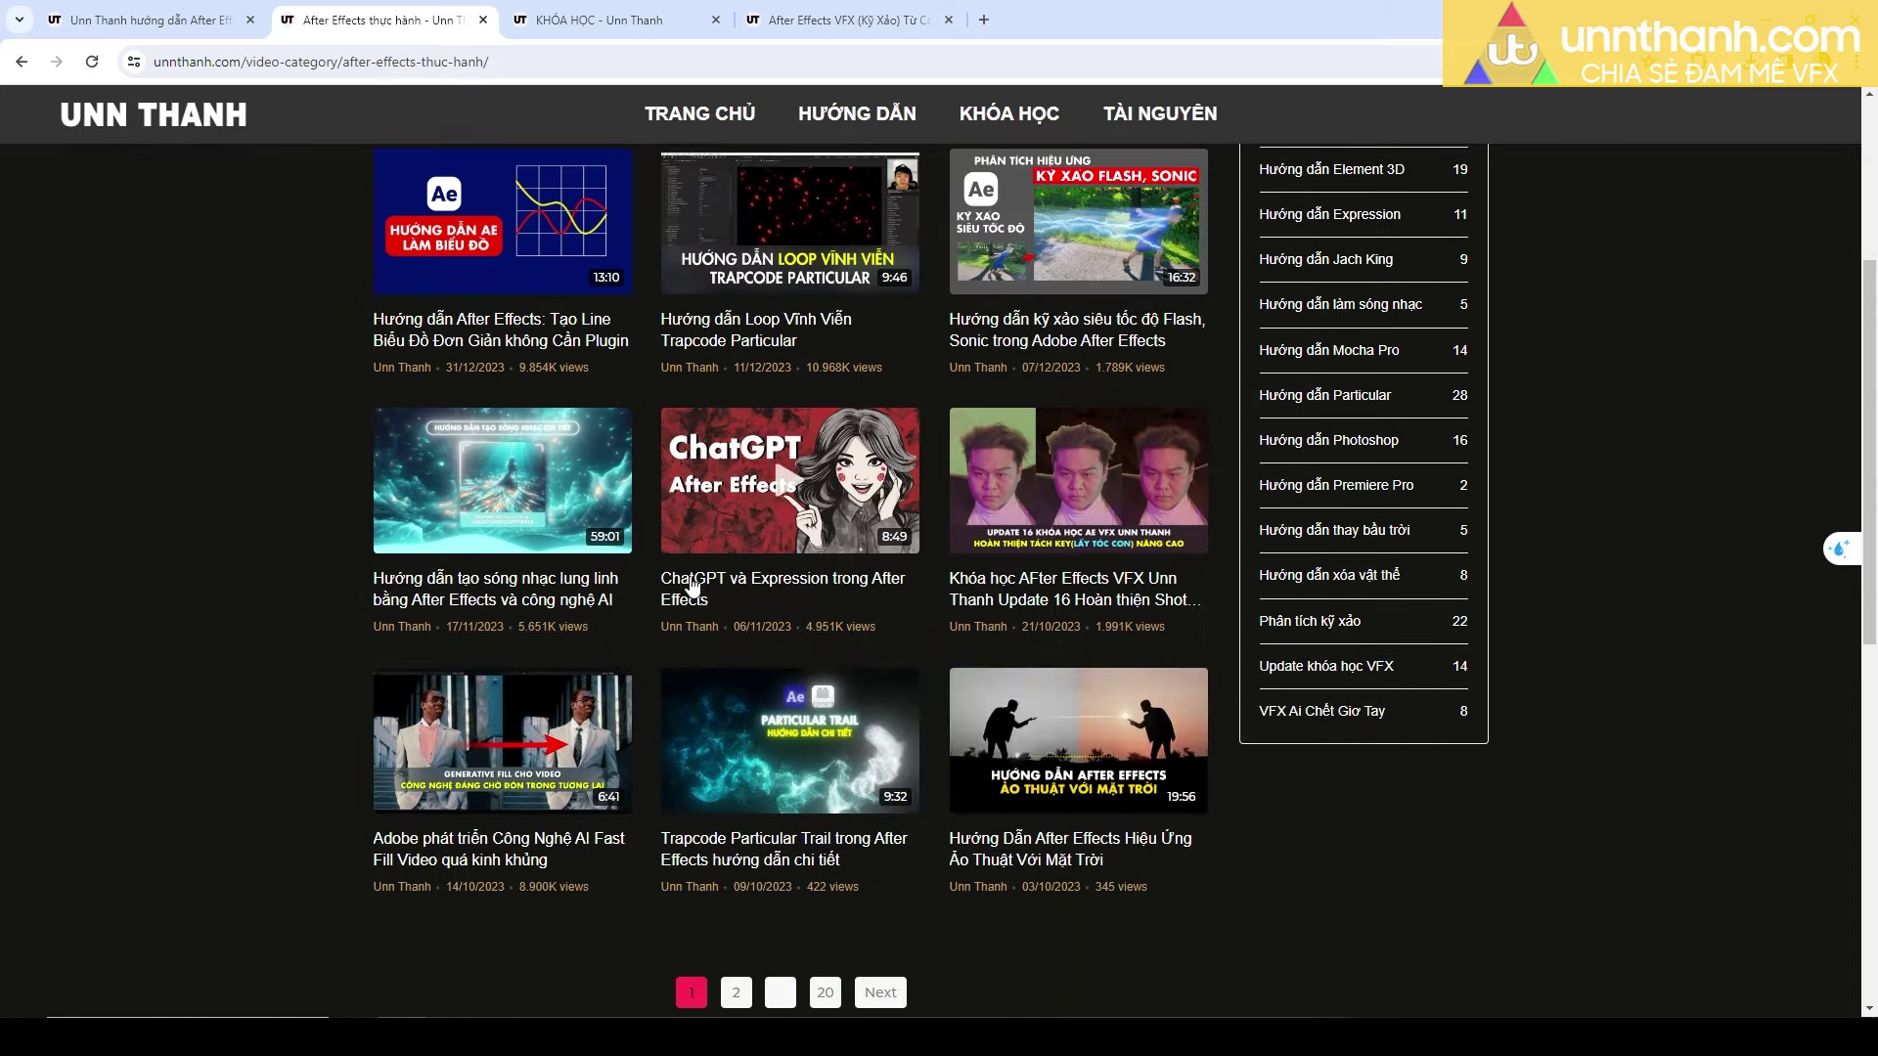
pyautogui.scroll(3, 1543, 480)
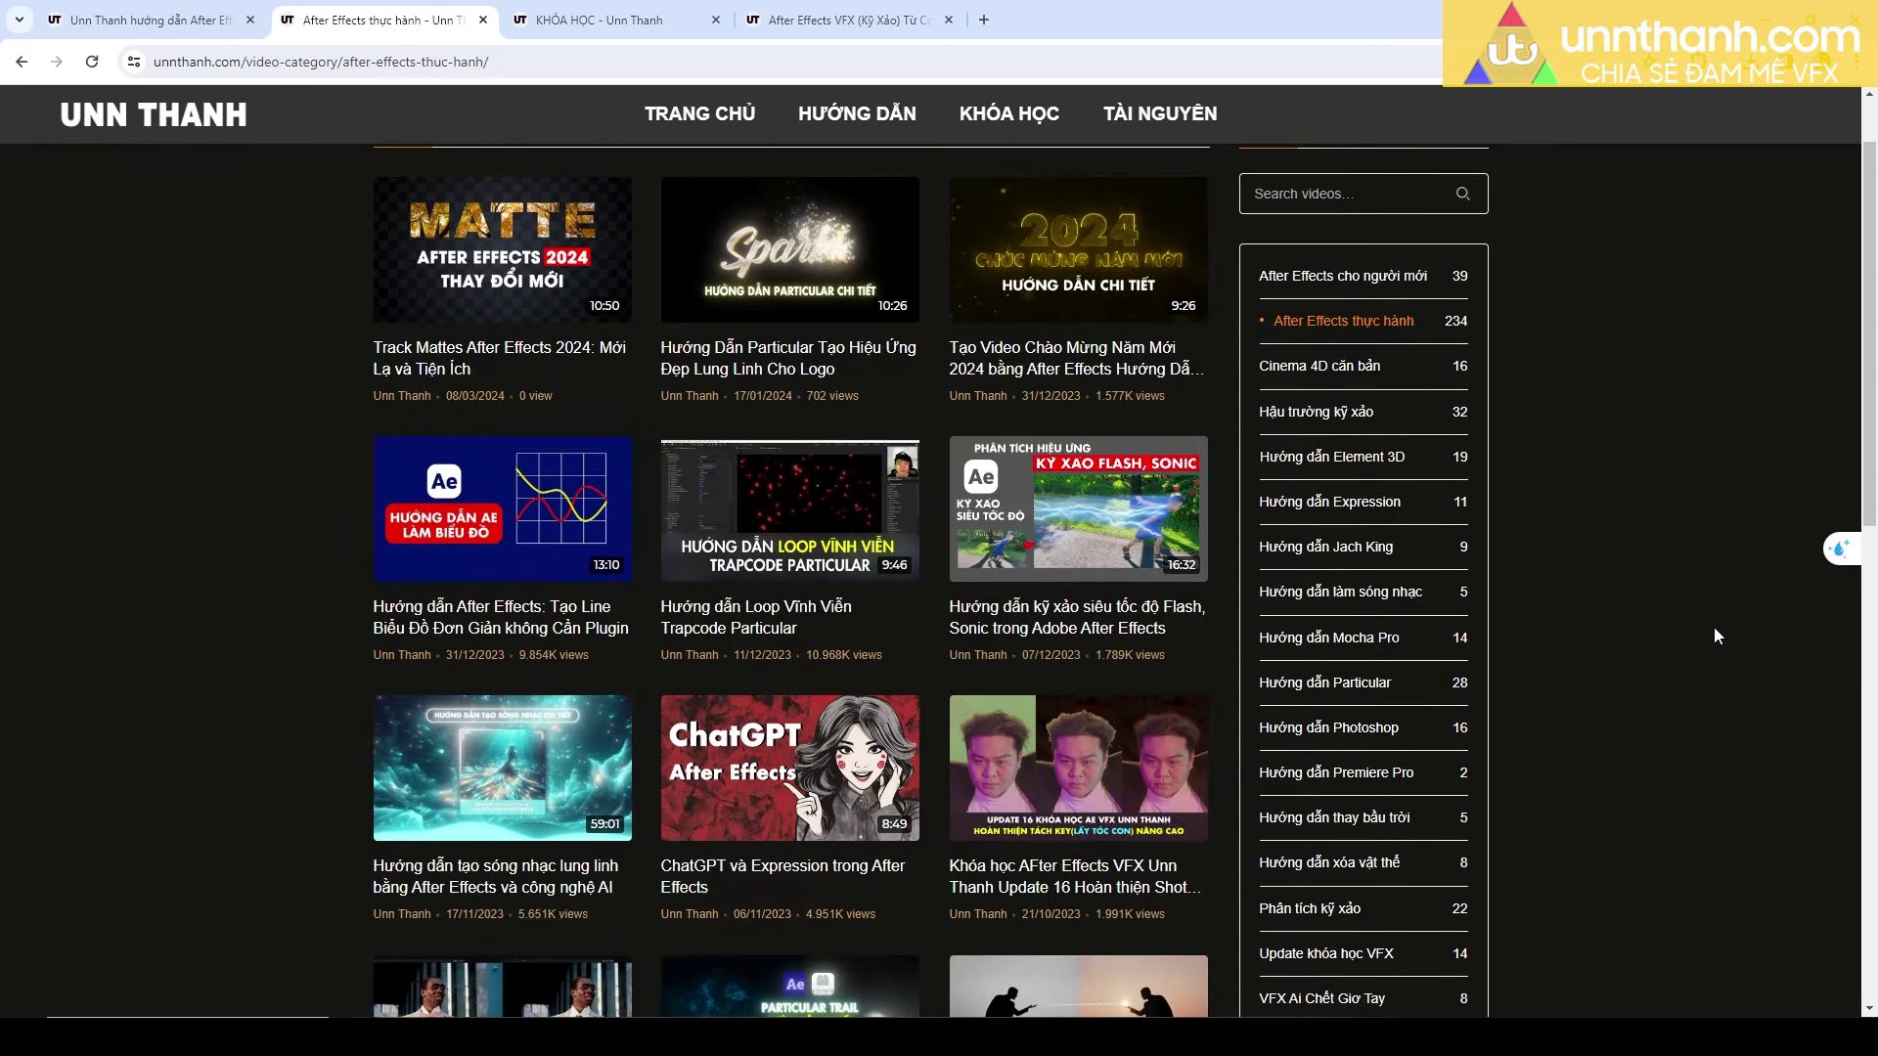
pyautogui.click(1373, 473)
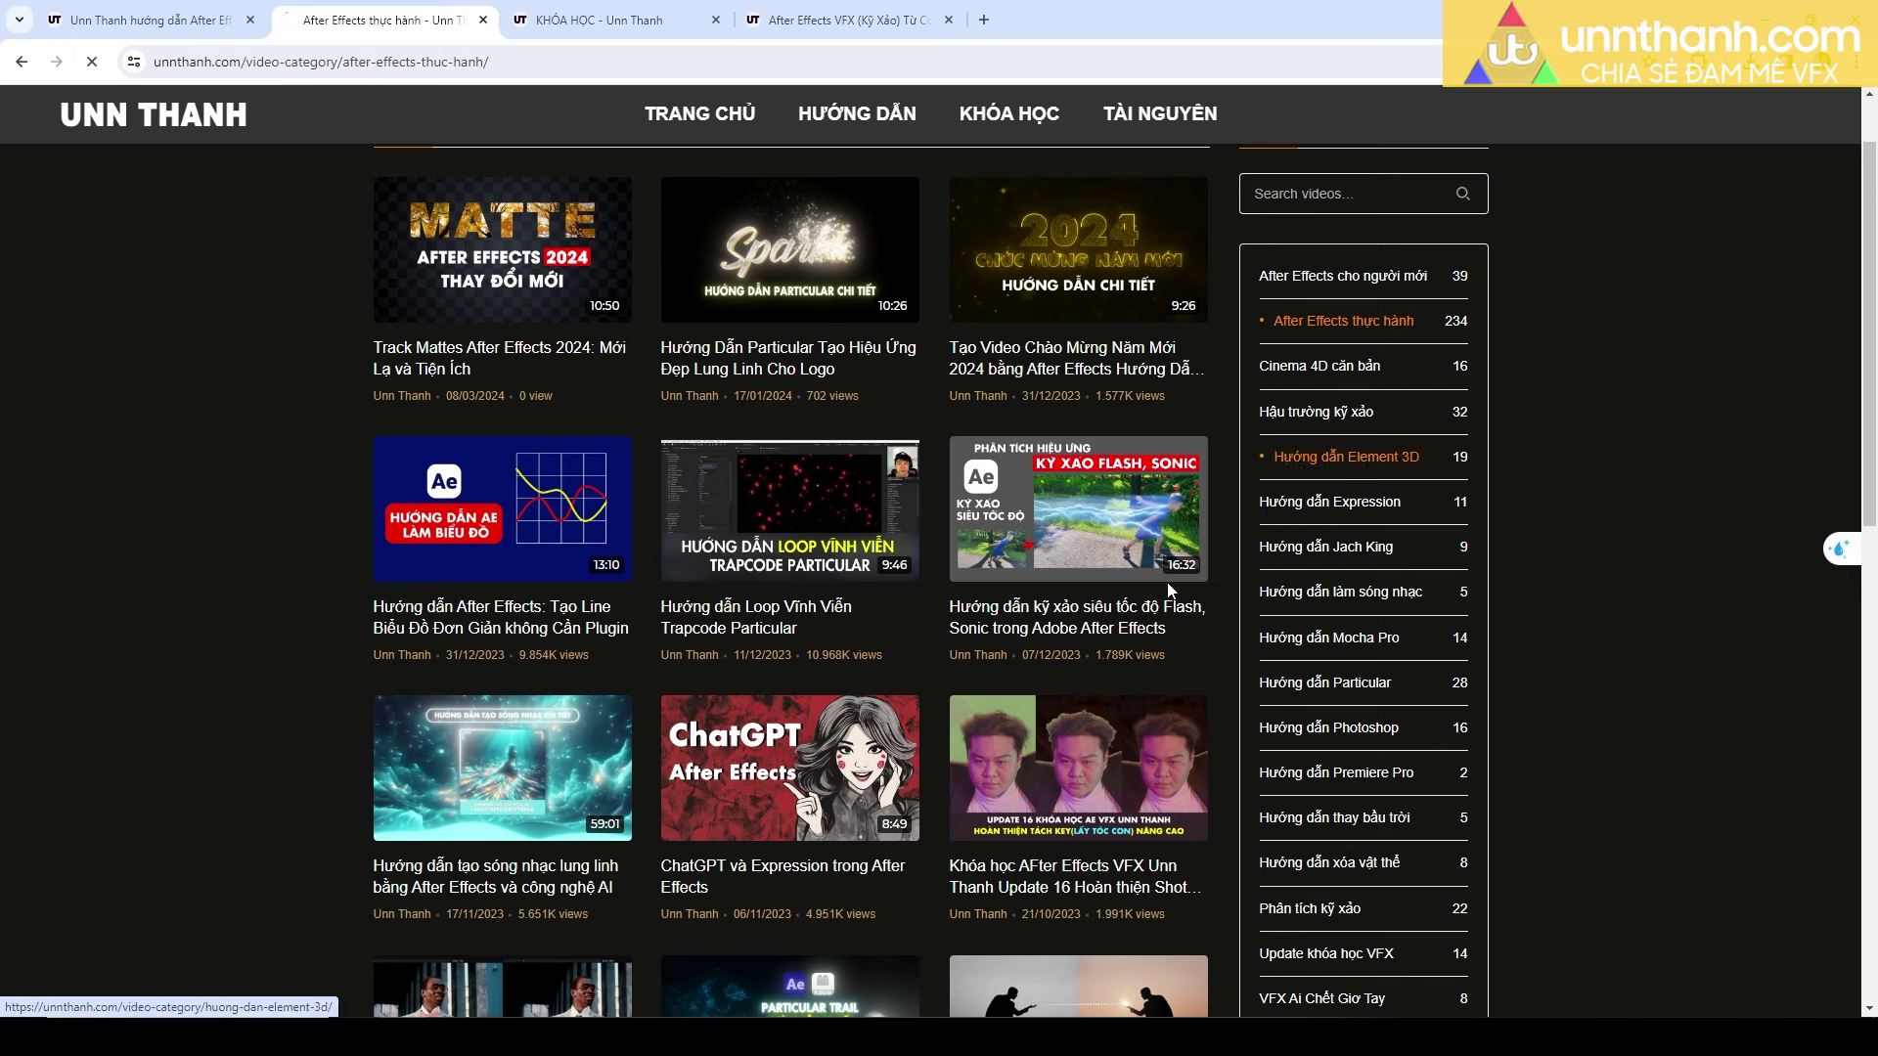
pyautogui.click(1185, 121)
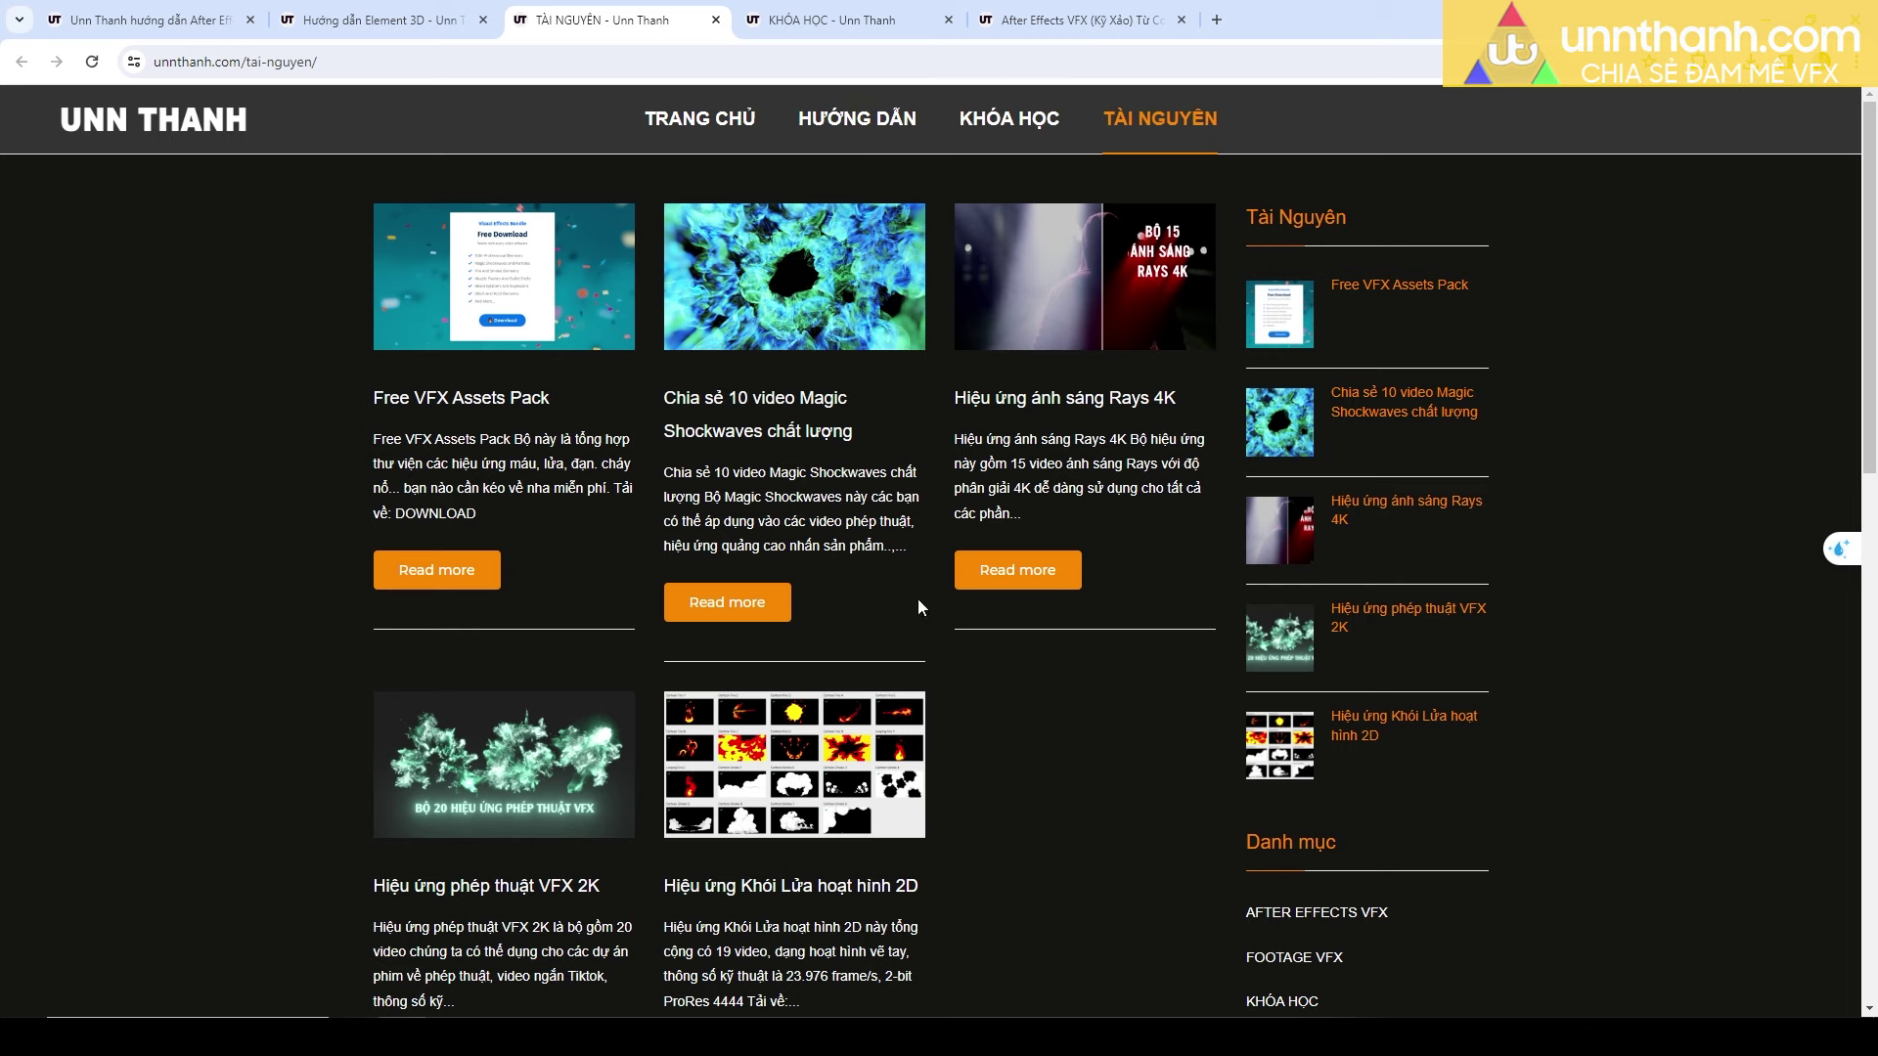
# Open the KHÓA HỌC courses page from the top navigation bar.
pyautogui.click(1032, 129)
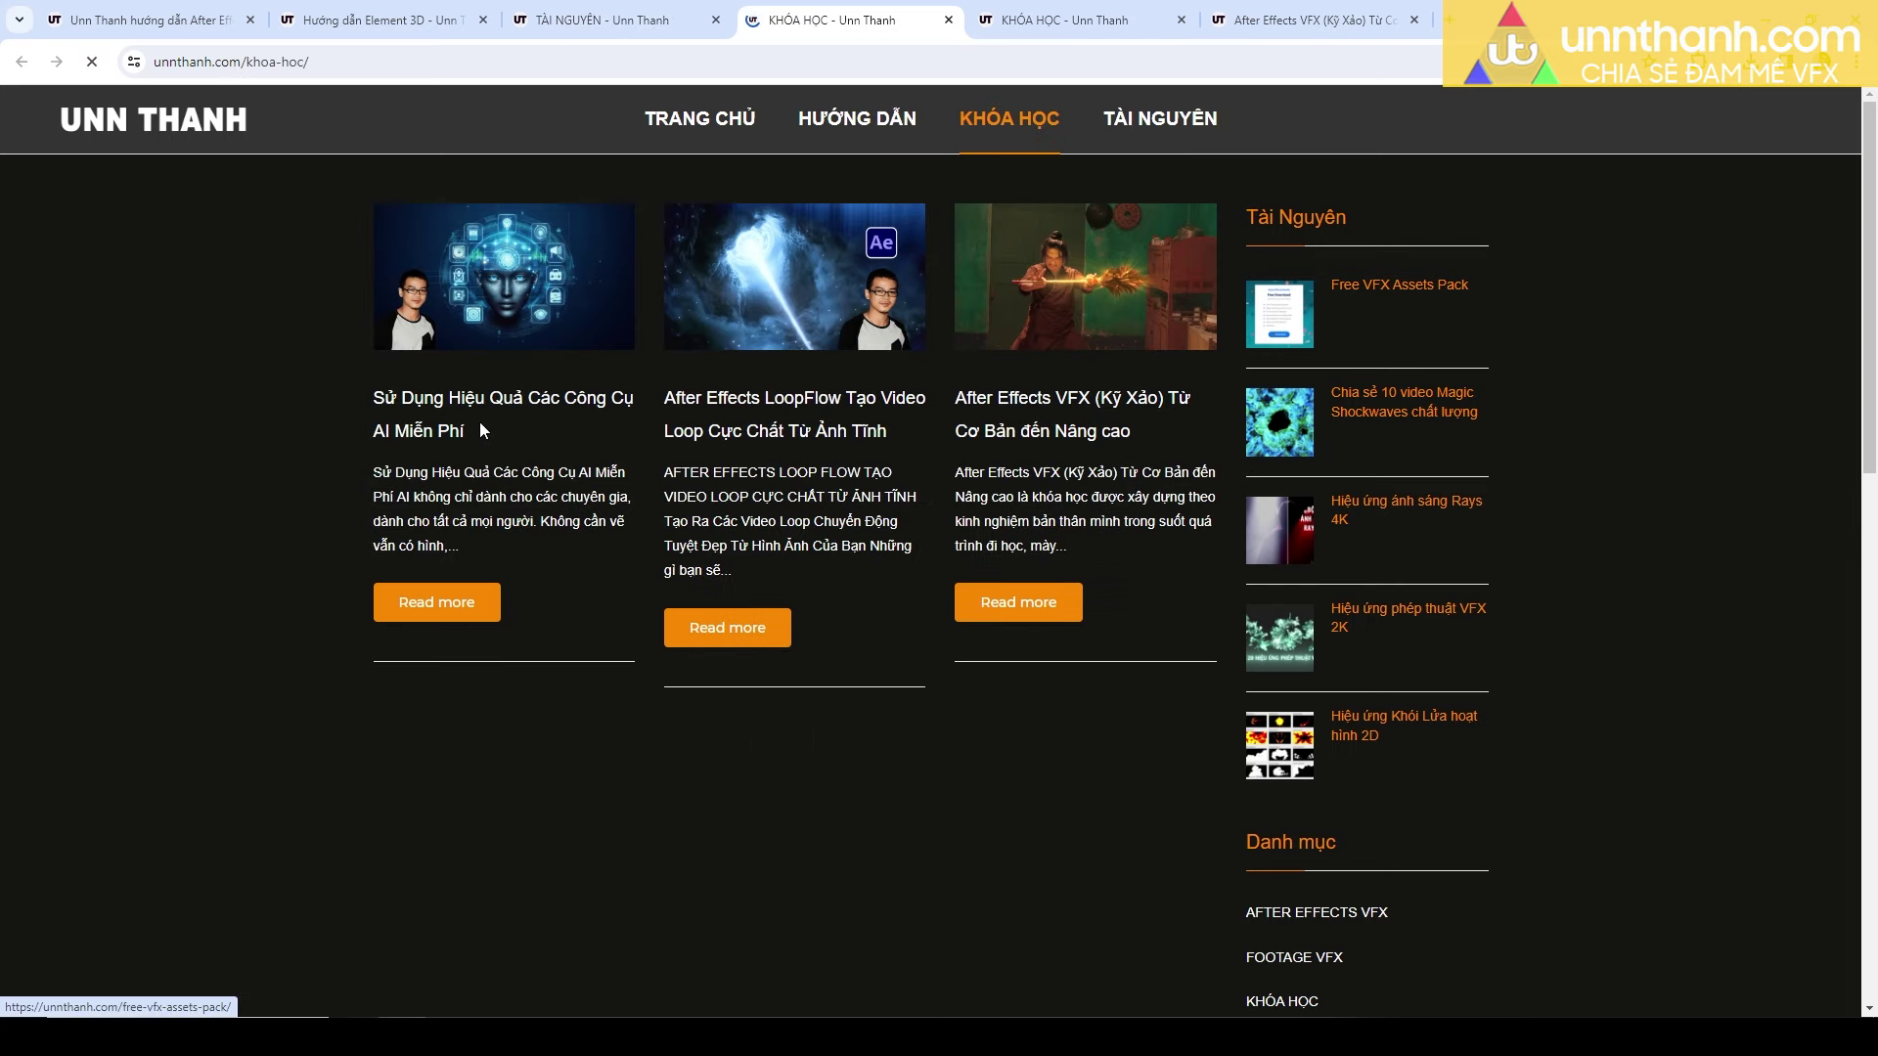